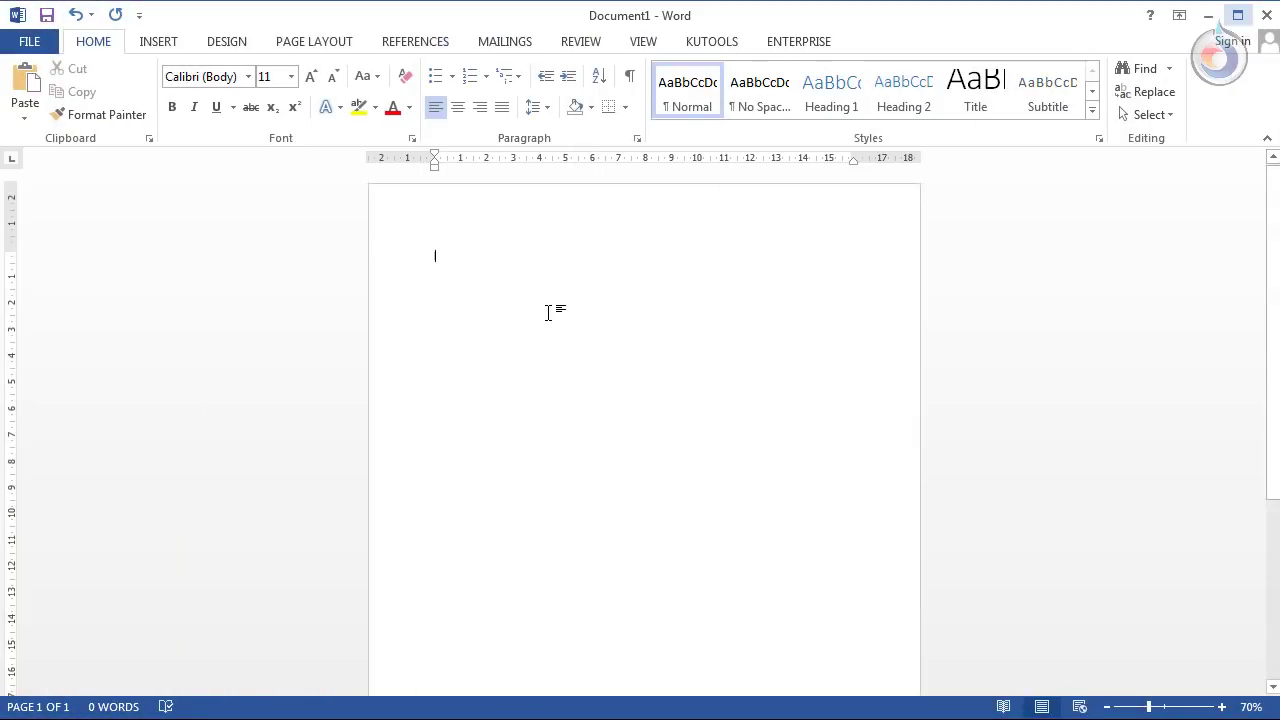
Step: Make the page A4 portrait with Narrow margins and paragraph spacing after set to 0 pt
{"action": "scroll", "coordinate": [548, 312], "scroll_direction": "down", "scroll_amount": 4}
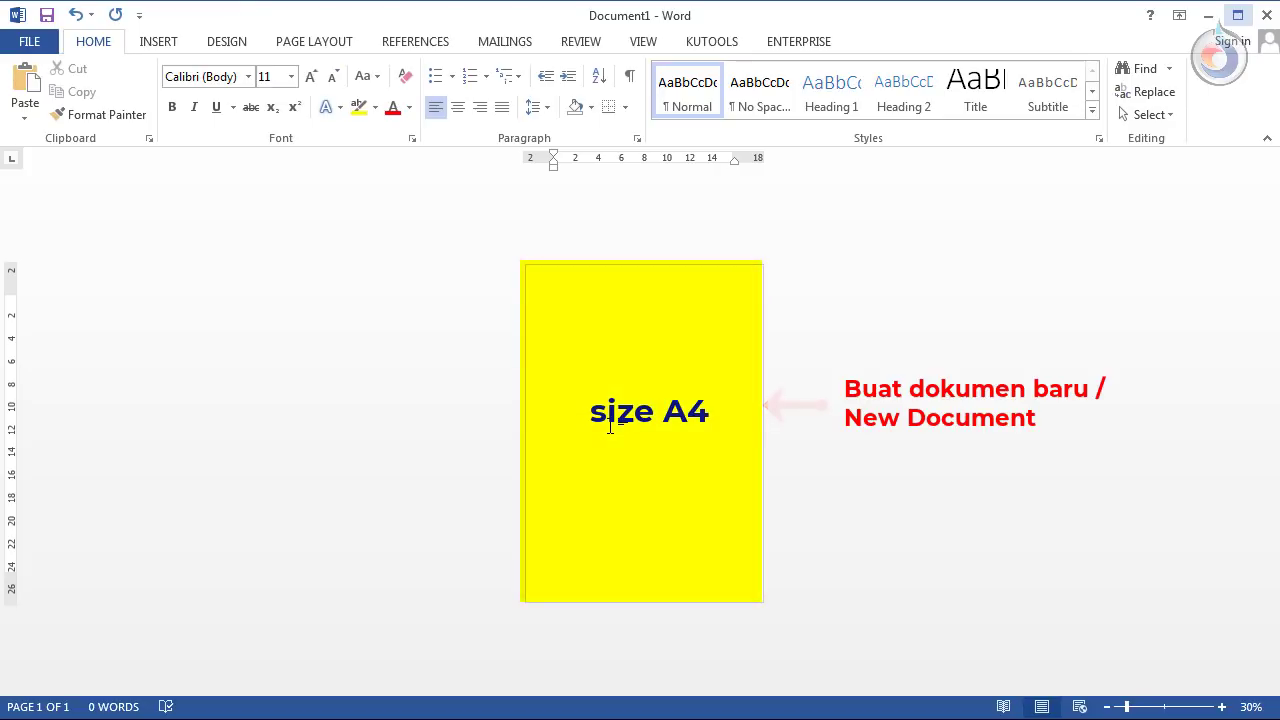
{"action": "scroll", "coordinate": [609, 424], "scroll_direction": "up", "scroll_amount": 6}
{"action": "left_click", "coordinate": [314, 41]}
{"action": "left_click", "coordinate": [138, 100]}
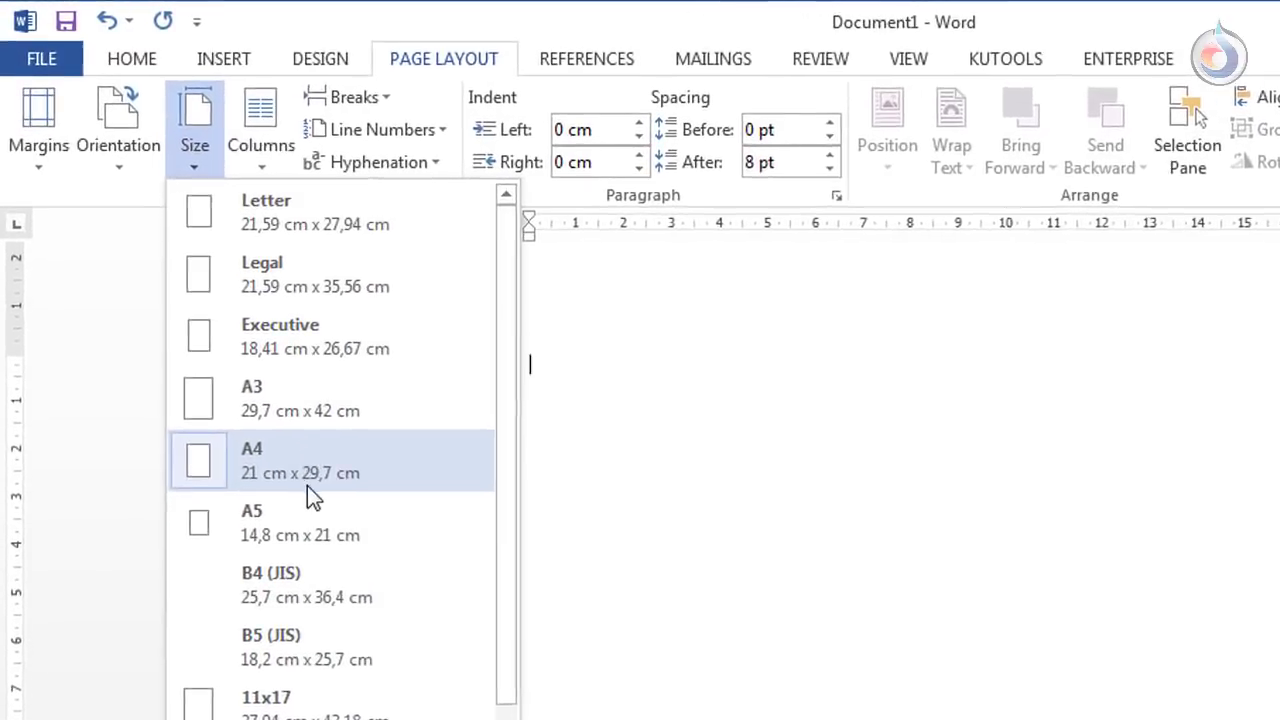
{"action": "left_click", "coordinate": [300, 475]}
{"action": "left_click", "coordinate": [117, 150]}
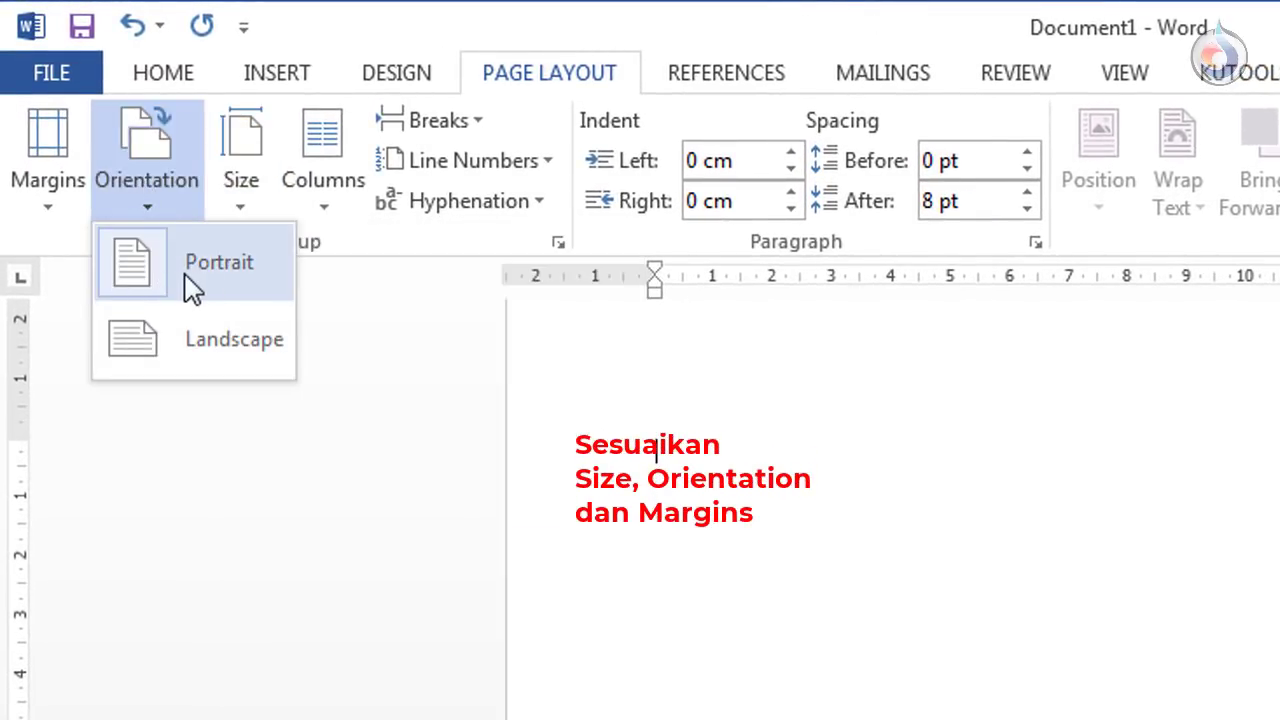
{"action": "left_click", "coordinate": [48, 200]}
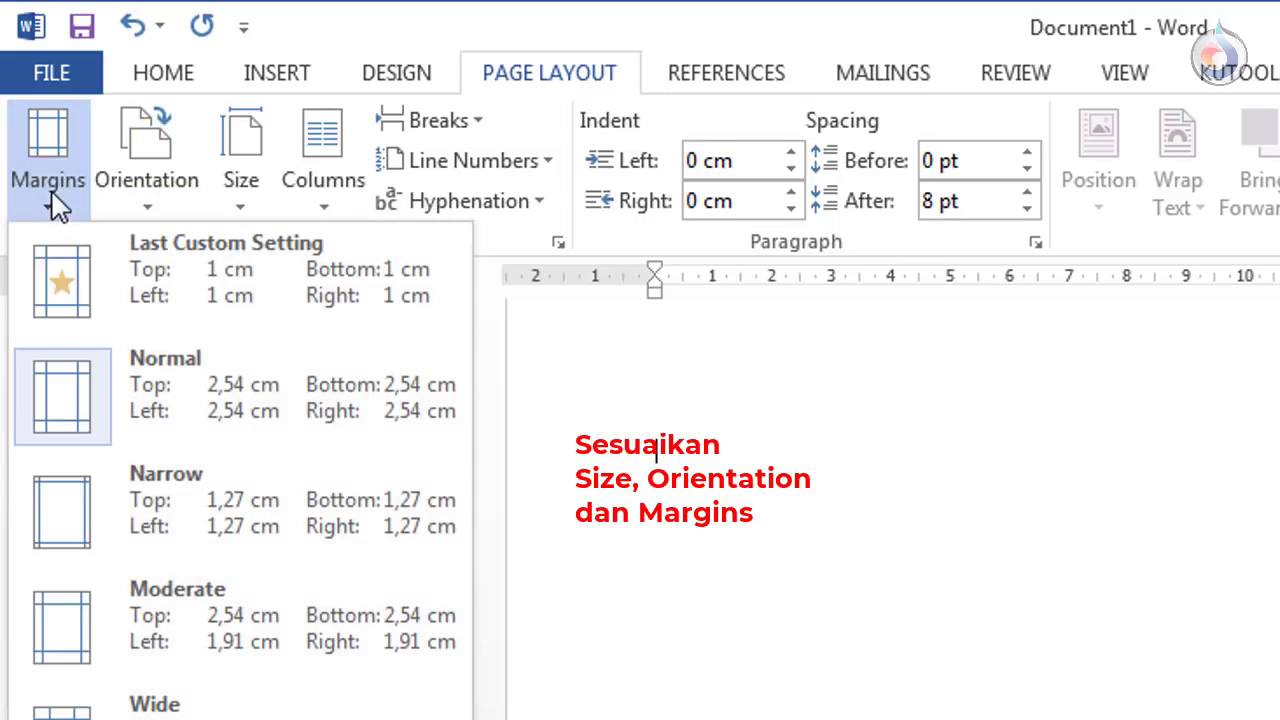
{"action": "left_click", "coordinate": [243, 515]}
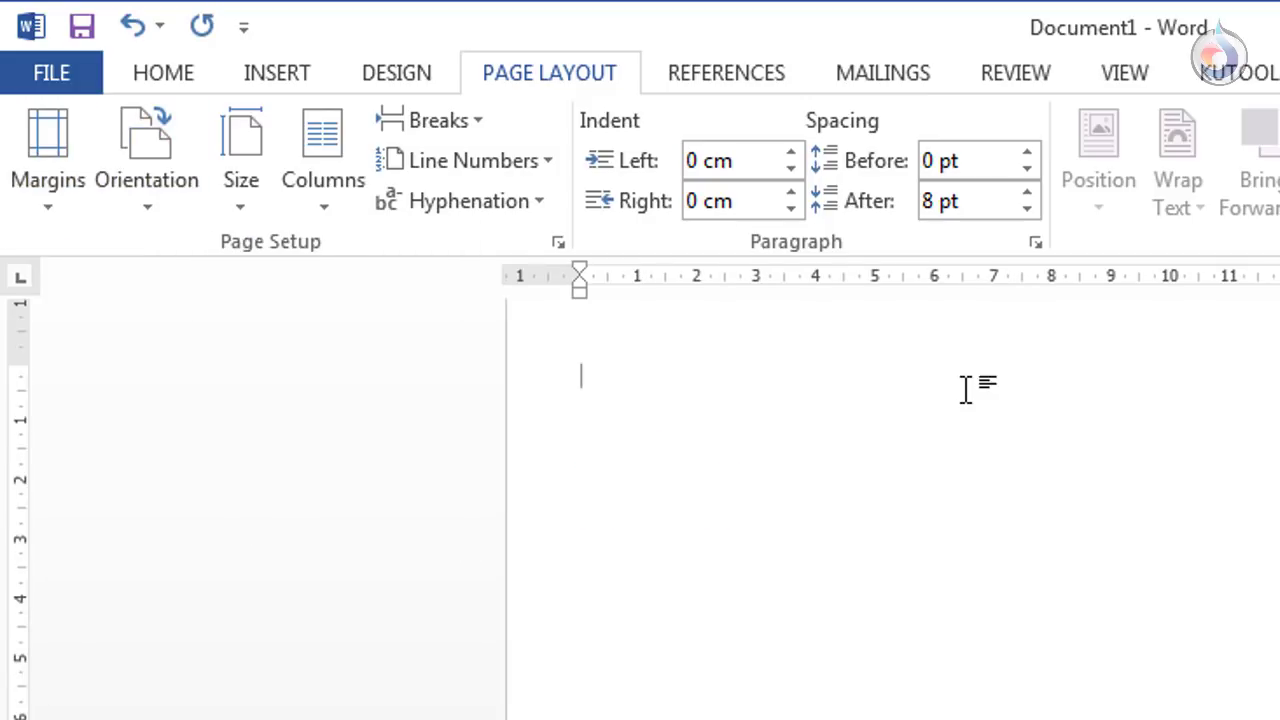
{"action": "left_click", "coordinate": [974, 210]}
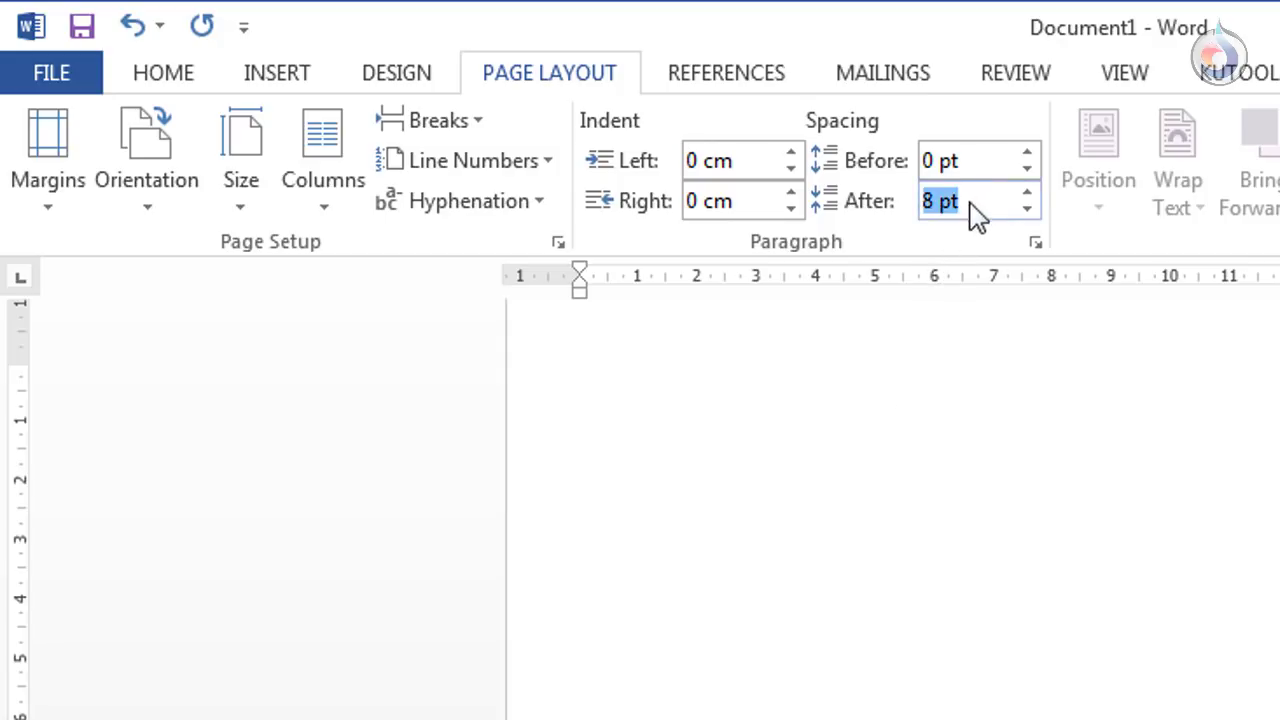
{"action": "type", "text": "0"}
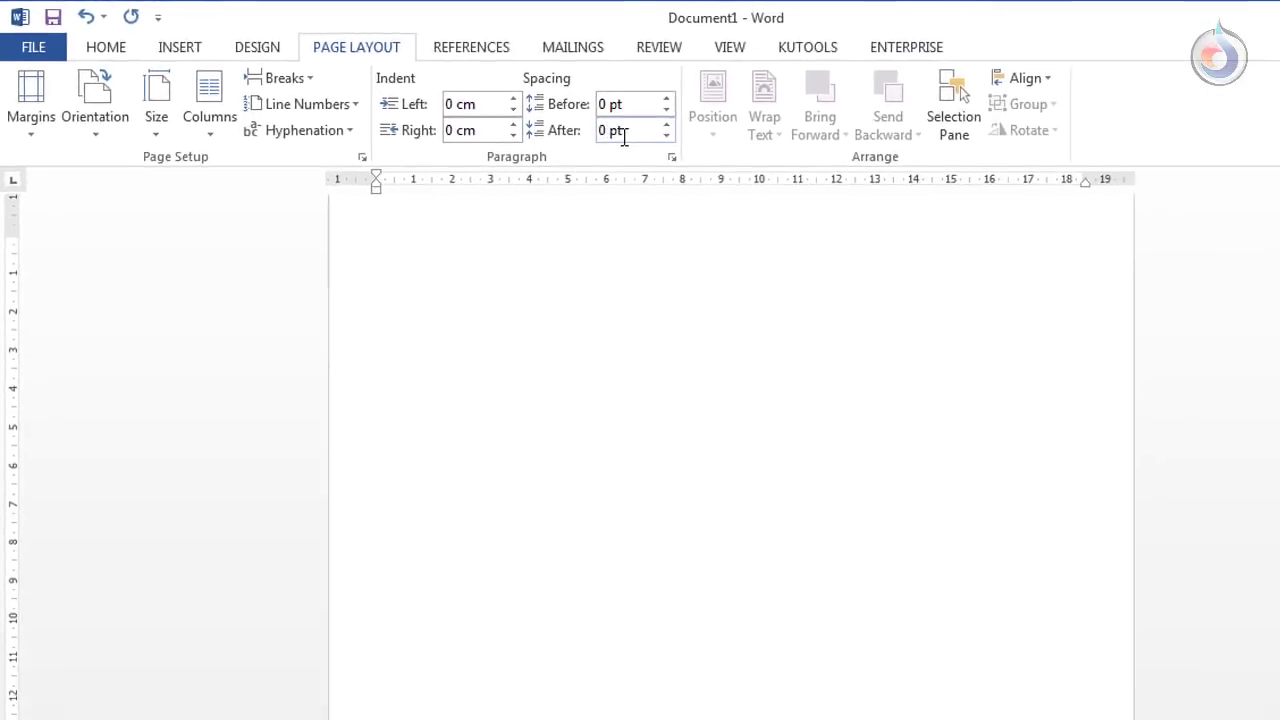
Step: Draw a plain rectangle at the page's top-left corner
{"action": "left_click", "coordinate": [157, 44]}
{"action": "left_click", "coordinate": [275, 85]}
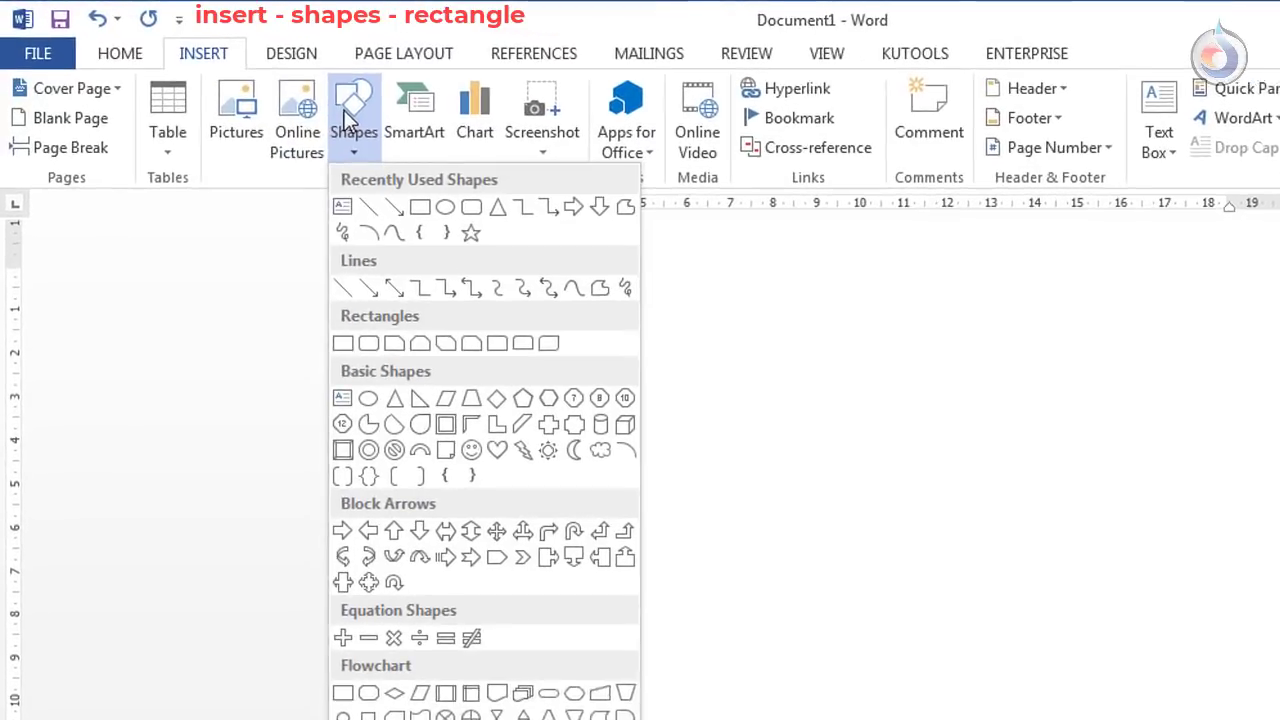
{"action": "left_click", "coordinate": [322, 162]}
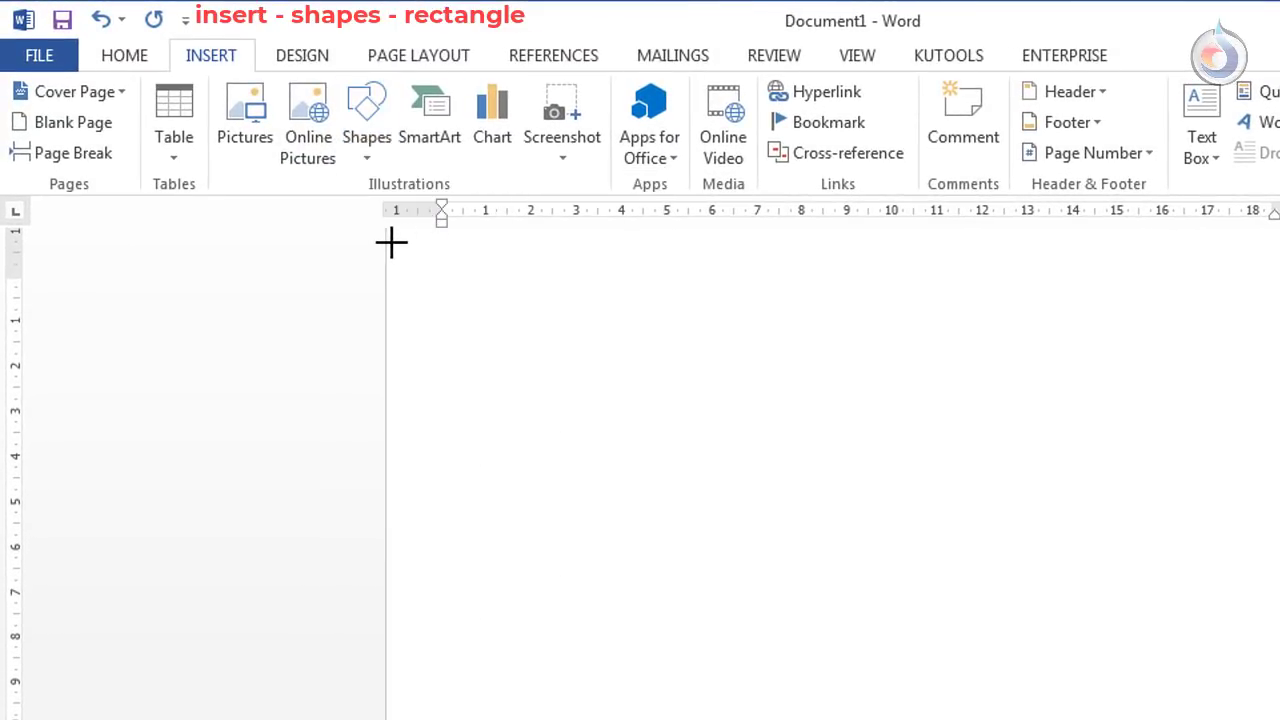
{"action": "left_click_drag", "start_coordinate": [387, 237], "coordinate": [591, 424]}
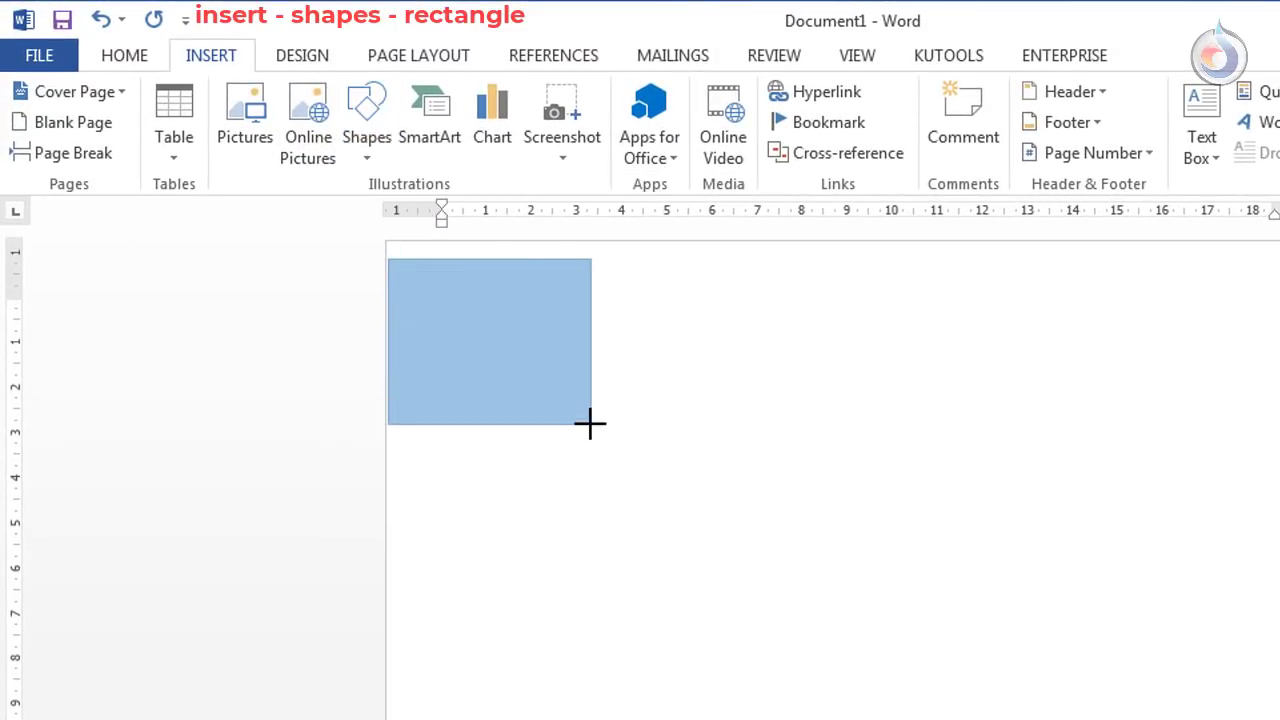
Step: Stretch the rectangle to span the full page height, about 6 cm wide
{"action": "left_click_drag", "start_coordinate": [487, 256], "coordinate": [539, 251]}
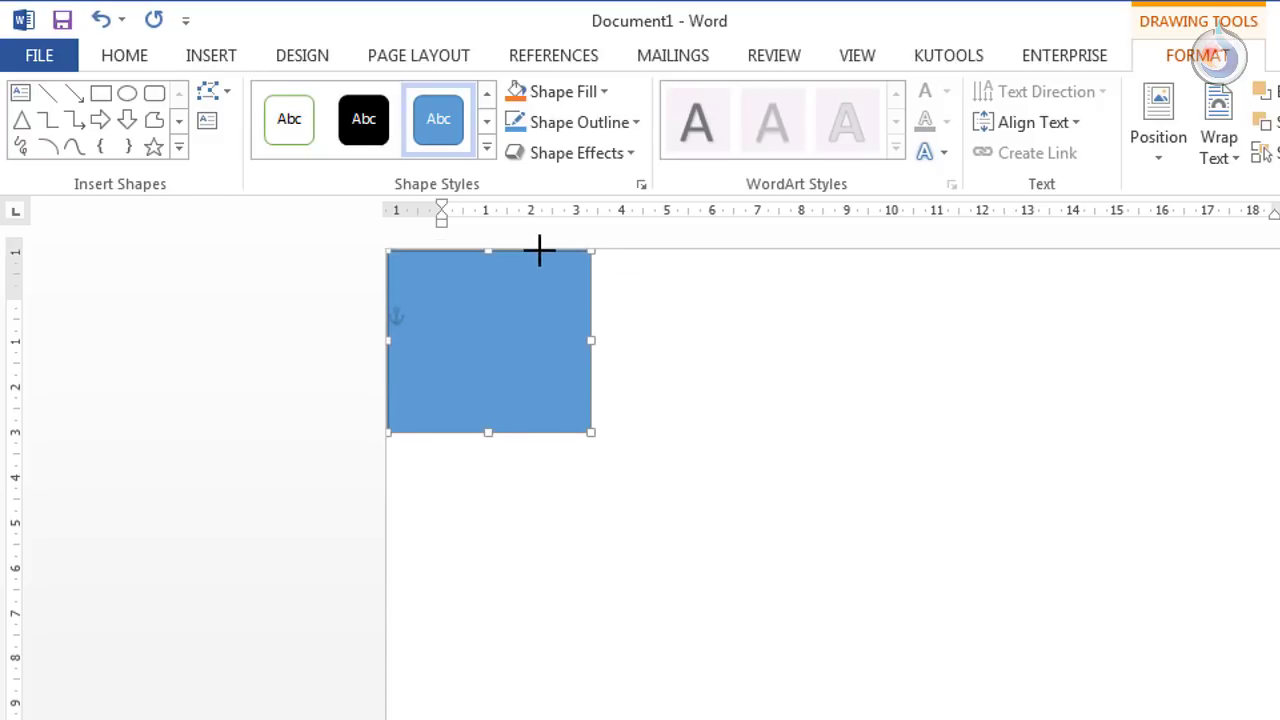
{"action": "left_click_drag", "start_coordinate": [592, 340], "coordinate": [663, 340]}
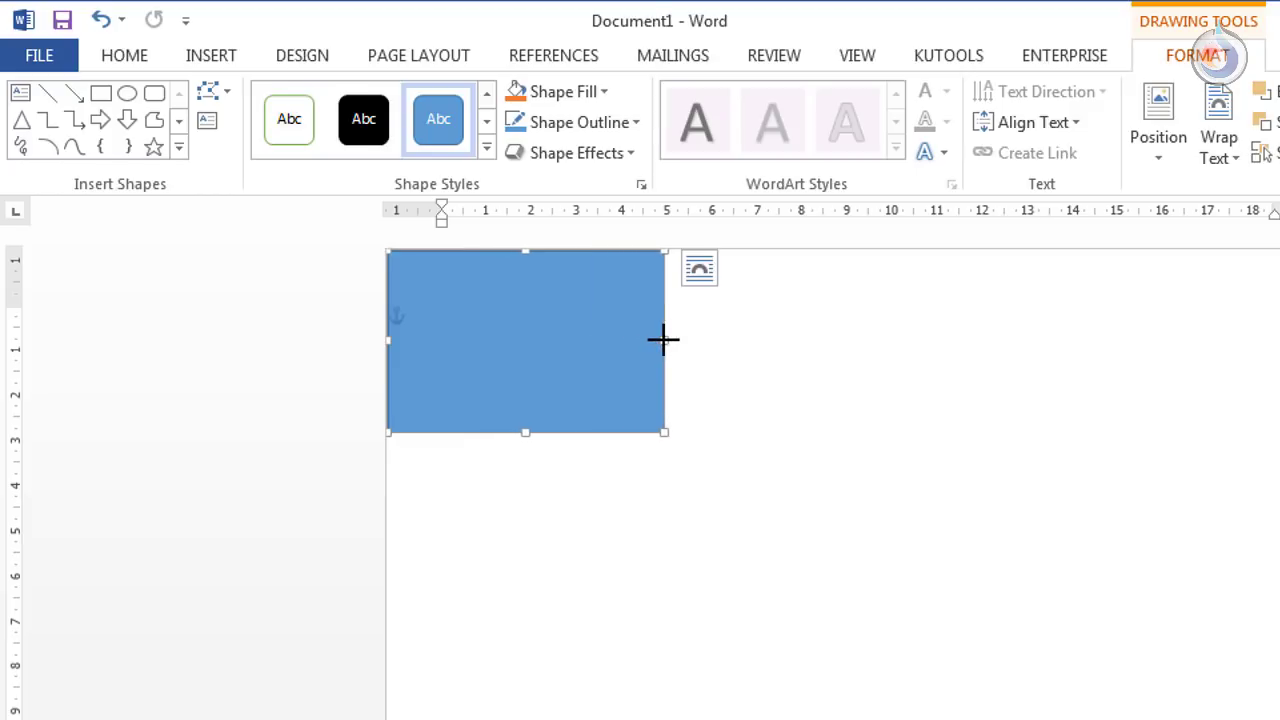
{"action": "left_click_drag", "start_coordinate": [400, 333], "coordinate": [400, 455]}
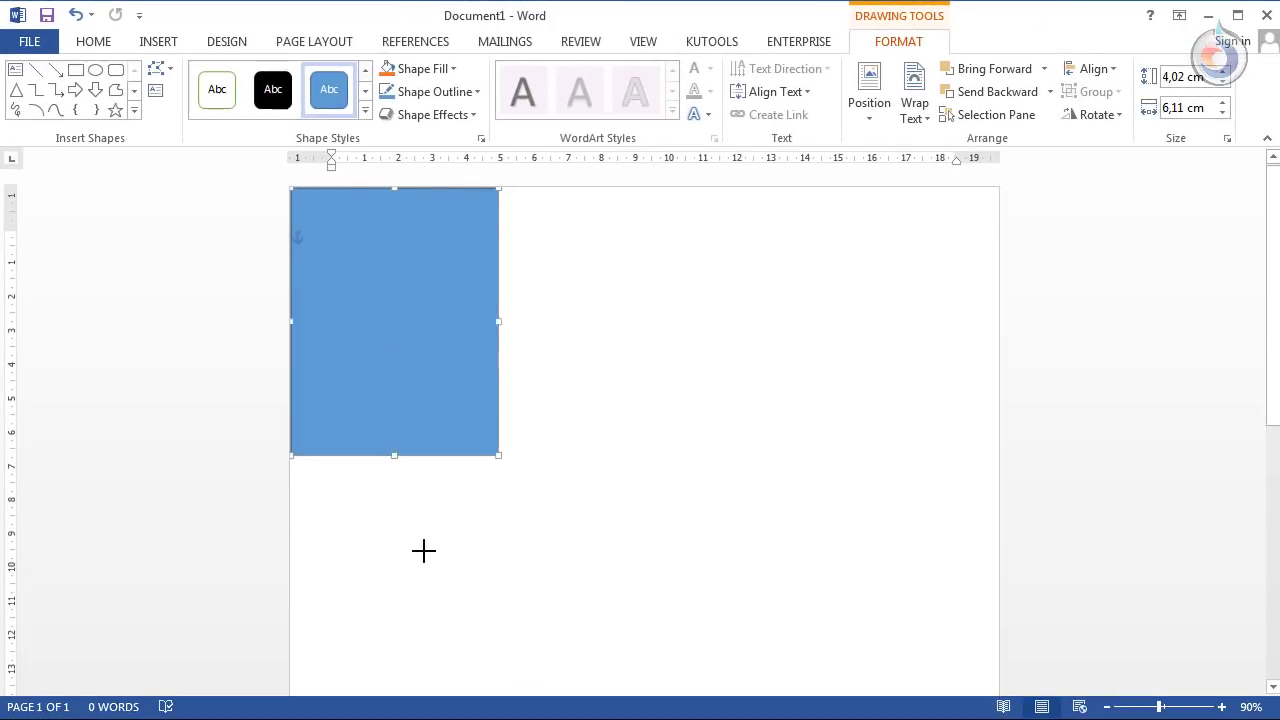
{"action": "left_click_drag", "start_coordinate": [423, 550], "coordinate": [424, 571]}
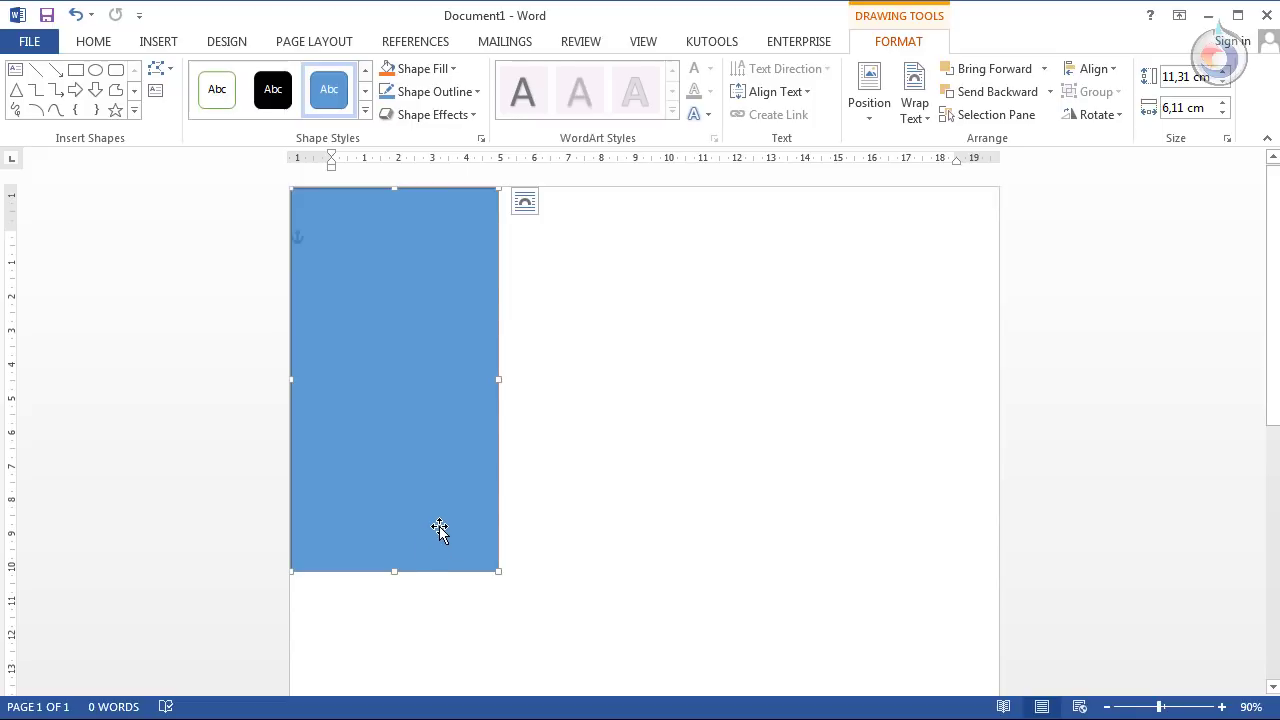
{"action": "scroll", "coordinate": [440, 530], "scroll_direction": "down", "scroll_amount": 5}
{"action": "mouse_move", "coordinate": [534, 384]}
{"action": "left_mouse_down"}
{"action": "mouse_move", "coordinate": [562, 651]}
{"action": "mouse_move", "coordinate": [580, 652]}
{"action": "left_mouse_up"}
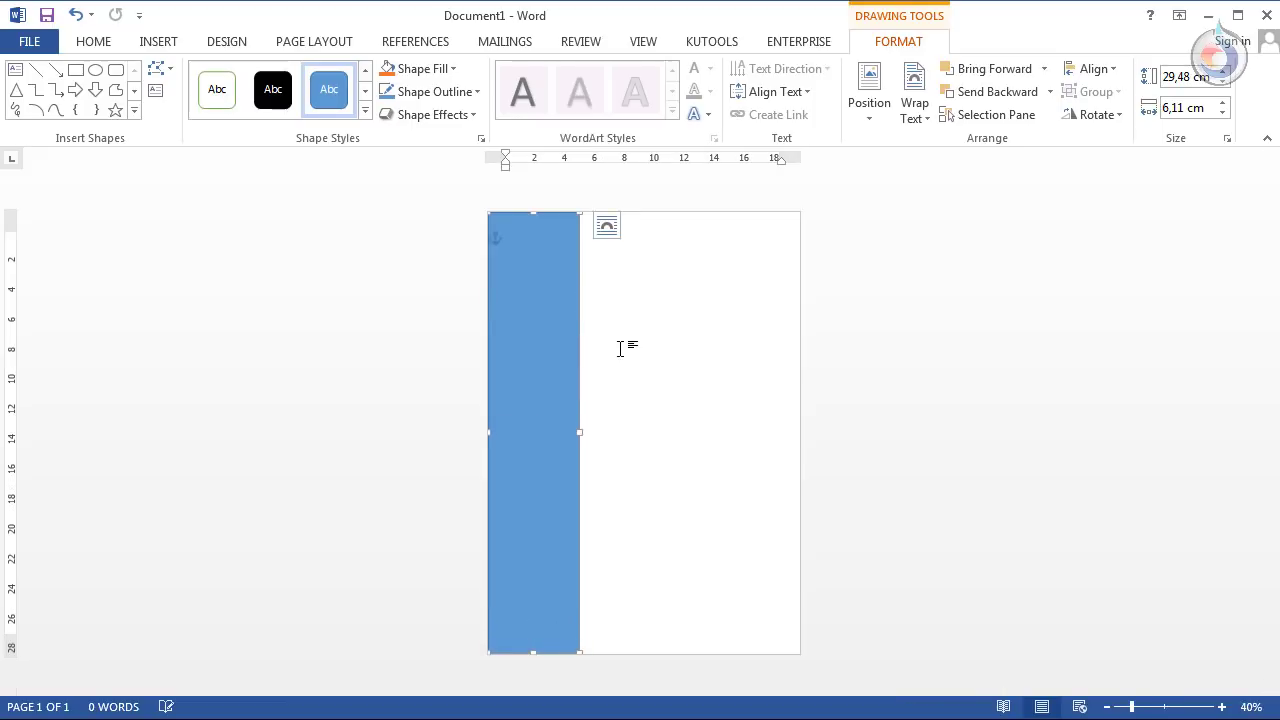
{"action": "scroll", "coordinate": [649, 357], "scroll_direction": "up", "scroll_amount": 3}
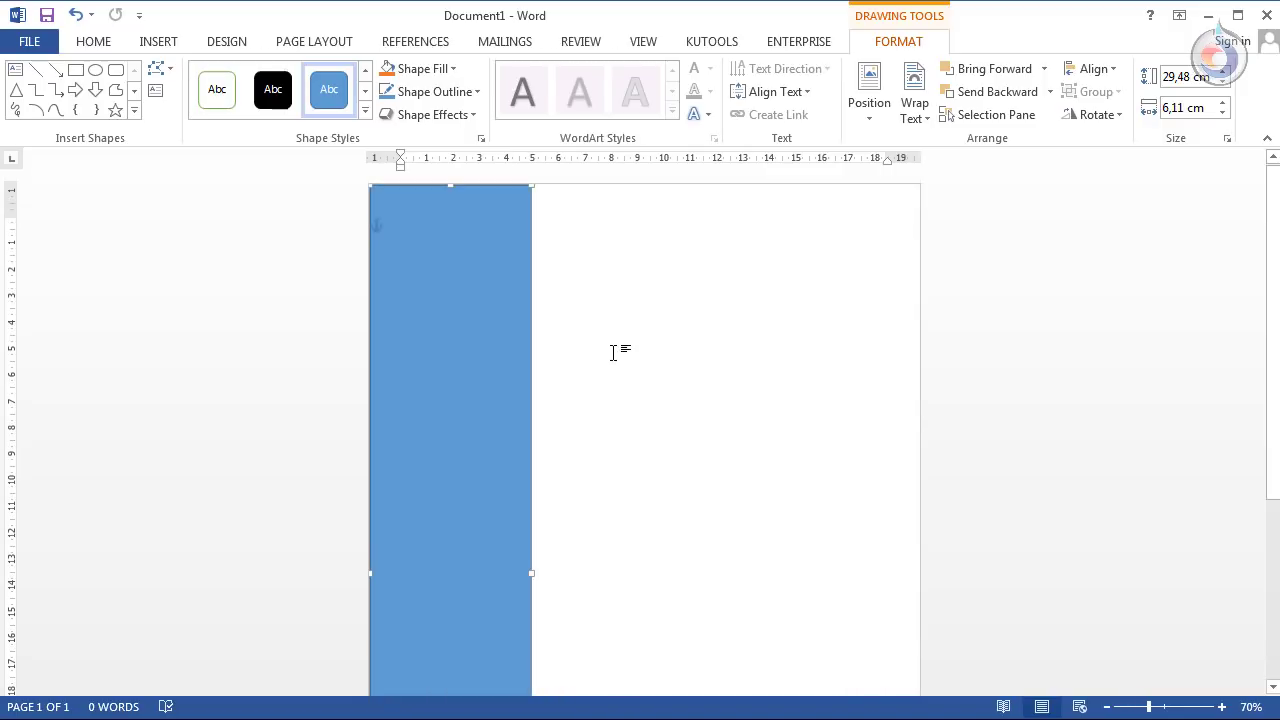
Step: Size the sidebar rectangle to 29,7 cm high and 7 cm wide
{"action": "double_click", "coordinate": [1184, 78]}
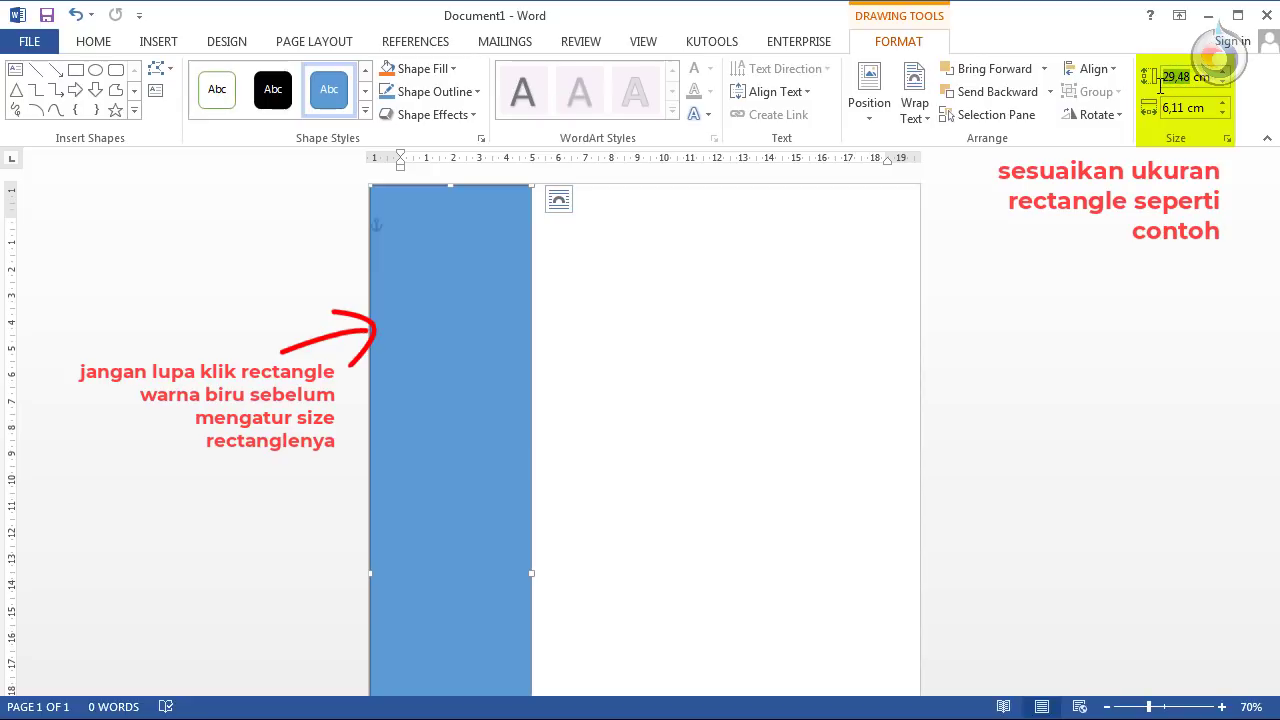
{"action": "type", "text": "29"}
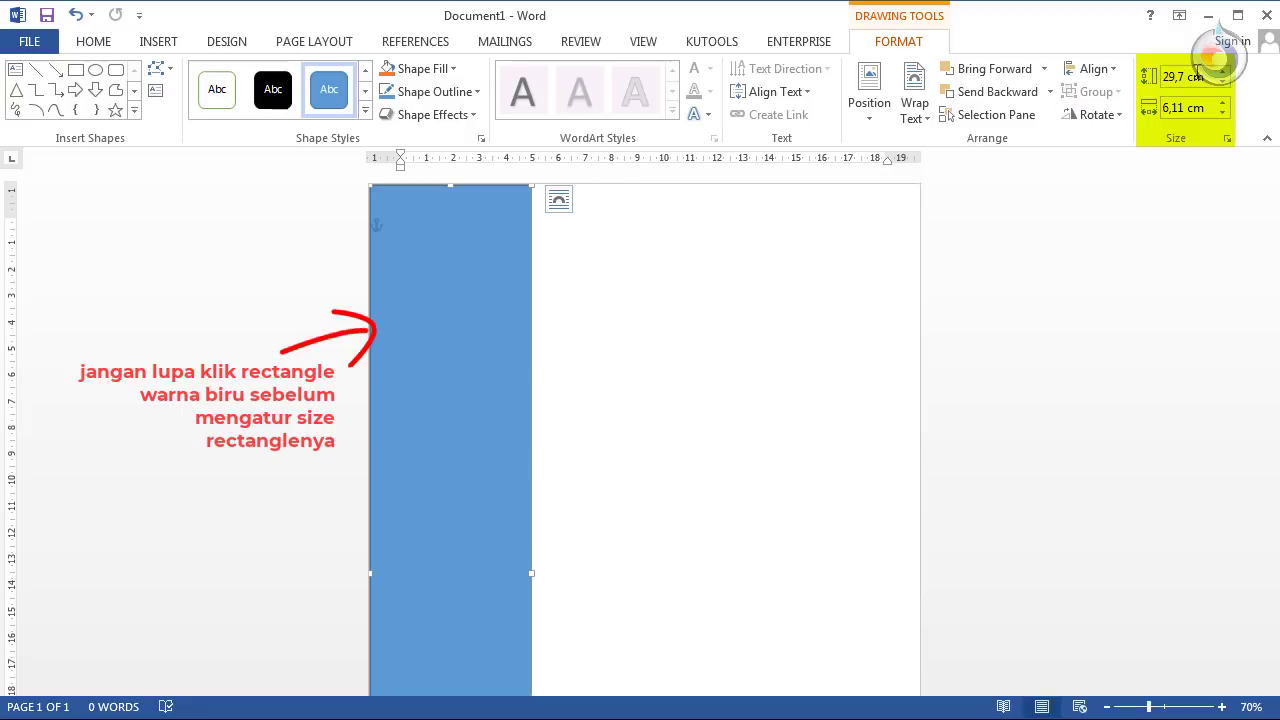
{"action": "key", "text": "Tab"}
{"action": "type", "text": "7"}
{"action": "key", "text": "Return"}
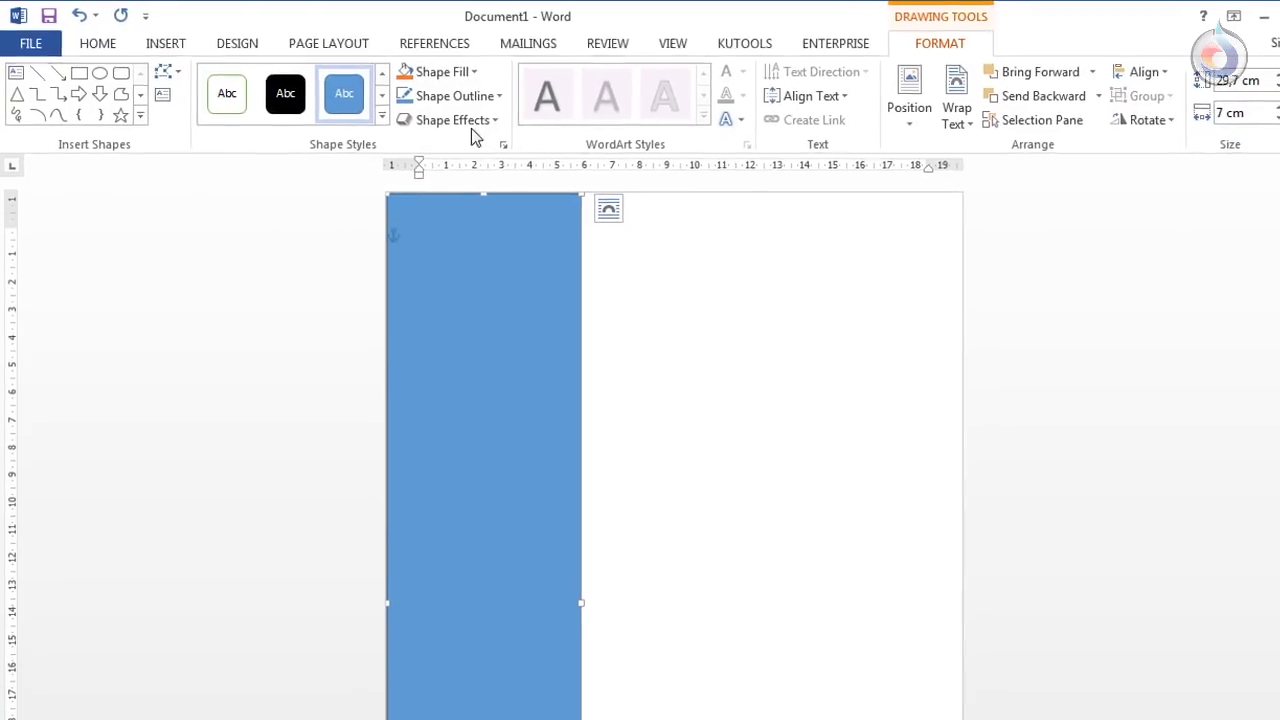
Step: Give the sidebar No Outline and a pale light-blue theme fill
{"action": "left_click", "coordinate": [457, 95]}
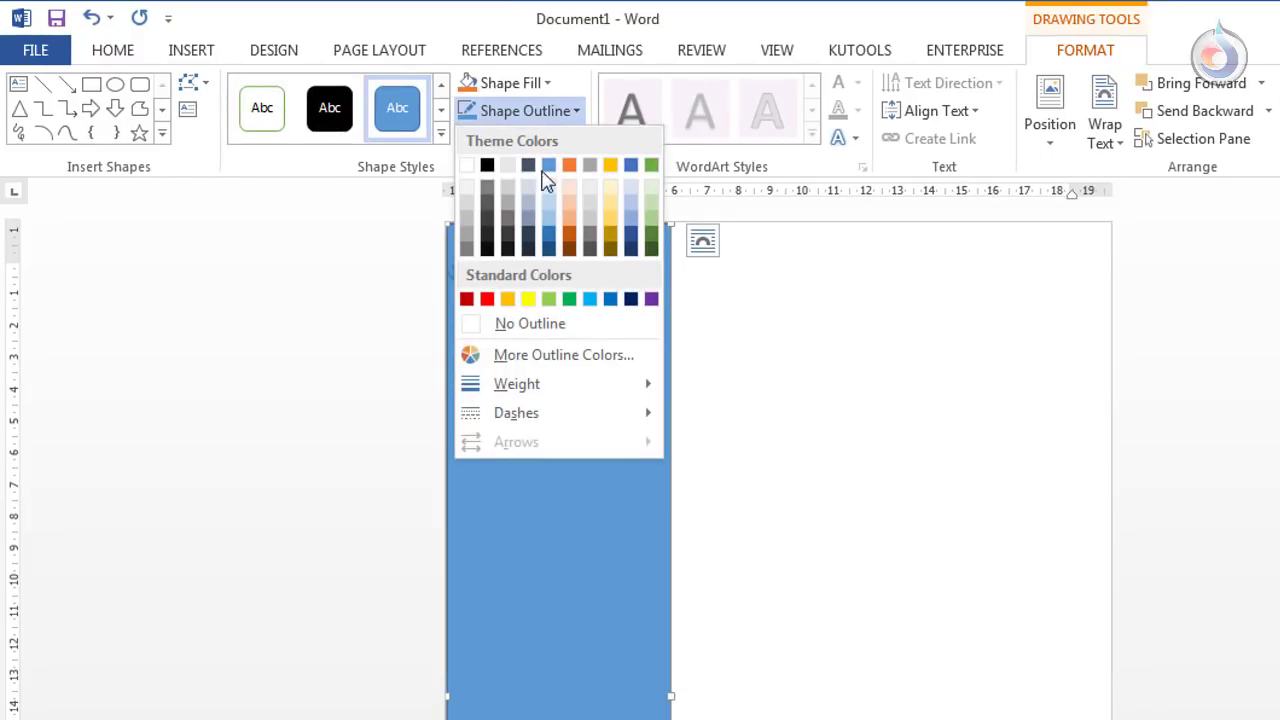
{"action": "left_click", "coordinate": [529, 323]}
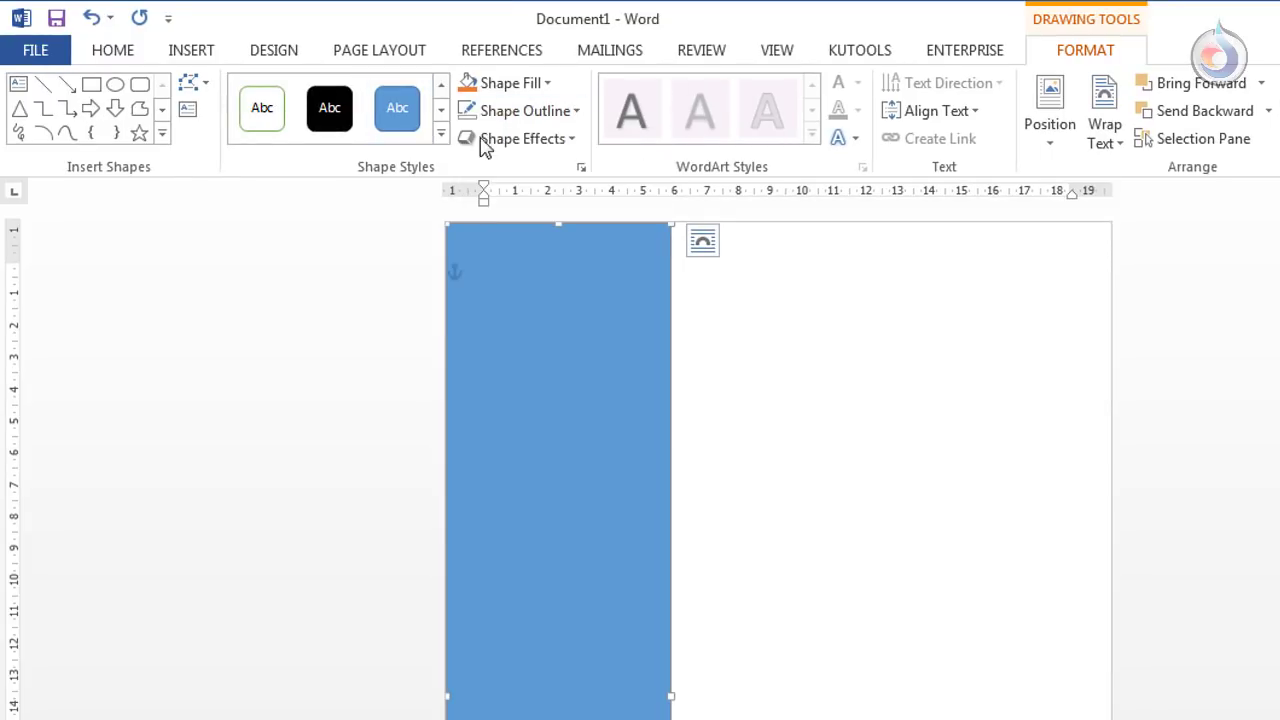
{"action": "left_click", "coordinate": [532, 86]}
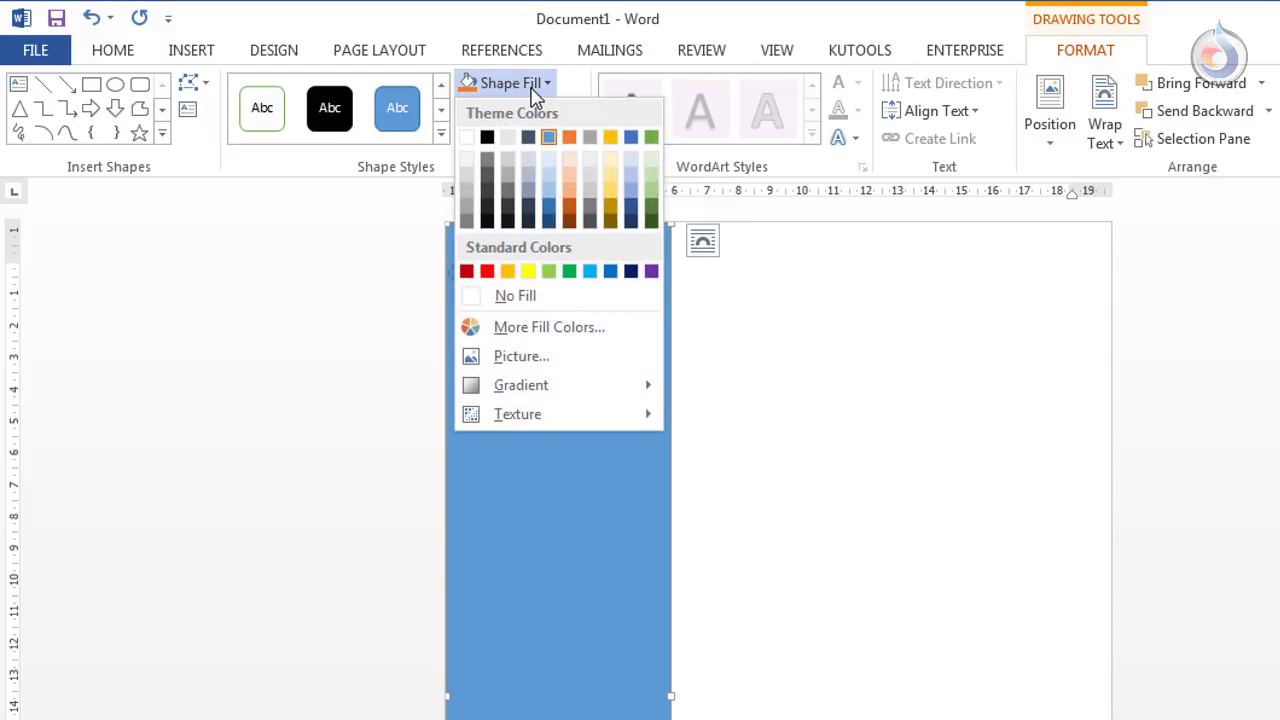
{"action": "left_click", "coordinate": [548, 170]}
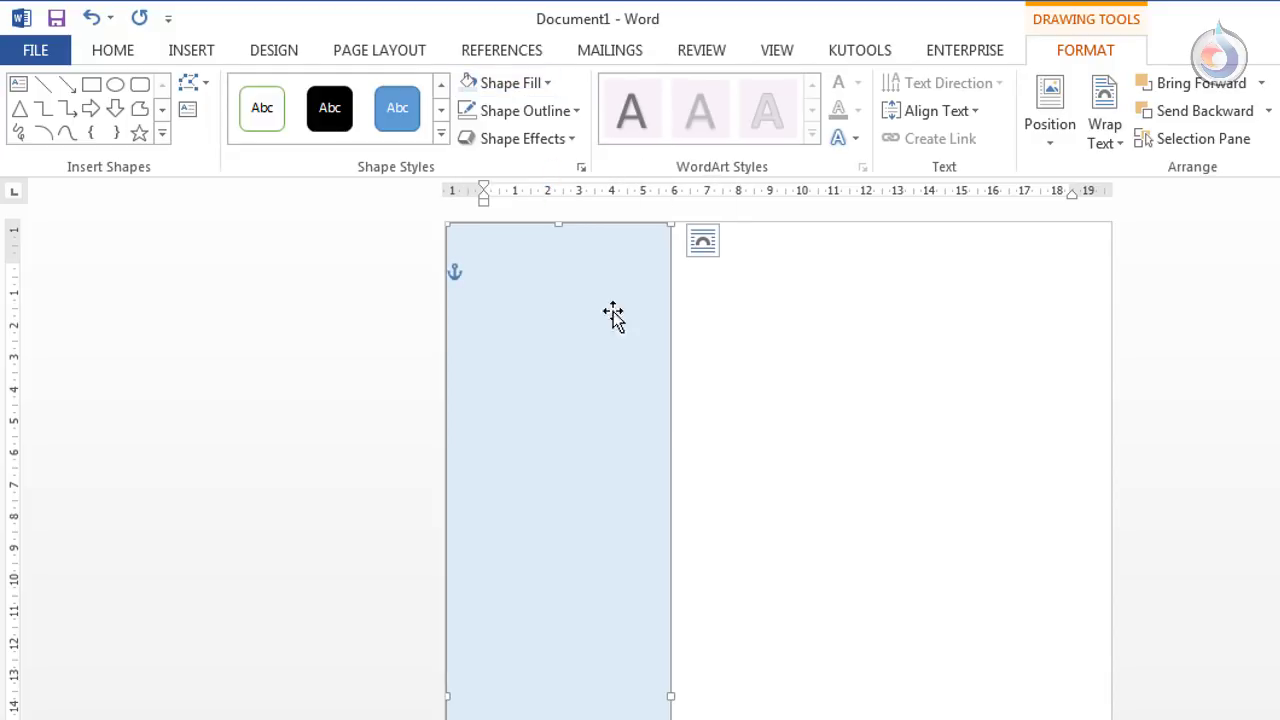
{"action": "left_click", "coordinate": [745, 321]}
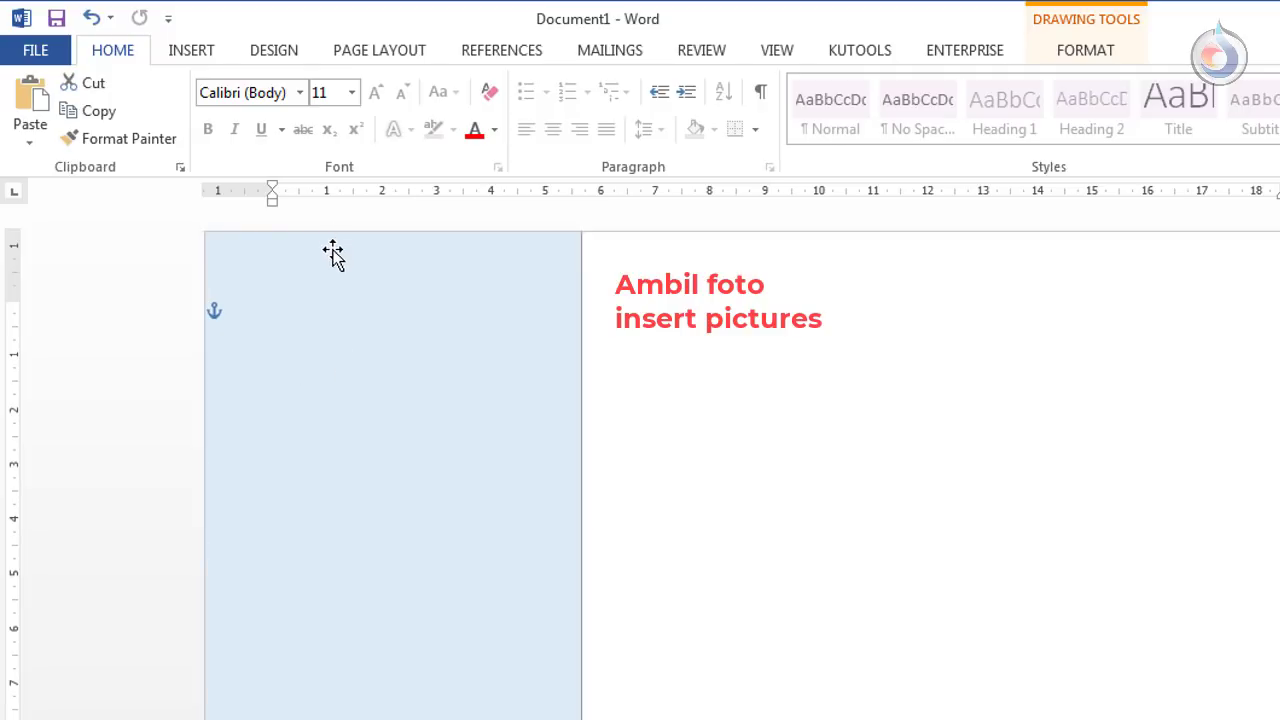
Step: Insert the red-background portrait JPEG from Documents onto the page
{"action": "left_click", "coordinate": [203, 56]}
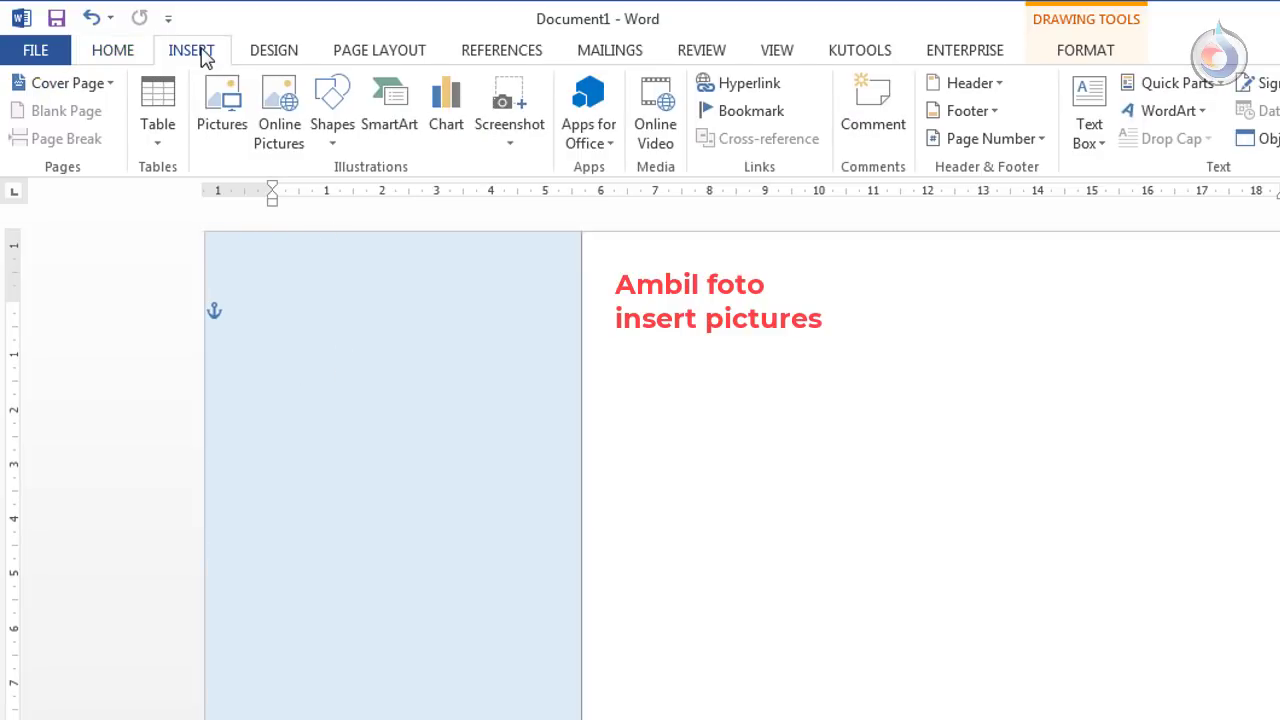
{"action": "left_click", "coordinate": [226, 106]}
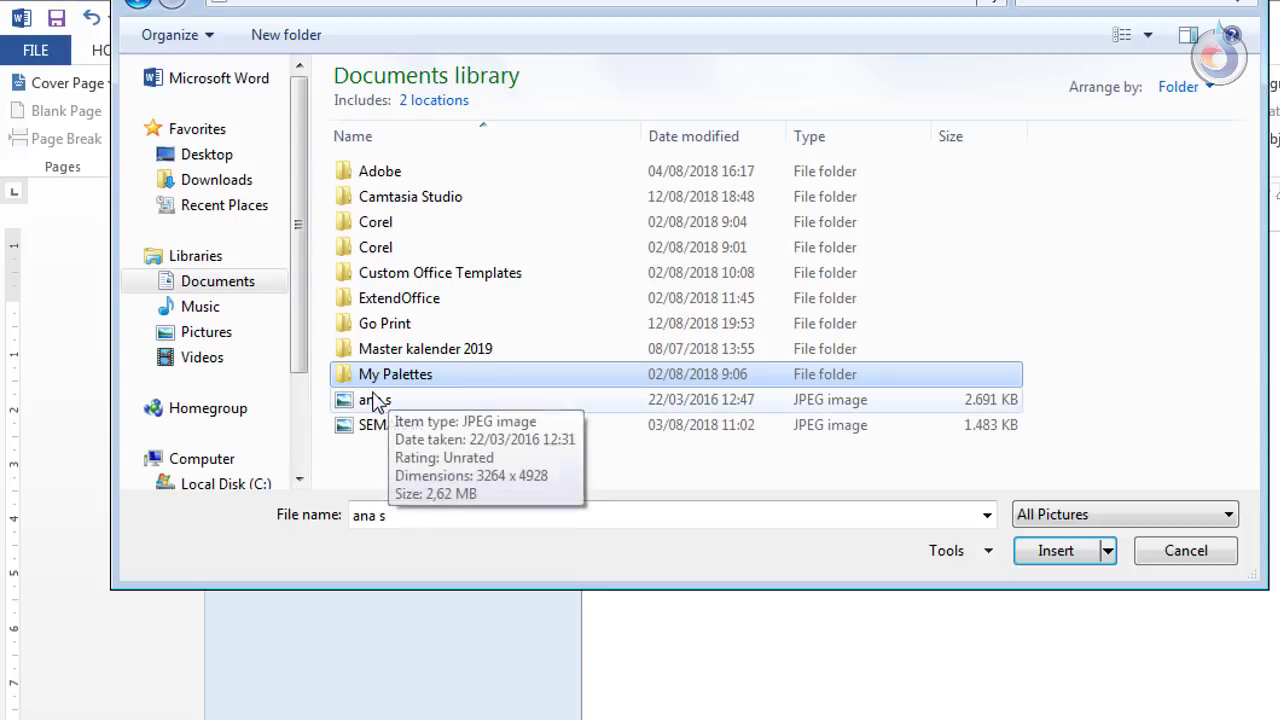
{"action": "left_click", "coordinate": [375, 400]}
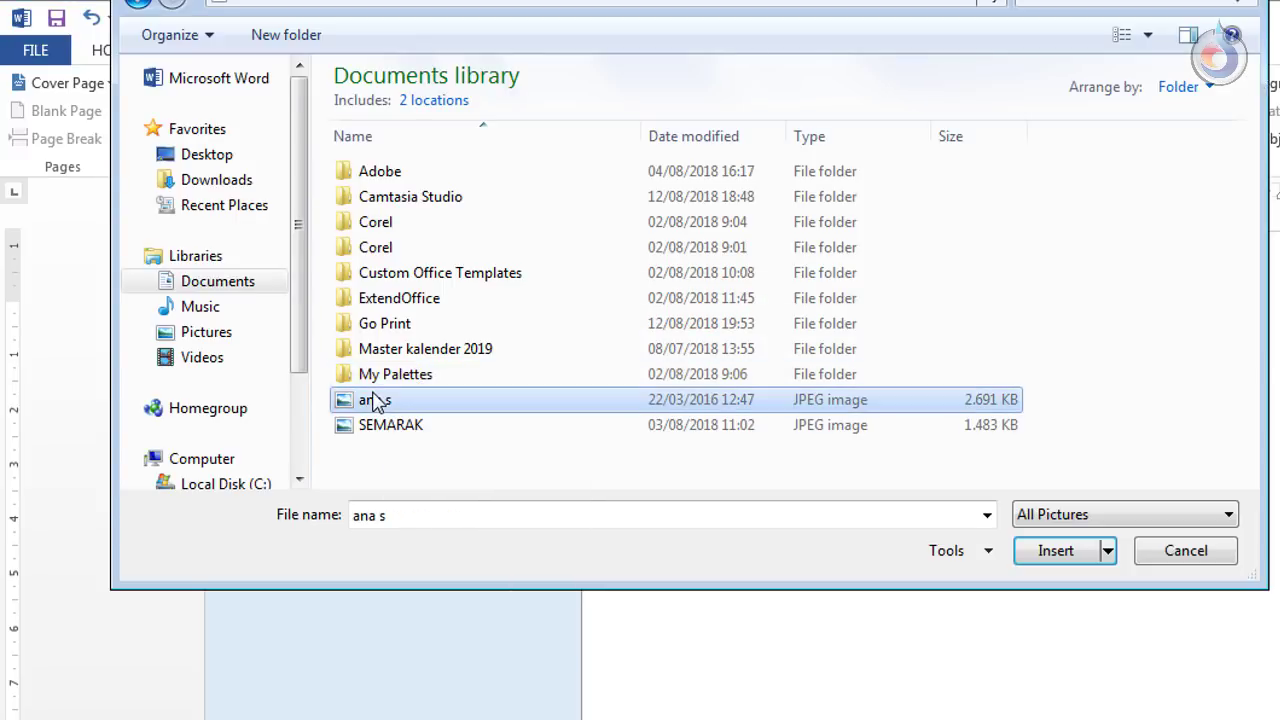
{"action": "left_click", "coordinate": [1058, 551]}
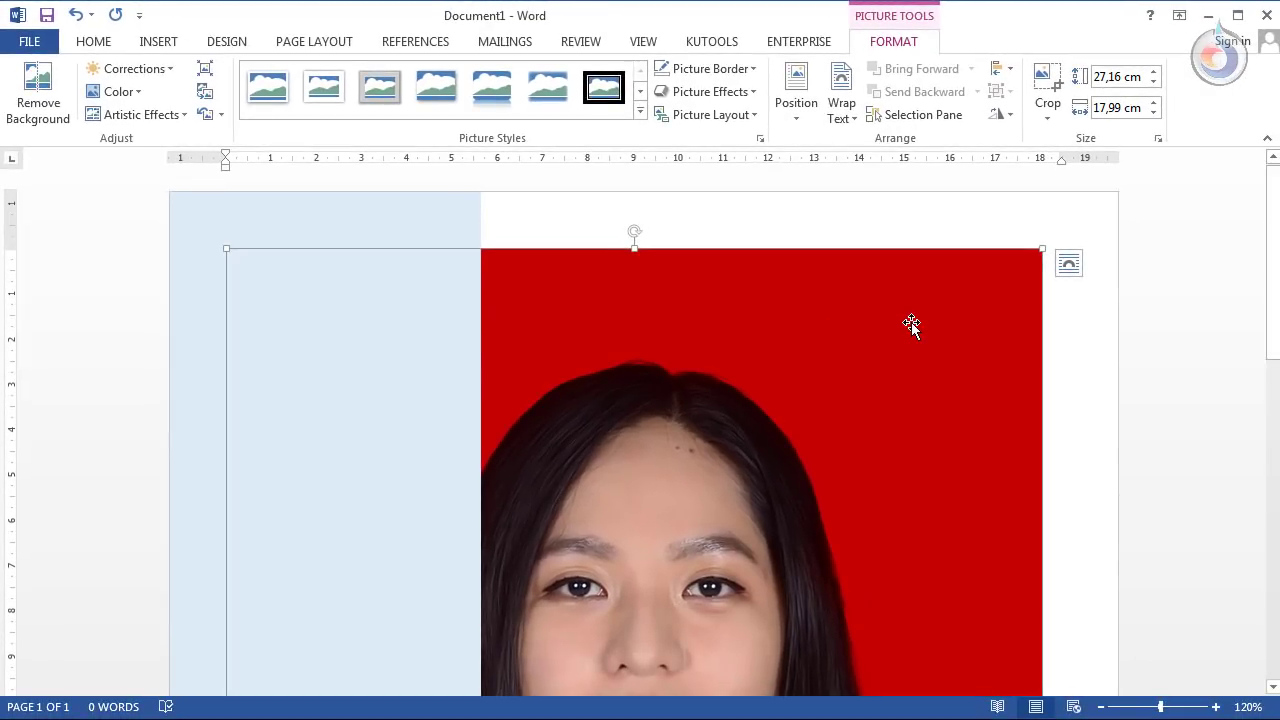
{"action": "scroll", "coordinate": [908, 322], "scroll_direction": "down", "scroll_amount": 3}
{"action": "scroll", "coordinate": [908, 322], "scroll_direction": "up", "scroll_amount": 3}
{"action": "scroll", "coordinate": [913, 324], "scroll_direction": "down", "scroll_amount": 6, "text": "ctrl"}
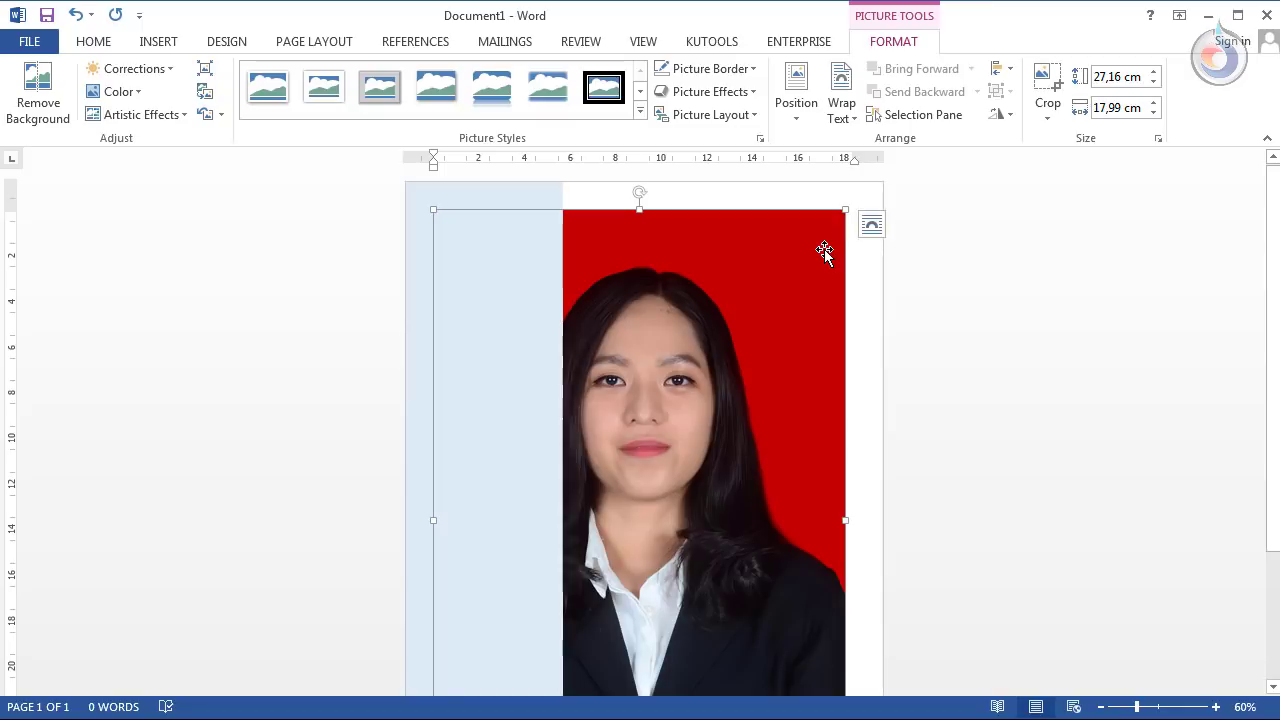
Step: Set the photo to In Front of Text and shrink it to 8,67 × 5,74 cm
{"action": "left_click", "coordinate": [872, 228]}
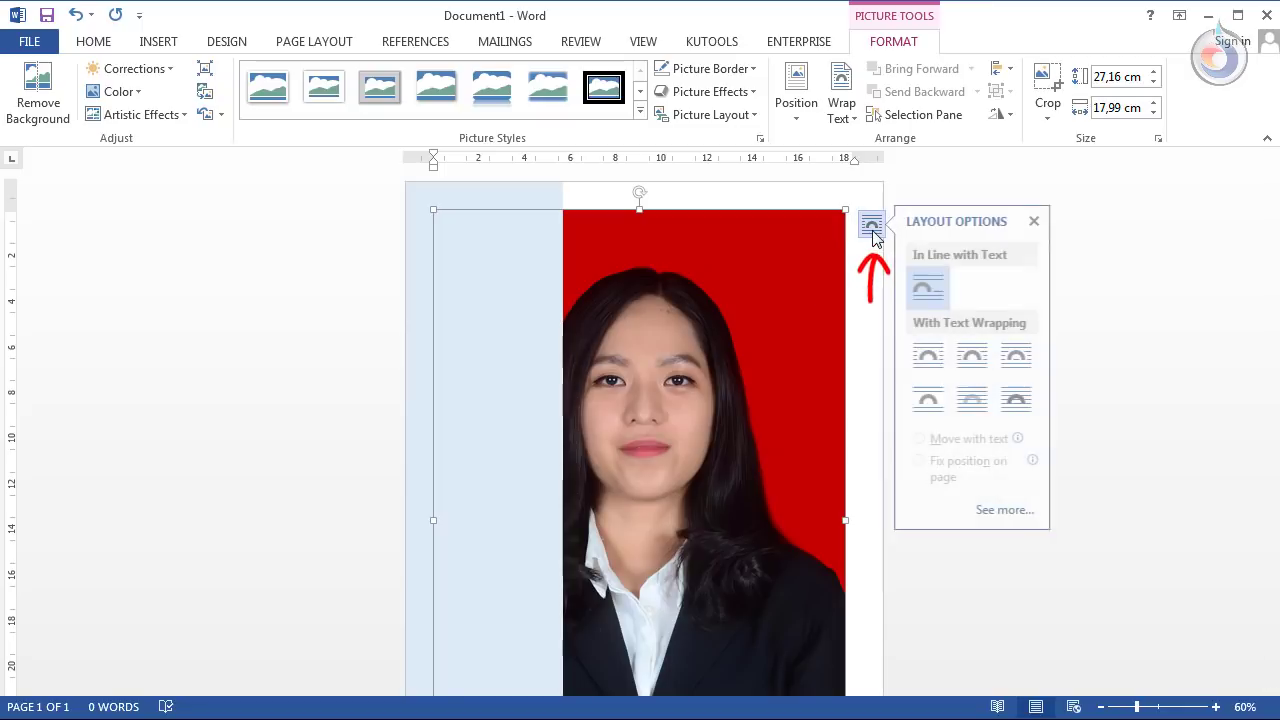
{"action": "left_click", "coordinate": [1012, 400]}
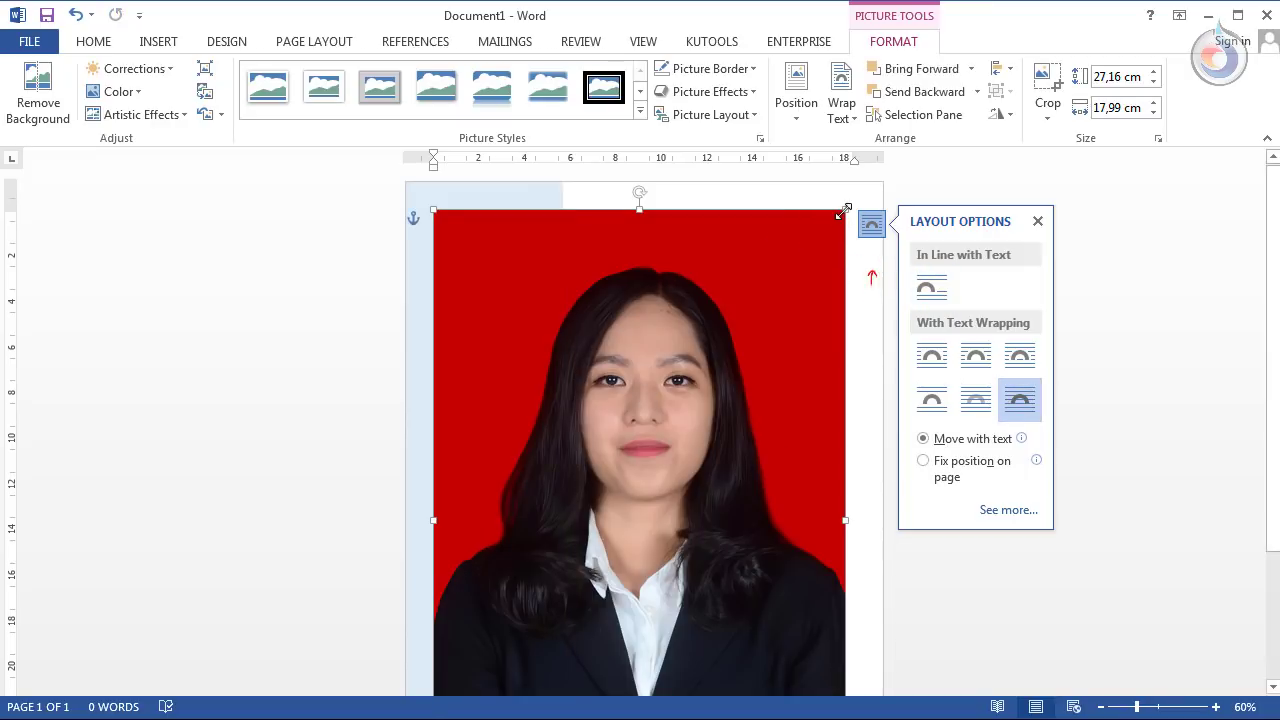
{"action": "left_click_drag", "start_coordinate": [845, 211], "coordinate": [640, 360]}
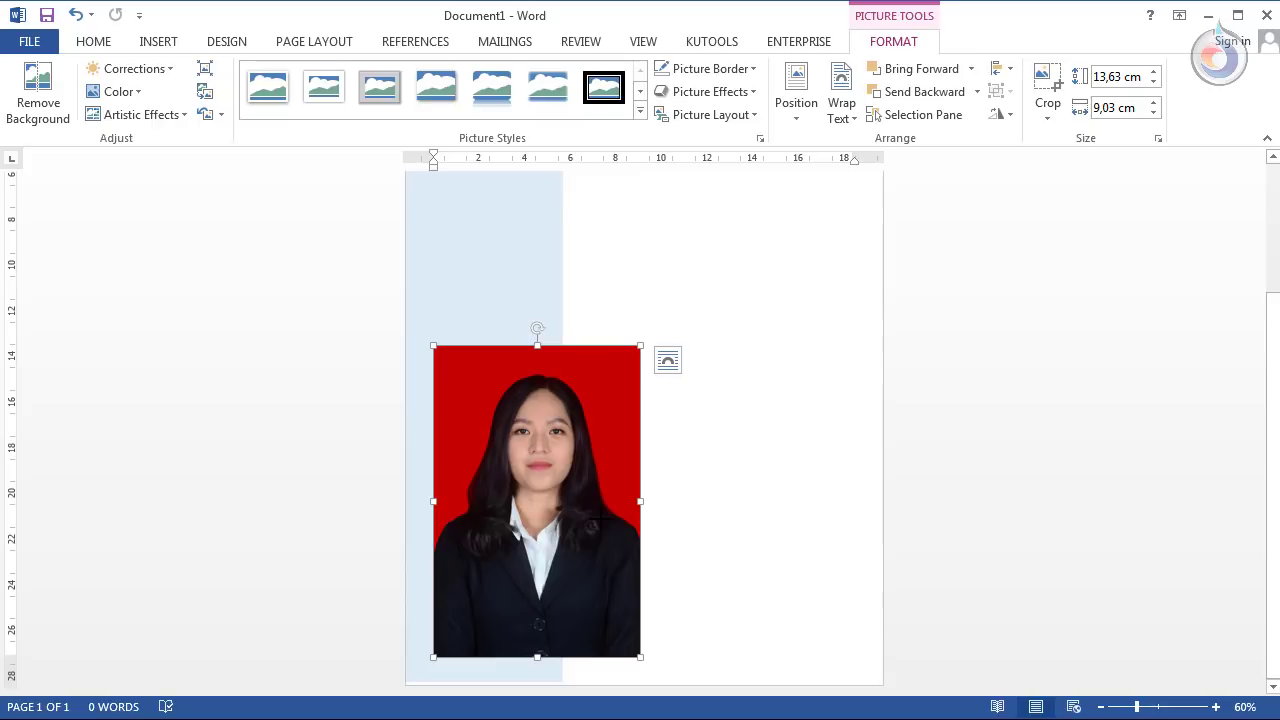
{"action": "left_click_drag", "start_coordinate": [640, 657], "coordinate": [551, 394]}
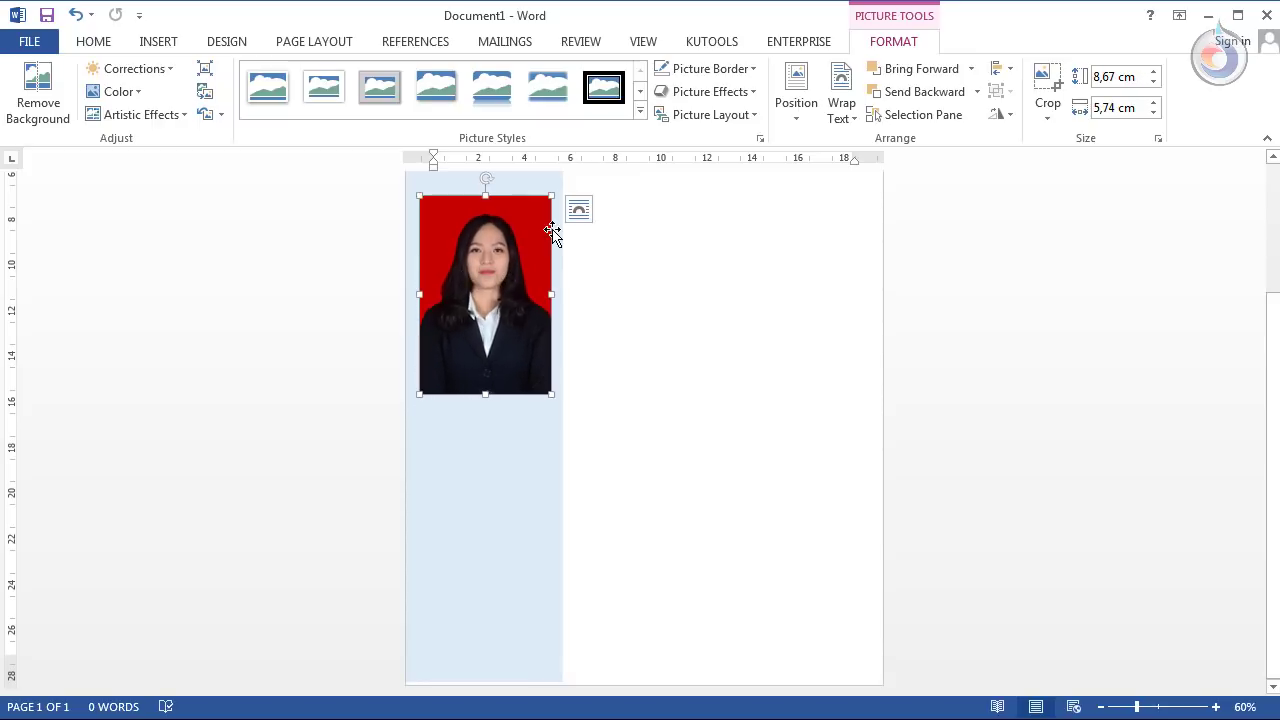
{"action": "scroll", "coordinate": [545, 245], "scroll_direction": "up", "scroll_amount": 4}
{"action": "scroll", "coordinate": [337, 290], "scroll_direction": "up", "scroll_amount": 1}
{"action": "scroll", "coordinate": [310, 256], "scroll_direction": "up", "scroll_amount": 2}
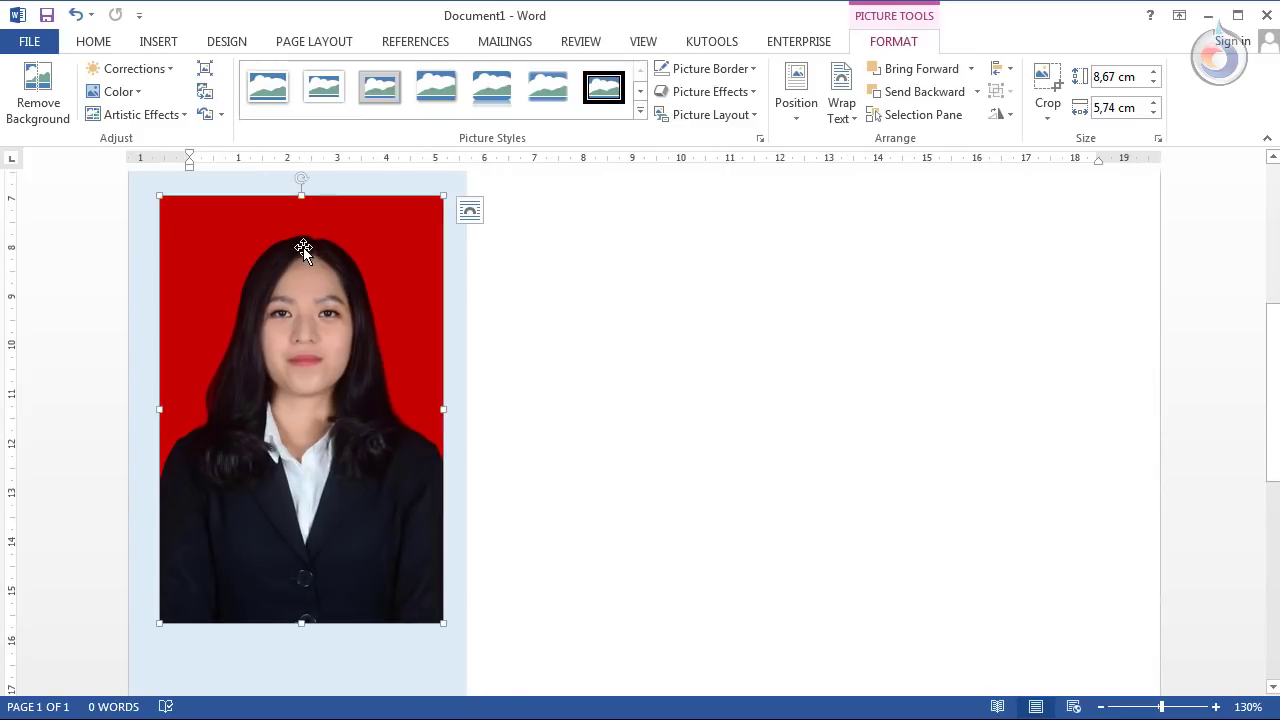
Step: Crop the portrait photo to an Oval shape
{"action": "left_click", "coordinate": [1060, 93]}
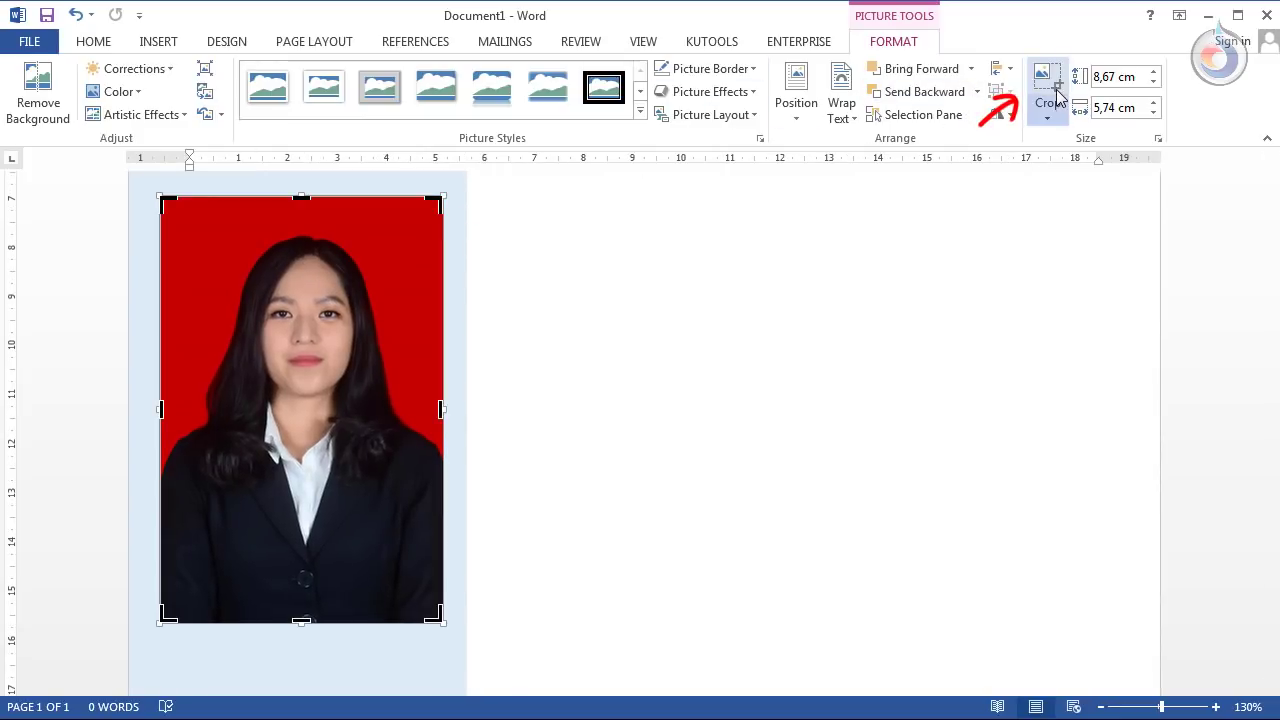
{"action": "left_click", "coordinate": [1048, 113]}
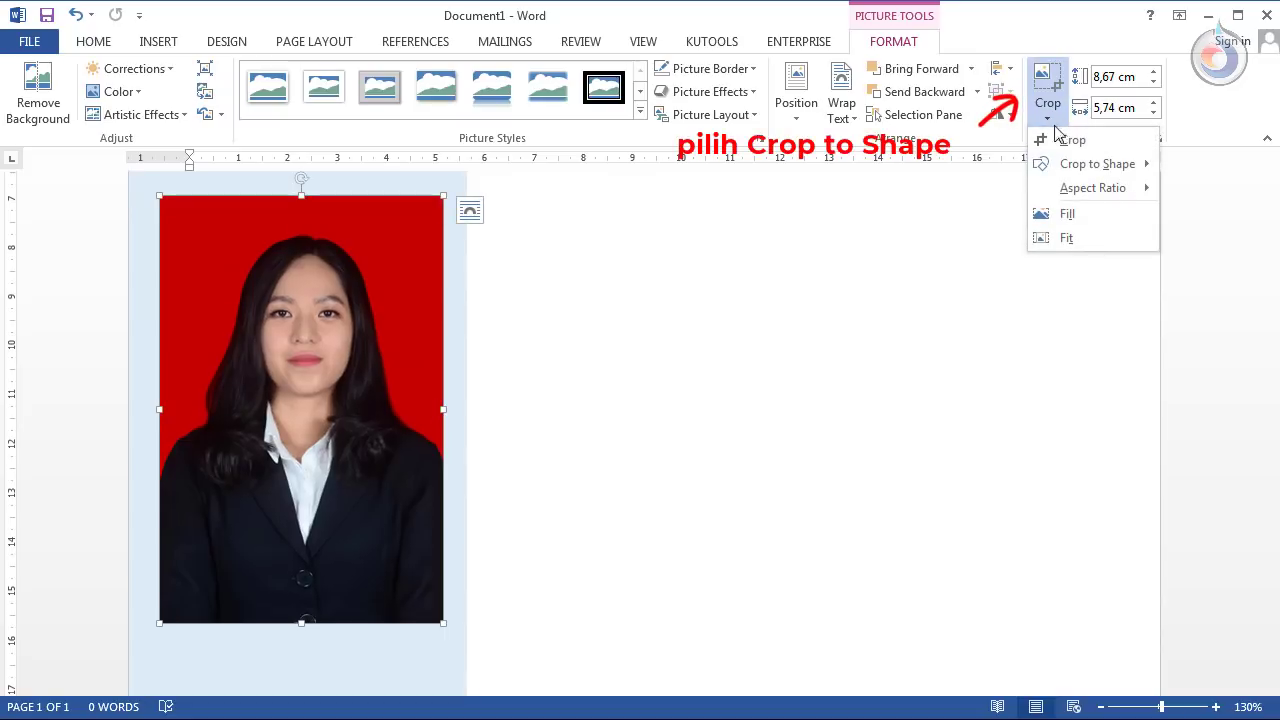
{"action": "mouse_move", "coordinate": [1097, 164]}
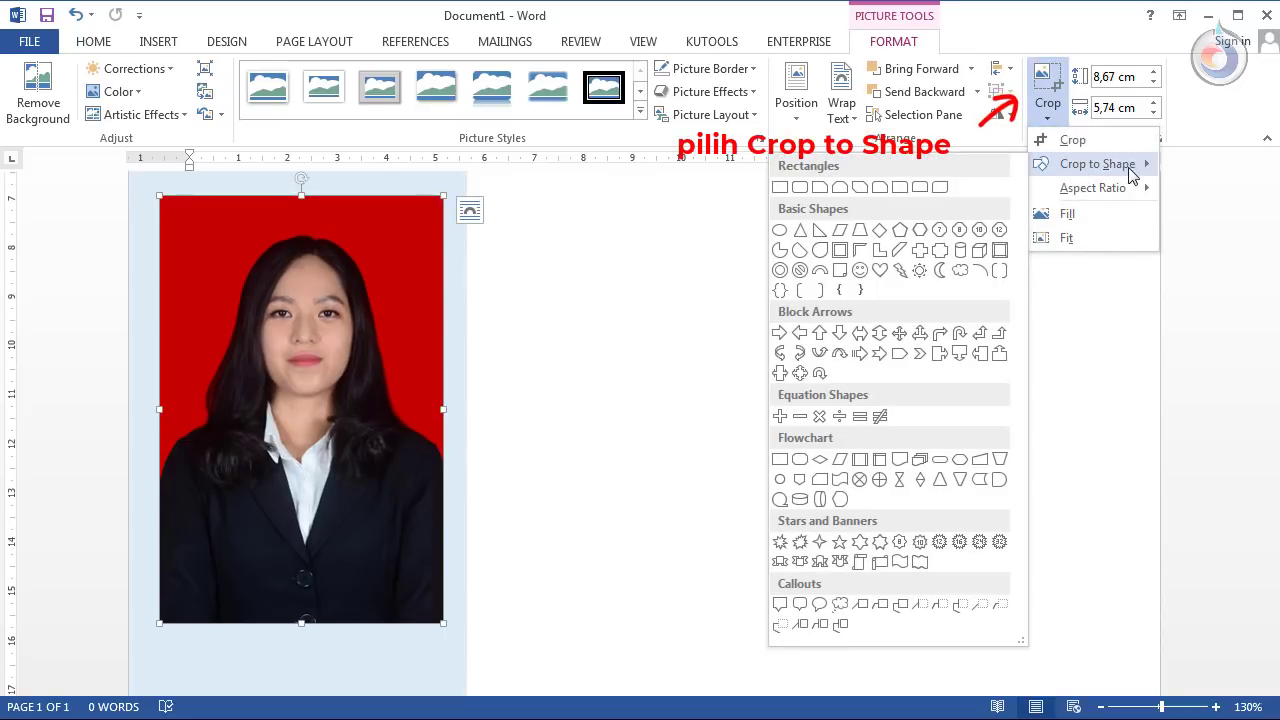
{"action": "left_click", "coordinate": [781, 231]}
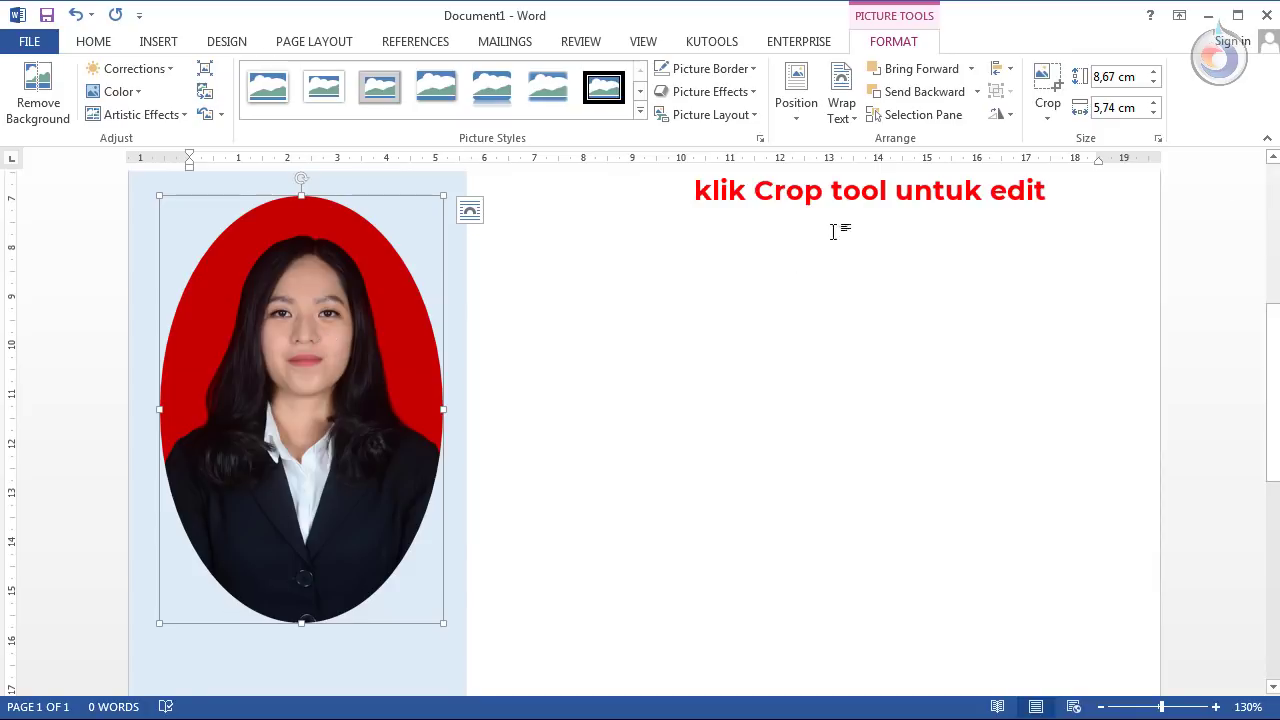
{"action": "left_click", "coordinate": [1047, 84]}
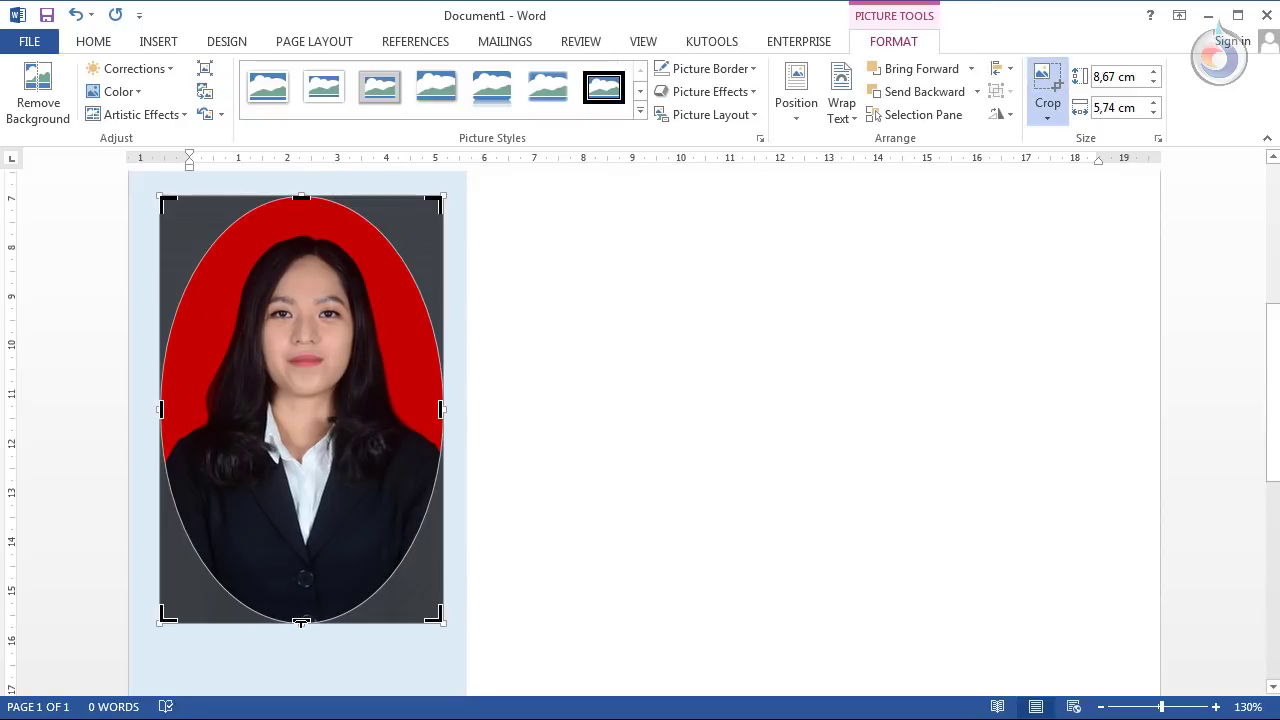
Step: Tighten the crop edges and reposition the photo into a 5,57 × 5,22 cm circle around the face
{"action": "left_click_drag", "start_coordinate": [301, 621], "coordinate": [301, 516]}
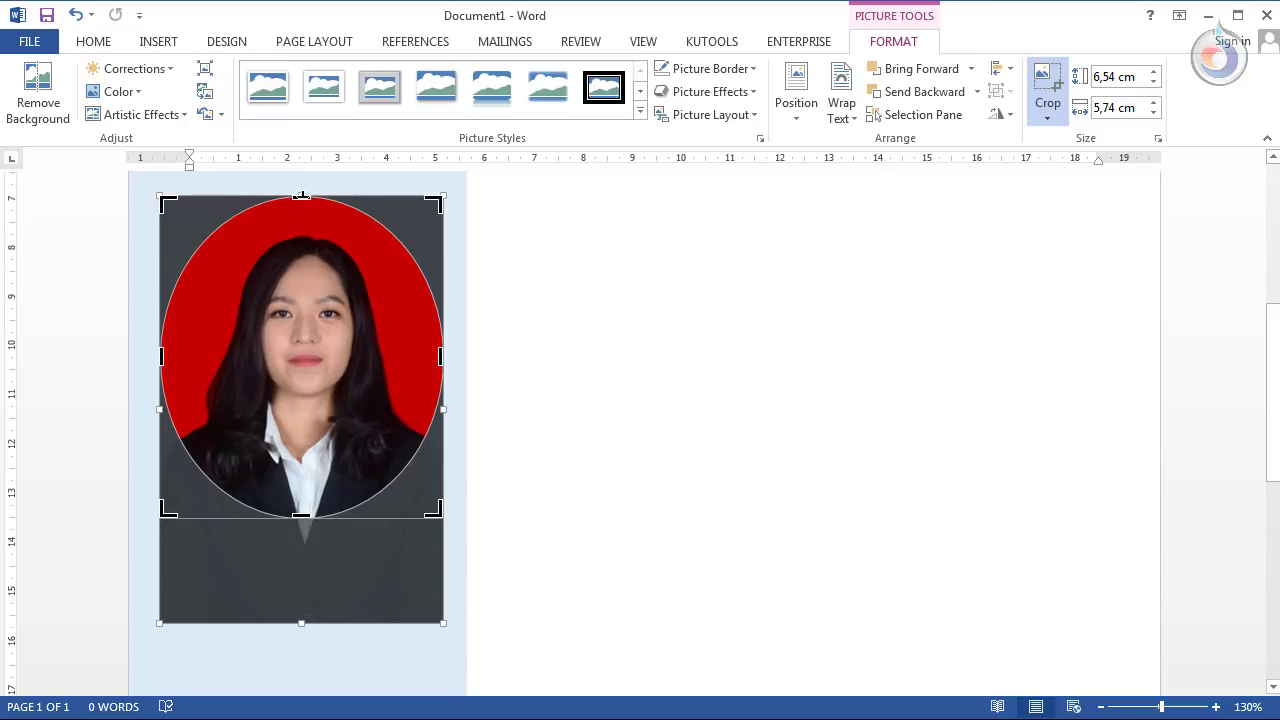
{"action": "left_click_drag", "start_coordinate": [301, 196], "coordinate": [317, 265]}
{"action": "left_click_drag", "start_coordinate": [158, 421], "coordinate": [175, 418]}
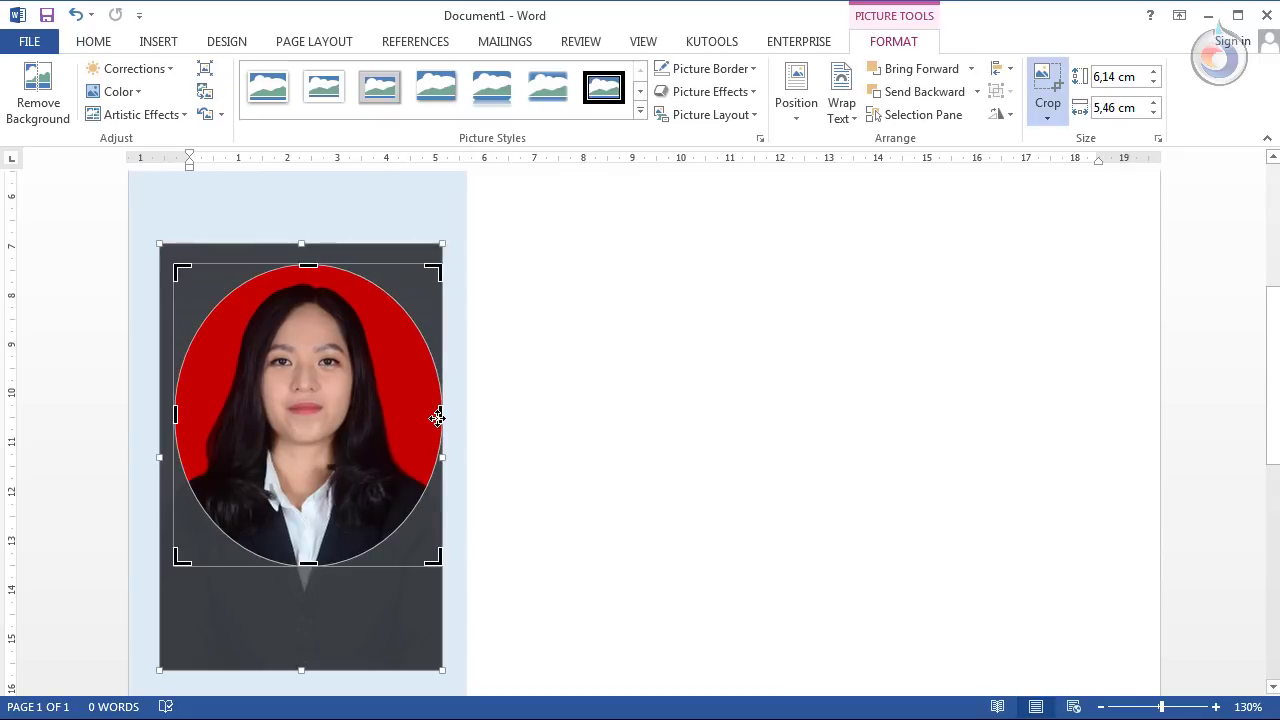
{"action": "mouse_move", "coordinate": [437, 418]}
{"action": "left_mouse_down"}
{"action": "mouse_move", "coordinate": [371, 485]}
{"action": "mouse_move", "coordinate": [320, 574]}
{"action": "mouse_move", "coordinate": [314, 538]}
{"action": "left_mouse_up"}
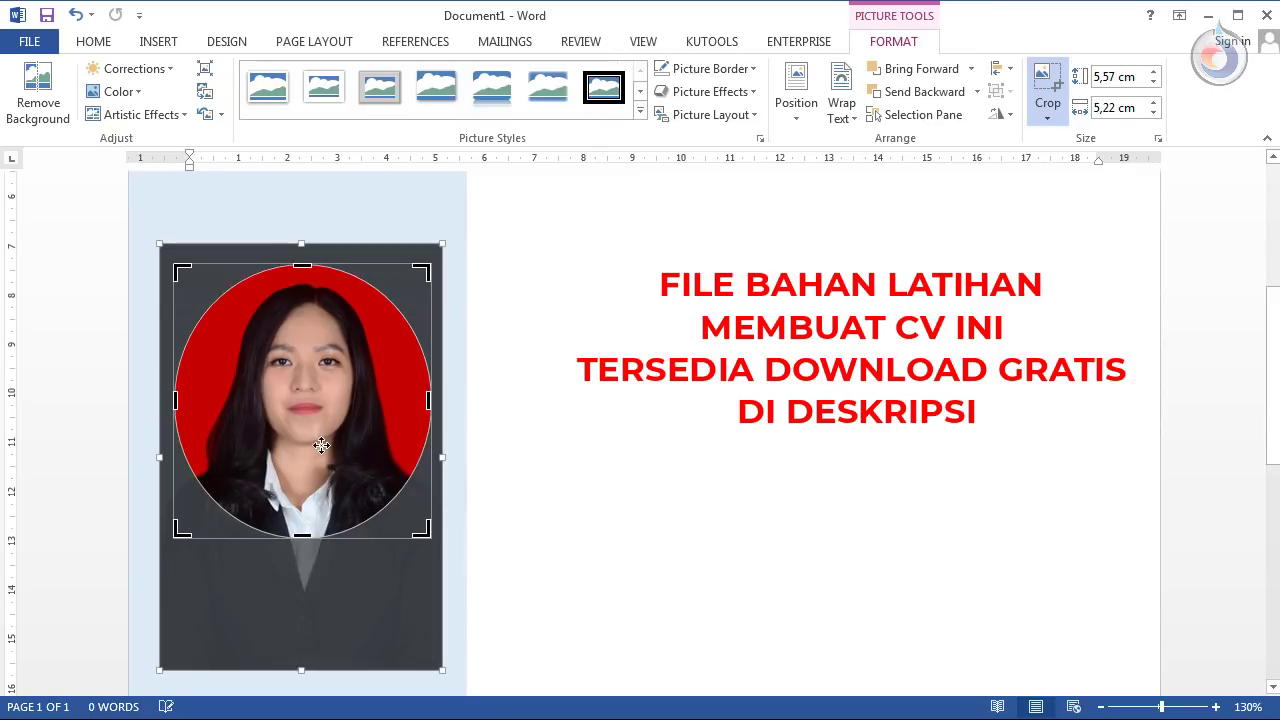
{"action": "left_click_drag", "start_coordinate": [318, 342], "coordinate": [317, 340]}
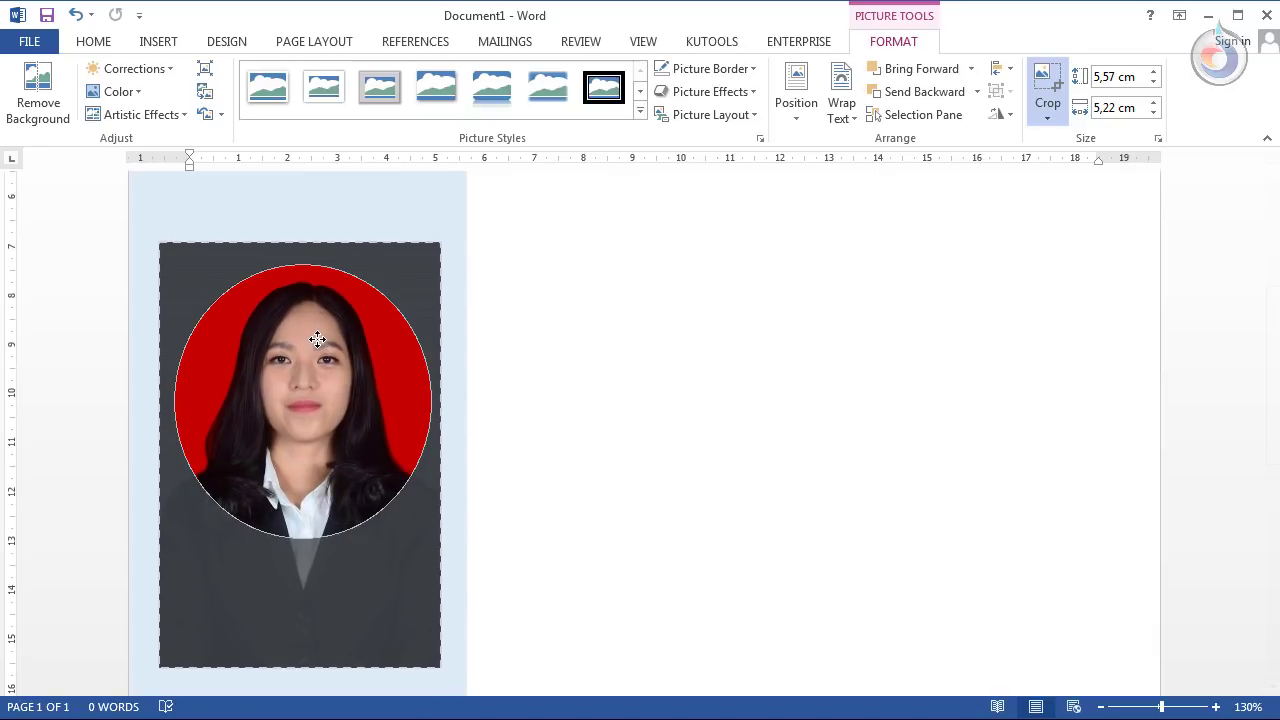
{"action": "left_click_drag", "start_coordinate": [317, 340], "coordinate": [316, 337]}
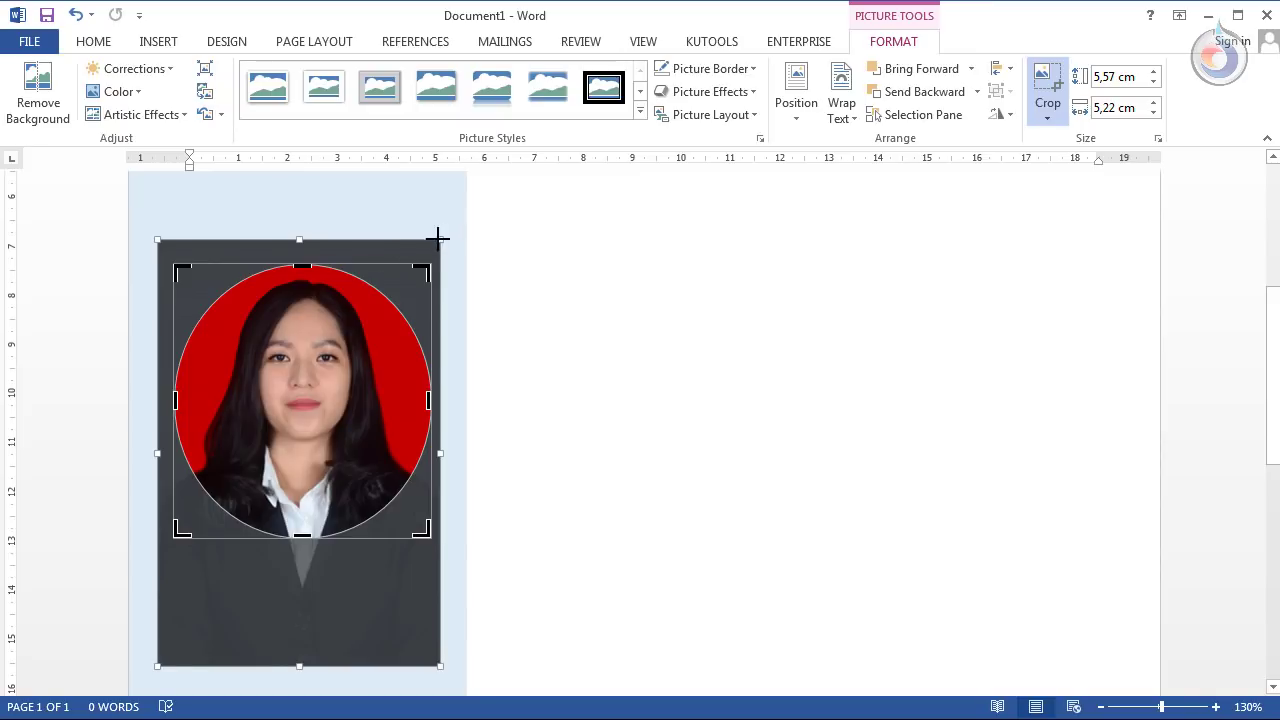
{"action": "left_click_drag", "start_coordinate": [438, 238], "coordinate": [408, 256]}
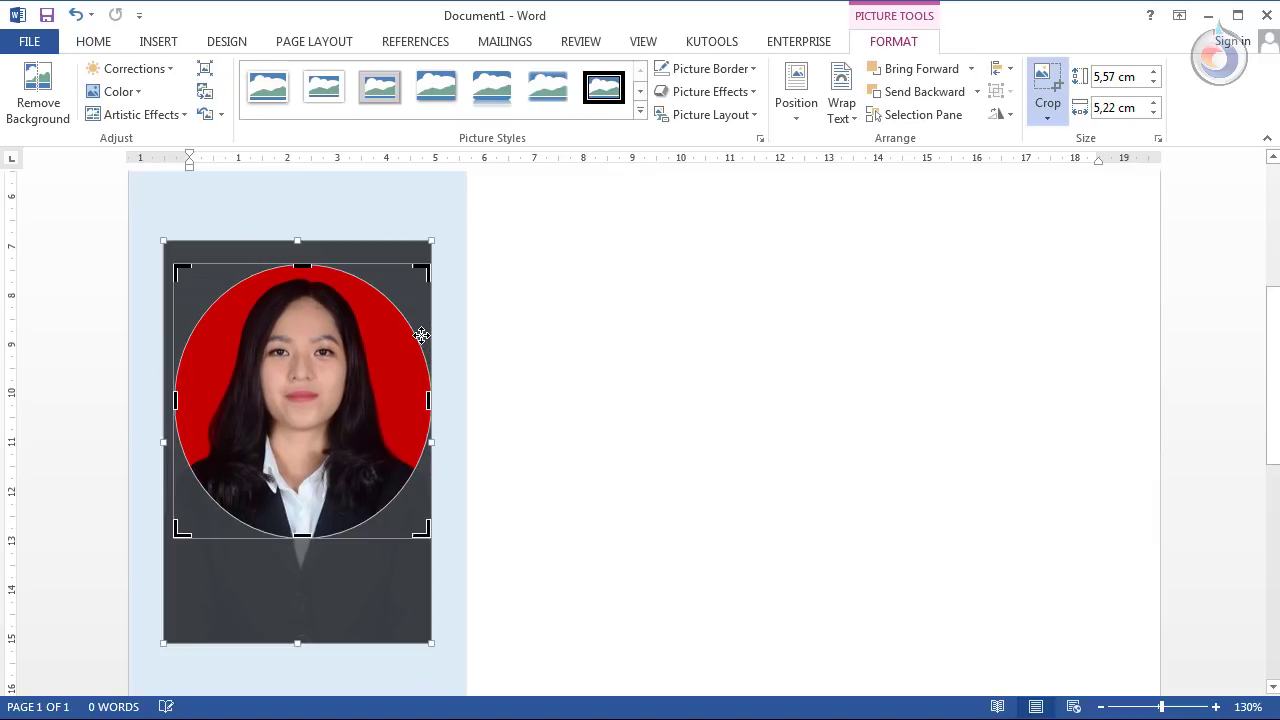
{"action": "left_click", "coordinate": [1046, 110]}
Step: Apply the circular crop and move the round photo up near the sidebar's top
{"action": "left_click", "coordinate": [1068, 140]}
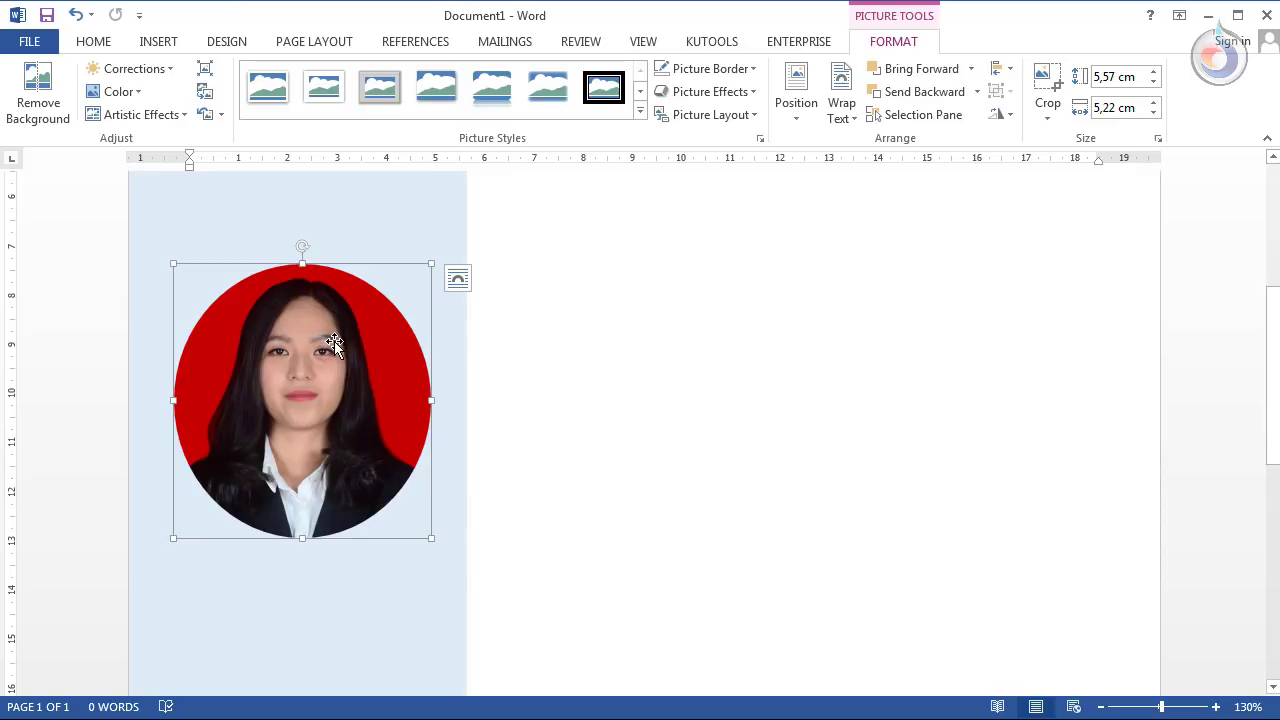
{"action": "left_click_drag", "start_coordinate": [334, 341], "coordinate": [328, 318]}
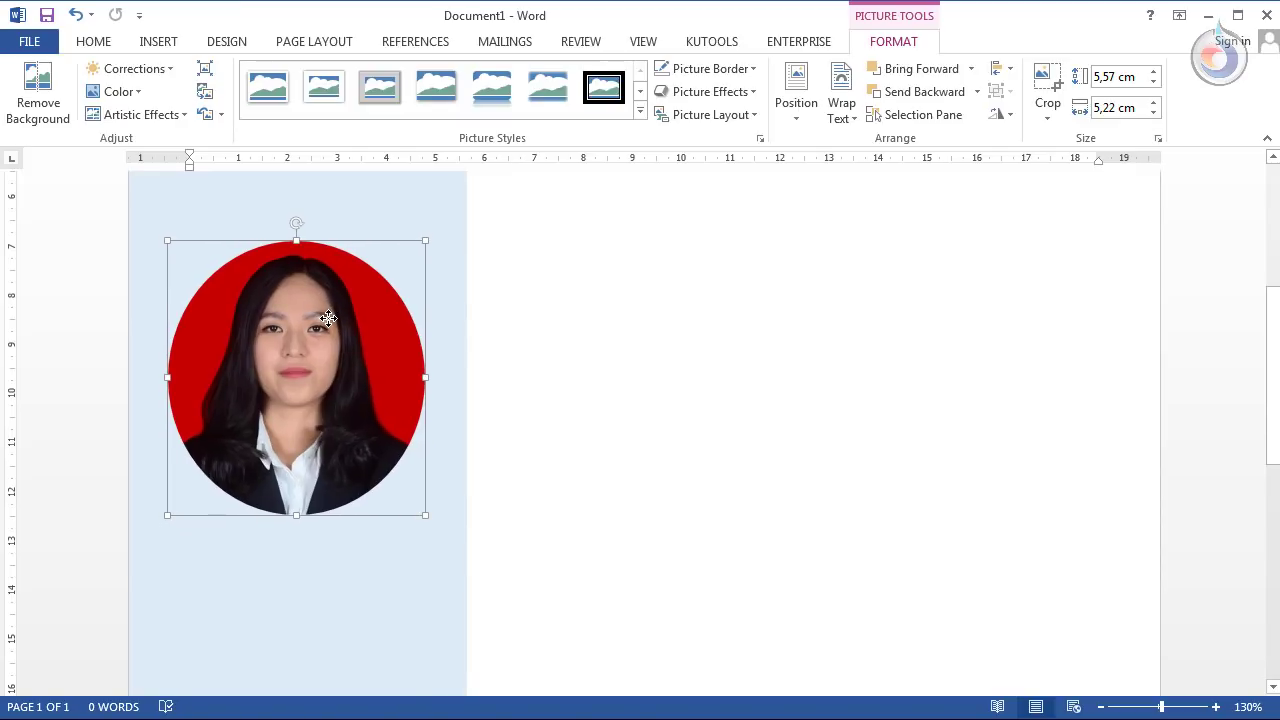
{"action": "left_click", "coordinate": [605, 455]}
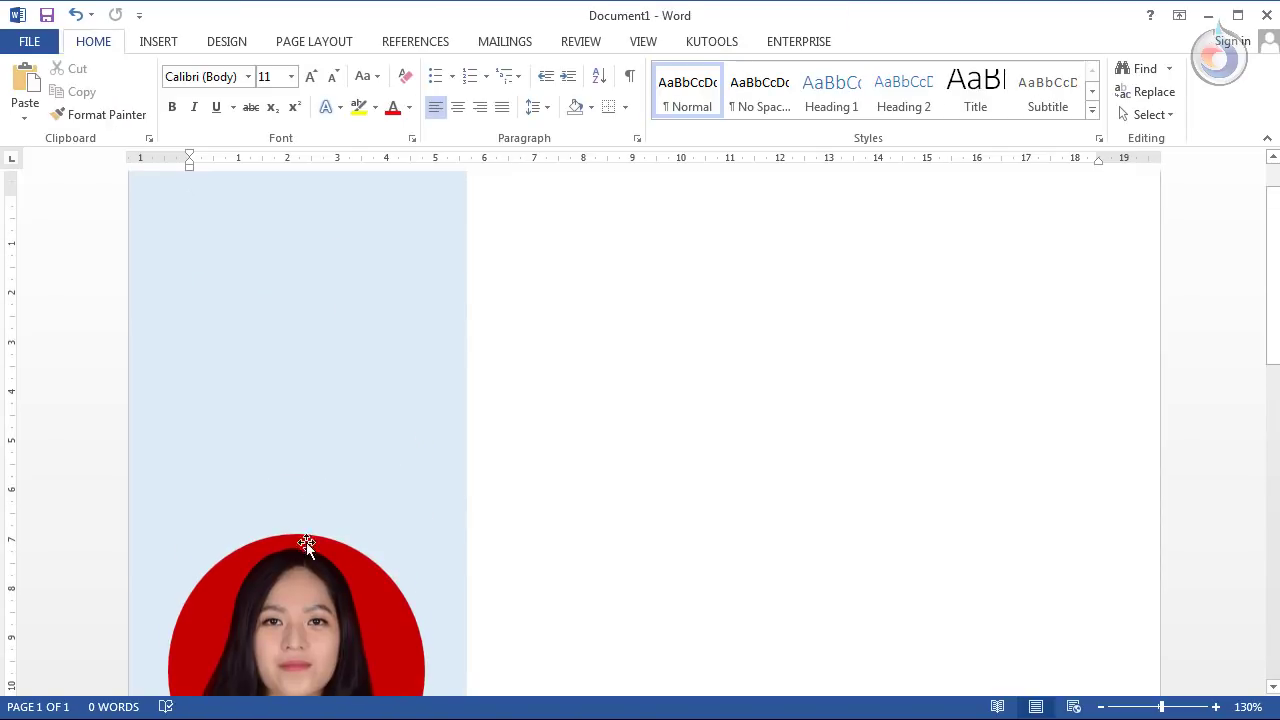
{"action": "left_click_drag", "start_coordinate": [306, 542], "coordinate": [296, 264]}
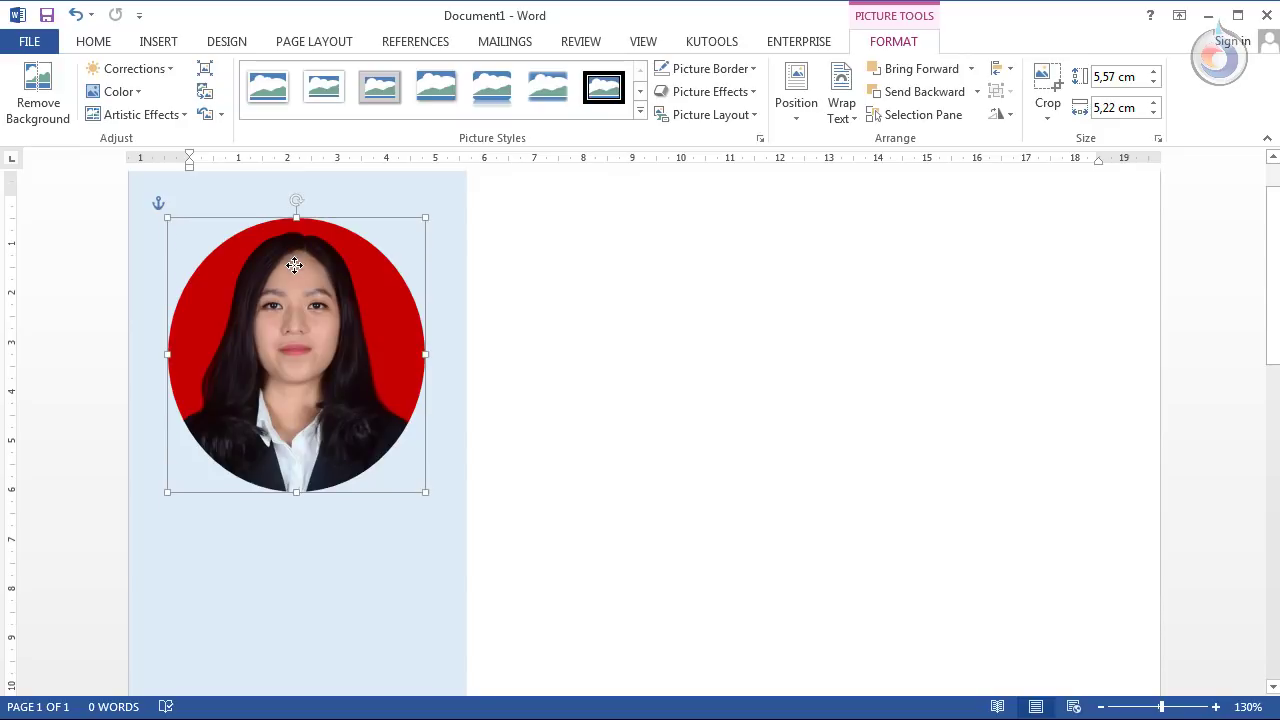
{"action": "scroll", "coordinate": [359, 393], "scroll_direction": "down", "scroll_amount": 3}
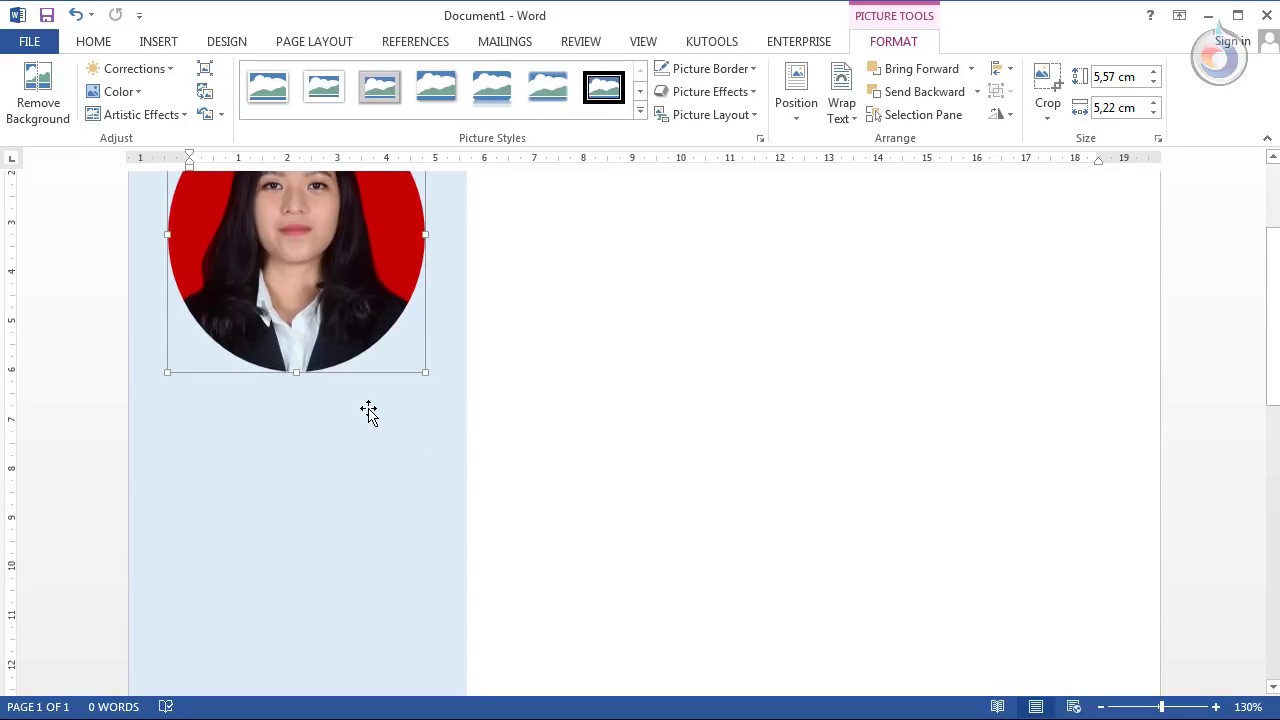
{"action": "scroll", "coordinate": [368, 412], "scroll_direction": "down", "scroll_amount": 2}
{"action": "left_click", "coordinate": [160, 45]}
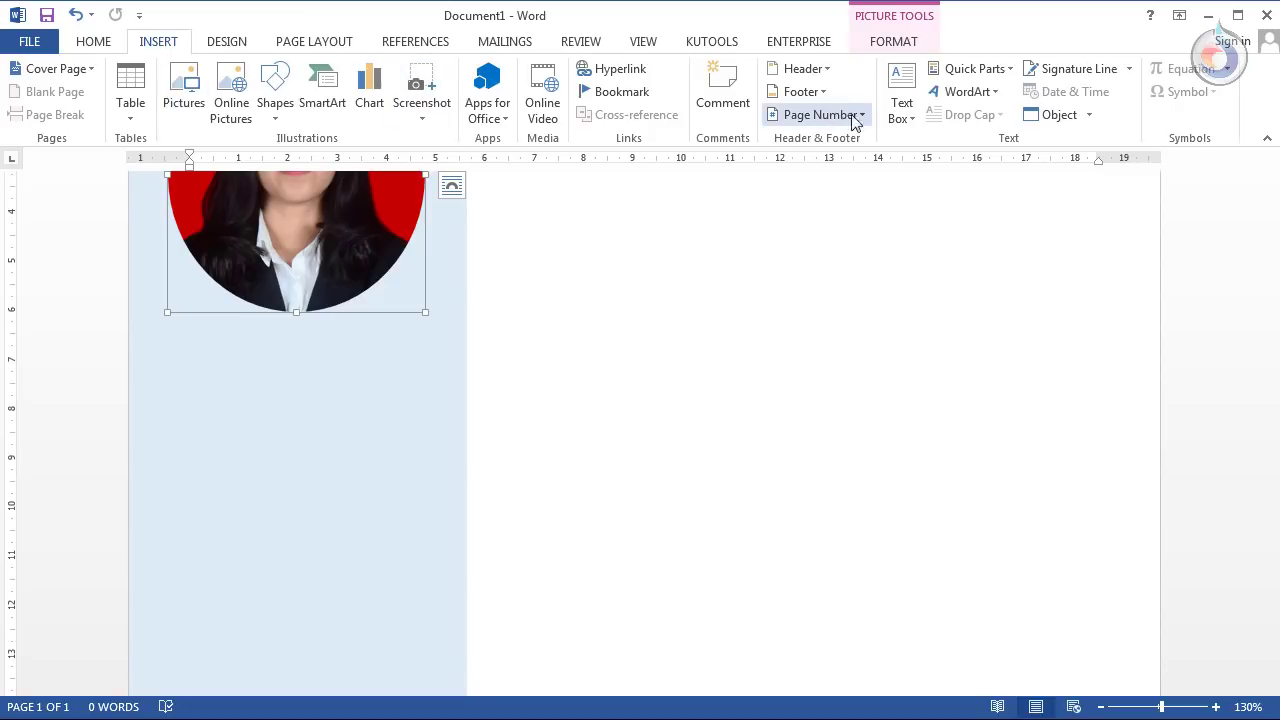
Step: Insert a Simple Text Box below the photo, narrowed to the sidebar width
{"action": "left_click", "coordinate": [901, 108]}
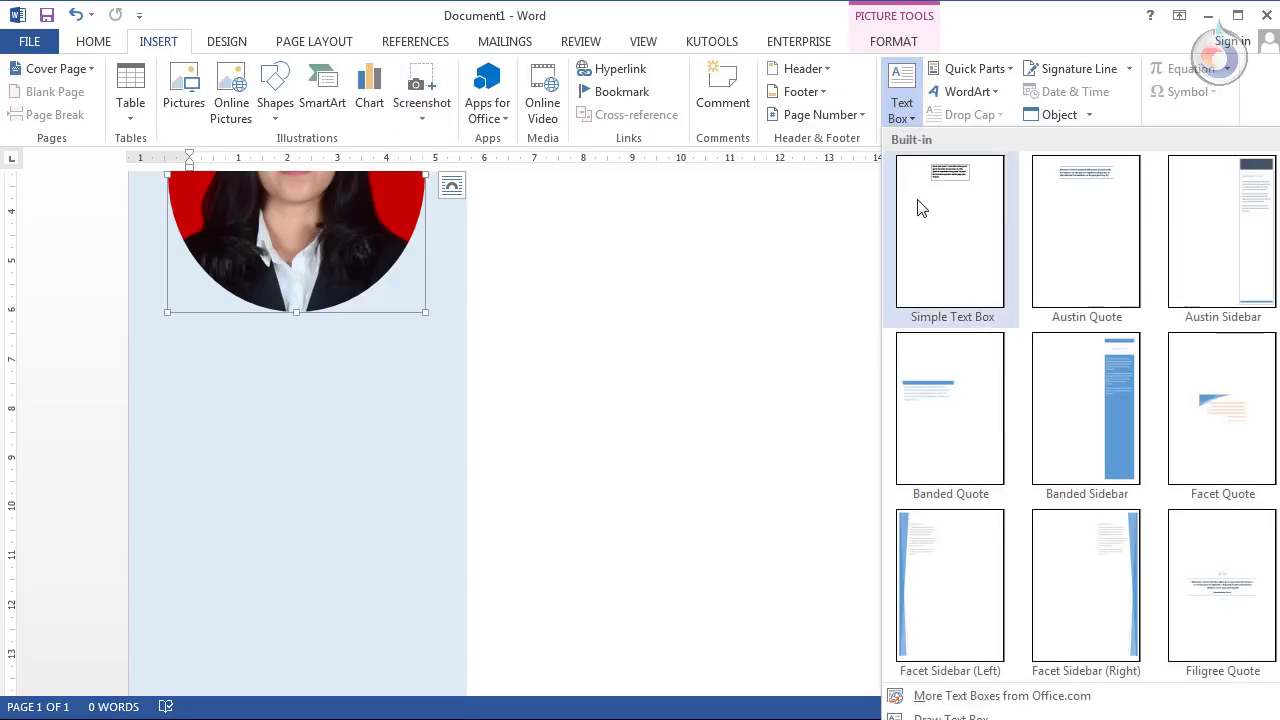
{"action": "left_click", "coordinate": [921, 207]}
{"action": "left_click_drag", "start_coordinate": [519, 222], "coordinate": [206, 509]}
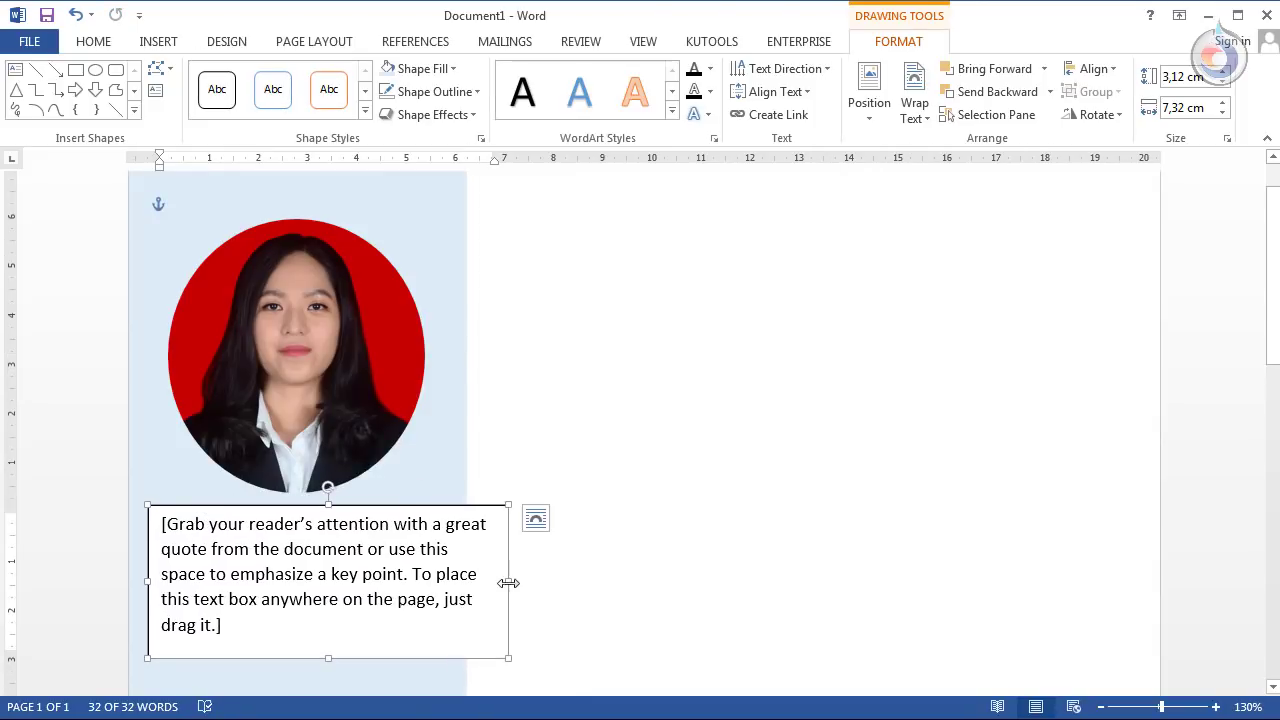
{"action": "left_click_drag", "start_coordinate": [509, 583], "coordinate": [449, 594]}
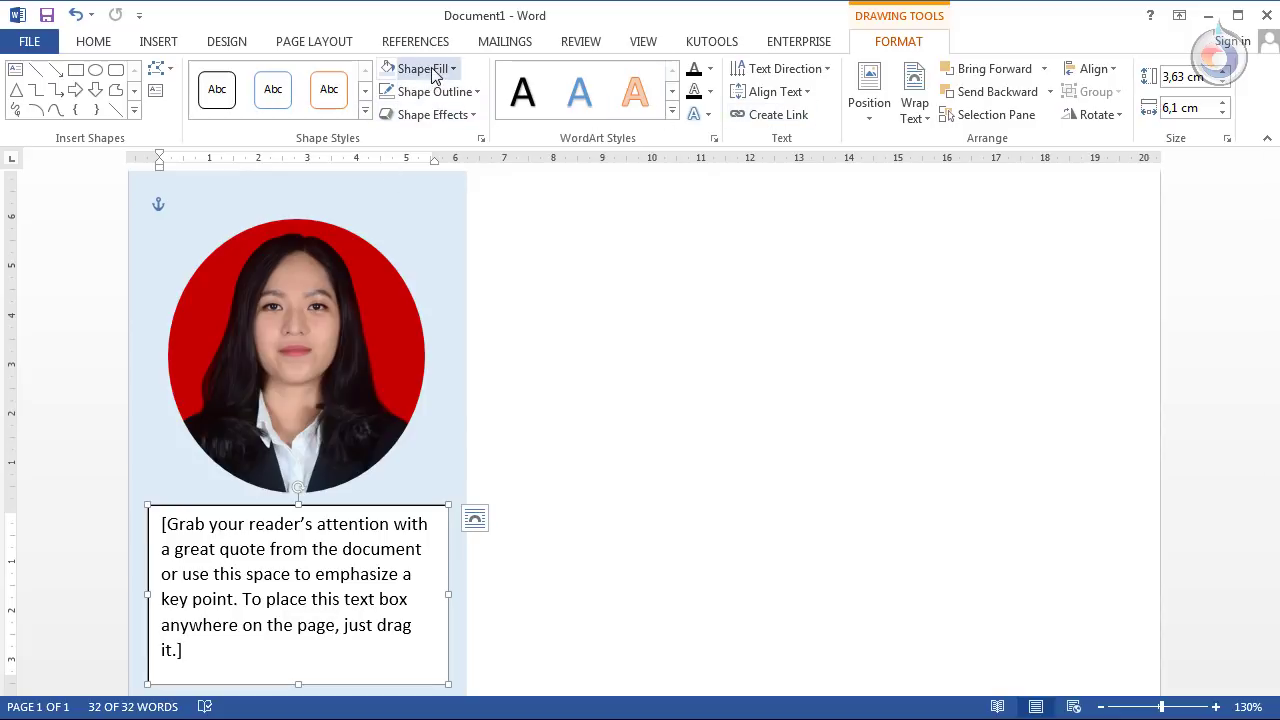
Step: Remove the text box's outline and fill, and select its placeholder text
{"action": "left_click", "coordinate": [461, 93]}
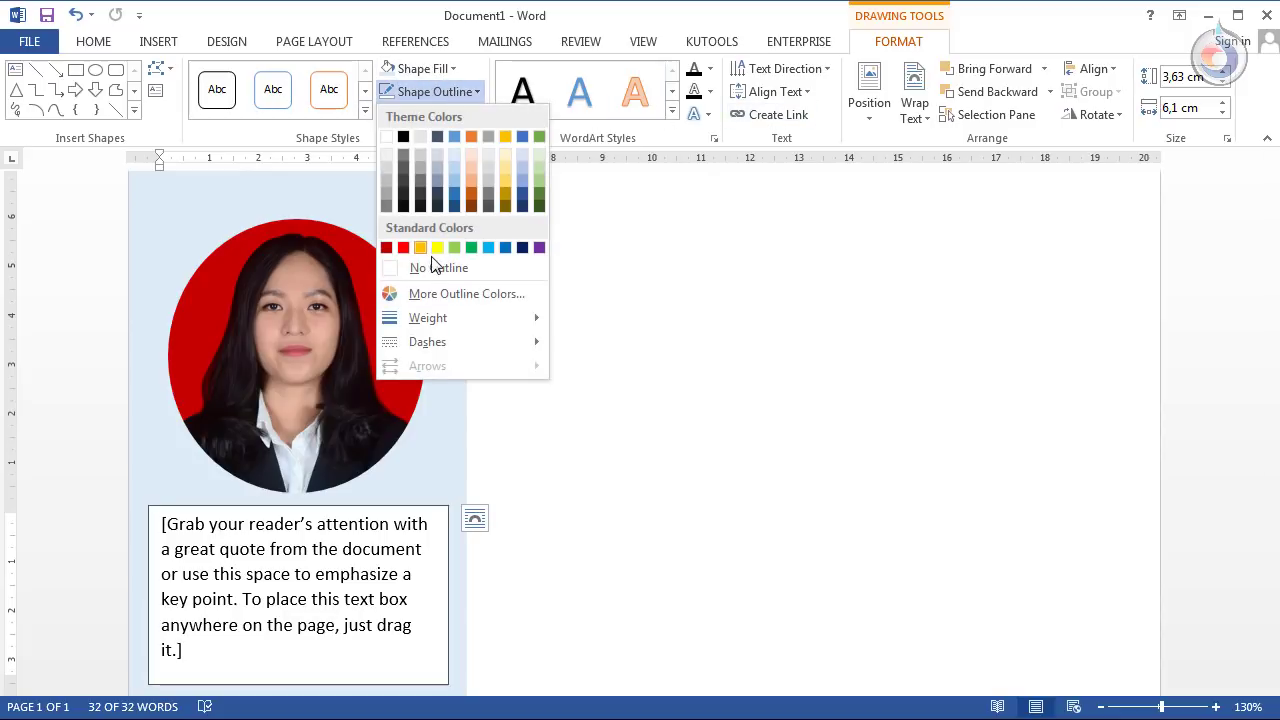
{"action": "left_click", "coordinate": [433, 267]}
{"action": "left_click", "coordinate": [430, 68]}
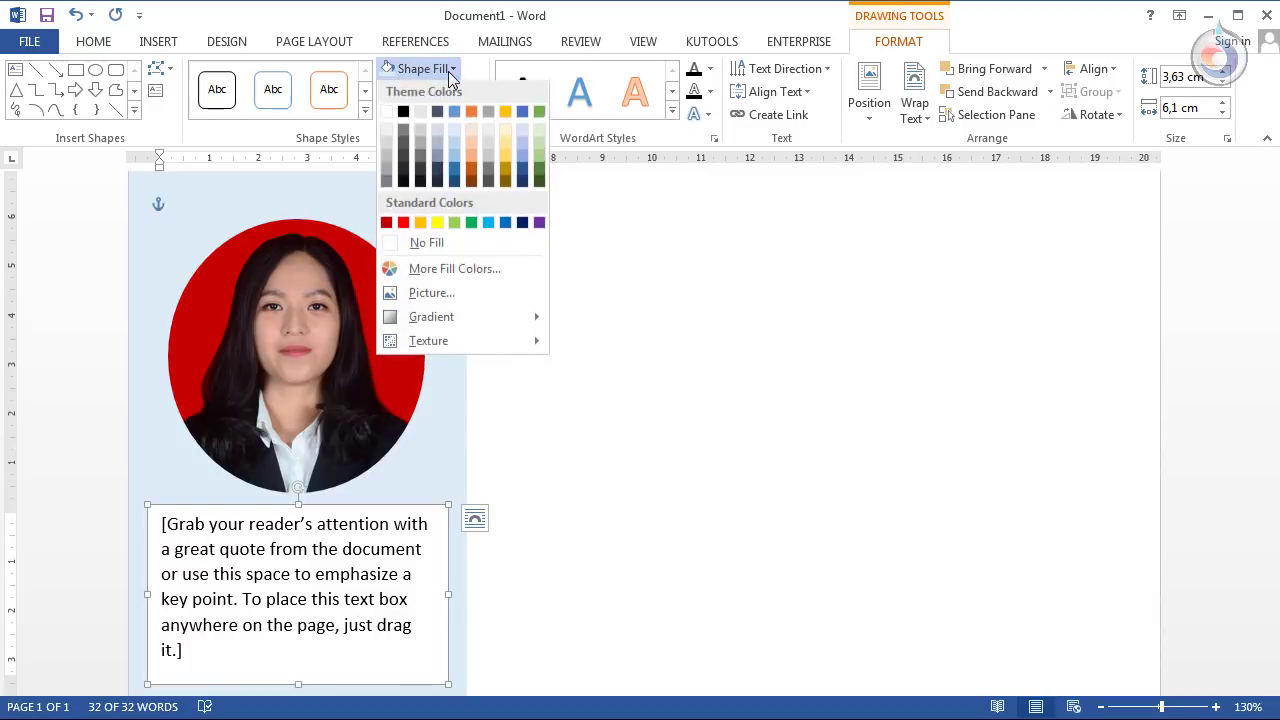
{"action": "left_click", "coordinate": [433, 247]}
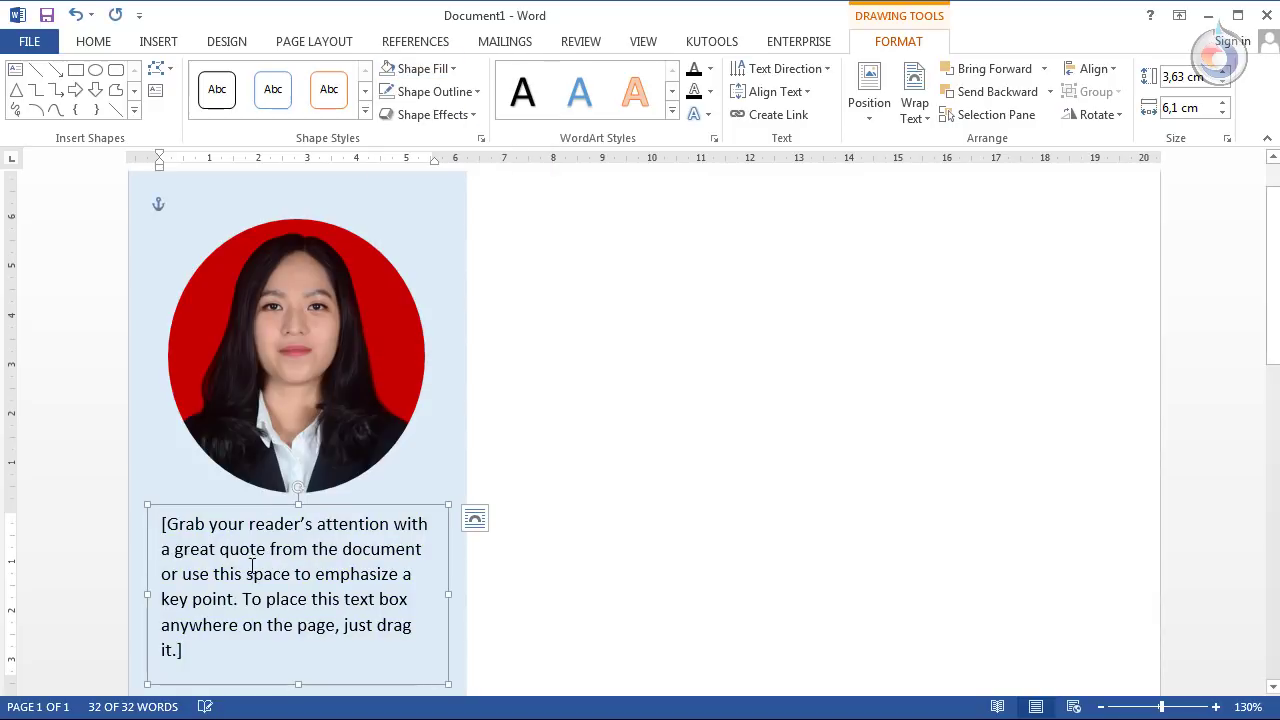
{"action": "scroll", "coordinate": [243, 571], "scroll_direction": "down", "scroll_amount": 3}
{"action": "triple_click", "coordinate": [166, 432]}
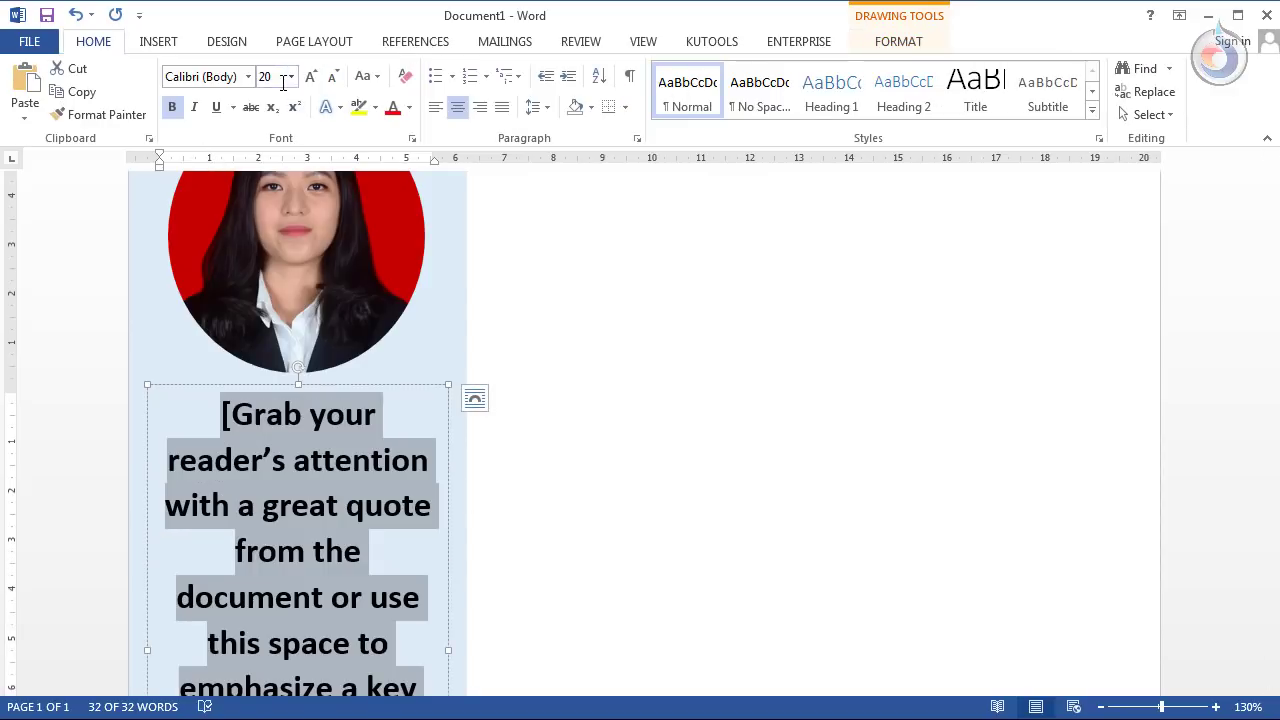
Step: Set the placeholder quote to 22 pt and type the person's full name over it
{"action": "left_click", "coordinate": [290, 77]}
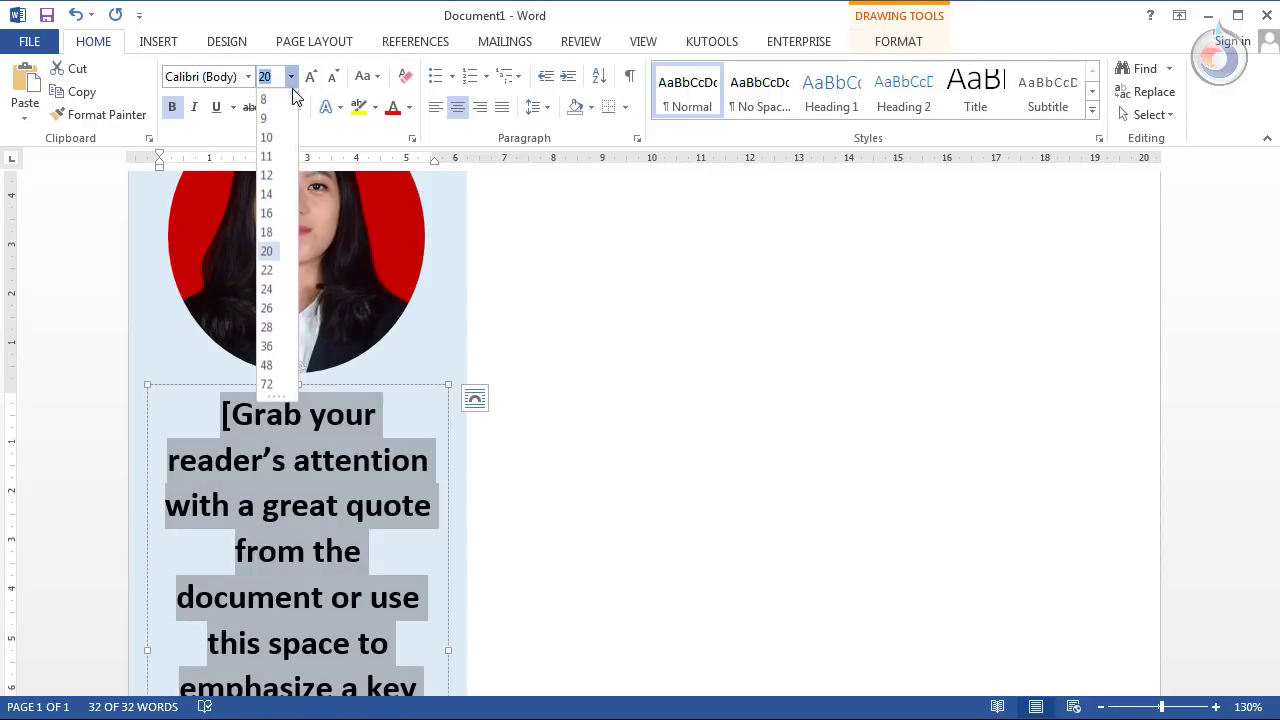
{"action": "left_click", "coordinate": [268, 270]}
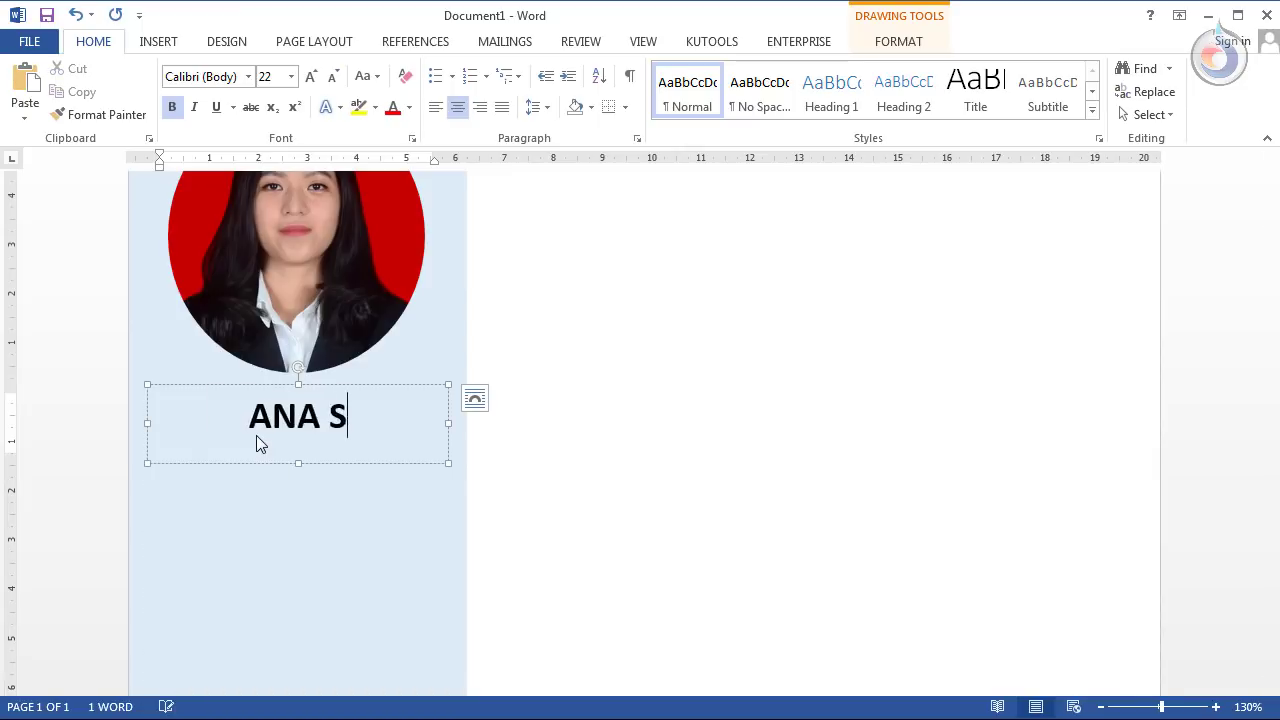
{"action": "left_click", "coordinate": [521, 507]}
{"action": "scroll", "coordinate": [317, 520], "scroll_direction": "down", "scroll_amount": 2}
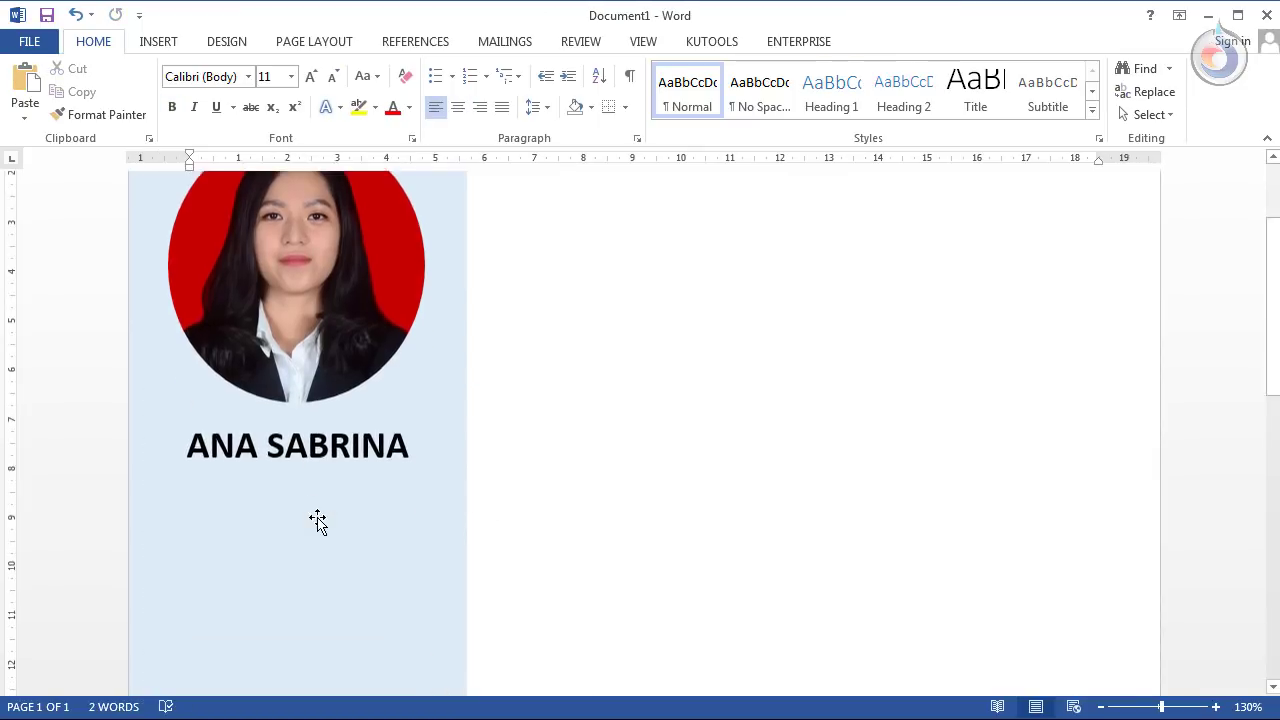
{"action": "scroll", "coordinate": [260, 420], "scroll_direction": "down", "scroll_amount": 2}
{"action": "left_click", "coordinate": [236, 345]}
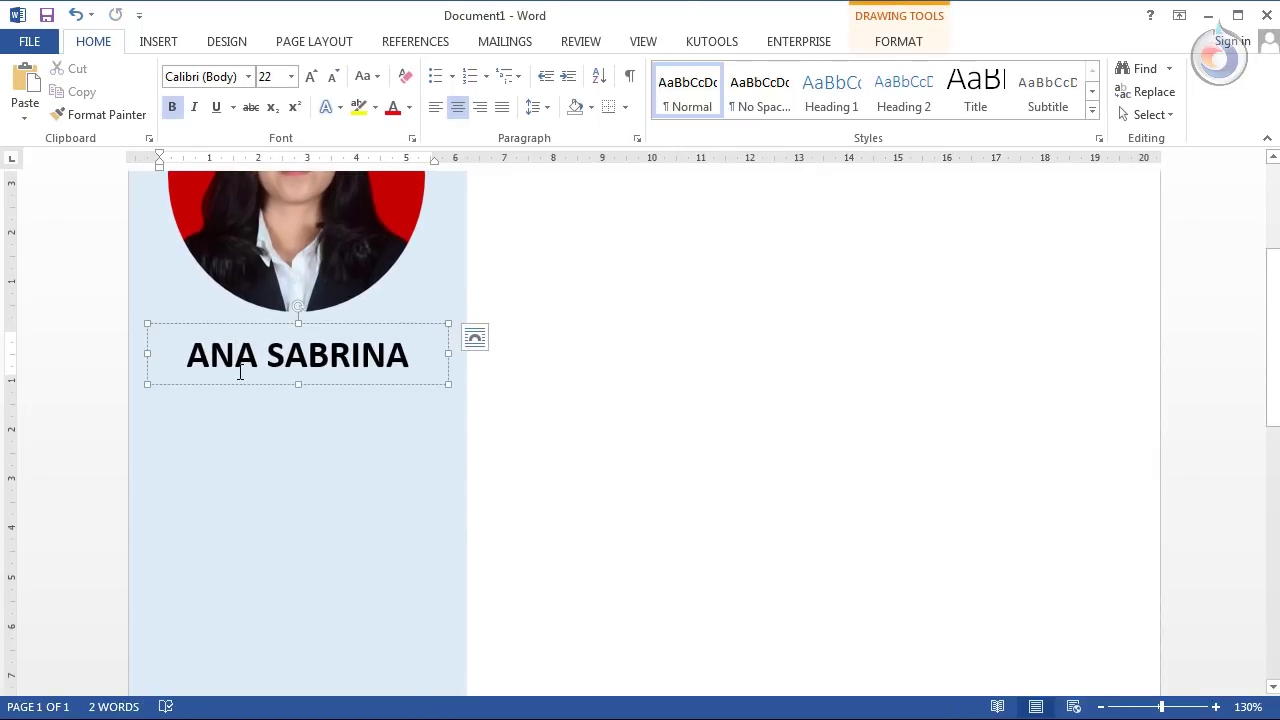
{"action": "scroll", "coordinate": [240, 372], "scroll_direction": "down", "scroll_amount": 3}
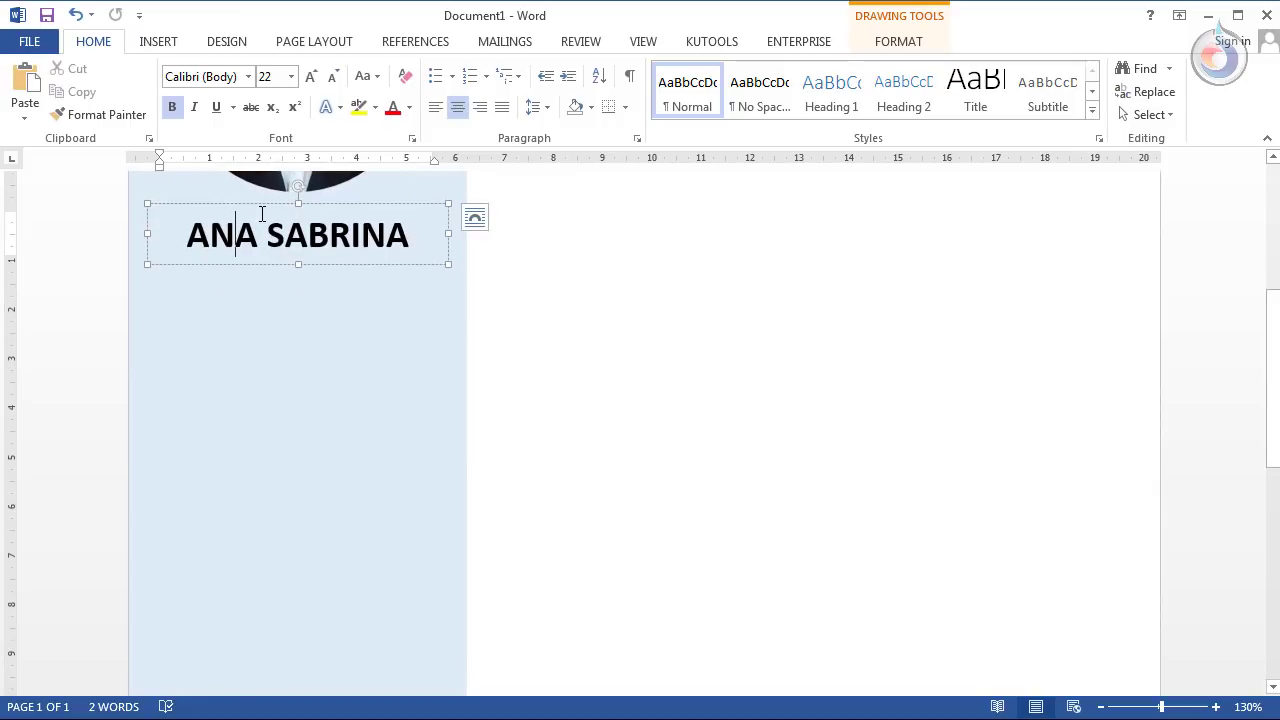
Step: Draw a rectangle across the sidebar below the name
{"action": "left_click", "coordinate": [160, 41]}
{"action": "left_click", "coordinate": [275, 92]}
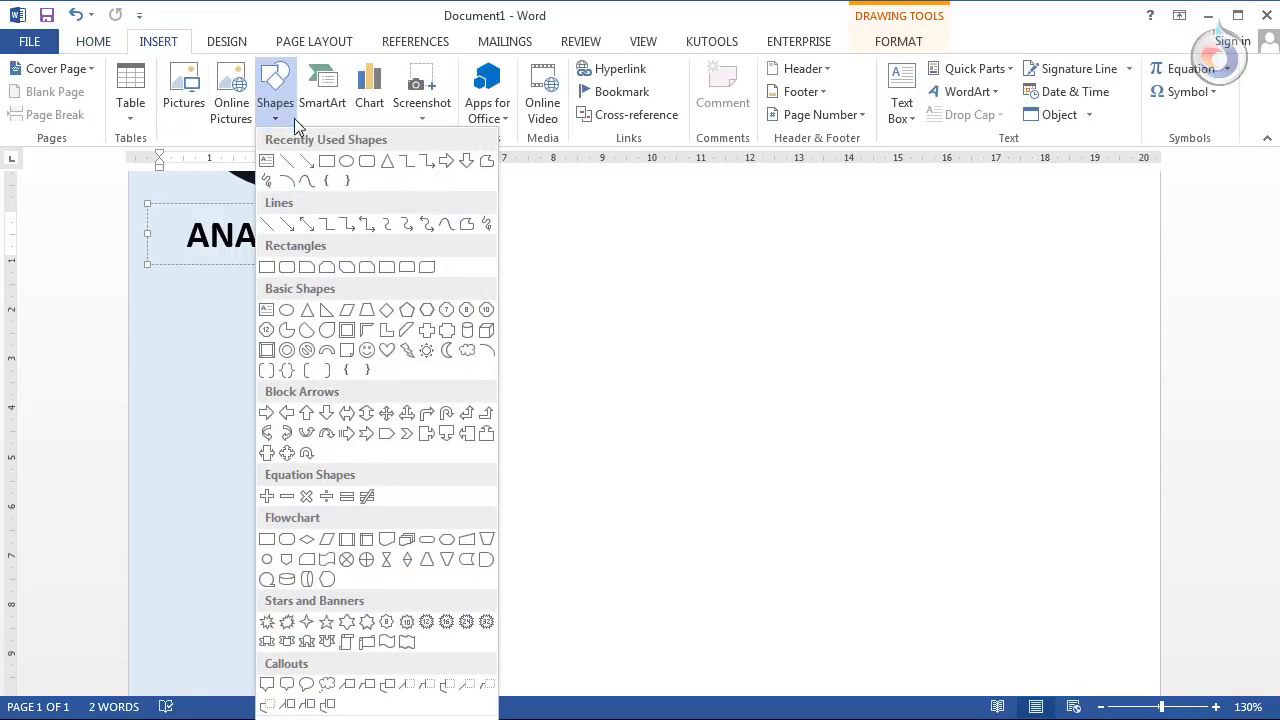
{"action": "left_click", "coordinate": [330, 172]}
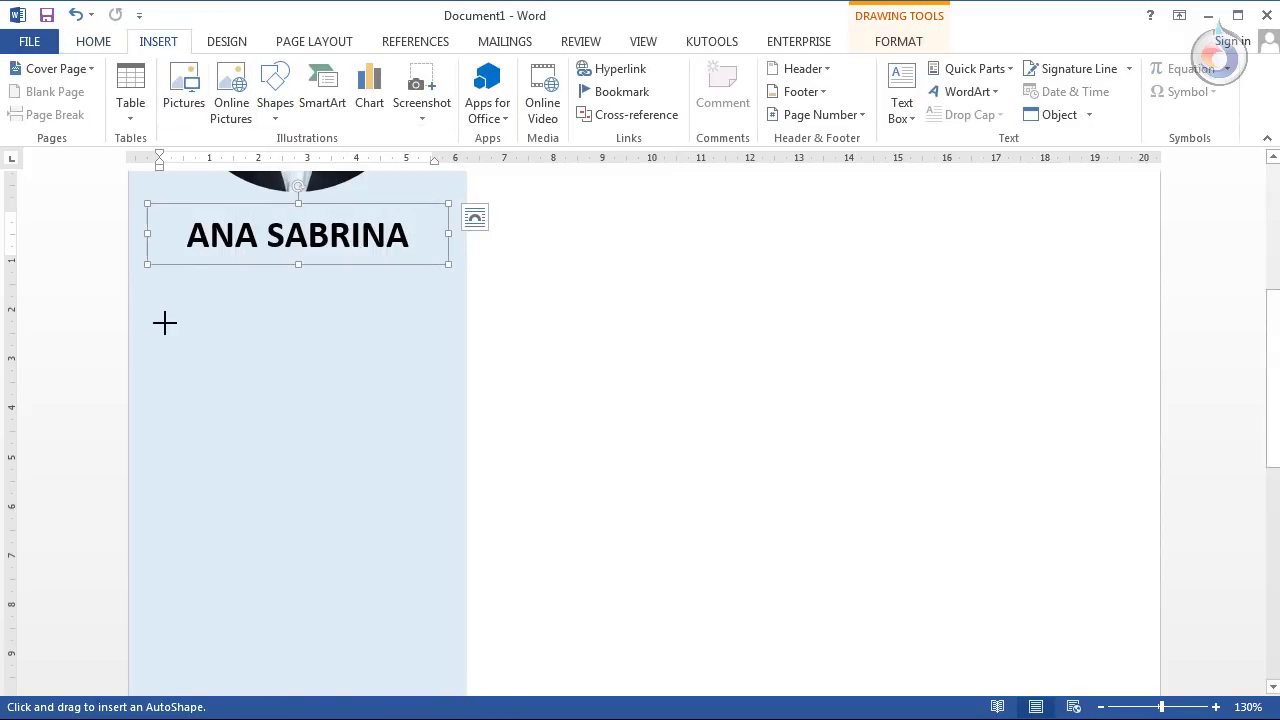
{"action": "left_click_drag", "start_coordinate": [128, 309], "coordinate": [466, 597]}
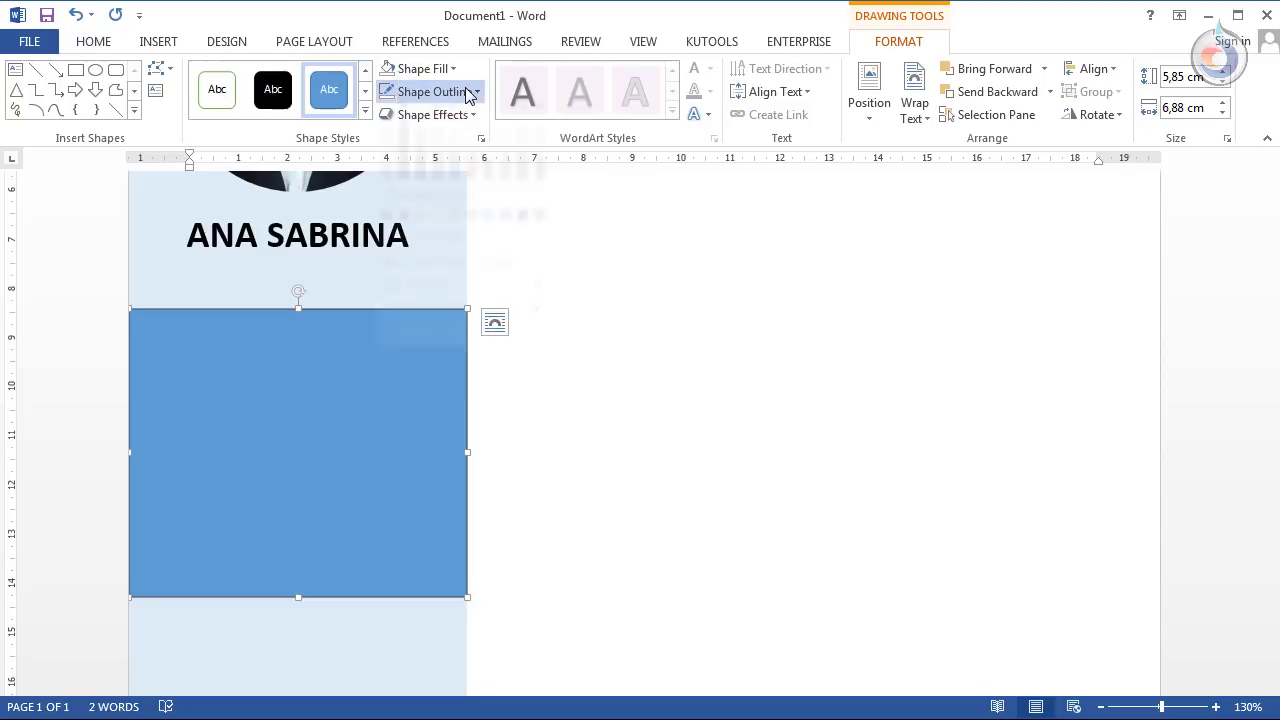
Step: Give the rectangle no outline and a dark-blue fill
{"action": "left_click", "coordinate": [435, 91]}
{"action": "left_click", "coordinate": [432, 268]}
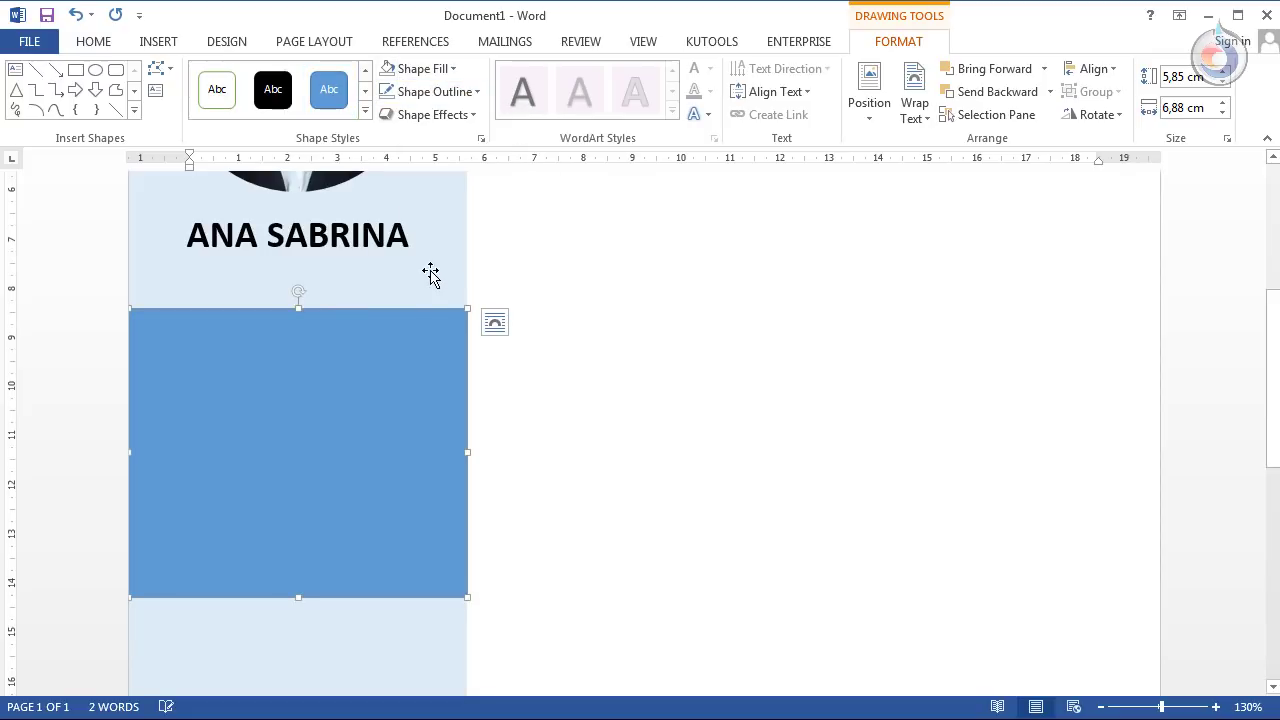
{"action": "left_click", "coordinate": [444, 72]}
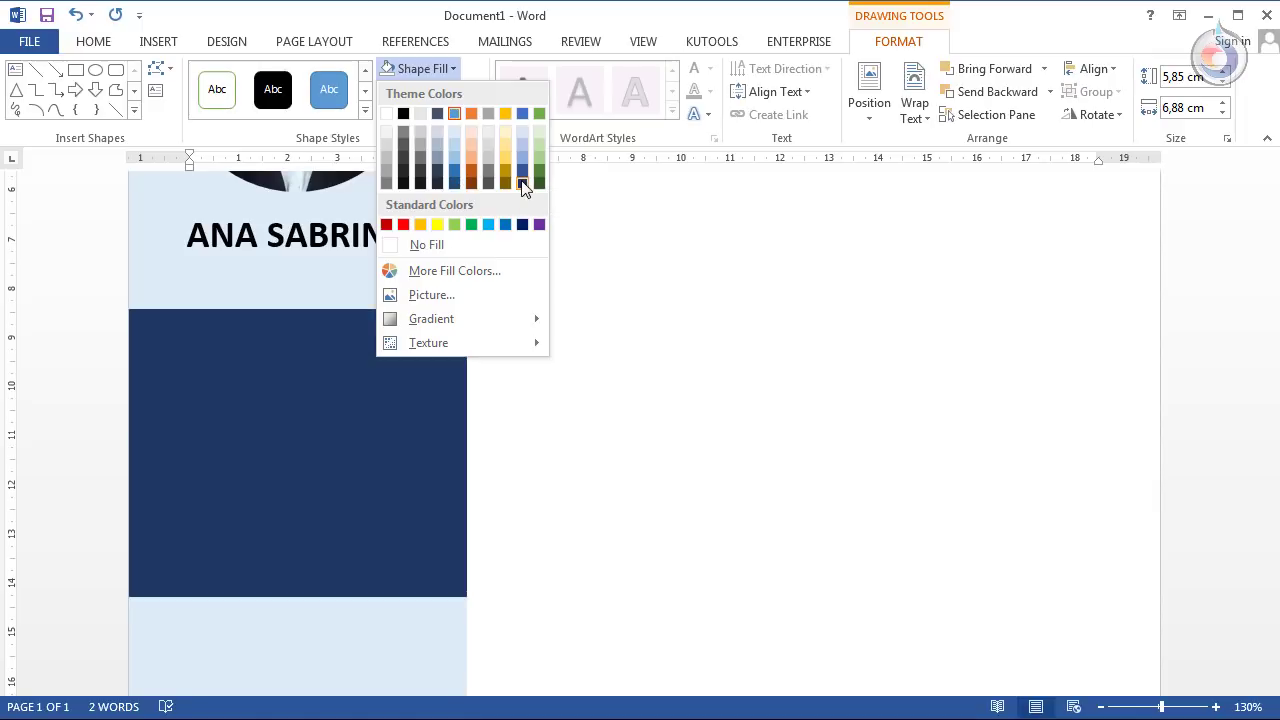
{"action": "left_click", "coordinate": [523, 178]}
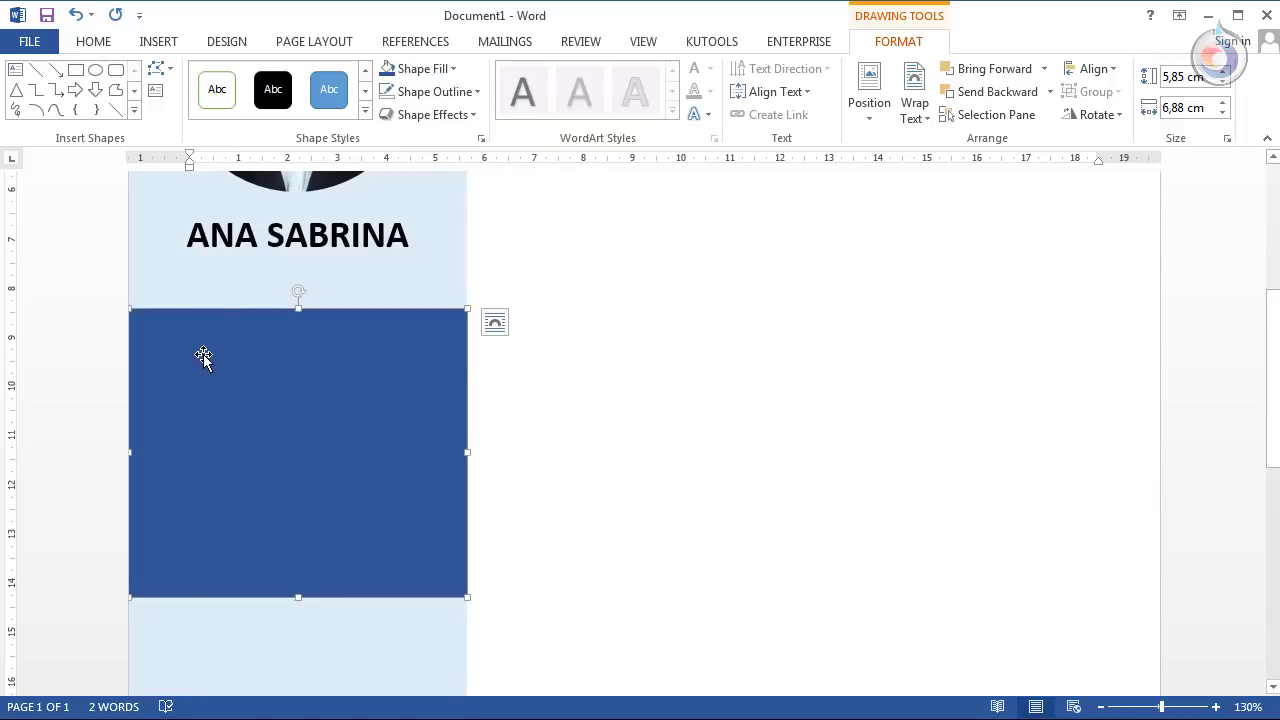
{"action": "left_click", "coordinate": [216, 282]}
{"action": "left_click", "coordinate": [212, 368]}
{"action": "left_click_drag", "start_coordinate": [220, 336], "coordinate": [485, 315]}
{"action": "key", "text": "ctrl+z"}
{"action": "scroll", "coordinate": [457, 377], "scroll_direction": "up", "scroll_amount": 4, "text": "ctrl"}
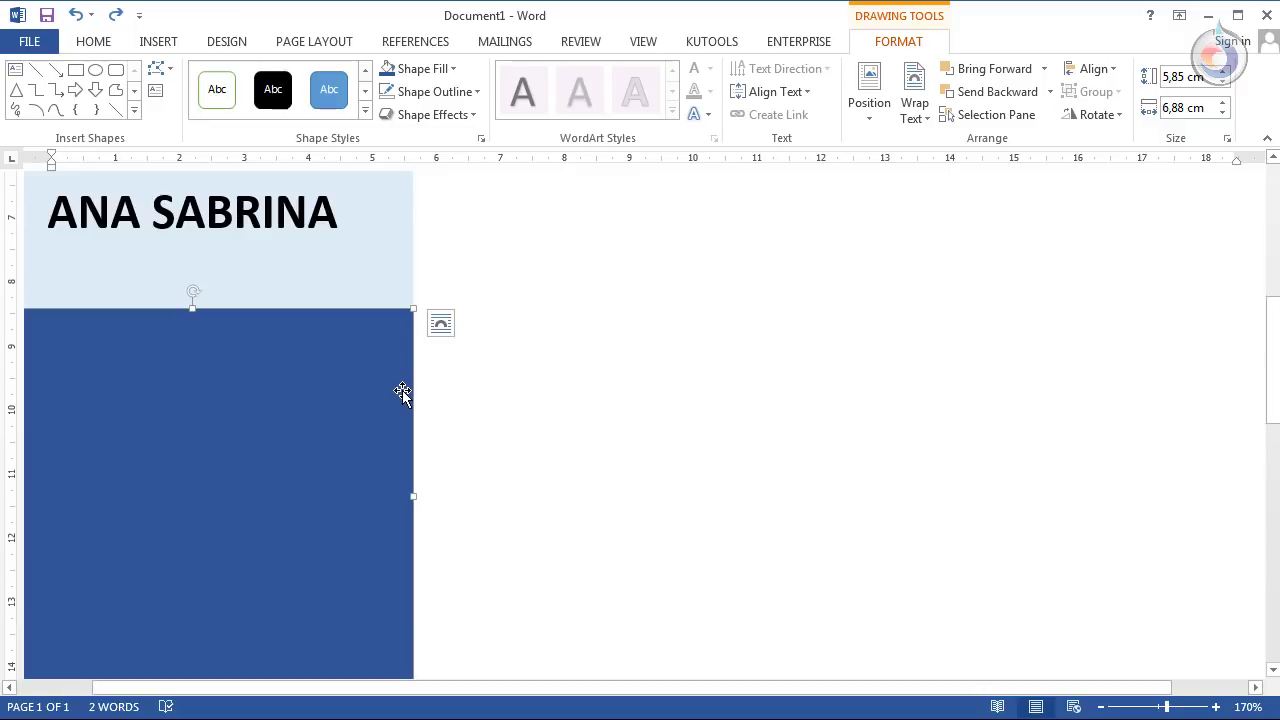
{"action": "left_click_drag", "start_coordinate": [408, 399], "coordinate": [850, 382]}
{"action": "scroll", "coordinate": [757, 408], "scroll_direction": "down", "scroll_amount": 3}
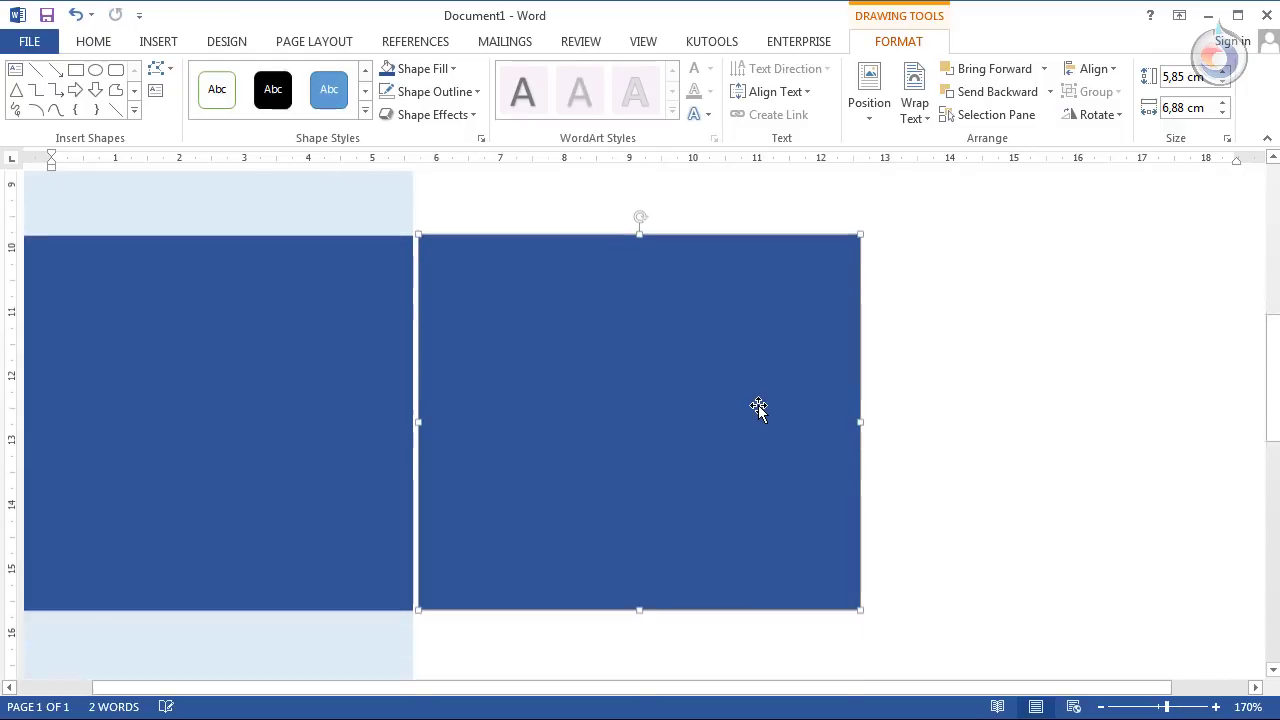
{"action": "scroll", "coordinate": [757, 408], "scroll_direction": "up", "scroll_amount": 3}
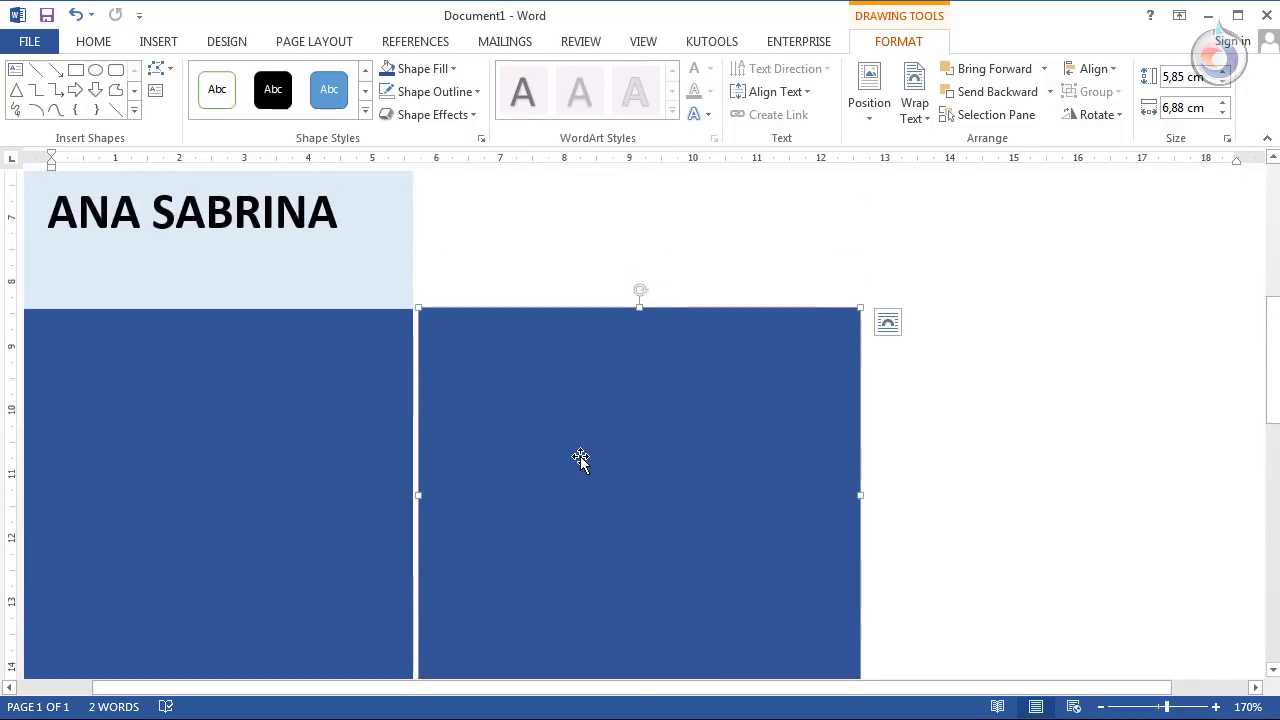
{"action": "key", "text": "Delete"}
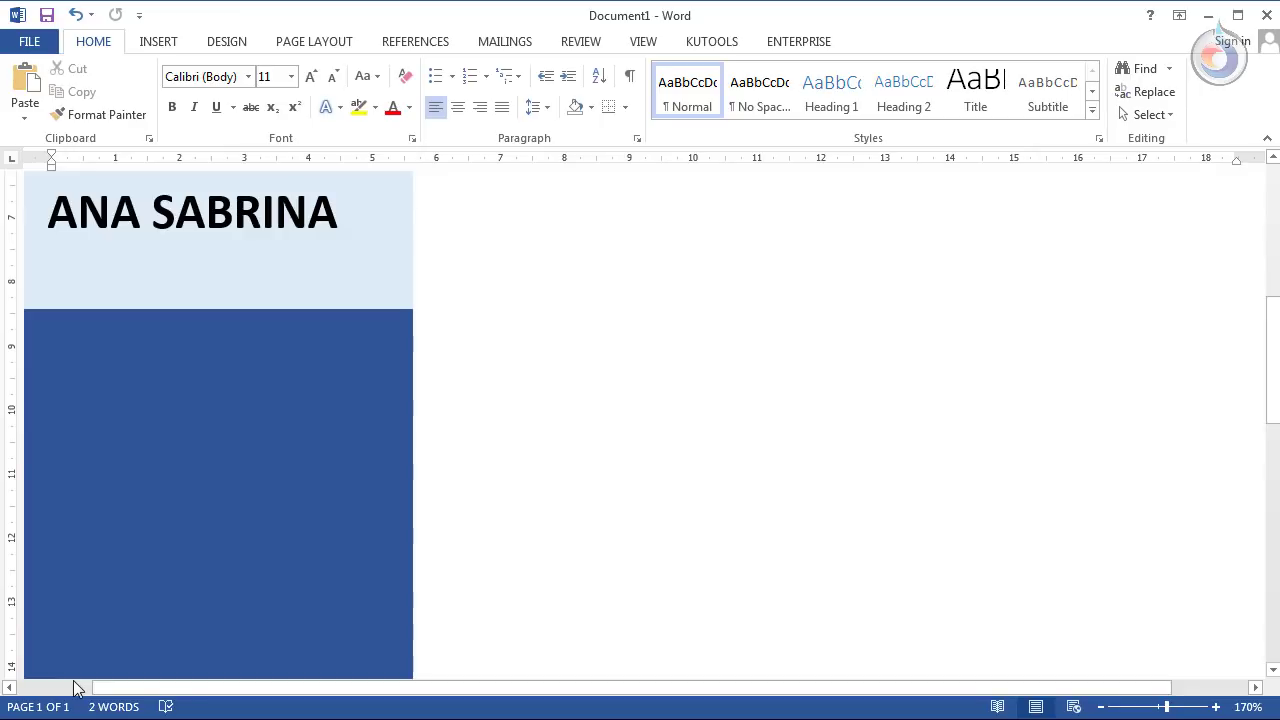
{"action": "left_click_drag", "start_coordinate": [78, 688], "coordinate": [51, 688]}
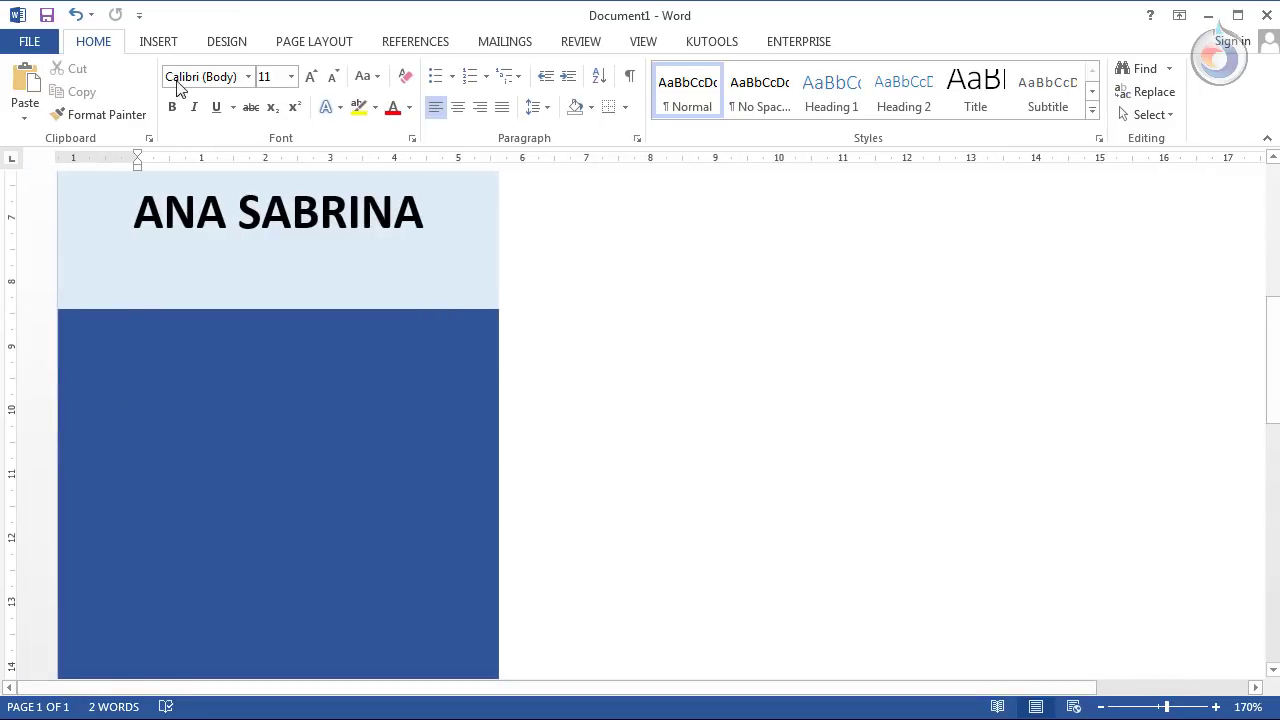
Step: Draw a small rounded rectangle above the blue block with dark-blue fill and no outline
{"action": "left_click", "coordinate": [168, 41]}
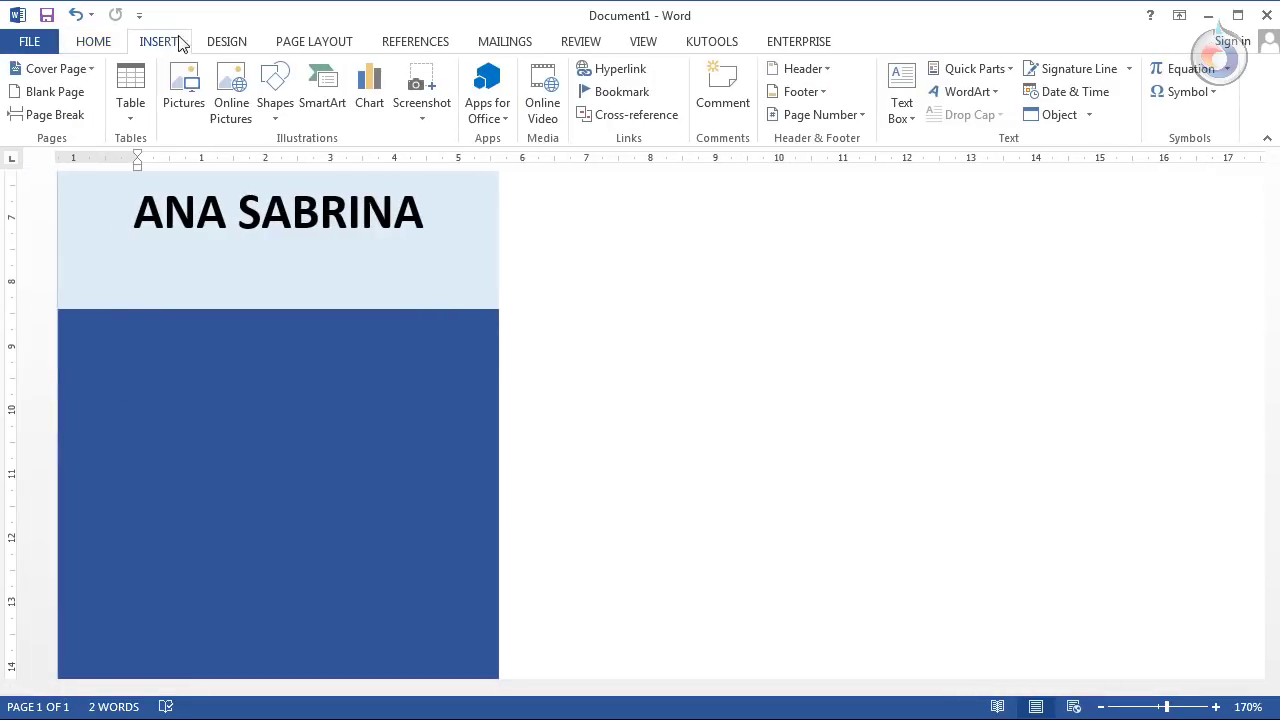
{"action": "left_click", "coordinate": [279, 92]}
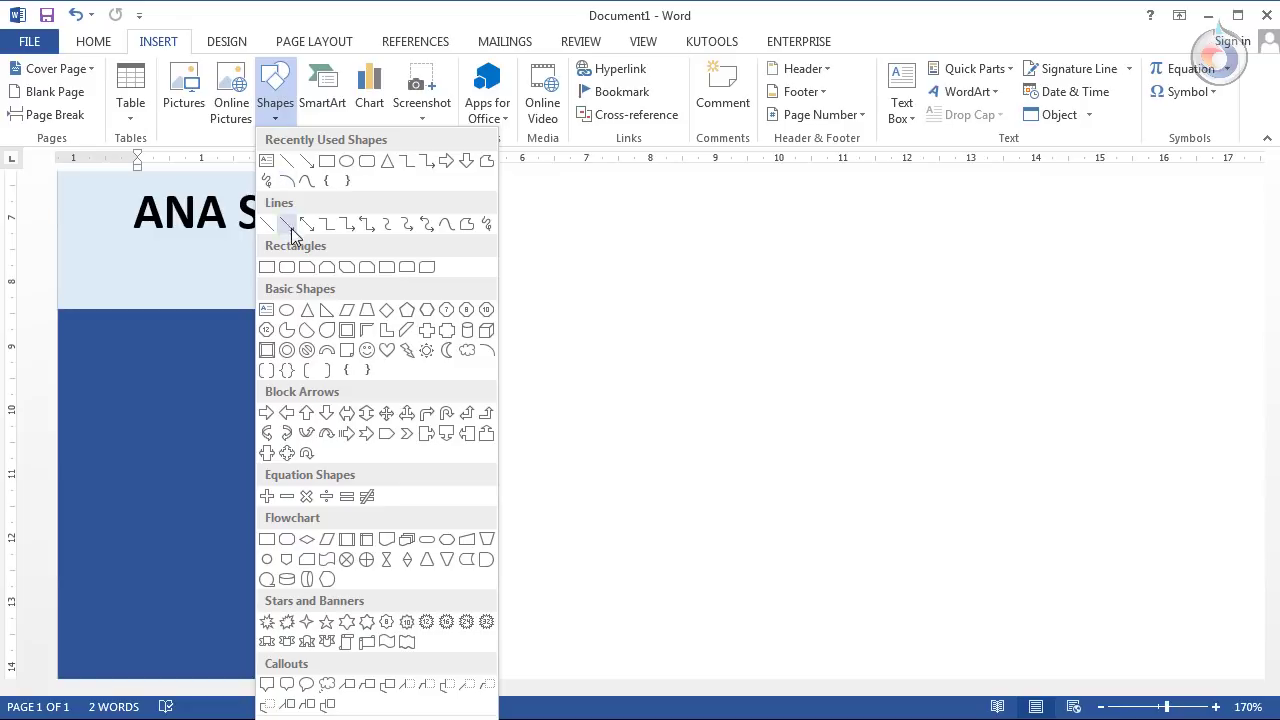
{"action": "left_click", "coordinate": [287, 267]}
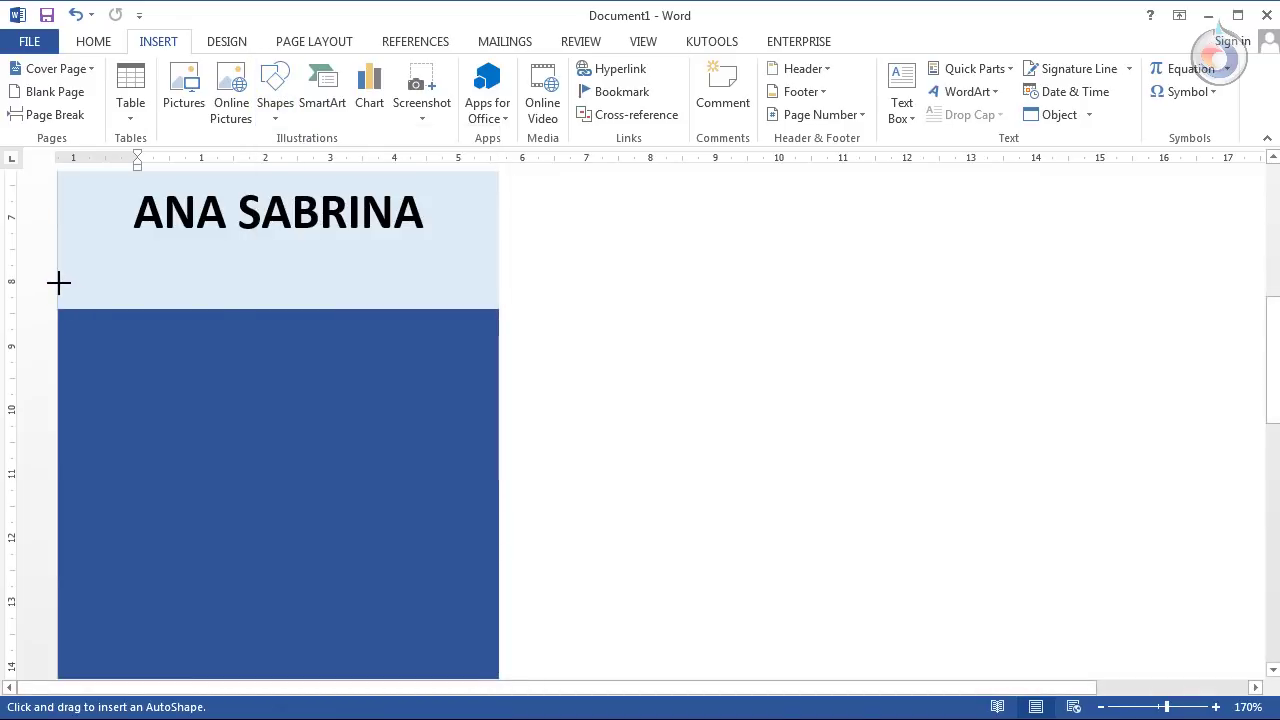
{"action": "left_click_drag", "start_coordinate": [58, 283], "coordinate": [264, 328]}
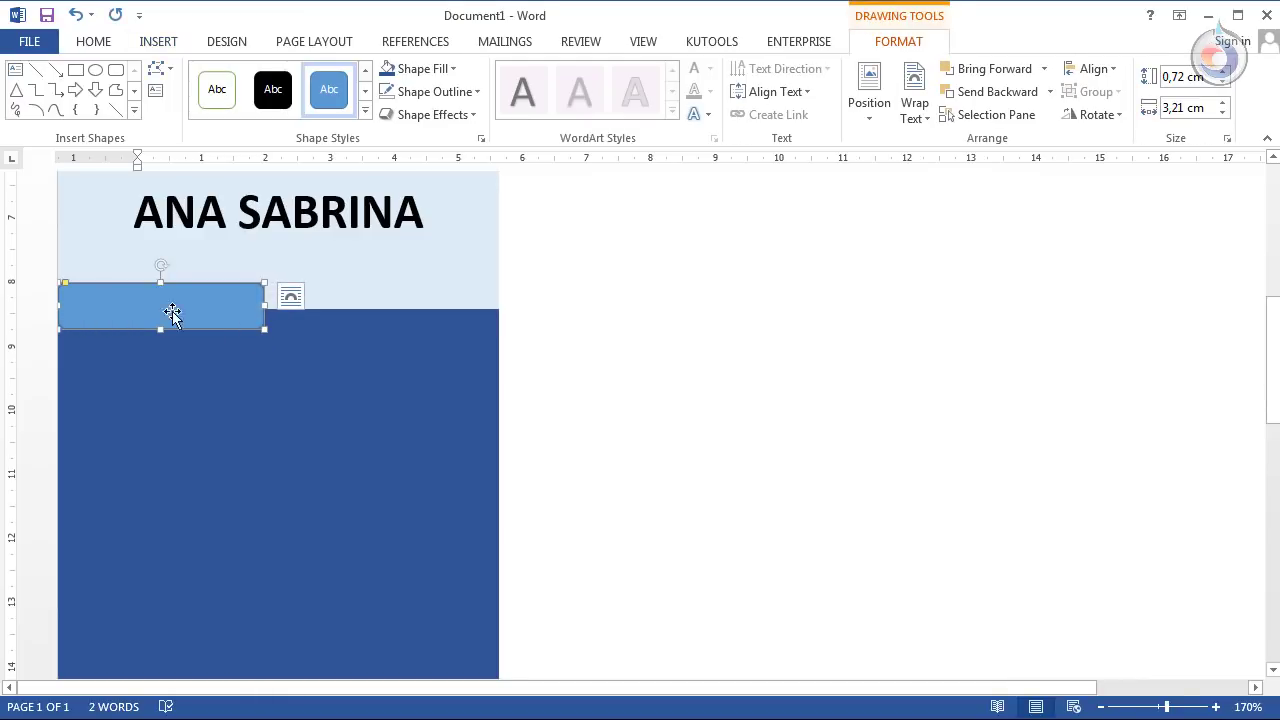
{"action": "left_click", "coordinate": [385, 69]}
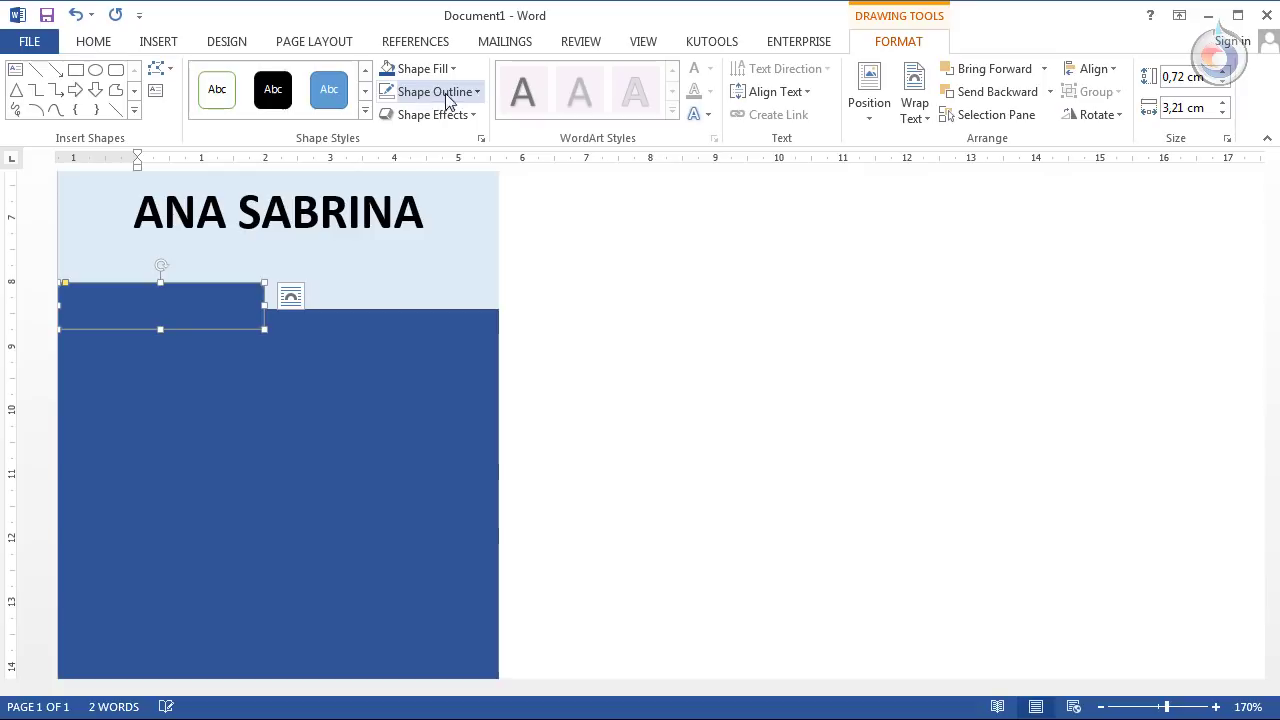
{"action": "left_click", "coordinate": [478, 92]}
{"action": "left_click", "coordinate": [418, 266]}
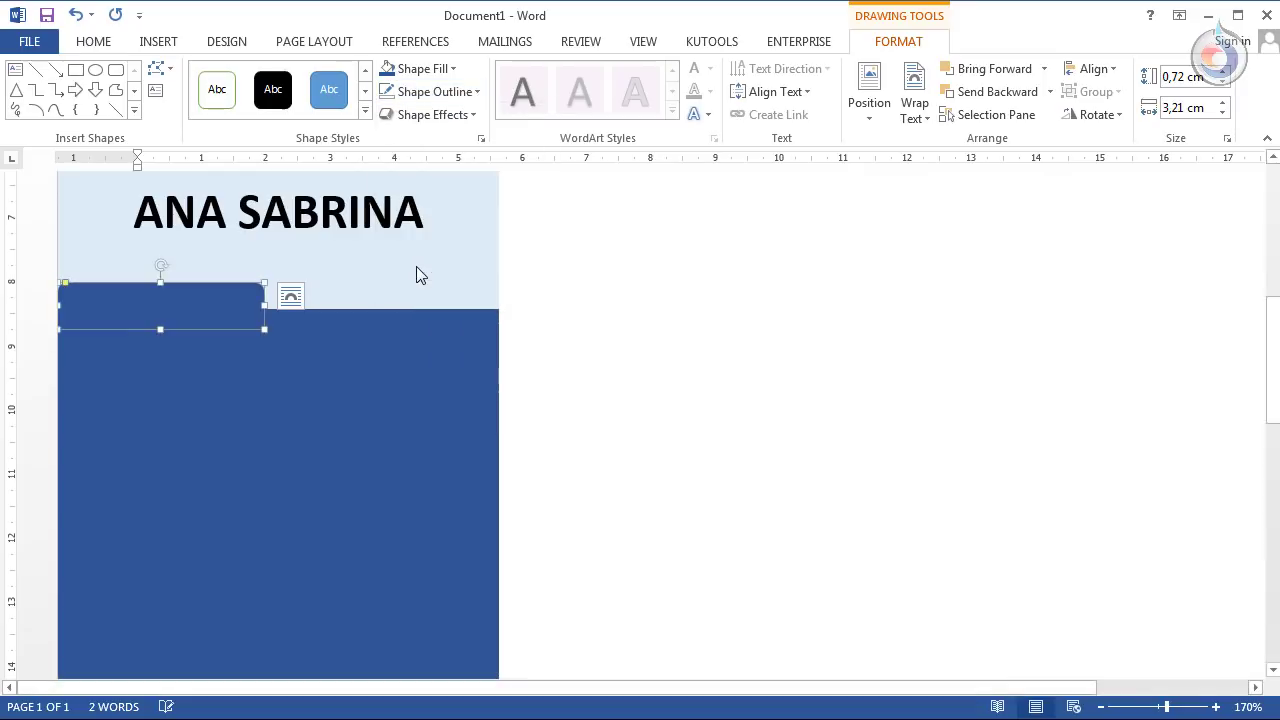
{"action": "left_click_drag", "start_coordinate": [111, 310], "coordinate": [112, 288]}
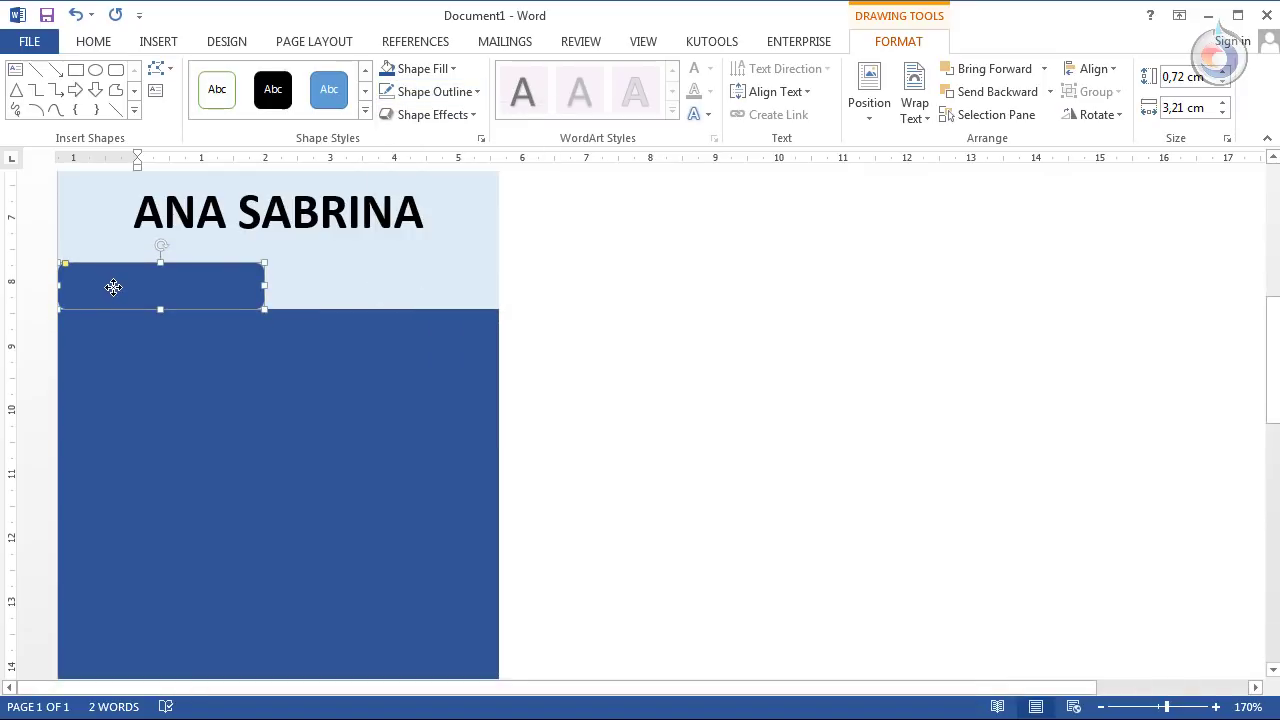
Step: Make the rounded rectangle taller and wider over the large block
{"action": "left_click", "coordinate": [205, 358]}
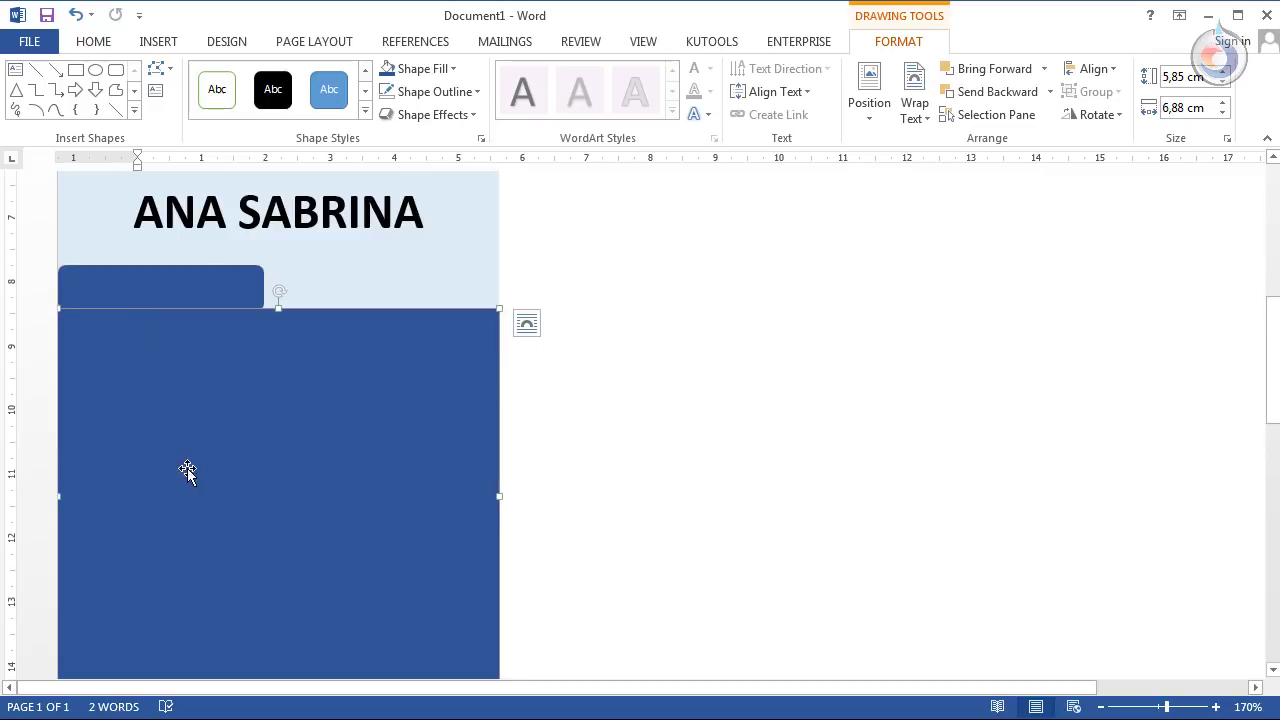
{"action": "left_click", "coordinate": [716, 368]}
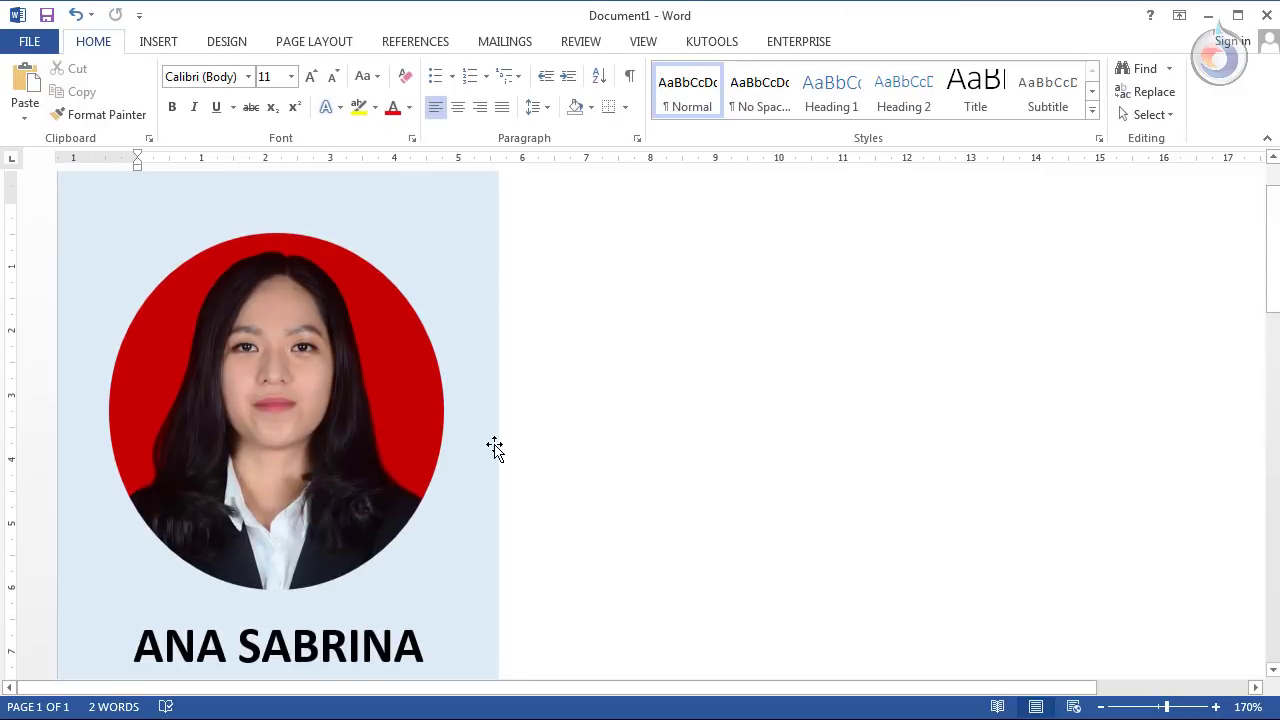
{"action": "scroll", "coordinate": [491, 448], "scroll_direction": "down", "scroll_amount": 4}
{"action": "left_click", "coordinate": [166, 332]}
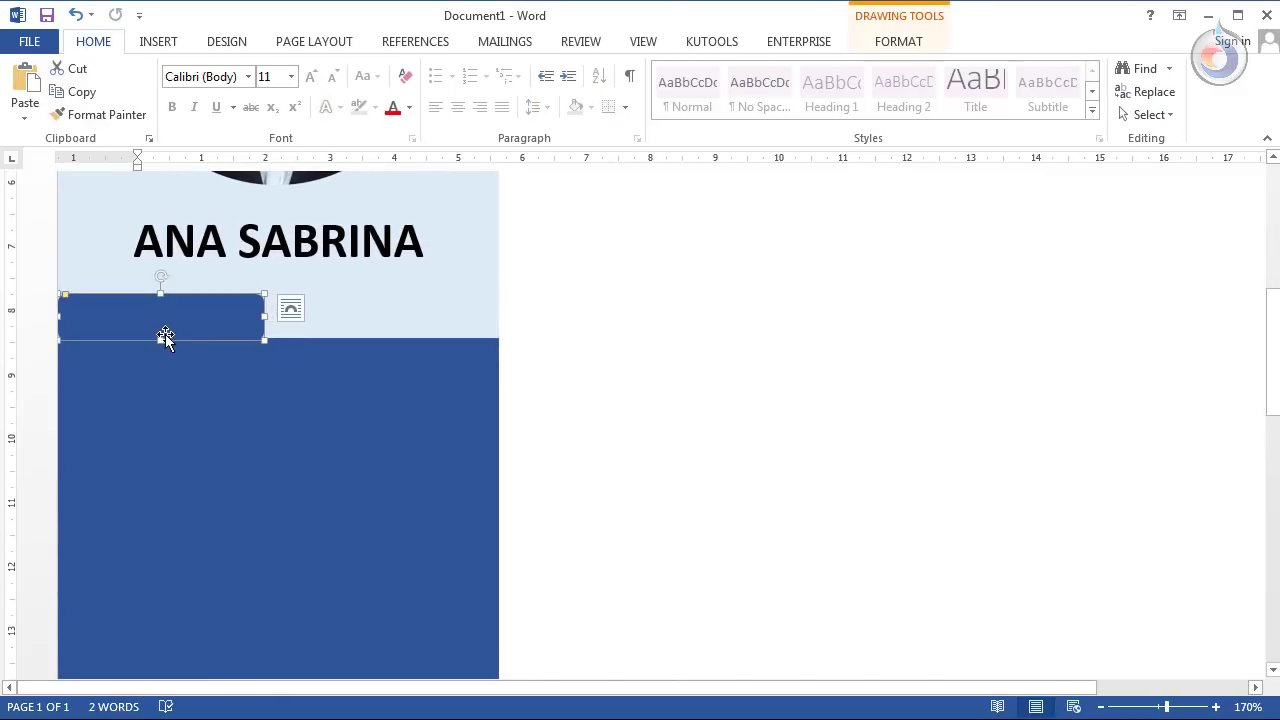
{"action": "left_click_drag", "start_coordinate": [162, 340], "coordinate": [166, 350]}
{"action": "left_click", "coordinate": [337, 386]}
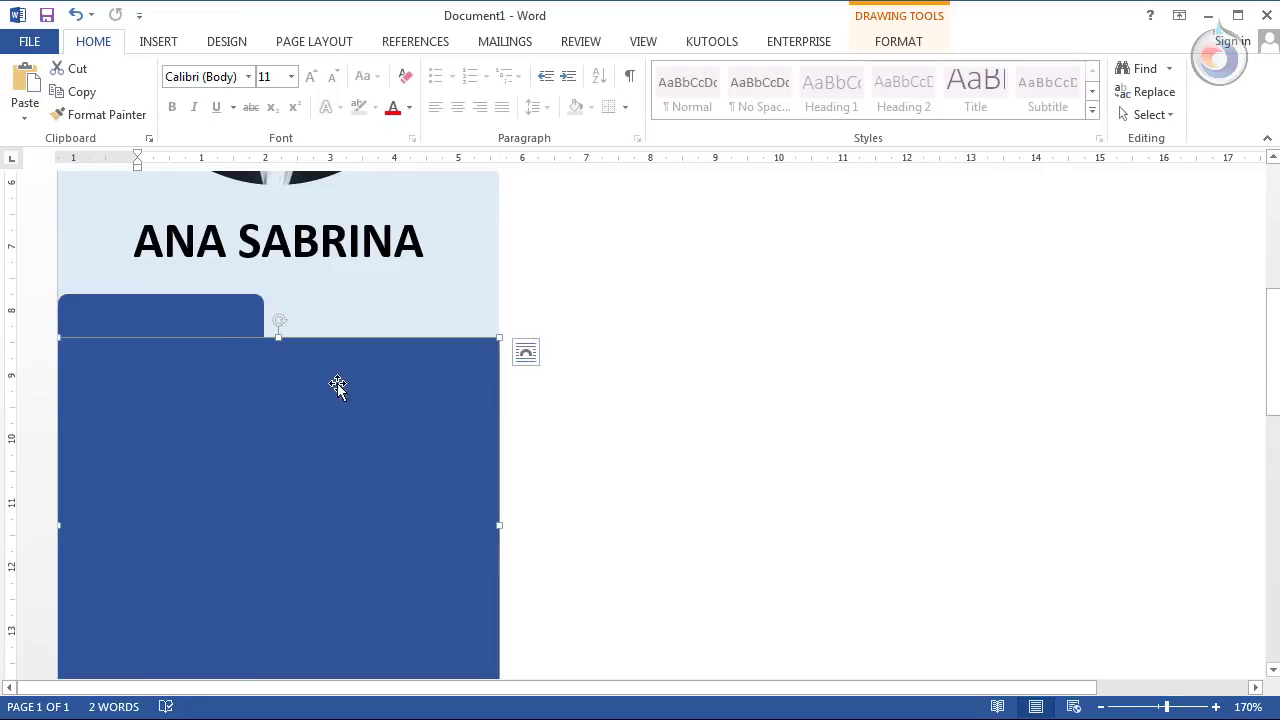
{"action": "left_click", "coordinate": [237, 311]}
{"action": "left_click_drag", "start_coordinate": [264, 321], "coordinate": [307, 321]}
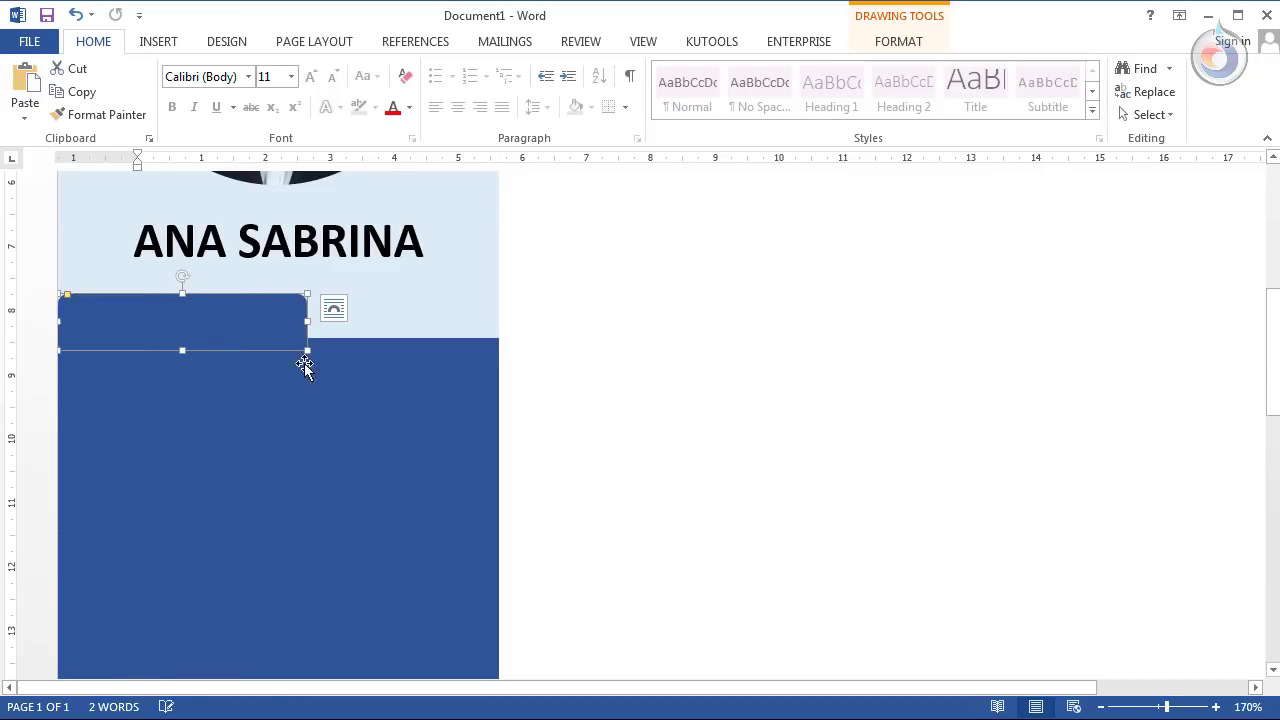
{"action": "left_click", "coordinate": [338, 413]}
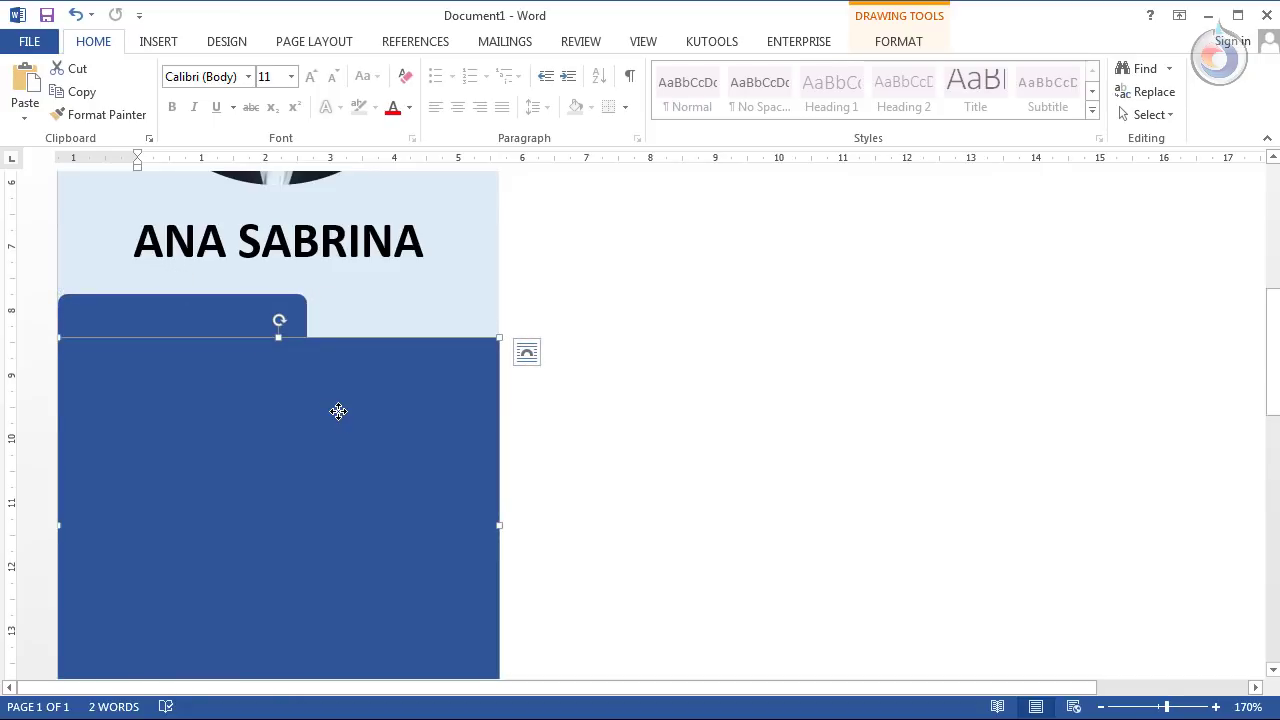
{"action": "left_click", "coordinate": [154, 325]}
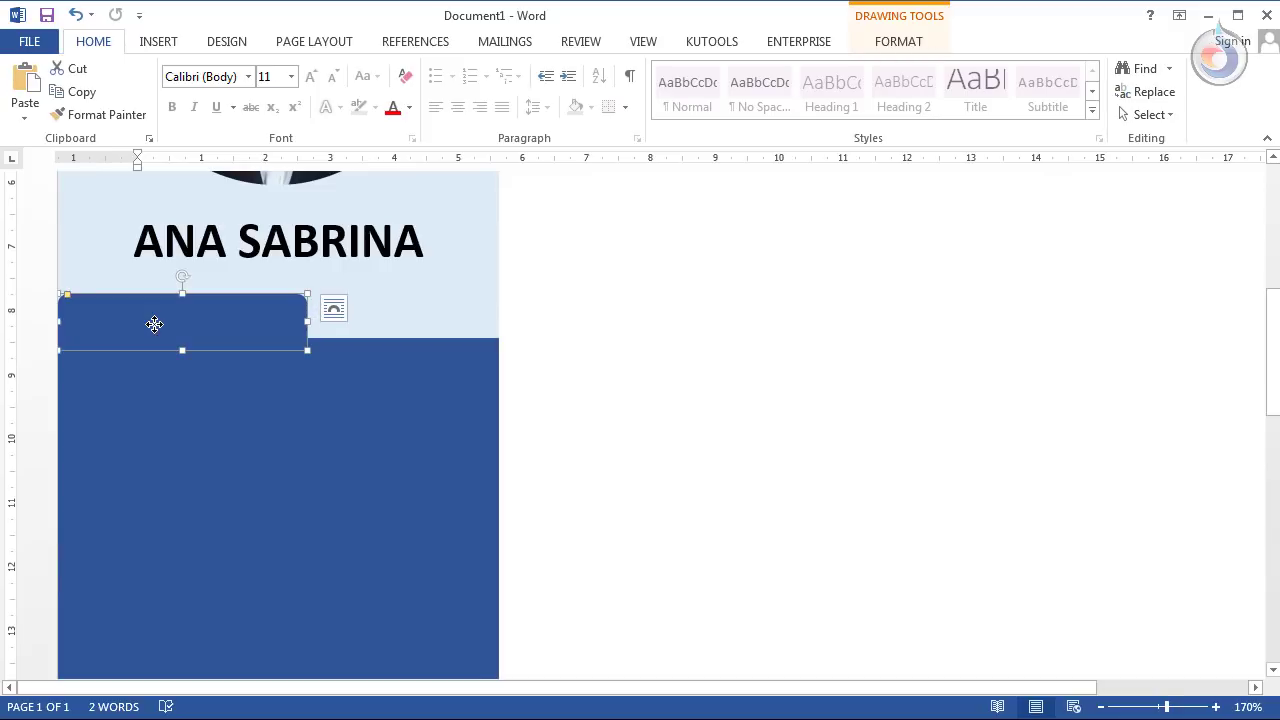
Step: Lower the rounded tab onto the block and raise its top to about 1 cm height
{"action": "double_click", "coordinate": [253, 320]}
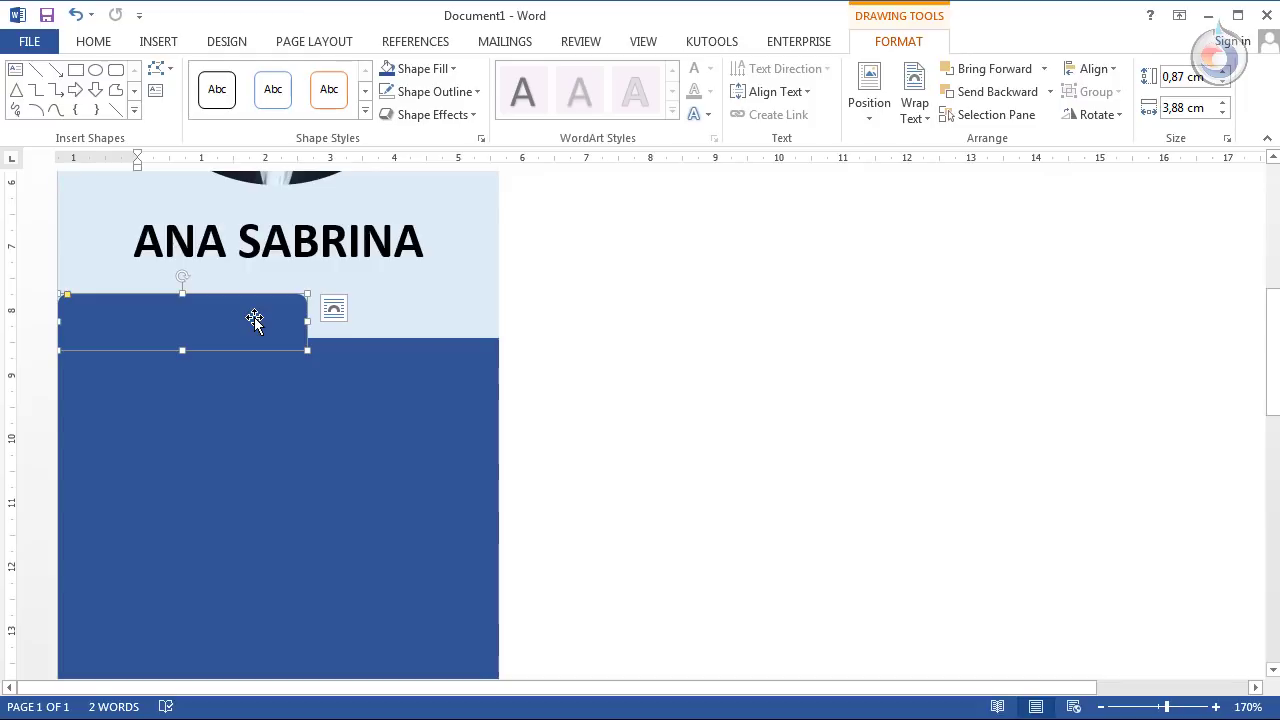
{"action": "scroll", "coordinate": [254, 320], "scroll_direction": "up", "scroll_amount": 5}
{"action": "left_click", "coordinate": [86, 300]}
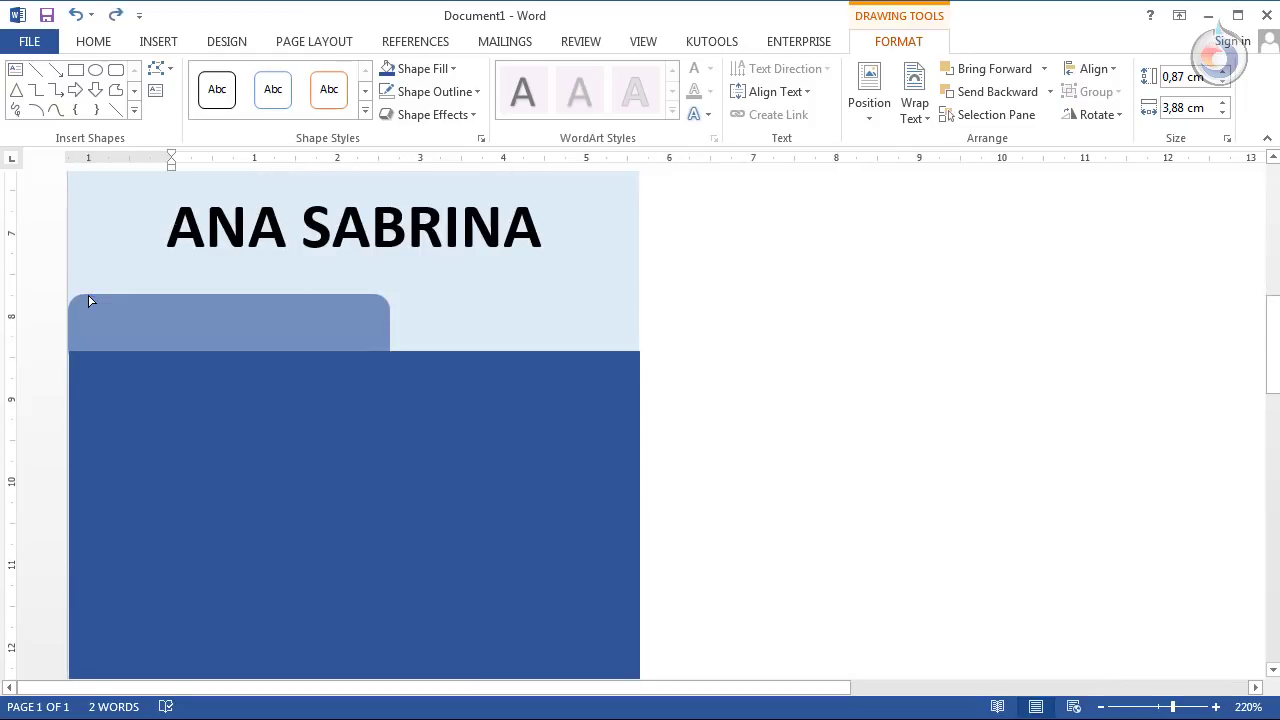
{"action": "left_click", "coordinate": [139, 317]}
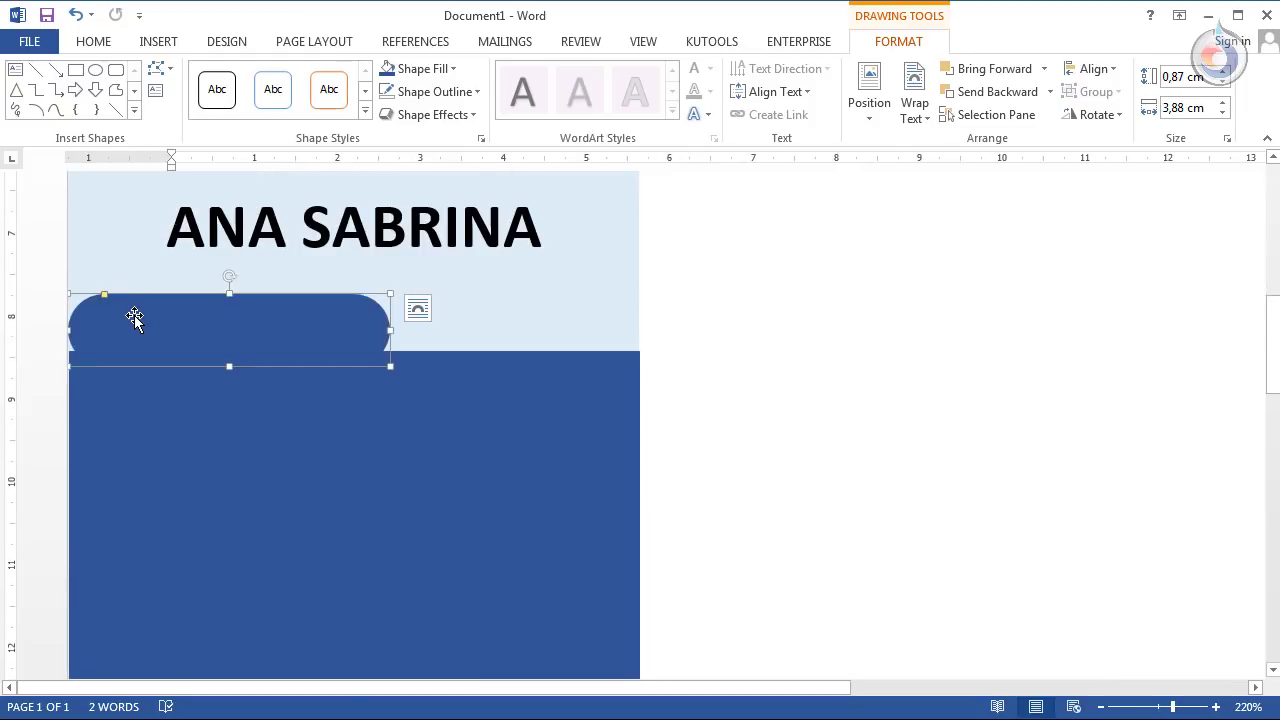
{"action": "left_click_drag", "start_coordinate": [133, 316], "coordinate": [133, 333]}
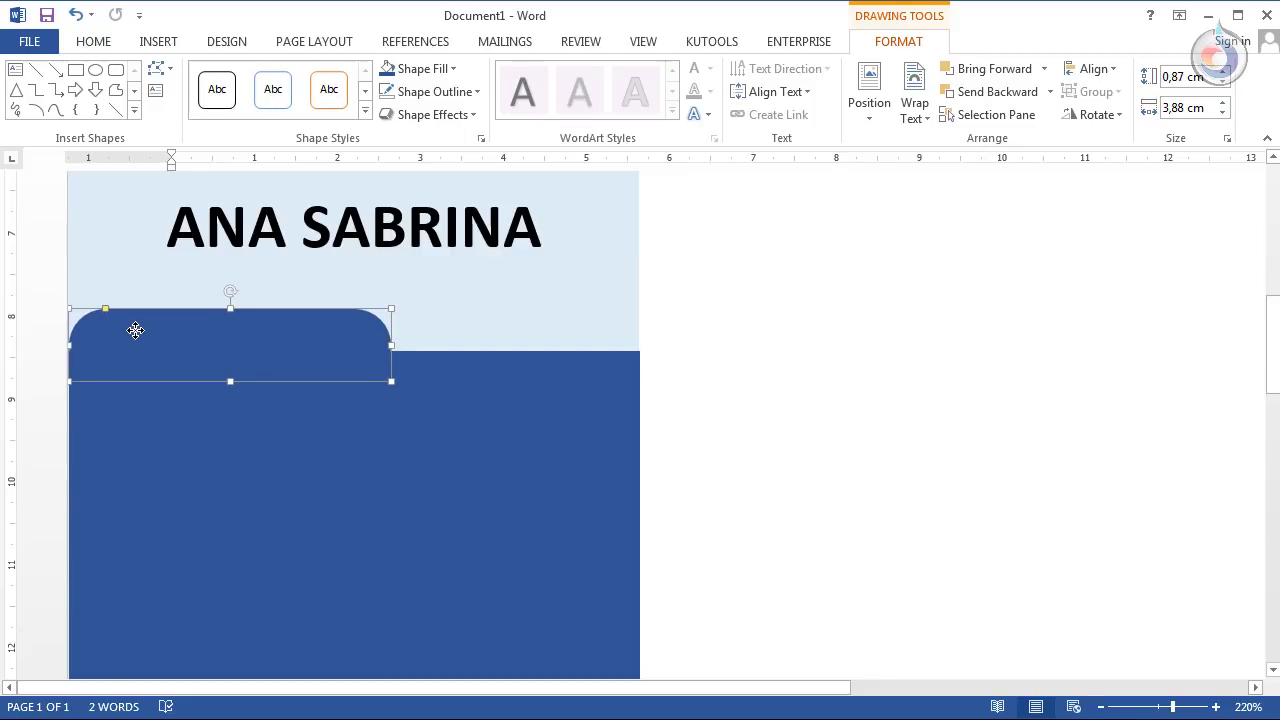
{"action": "left_click", "coordinate": [270, 420]}
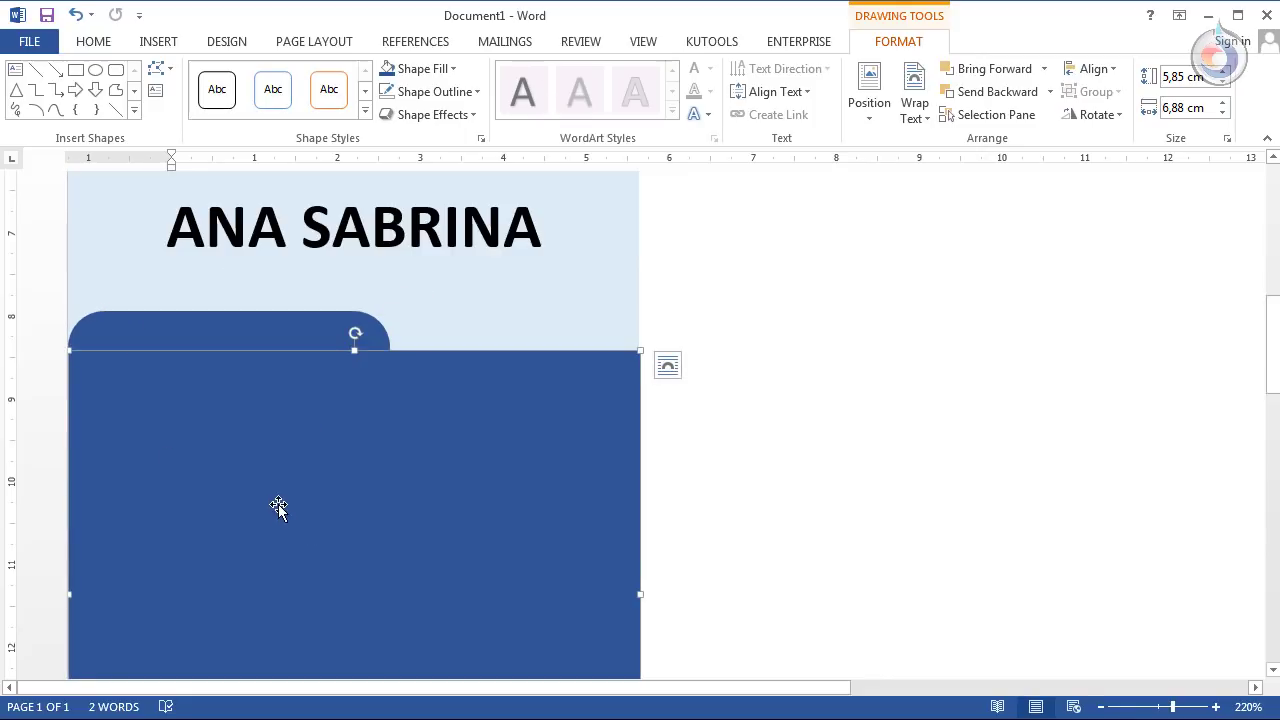
{"action": "left_click", "coordinate": [254, 322]}
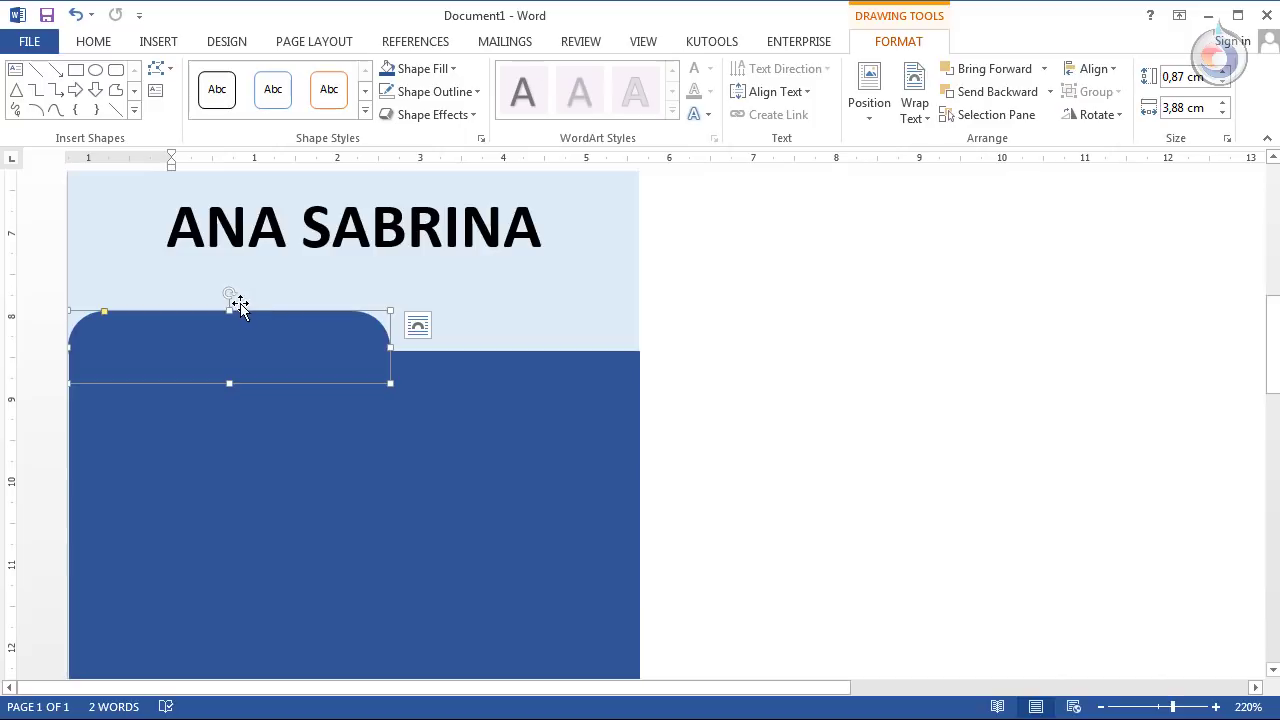
{"action": "left_click_drag", "start_coordinate": [230, 311], "coordinate": [251, 298]}
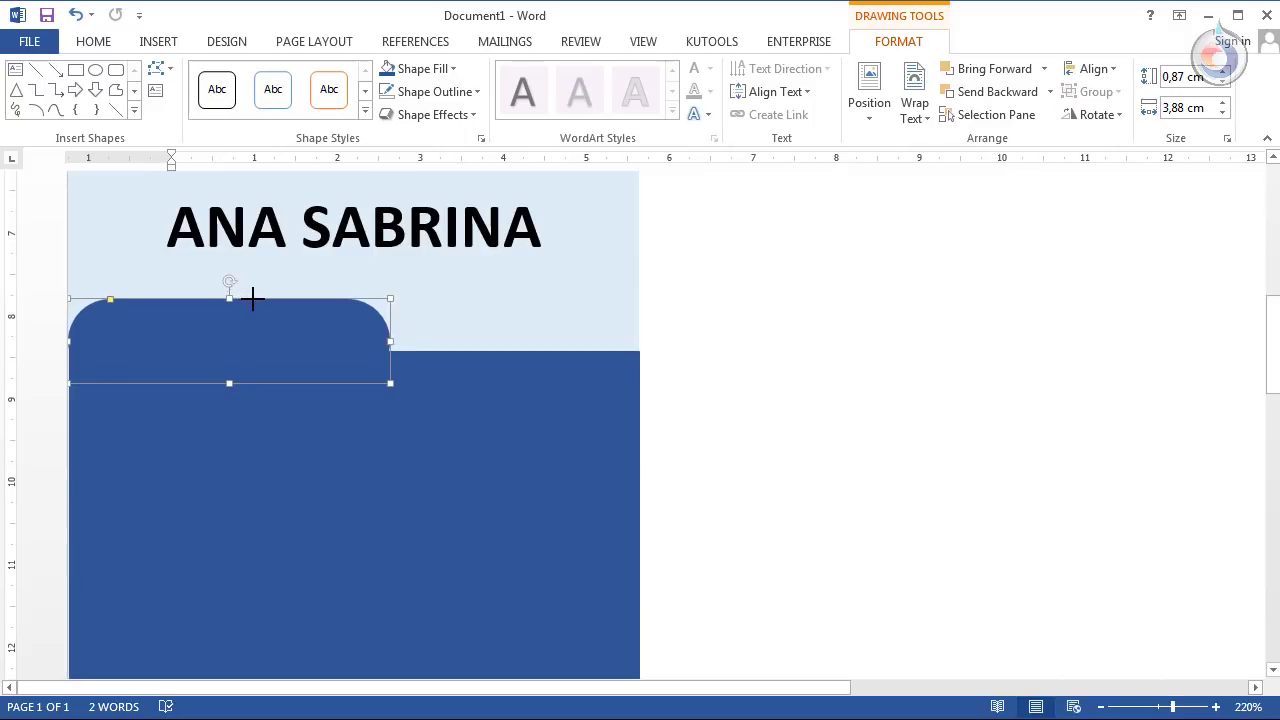
Step: Reselect the tab and the block to check the tab sits on the block's top edge
{"action": "left_click", "coordinate": [400, 497]}
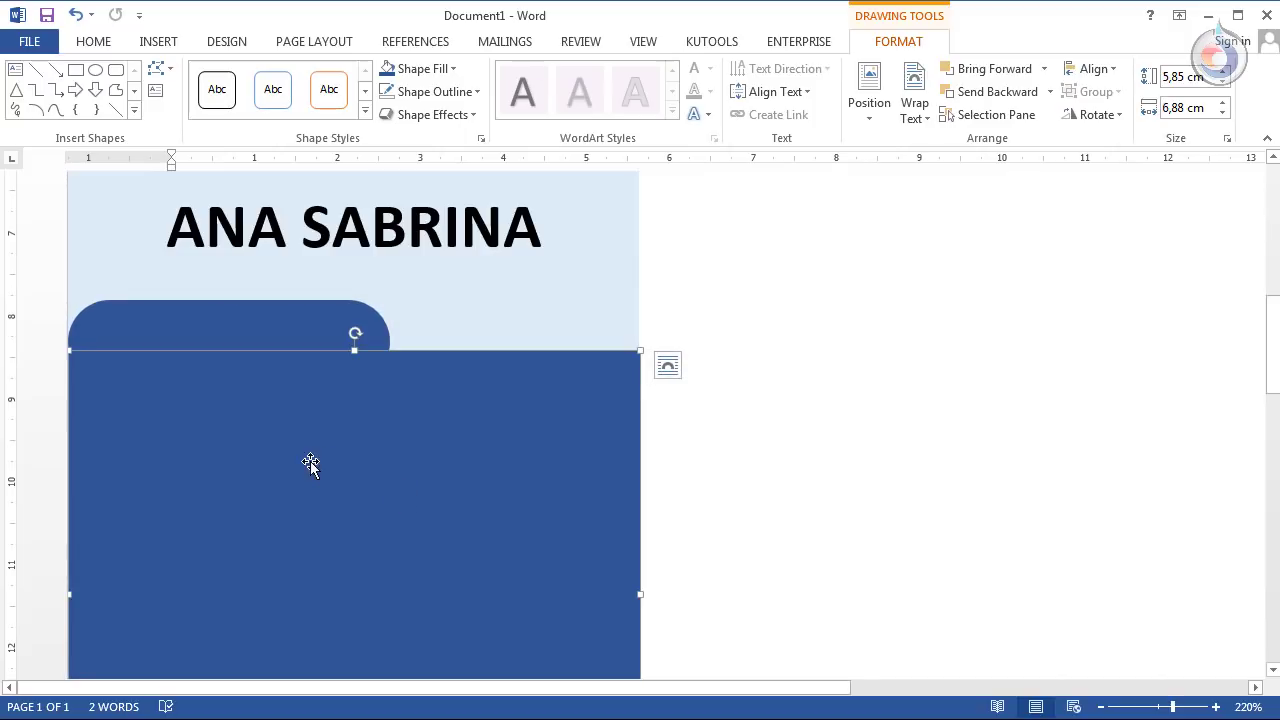
{"action": "left_click", "coordinate": [309, 336]}
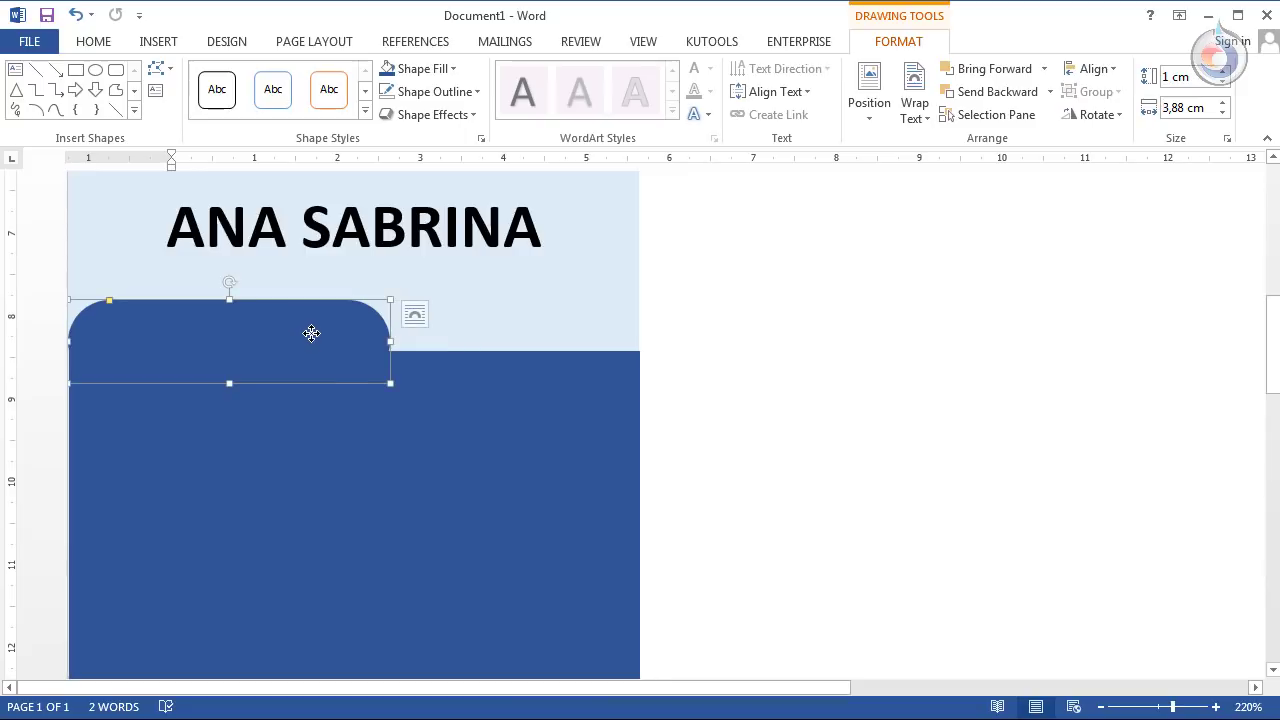
{"action": "scroll", "coordinate": [568, 401], "scroll_direction": "down", "scroll_amount": 3}
{"action": "scroll", "coordinate": [568, 401], "scroll_direction": "up", "scroll_amount": 3}
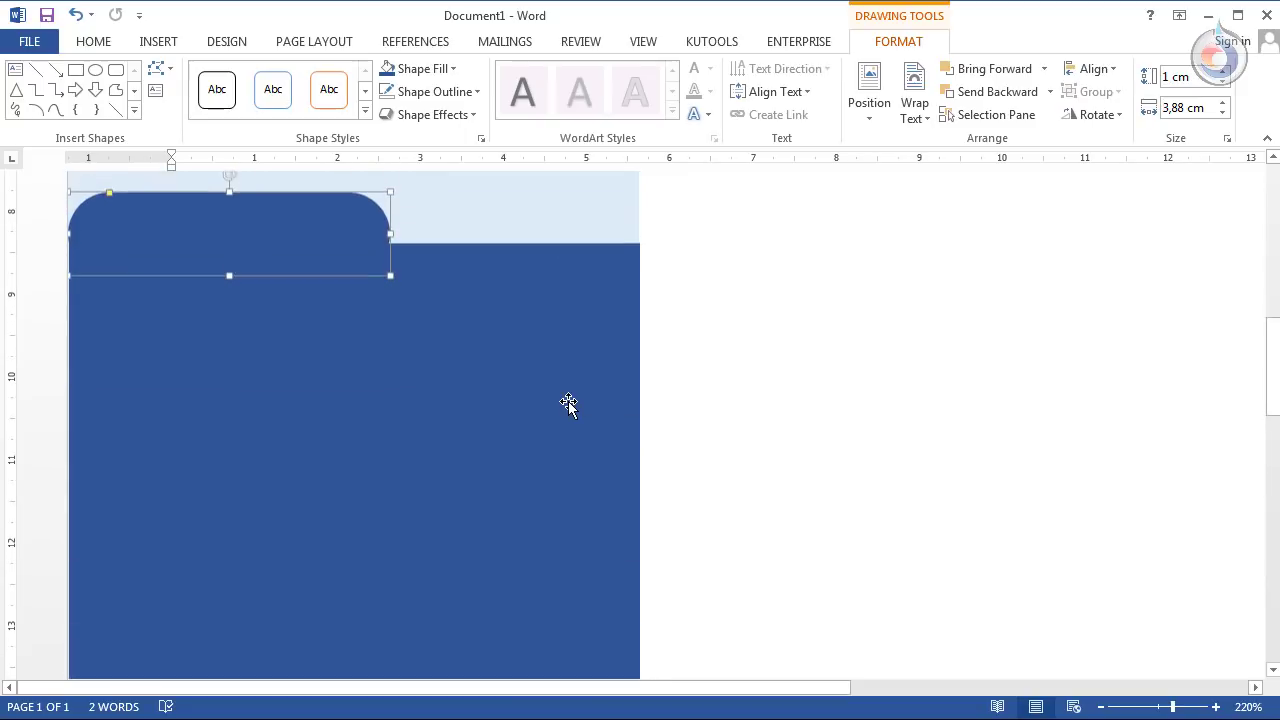
{"action": "left_click", "coordinate": [526, 310]}
{"action": "left_click", "coordinate": [354, 236]}
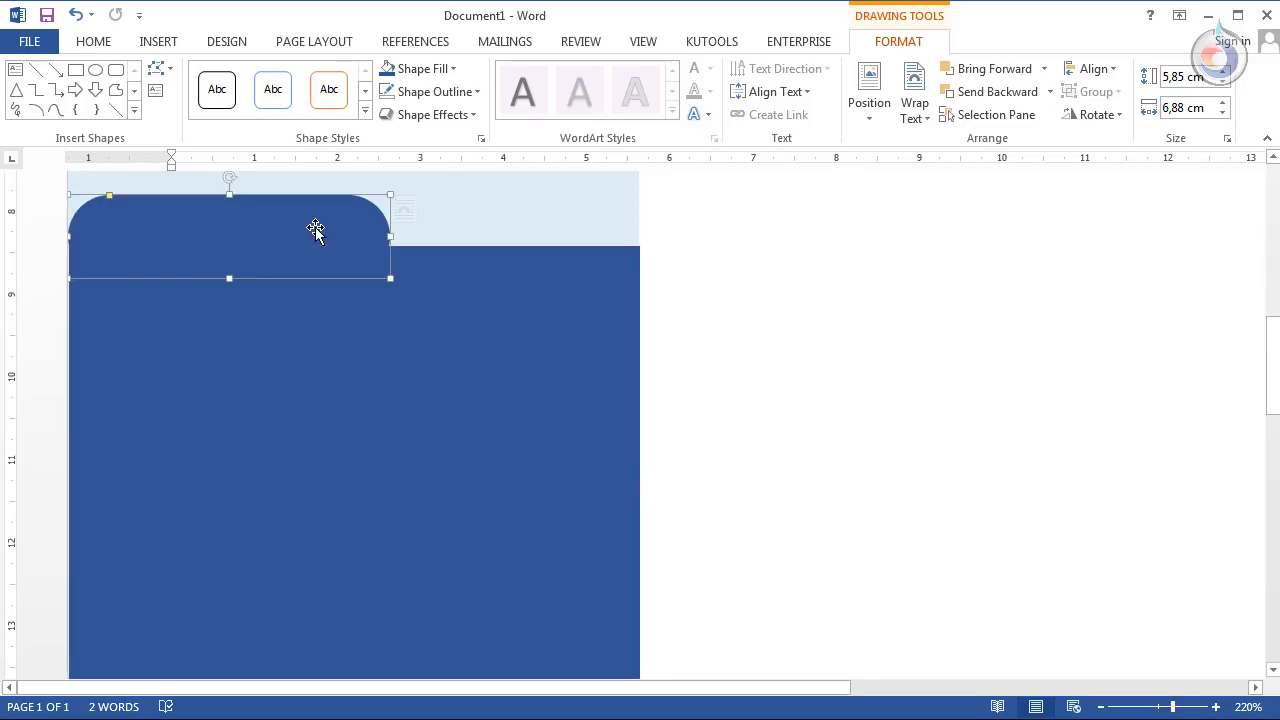
{"action": "scroll", "coordinate": [370, 281], "scroll_direction": "up", "scroll_amount": 2}
{"action": "scroll", "coordinate": [380, 283], "scroll_direction": "down", "scroll_amount": 1}
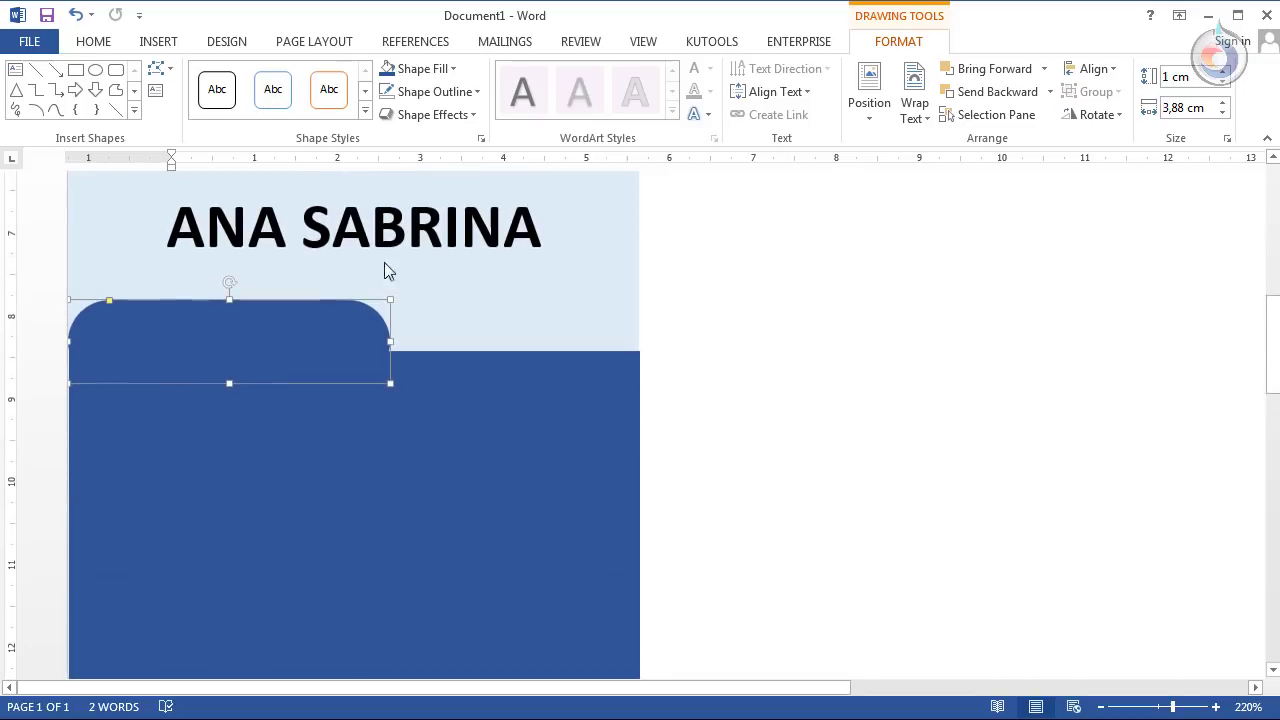
{"action": "left_click", "coordinate": [395, 233]}
{"action": "scroll", "coordinate": [400, 250], "scroll_direction": "up", "scroll_amount": 2}
Step: Copy the name text box down onto the blue tab and make its text white
{"action": "left_click", "coordinate": [420, 277]}
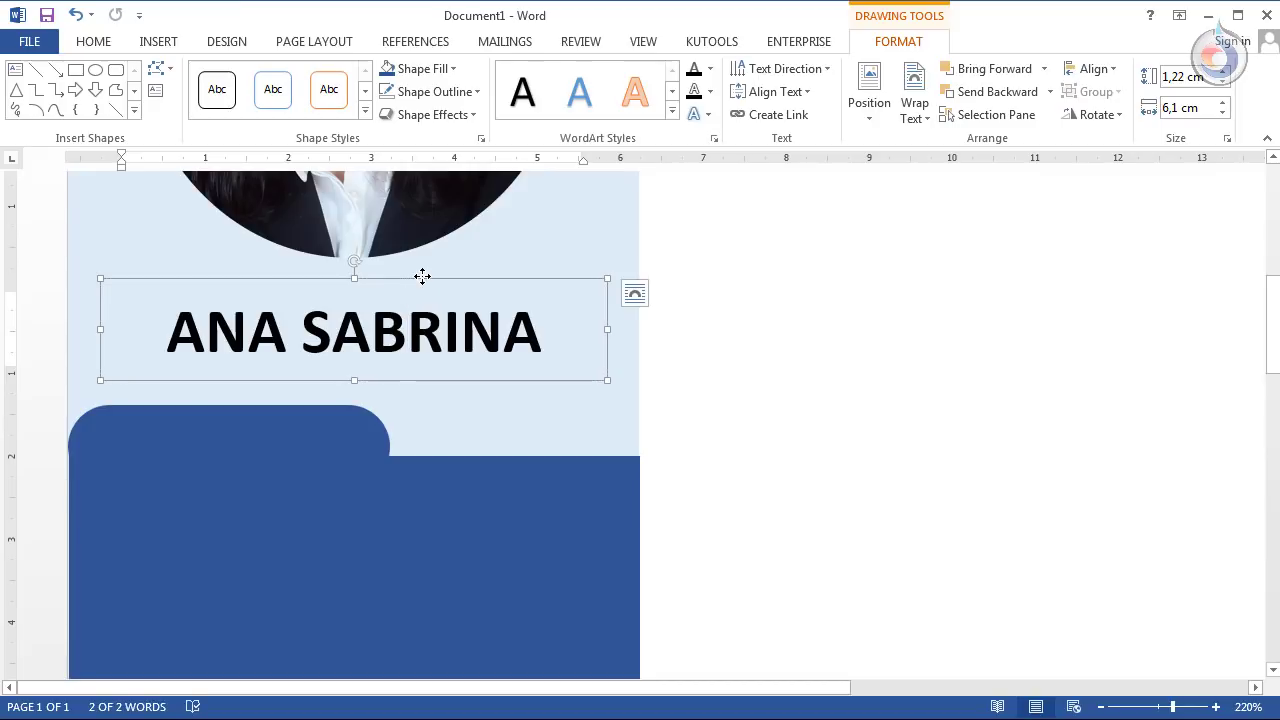
{"action": "left_click_drag", "start_coordinate": [422, 277], "coordinate": [365, 384]}
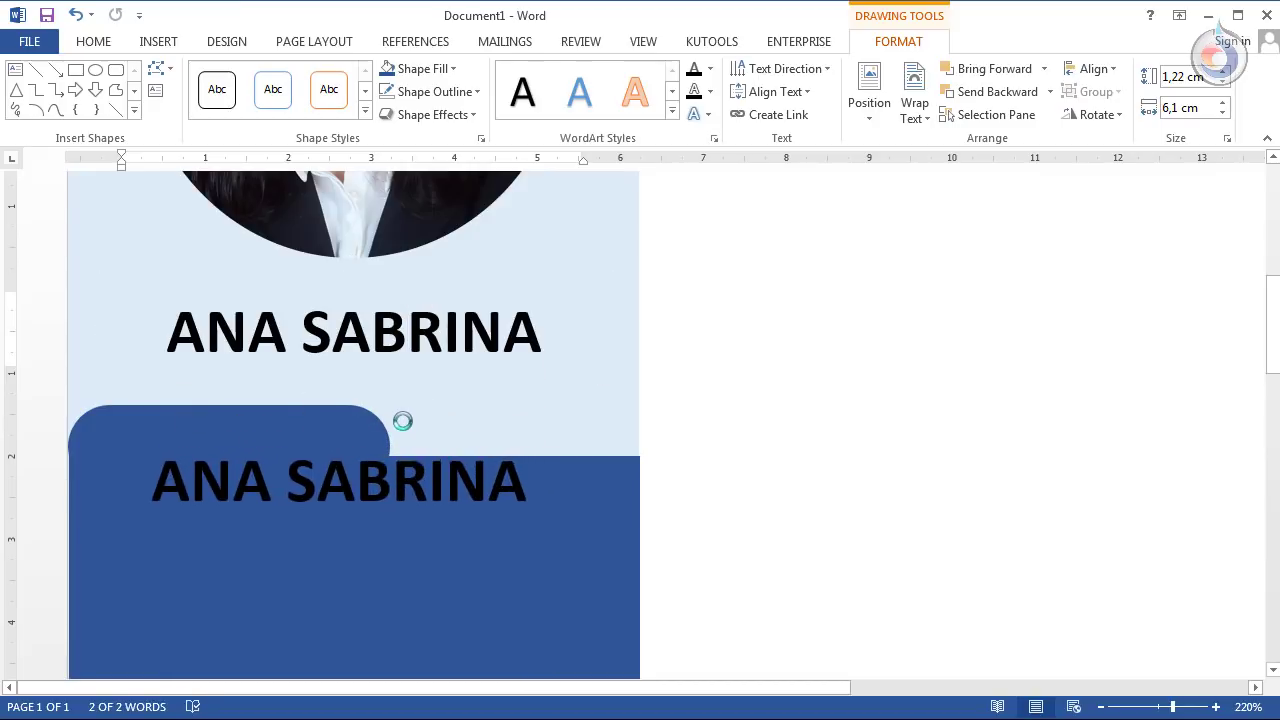
{"action": "left_click", "coordinate": [268, 440]}
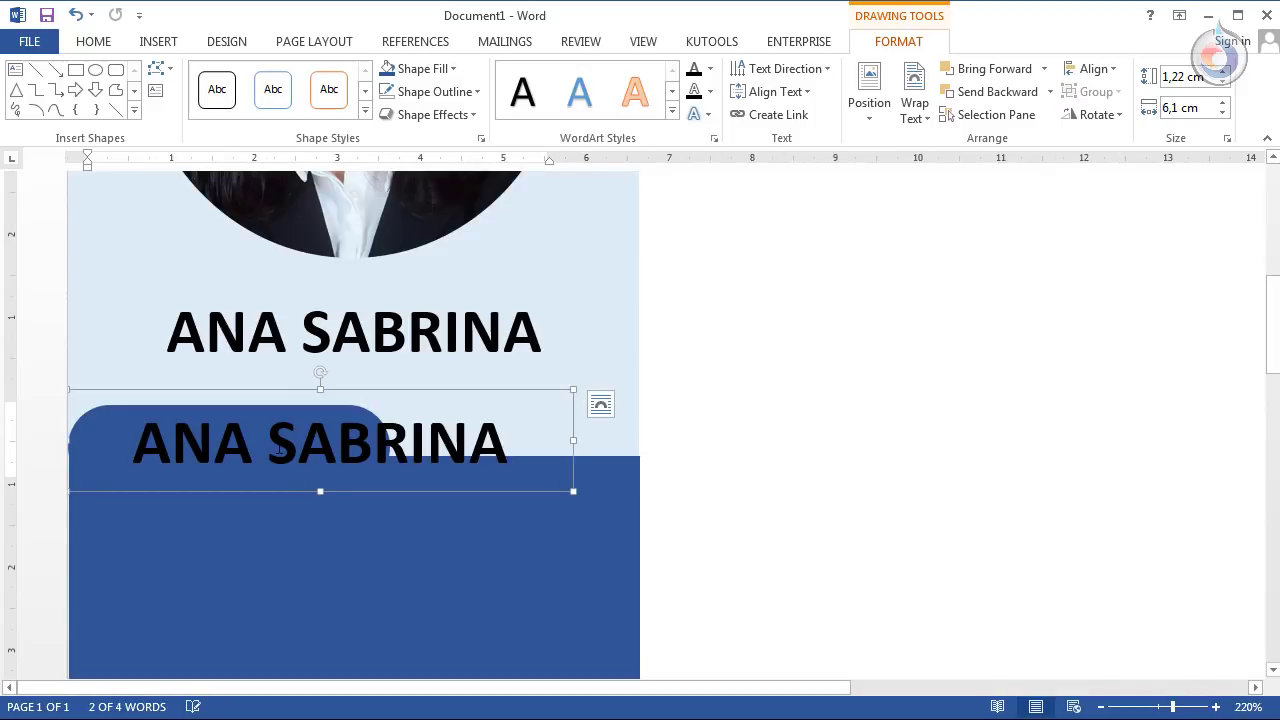
{"action": "key", "text": "ctrl+a"}
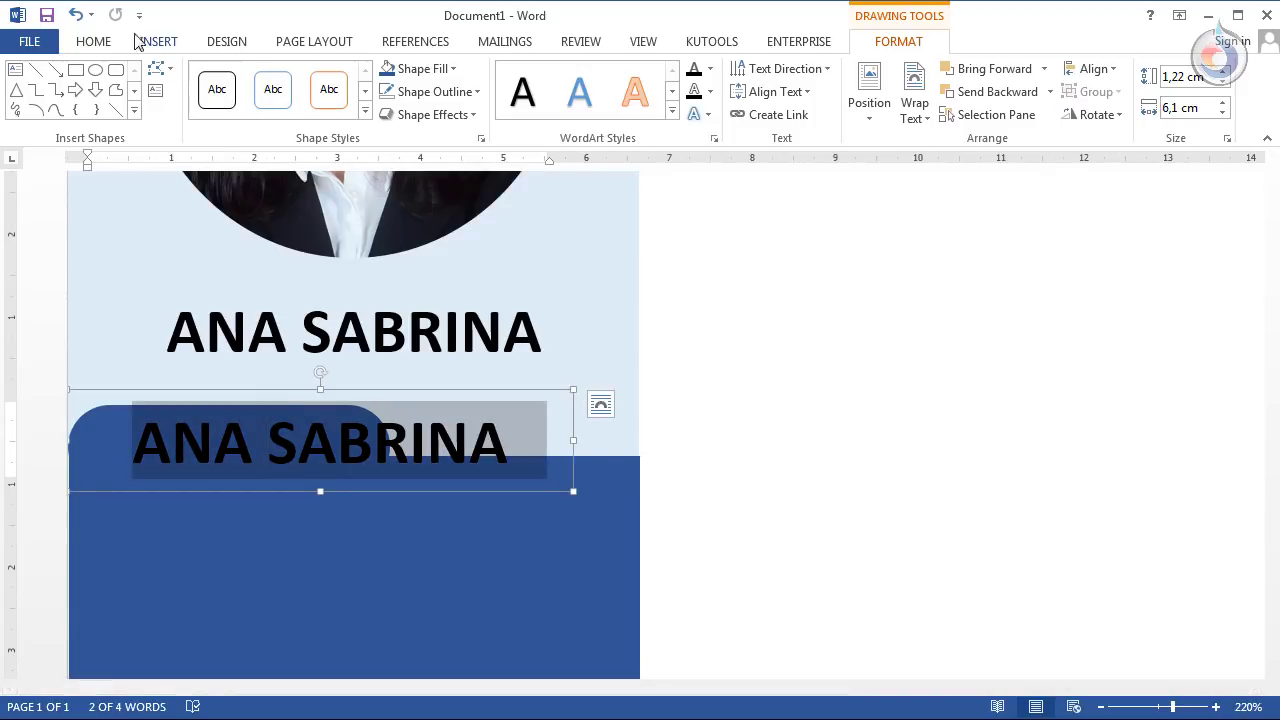
{"action": "left_click", "coordinate": [82, 41]}
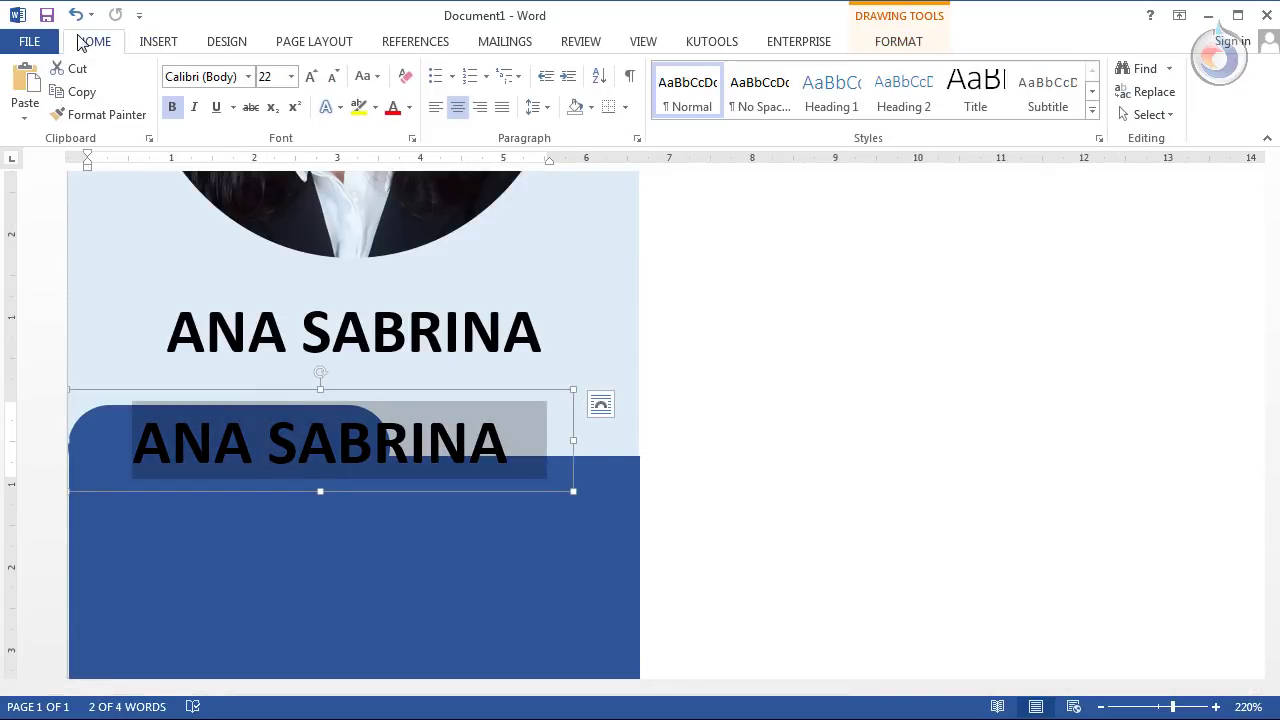
{"action": "left_click", "coordinate": [410, 112]}
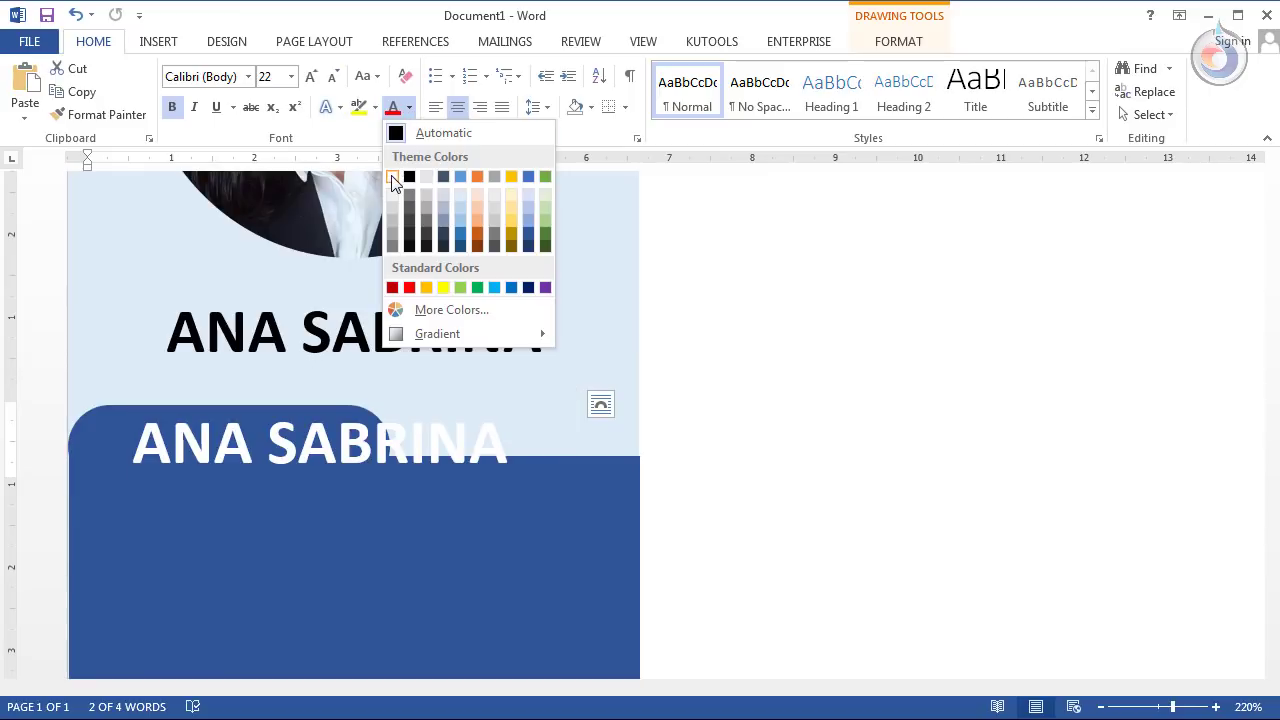
{"action": "left_click", "coordinate": [392, 177]}
Step: Replace the copied text with 'CONTACT', left-aligned at 18 pt
{"action": "left_click", "coordinate": [186, 450]}
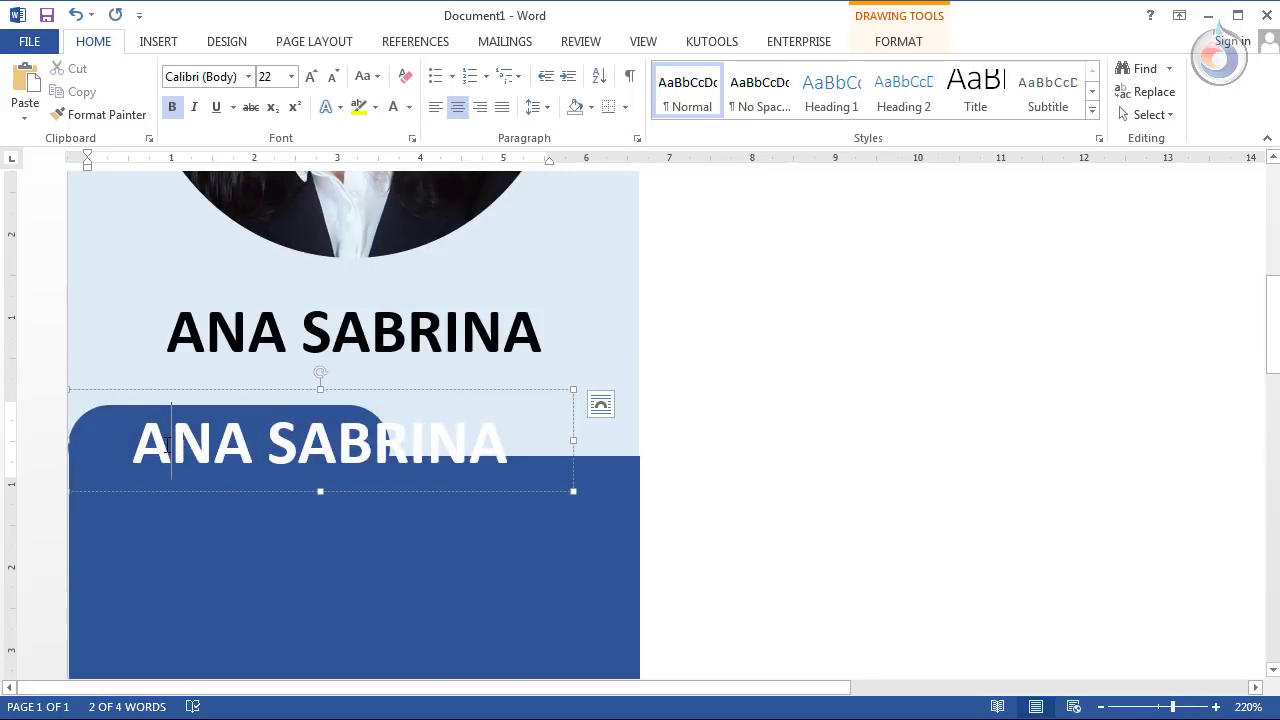
{"action": "triple_click", "coordinate": [165, 450]}
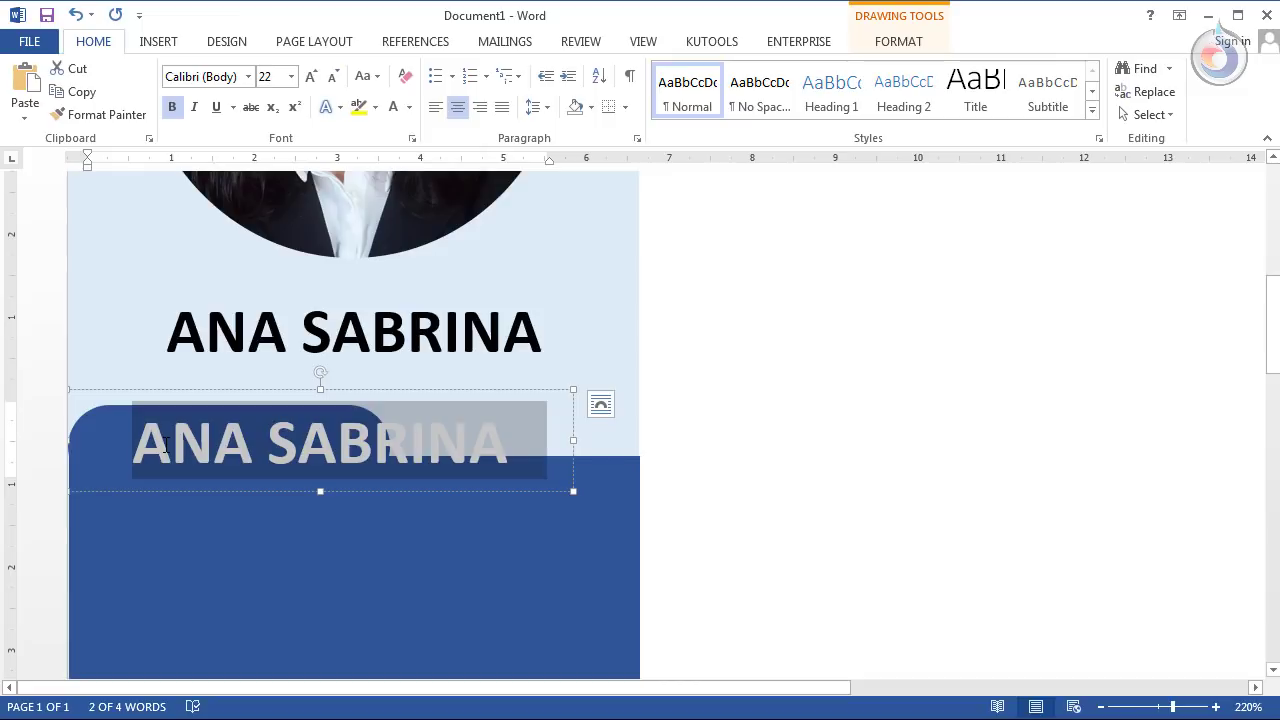
{"action": "type", "text": "CONTACT"}
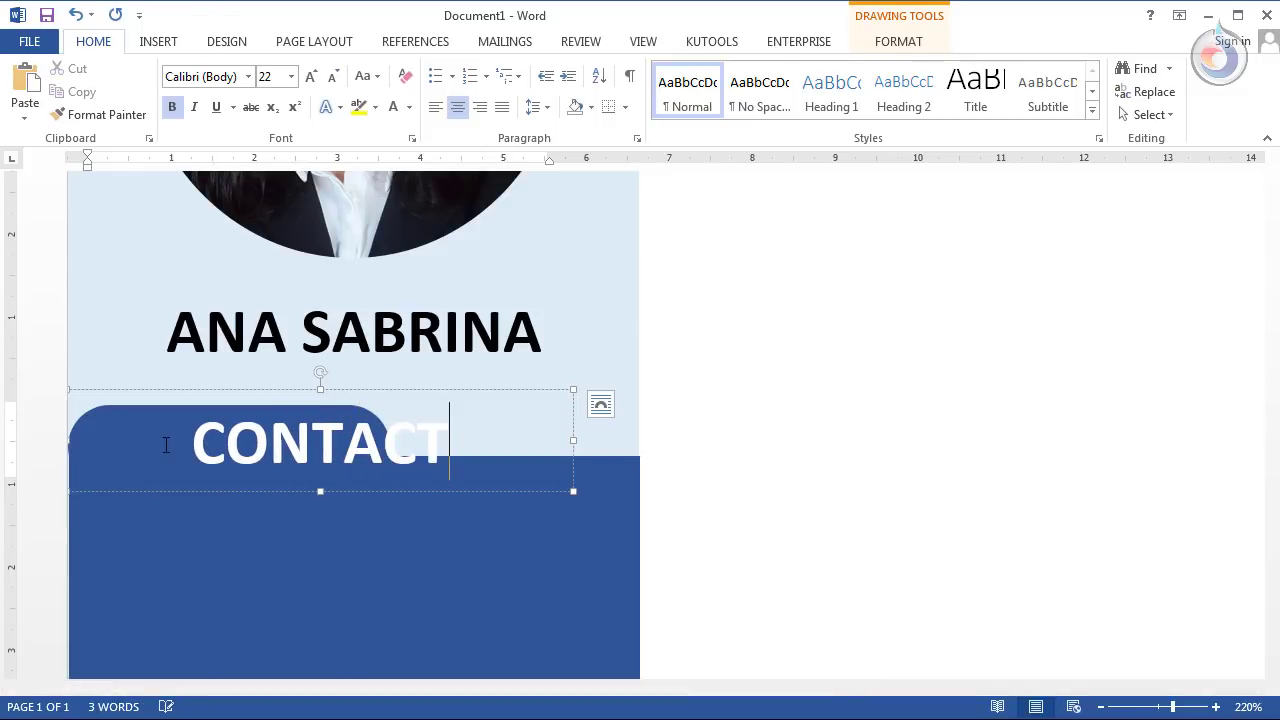
{"action": "left_click", "coordinate": [435, 107]}
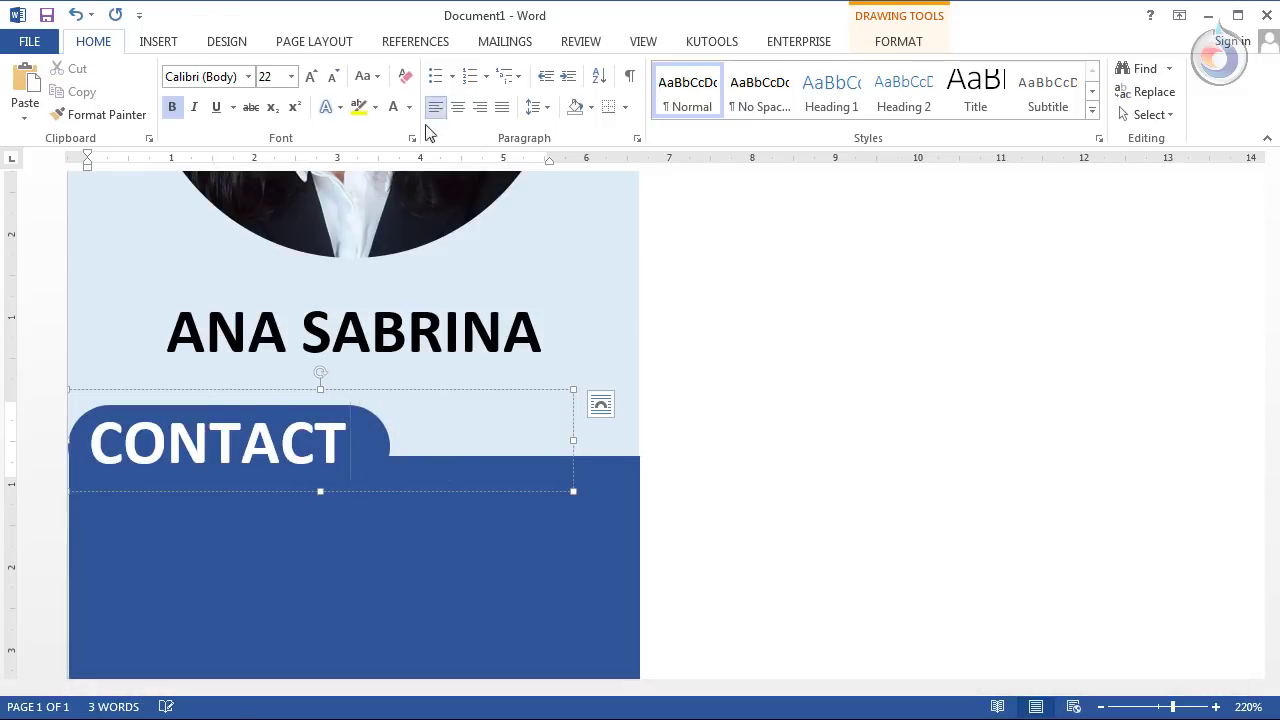
{"action": "left_click", "coordinate": [120, 445]}
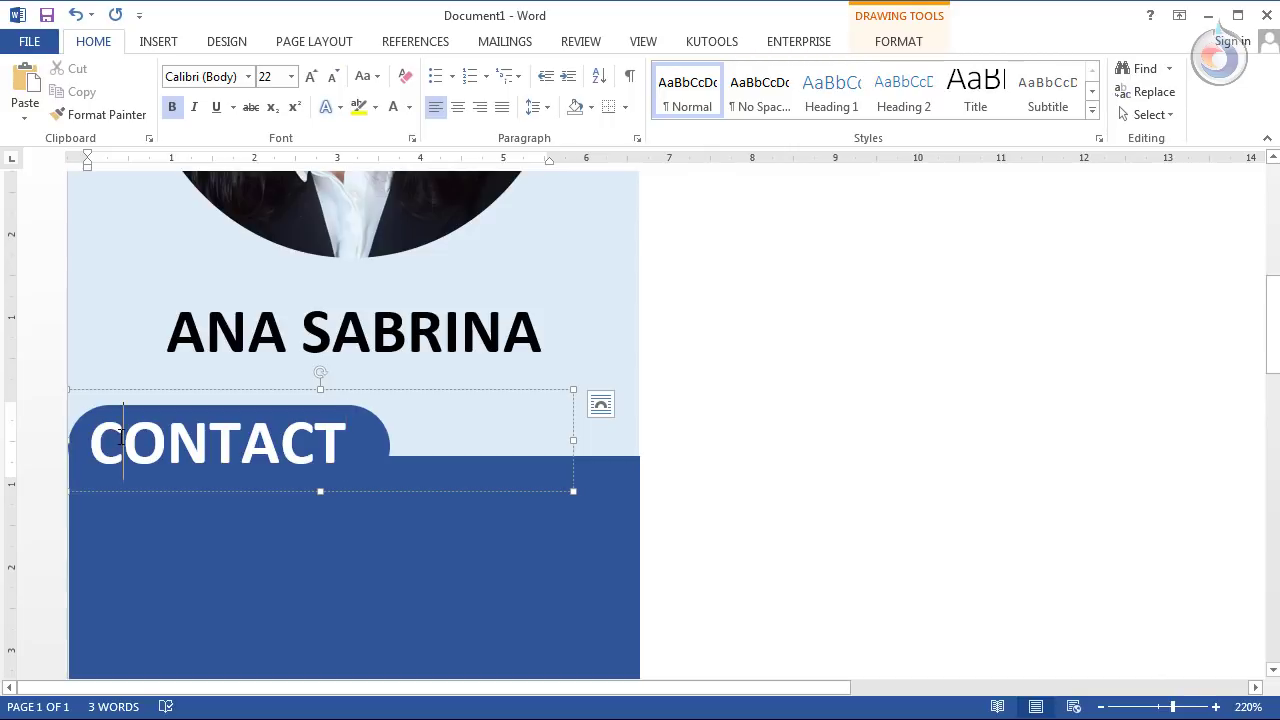
{"action": "double_click", "coordinate": [120, 445]}
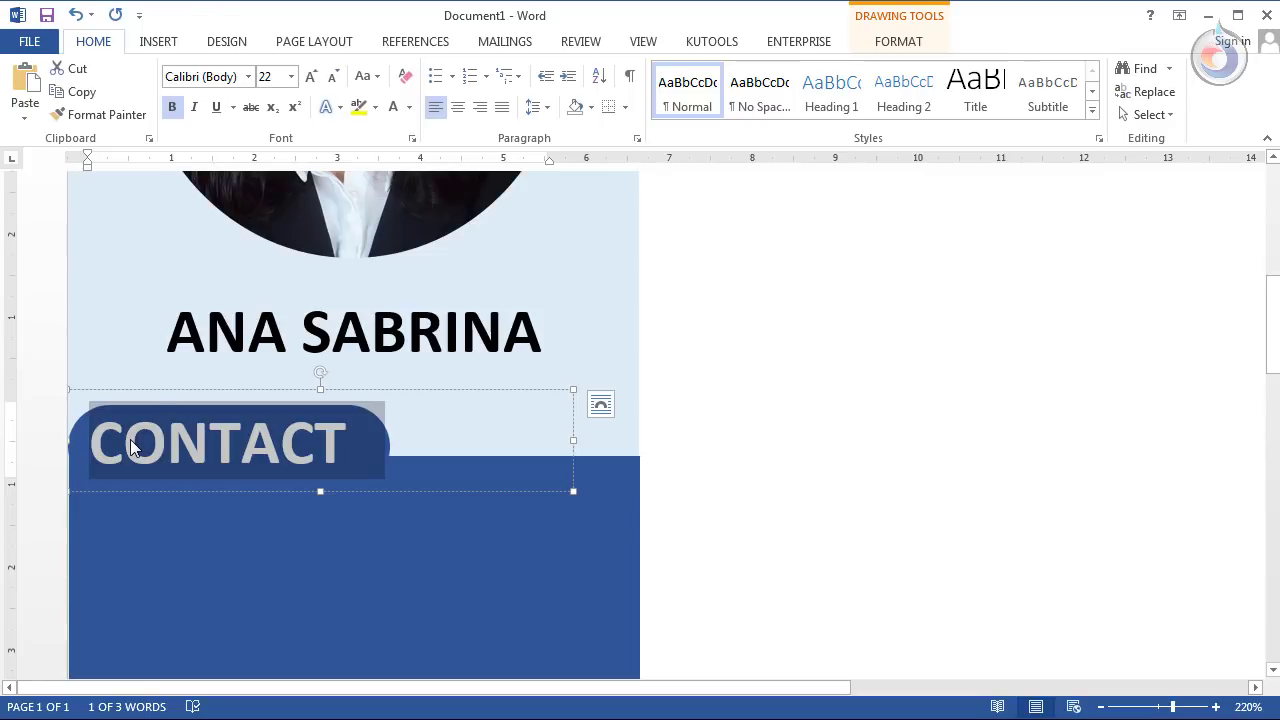
{"action": "left_click", "coordinate": [291, 77]}
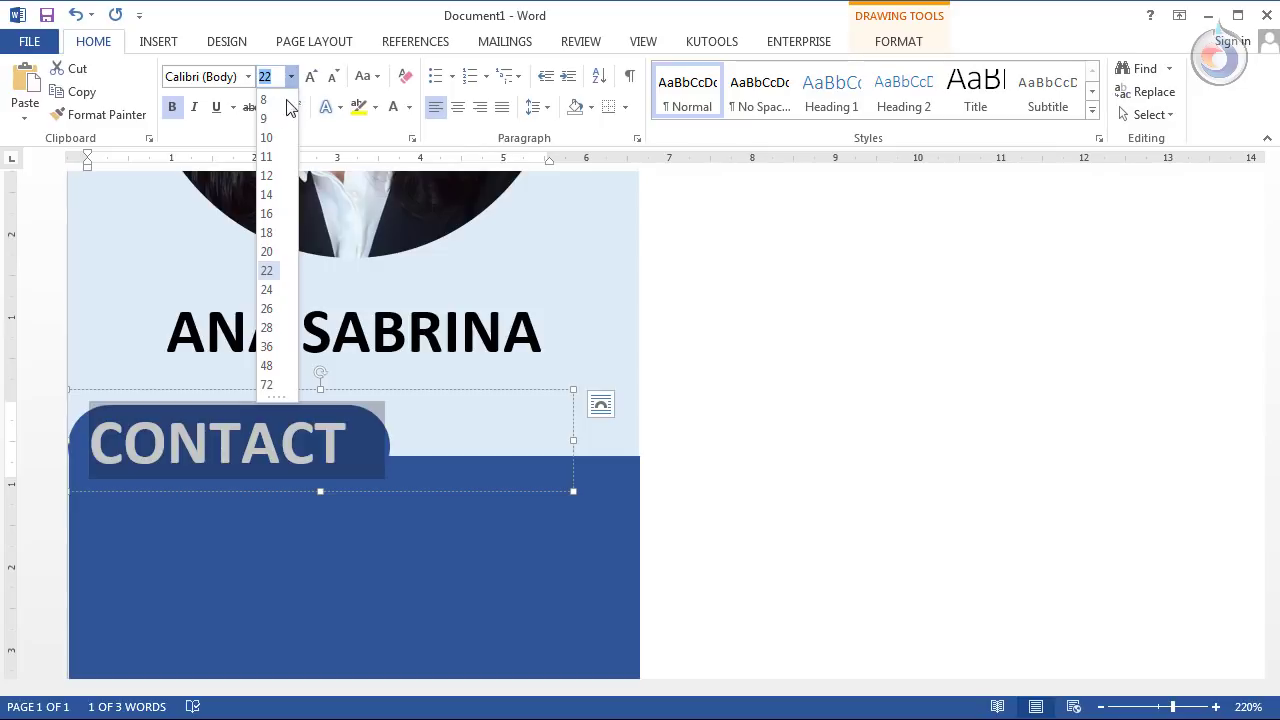
{"action": "left_click", "coordinate": [270, 231]}
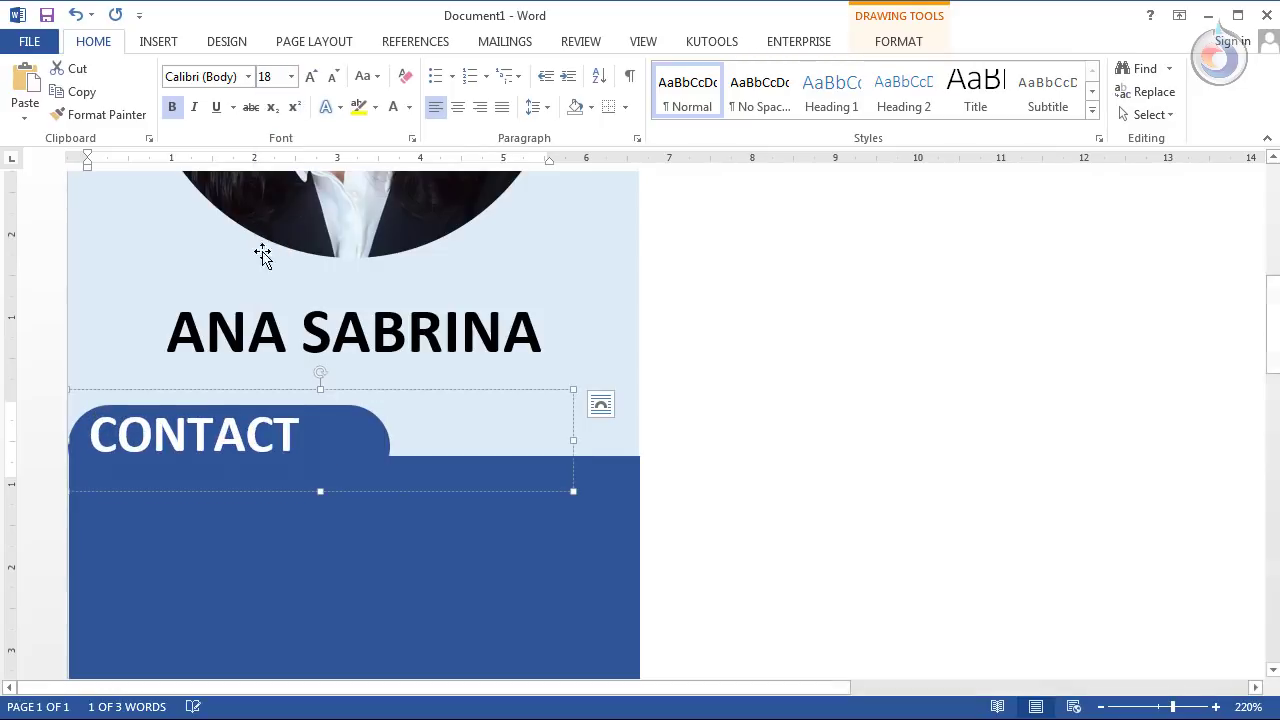
{"action": "left_click", "coordinate": [199, 449]}
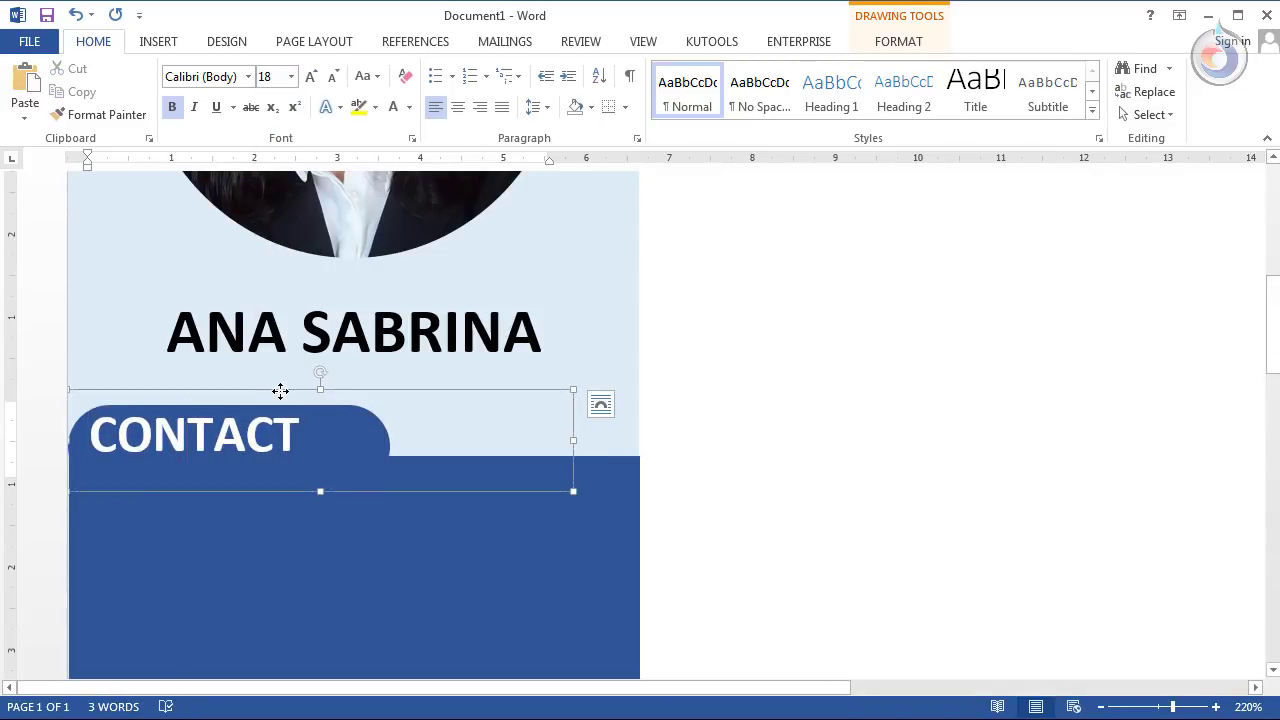
Step: Shrink and nudge the CONTACT text box to fit the tab, then select it as an object
{"action": "left_click_drag", "start_coordinate": [280, 391], "coordinate": [295, 394]}
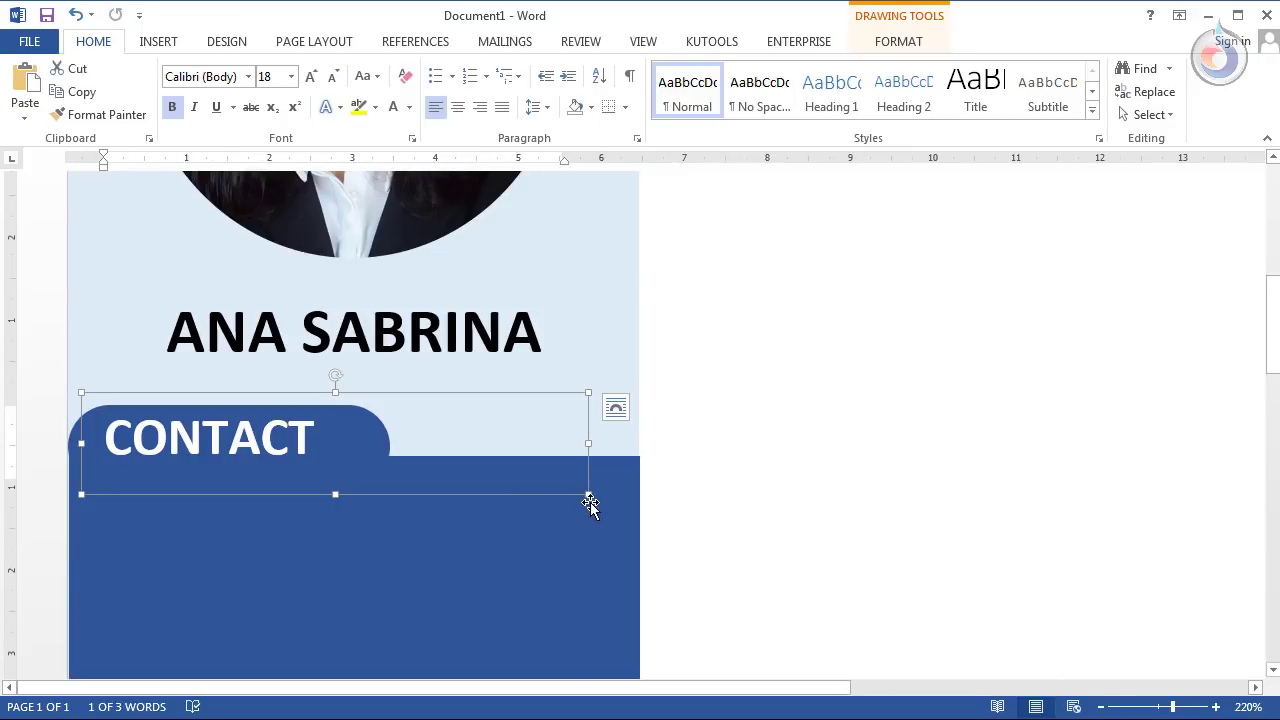
{"action": "left_click_drag", "start_coordinate": [589, 495], "coordinate": [375, 478]}
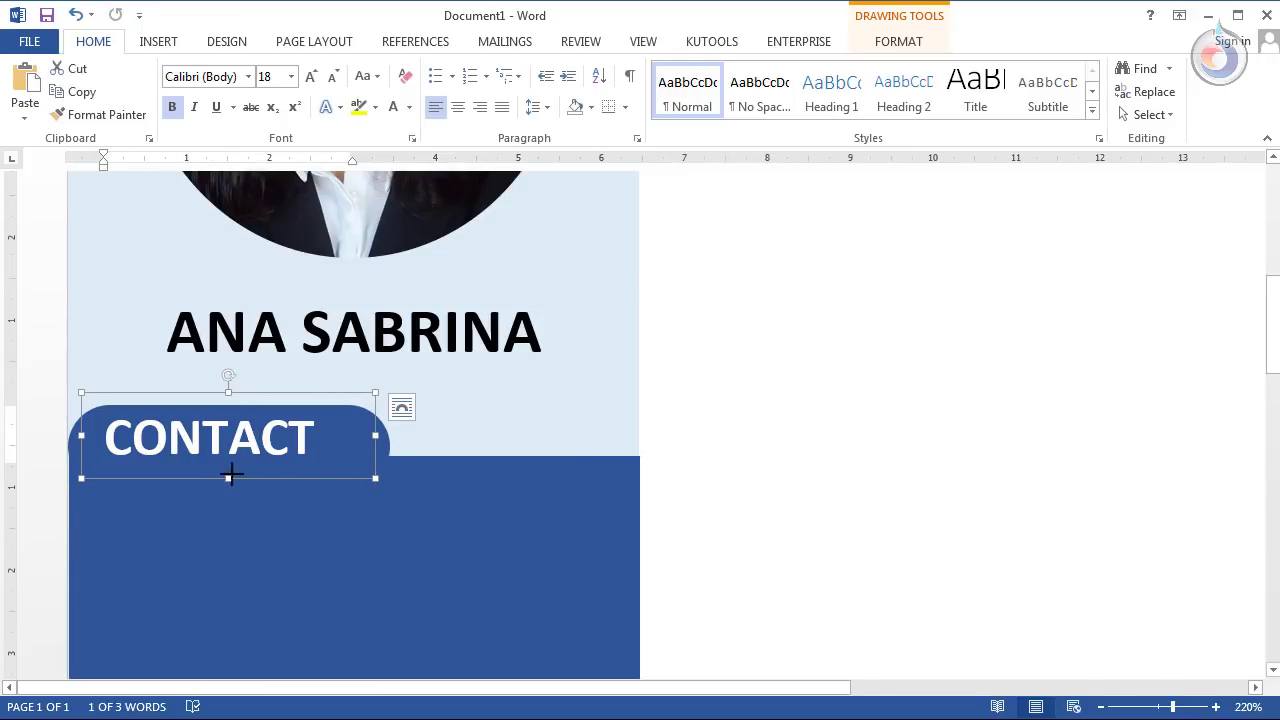
{"action": "left_click_drag", "start_coordinate": [231, 476], "coordinate": [240, 483]}
{"action": "left_click", "coordinate": [311, 541]}
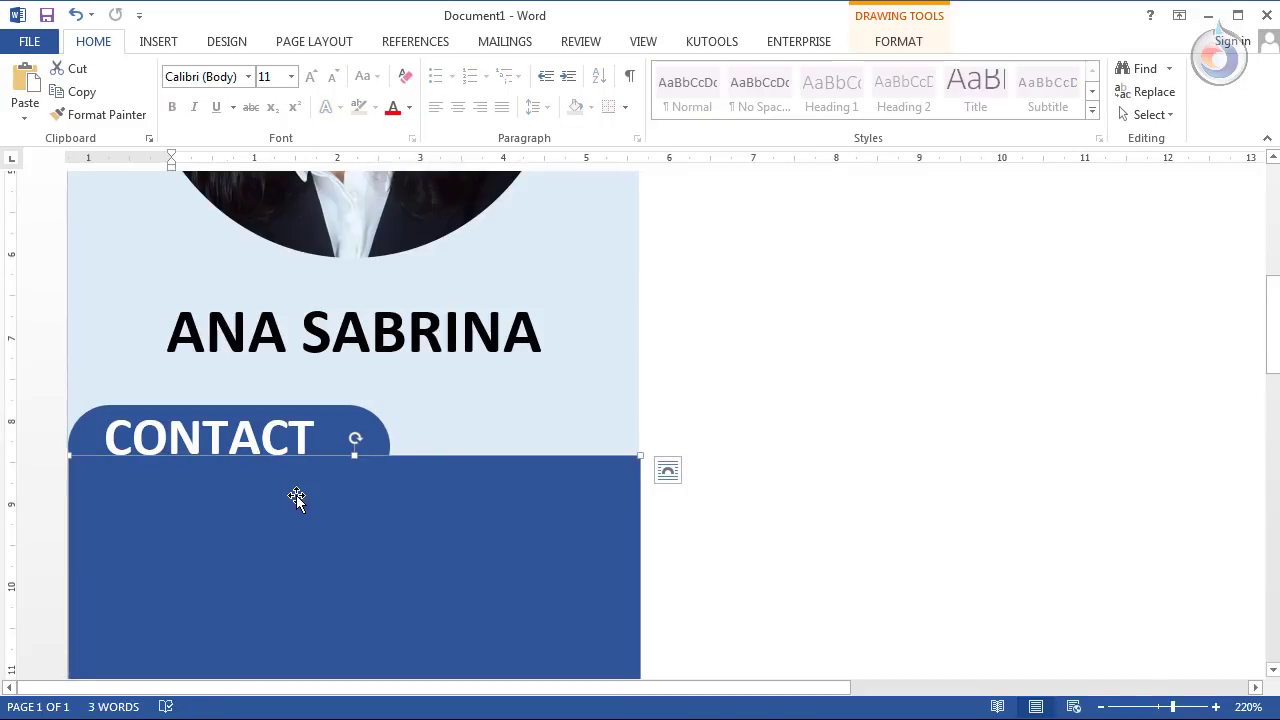
{"action": "scroll", "coordinate": [296, 497], "scroll_direction": "down", "scroll_amount": 2}
{"action": "scroll", "coordinate": [297, 498], "scroll_direction": "up", "scroll_amount": 2}
{"action": "scroll", "coordinate": [298, 500], "scroll_direction": "down", "scroll_amount": 1}
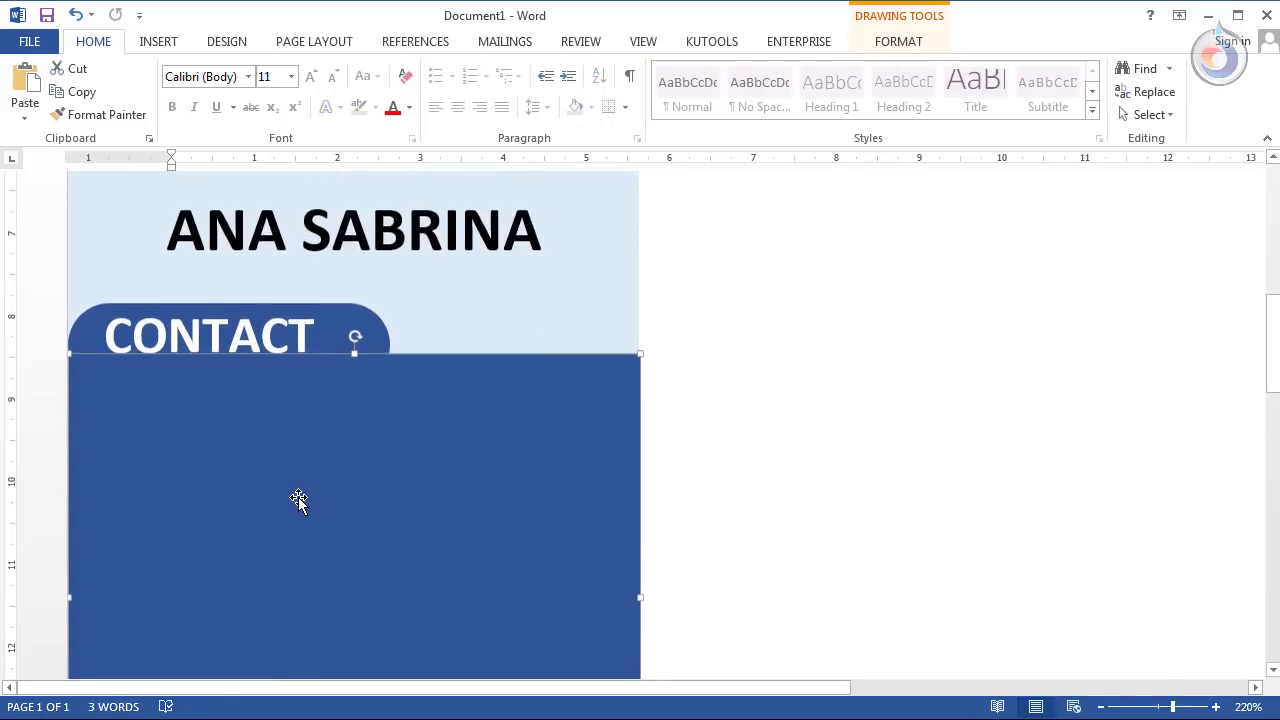
{"action": "scroll", "coordinate": [298, 500], "scroll_direction": "down", "scroll_amount": 1}
{"action": "left_click", "coordinate": [205, 236]}
{"action": "scroll", "coordinate": [240, 277], "scroll_direction": "up", "scroll_amount": 1}
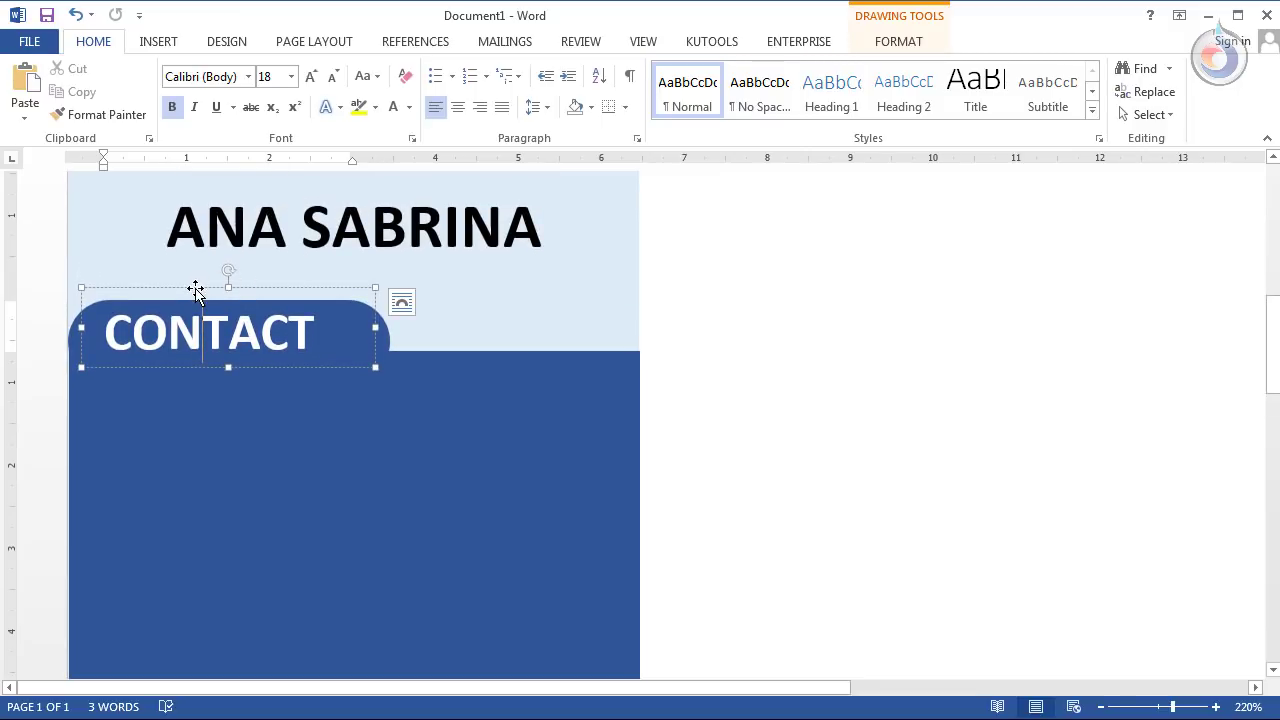
{"action": "key", "text": "alt"}
{"action": "left_click", "coordinate": [196, 290]}
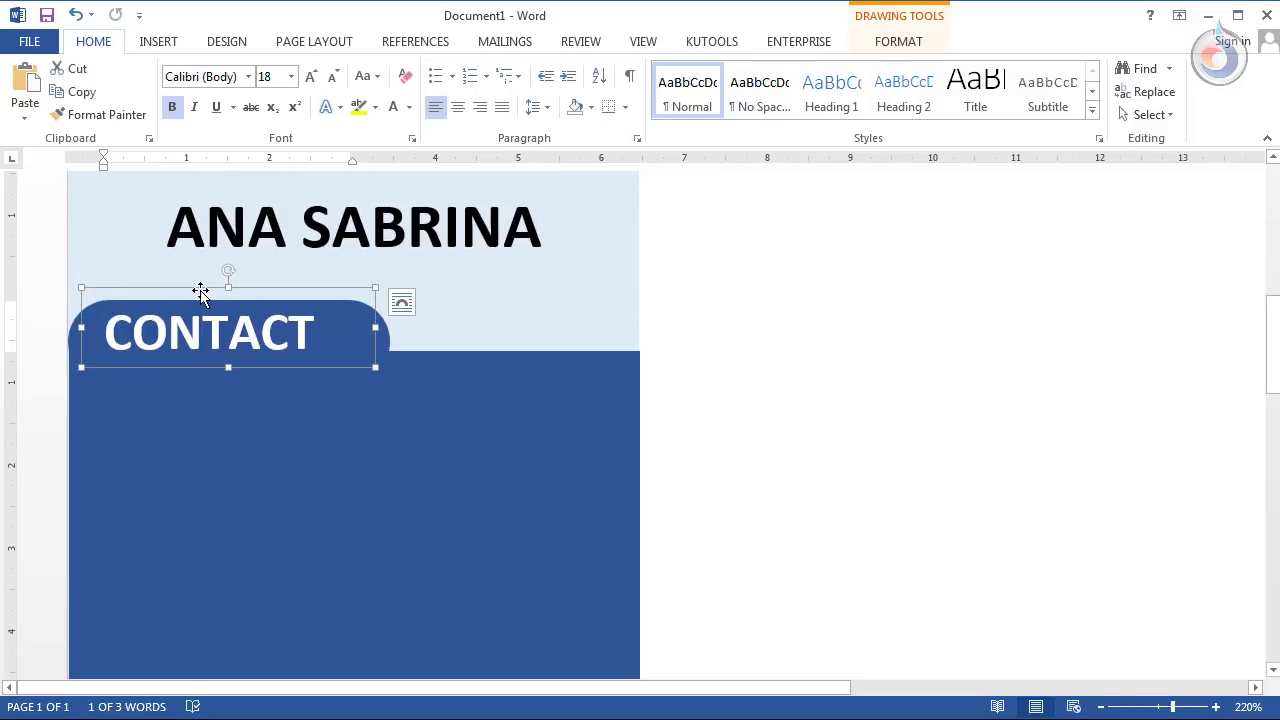
Step: Duplicate the CONTACT text box and enlarge the copy to fill the dark-blue block
{"action": "left_click_drag", "start_coordinate": [201, 289], "coordinate": [209, 363]}
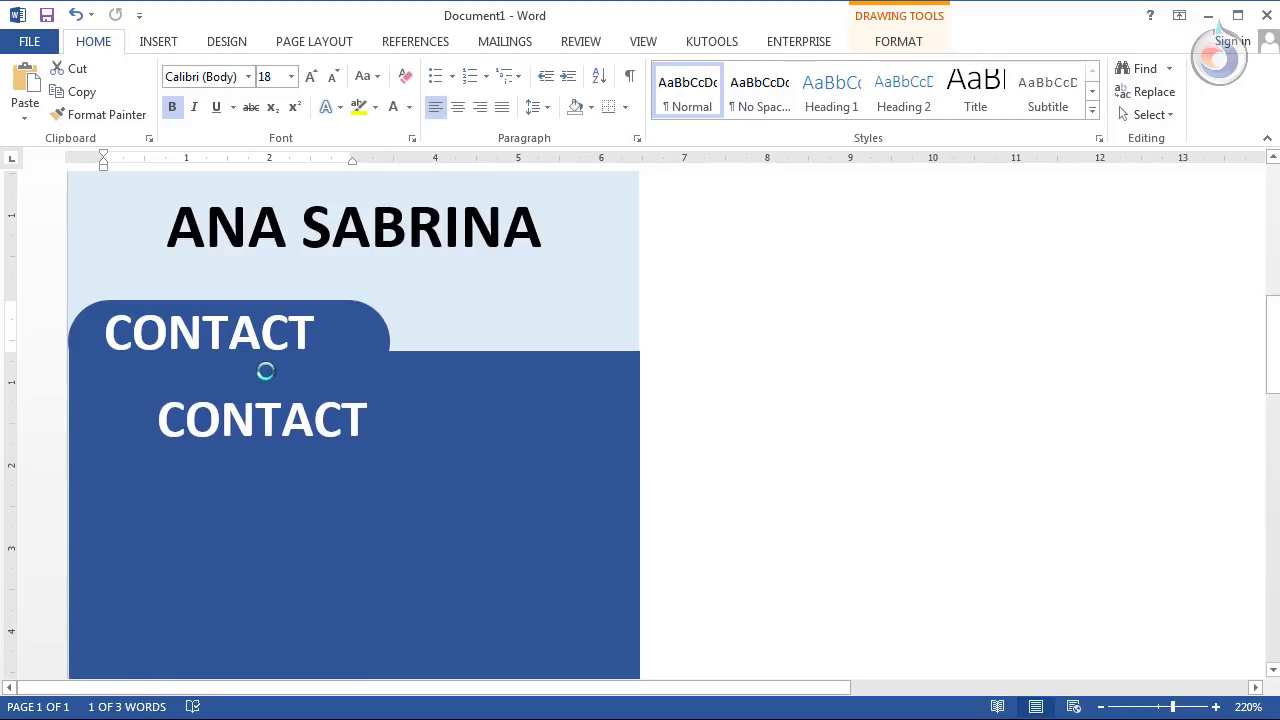
{"action": "left_click_drag", "start_coordinate": [209, 363], "coordinate": [268, 372]}
{"action": "left_click", "coordinate": [218, 299]}
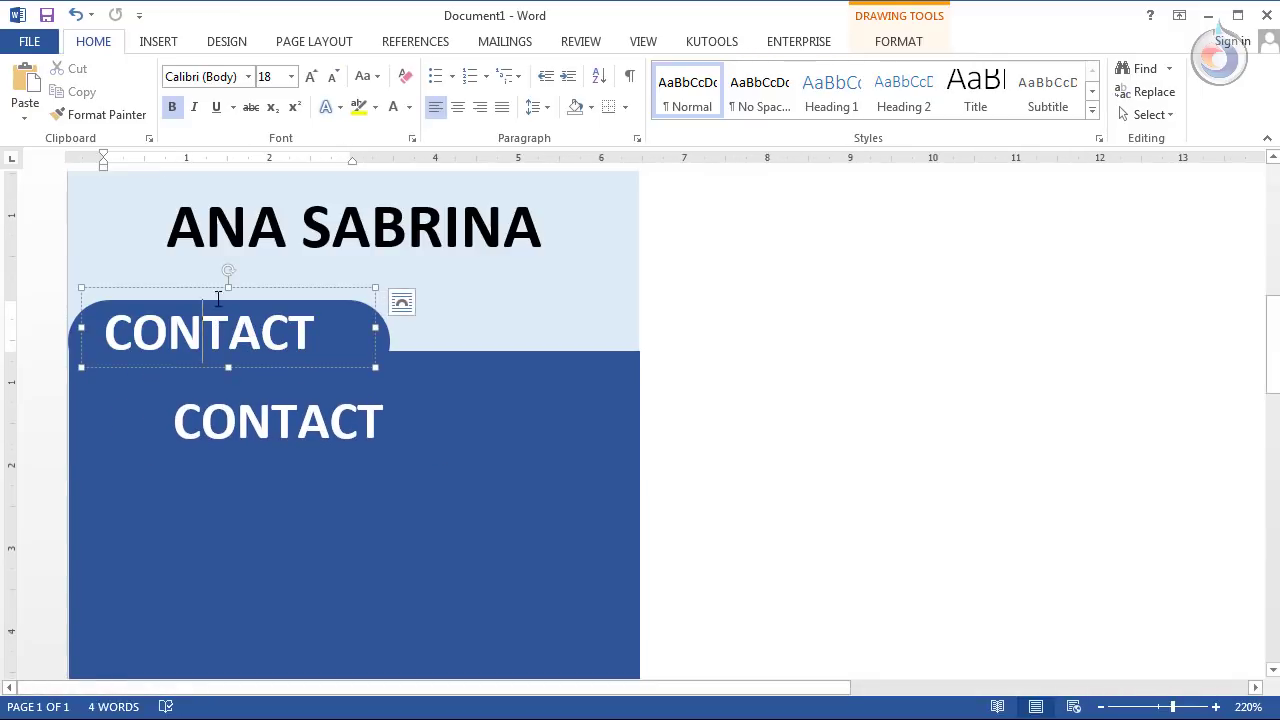
{"action": "left_click_drag", "start_coordinate": [212, 290], "coordinate": [226, 288]}
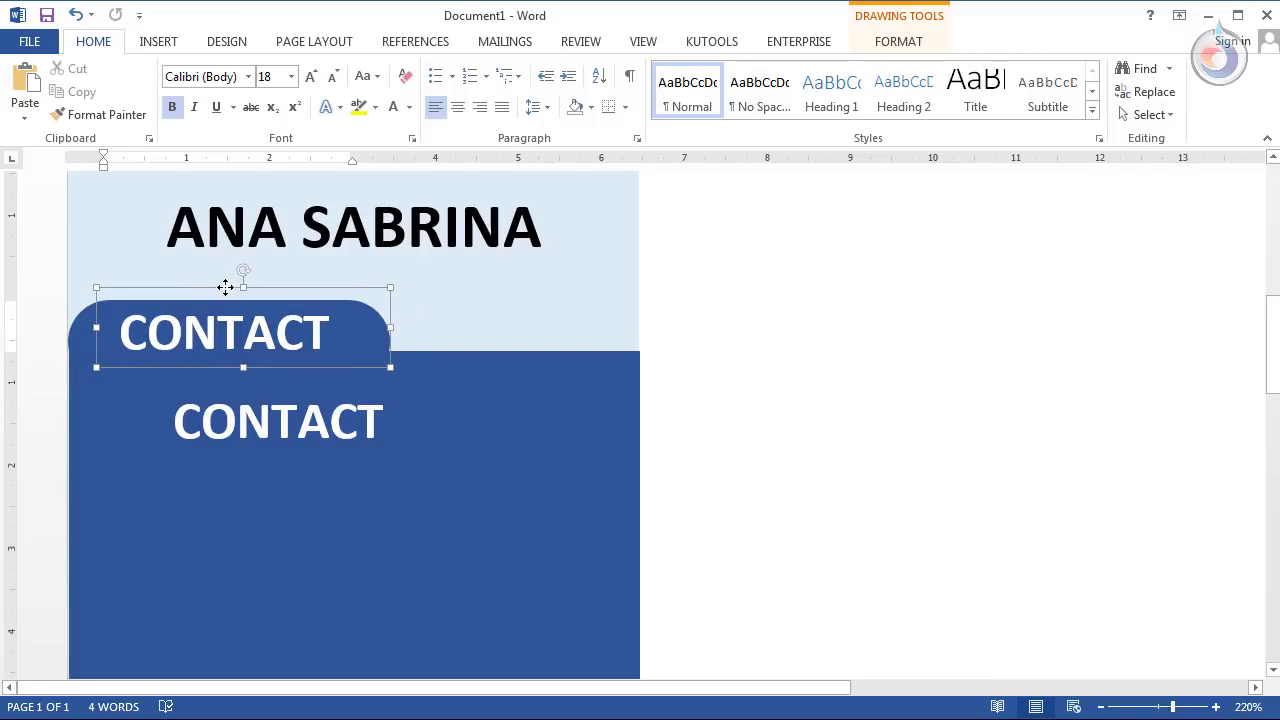
{"action": "left_click", "coordinate": [226, 410]}
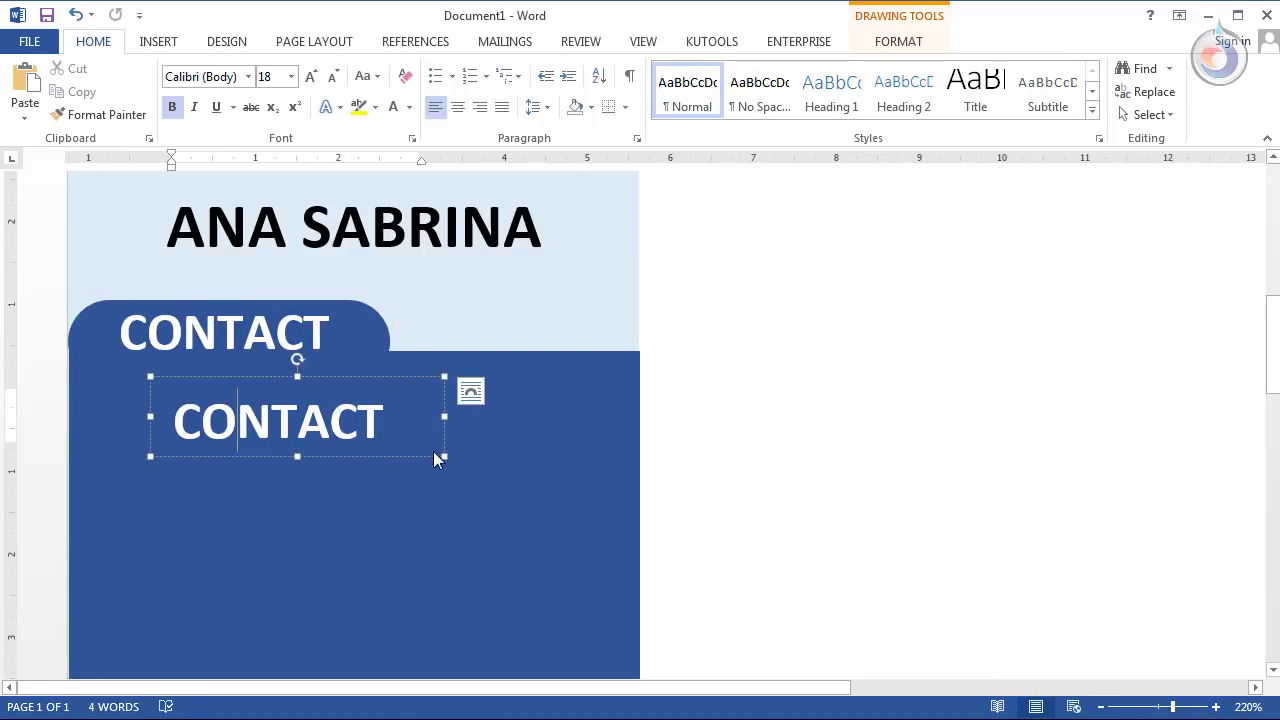
{"action": "left_click_drag", "start_coordinate": [443, 456], "coordinate": [622, 612]}
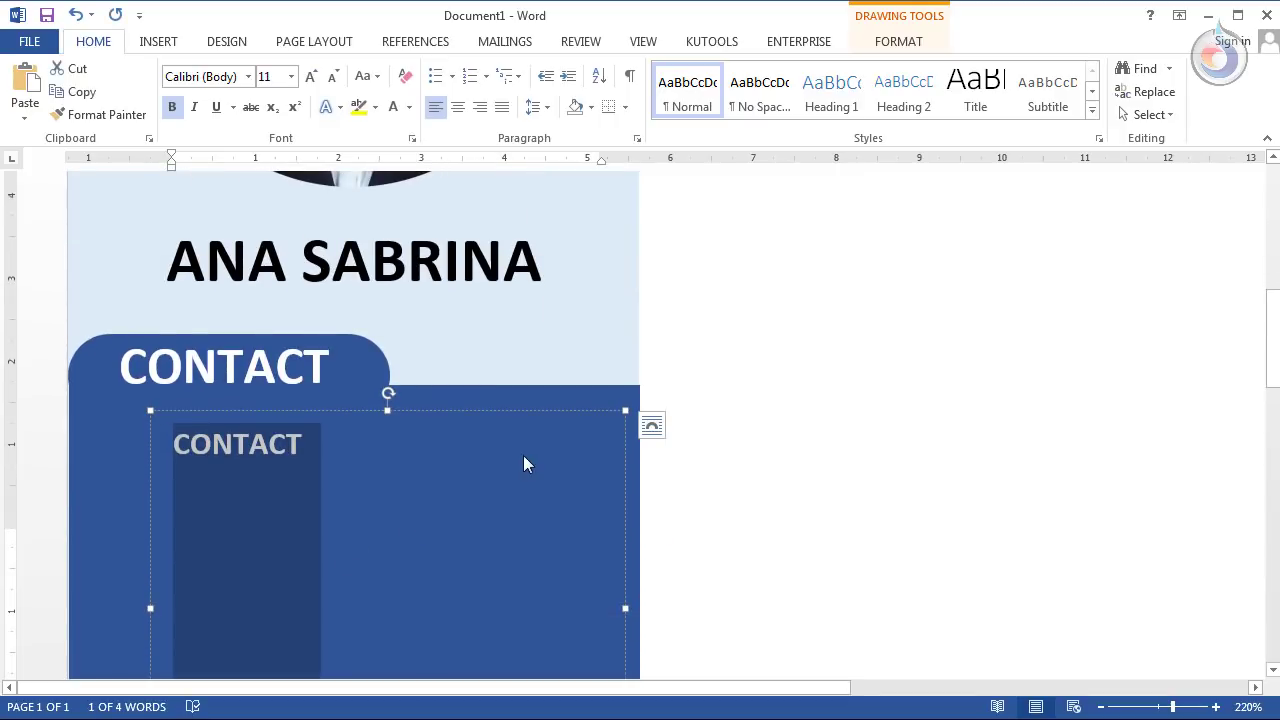
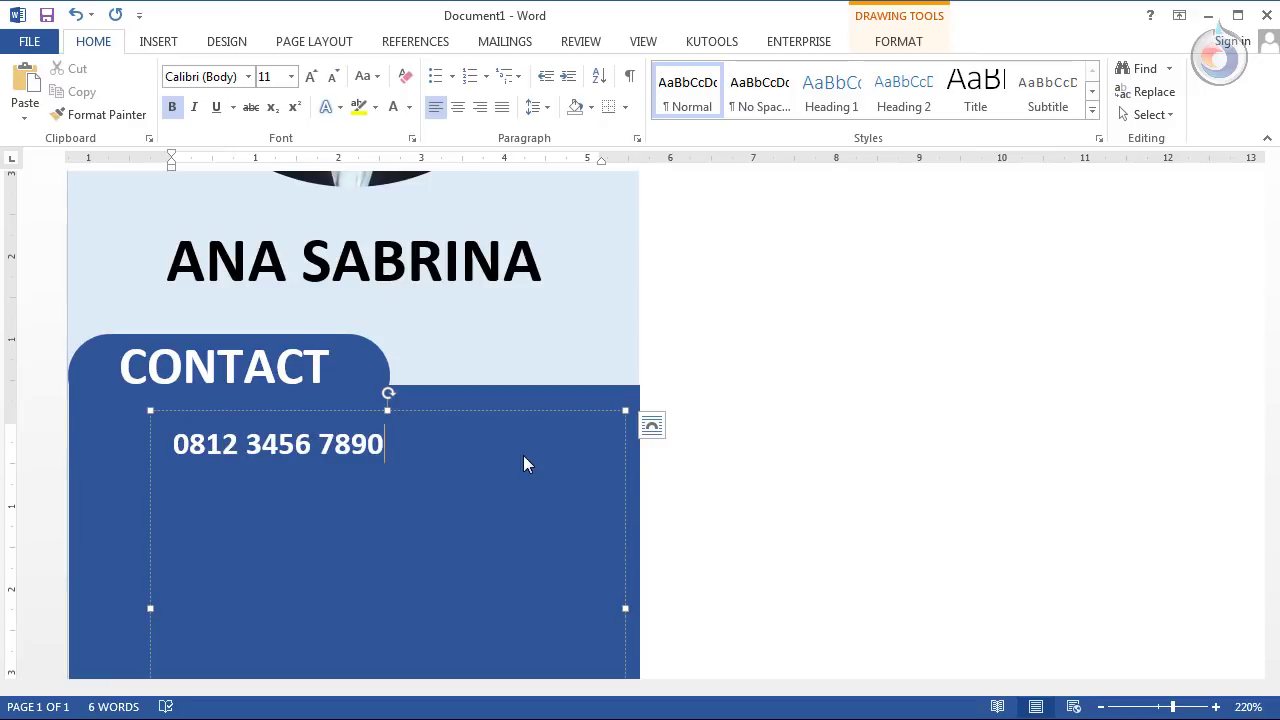
Step: Type the phone number, address, e-mail, and Instagram/Facebook handles on separate lines
{"action": "key", "text": "Return"}
{"action": "key", "text": "Return"}
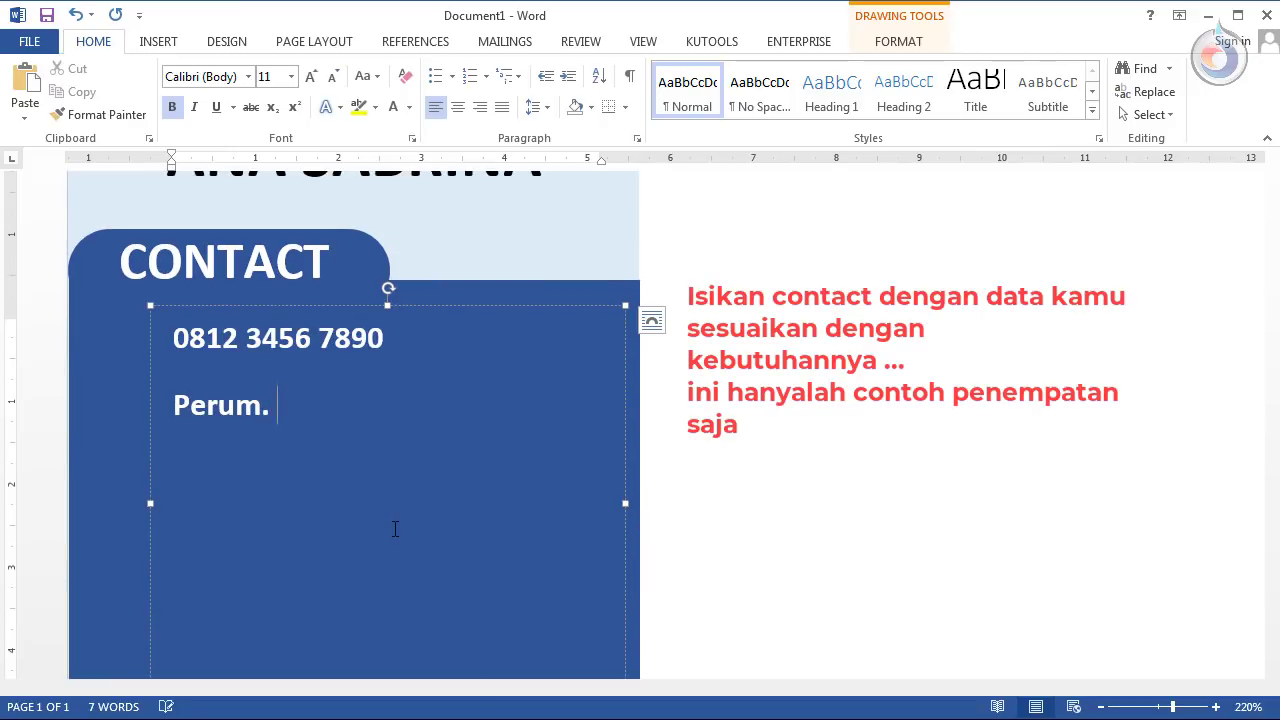
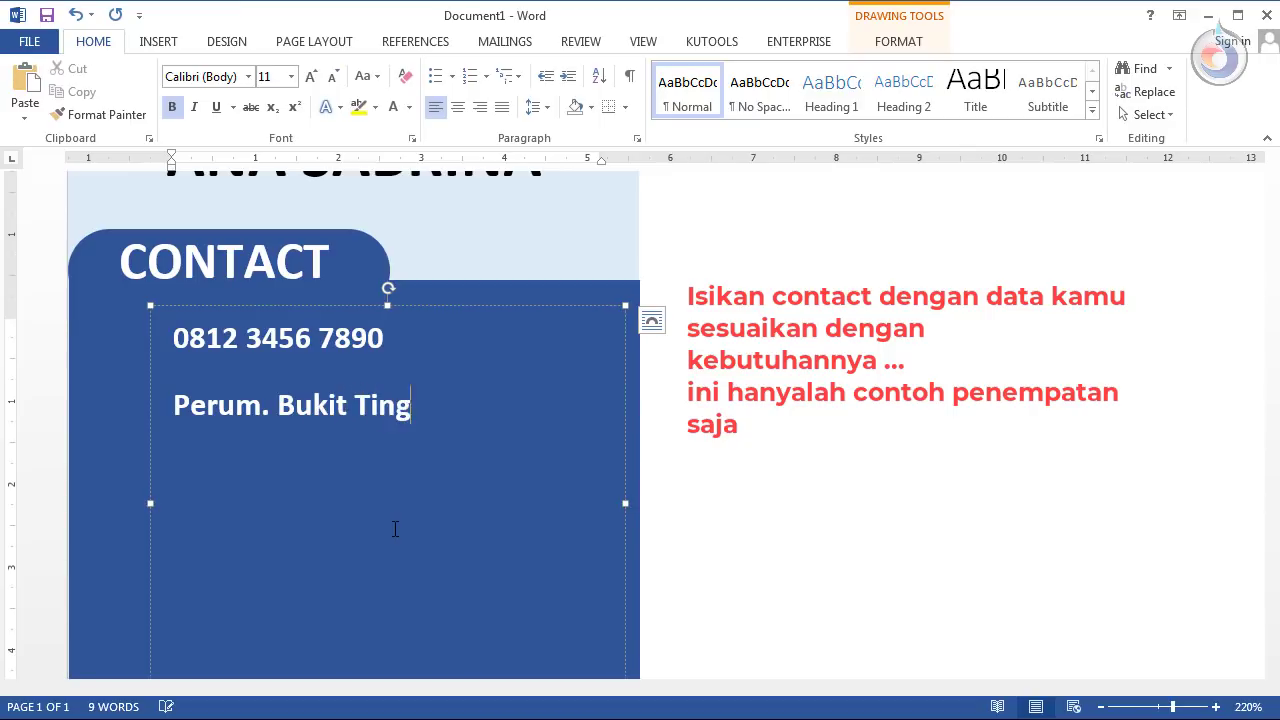
{"action": "key", "text": "Return"}
{"action": "key", "text": "Return"}
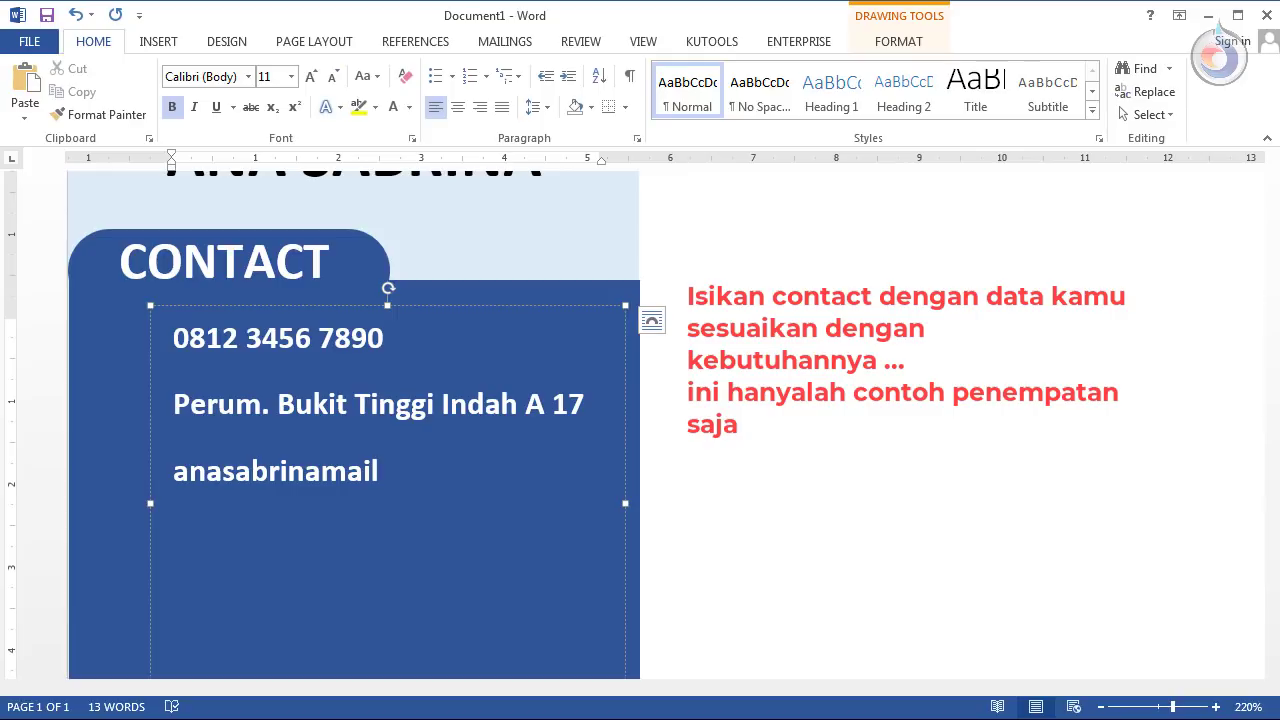
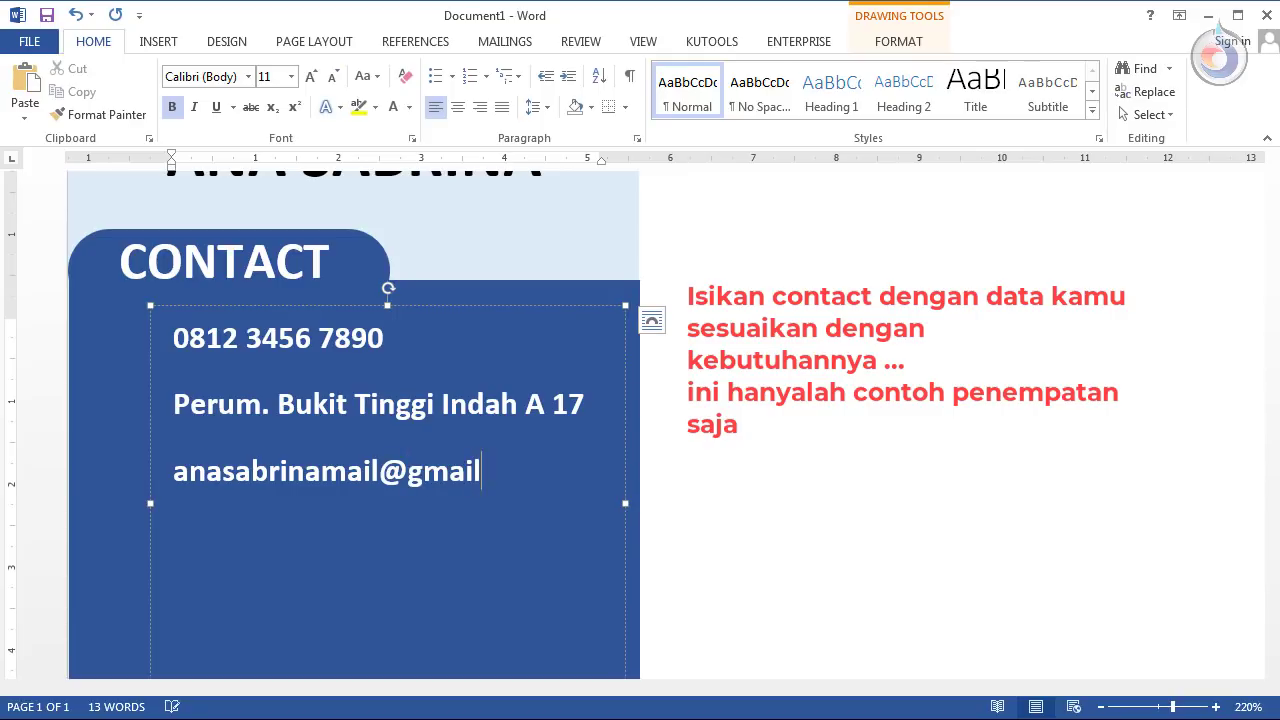
{"action": "key", "text": "Return"}
{"action": "key", "text": "Return"}
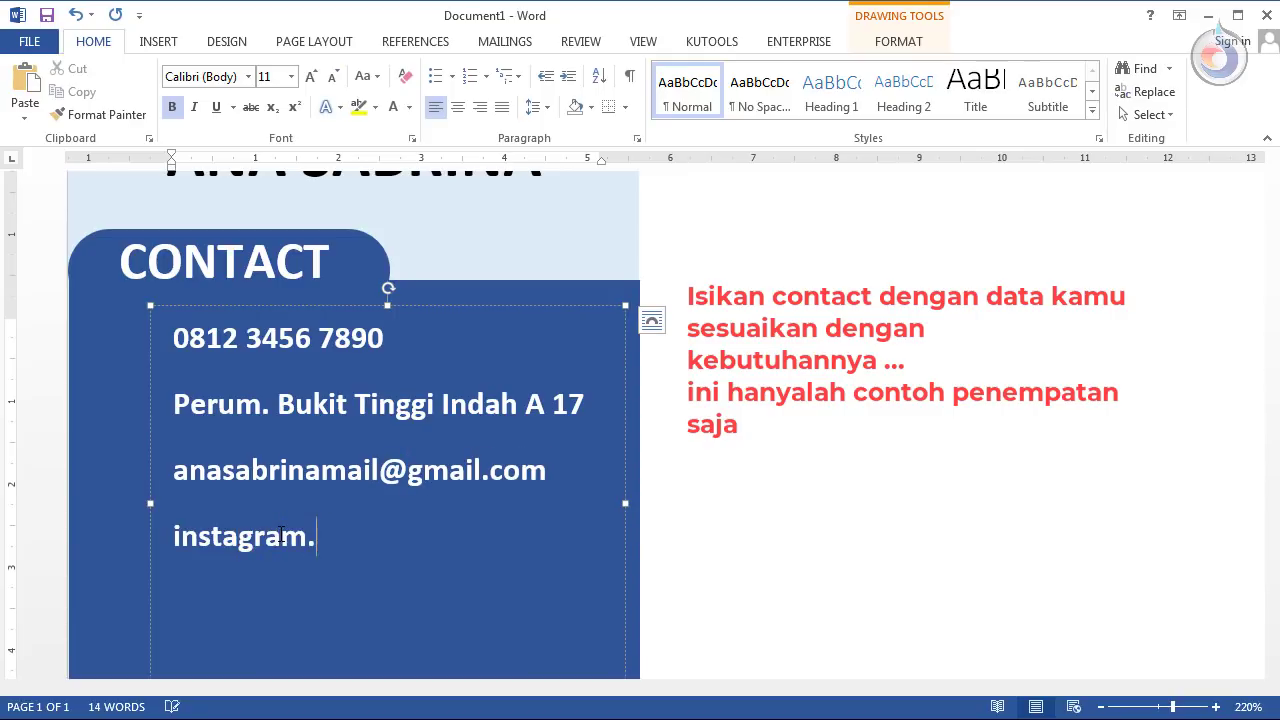
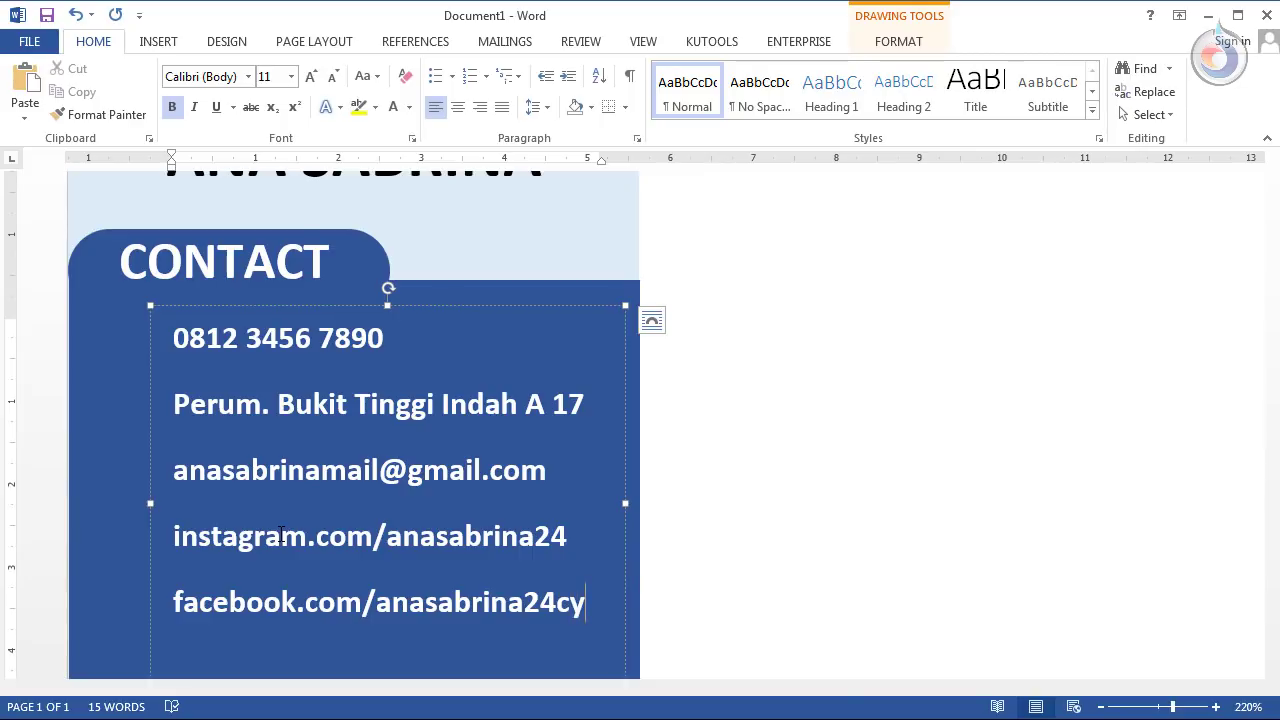
Step: Nudge the contact details text box slightly down within the block
{"action": "scroll", "coordinate": [282, 535], "scroll_direction": "up", "scroll_amount": 3}
{"action": "left_click", "coordinate": [324, 411]}
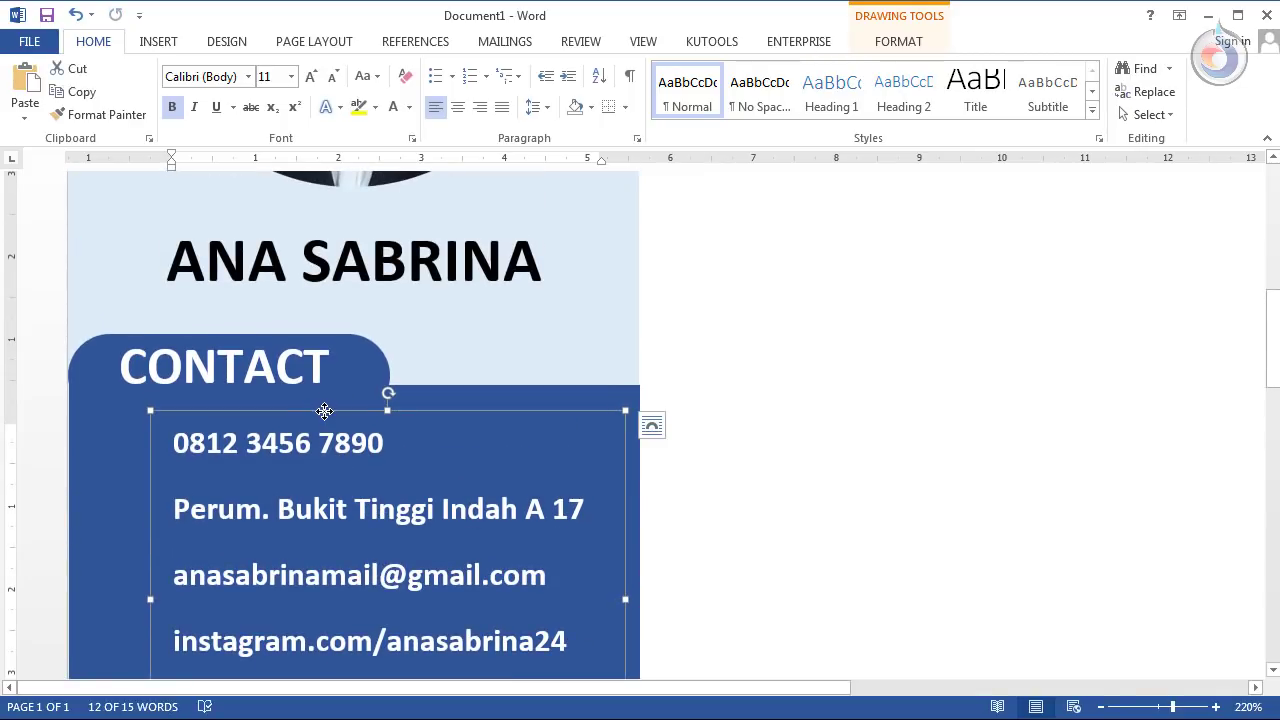
{"action": "left_click_drag", "start_coordinate": [324, 411], "coordinate": [324, 419]}
{"action": "scroll", "coordinate": [555, 398], "scroll_direction": "down", "scroll_amount": 5}
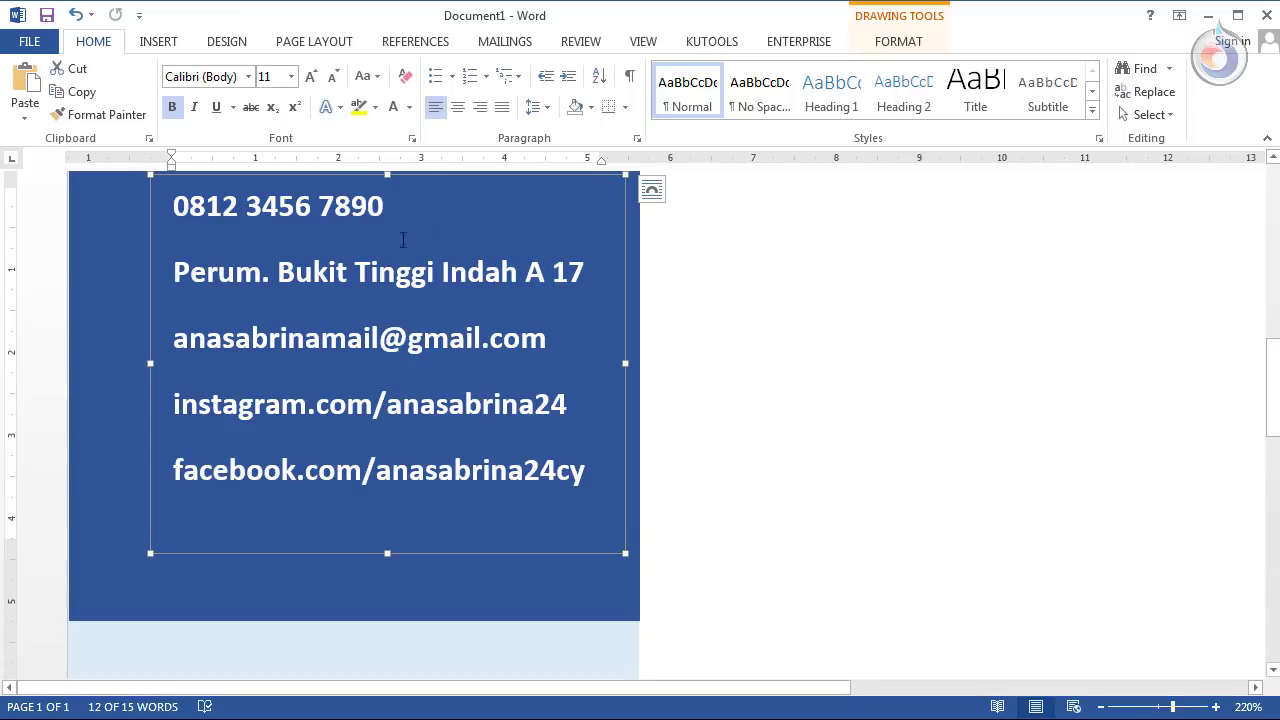
{"action": "scroll", "coordinate": [152, 317], "scroll_direction": "up", "scroll_amount": 2}
{"action": "scroll", "coordinate": [251, 313], "scroll_direction": "down", "scroll_amount": 1}
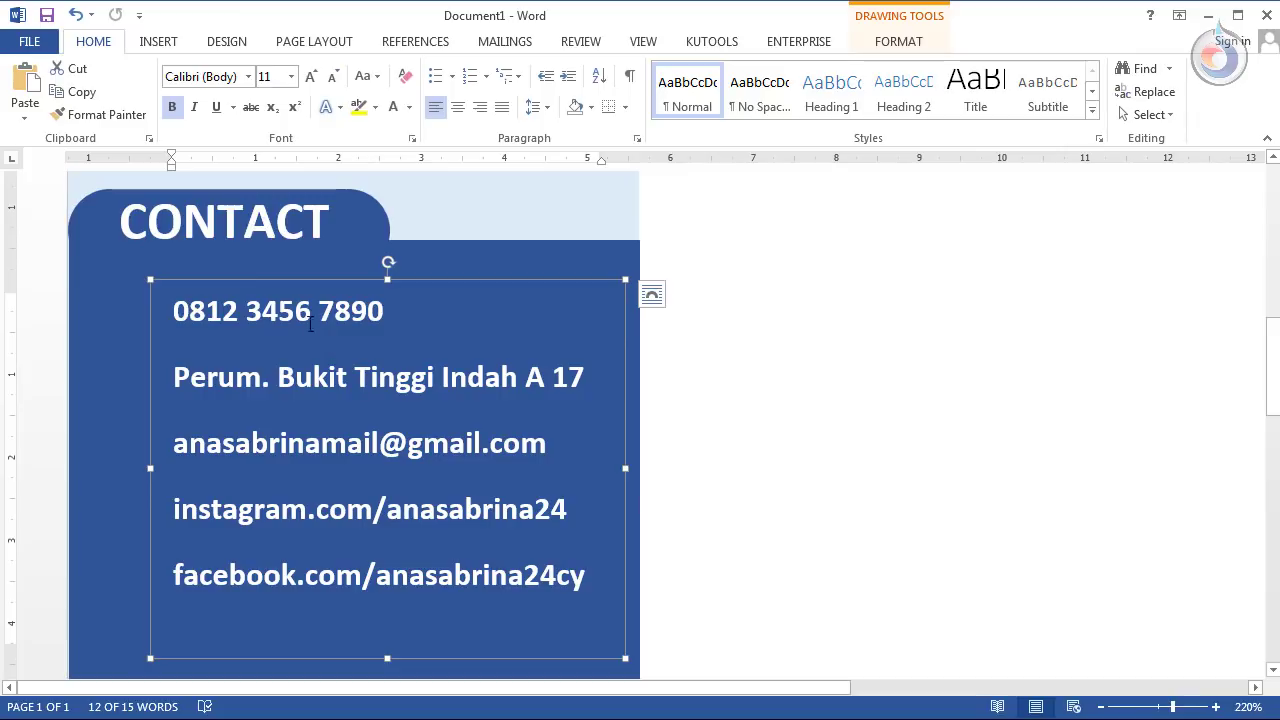
Step: Insert the phone icon in front of text at the photo's upper right
{"action": "left_click", "coordinate": [155, 46]}
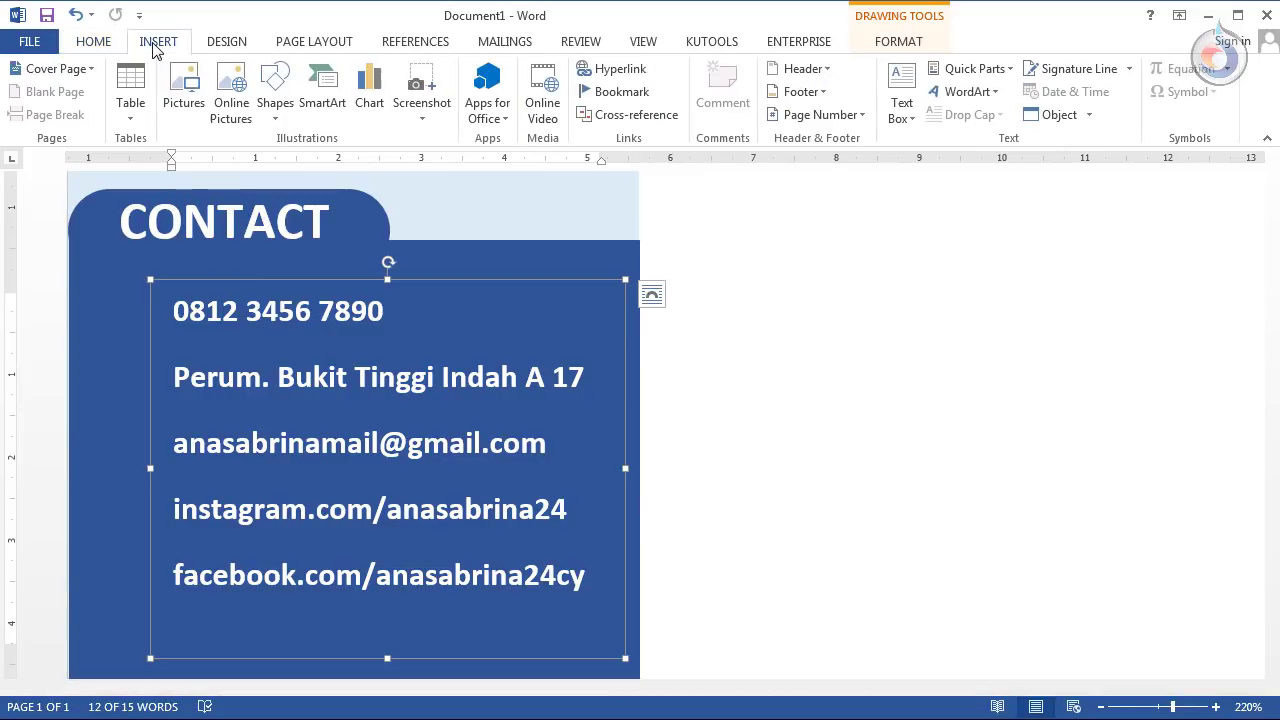
{"action": "left_click", "coordinate": [412, 251]}
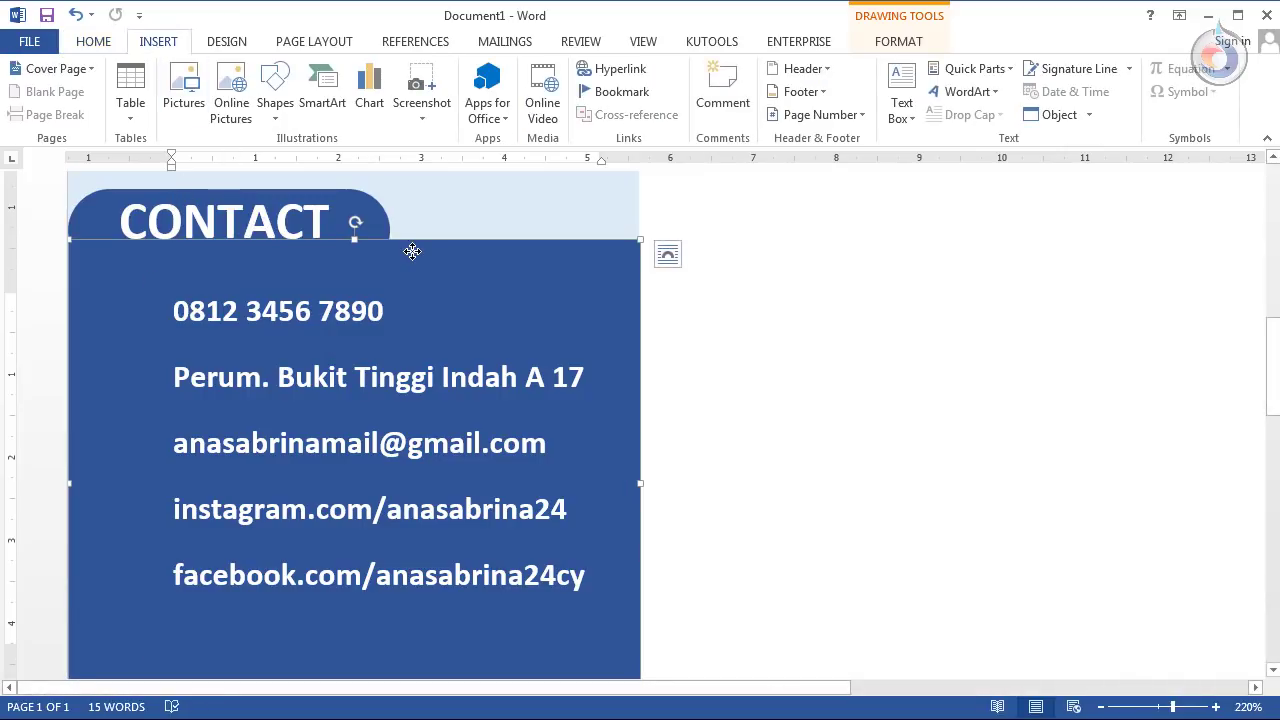
{"action": "left_click", "coordinate": [184, 100]}
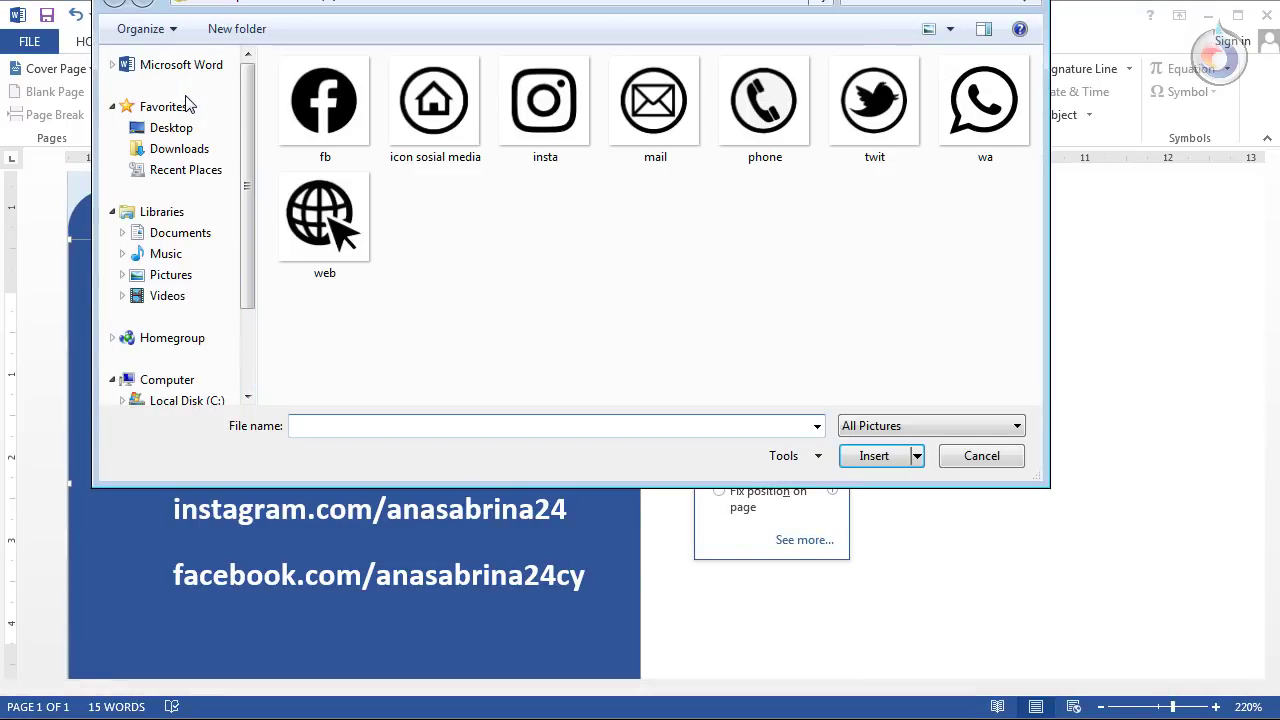
{"action": "left_click", "coordinate": [742, 112]}
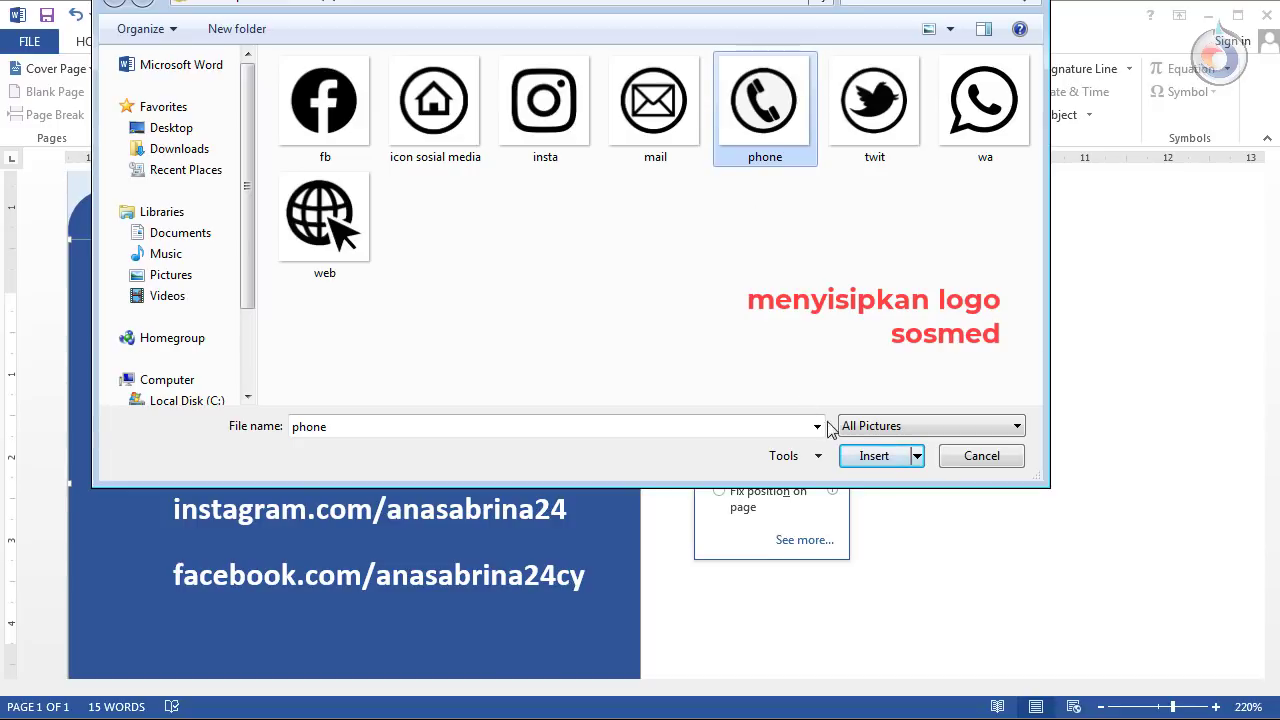
{"action": "left_click", "coordinate": [872, 456]}
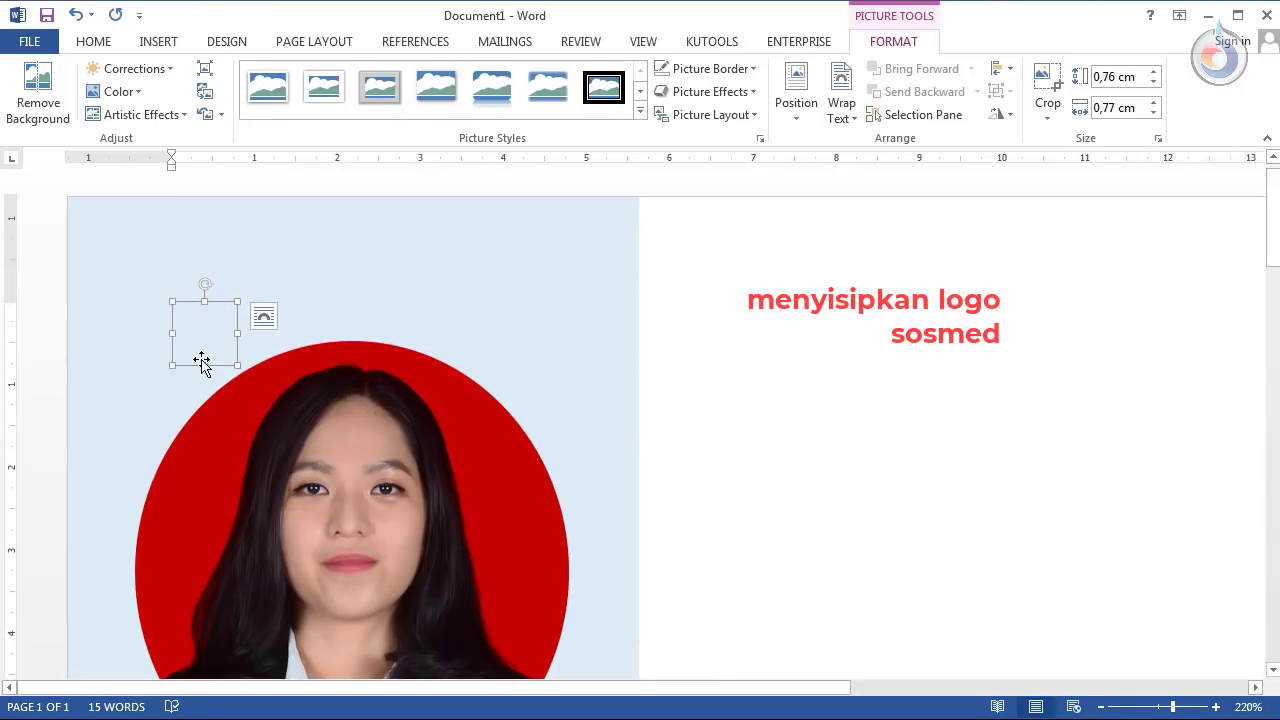
{"action": "left_click", "coordinate": [263, 318]}
{"action": "left_click", "coordinate": [417, 495]}
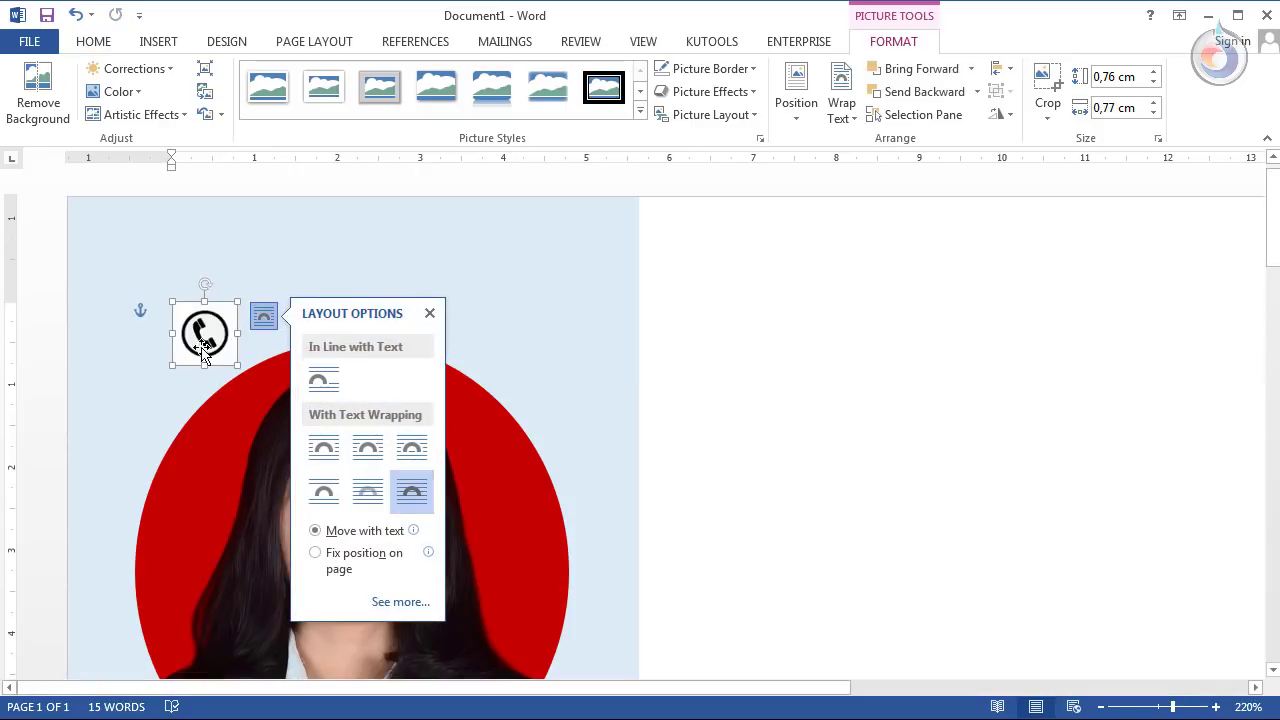
{"action": "left_click_drag", "start_coordinate": [201, 337], "coordinate": [532, 314]}
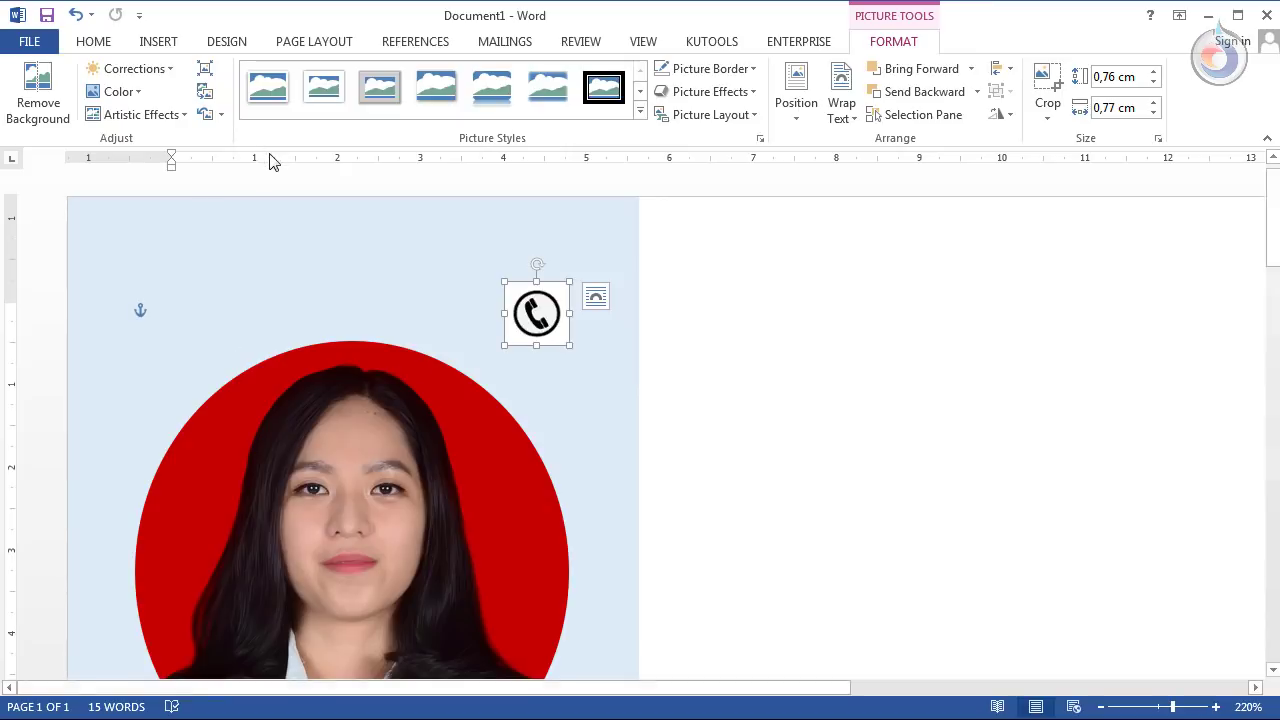
Step: Insert the fb icon in front of text just below the phone icon
{"action": "left_click", "coordinate": [158, 41]}
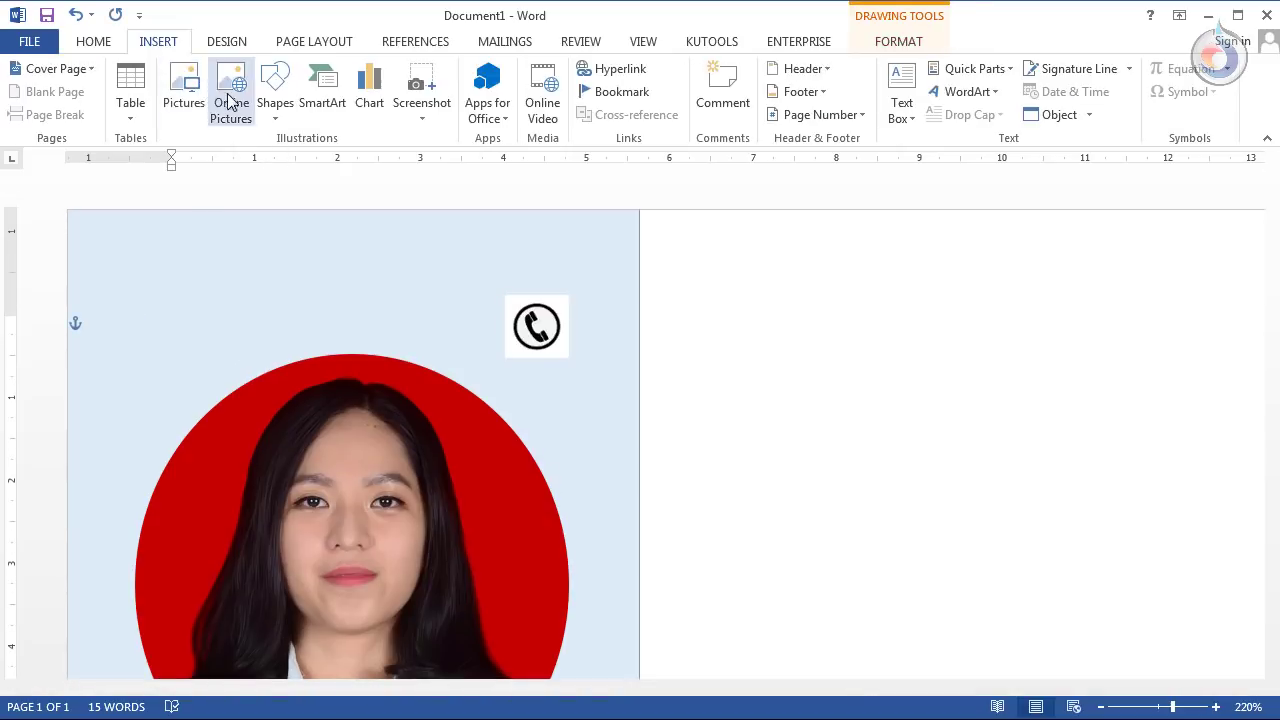
{"action": "left_click", "coordinate": [183, 88]}
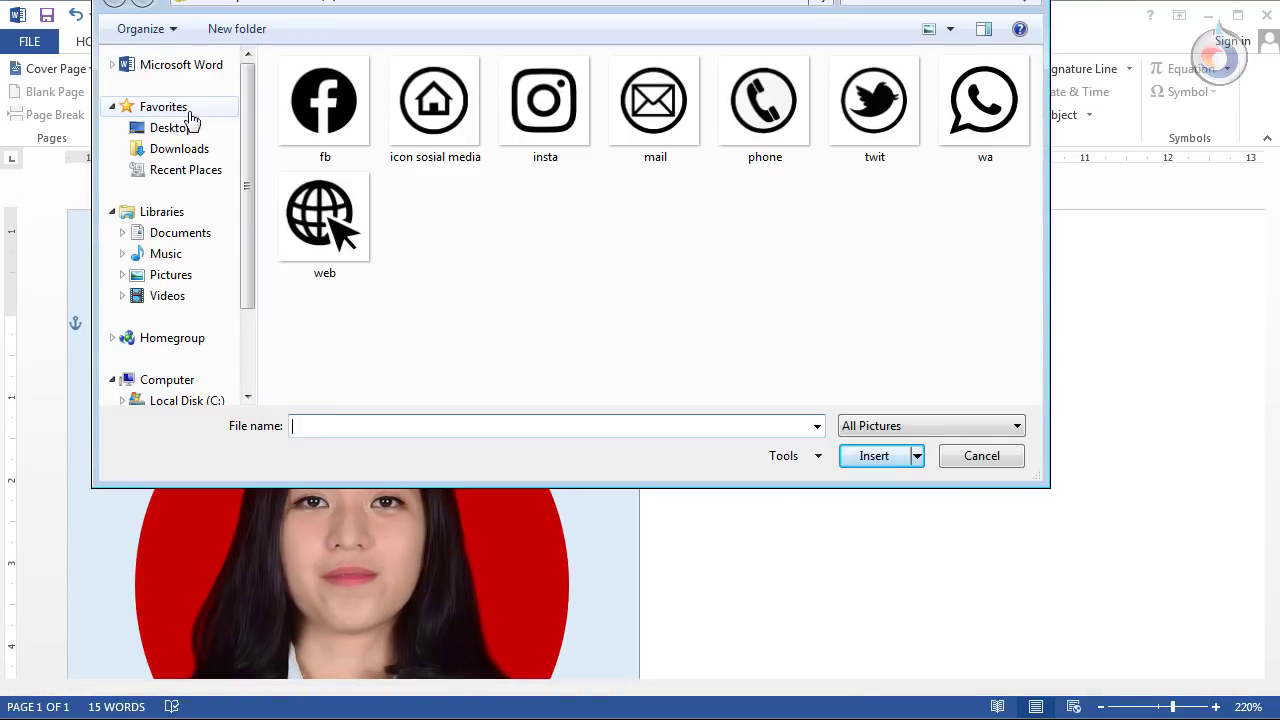
{"action": "double_click", "coordinate": [340, 133]}
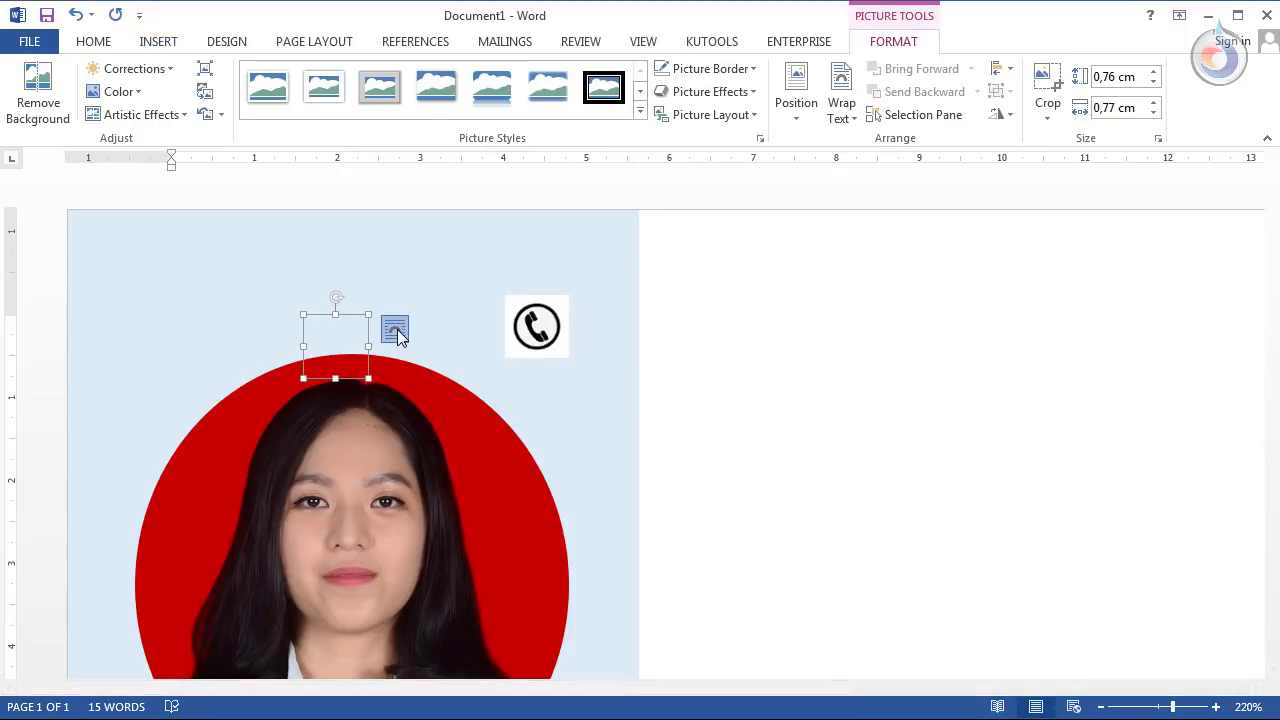
{"action": "left_click", "coordinate": [395, 329]}
{"action": "left_click", "coordinate": [543, 505]}
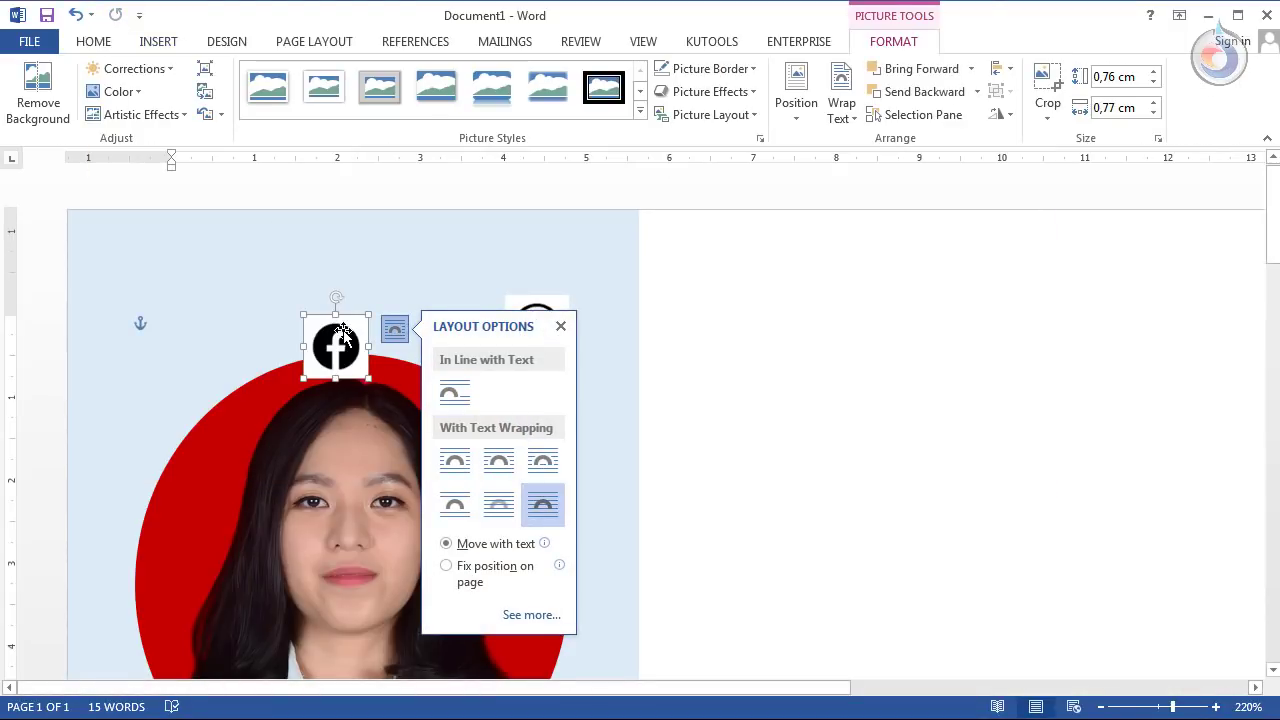
{"action": "left_click_drag", "start_coordinate": [346, 332], "coordinate": [547, 383]}
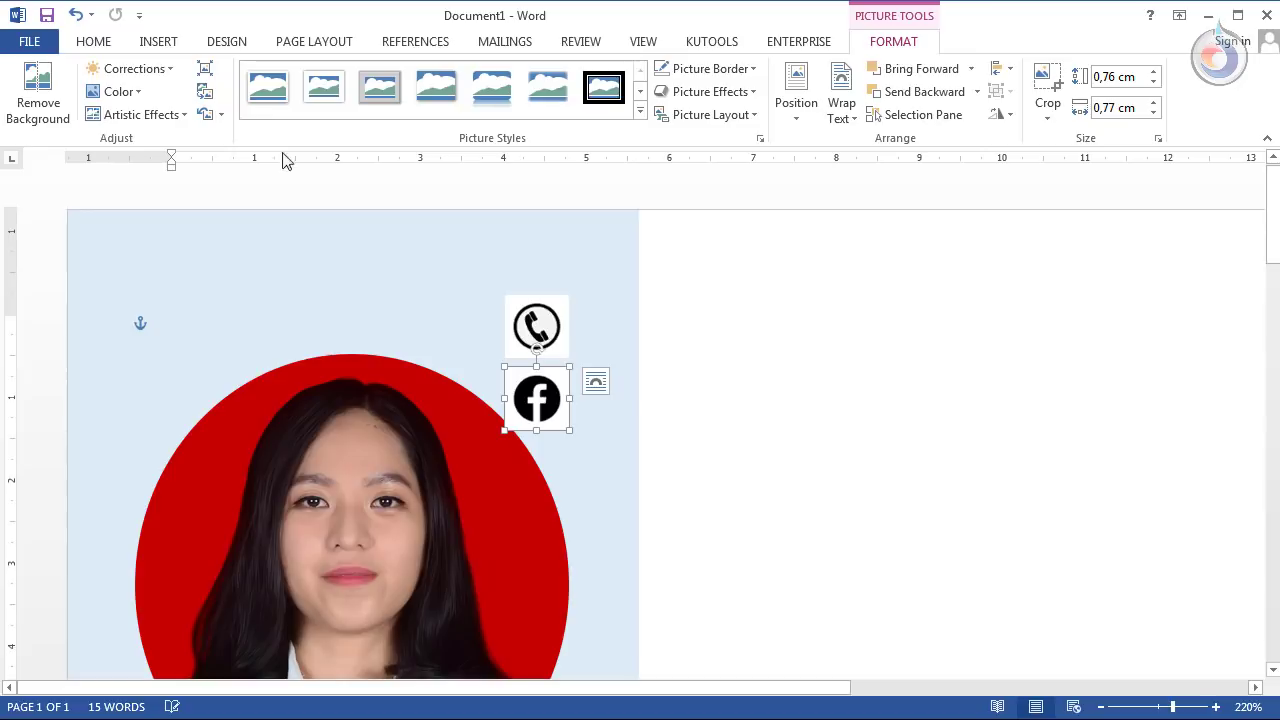
Step: Insert the house icon in front of text below the Facebook icon
{"action": "left_click", "coordinate": [161, 41]}
{"action": "left_click", "coordinate": [175, 88]}
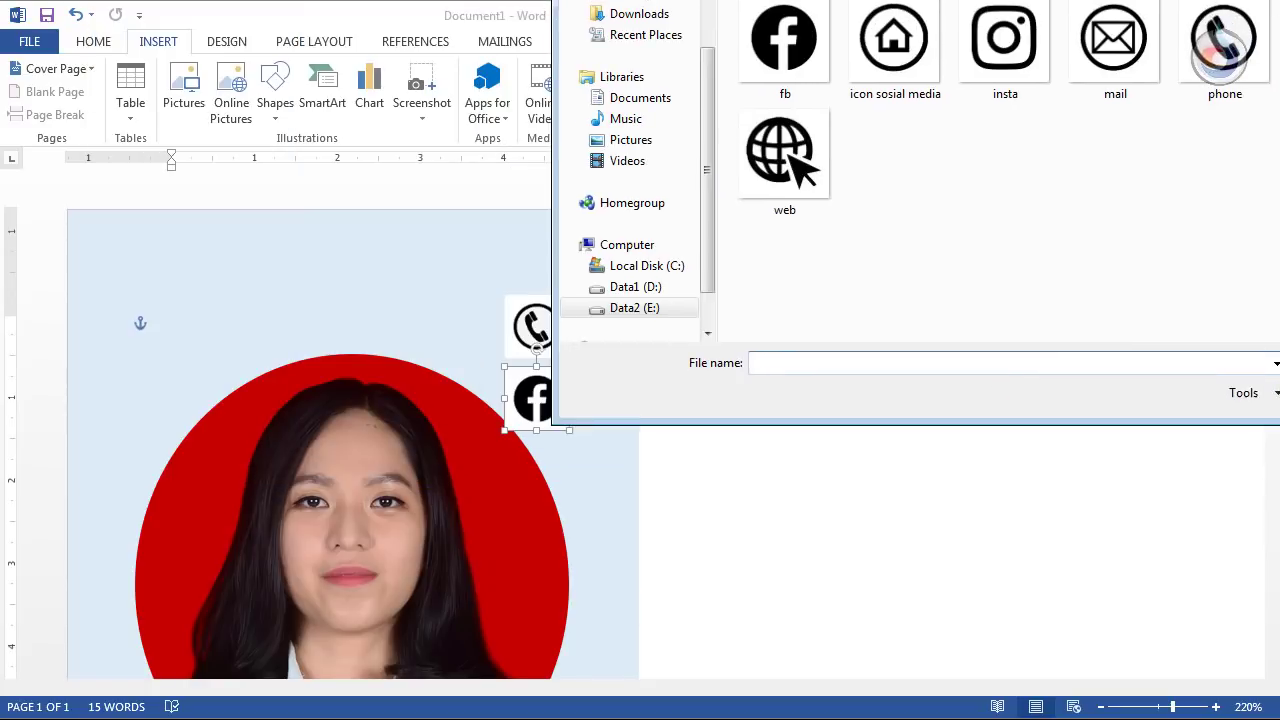
{"action": "mouse_move", "coordinate": [570, 2]}
{"action": "left_mouse_down"}
{"action": "mouse_move", "coordinate": [682, 0]}
{"action": "mouse_move", "coordinate": [567, 0]}
{"action": "left_mouse_up"}
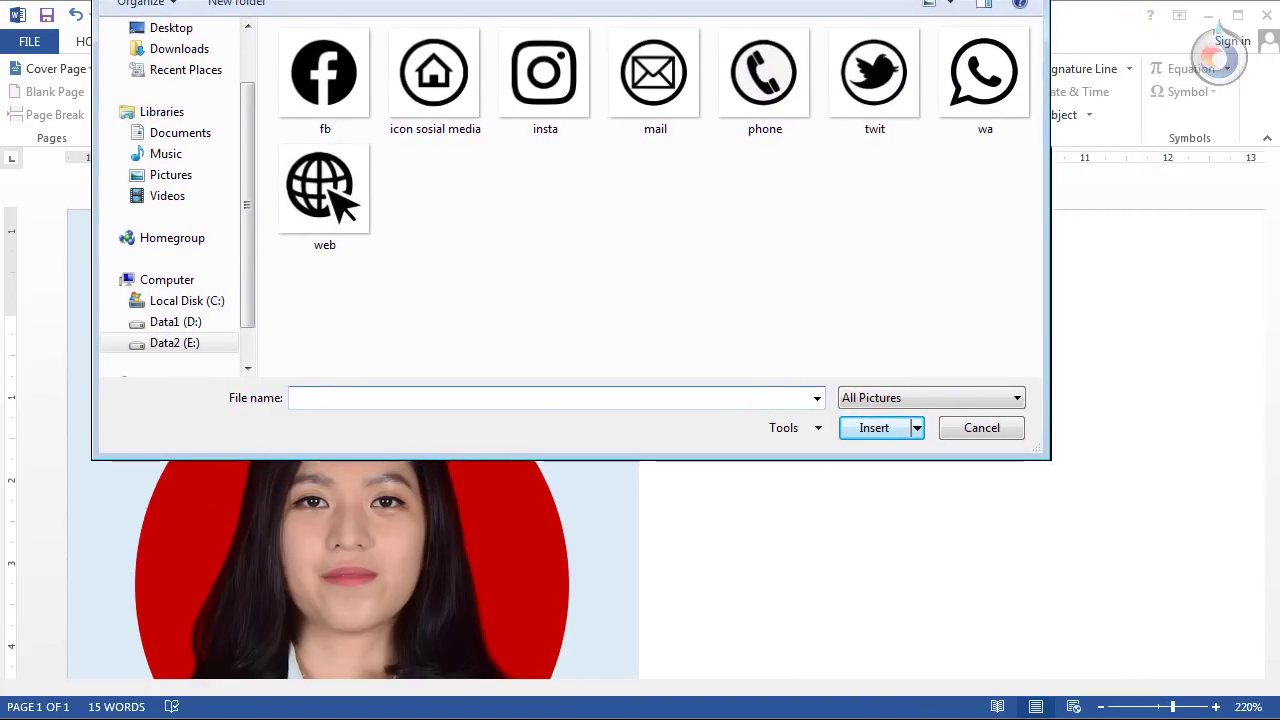
{"action": "left_click", "coordinate": [402, 95]}
{"action": "left_click", "coordinate": [872, 432]}
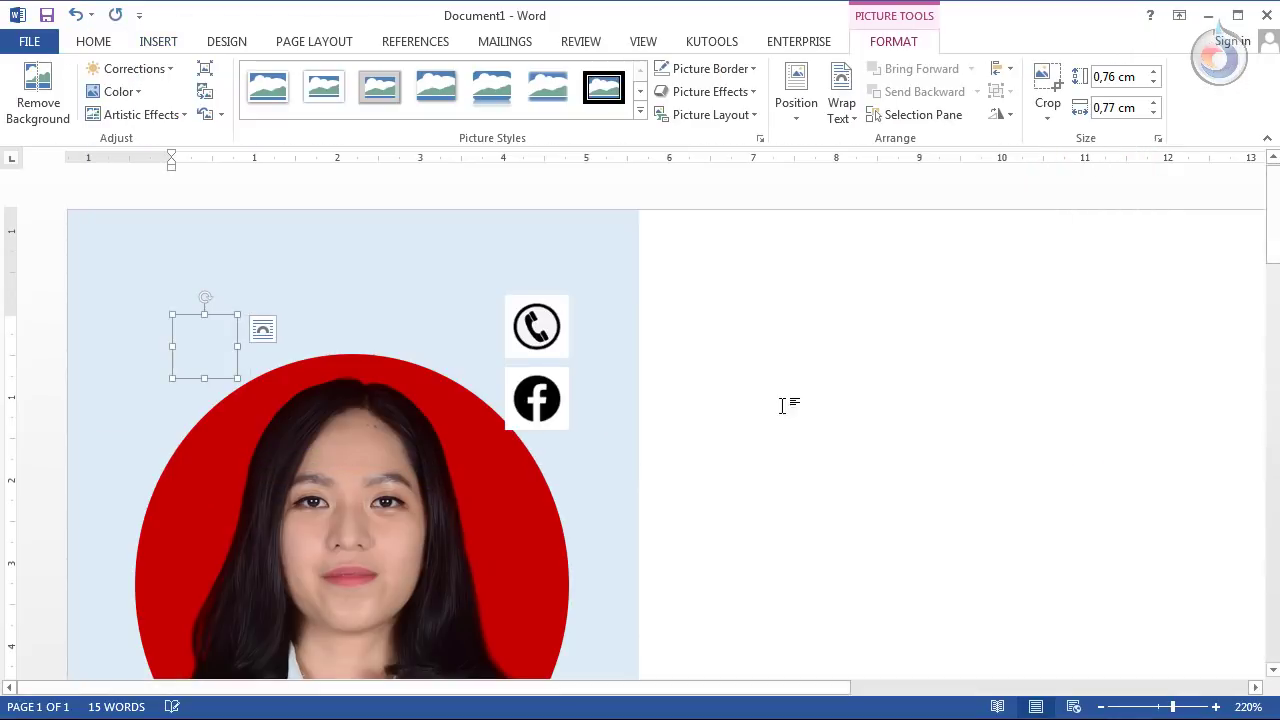
{"action": "left_click", "coordinate": [264, 332]}
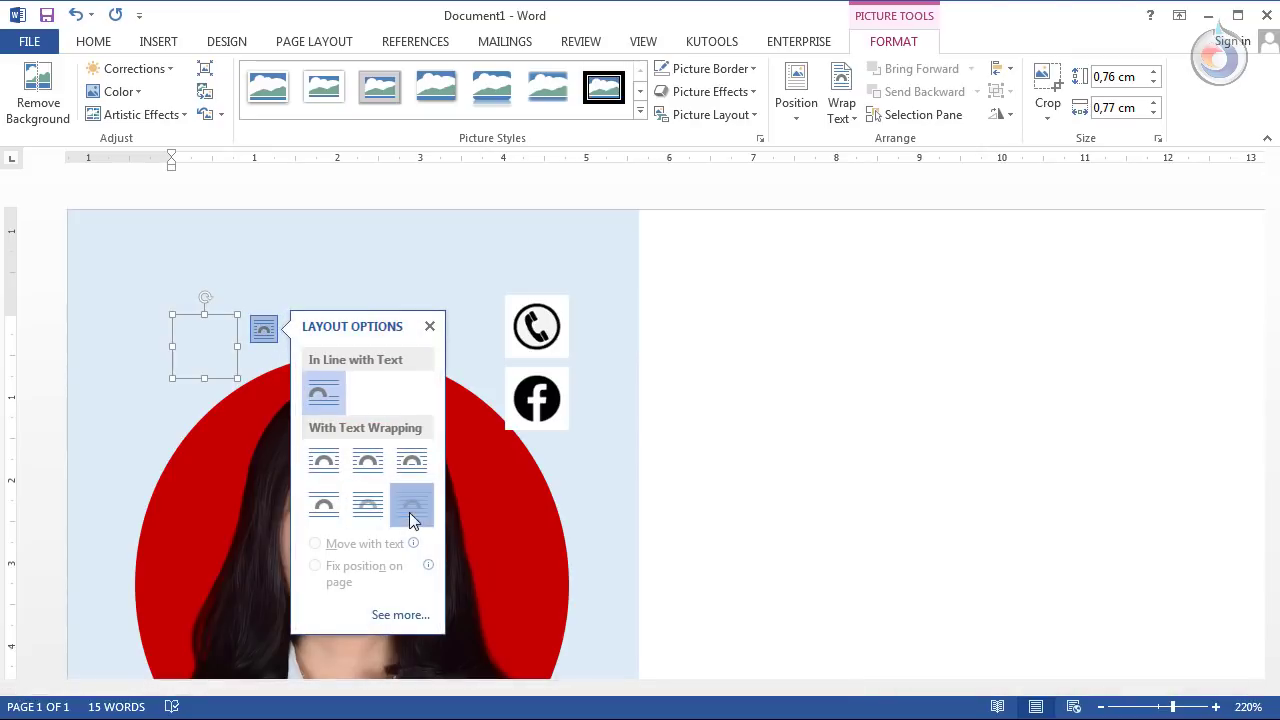
{"action": "left_click", "coordinate": [411, 503]}
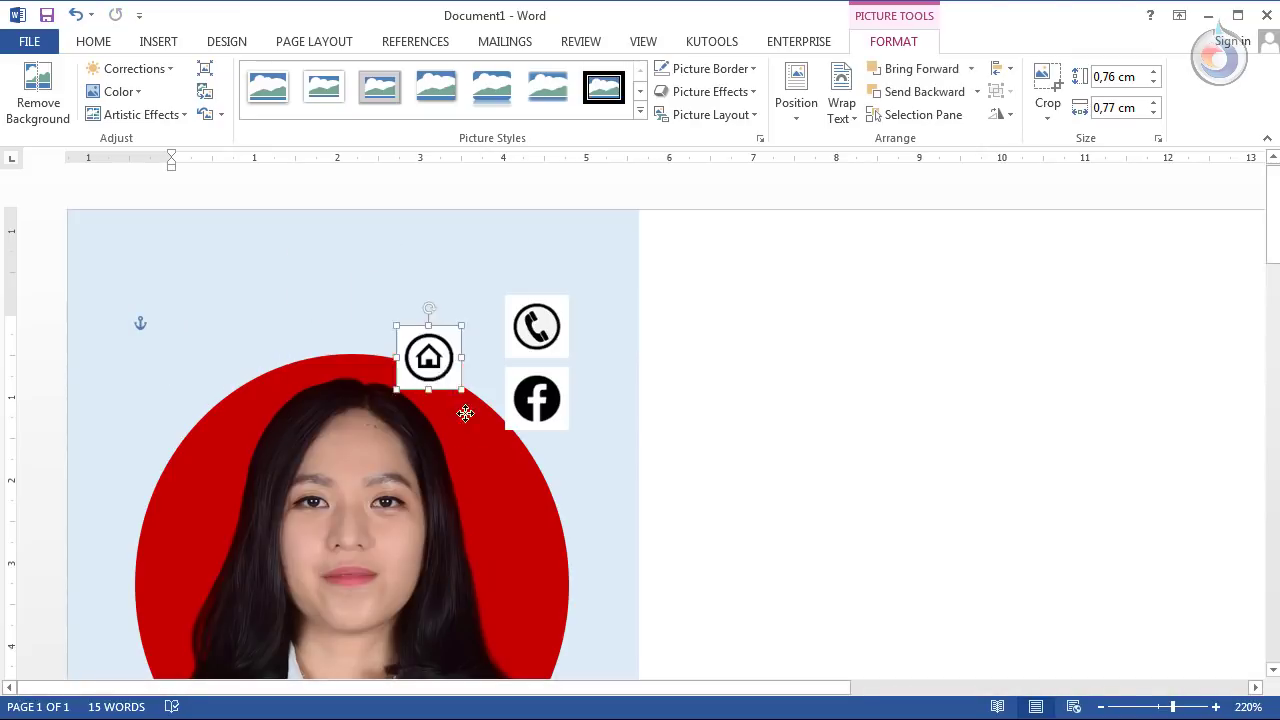
{"action": "left_click_drag", "start_coordinate": [205, 346], "coordinate": [547, 479]}
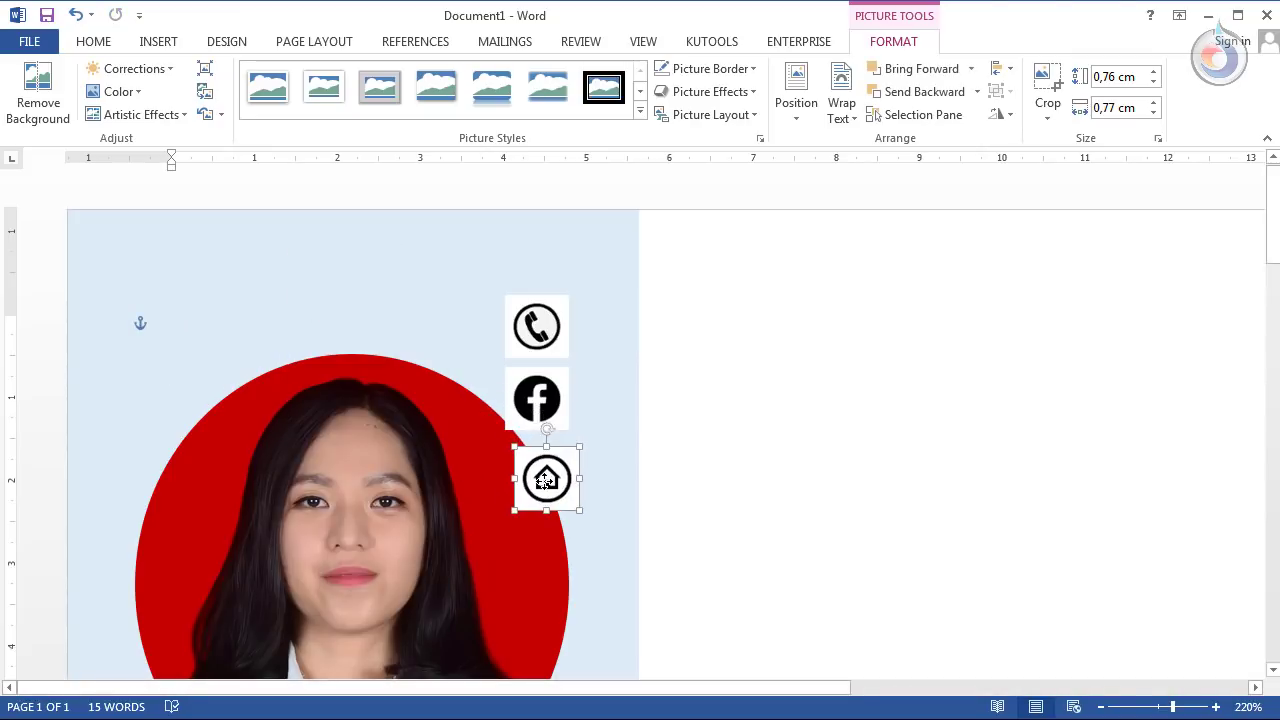
Step: Insert the insta icon and place it below the house icon
{"action": "left_click", "coordinate": [158, 41]}
{"action": "left_click", "coordinate": [184, 85]}
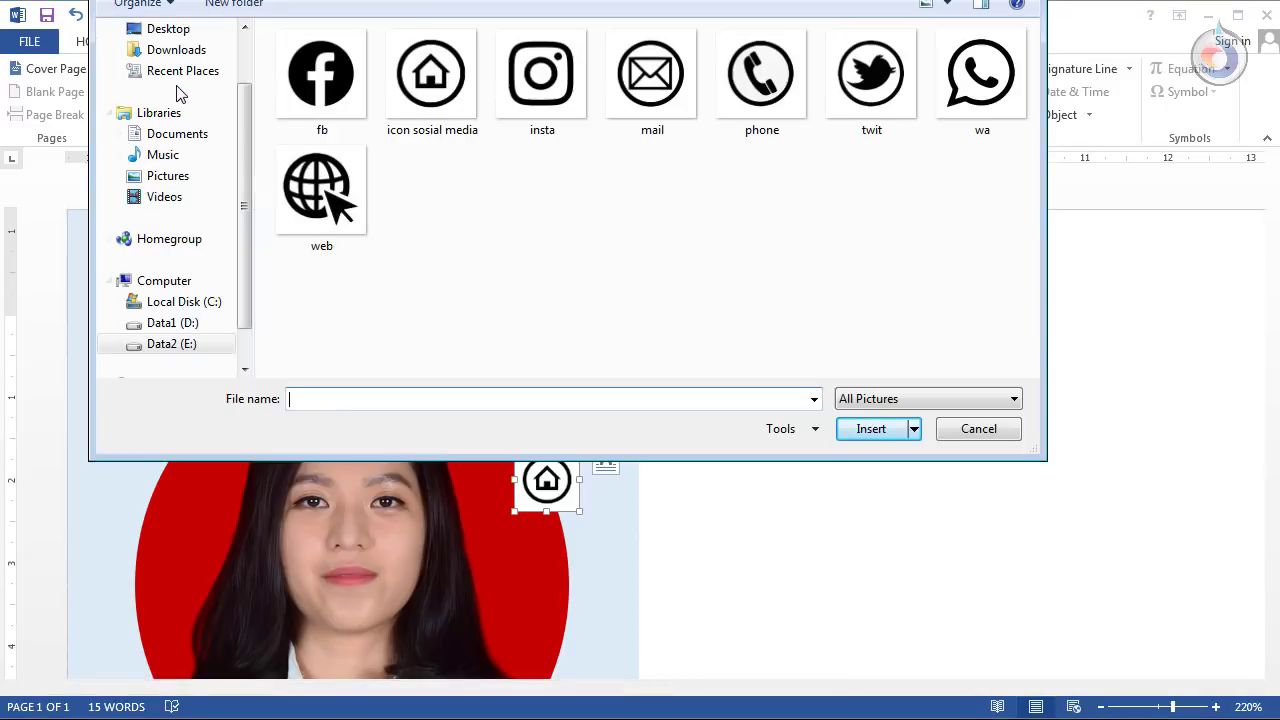
{"action": "left_click", "coordinate": [518, 98]}
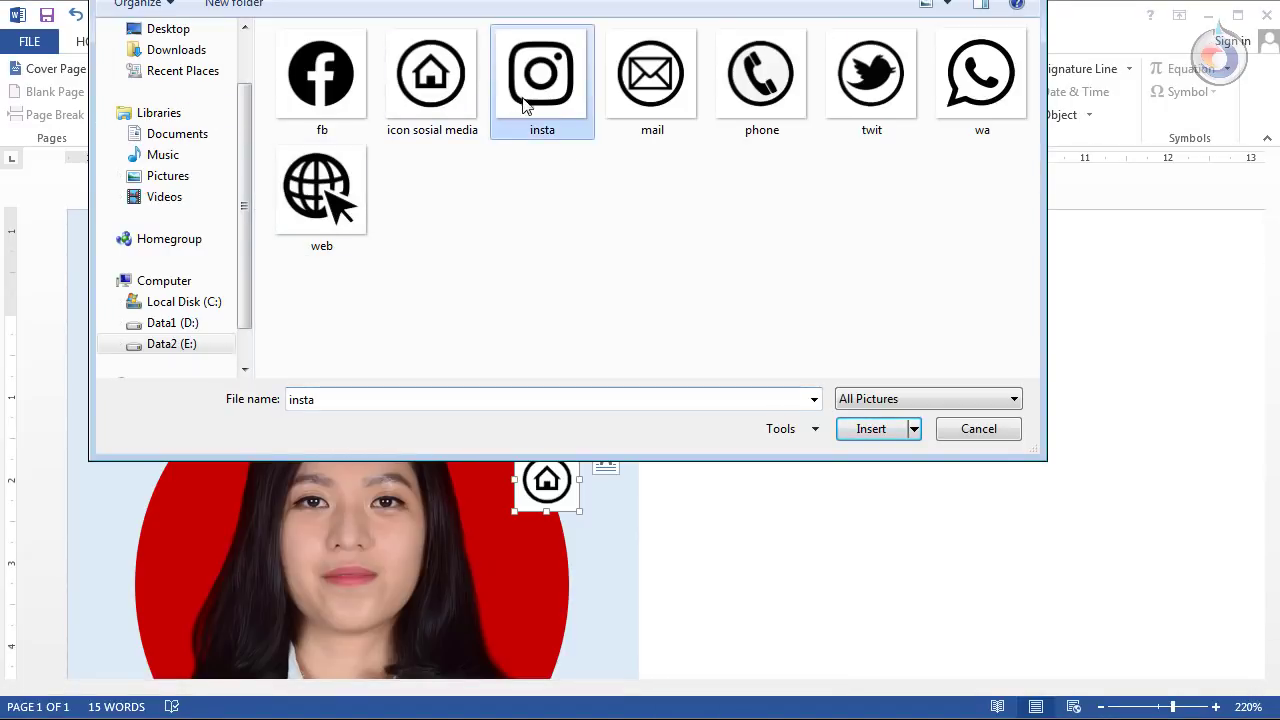
{"action": "left_click", "coordinate": [881, 434]}
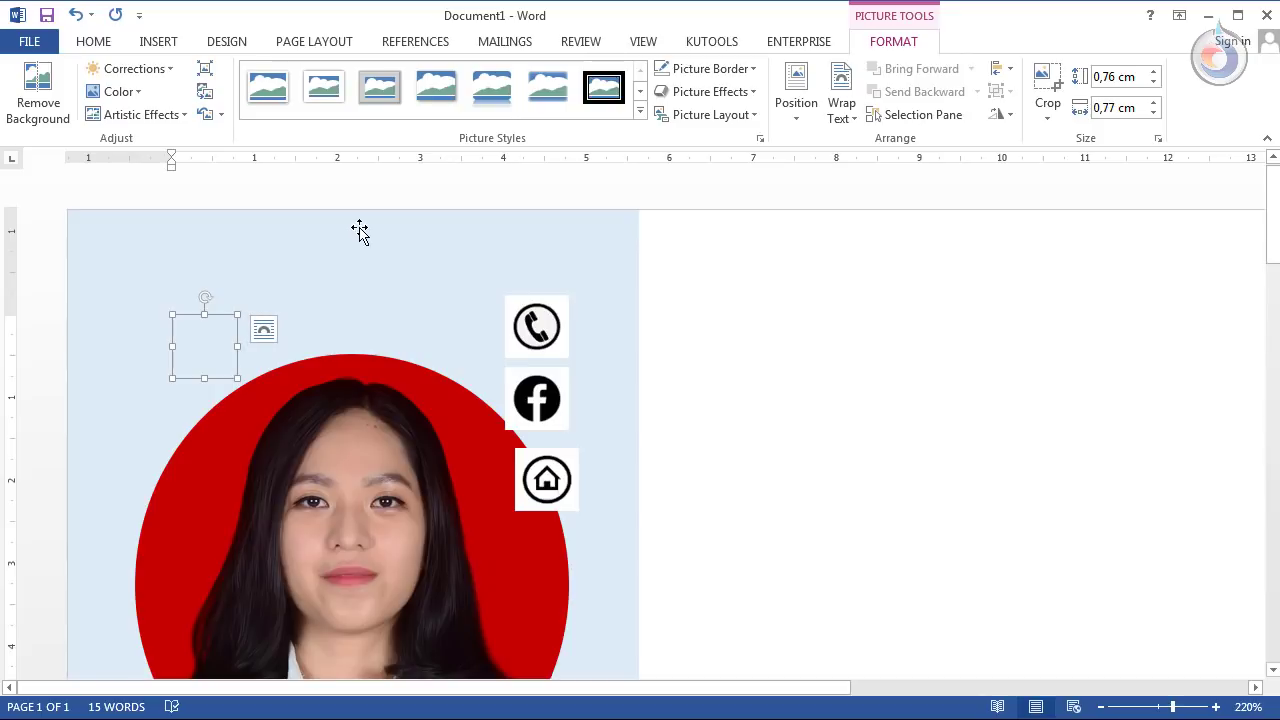
{"action": "left_click", "coordinate": [263, 322]}
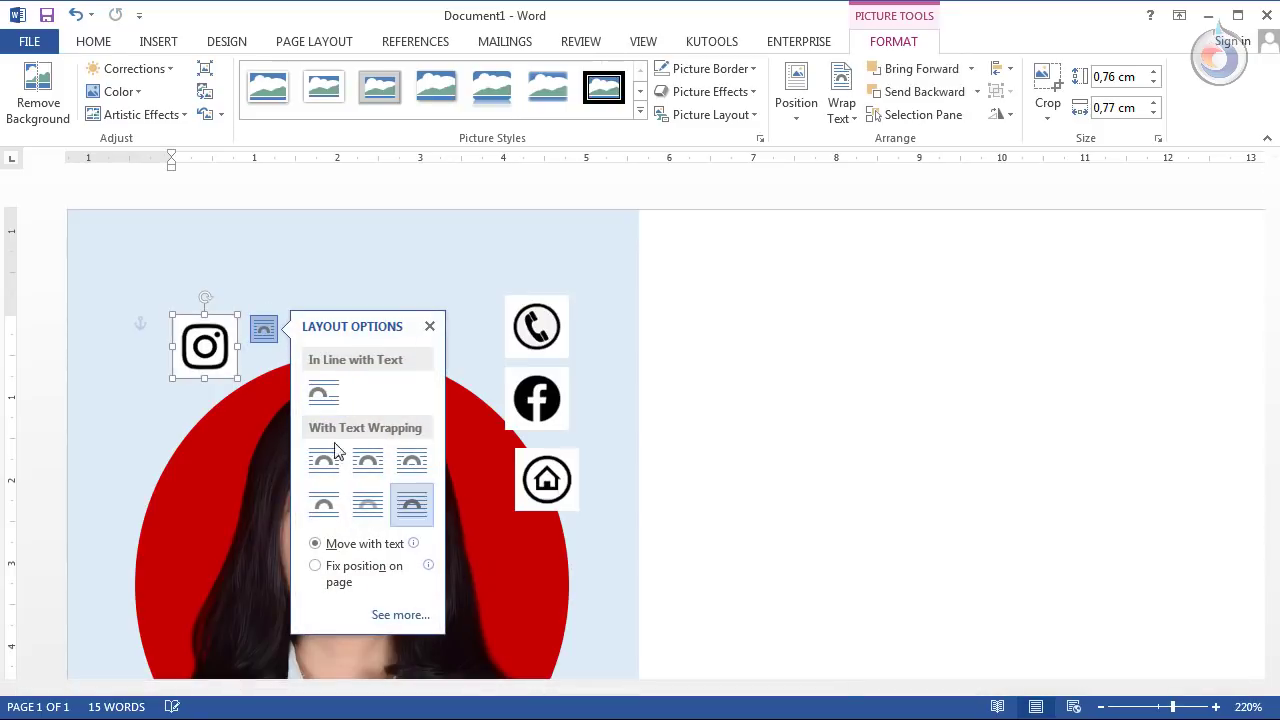
{"action": "left_click_drag", "start_coordinate": [204, 352], "coordinate": [546, 576]}
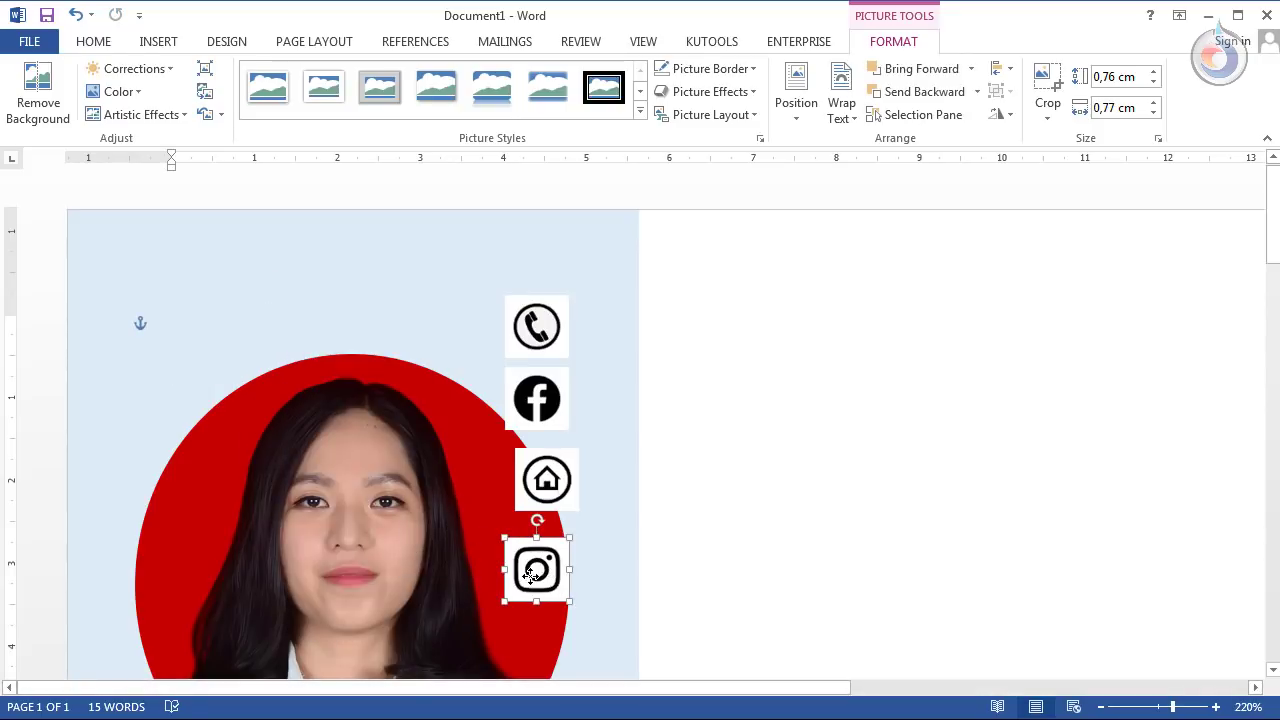
Step: Insert the mail icon and set it to float in front of text
{"action": "left_click", "coordinate": [161, 41]}
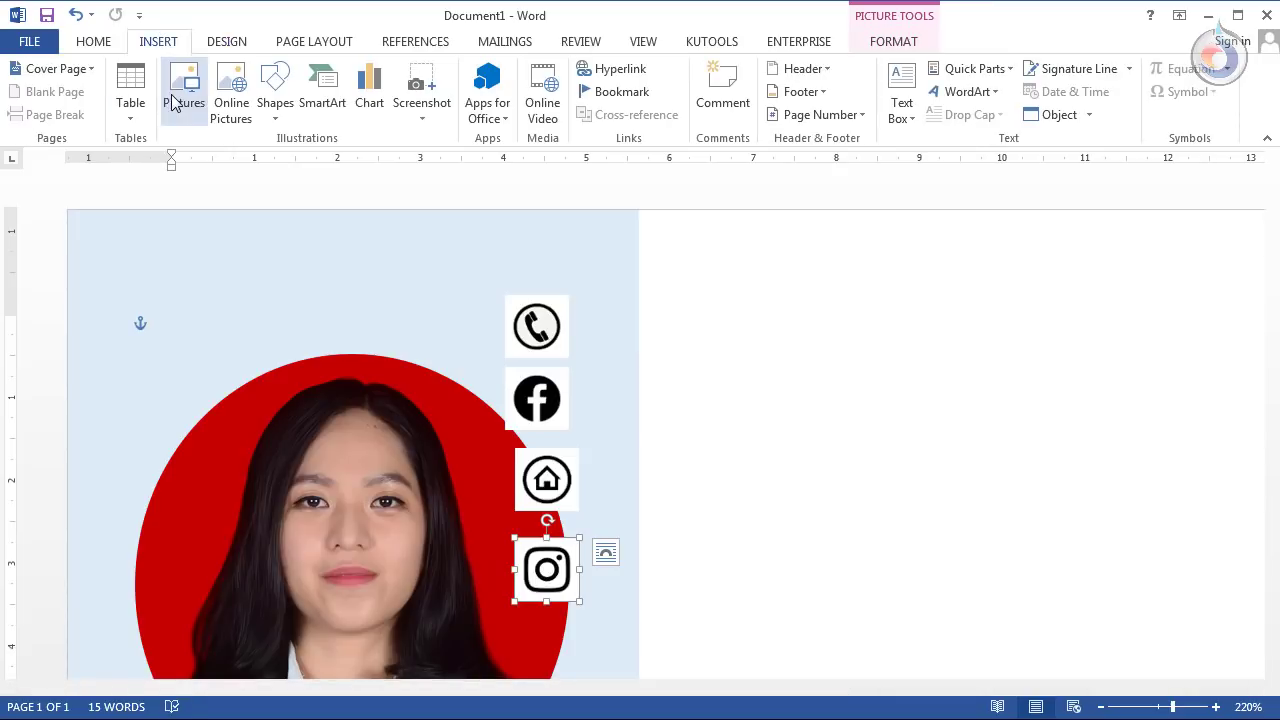
{"action": "left_click", "coordinate": [179, 88]}
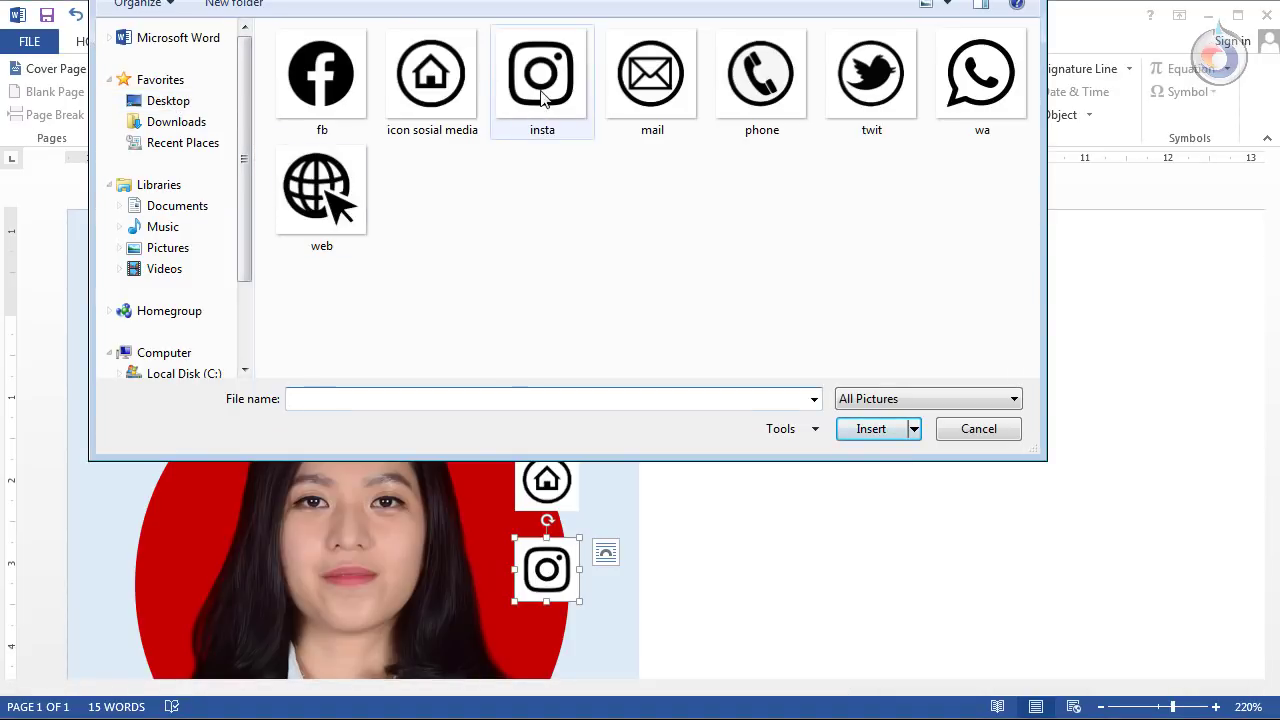
{"action": "left_click", "coordinate": [656, 103]}
{"action": "left_click", "coordinate": [860, 431]}
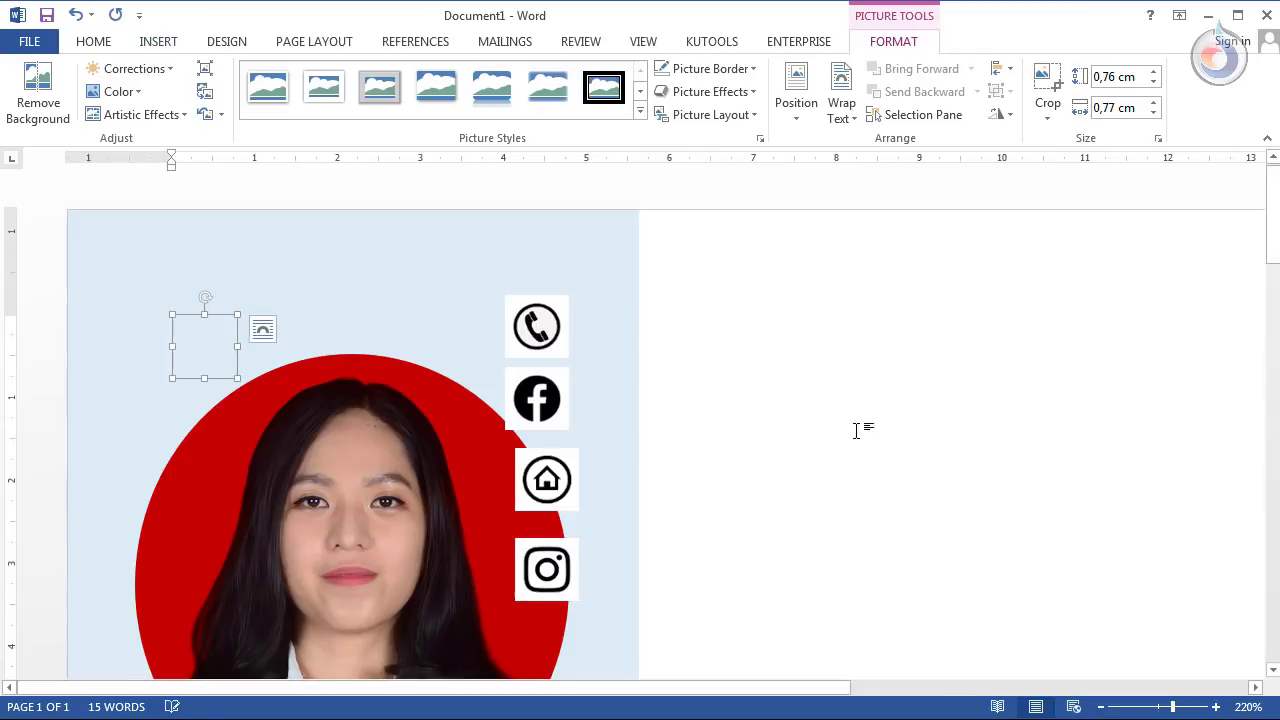
{"action": "left_click", "coordinate": [264, 330]}
{"action": "left_click", "coordinate": [408, 509]}
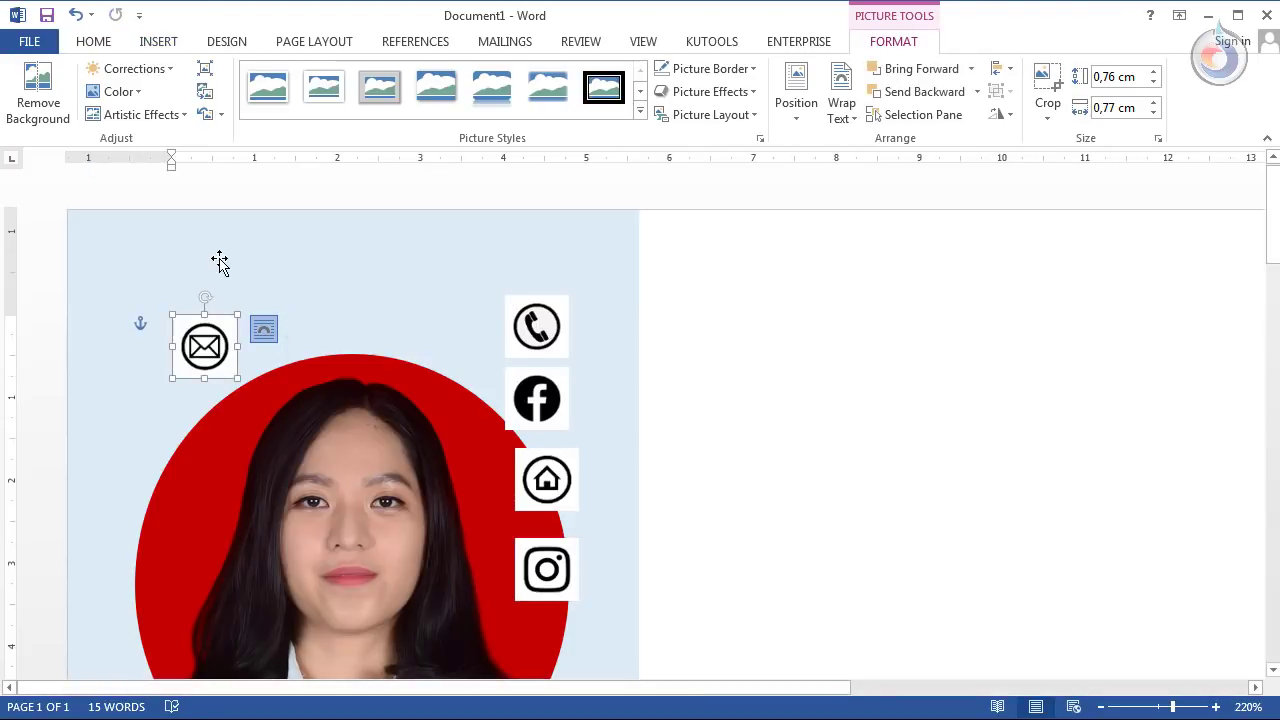
{"action": "left_click", "coordinate": [171, 354]}
{"action": "scroll", "coordinate": [177, 357], "scroll_direction": "down", "scroll_amount": 2}
{"action": "scroll", "coordinate": [177, 357], "scroll_direction": "down", "scroll_amount": 4, "text": "ctrl"}
{"action": "scroll", "coordinate": [191, 363], "scroll_direction": "down", "scroll_amount": 3}
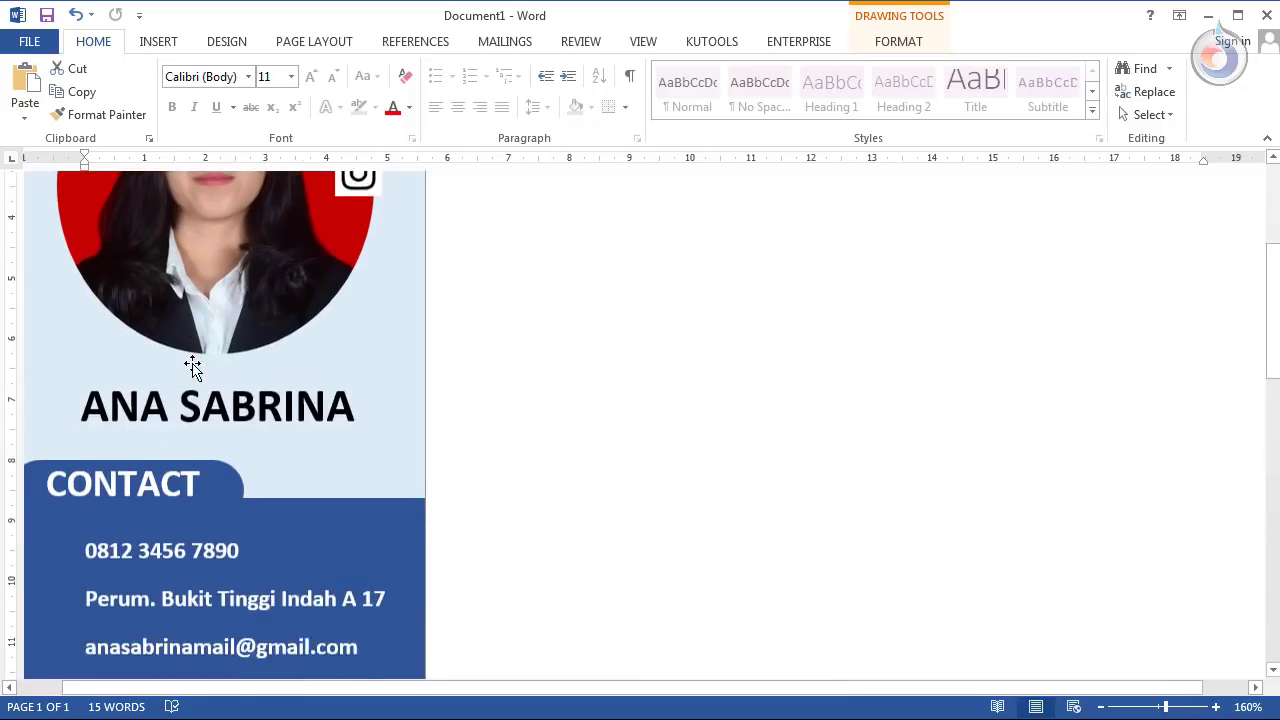
{"action": "scroll", "coordinate": [191, 363], "scroll_direction": "up", "scroll_amount": 1}
{"action": "scroll", "coordinate": [193, 366], "scroll_direction": "up", "scroll_amount": 2}
{"action": "scroll", "coordinate": [193, 366], "scroll_direction": "down", "scroll_amount": 3}
{"action": "scroll", "coordinate": [193, 366], "scroll_direction": "down", "scroll_amount": 3}
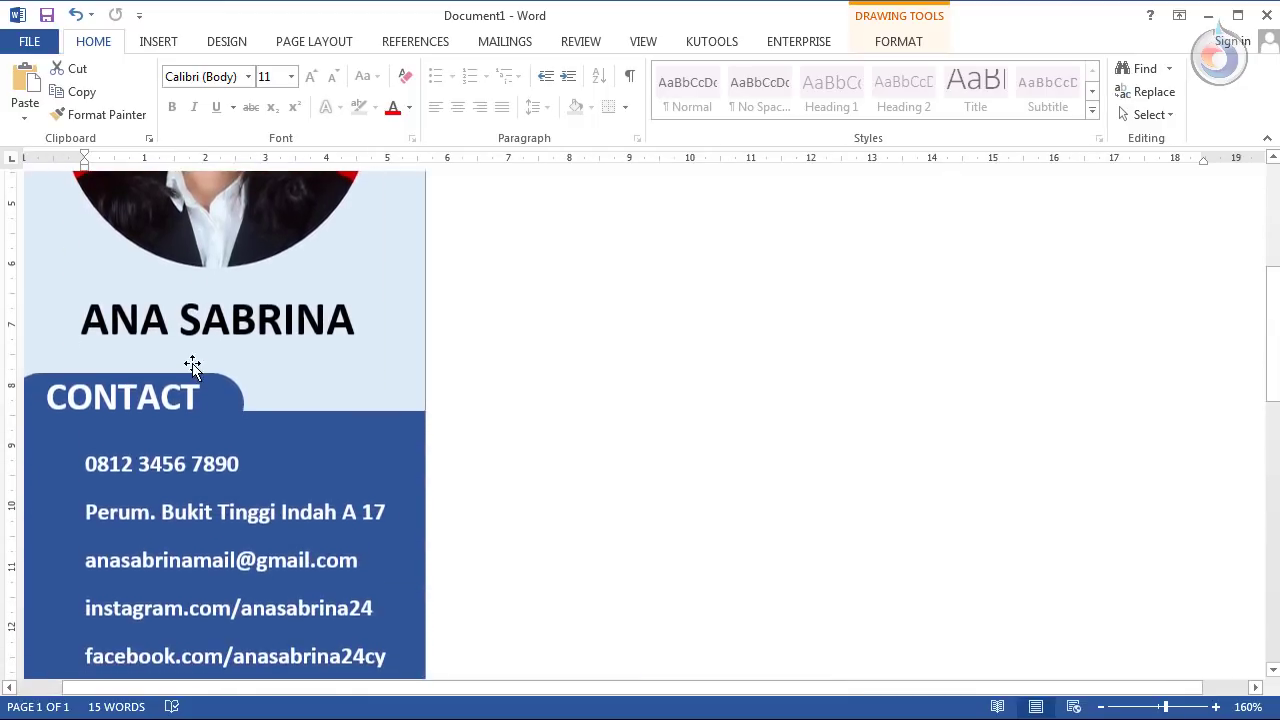
{"action": "scroll", "coordinate": [191, 363], "scroll_direction": "down", "scroll_amount": 4, "text": "ctrl"}
{"action": "scroll", "coordinate": [221, 330], "scroll_direction": "up", "scroll_amount": 2}
{"action": "scroll", "coordinate": [221, 330], "scroll_direction": "up", "scroll_amount": 1}
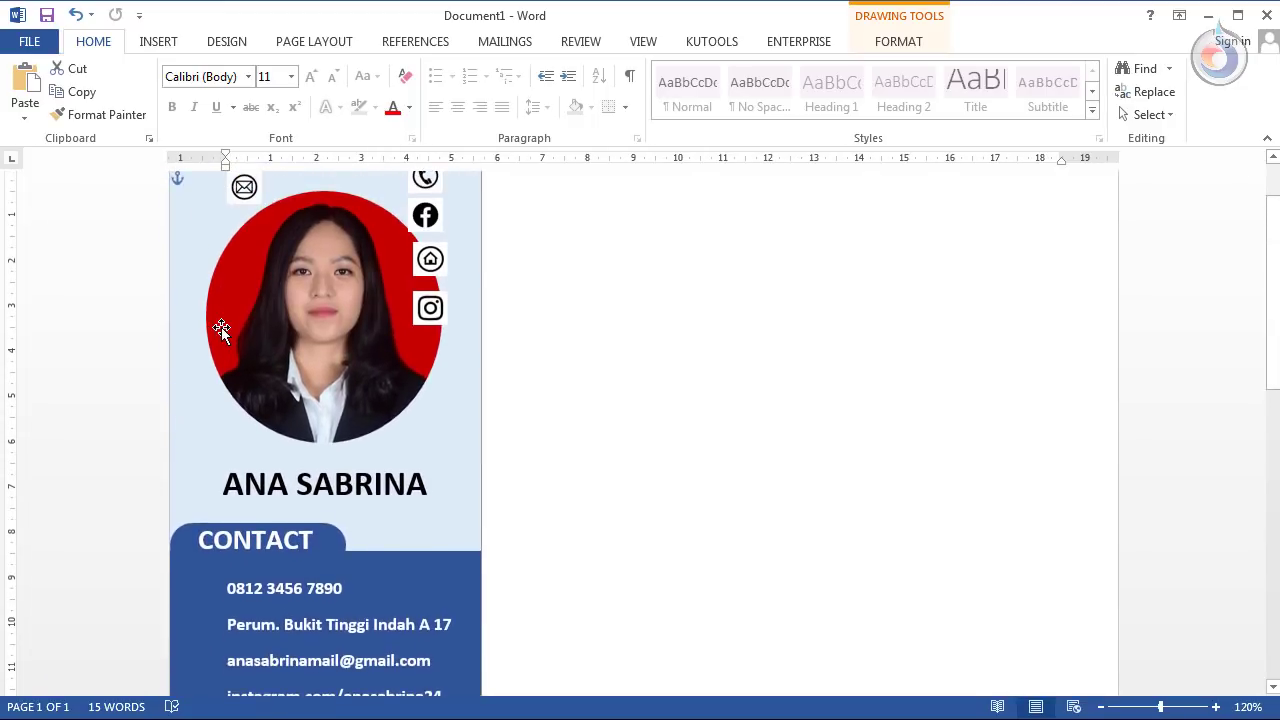
{"action": "scroll", "coordinate": [221, 330], "scroll_direction": "up", "scroll_amount": 1}
{"action": "left_click_drag", "start_coordinate": [427, 240], "coordinate": [200, 652]}
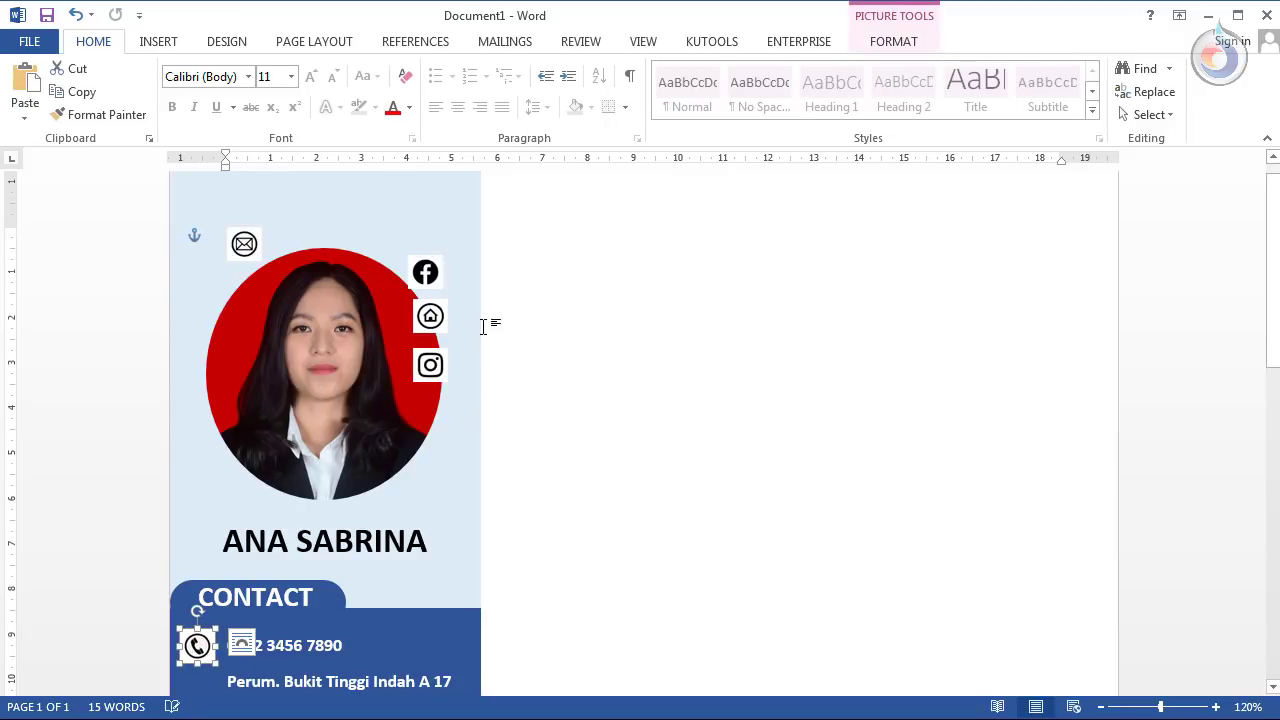
{"action": "left_click_drag", "start_coordinate": [430, 316], "coordinate": [197, 457]}
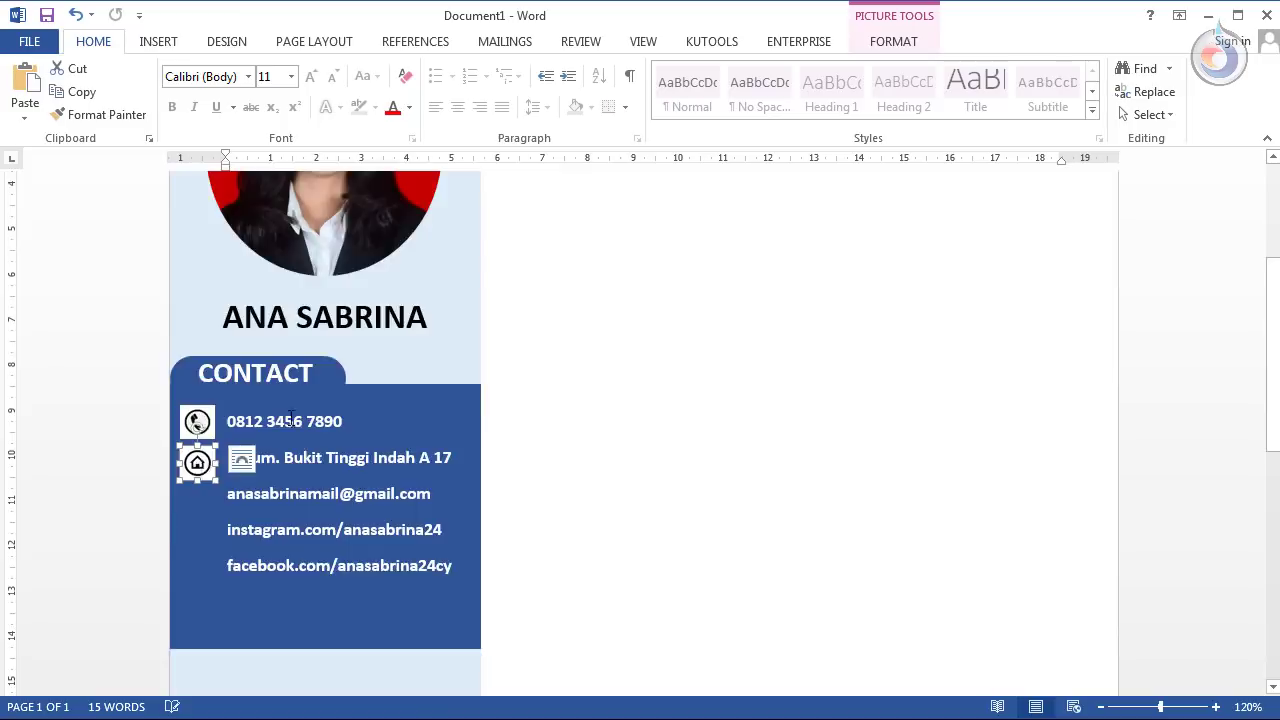
{"action": "scroll", "coordinate": [420, 350], "scroll_direction": "up", "scroll_amount": 3}
{"action": "left_click_drag", "start_coordinate": [244, 236], "coordinate": [414, 596]}
{"action": "left_click_drag", "start_coordinate": [420, 352], "coordinate": [353, 660]}
{"action": "left_click_drag", "start_coordinate": [425, 240], "coordinate": [363, 688]}
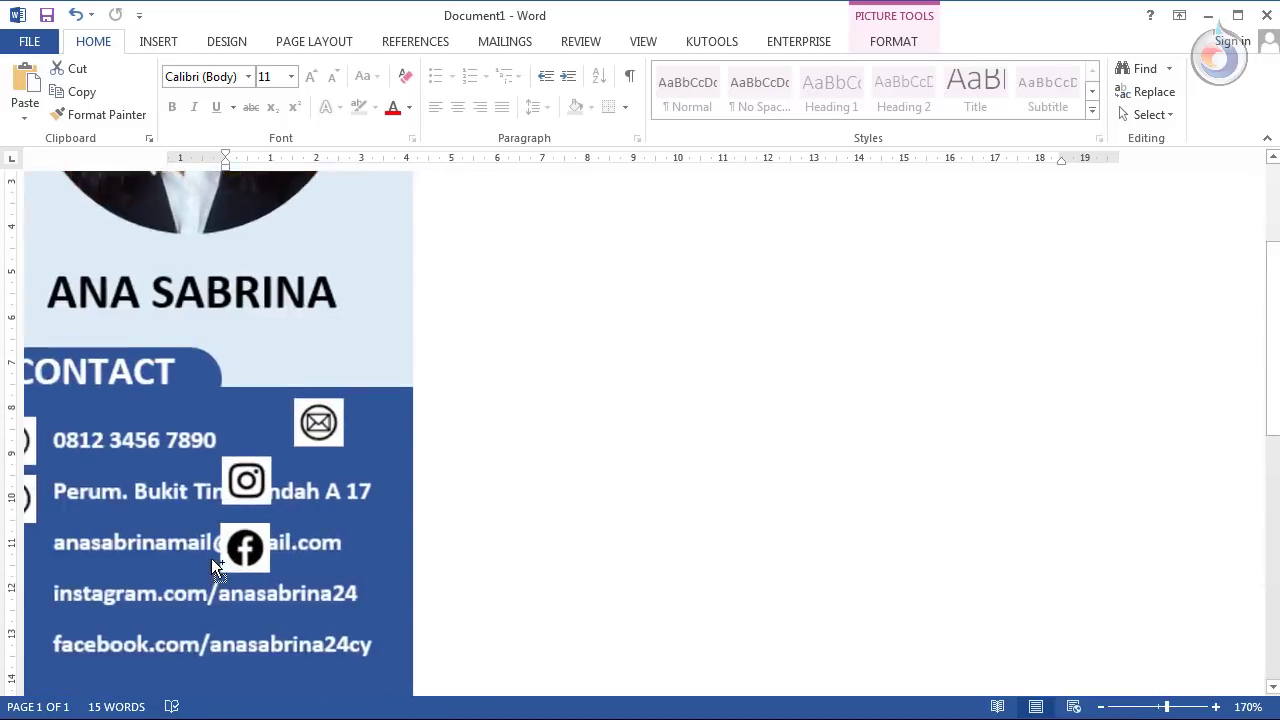
Step: Line up the email, Instagram and Facebook icons beside their matching contact lines
{"action": "scroll", "coordinate": [363, 680], "scroll_direction": "up", "scroll_amount": 8}
{"action": "left_click_drag", "start_coordinate": [473, 211], "coordinate": [111, 366]}
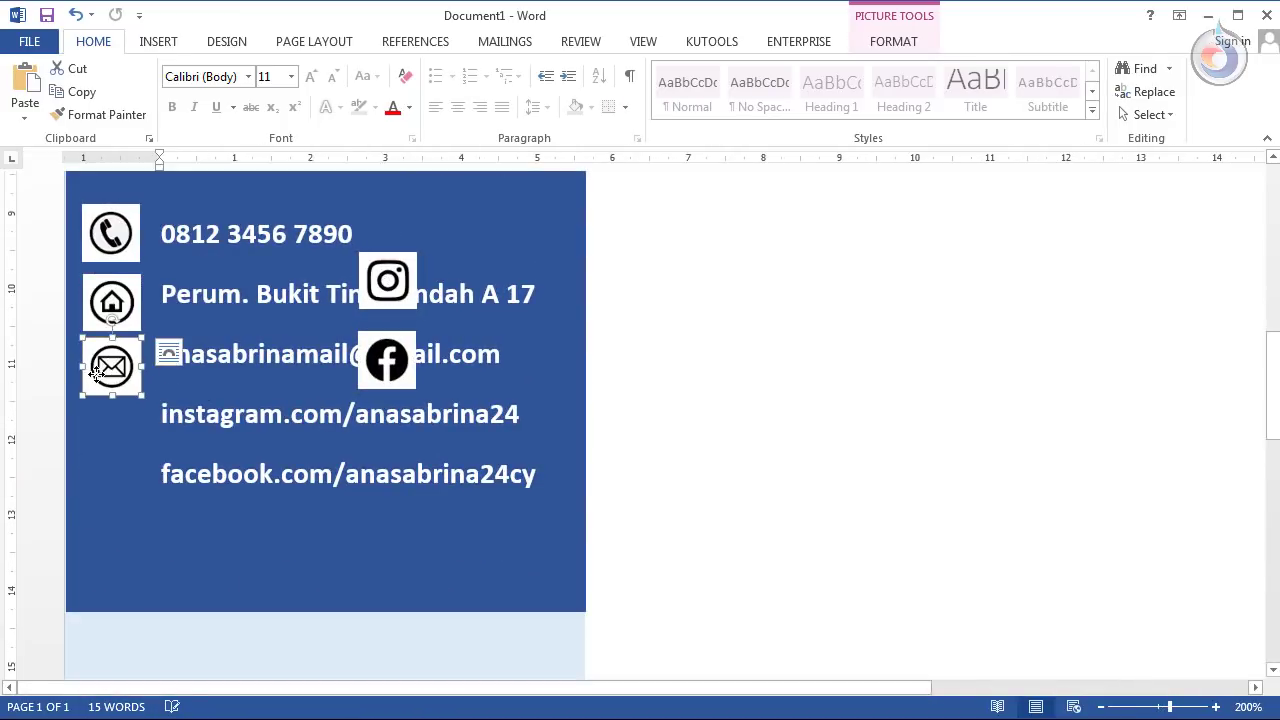
{"action": "left_click_drag", "start_coordinate": [388, 281], "coordinate": [112, 430]}
{"action": "left_click_drag", "start_coordinate": [385, 370], "coordinate": [111, 490]}
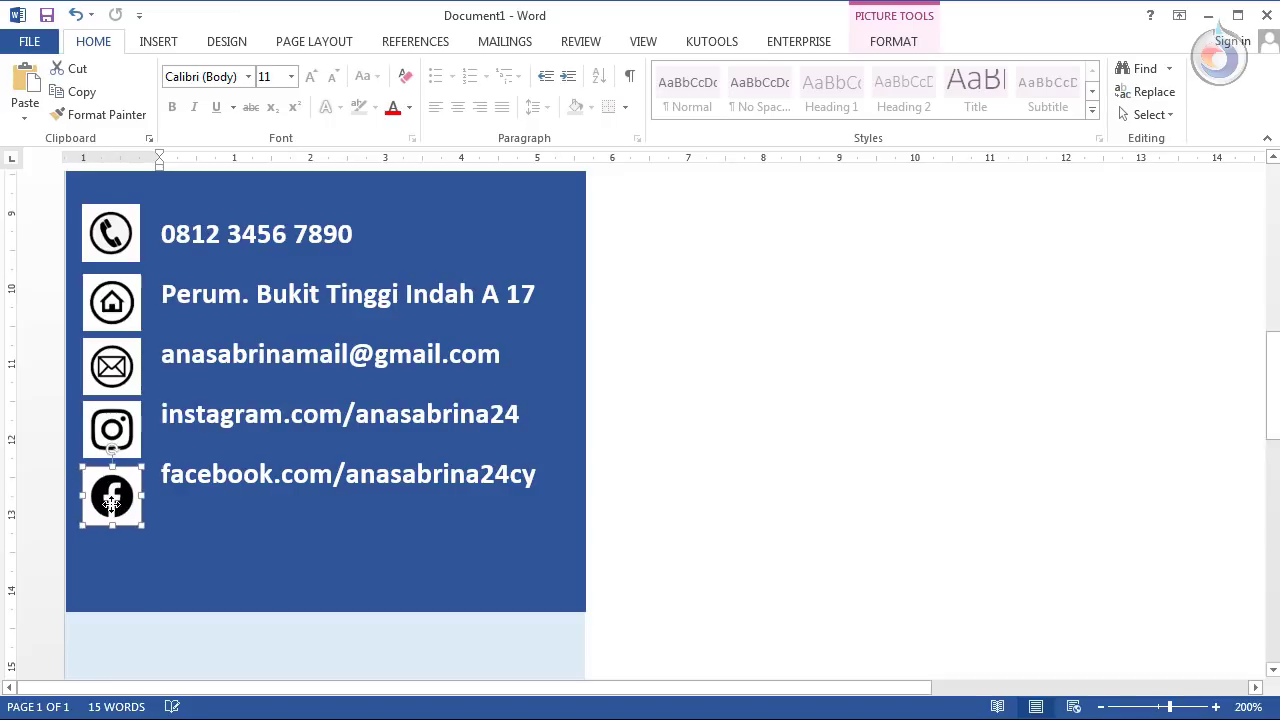
{"action": "left_click", "coordinate": [244, 393]}
{"action": "scroll", "coordinate": [244, 393], "scroll_direction": "up", "scroll_amount": 10}
{"action": "scroll", "coordinate": [244, 393], "scroll_direction": "down", "scroll_amount": 5}
{"action": "scroll", "coordinate": [463, 540], "scroll_direction": "up", "scroll_amount": 5}
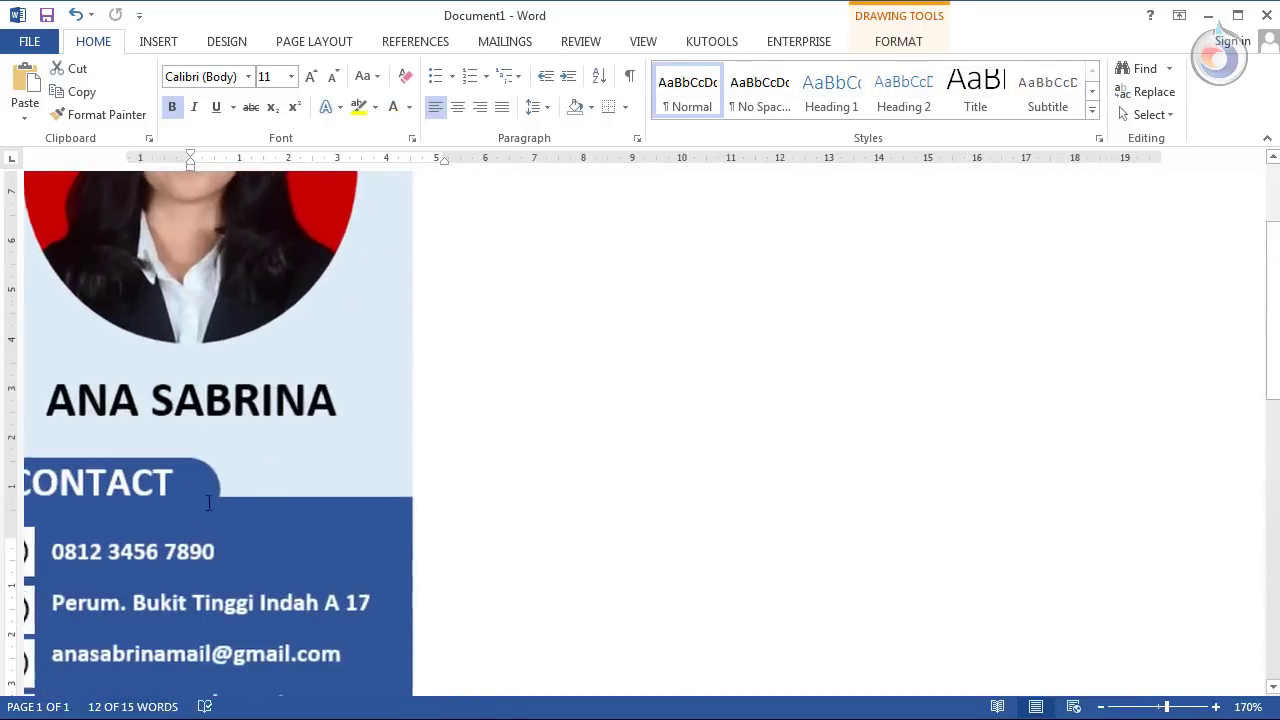
Step: Nudge all five contact icons and the contact text box slightly to the right
{"action": "left_click", "coordinate": [97, 389]}
{"action": "left_click", "coordinate": [97, 445], "text": "shift"}
{"action": "left_click", "coordinate": [88, 494], "text": "shift"}
{"action": "left_click", "coordinate": [97, 553], "text": "shift"}
{"action": "left_click", "coordinate": [97, 610], "text": "shift"}
{"action": "key", "text": "Right"}
{"action": "key", "text": "Right"}
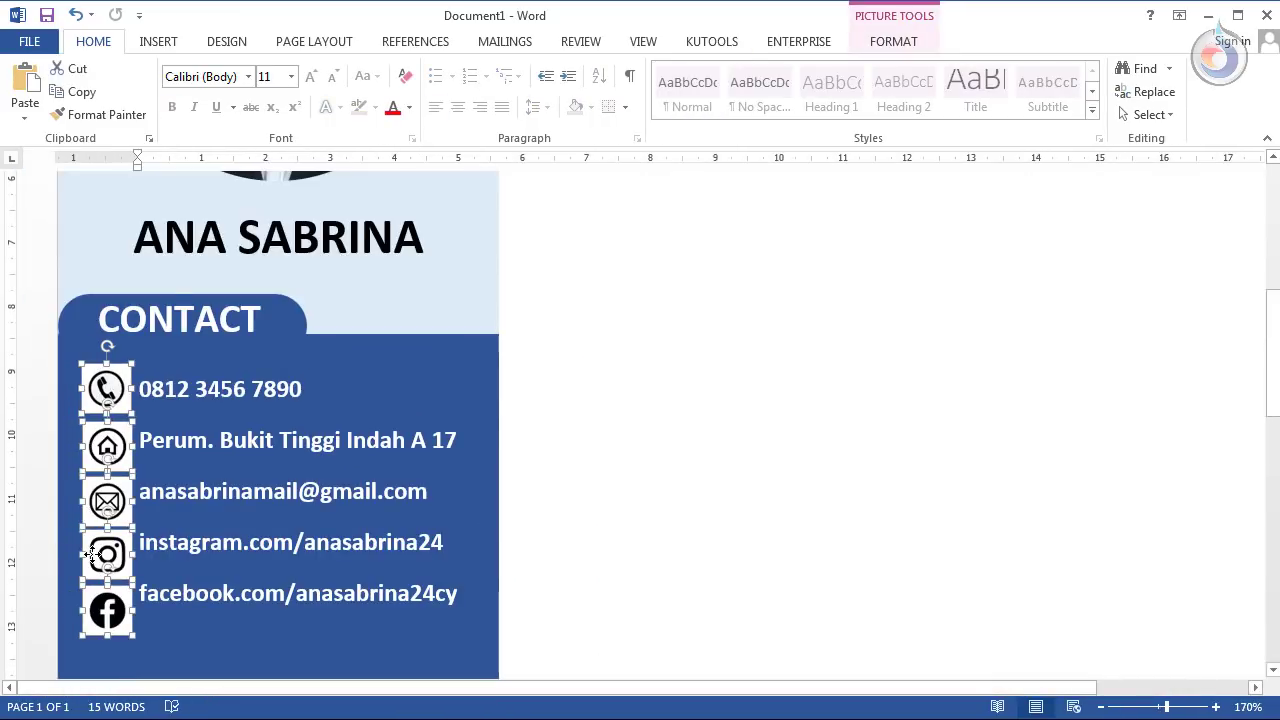
{"action": "left_click", "coordinate": [219, 393]}
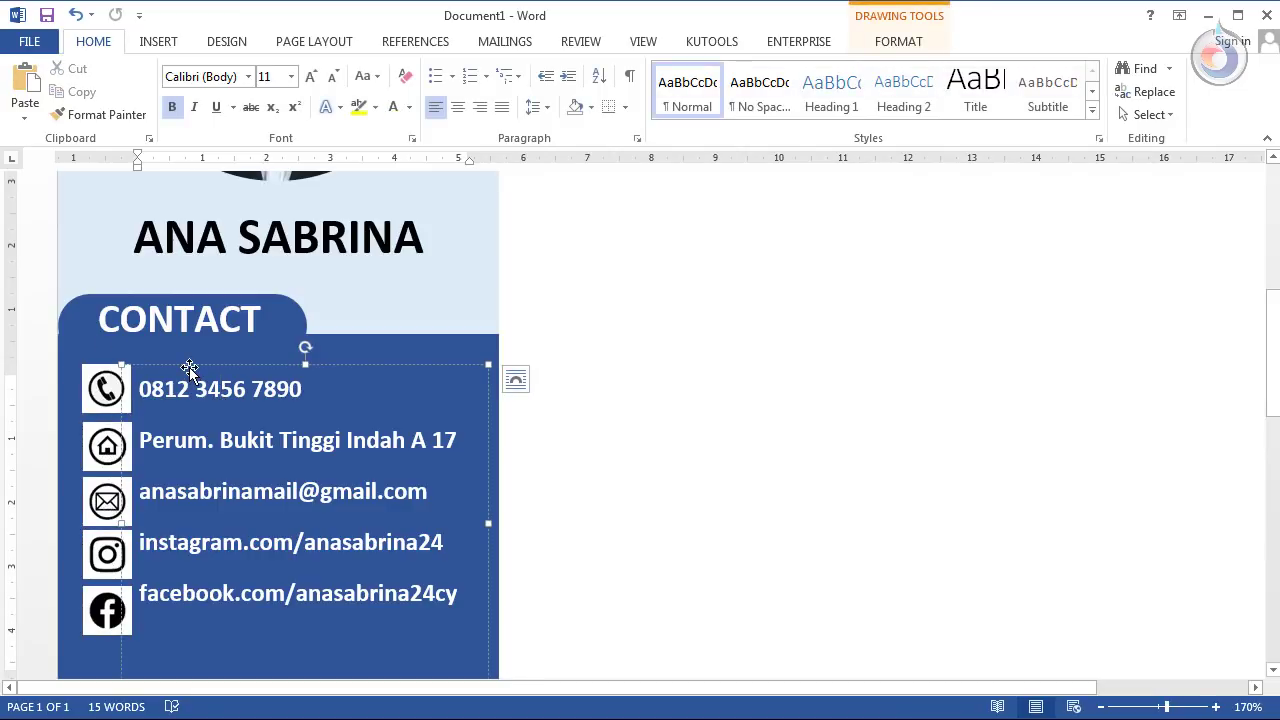
{"action": "left_click_drag", "start_coordinate": [189, 367], "coordinate": [203, 363]}
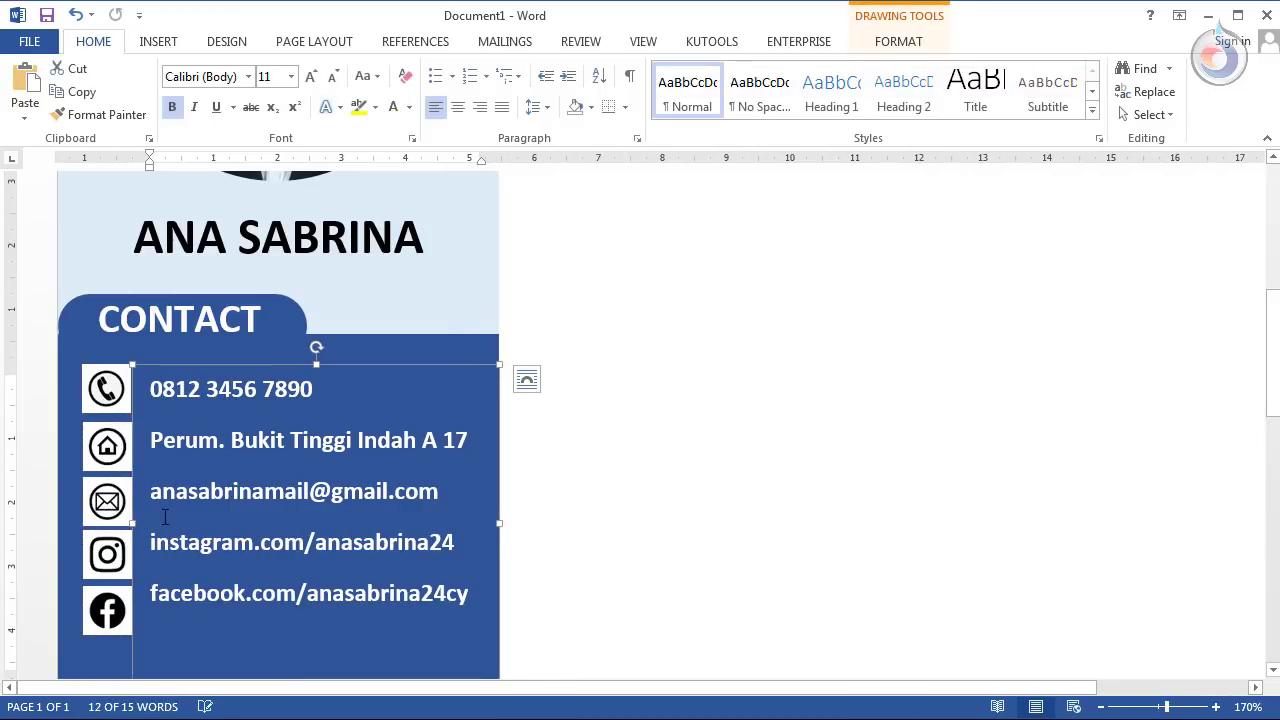
Step: Set 12 pt paragraph spacing after each line of the contact text
{"action": "left_click", "coordinate": [178, 402]}
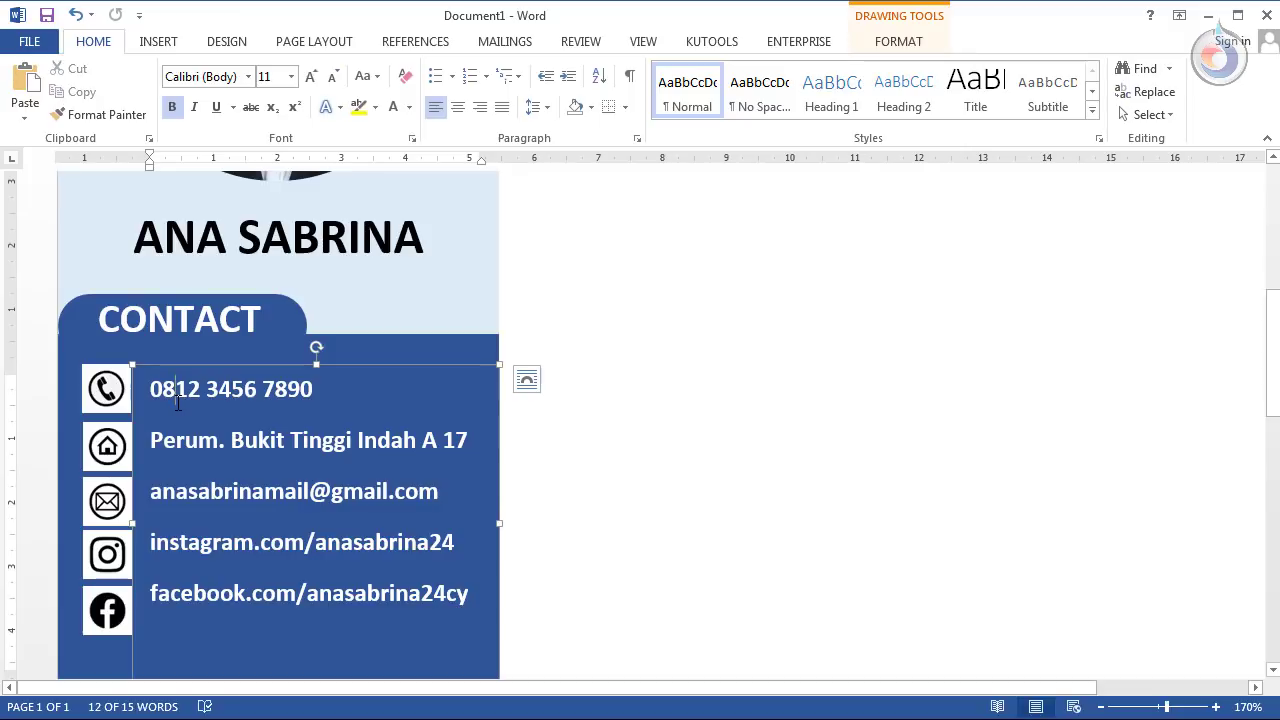
{"action": "key", "text": "ctrl+a"}
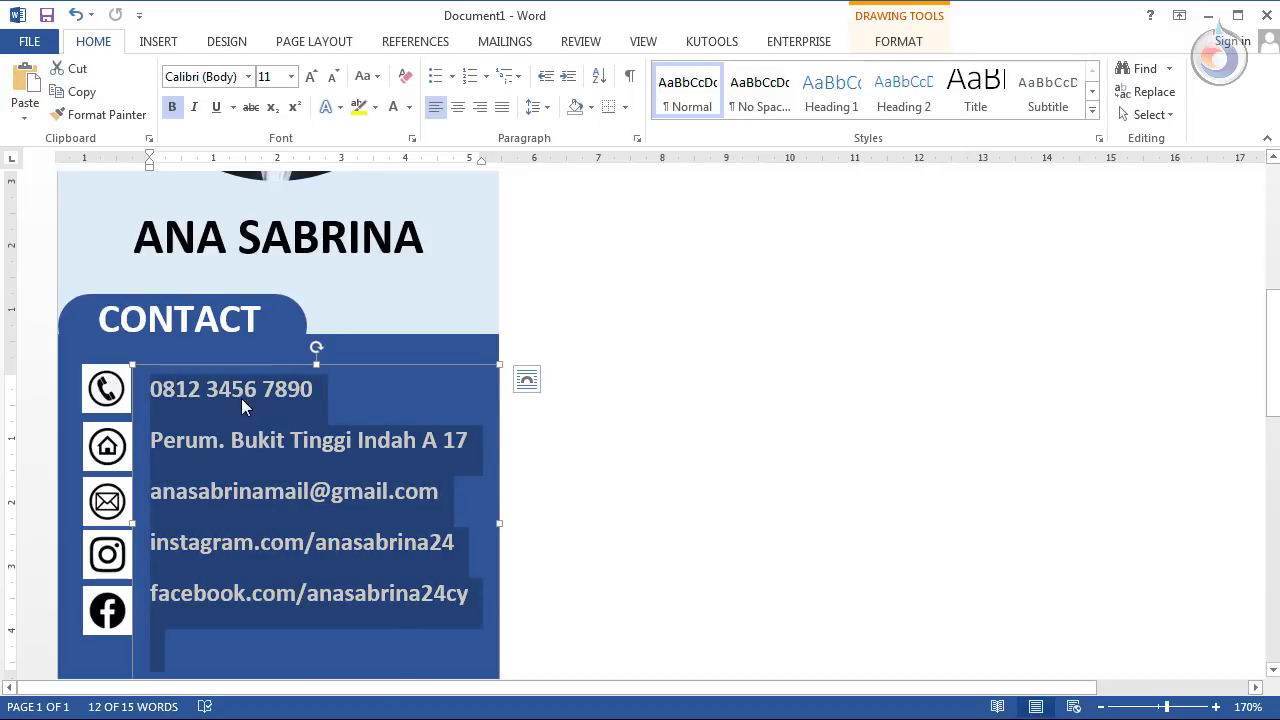
{"action": "right_click", "coordinate": [241, 398]}
{"action": "left_click", "coordinate": [304, 538]}
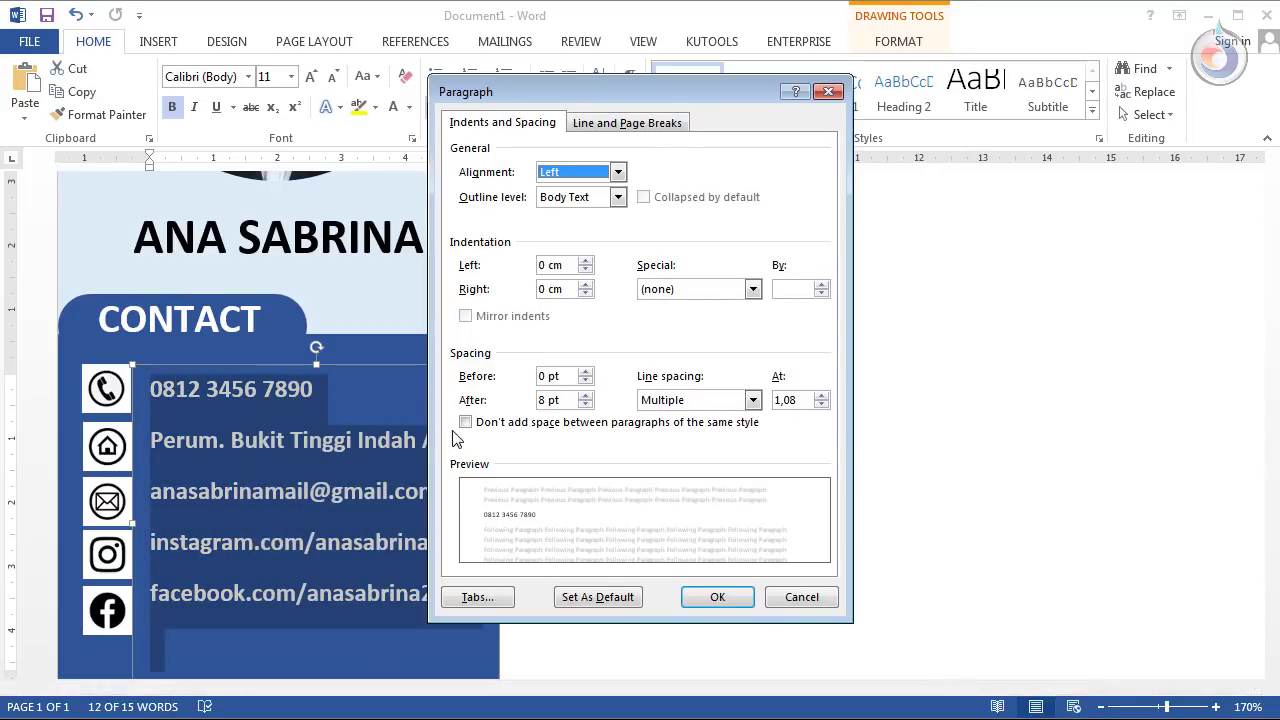
{"action": "left_click", "coordinate": [585, 396]}
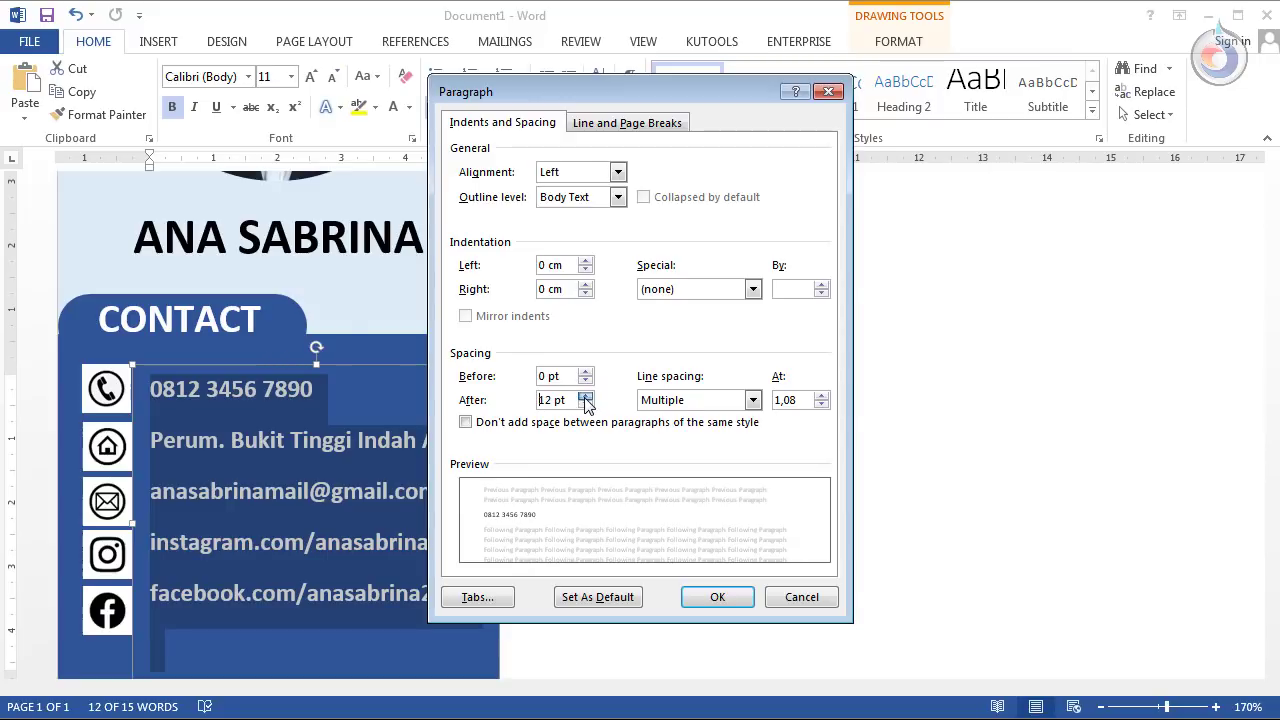
{"action": "left_click", "coordinate": [706, 598]}
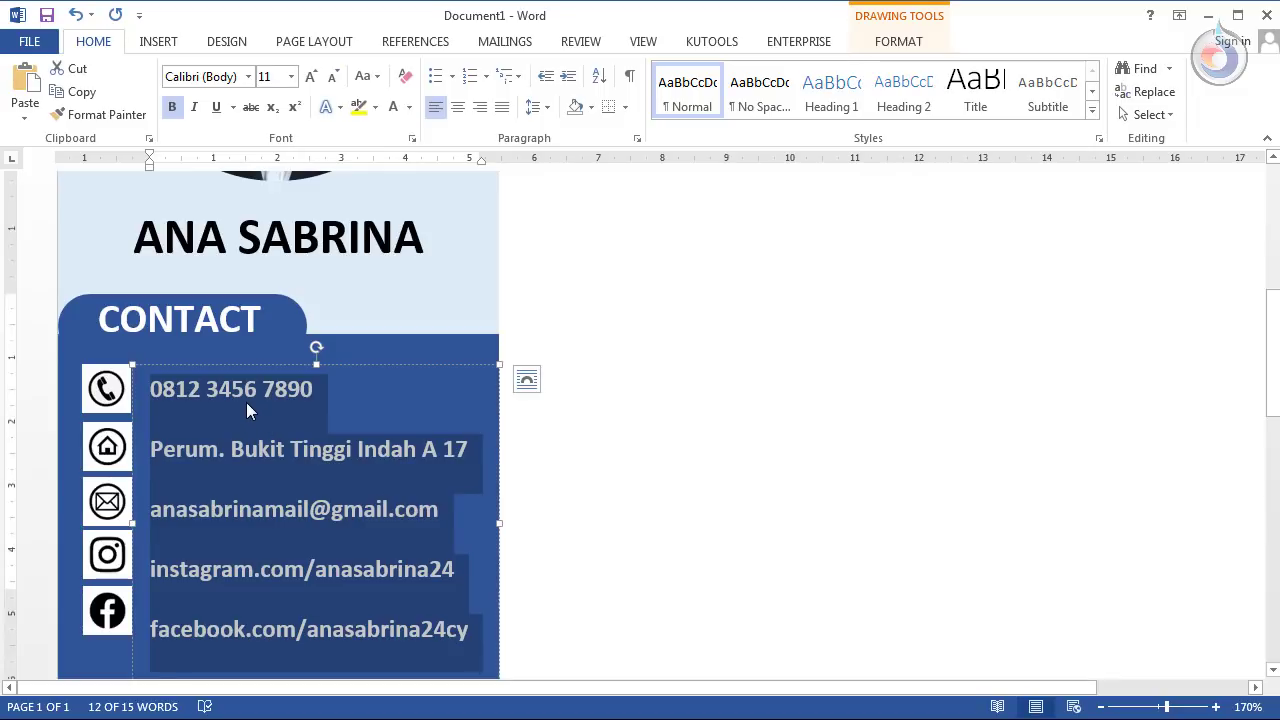
Step: Drag the house and phone icons down to align with the address and phone number lines
{"action": "scroll", "coordinate": [240, 380], "scroll_direction": "down", "scroll_amount": 2}
{"action": "scroll", "coordinate": [234, 358], "scroll_direction": "up", "scroll_amount": 1}
{"action": "left_click", "coordinate": [125, 460]}
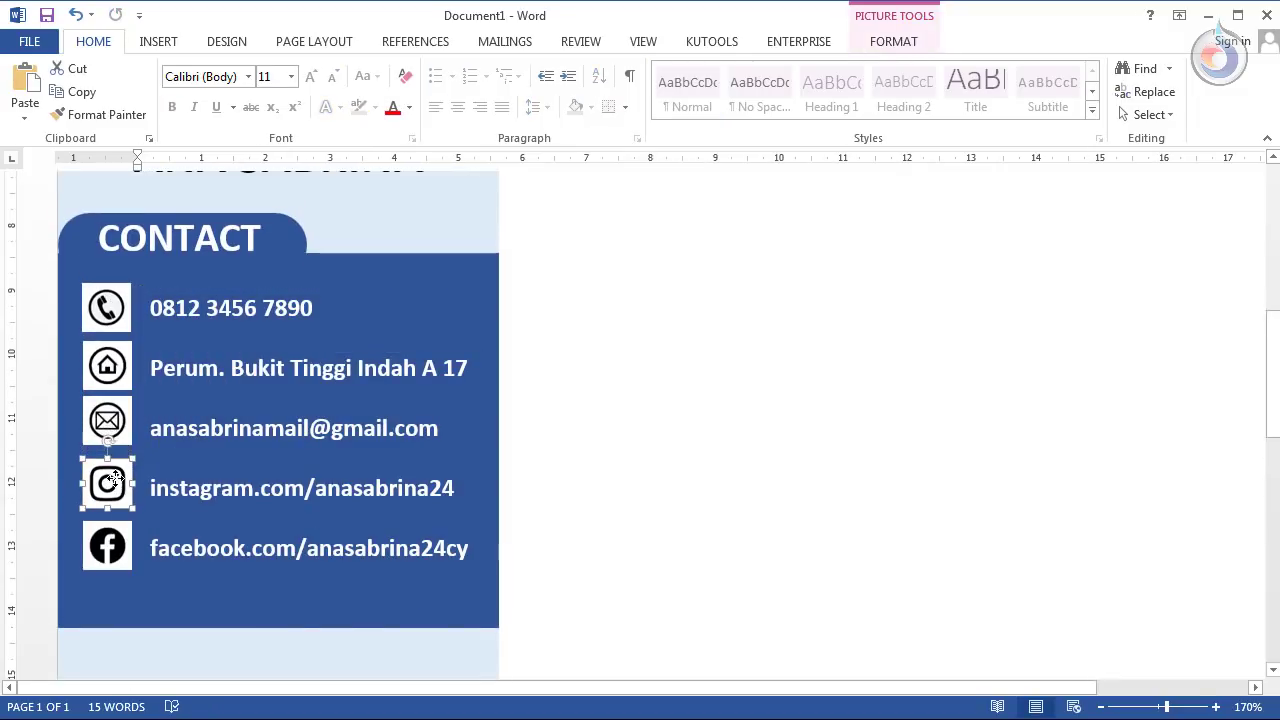
{"action": "left_click", "coordinate": [110, 425]}
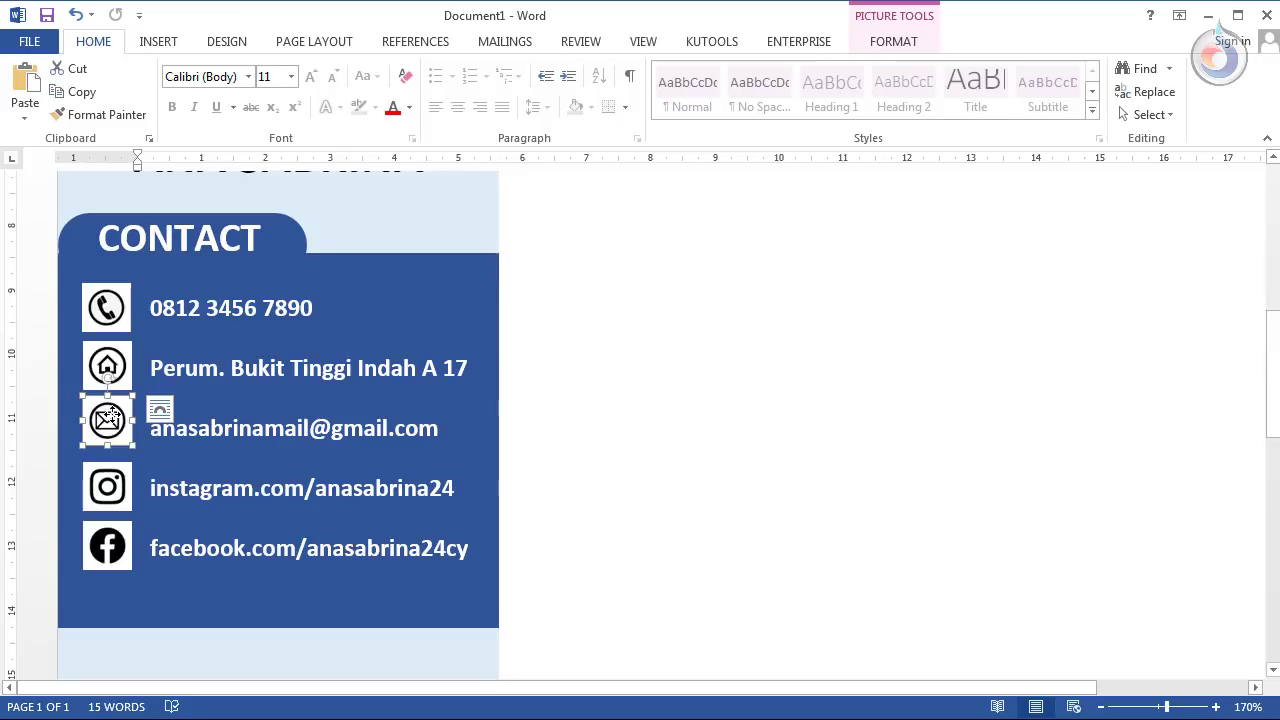
{"action": "left_click", "coordinate": [125, 362]}
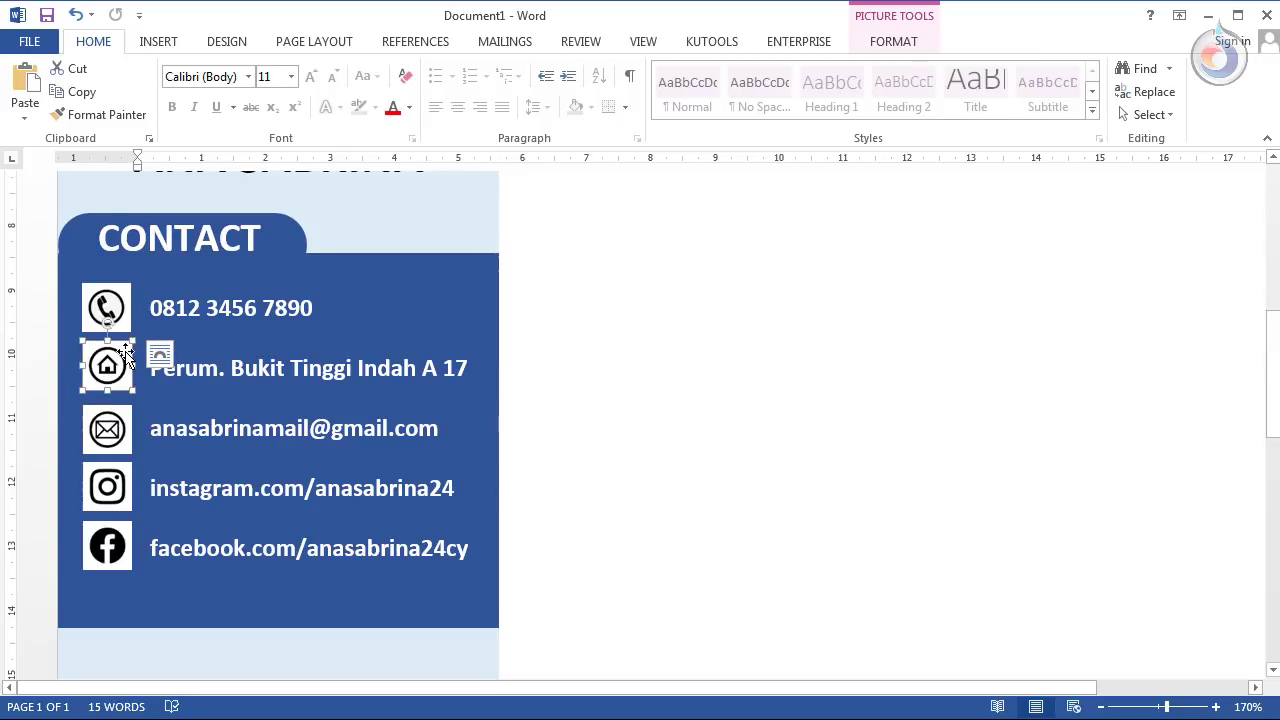
{"action": "left_click_drag", "start_coordinate": [125, 362], "coordinate": [125, 368]}
{"action": "left_click", "coordinate": [115, 310]}
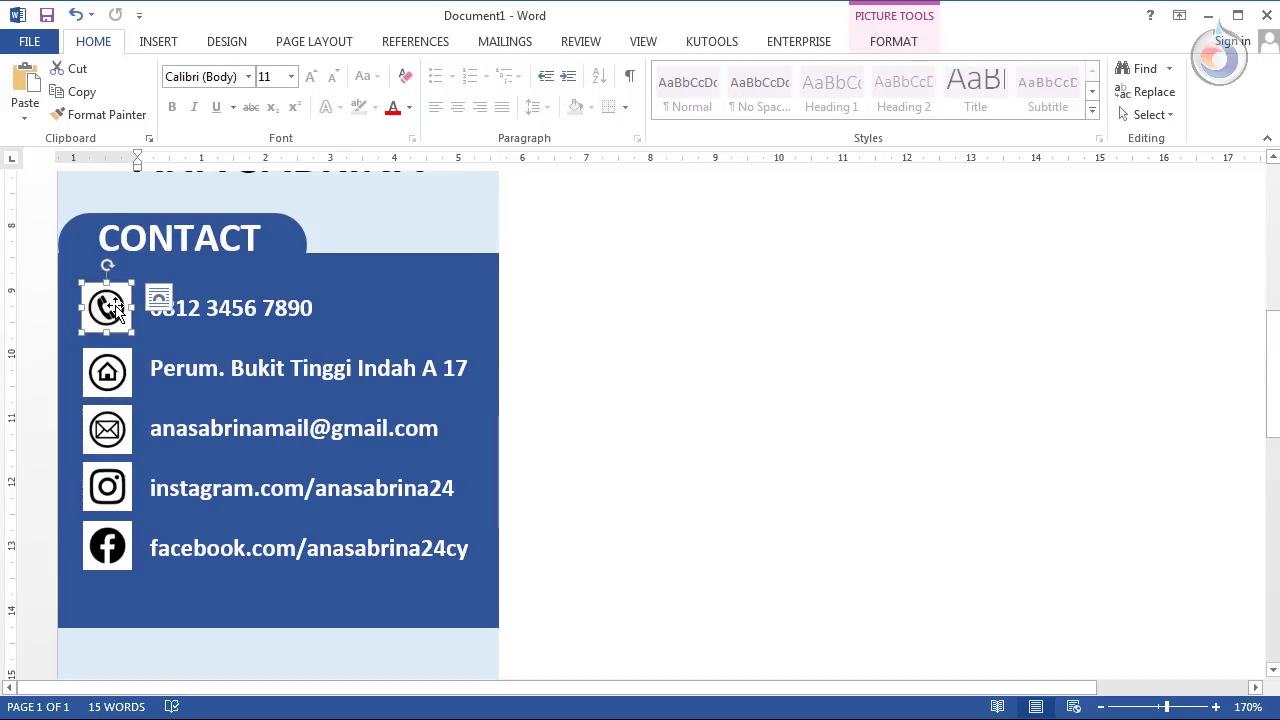
{"action": "left_click_drag", "start_coordinate": [115, 310], "coordinate": [112, 316]}
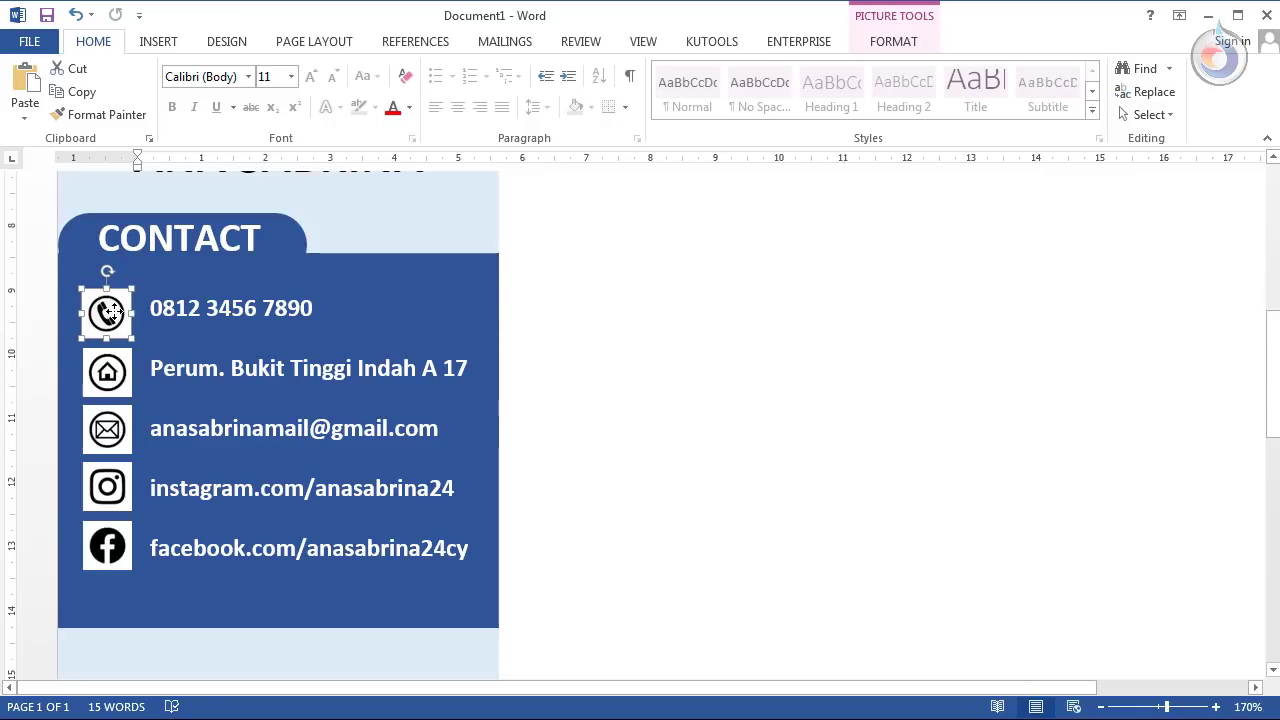
{"action": "left_click", "coordinate": [211, 428]}
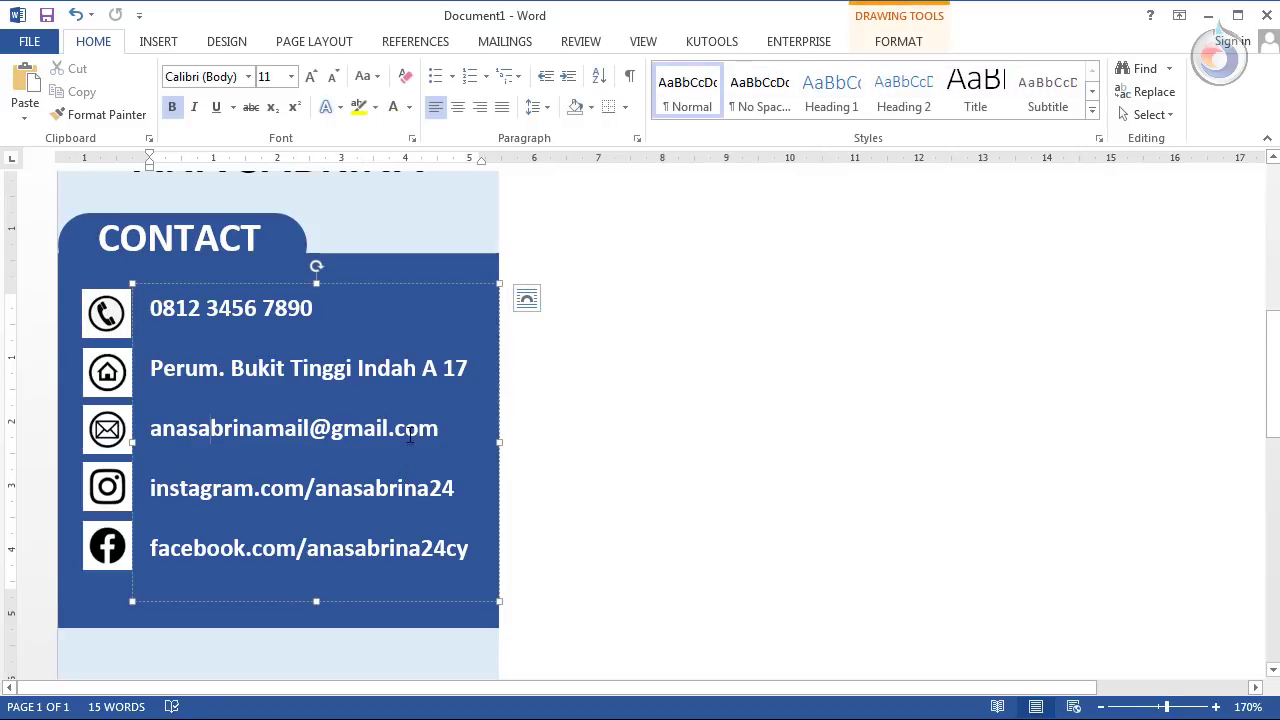
{"action": "left_click", "coordinate": [588, 456]}
{"action": "scroll", "coordinate": [588, 456], "scroll_direction": "up", "scroll_amount": 5}
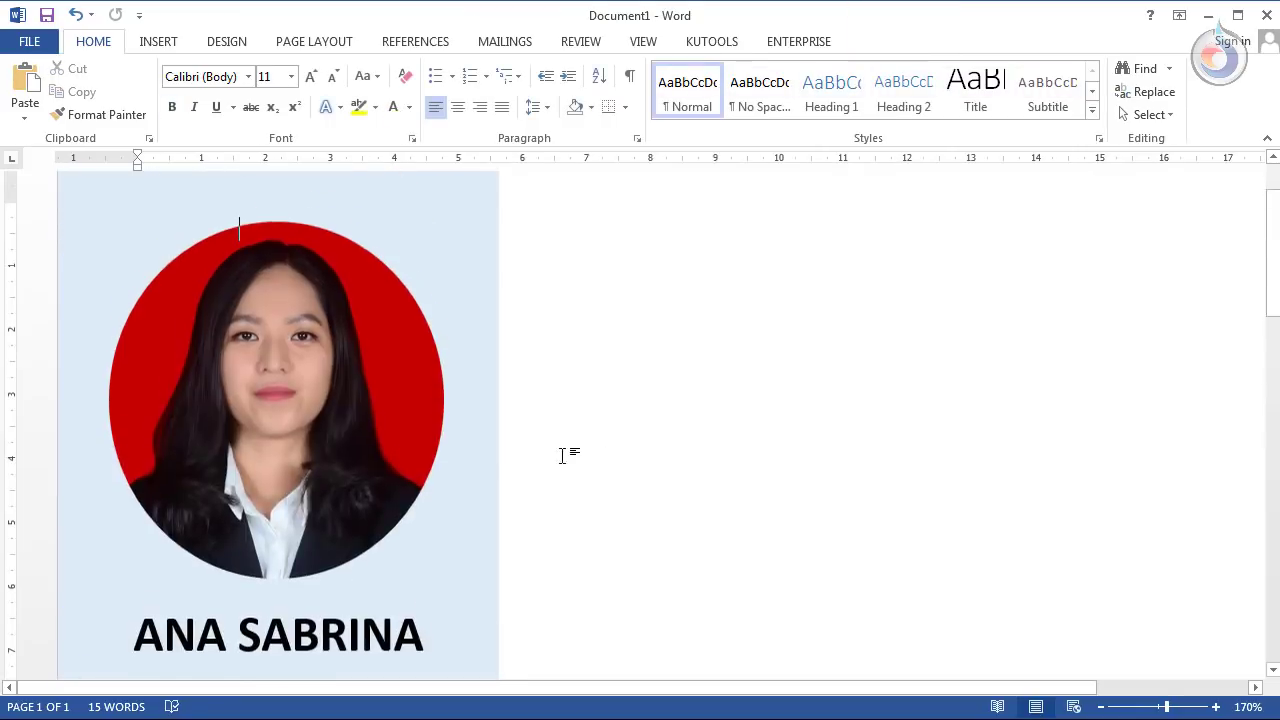
{"action": "scroll", "coordinate": [563, 451], "scroll_direction": "down", "scroll_amount": 3}
{"action": "scroll", "coordinate": [490, 480], "scroll_direction": "down", "scroll_amount": 5}
{"action": "scroll", "coordinate": [420, 503], "scroll_direction": "up", "scroll_amount": 3}
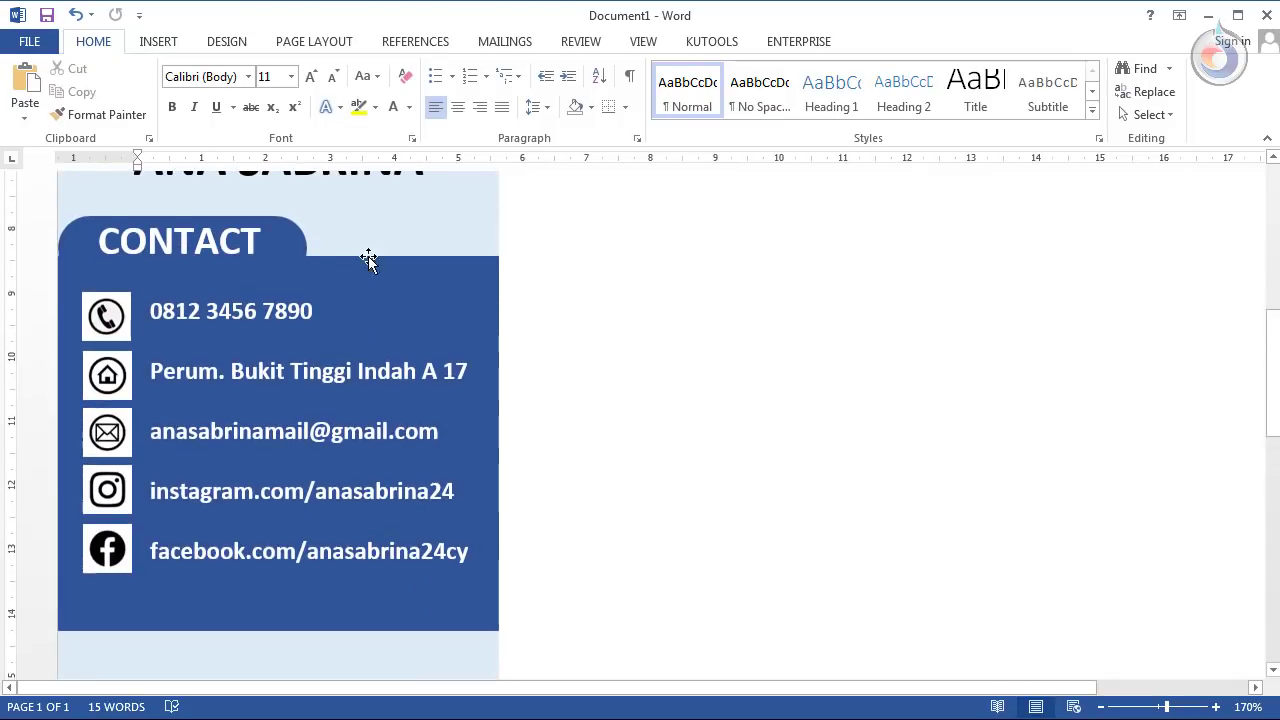
Step: Duplicate the dark-blue contact rectangle and place the copy below the contact section
{"action": "left_click", "coordinate": [397, 268]}
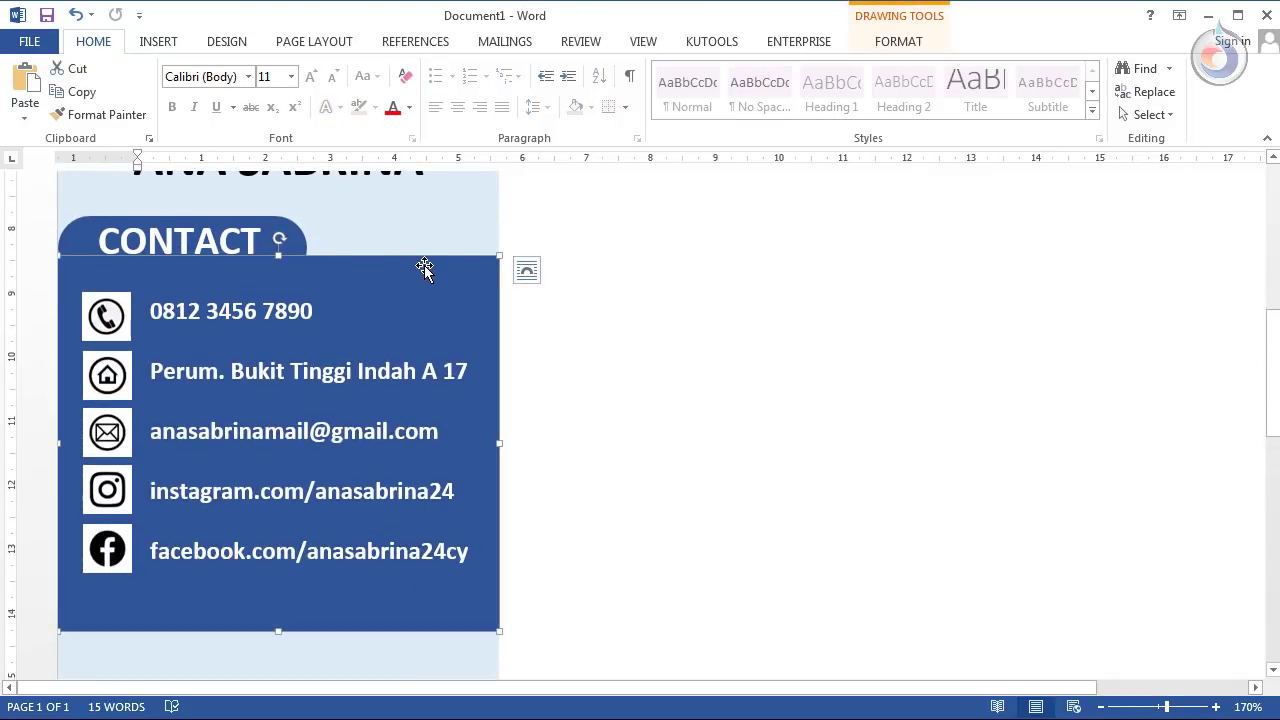
{"action": "left_click_drag", "start_coordinate": [424, 265], "coordinate": [394, 582]}
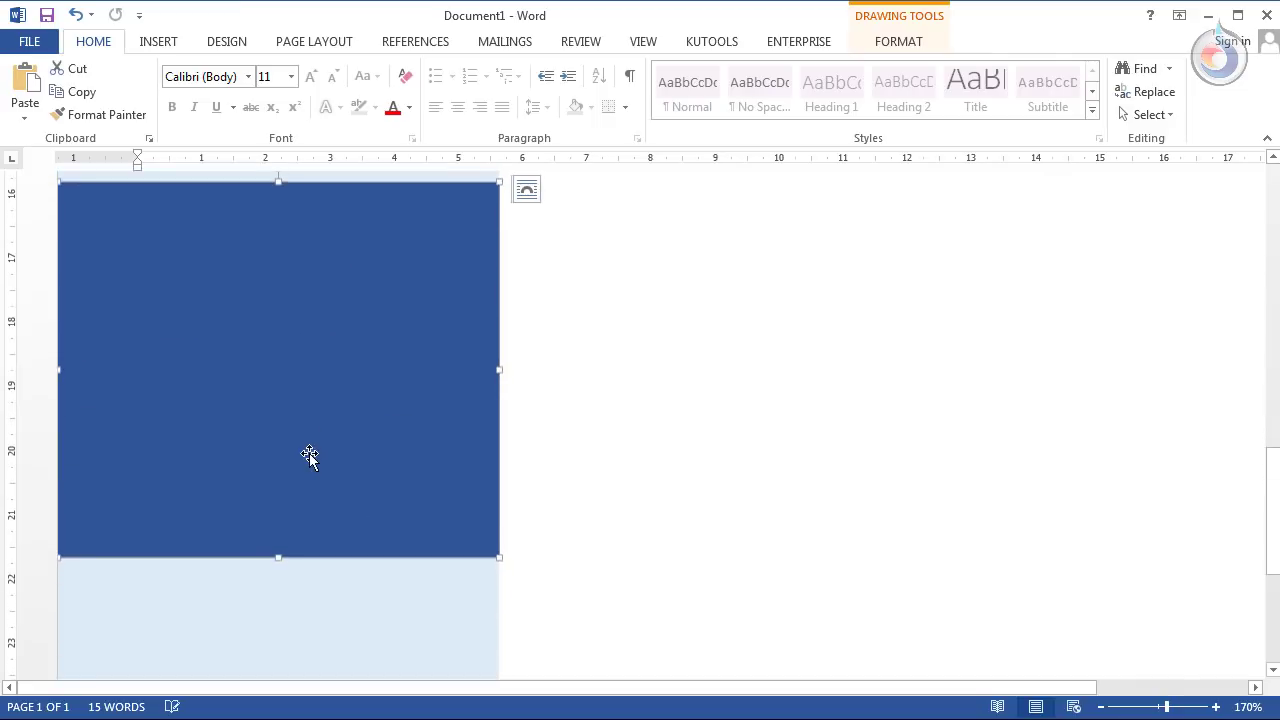
{"action": "left_click_drag", "start_coordinate": [394, 582], "coordinate": [275, 331]}
{"action": "scroll", "coordinate": [275, 331], "scroll_direction": "down", "scroll_amount": 3, "text": "ctrl"}
{"action": "scroll", "coordinate": [273, 346], "scroll_direction": "down", "scroll_amount": 2, "text": "ctrl"}
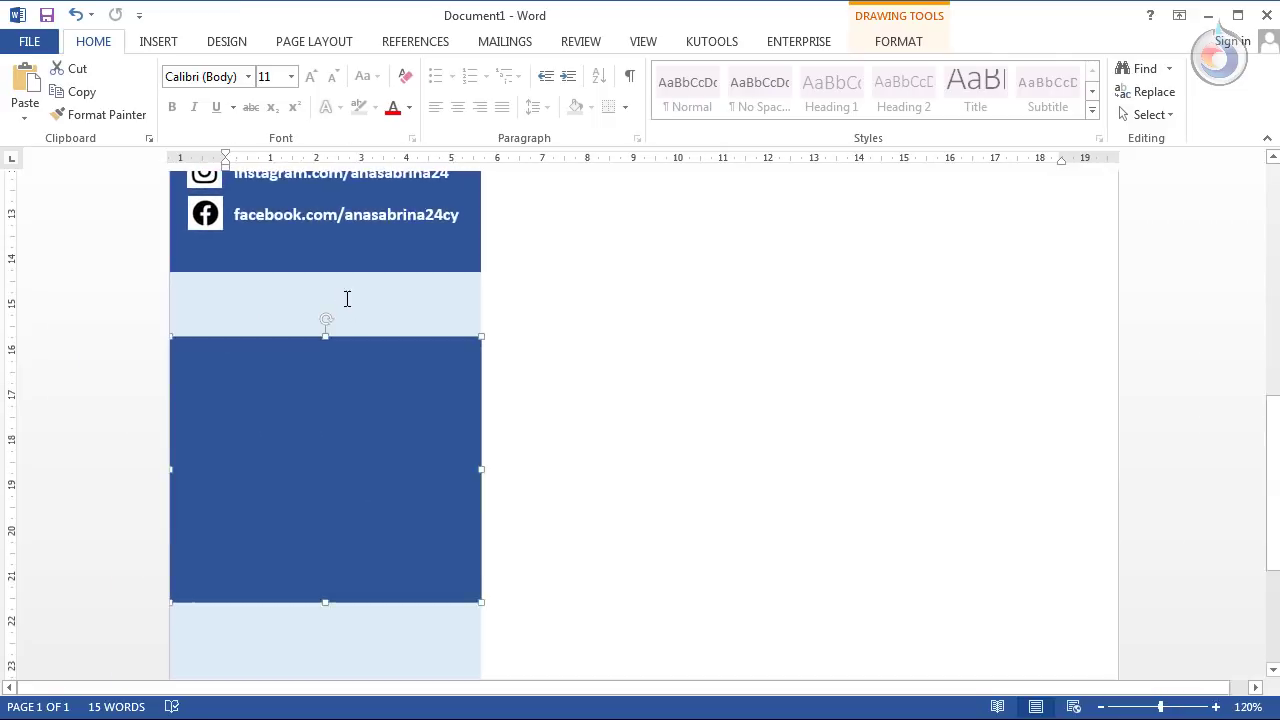
{"action": "scroll", "coordinate": [290, 280], "scroll_direction": "up", "scroll_amount": 4}
Step: Copy the rounded tab and CONTACT heading onto the new block and retype the heading as SKILLS
{"action": "left_click", "coordinate": [226, 224]}
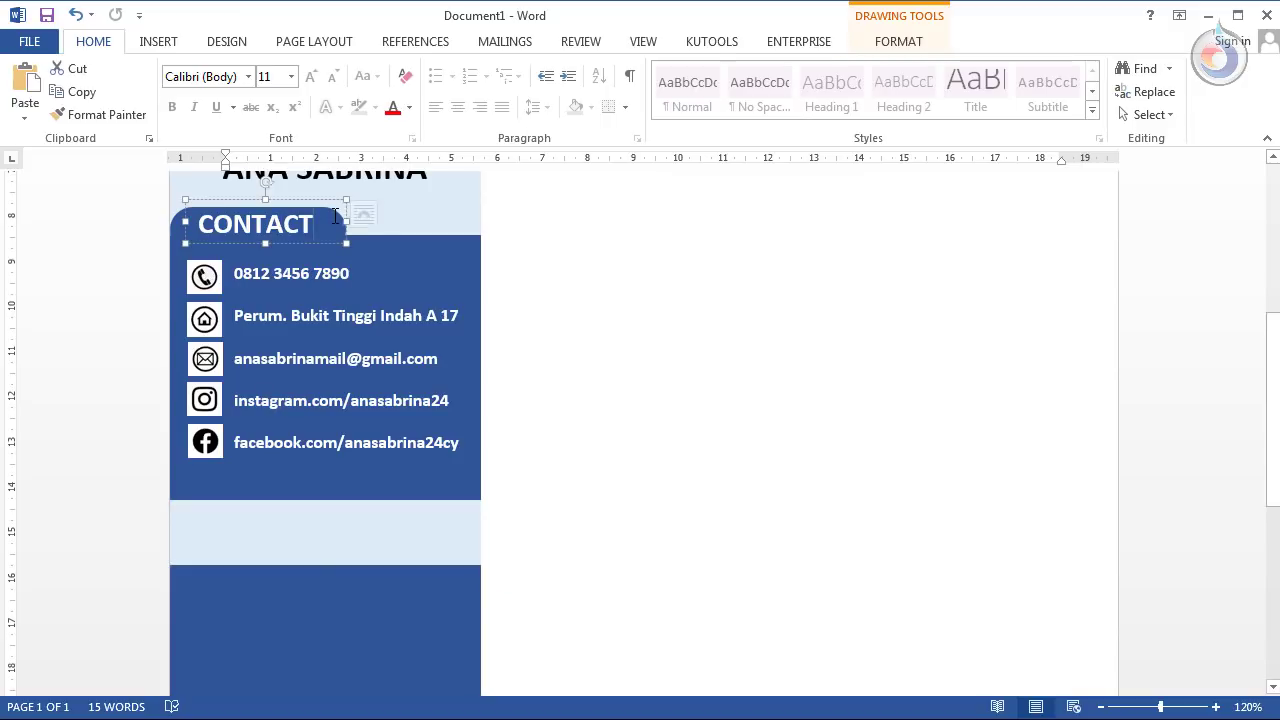
{"action": "left_click", "coordinate": [176, 221]}
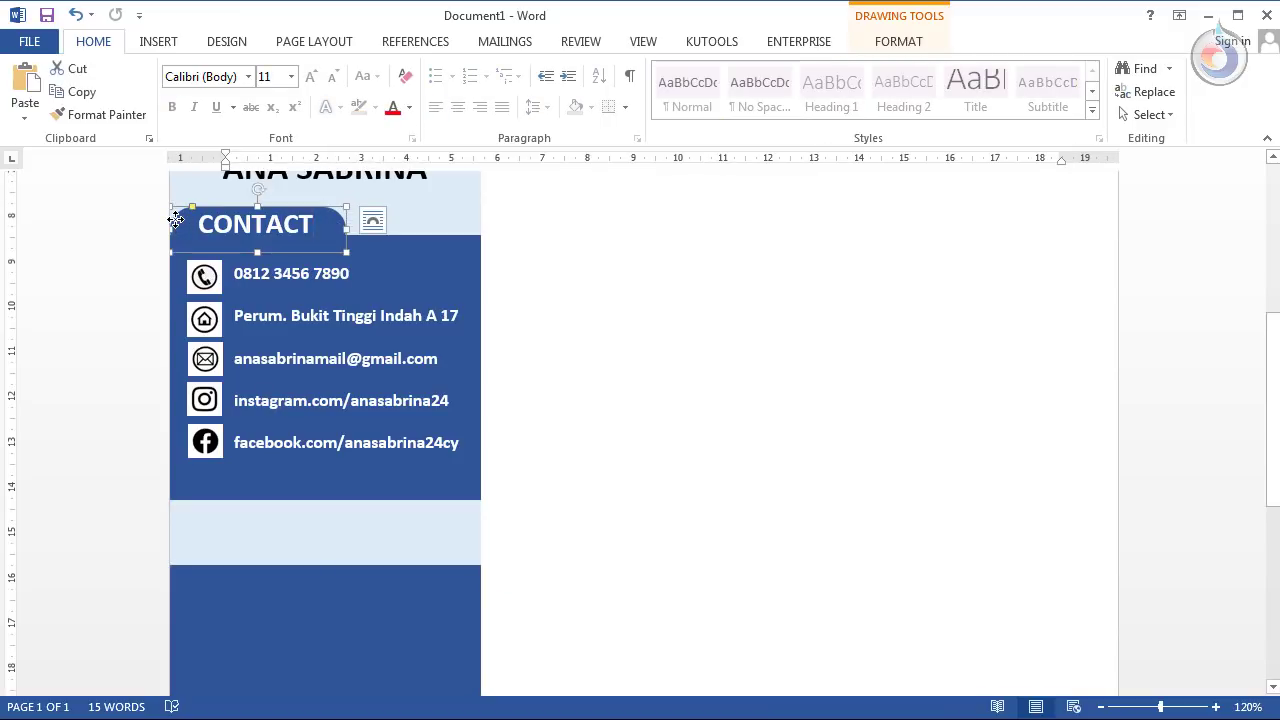
{"action": "left_click_drag", "start_coordinate": [176, 221], "coordinate": [201, 542]}
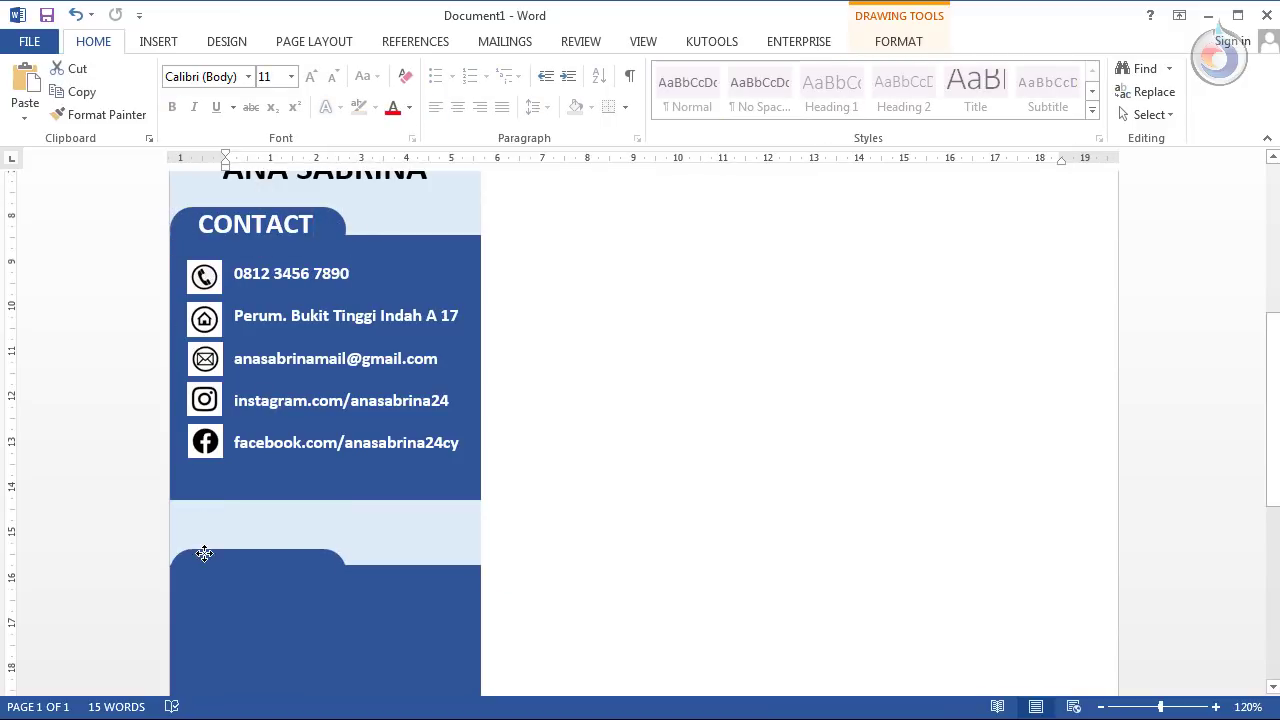
{"action": "left_click", "coordinate": [203, 545]}
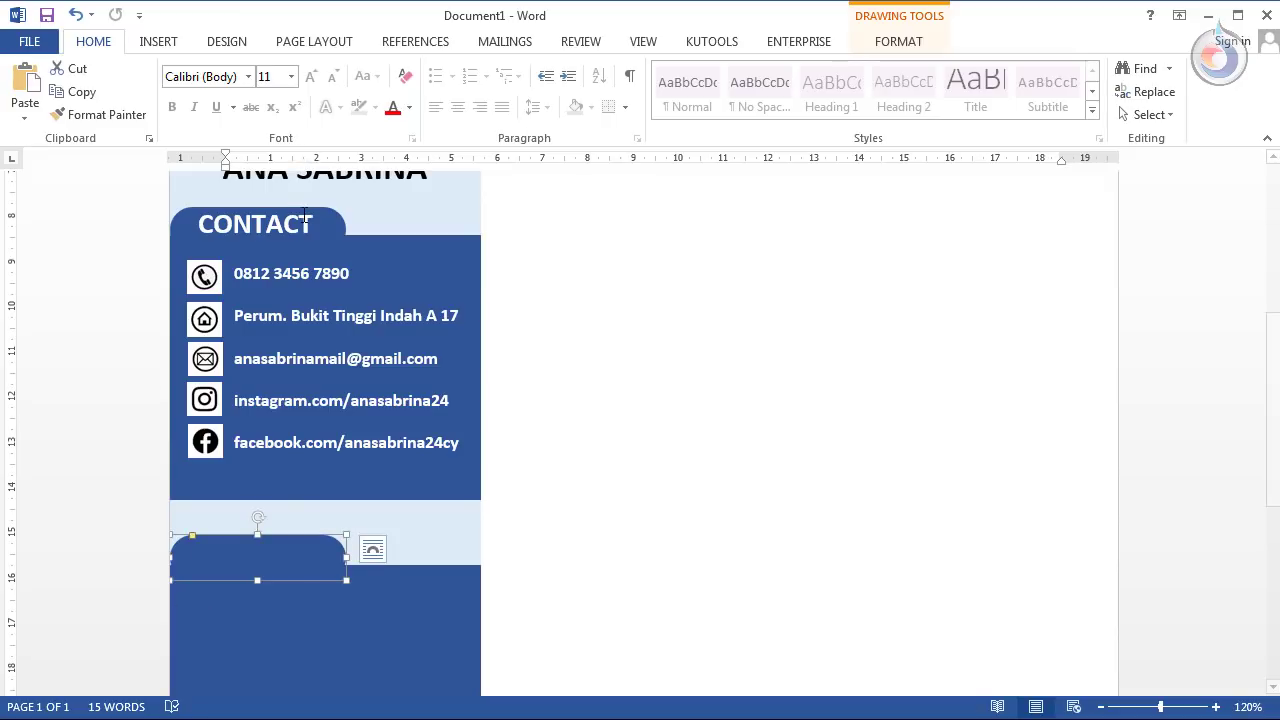
{"action": "left_click", "coordinate": [273, 220]}
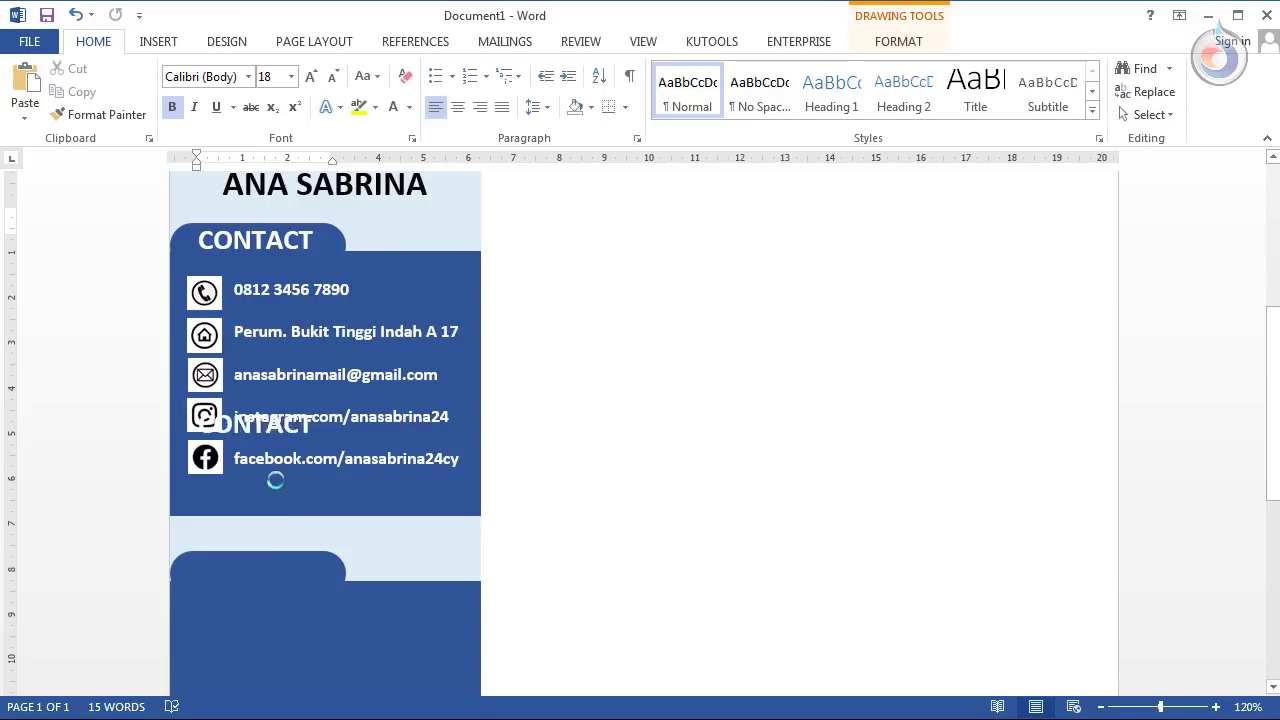
{"action": "left_click_drag", "start_coordinate": [281, 201], "coordinate": [268, 548]}
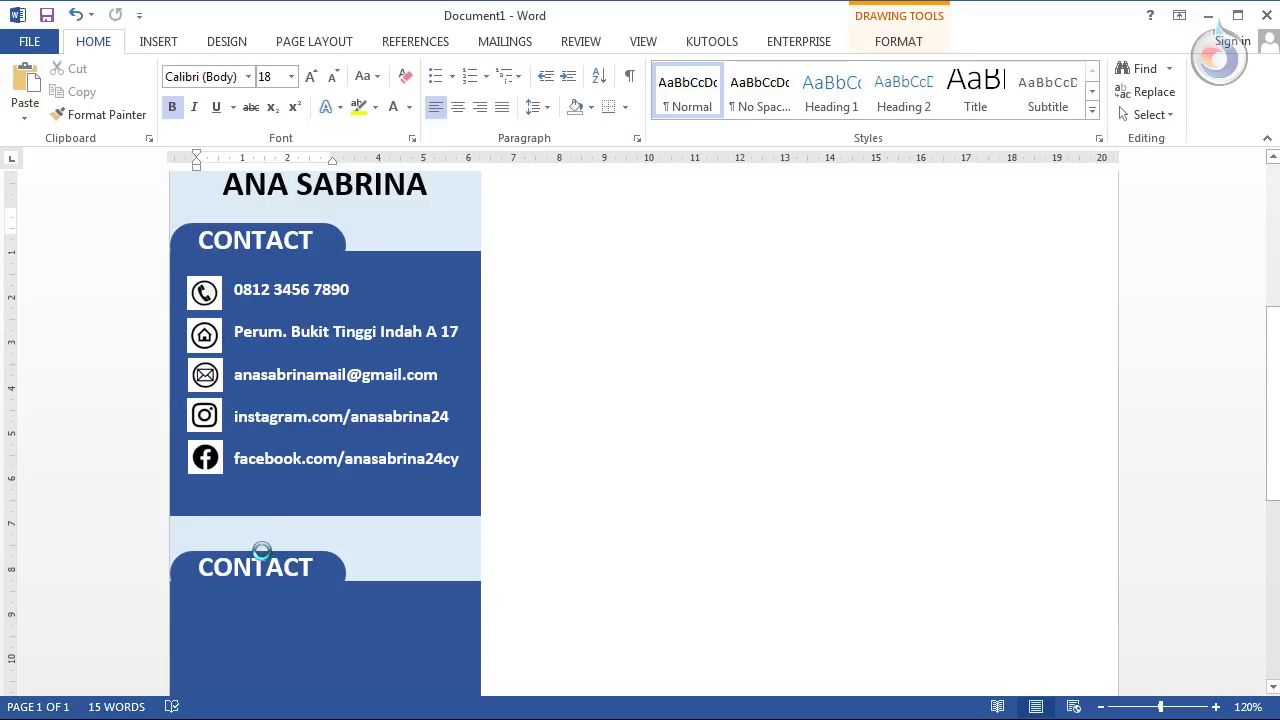
{"action": "double_click", "coordinate": [219, 572]}
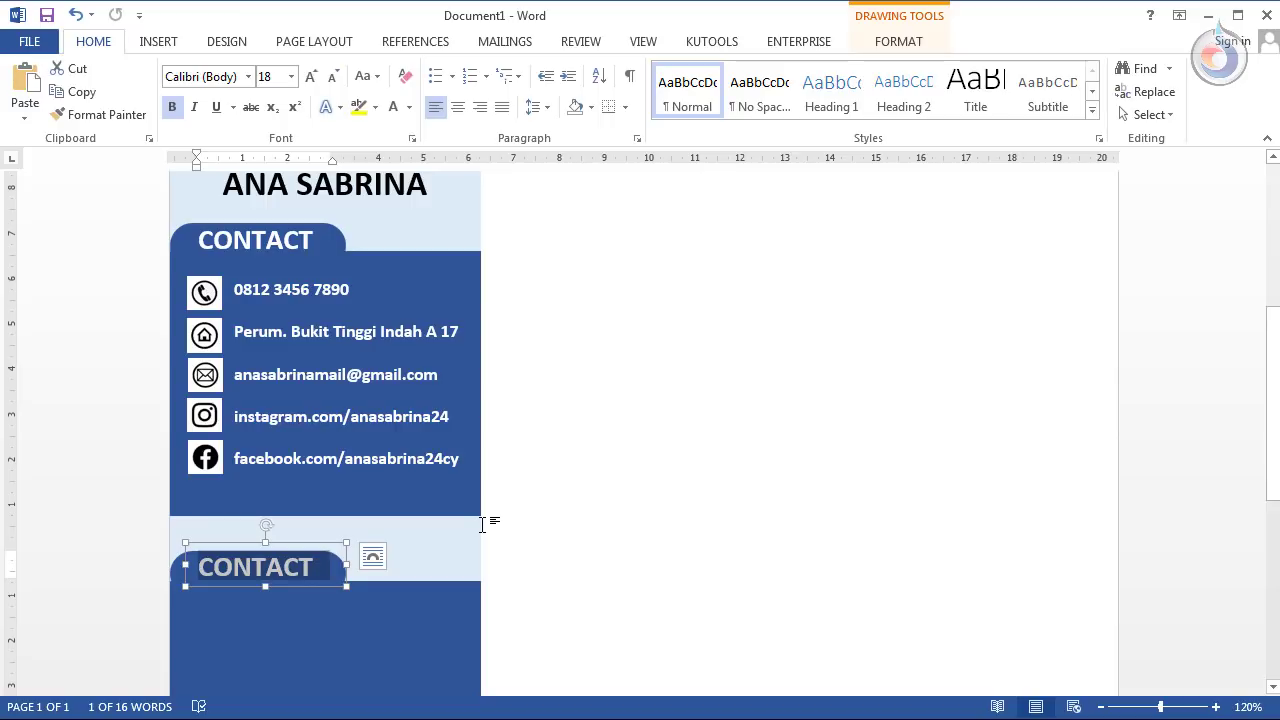
{"action": "type", "text": "SKILLS"}
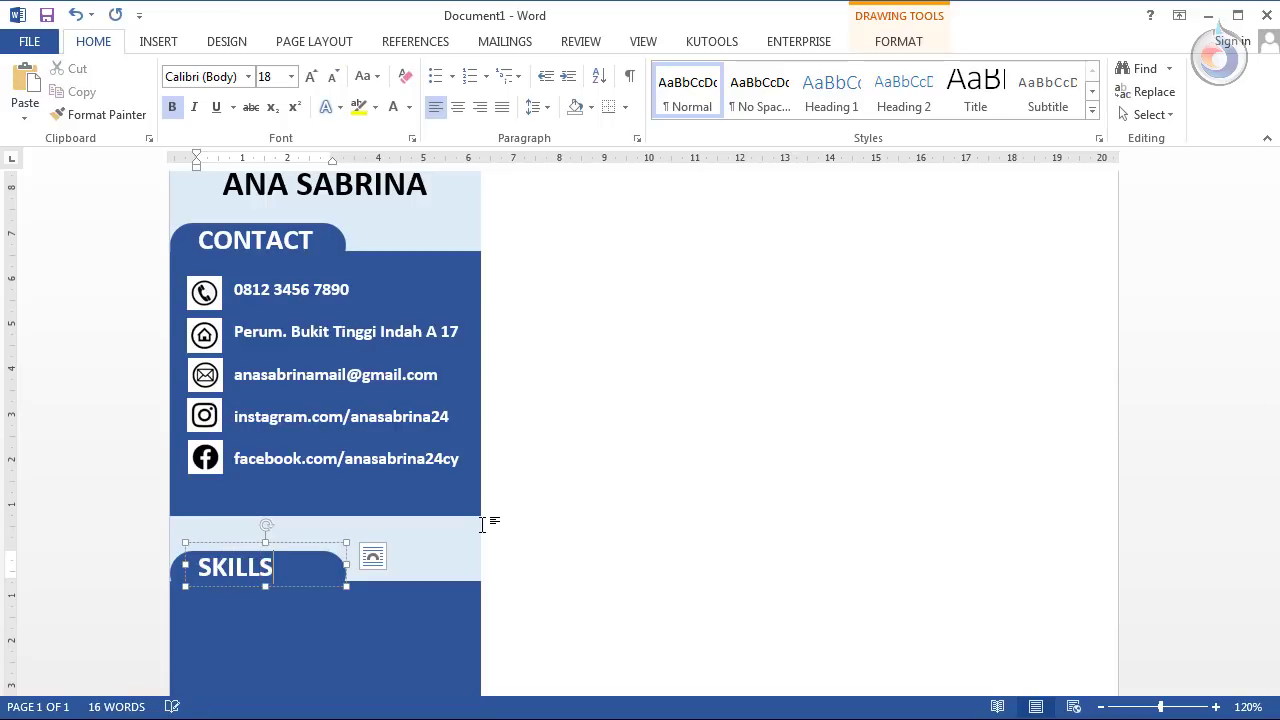
{"action": "scroll", "coordinate": [241, 432], "scroll_direction": "down", "scroll_amount": 4}
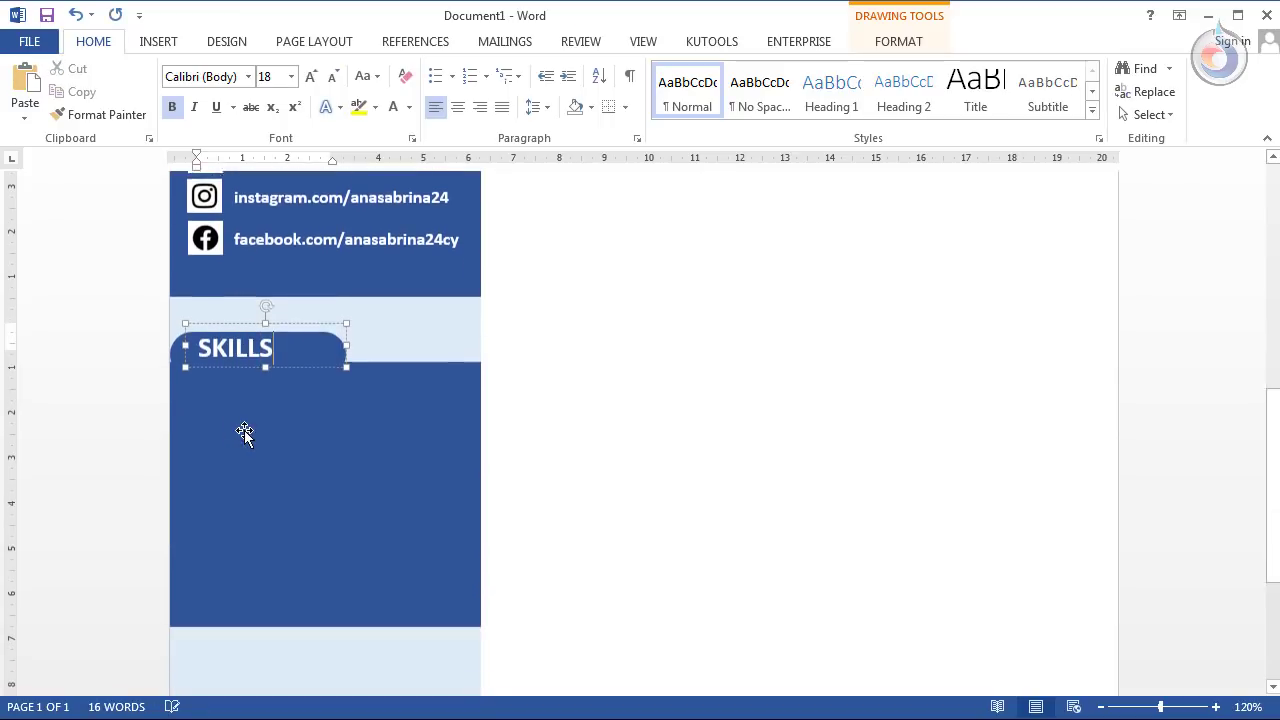
{"action": "left_click", "coordinate": [275, 380]}
{"action": "scroll", "coordinate": [281, 368], "scroll_direction": "up", "scroll_amount": 3, "text": "ctrl"}
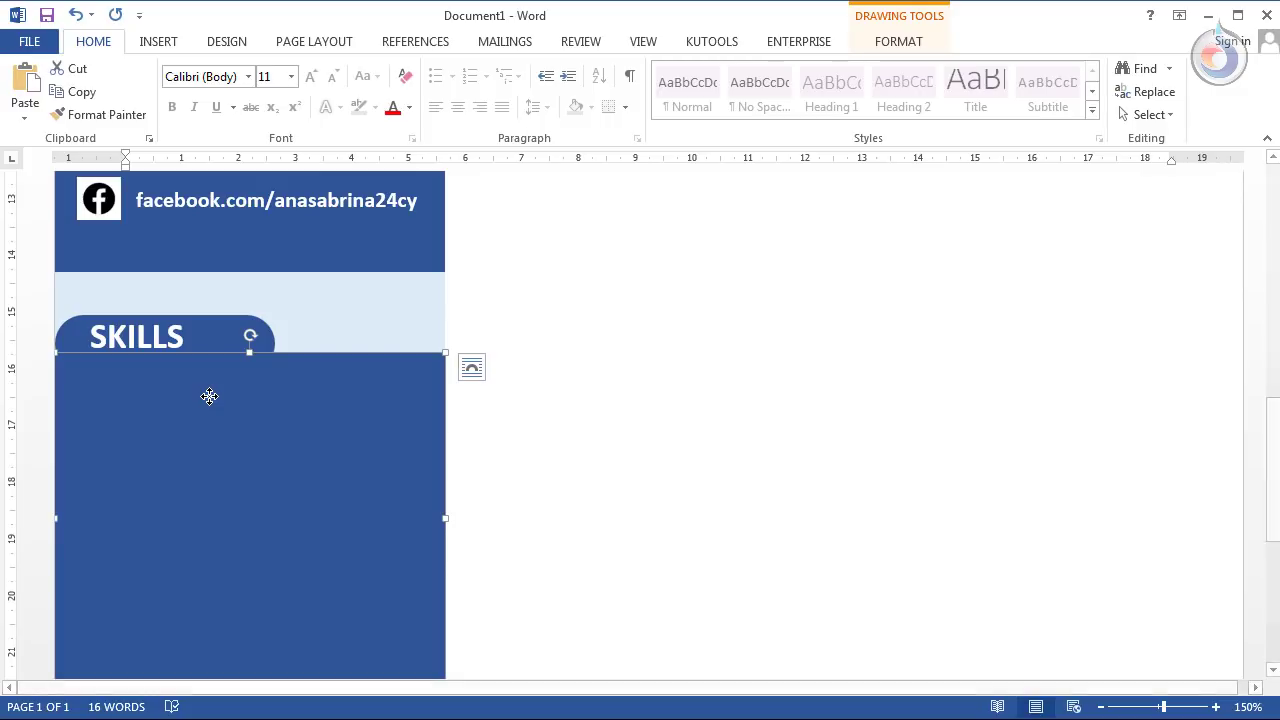
Step: Fill the large block under SKILLS with the custom colour RGB 59, 135, 205
{"action": "double_click", "coordinate": [220, 514]}
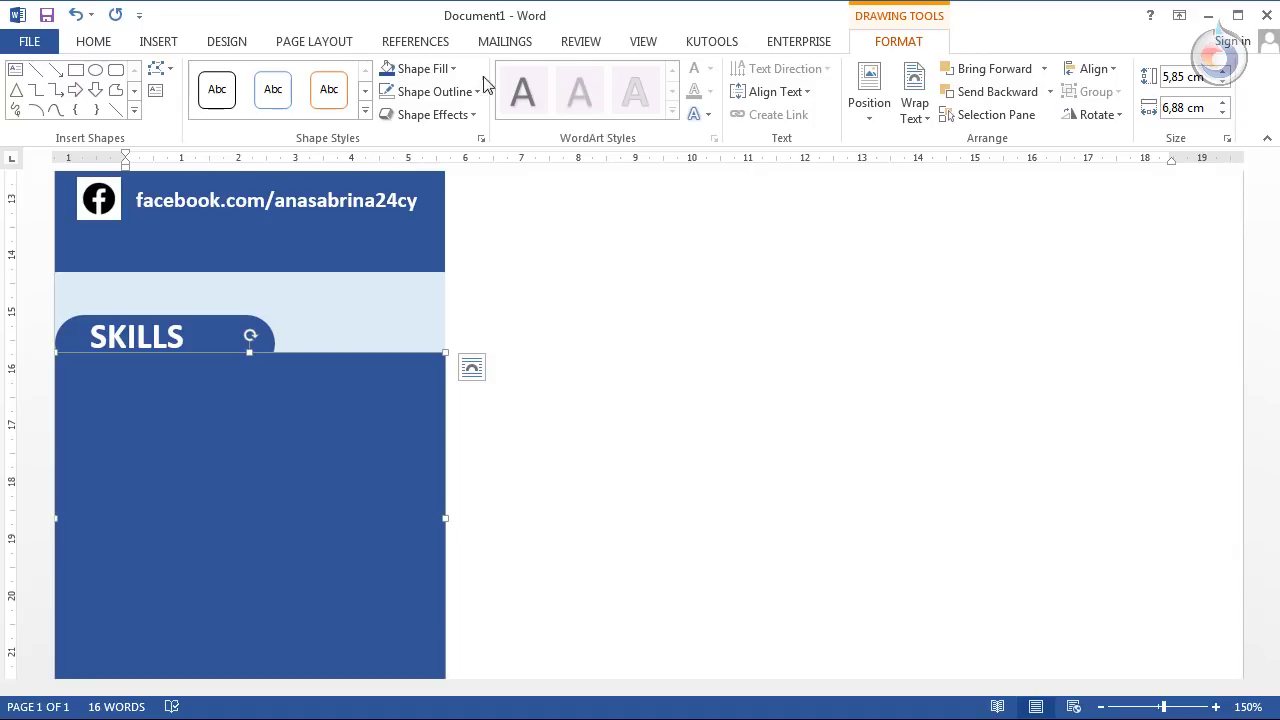
{"action": "left_click", "coordinate": [440, 68]}
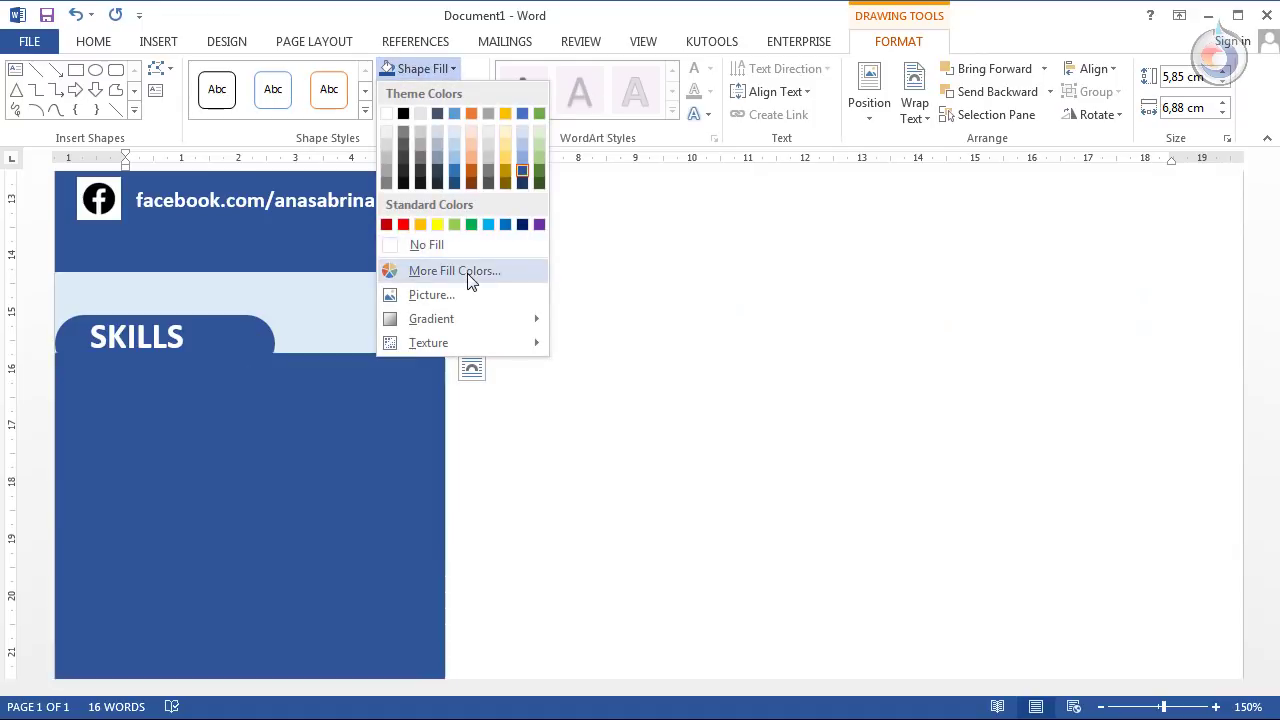
{"action": "left_click", "coordinate": [464, 272]}
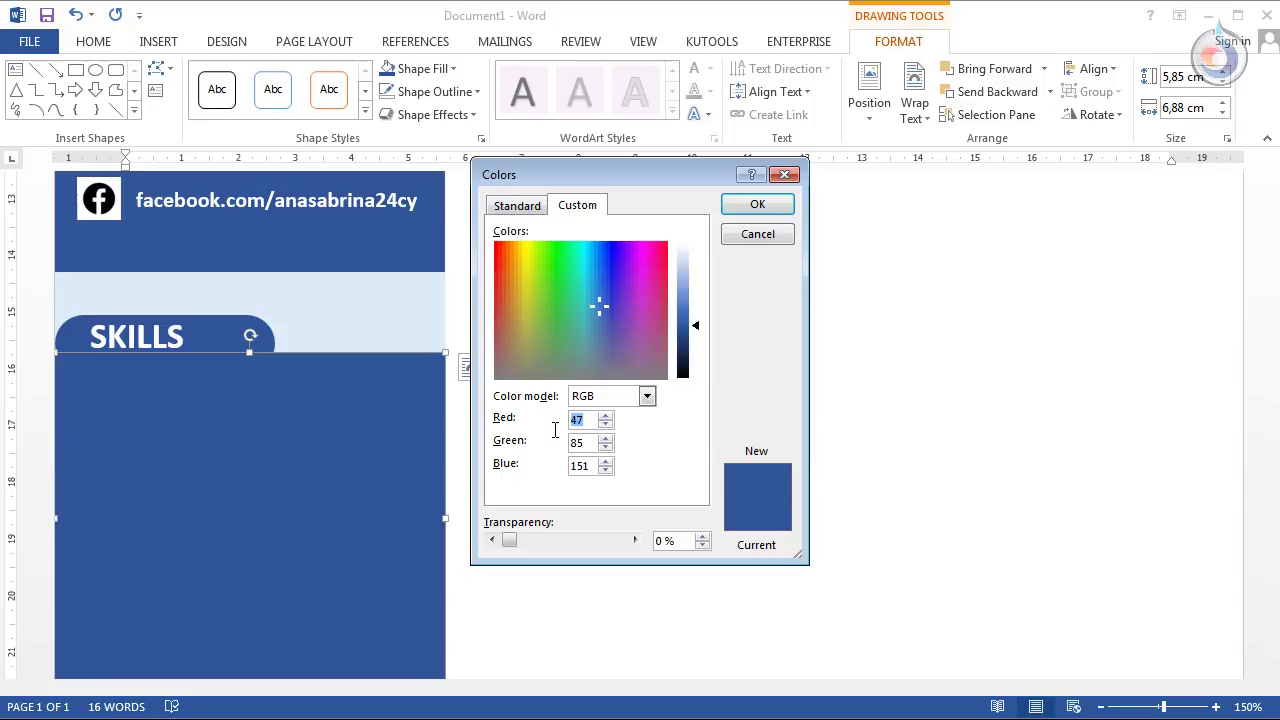
{"action": "type", "text": "5"}
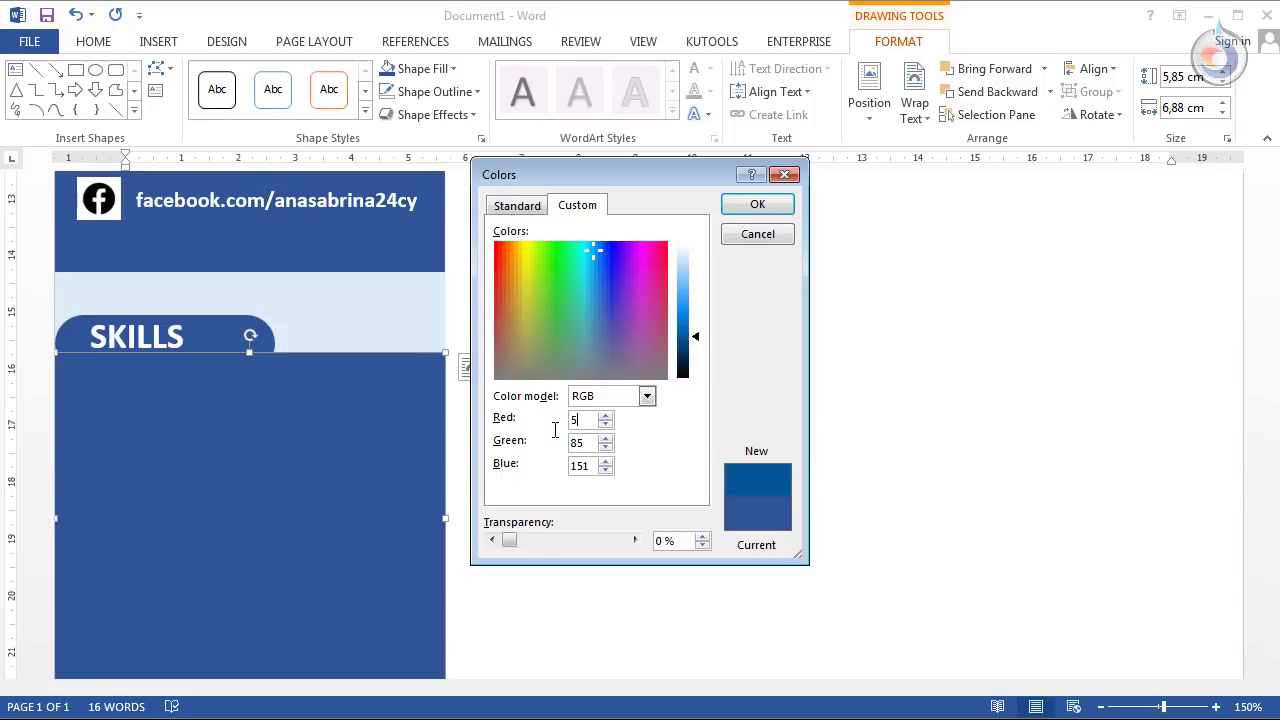
{"action": "type", "text": "9"}
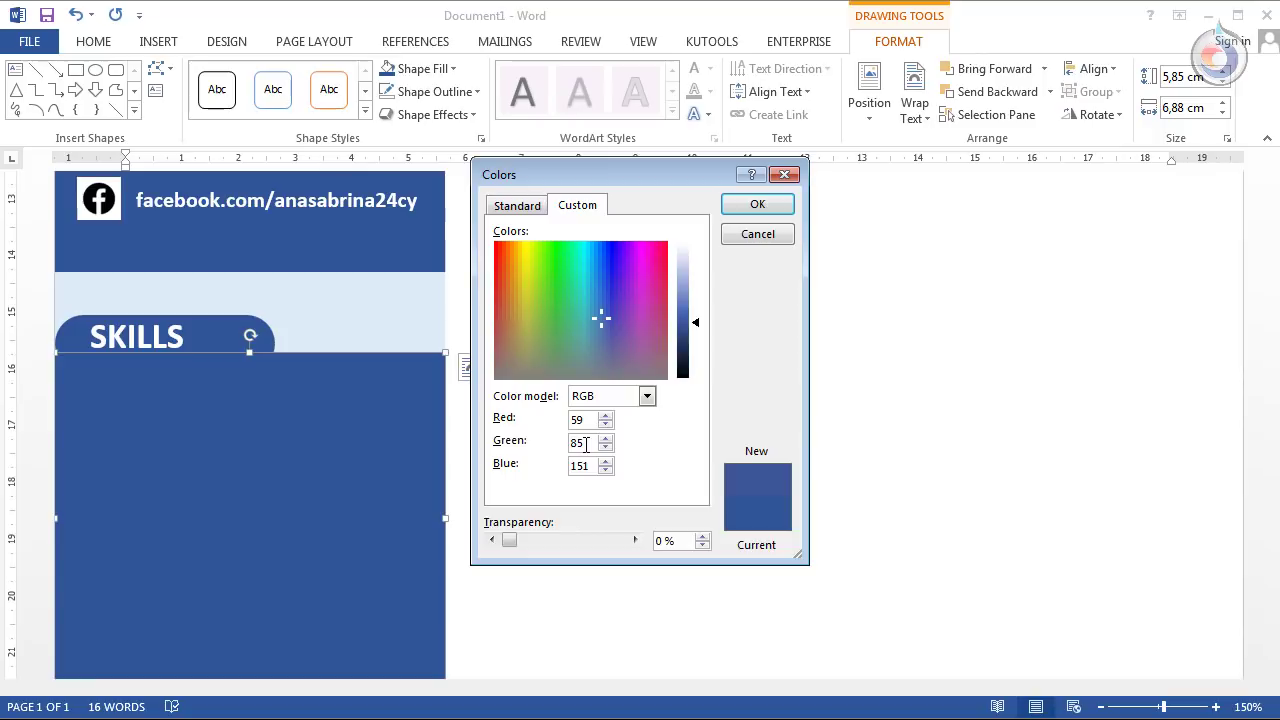
{"action": "type", "text": "135"}
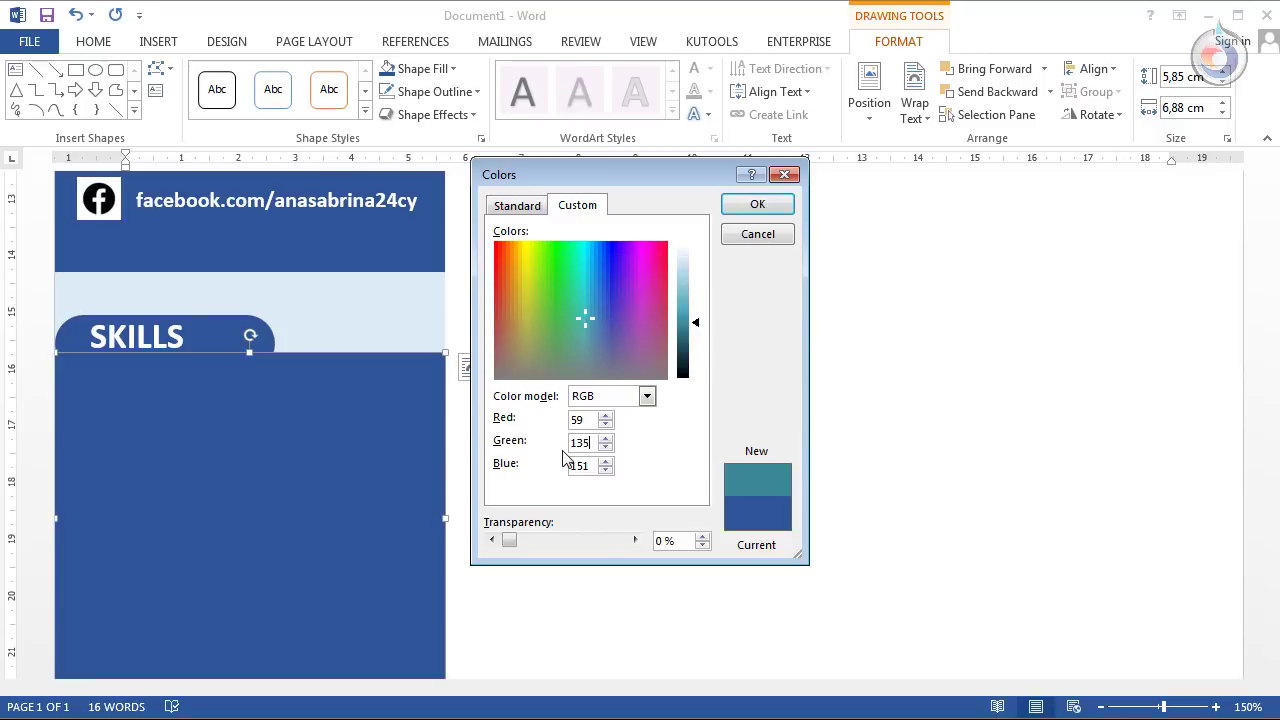
{"action": "double_click", "coordinate": [584, 464]}
{"action": "type", "text": "205"}
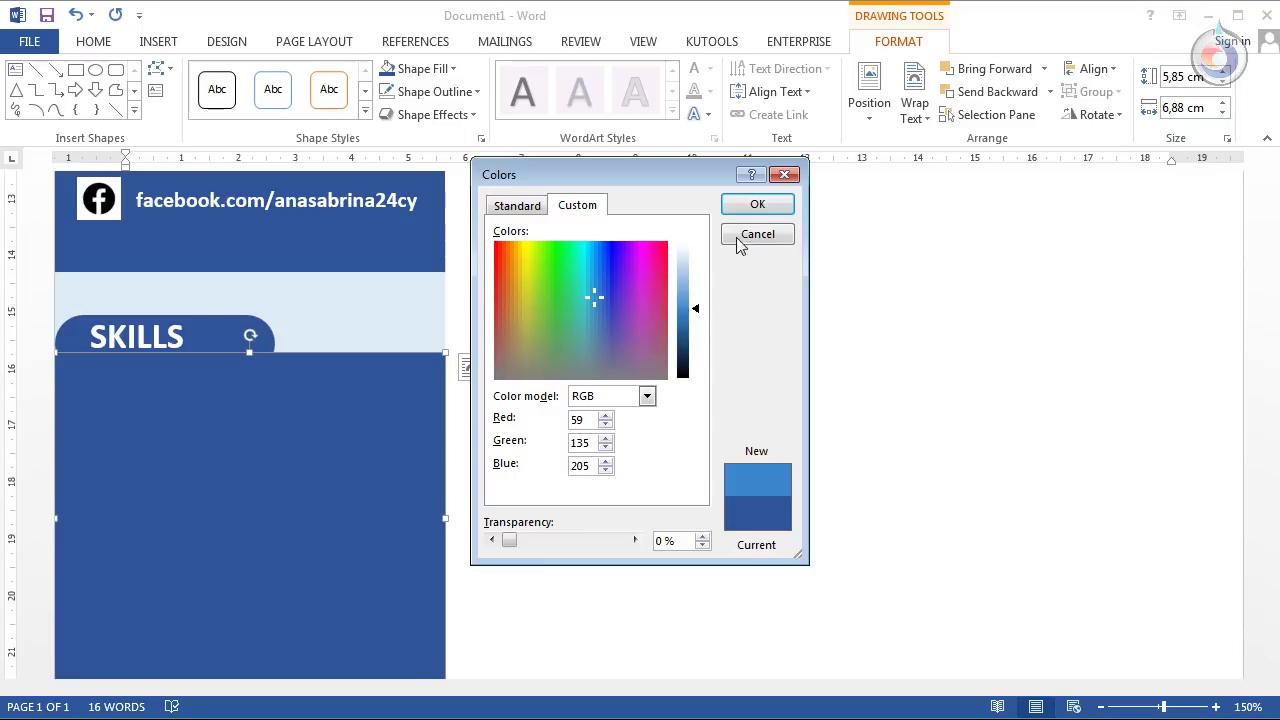
{"action": "left_click", "coordinate": [739, 206]}
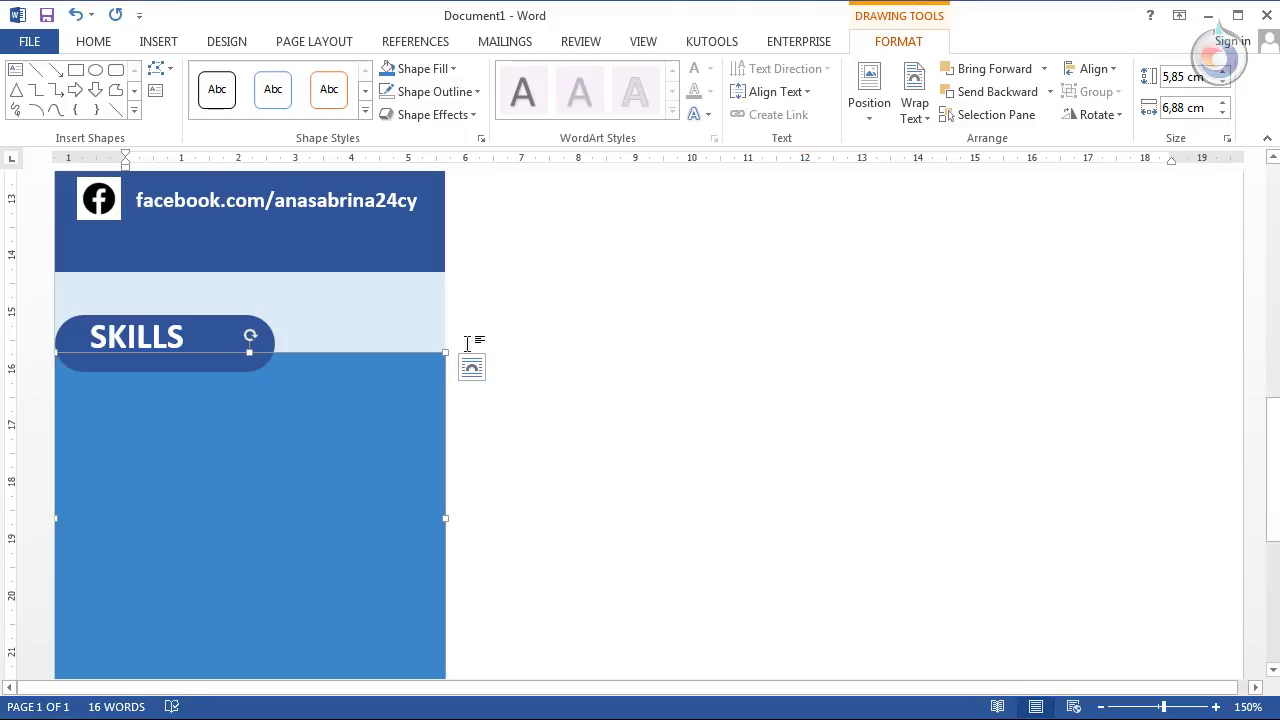
{"action": "left_click", "coordinate": [236, 328]}
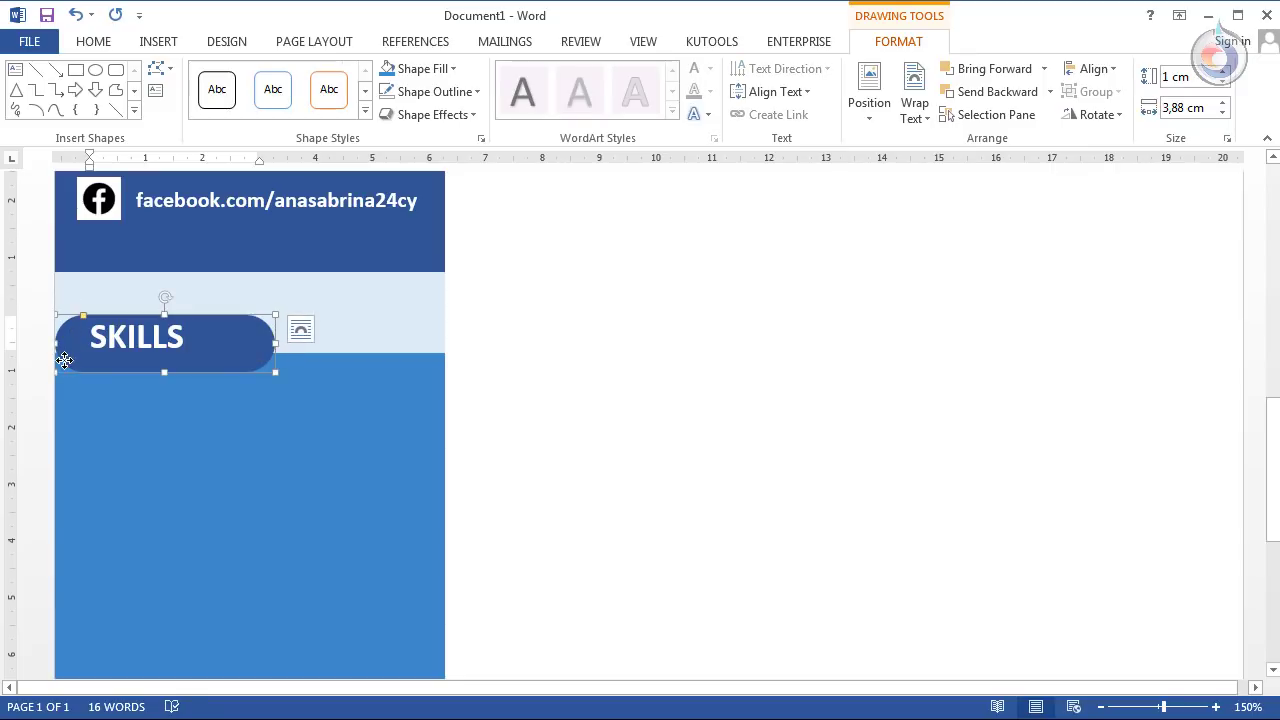
{"action": "left_click", "coordinate": [273, 415]}
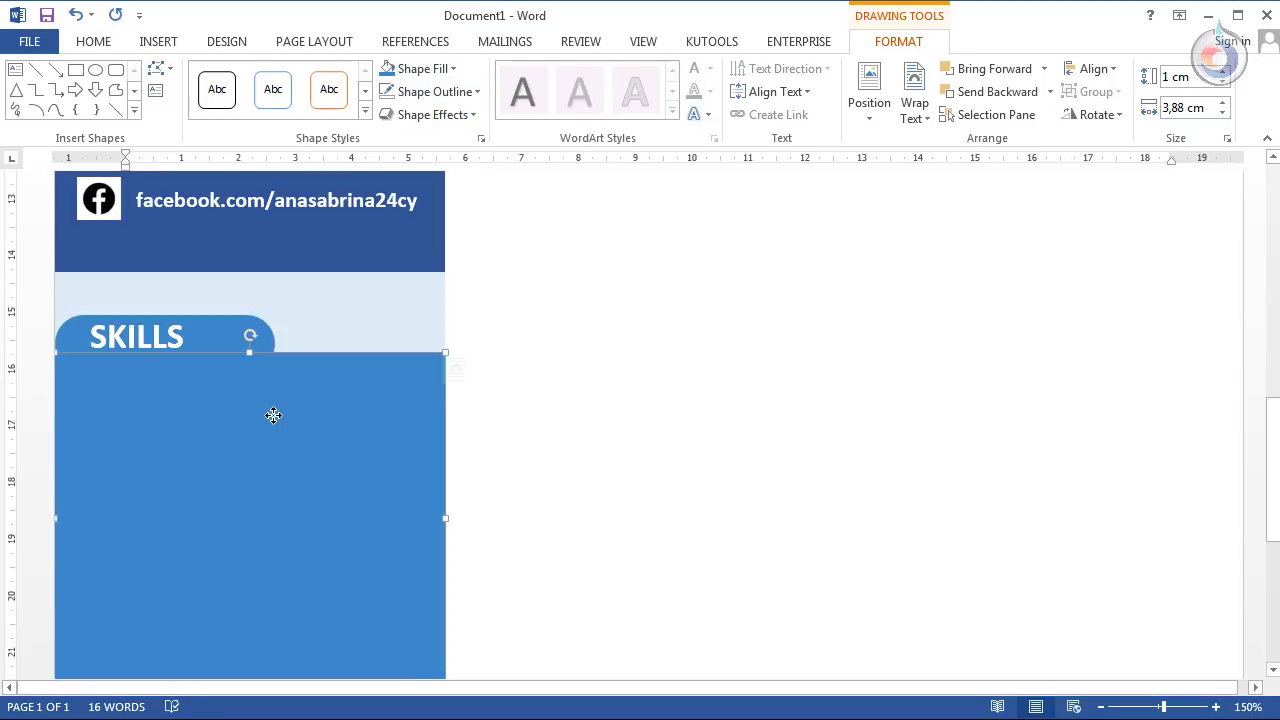
{"action": "scroll", "coordinate": [234, 446], "scroll_direction": "up", "scroll_amount": 1}
{"action": "scroll", "coordinate": [234, 366], "scroll_direction": "up", "scroll_amount": 2}
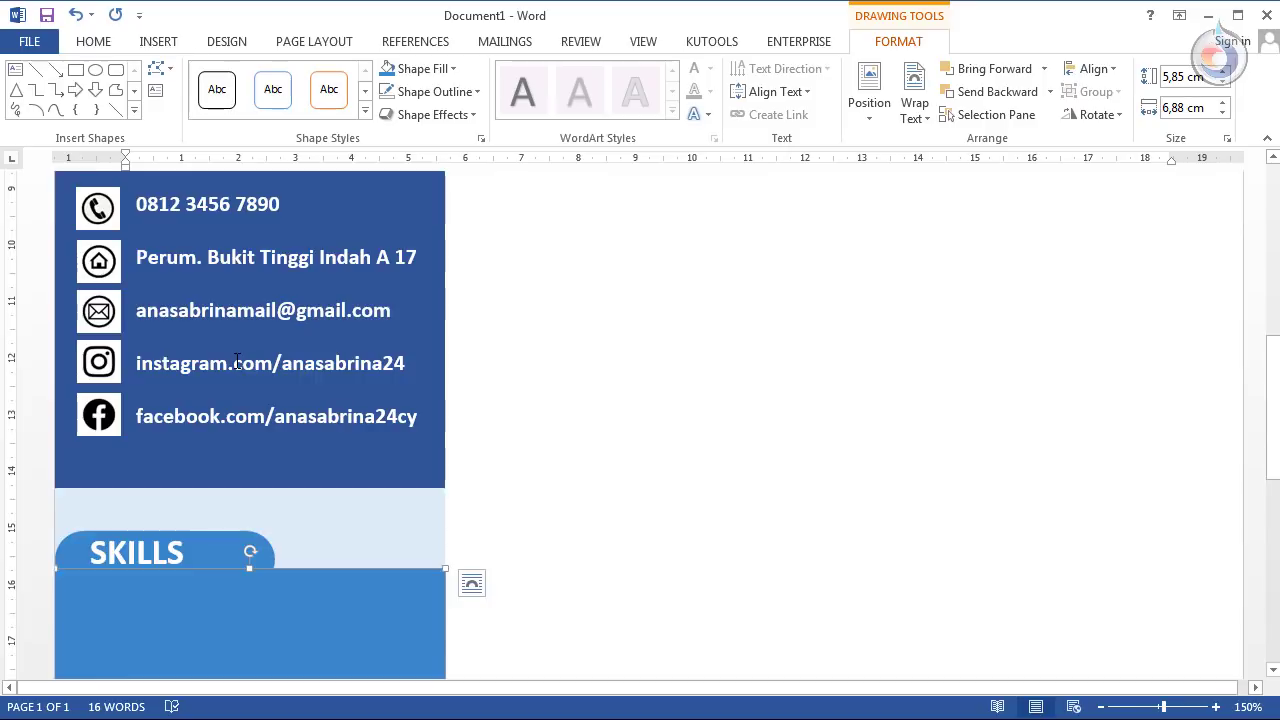
{"action": "scroll", "coordinate": [236, 362], "scroll_direction": "up", "scroll_amount": 1}
Step: Copy the contact text box into the SKILLS block and position it slightly left
{"action": "left_click", "coordinate": [224, 329]}
{"action": "scroll", "coordinate": [222, 305], "scroll_direction": "down", "scroll_amount": 1}
{"action": "scroll", "coordinate": [204, 235], "scroll_direction": "up", "scroll_amount": 1}
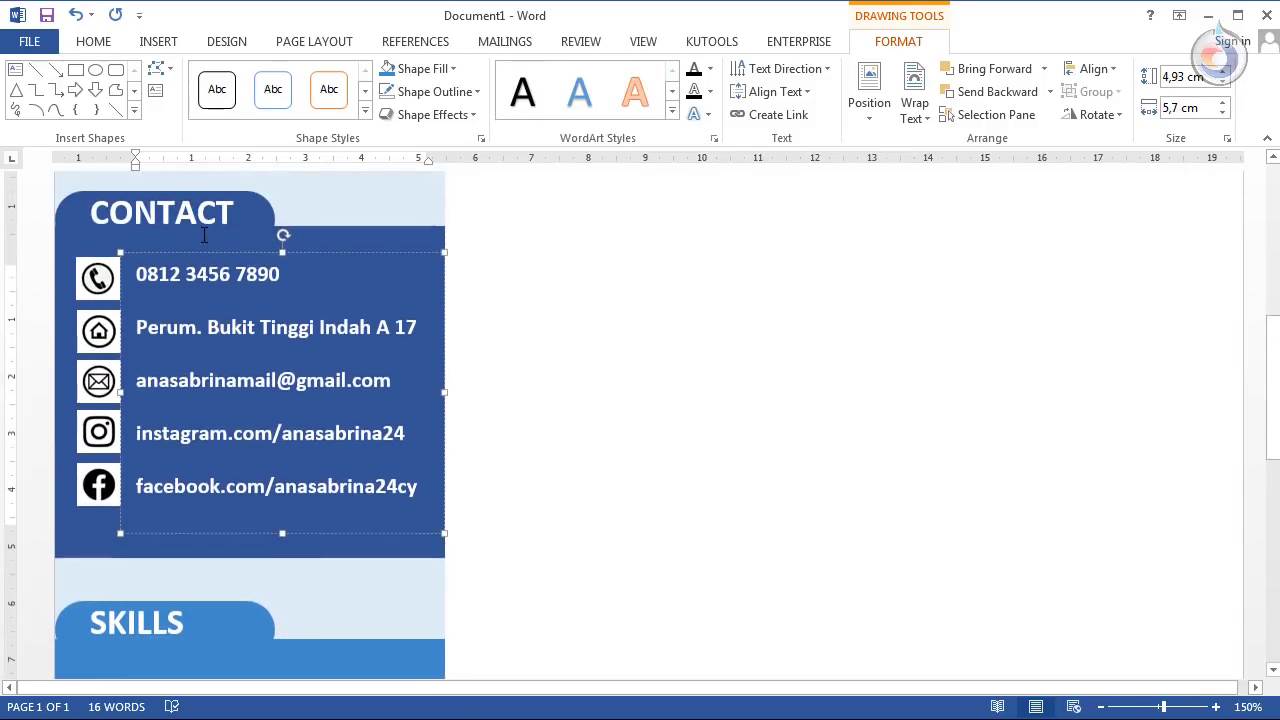
{"action": "left_click", "coordinate": [205, 254]}
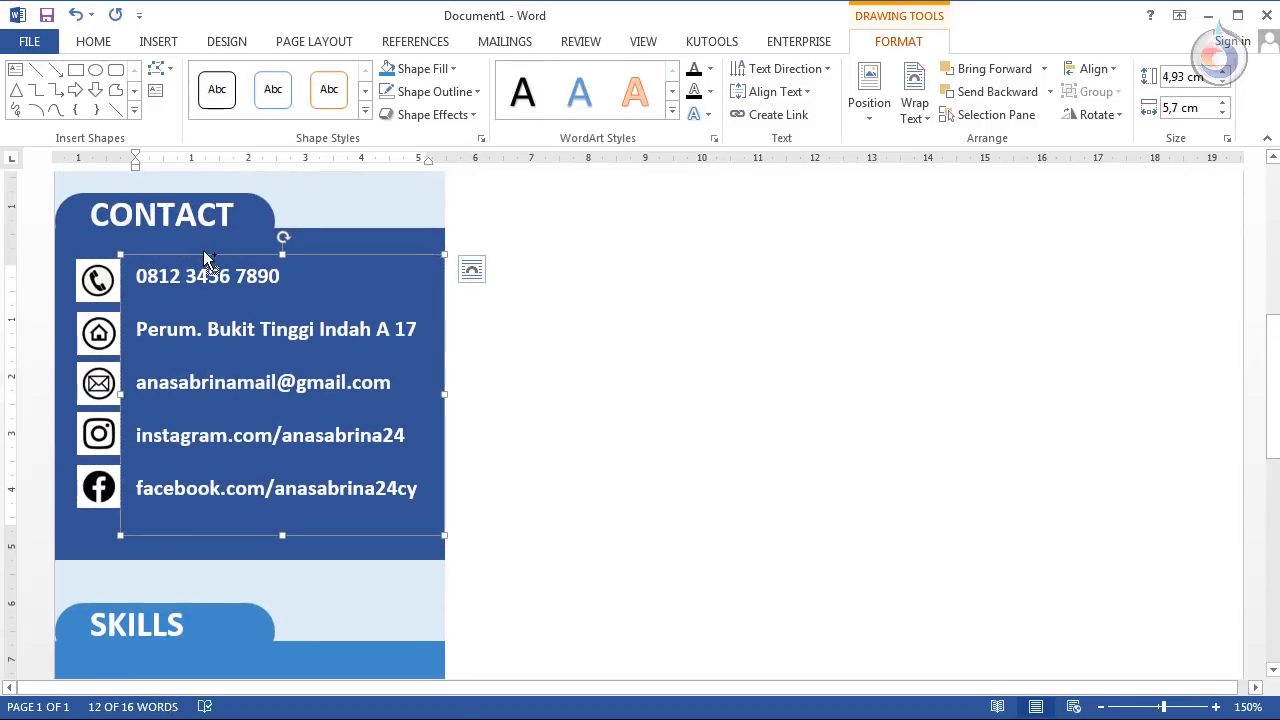
{"action": "mouse_move", "coordinate": [205, 256]}
{"action": "left_mouse_down", "text": "ctrl"}
{"action": "mouse_move", "coordinate": [163, 523]}
{"action": "mouse_move", "coordinate": [145, 502]}
{"action": "left_mouse_up", "text": "ctrl"}
{"action": "scroll", "coordinate": [150, 430], "scroll_direction": "up", "scroll_amount": 3}
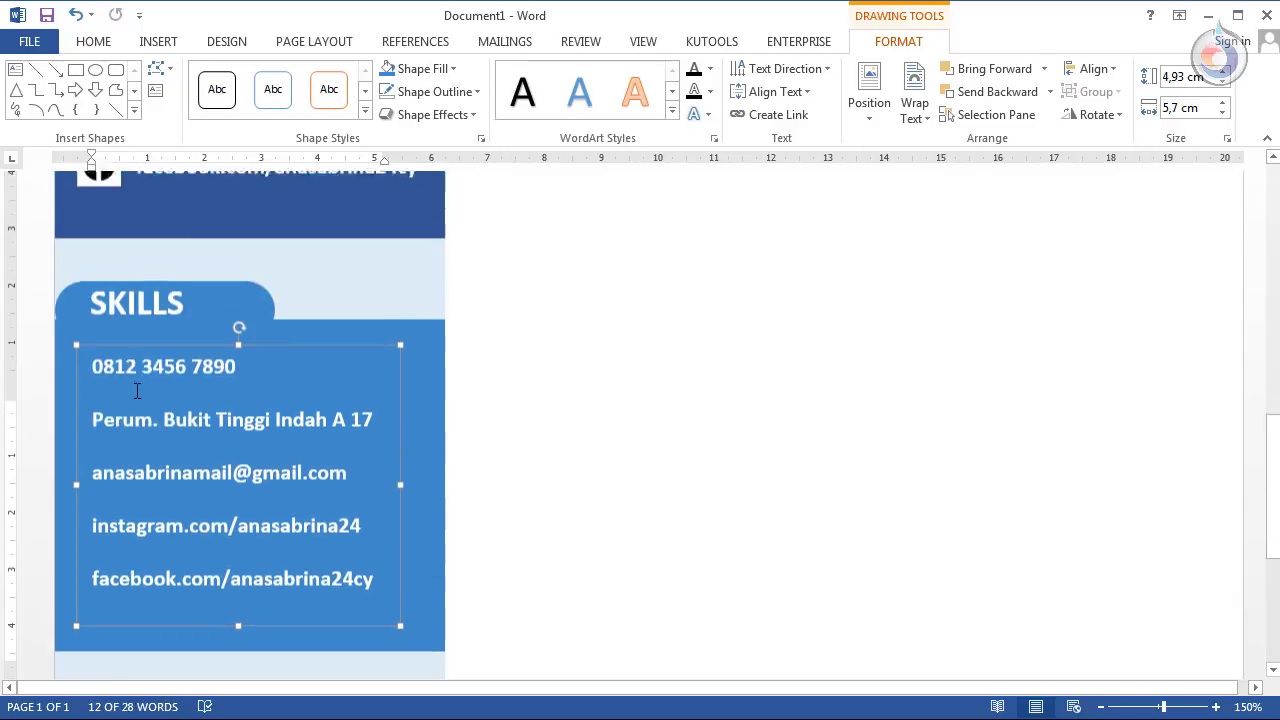
{"action": "left_click_drag", "start_coordinate": [137, 391], "coordinate": [125, 390]}
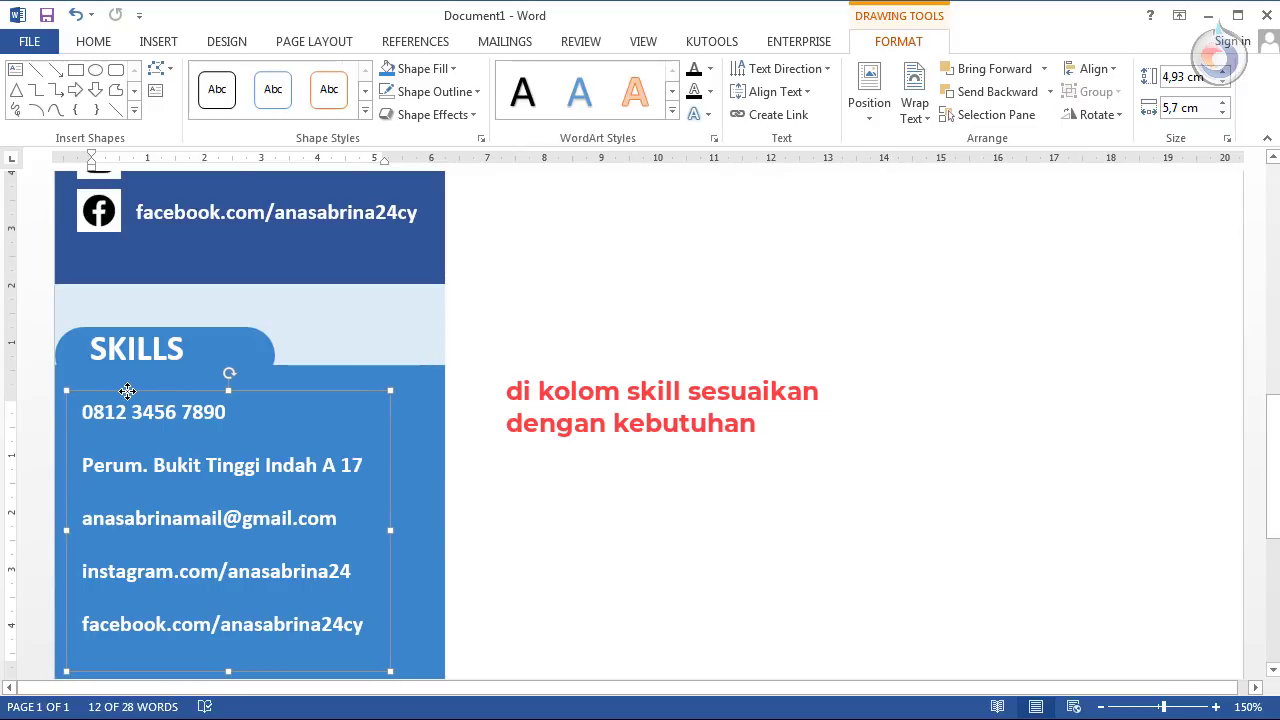
Step: Replace the copied text with Ms. Office, Photoshop, CorelDraw, Data Base and WebDesign
{"action": "left_click", "coordinate": [141, 436]}
{"action": "key", "text": "ctrl+a"}
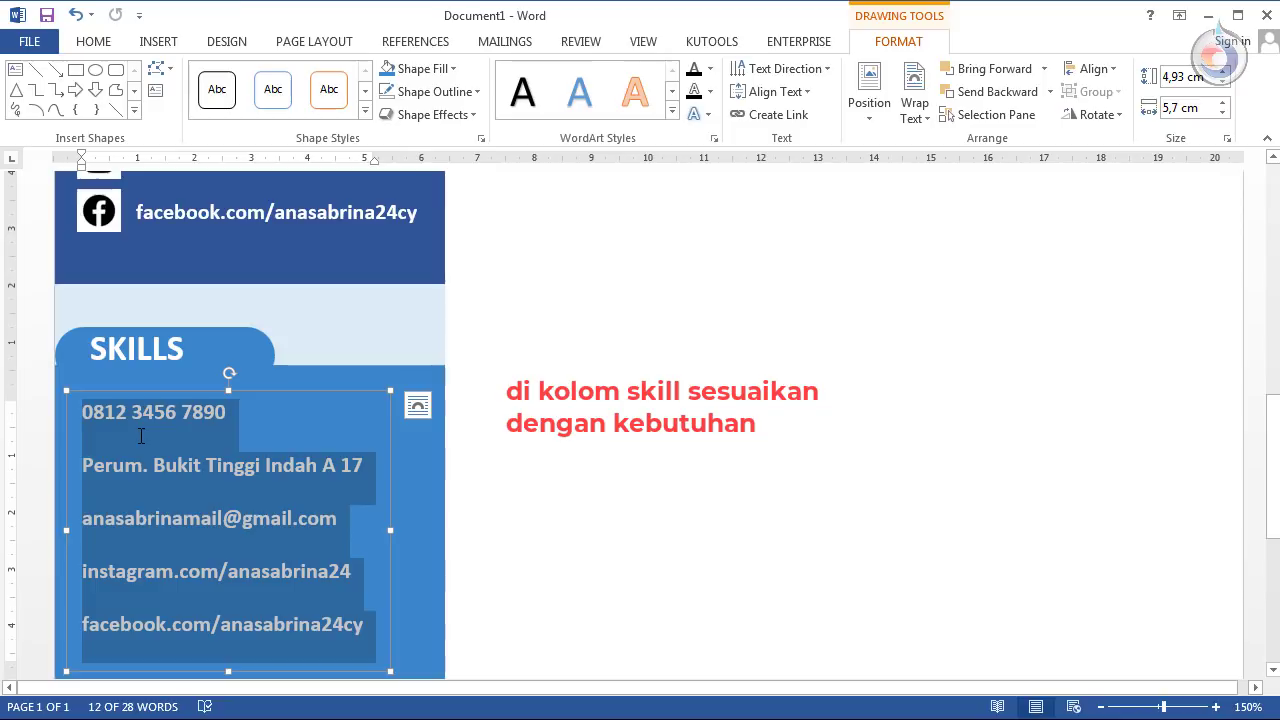
{"action": "key", "text": "BackSpace"}
{"action": "type", "text": "Ms. Office"}
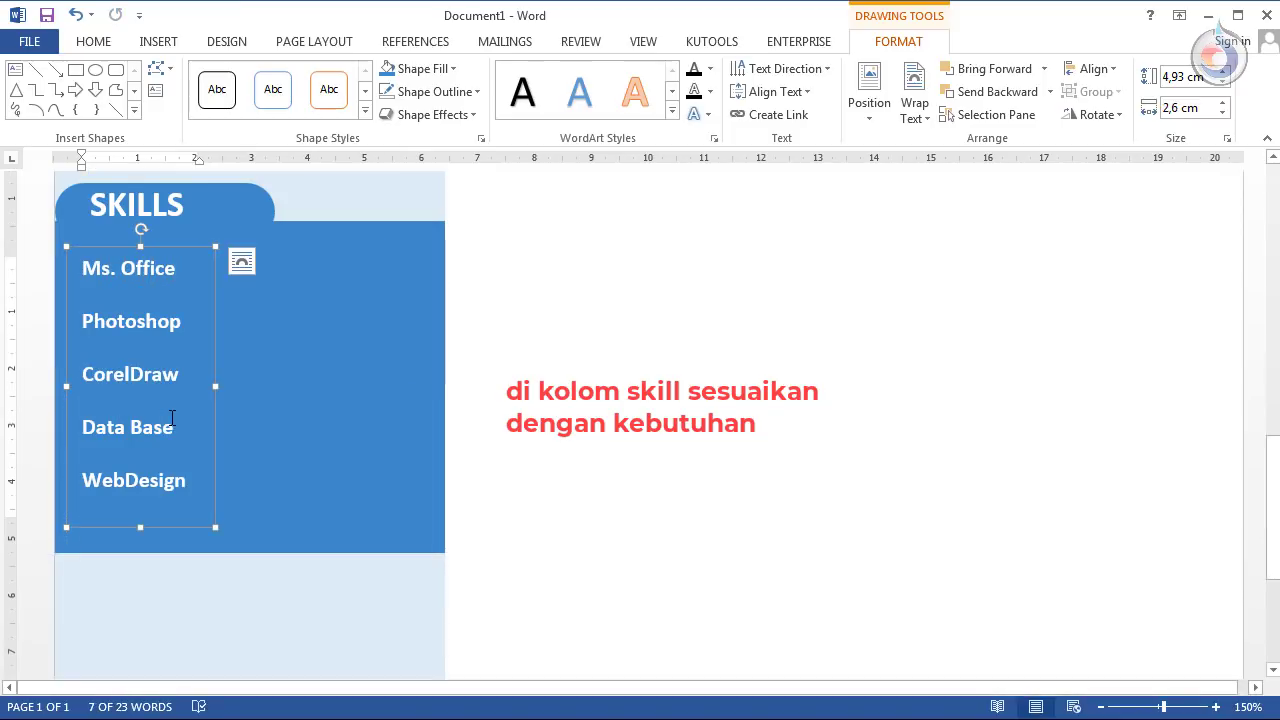
Step: Shorten the light-blue SKILLS block to 5,49 cm tall
{"action": "left_click", "coordinate": [278, 460]}
{"action": "scroll", "coordinate": [420, 408], "scroll_direction": "up", "scroll_amount": 2}
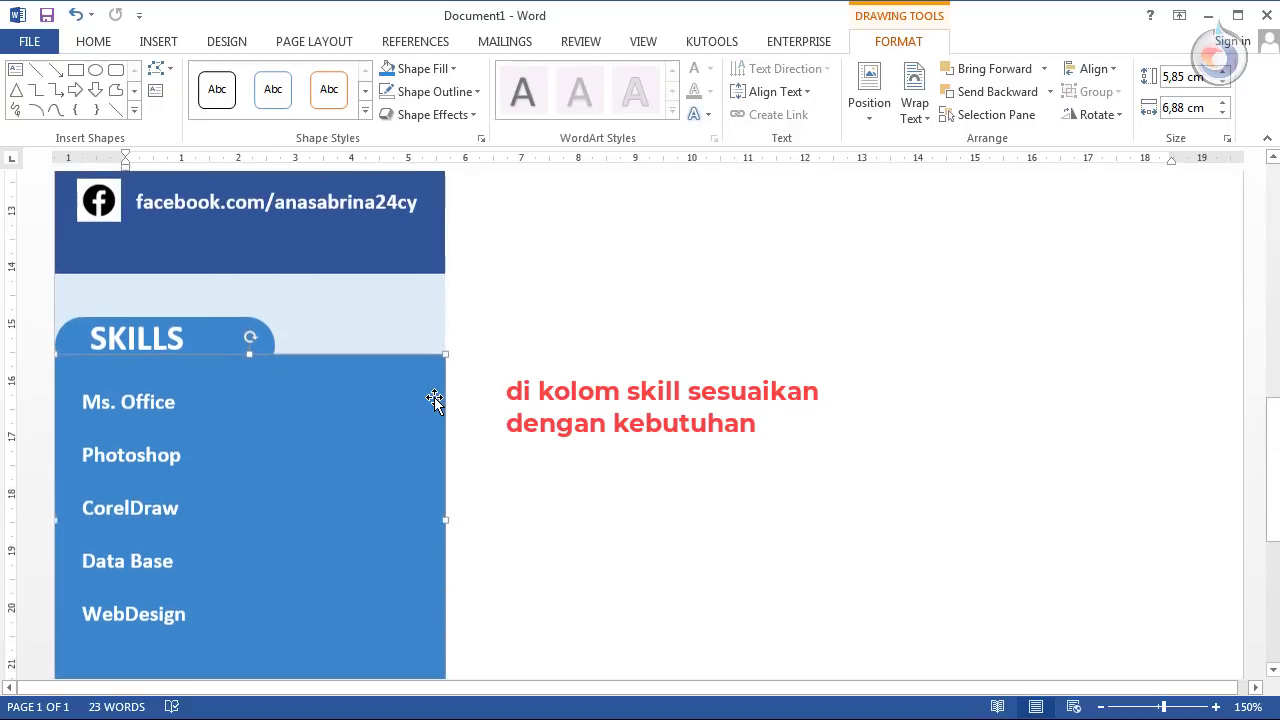
{"action": "scroll", "coordinate": [420, 408], "scroll_direction": "down", "scroll_amount": 1}
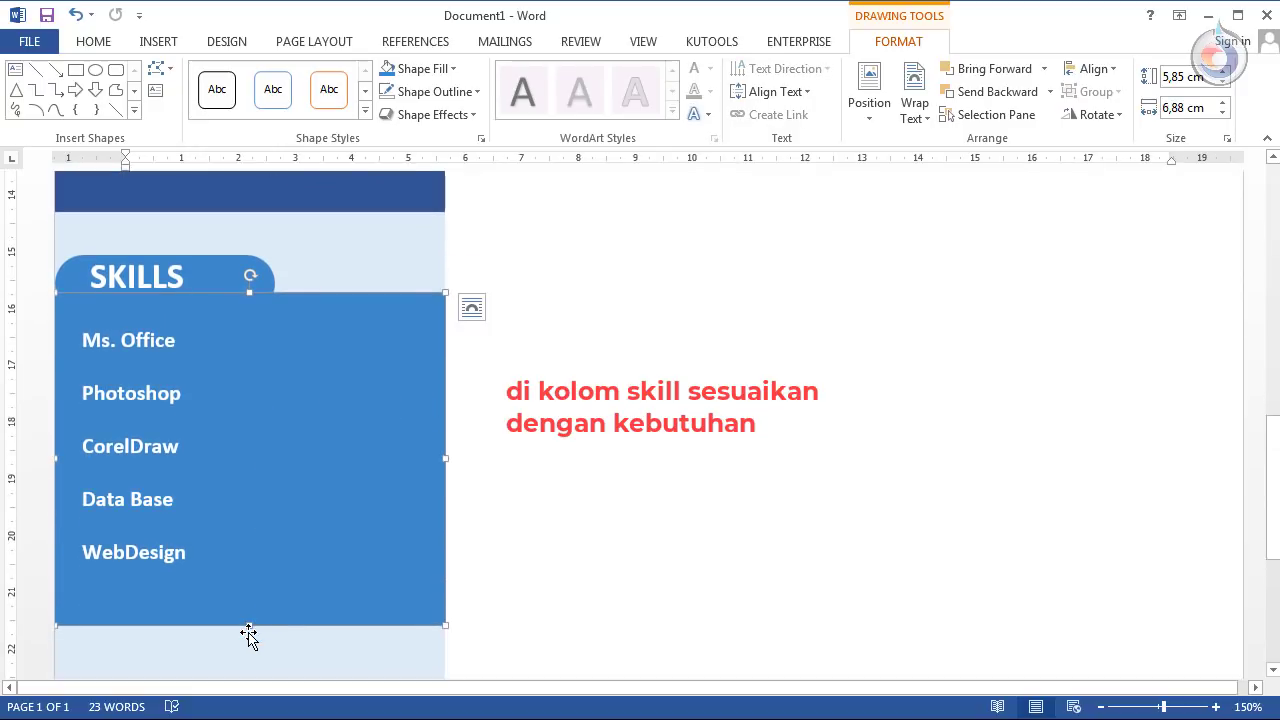
{"action": "left_click_drag", "start_coordinate": [247, 620], "coordinate": [247, 600]}
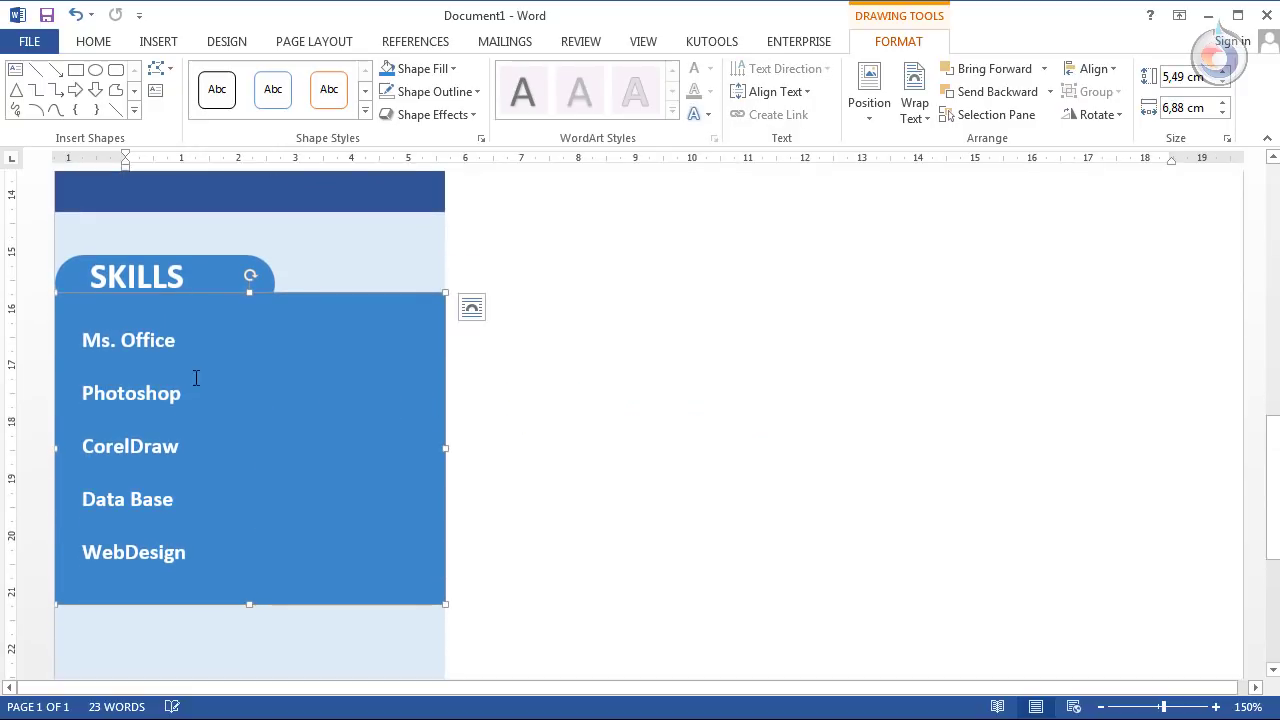
{"action": "left_click", "coordinate": [160, 44]}
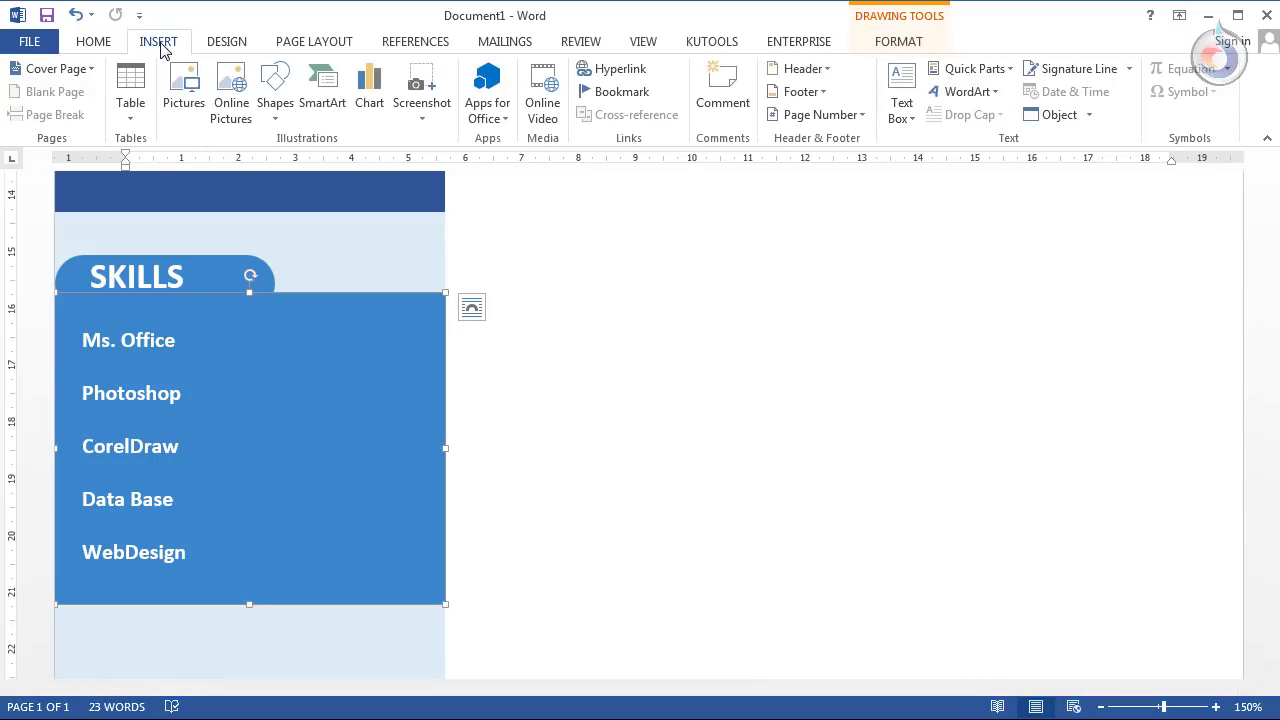
{"action": "left_click", "coordinate": [272, 93]}
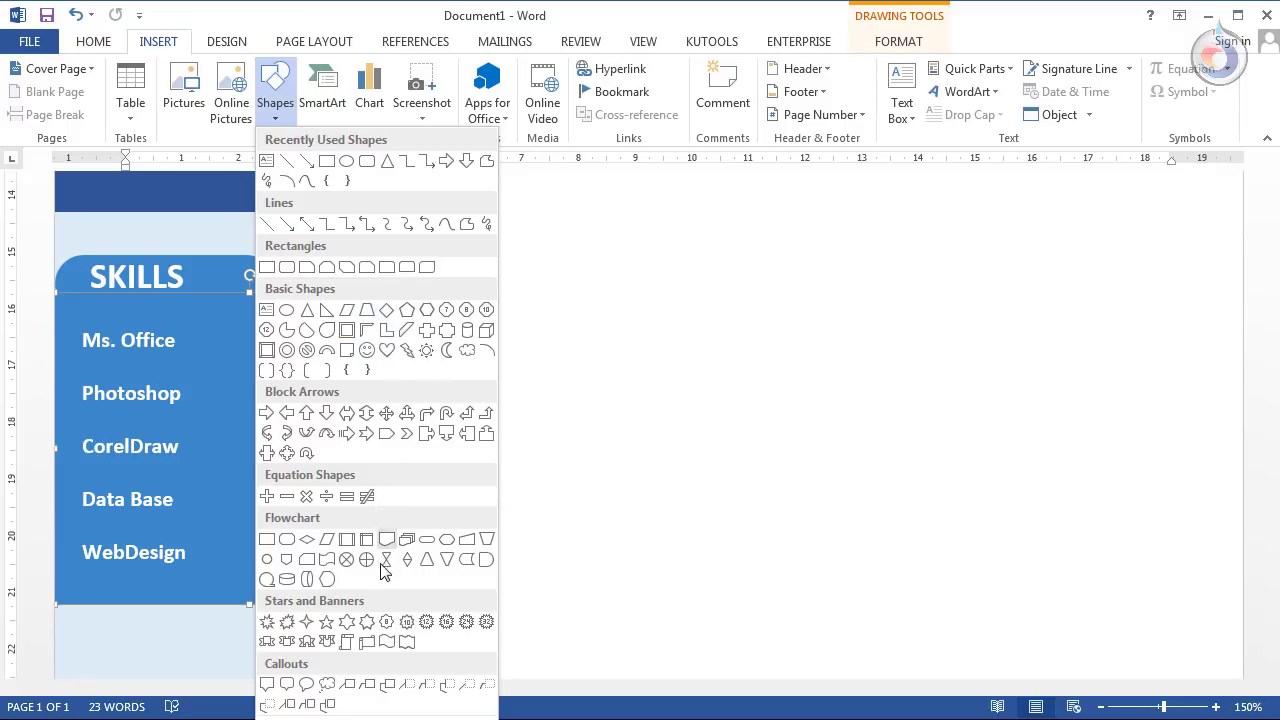
Step: Draw a 5-point star on the blue SKILLS box with white fill and no outline
{"action": "left_click", "coordinate": [328, 640]}
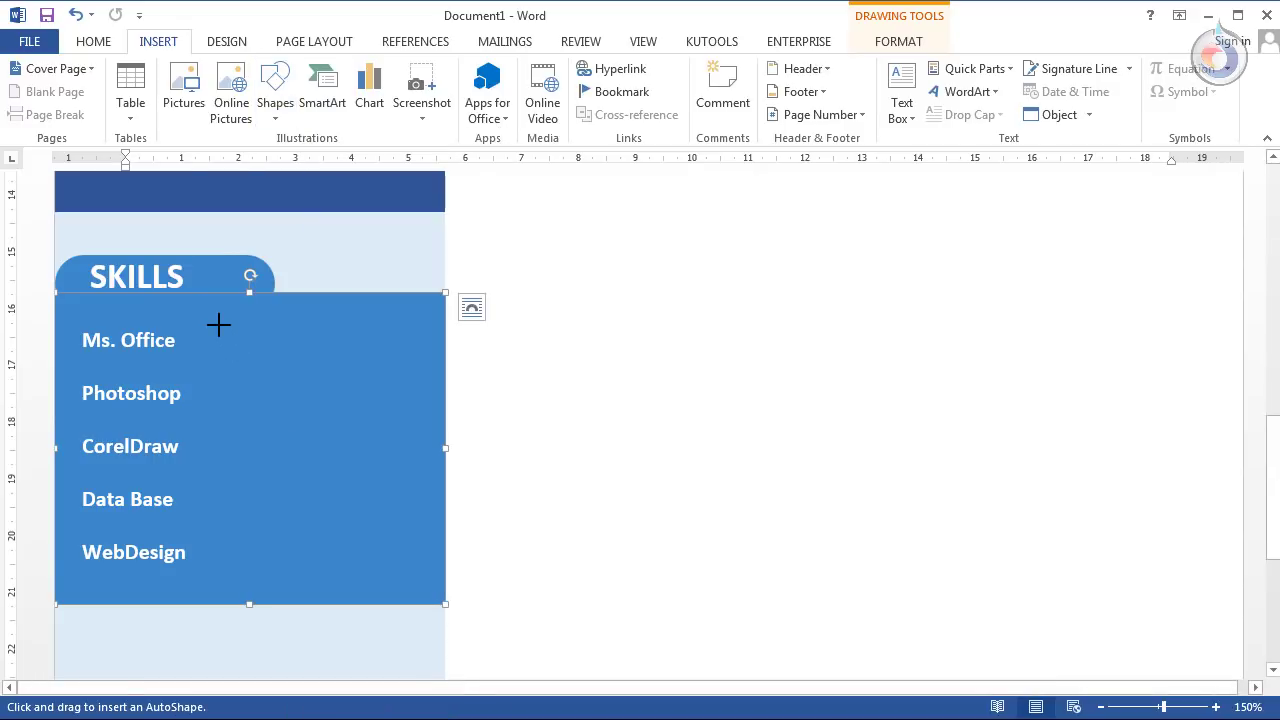
{"action": "left_click_drag", "start_coordinate": [215, 324], "coordinate": [275, 386]}
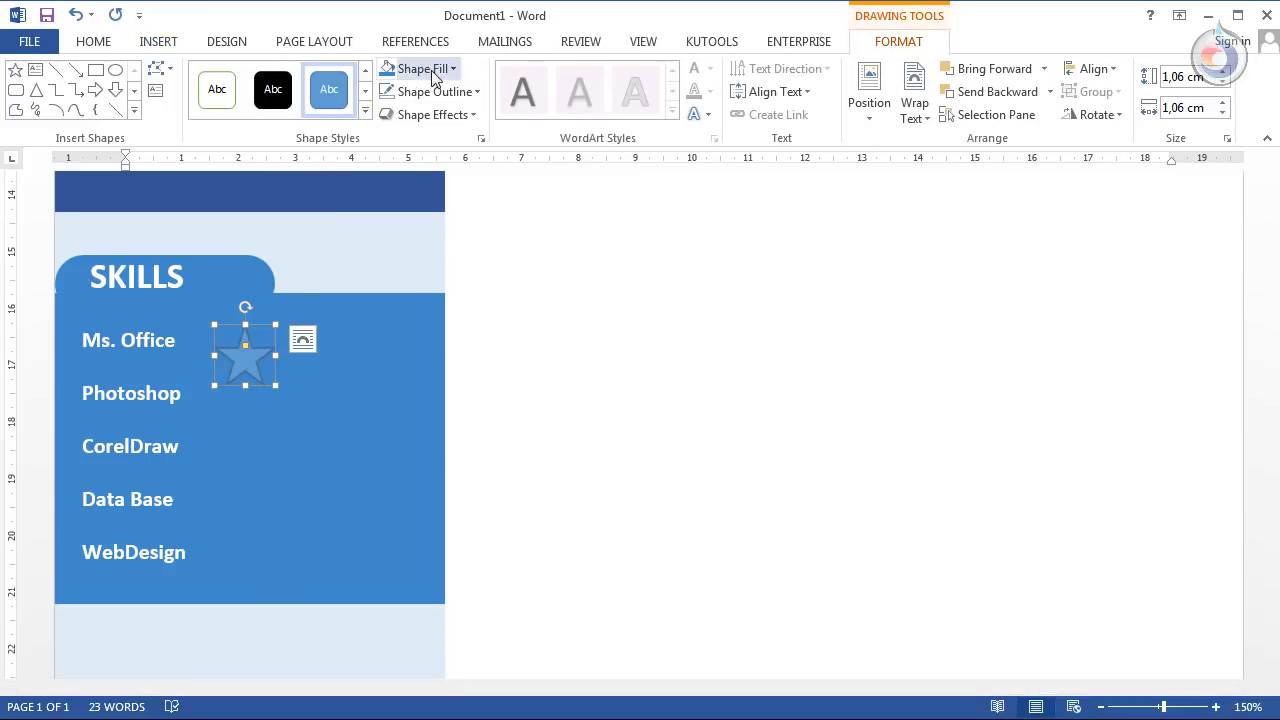
{"action": "left_click", "coordinate": [452, 70]}
{"action": "left_click", "coordinate": [391, 115]}
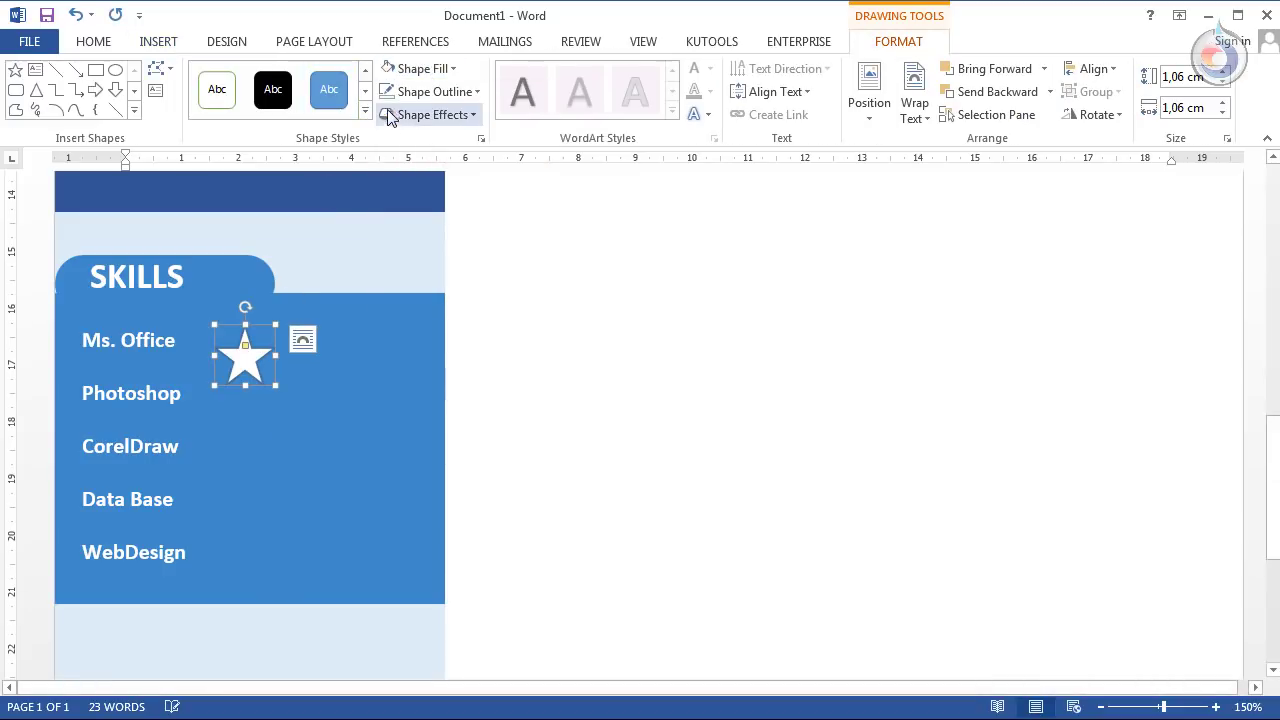
{"action": "left_click", "coordinate": [416, 93]}
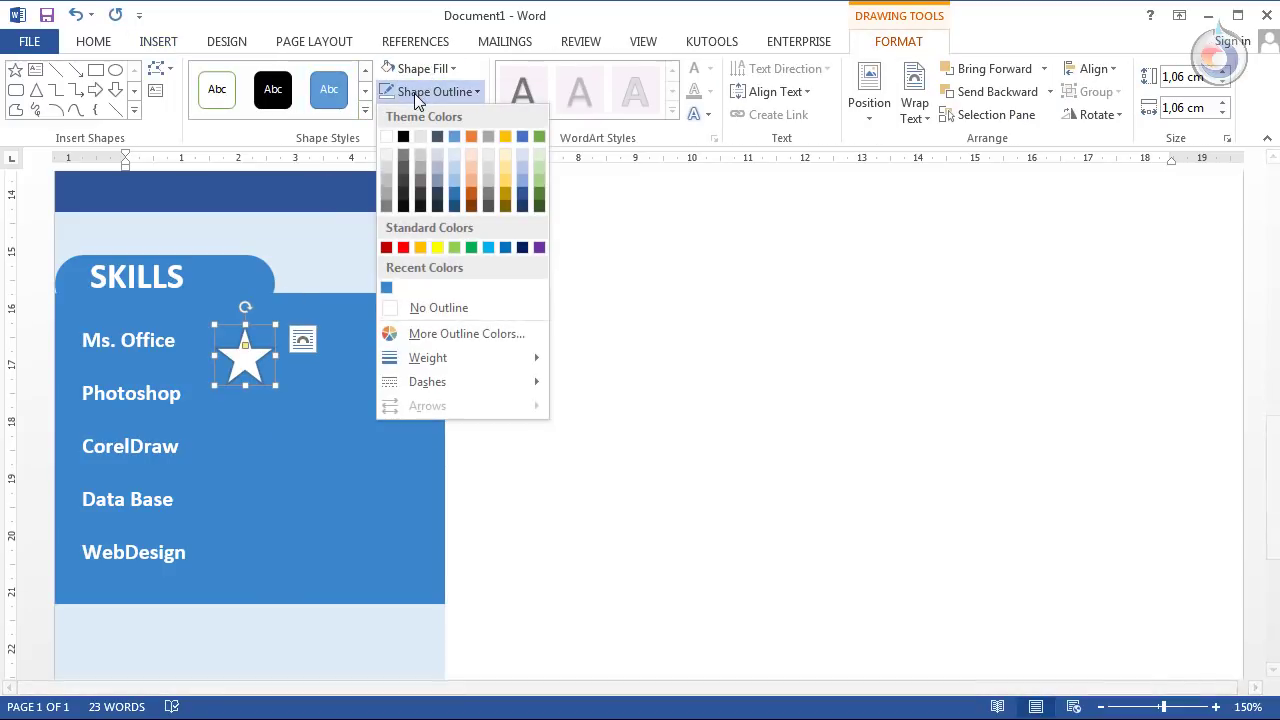
{"action": "left_click", "coordinate": [420, 306]}
Step: Resize the star to 0.99 cm and place it beside Ms. Office
{"action": "scroll", "coordinate": [177, 371], "scroll_direction": "up", "scroll_amount": 6}
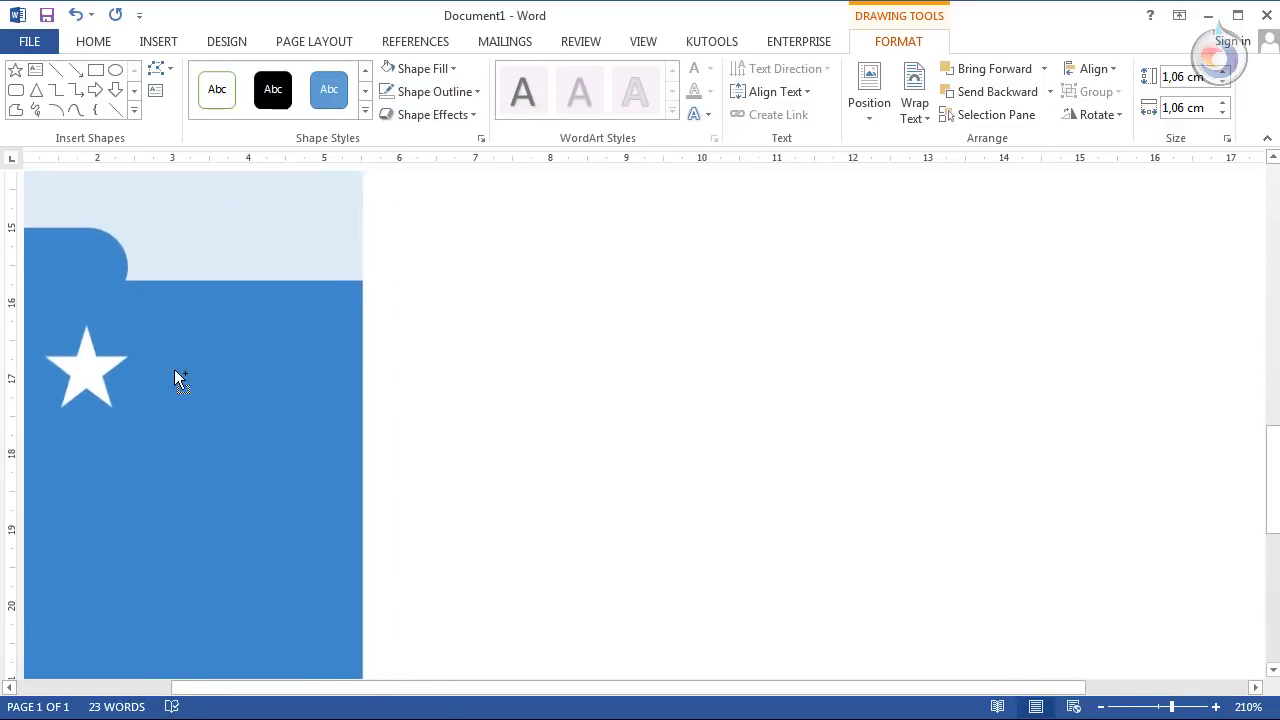
{"action": "left_click_drag", "start_coordinate": [230, 687], "coordinate": [100, 690]}
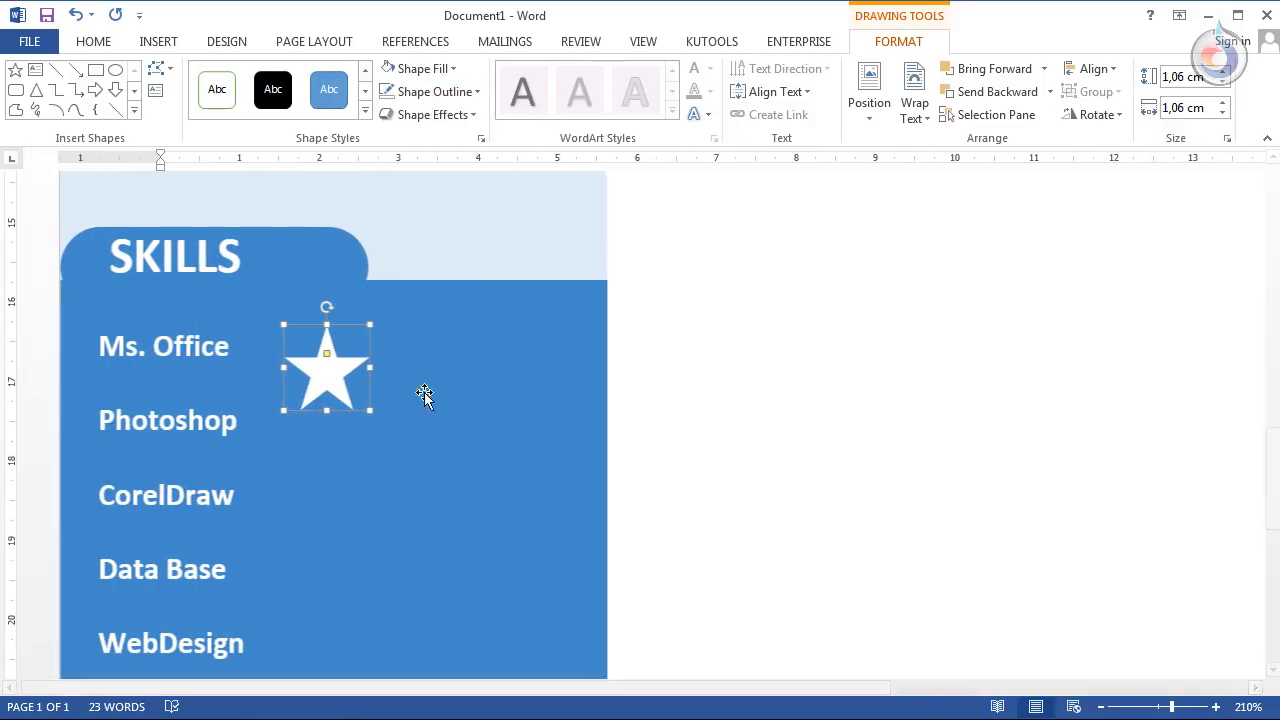
{"action": "mouse_move", "coordinate": [344, 373]}
{"action": "left_mouse_down"}
{"action": "mouse_move", "coordinate": [320, 362]}
{"action": "mouse_move", "coordinate": [347, 386]}
{"action": "left_mouse_up"}
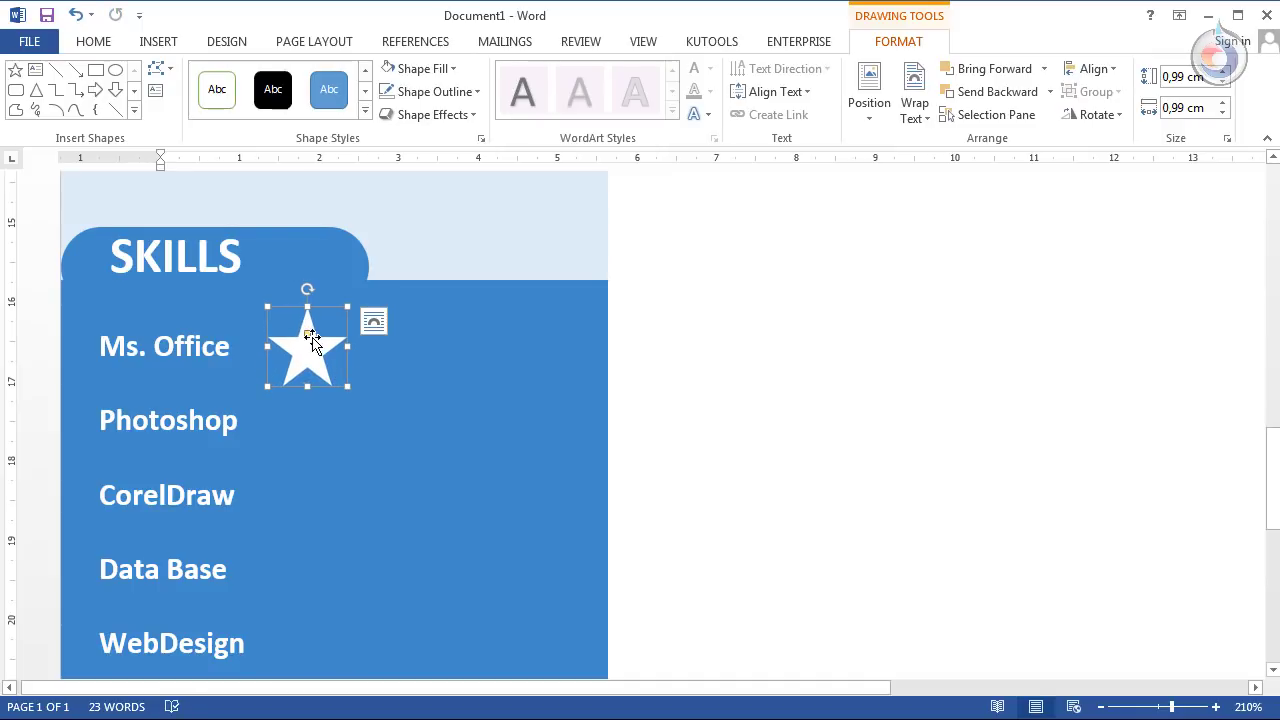
Step: Shrink the Ms. Office star to about 0.59 cm and give it an Offset Center shadow
{"action": "left_click_drag", "start_coordinate": [307, 338], "coordinate": [293, 333]}
{"action": "mouse_move", "coordinate": [347, 386]}
{"action": "left_mouse_down"}
{"action": "mouse_move", "coordinate": [314, 352]}
{"action": "mouse_move", "coordinate": [205, 350]}
{"action": "mouse_move", "coordinate": [326, 347]}
{"action": "left_mouse_up"}
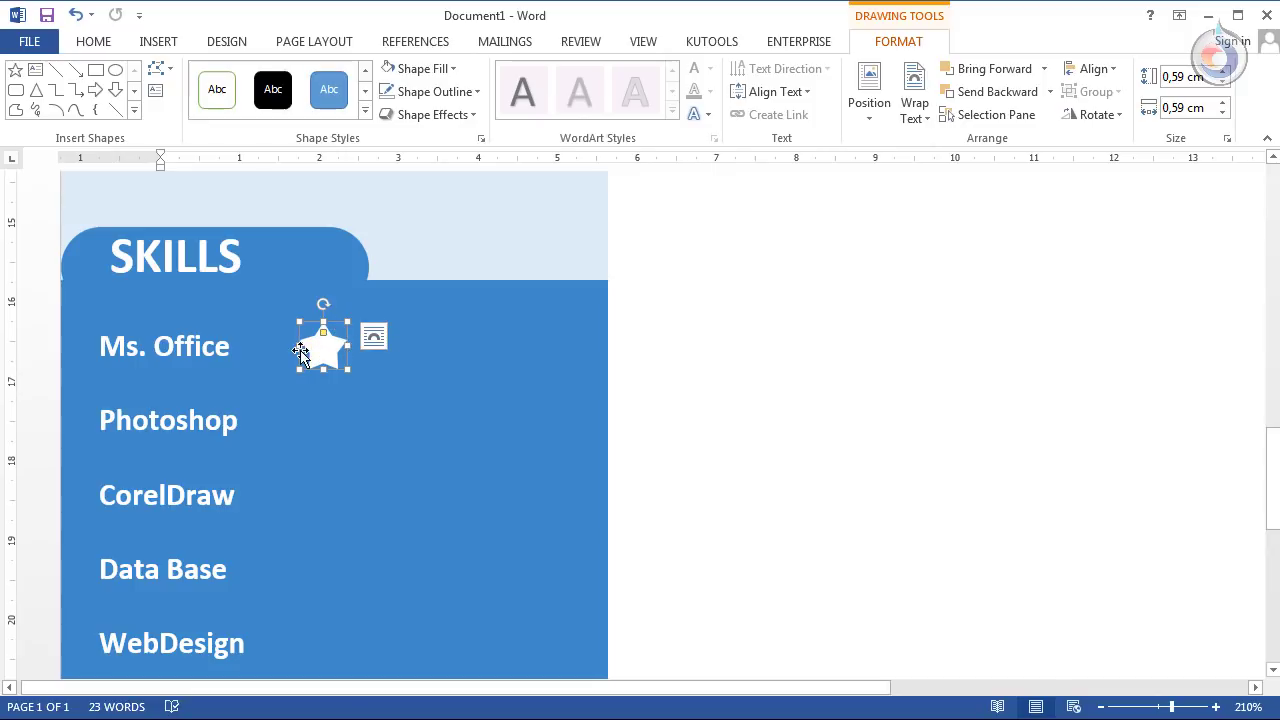
{"action": "left_click", "coordinate": [470, 116]}
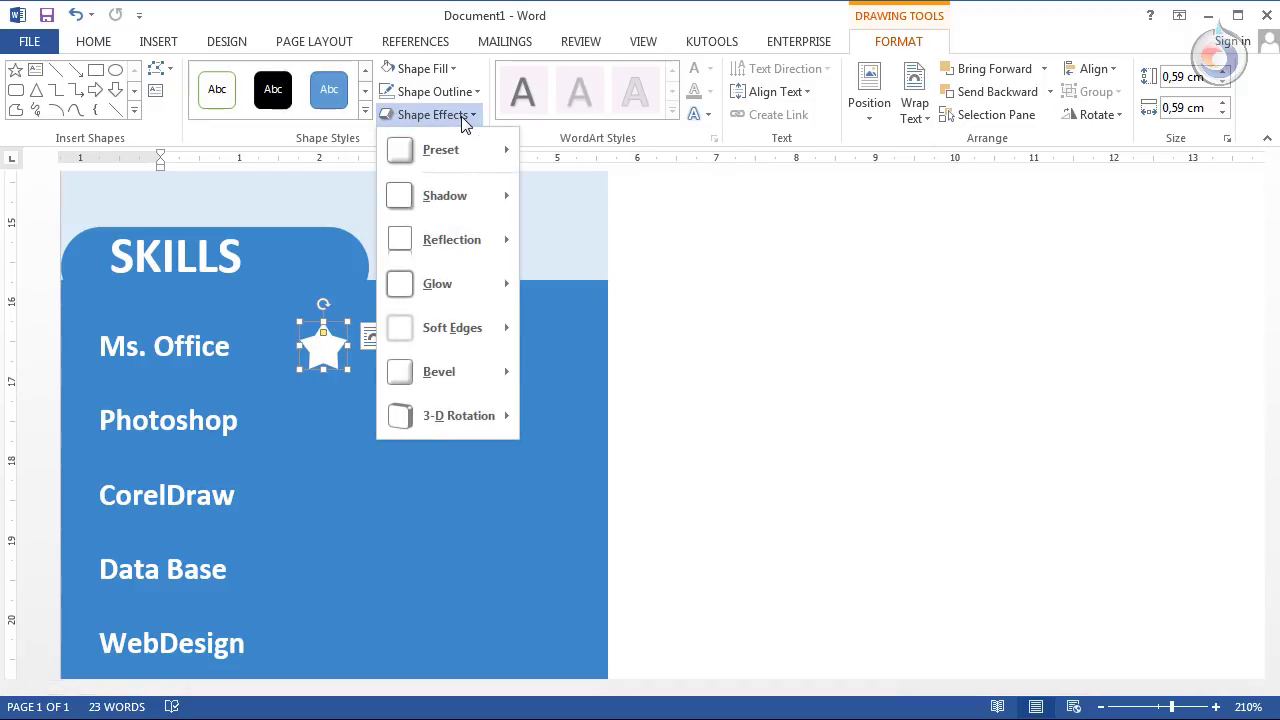
{"action": "mouse_move", "coordinate": [464, 199]}
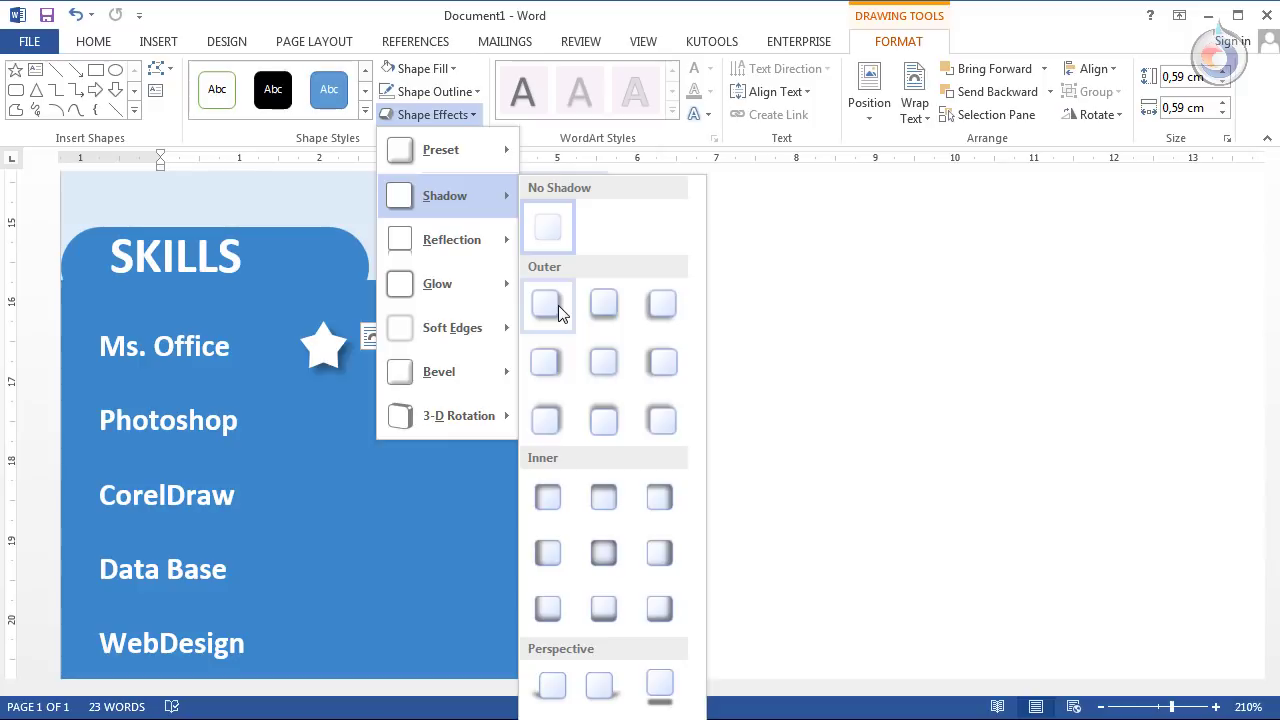
{"action": "left_click", "coordinate": [609, 358]}
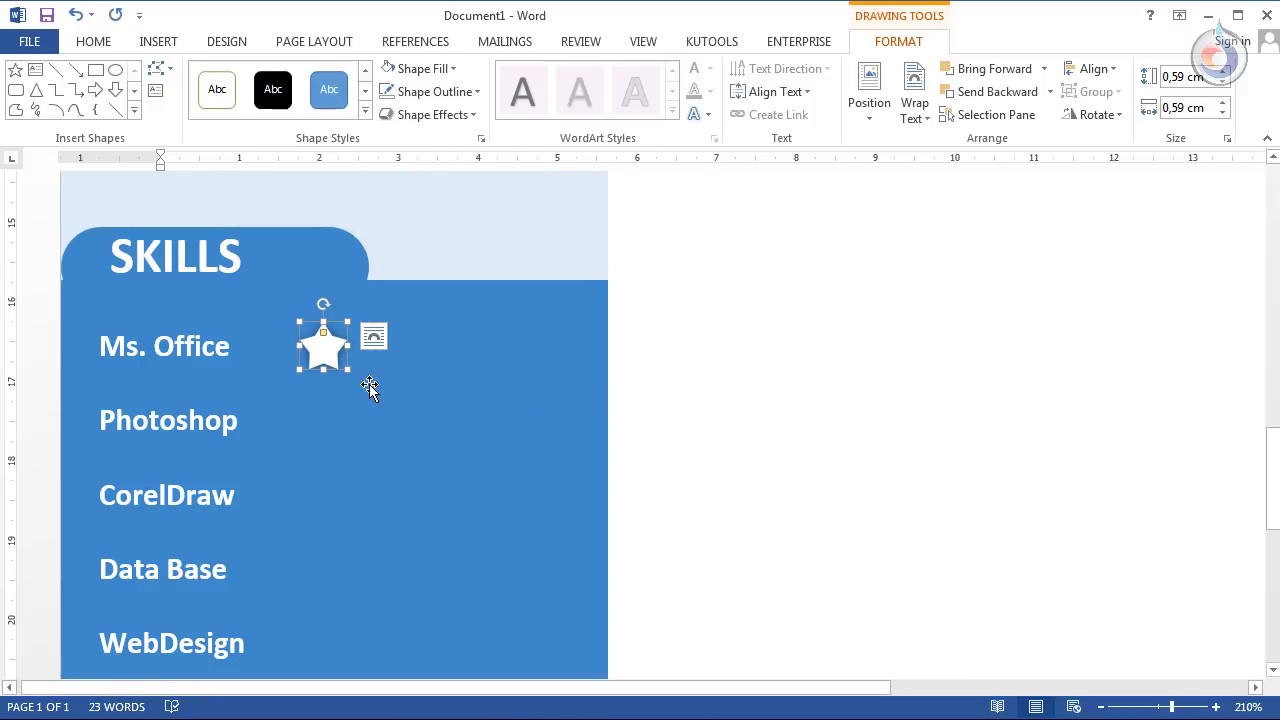
{"action": "left_click", "coordinate": [373, 340]}
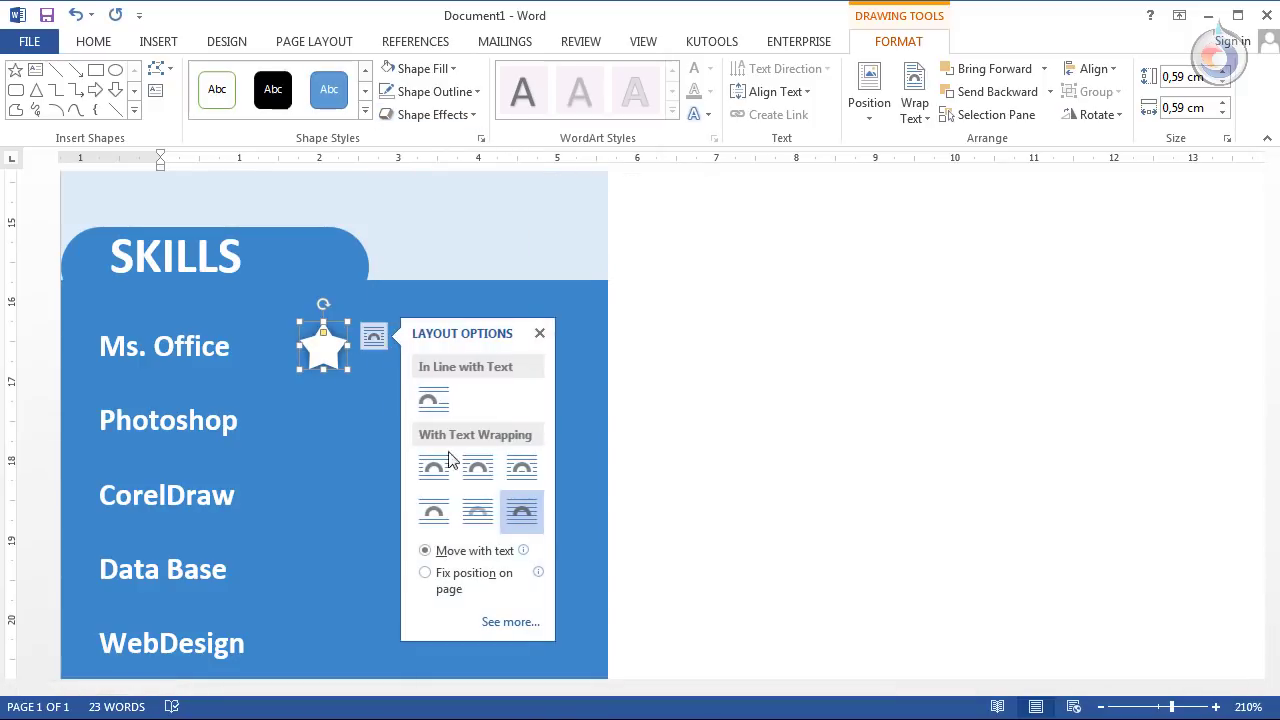
Step: Copy the star rightward along the Ms. Office row, deleting an extra copy, to make four stars
{"action": "left_click", "coordinate": [151, 443]}
{"action": "left_click", "coordinate": [329, 361]}
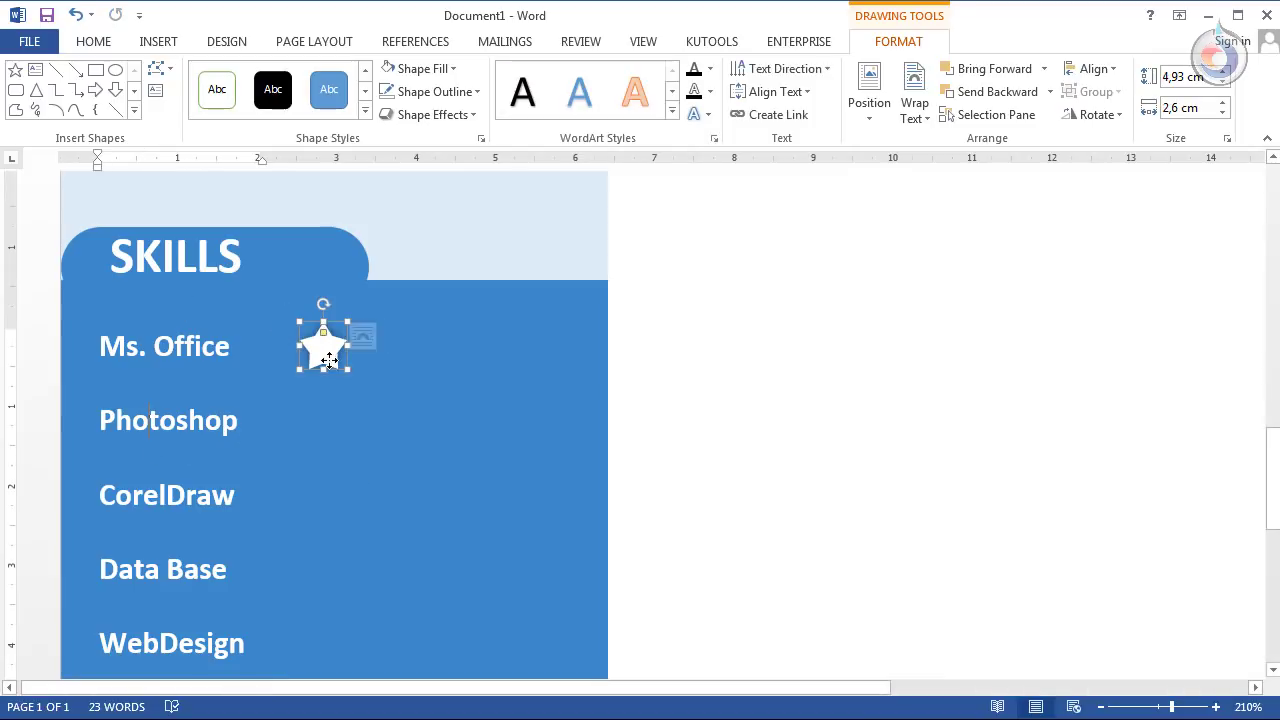
{"action": "left_click_drag", "start_coordinate": [329, 357], "coordinate": [368, 352], "text": "ctrl"}
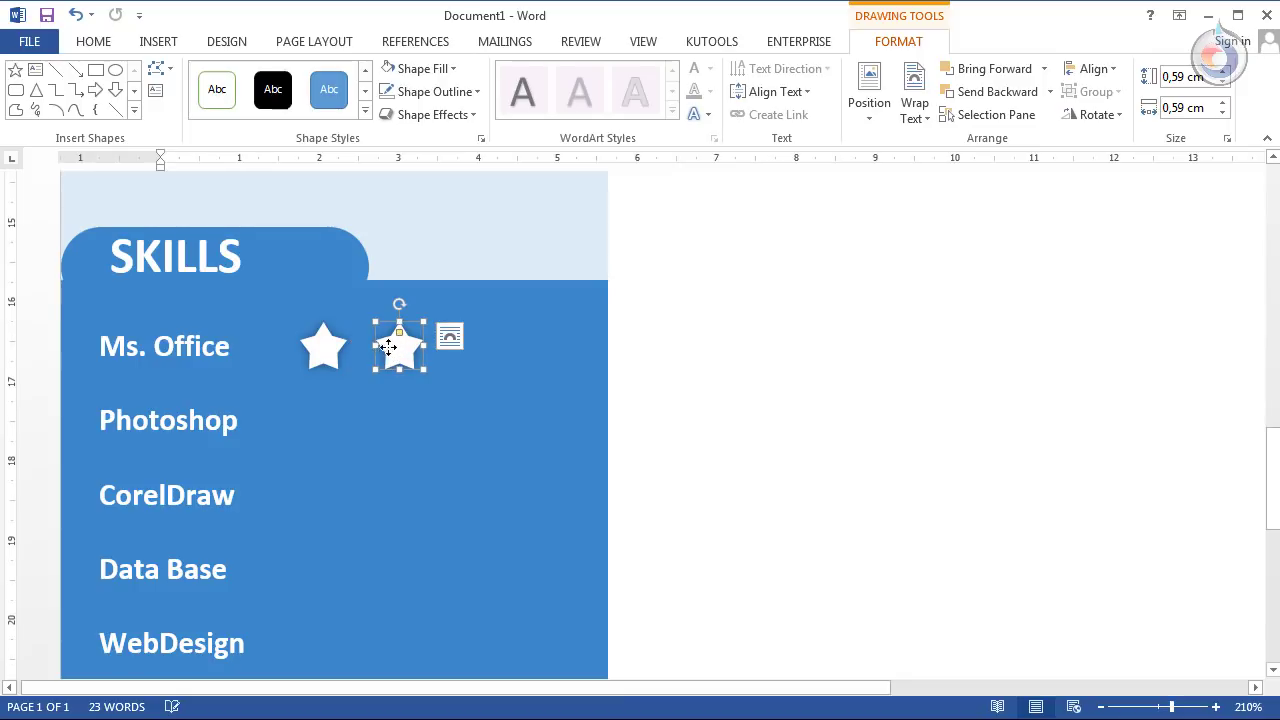
{"action": "mouse_move", "coordinate": [368, 352]}
{"action": "left_mouse_down"}
{"action": "mouse_move", "coordinate": [519, 349]}
{"action": "mouse_move", "coordinate": [489, 362]}
{"action": "left_mouse_up"}
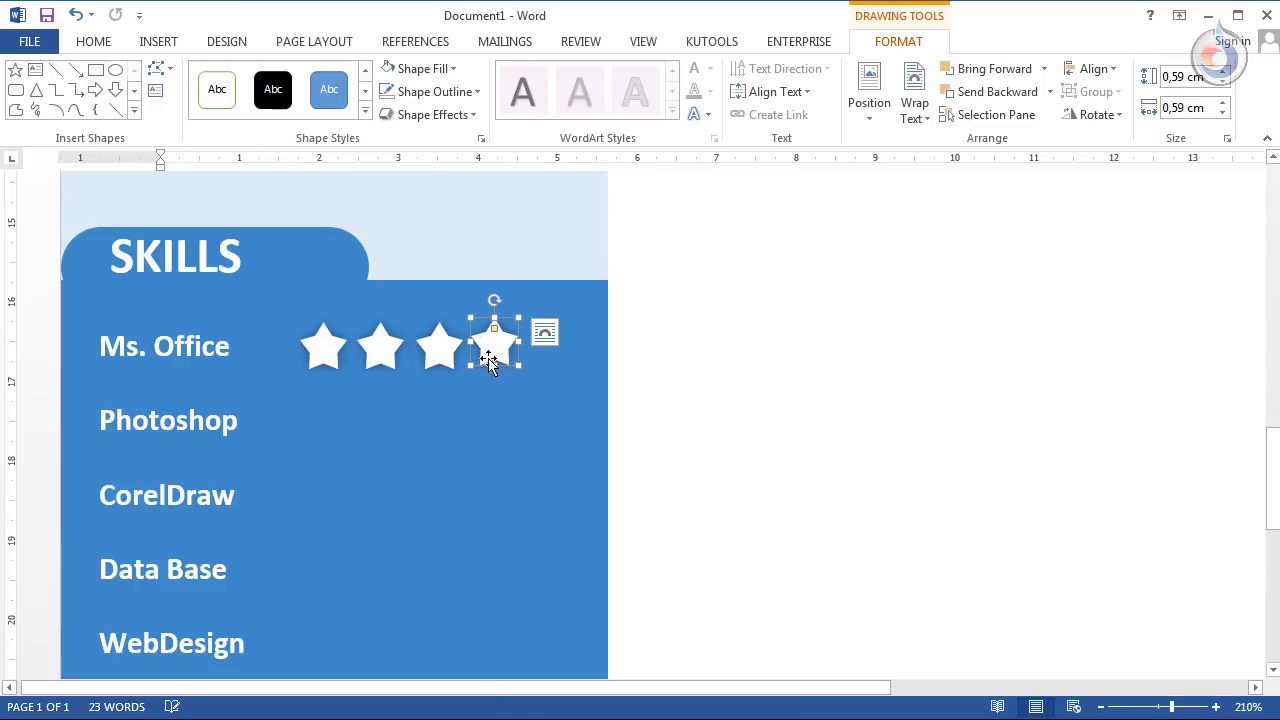
{"action": "key", "text": "Delete"}
{"action": "left_click", "coordinate": [438, 343]}
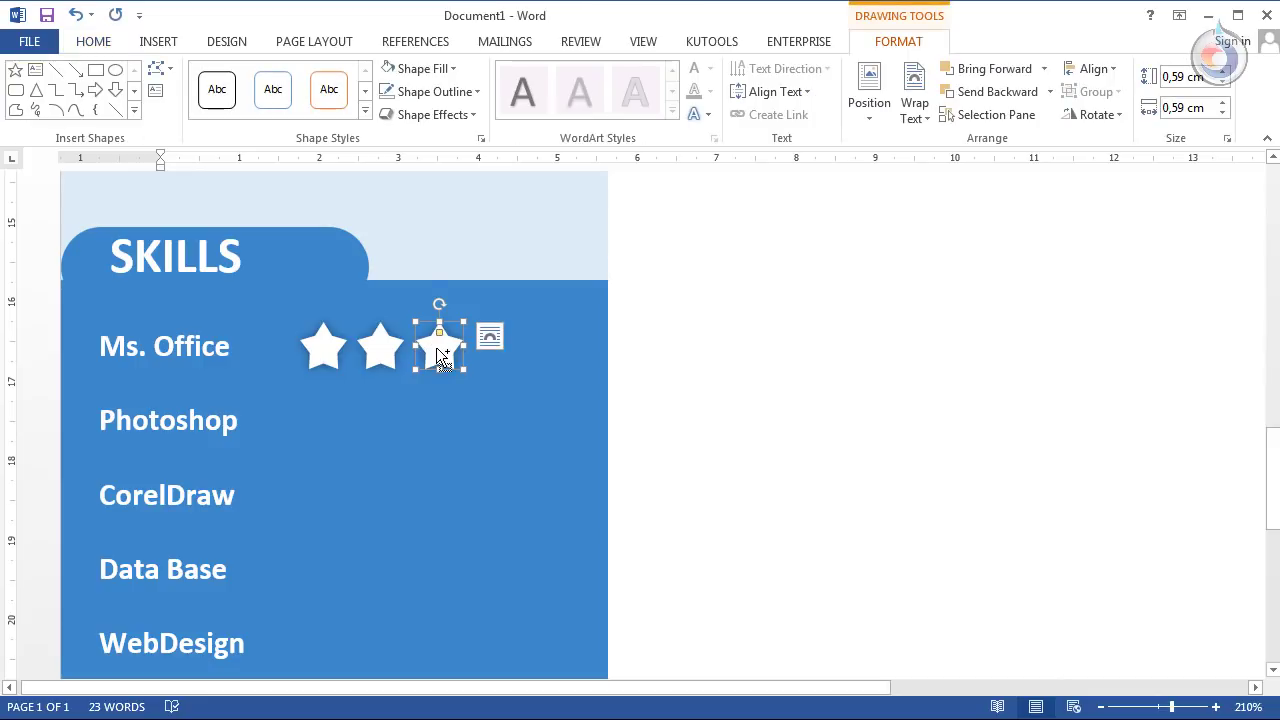
{"action": "left_click_drag", "start_coordinate": [437, 350], "coordinate": [503, 357], "text": "ctrl"}
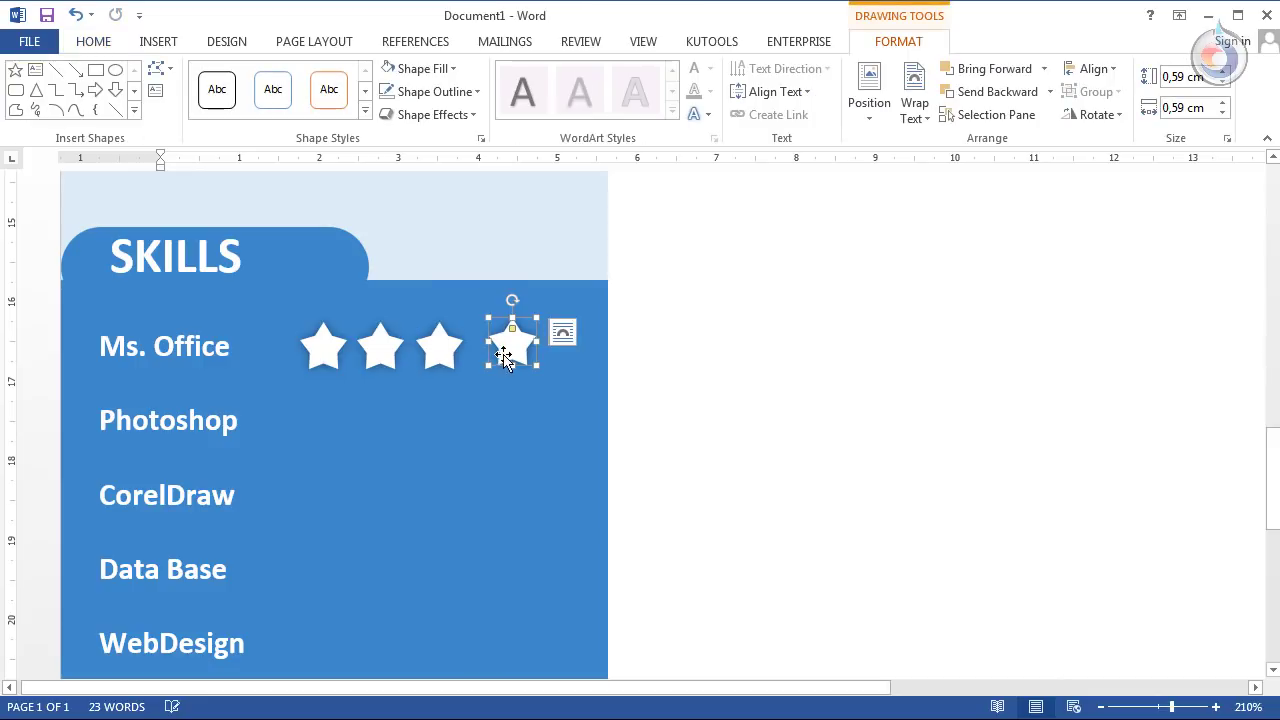
{"action": "left_click_drag", "start_coordinate": [503, 357], "coordinate": [489, 361]}
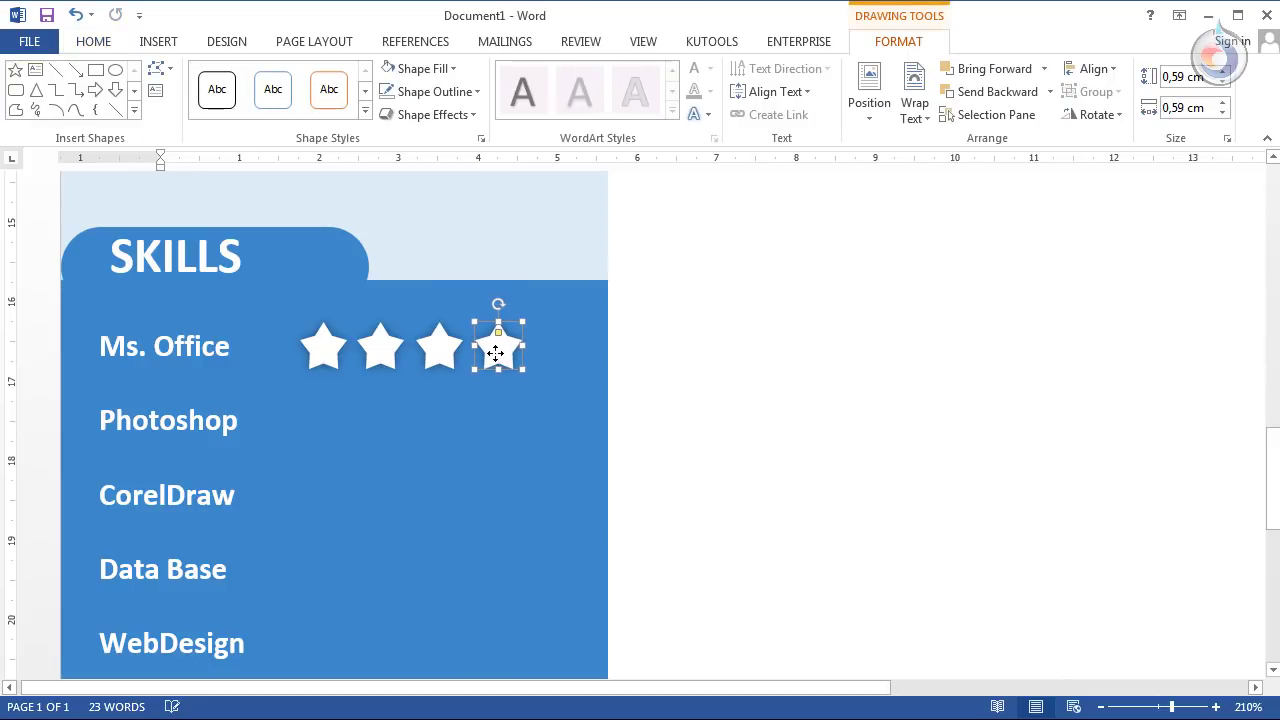
{"action": "left_click", "coordinate": [457, 433]}
Step: Shift the first stars slightly left to even the spacing, and copy the fourth star to make a fifth
{"action": "left_click", "coordinate": [328, 348]}
{"action": "left_click", "coordinate": [385, 352], "text": "shift"}
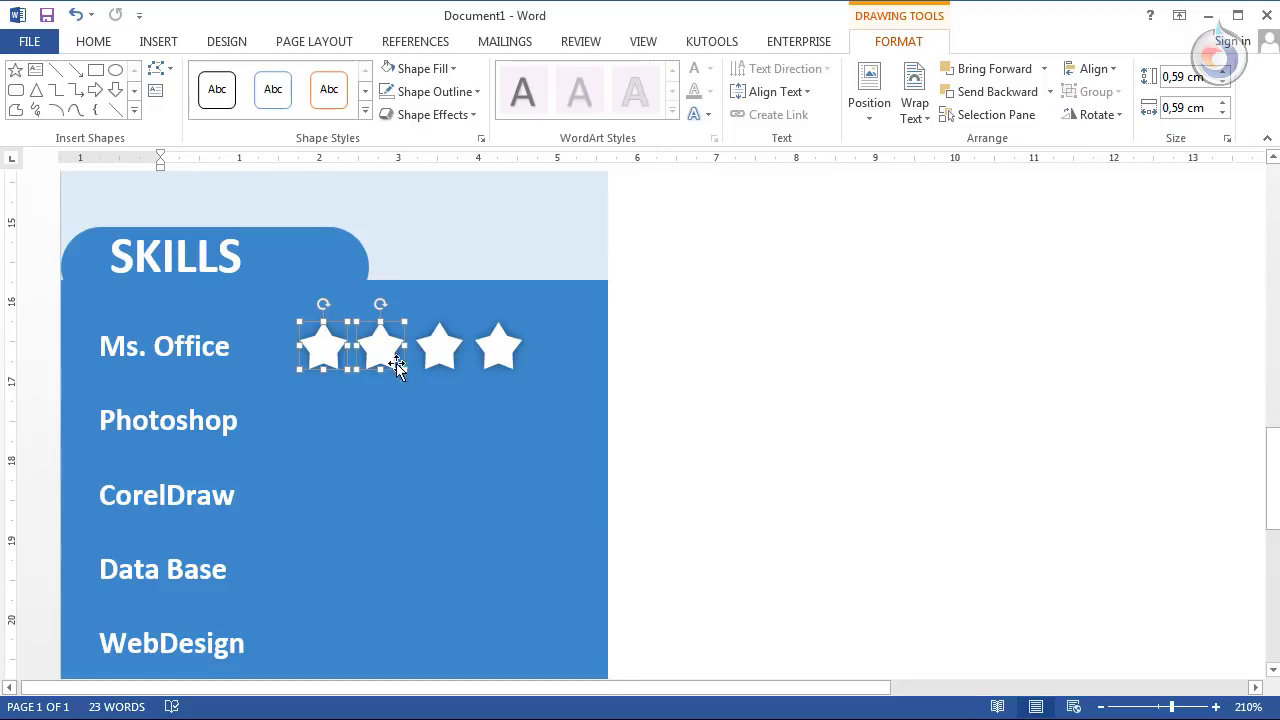
{"action": "left_click", "coordinate": [440, 360], "text": "shift"}
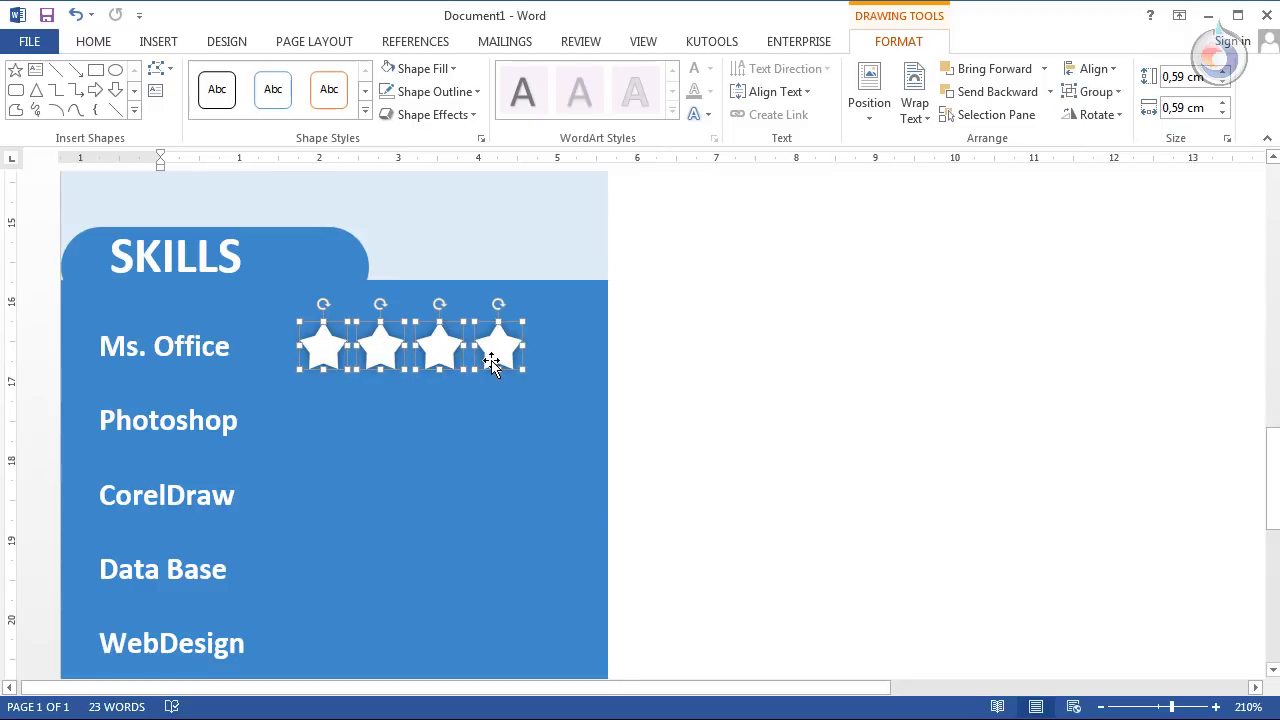
{"action": "left_click_drag", "start_coordinate": [492, 362], "coordinate": [481, 360]}
{"action": "left_click", "coordinate": [456, 422]}
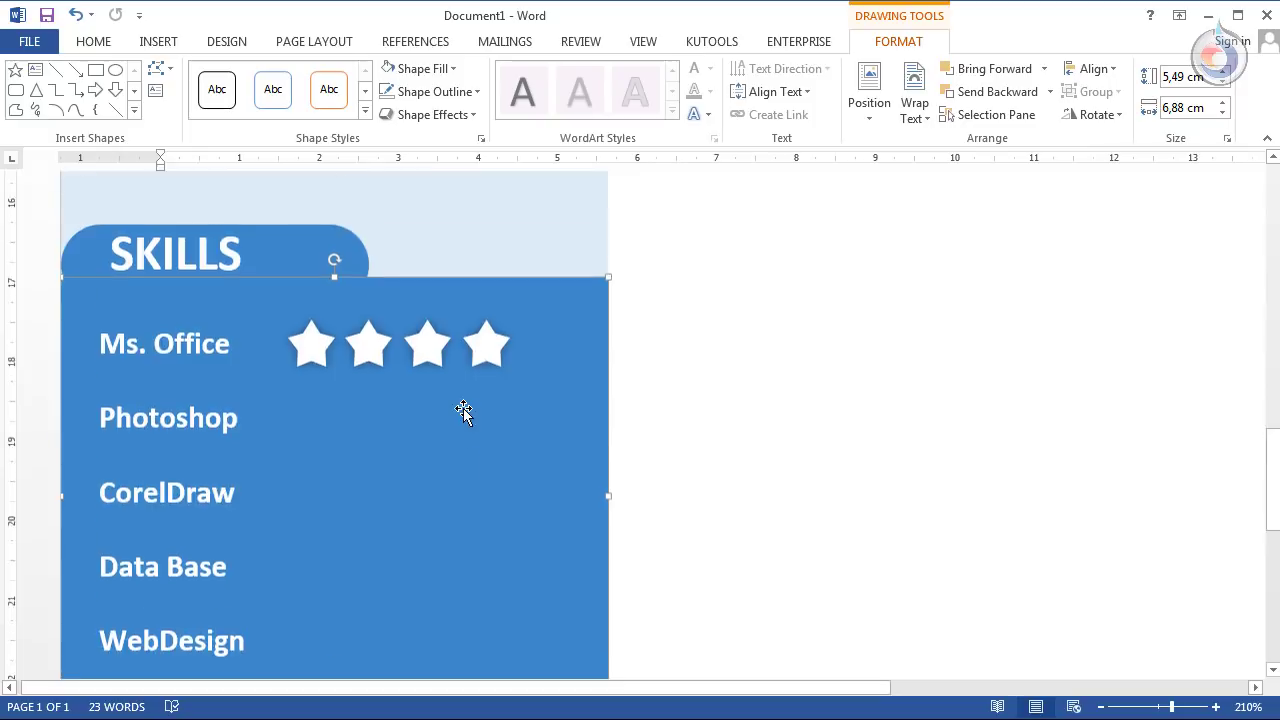
{"action": "scroll", "coordinate": [472, 300], "scroll_direction": "down", "scroll_amount": 3}
{"action": "scroll", "coordinate": [482, 290], "scroll_direction": "up", "scroll_amount": 3}
{"action": "left_click", "coordinate": [486, 345]}
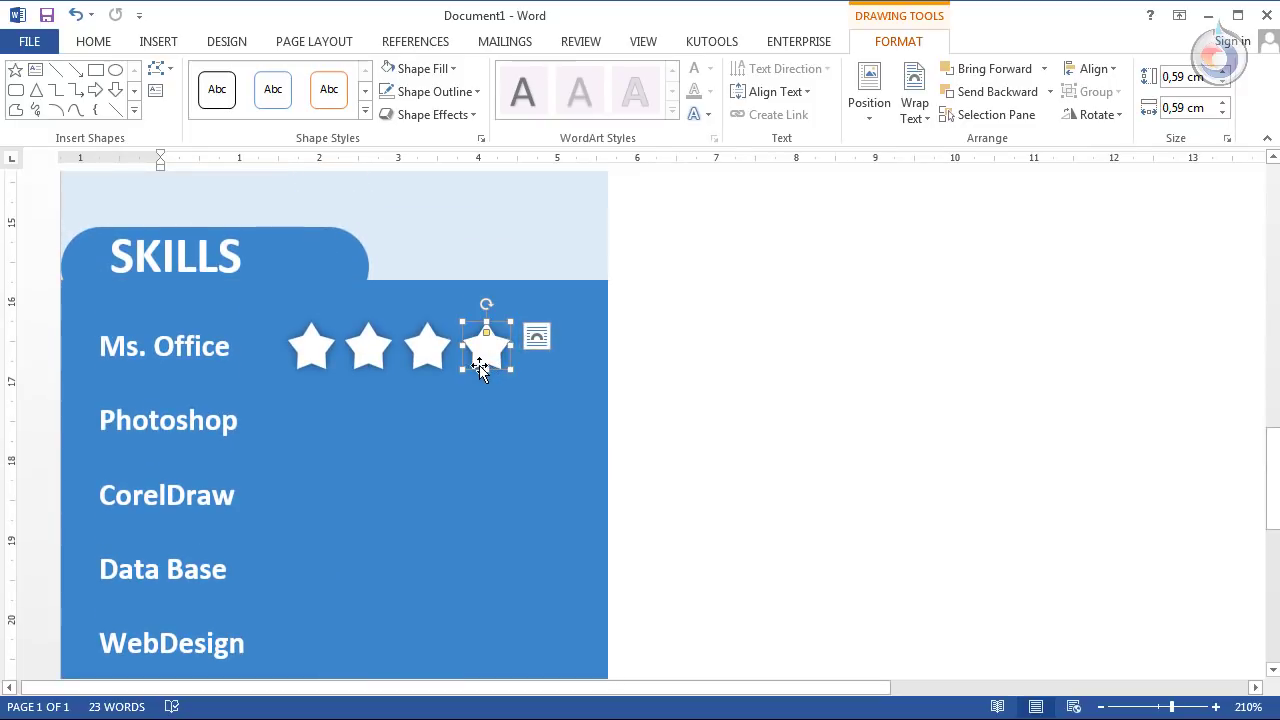
{"action": "mouse_move", "coordinate": [480, 368]}
{"action": "left_mouse_down"}
{"action": "mouse_move", "coordinate": [536, 362]}
{"action": "mouse_move", "coordinate": [540, 340]}
{"action": "left_mouse_up"}
Step: Copy three of the Ms. Office stars into the Photoshop row
{"action": "left_click", "coordinate": [637, 420]}
{"action": "scroll", "coordinate": [616, 411], "scroll_direction": "up", "scroll_amount": 15}
{"action": "scroll", "coordinate": [616, 411], "scroll_direction": "up", "scroll_amount": 3}
{"action": "scroll", "coordinate": [374, 440], "scroll_direction": "down", "scroll_amount": 10}
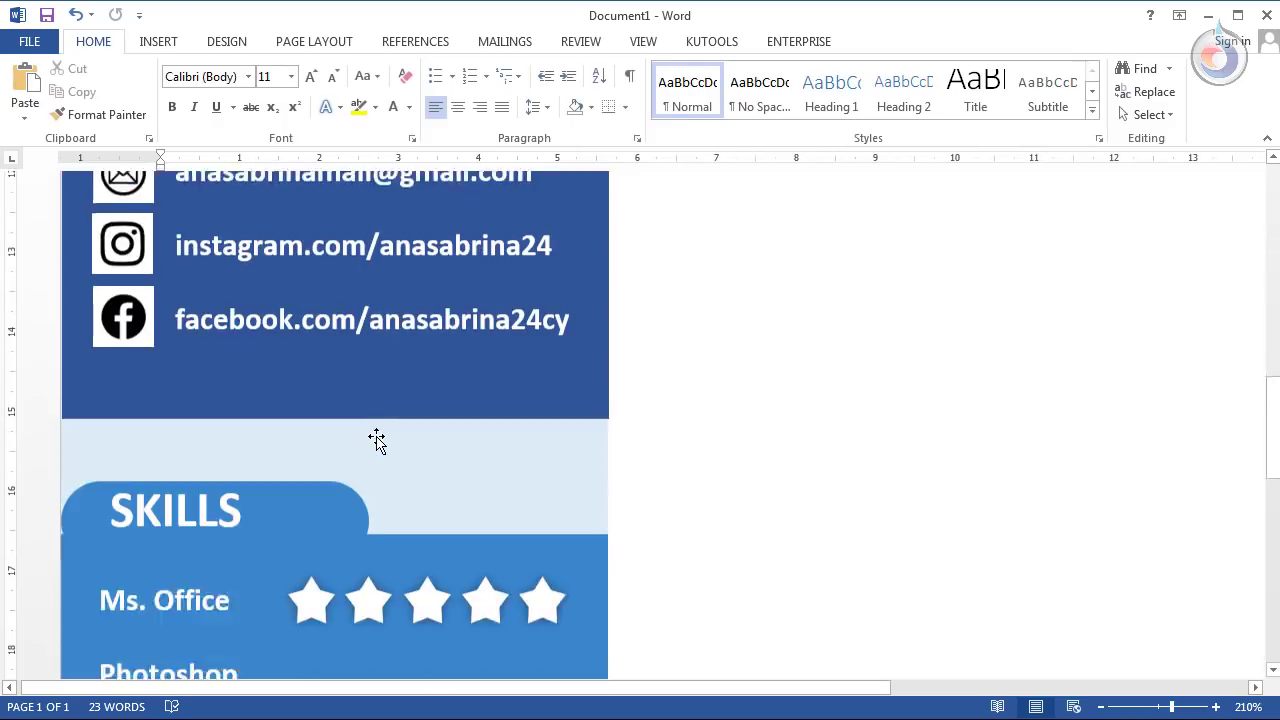
{"action": "scroll", "coordinate": [374, 440], "scroll_direction": "down", "scroll_amount": 4}
{"action": "scroll", "coordinate": [346, 383], "scroll_direction": "down", "scroll_amount": 2}
{"action": "left_click", "coordinate": [311, 241]}
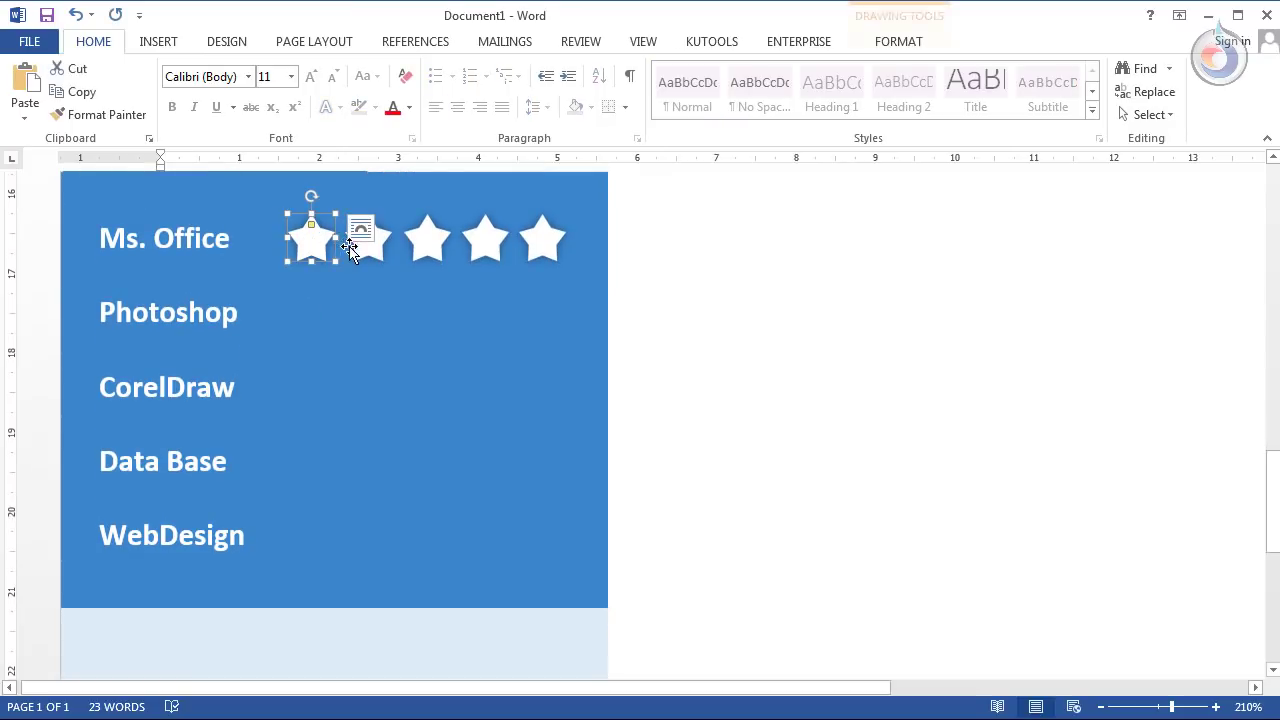
{"action": "left_click", "coordinate": [379, 262], "text": "shift"}
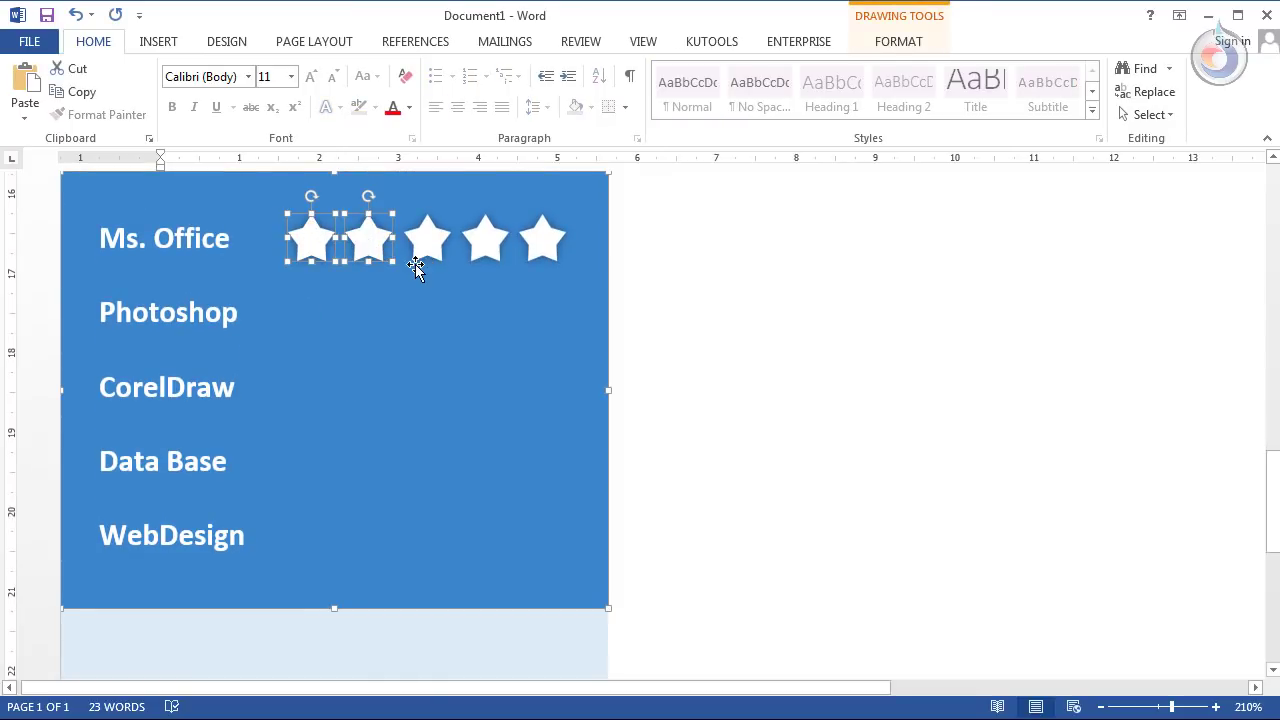
{"action": "left_click", "coordinate": [437, 248]}
{"action": "left_click", "coordinate": [345, 255], "text": "shift"}
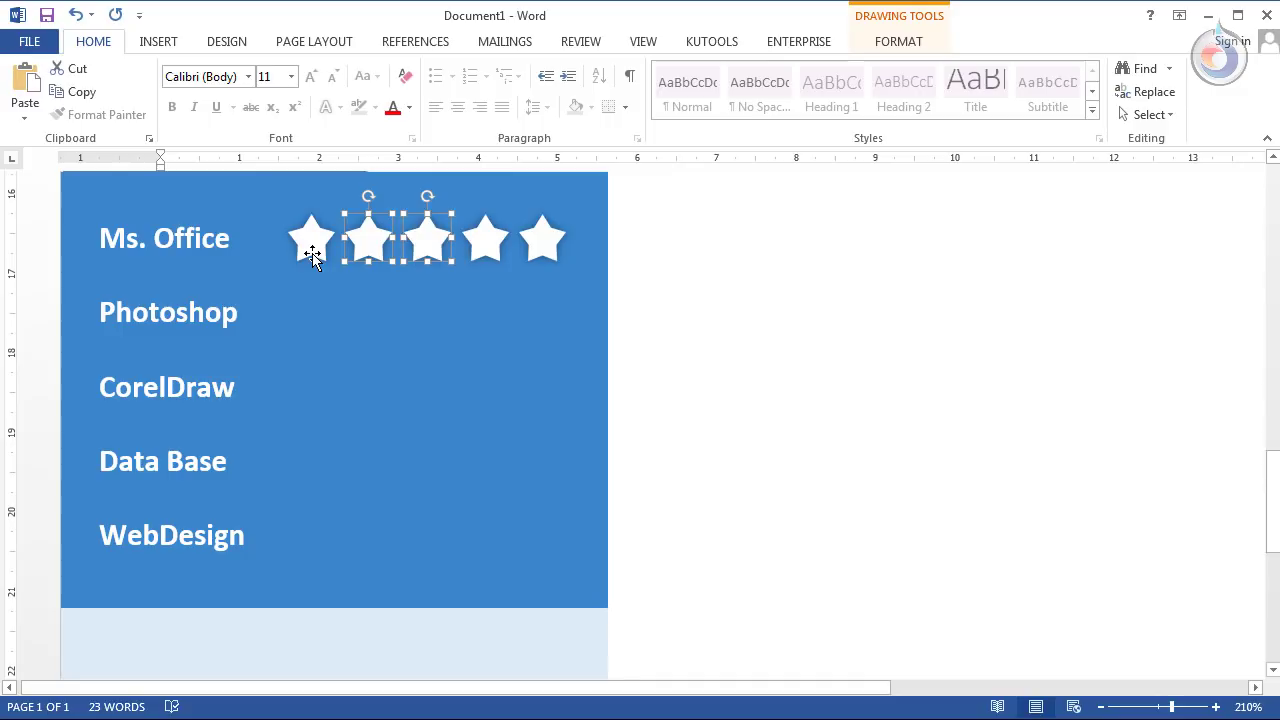
{"action": "left_click", "coordinate": [310, 252], "text": "shift"}
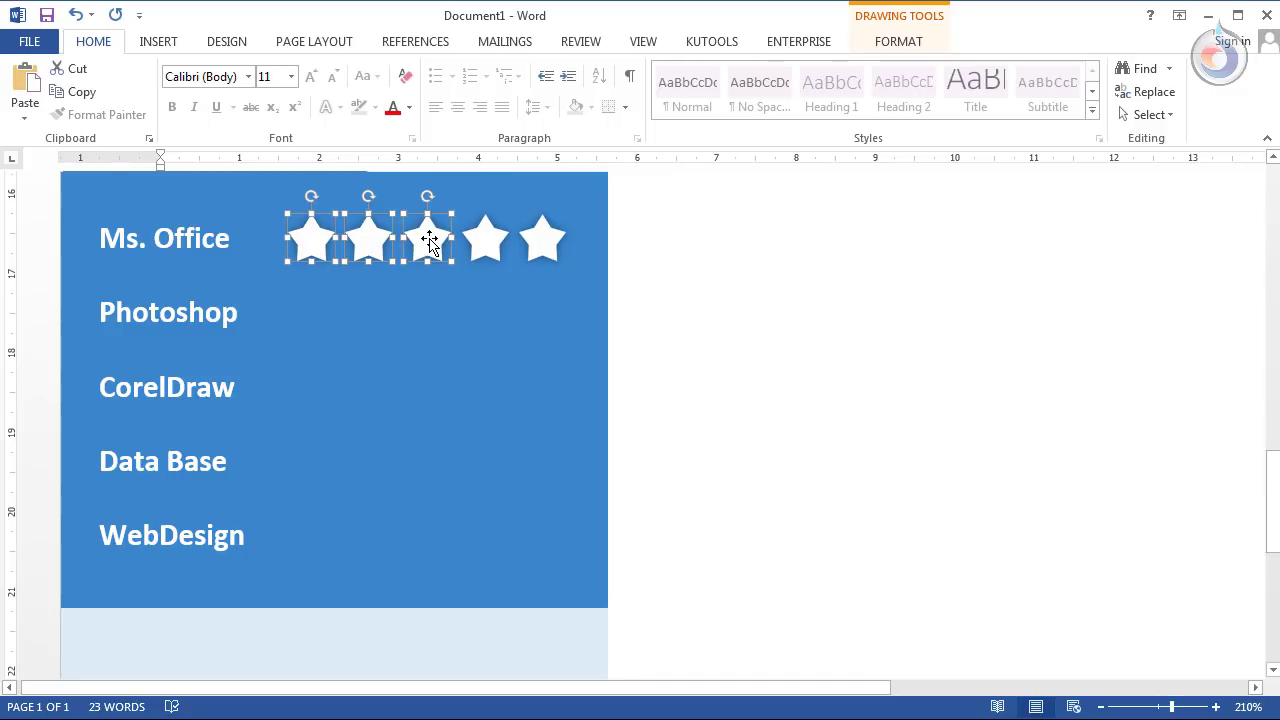
{"action": "mouse_move", "coordinate": [429, 240]}
{"action": "left_mouse_down", "text": "ctrl"}
{"action": "mouse_move", "coordinate": [421, 331]}
{"action": "mouse_move", "coordinate": [415, 313]}
{"action": "left_mouse_up", "text": "ctrl"}
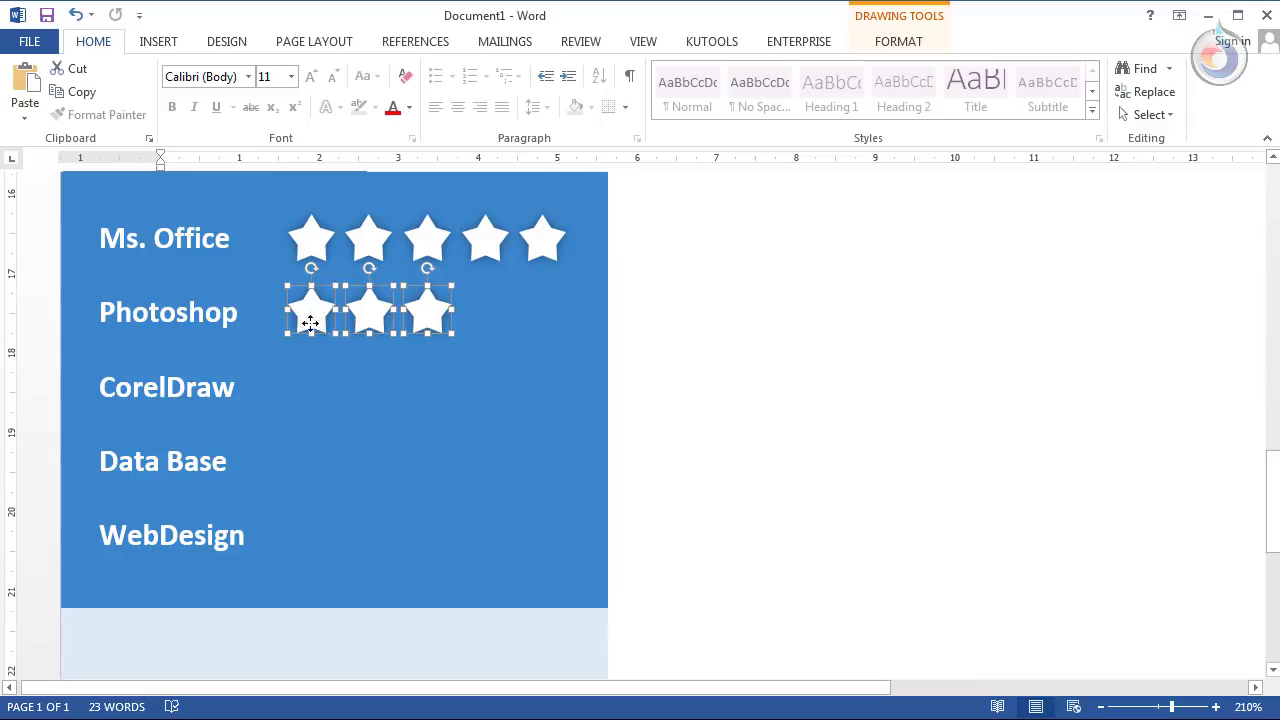
Step: Add three stars to CorelDraw, four to Data Base, and two to WebDesign
{"action": "left_click_drag", "start_coordinate": [310, 315], "coordinate": [328, 410]}
{"action": "left_click_drag", "start_coordinate": [336, 407], "coordinate": [310, 375]}
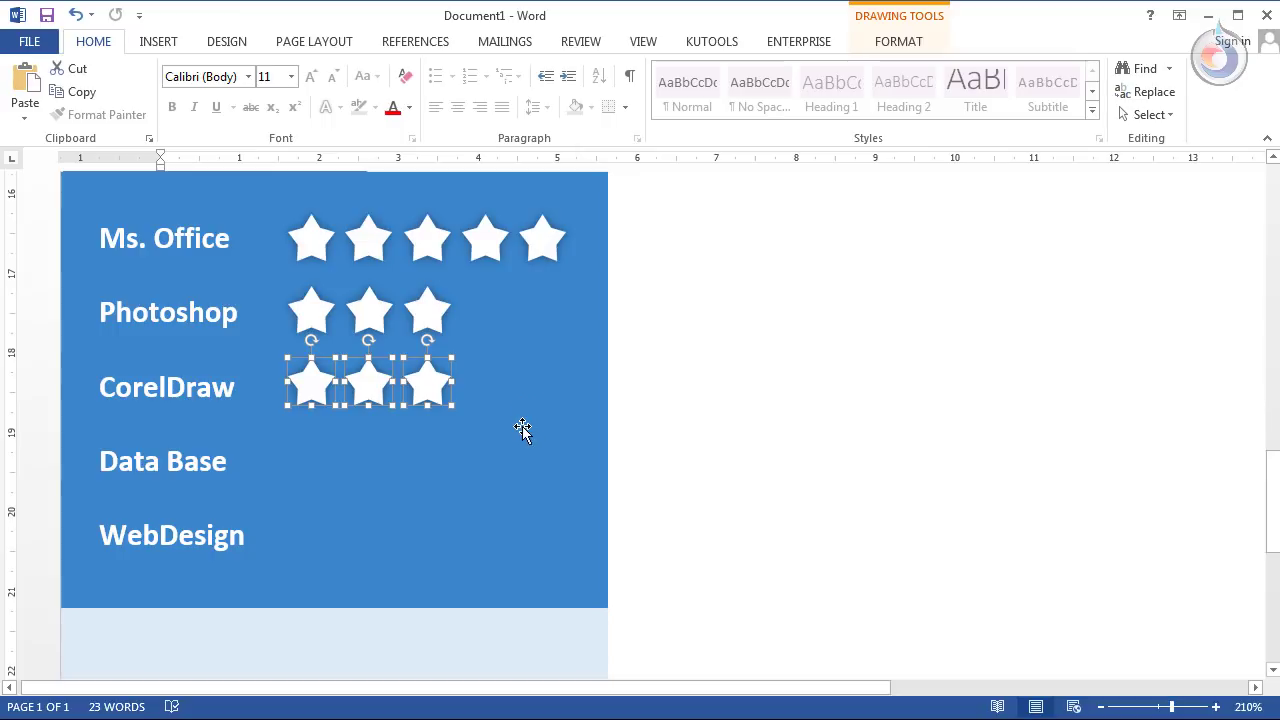
{"action": "left_click_drag", "start_coordinate": [322, 392], "coordinate": [318, 456]}
{"action": "left_click", "coordinate": [428, 460]}
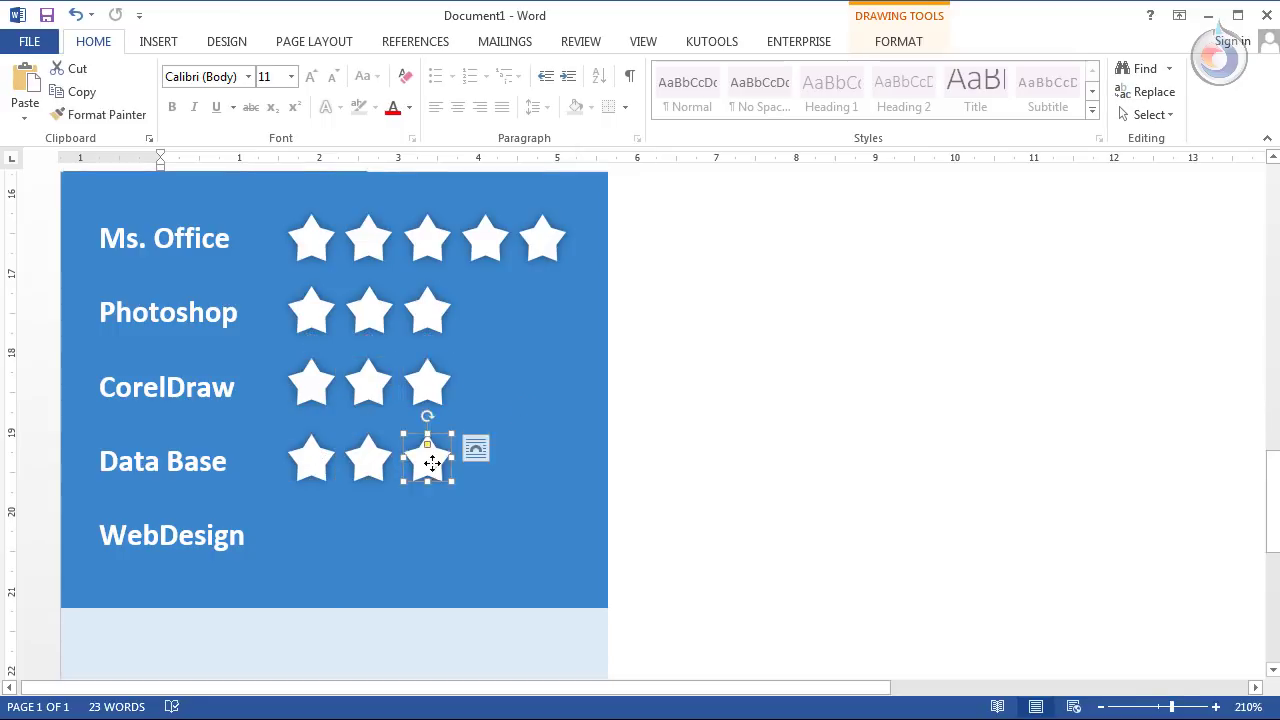
{"action": "left_click_drag", "start_coordinate": [428, 460], "coordinate": [488, 460]}
{"action": "left_click", "coordinate": [311, 460]}
{"action": "left_click", "coordinate": [375, 475], "text": "shift"}
{"action": "left_click_drag", "start_coordinate": [375, 475], "coordinate": [371, 528]}
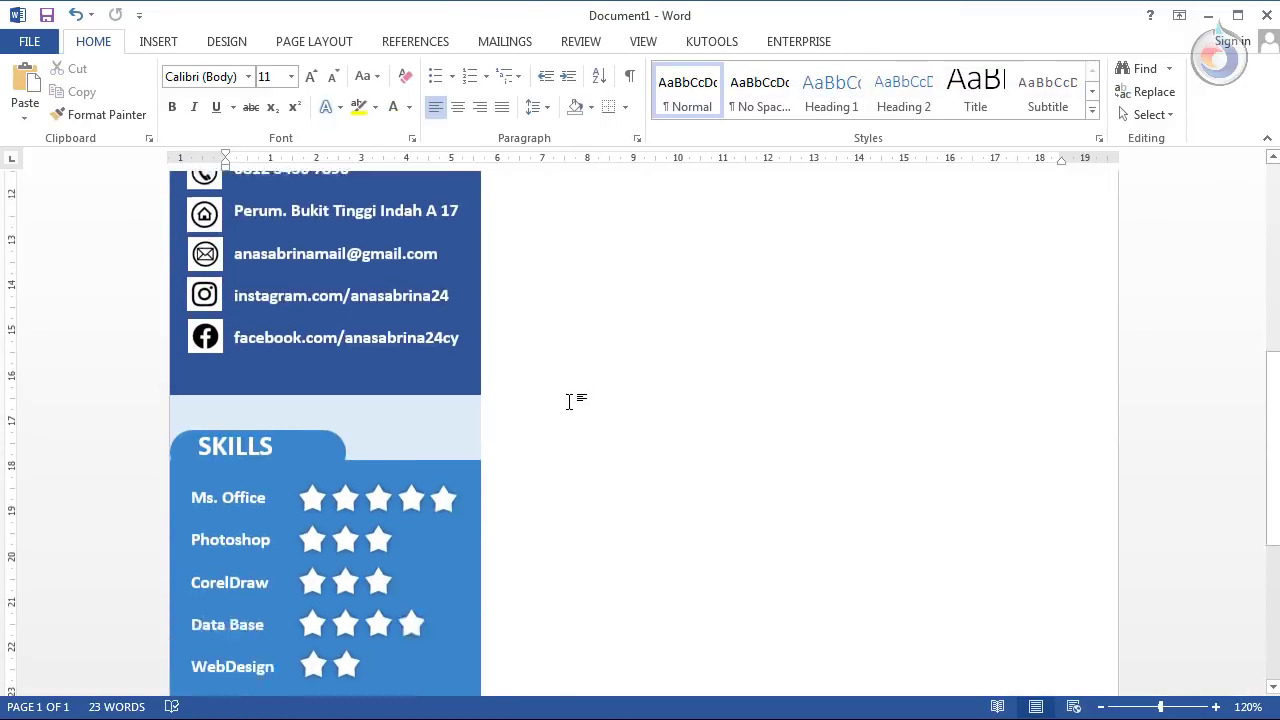
Step: Group the five Ms. Office stars
{"action": "left_click", "coordinate": [312, 401]}
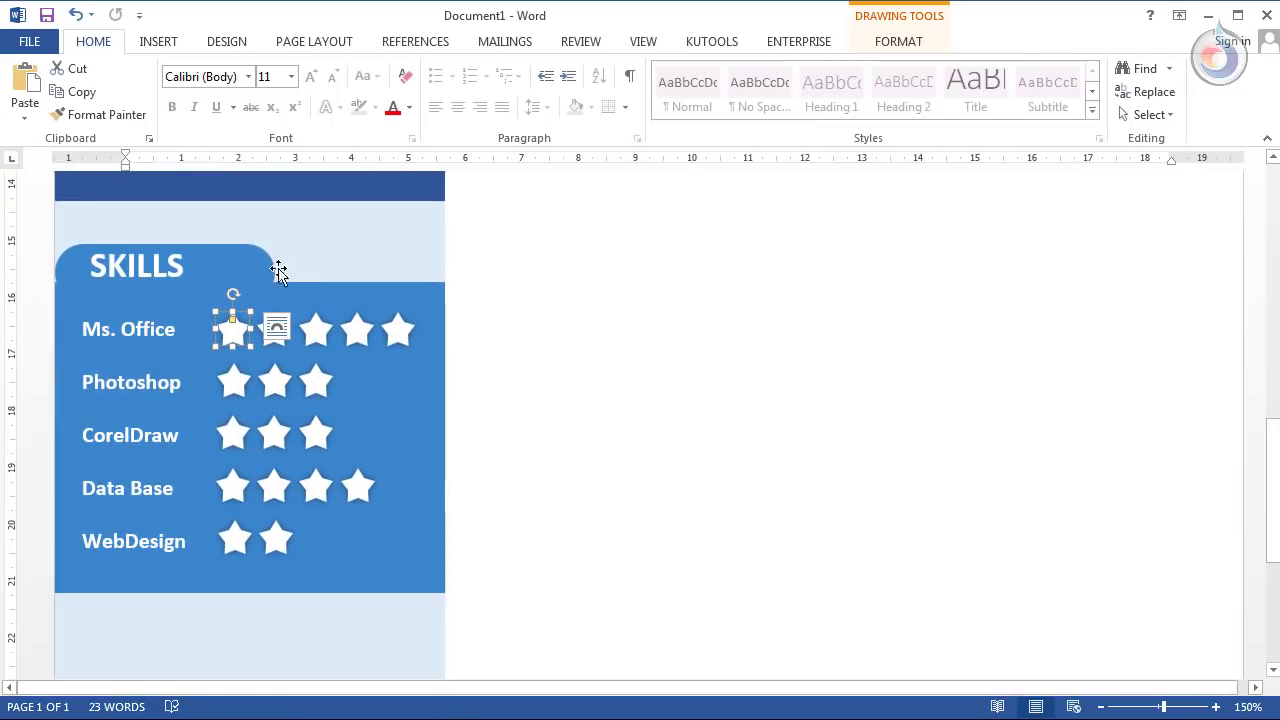
{"action": "left_click_drag", "start_coordinate": [410, 355], "coordinate": [233, 330]}
{"action": "right_click", "coordinate": [233, 330]}
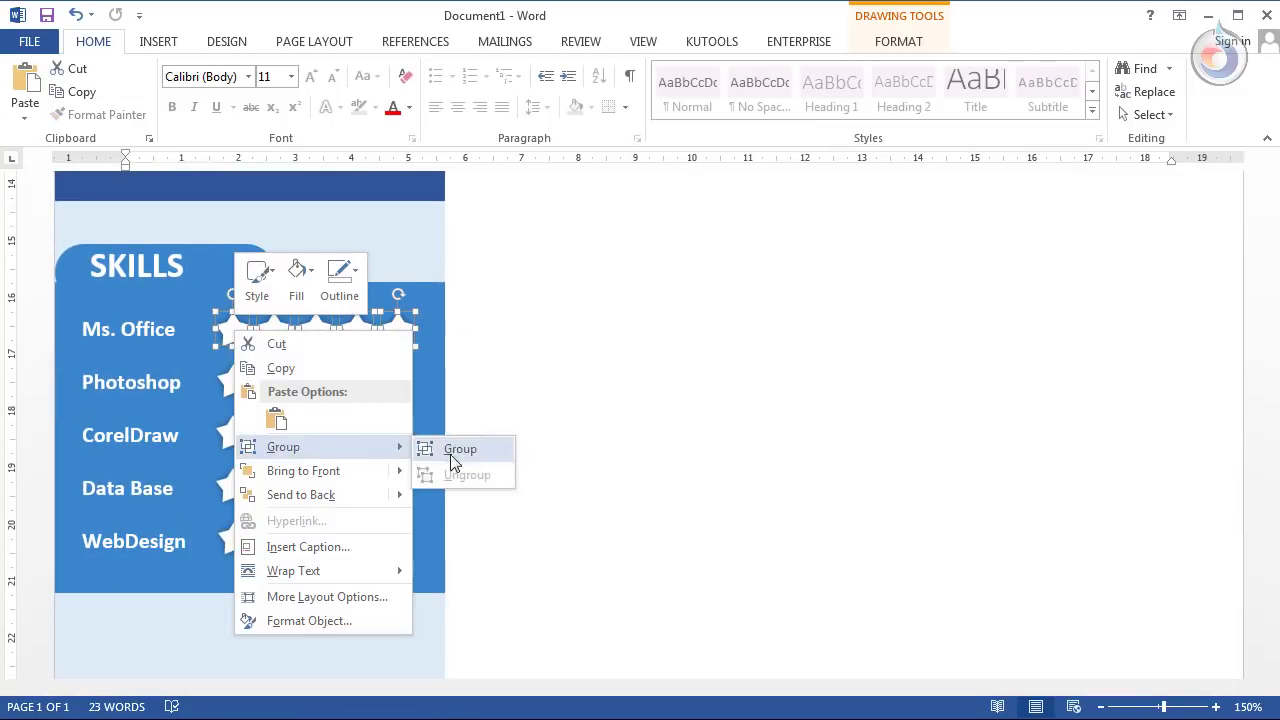
{"action": "left_click", "coordinate": [451, 457]}
{"action": "left_click", "coordinate": [233, 382]}
Step: Group the Photoshop, CorelDraw, Data Base and WebDesign star rows
{"action": "left_click", "coordinate": [274, 382], "text": "shift"}
{"action": "left_click", "coordinate": [274, 435], "text": "shift"}
{"action": "left_click", "coordinate": [233, 488], "text": "shift"}
{"action": "left_click", "coordinate": [272, 495], "text": "shift"}
{"action": "left_click", "coordinate": [316, 488], "text": "shift"}
{"action": "left_click", "coordinate": [358, 488], "text": "shift"}
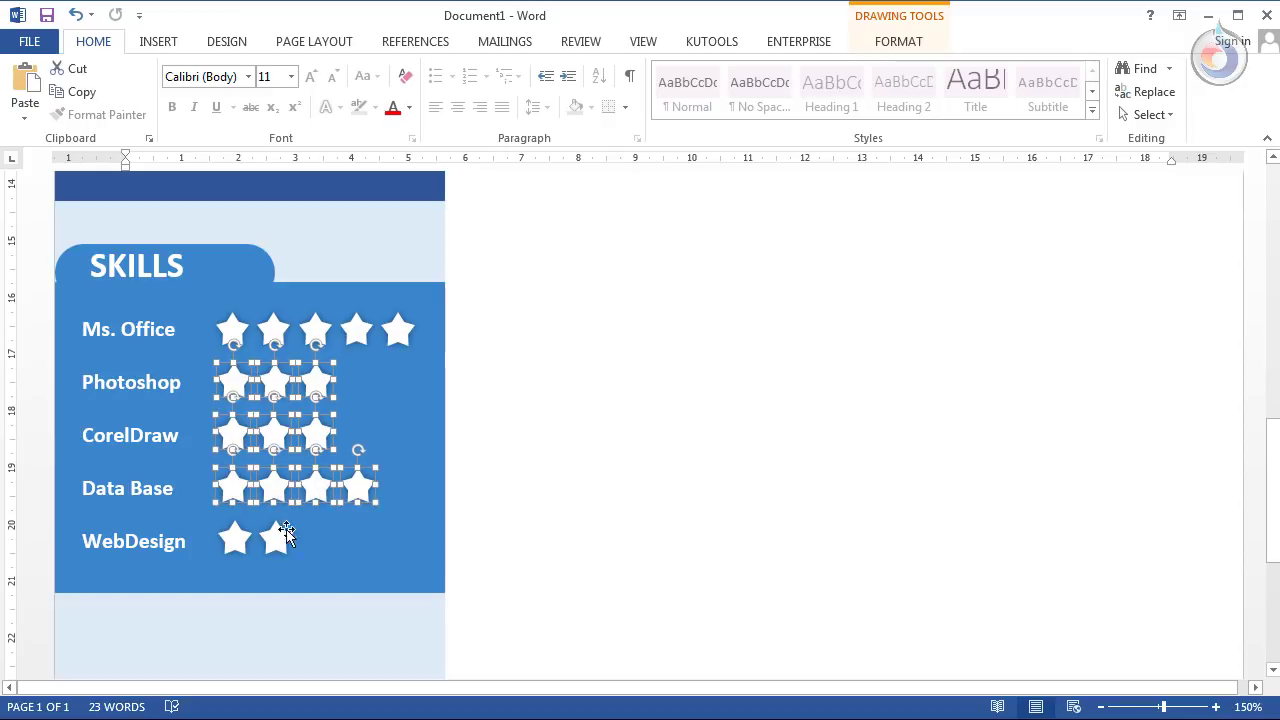
{"action": "right_click", "coordinate": [222, 547]}
{"action": "mouse_move", "coordinate": [386, 361]}
{"action": "left_click", "coordinate": [455, 360]}
Step: Group all the skill star ratings into a single group
{"action": "left_click", "coordinate": [266, 334], "text": "shift"}
{"action": "right_click", "coordinate": [266, 334]}
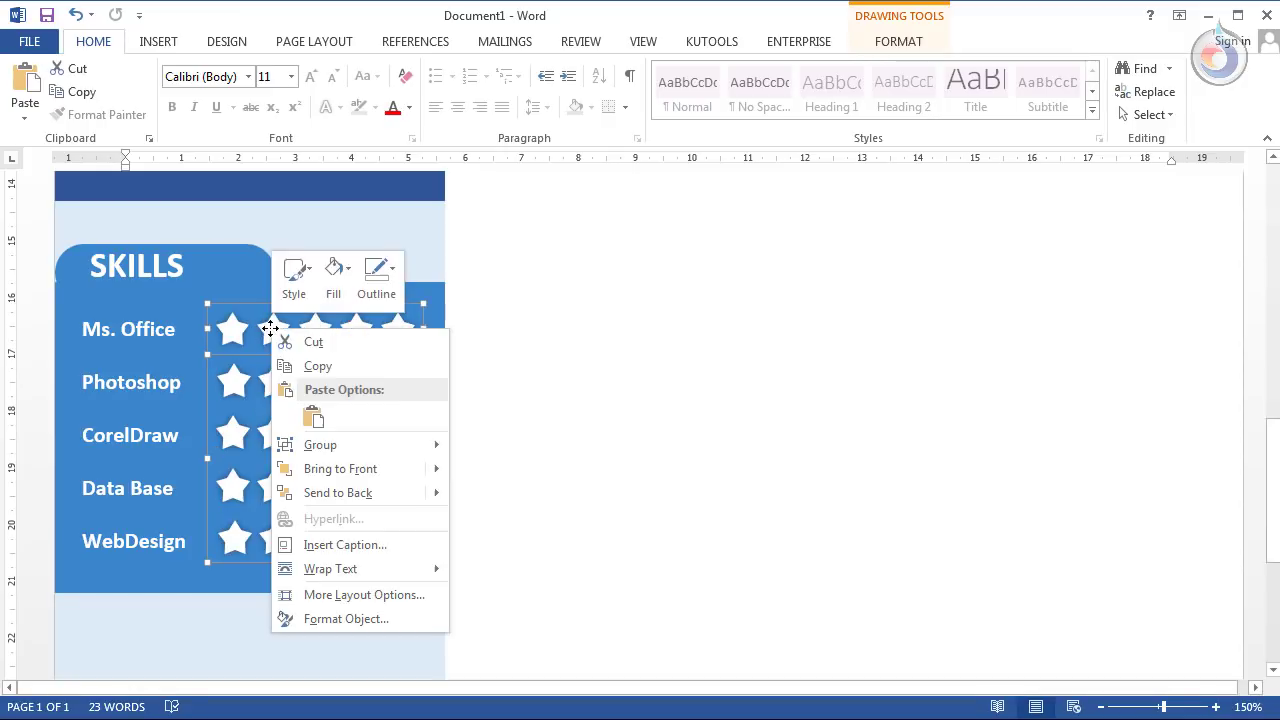
{"action": "mouse_move", "coordinate": [436, 445]}
{"action": "left_click", "coordinate": [490, 448]}
{"action": "scroll", "coordinate": [480, 430], "scroll_direction": "up", "scroll_amount": 3}
{"action": "scroll", "coordinate": [320, 440], "scroll_direction": "down", "scroll_amount": 3}
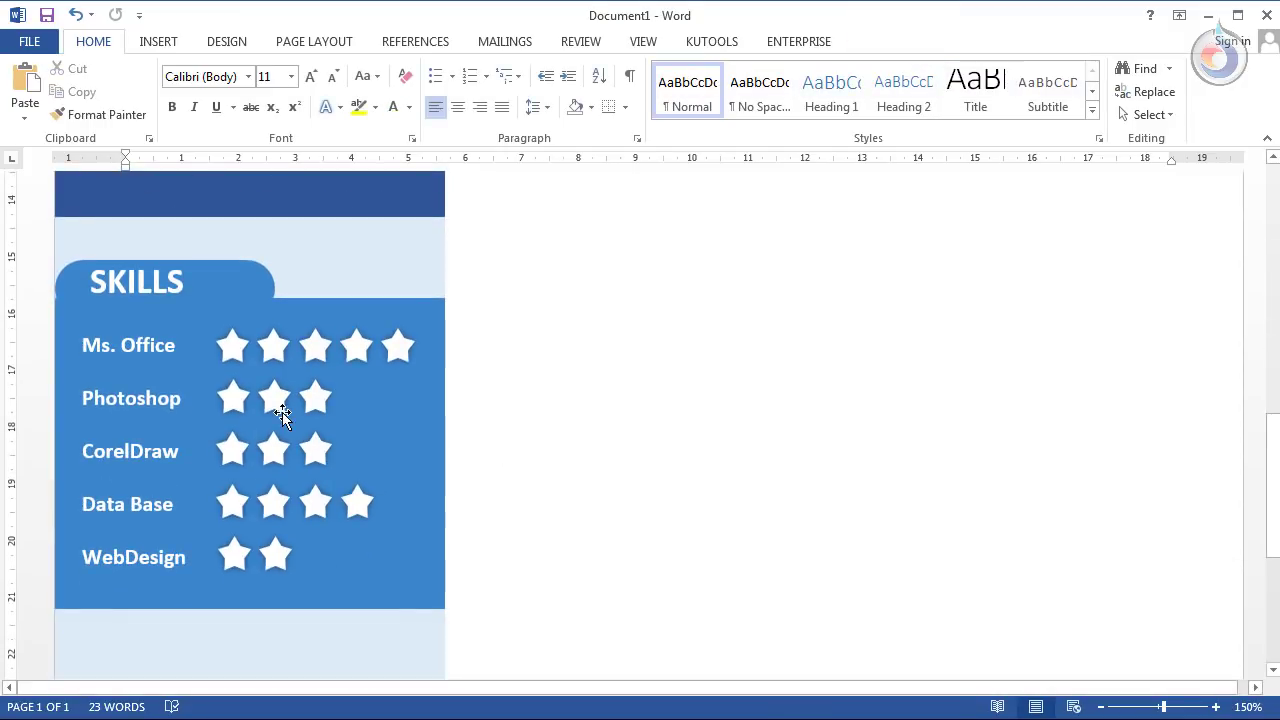
Step: Select the skill names, SKILLS tab and blue skills background along with the stars
{"action": "left_click", "coordinate": [152, 338], "text": "shift"}
{"action": "left_click", "coordinate": [272, 306], "text": "shift"}
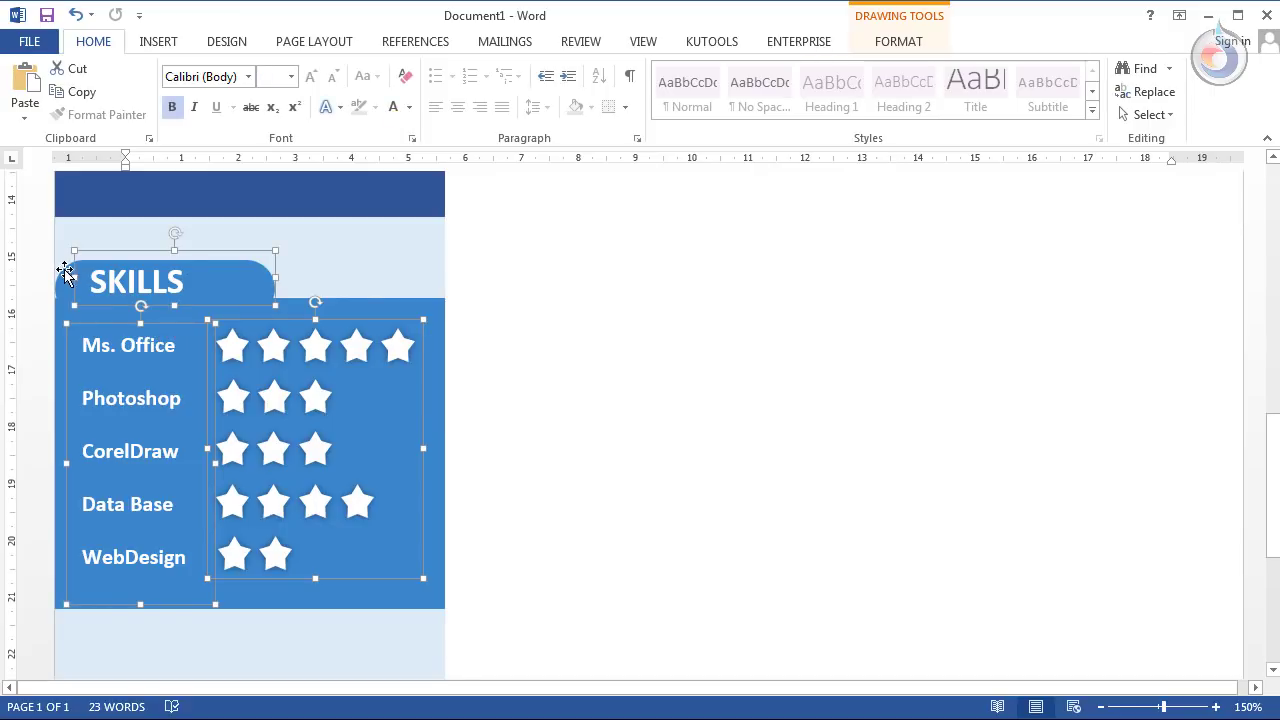
{"action": "left_click", "coordinate": [360, 298], "text": "shift"}
{"action": "scroll", "coordinate": [372, 430], "scroll_direction": "up", "scroll_amount": 3}
{"action": "scroll", "coordinate": [369, 381], "scroll_direction": "down", "scroll_amount": 1}
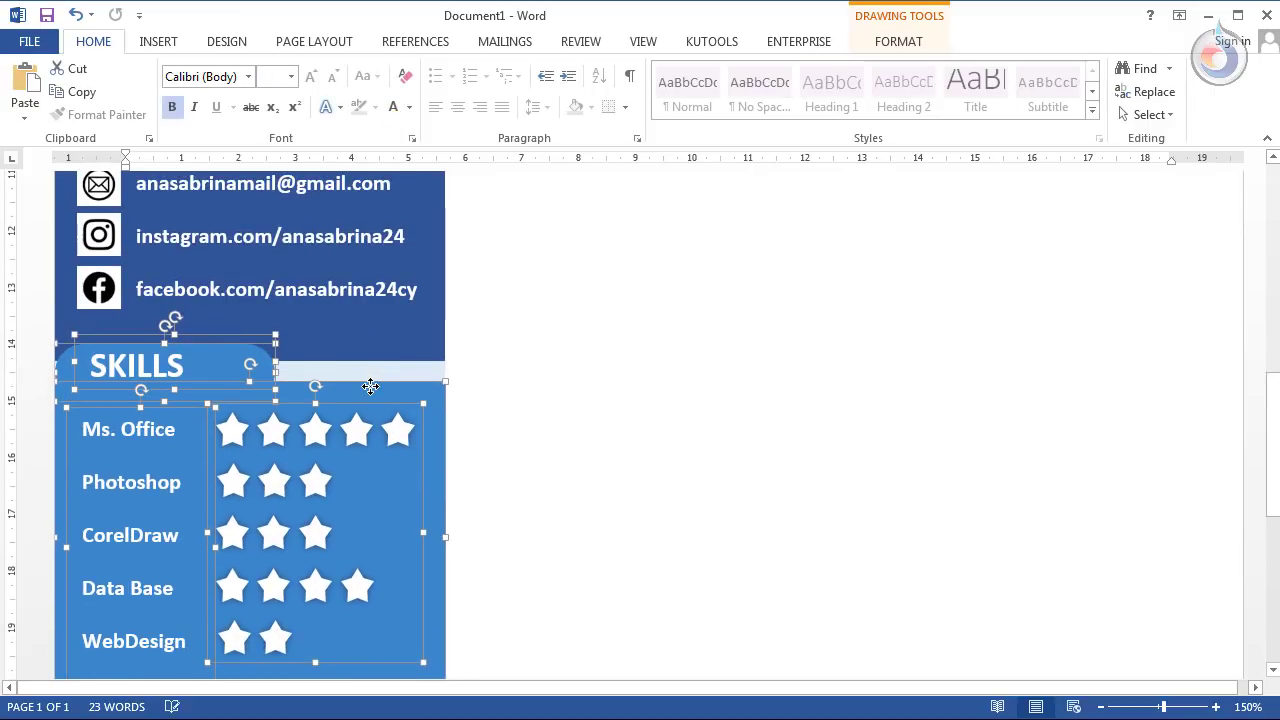
{"action": "scroll", "coordinate": [405, 425], "scroll_direction": "down", "scroll_amount": 1}
{"action": "scroll", "coordinate": [400, 437], "scroll_direction": "up", "scroll_amount": 3}
Step: Extend the dark-blue contact panel down to close the light gap beside the SKILLS tab
{"action": "left_click", "coordinate": [373, 488]}
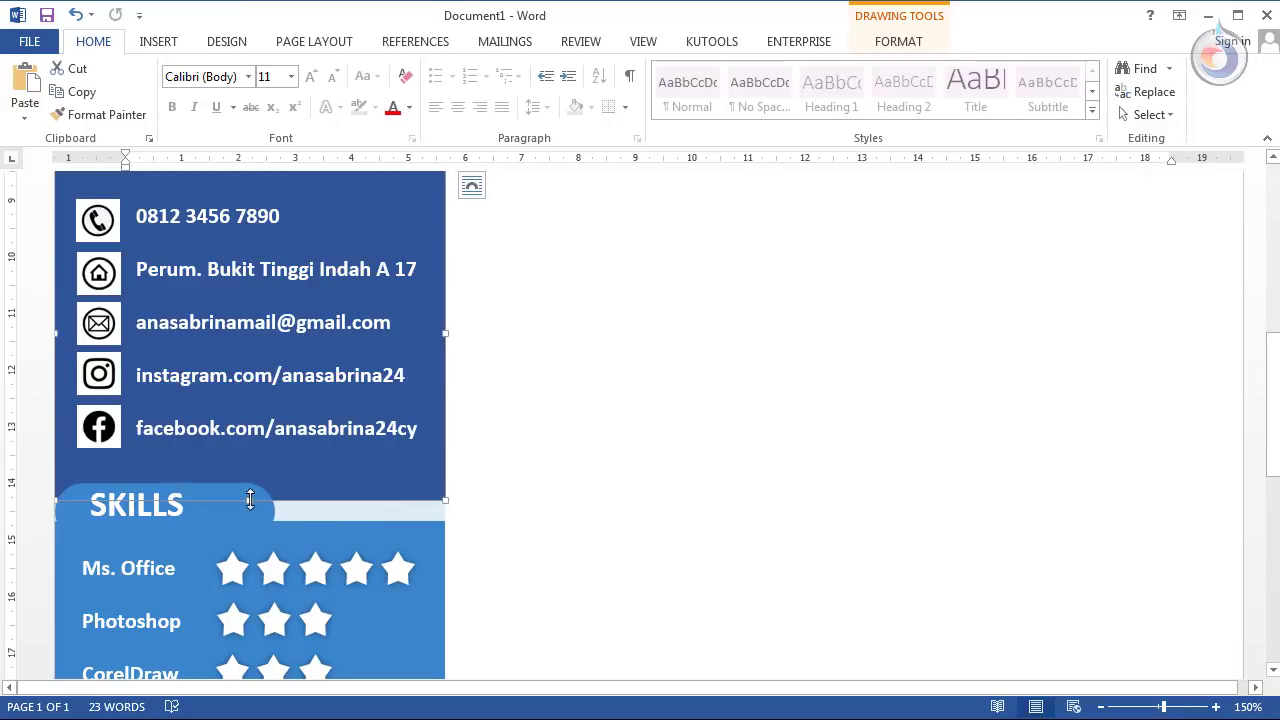
{"action": "left_click_drag", "start_coordinate": [251, 500], "coordinate": [258, 519]}
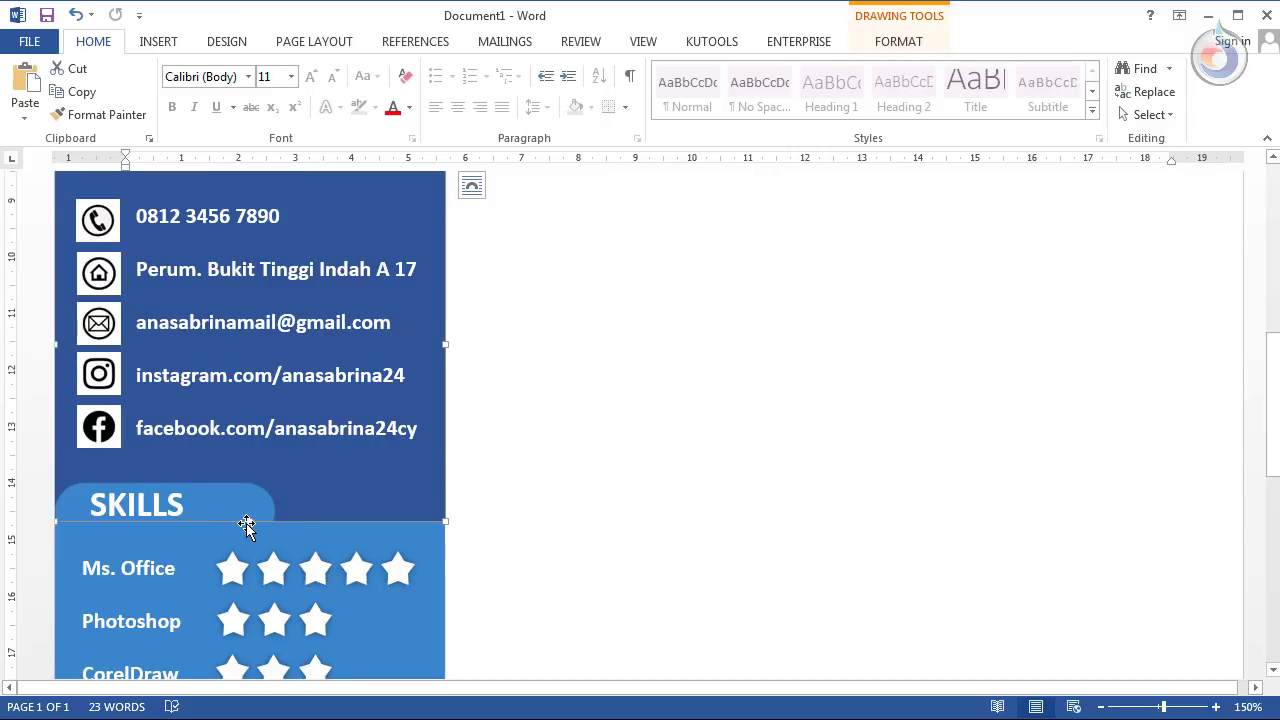
{"action": "left_click", "coordinate": [634, 529]}
{"action": "scroll", "coordinate": [214, 217], "scroll_direction": "up", "scroll_amount": 5}
{"action": "scroll", "coordinate": [233, 487], "scroll_direction": "down", "scroll_amount": 4}
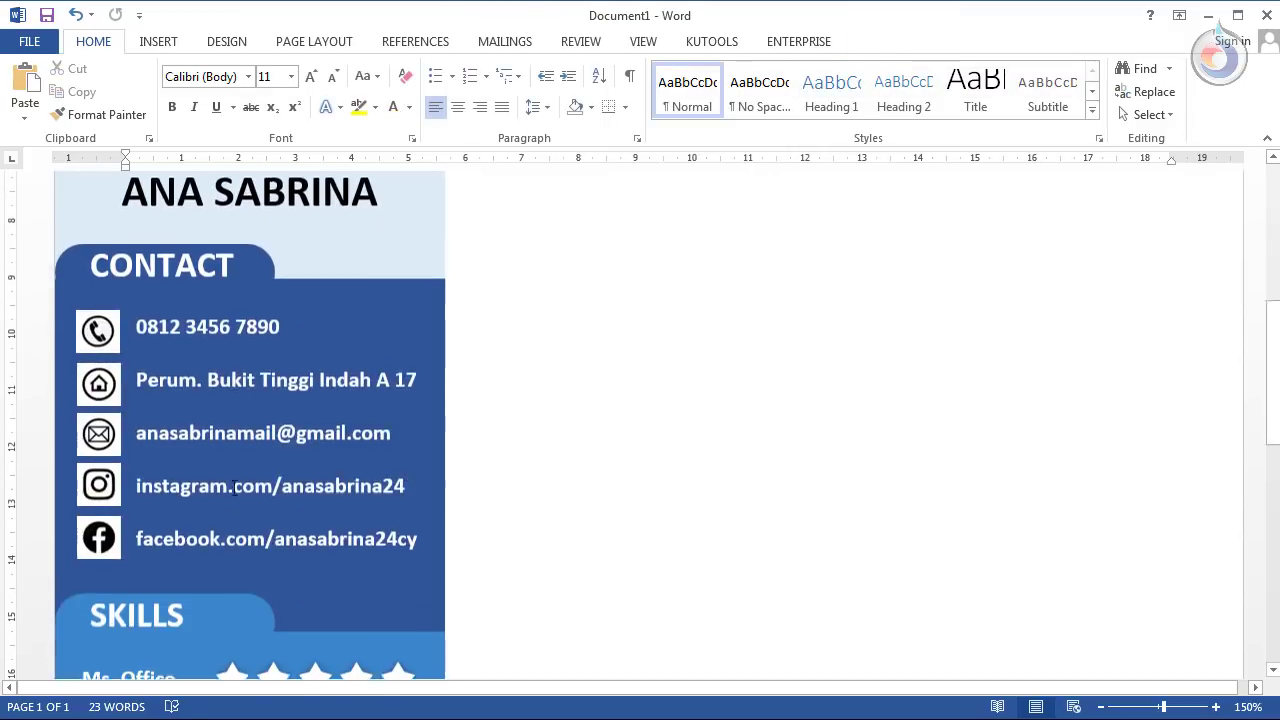
{"action": "scroll", "coordinate": [233, 487], "scroll_direction": "down", "scroll_amount": 1}
{"action": "scroll", "coordinate": [240, 470], "scroll_direction": "down", "scroll_amount": 3}
{"action": "scroll", "coordinate": [250, 450], "scroll_direction": "down", "scroll_amount": 1}
Step: Drag the blue SKILLS panel's bottom edge down to lengthen it
{"action": "scroll", "coordinate": [257, 447], "scroll_direction": "down", "scroll_amount": 1}
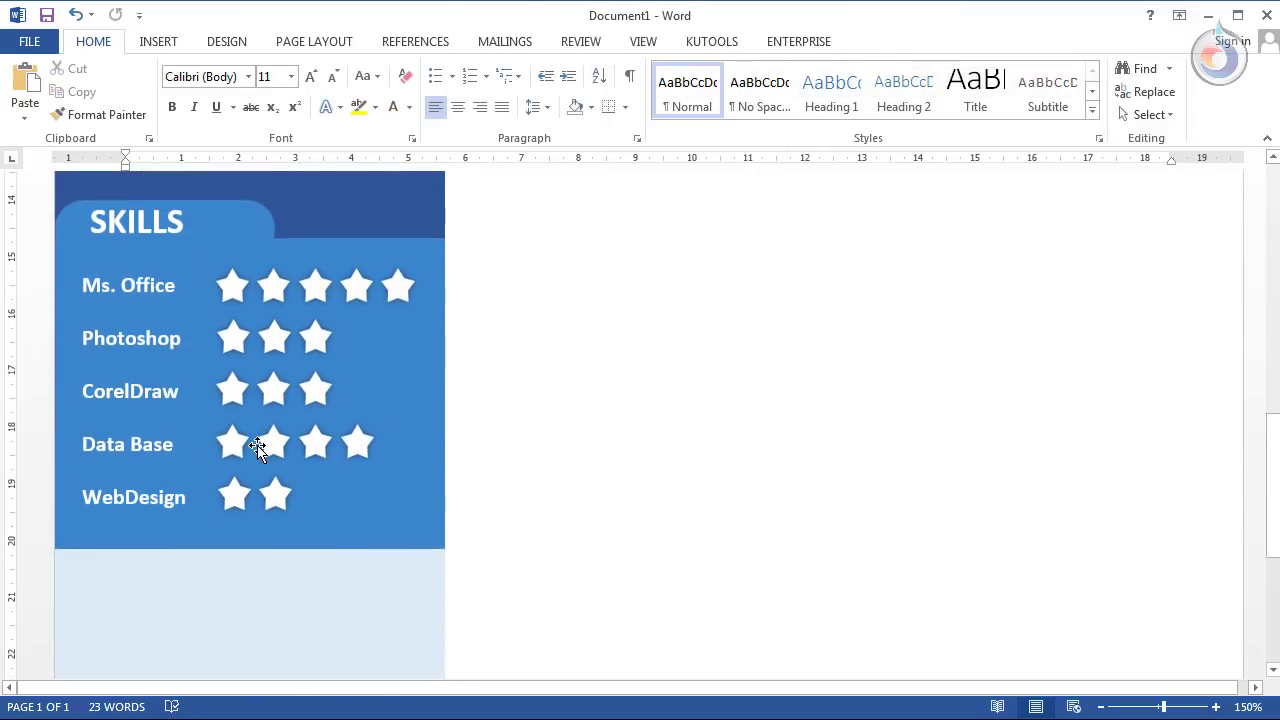
{"action": "scroll", "coordinate": [257, 447], "scroll_direction": "down", "scroll_amount": 2}
{"action": "left_click", "coordinate": [314, 468]}
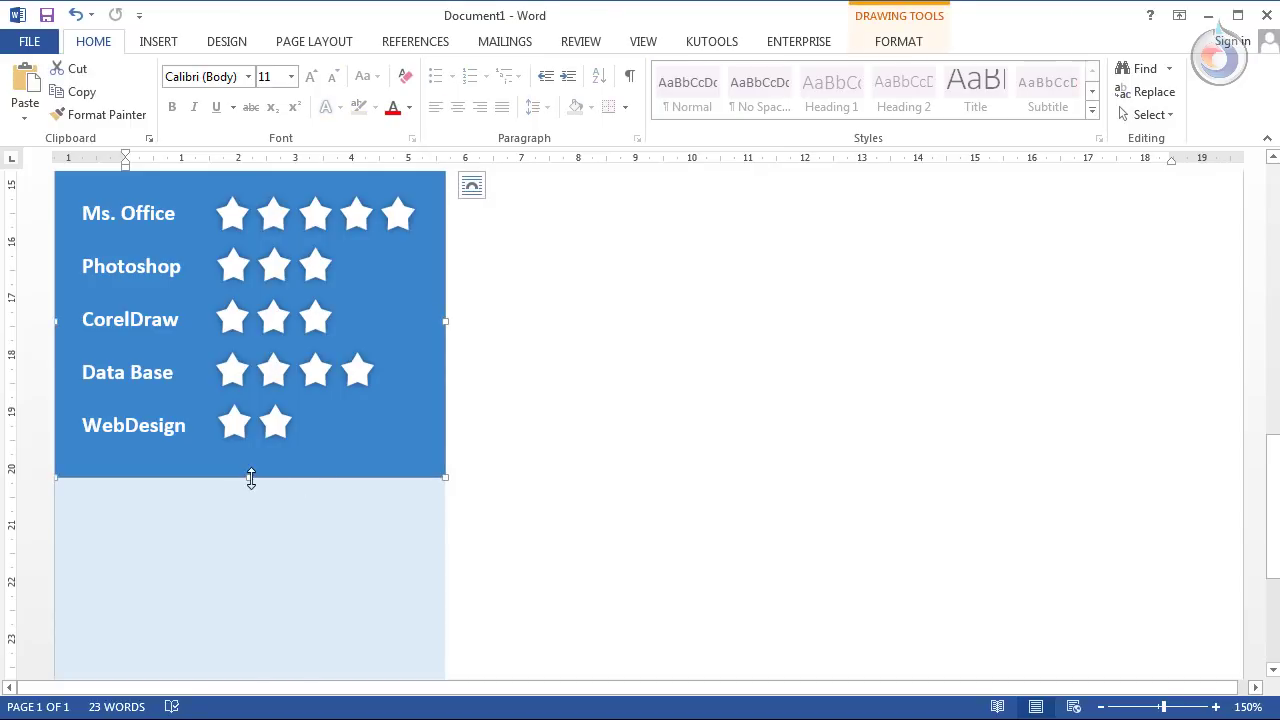
{"action": "left_click_drag", "start_coordinate": [251, 479], "coordinate": [256, 512]}
Step: Duplicate the SKILLS tab and blue panel below the SKILLS block
{"action": "scroll", "coordinate": [271, 423], "scroll_direction": "up", "scroll_amount": 2}
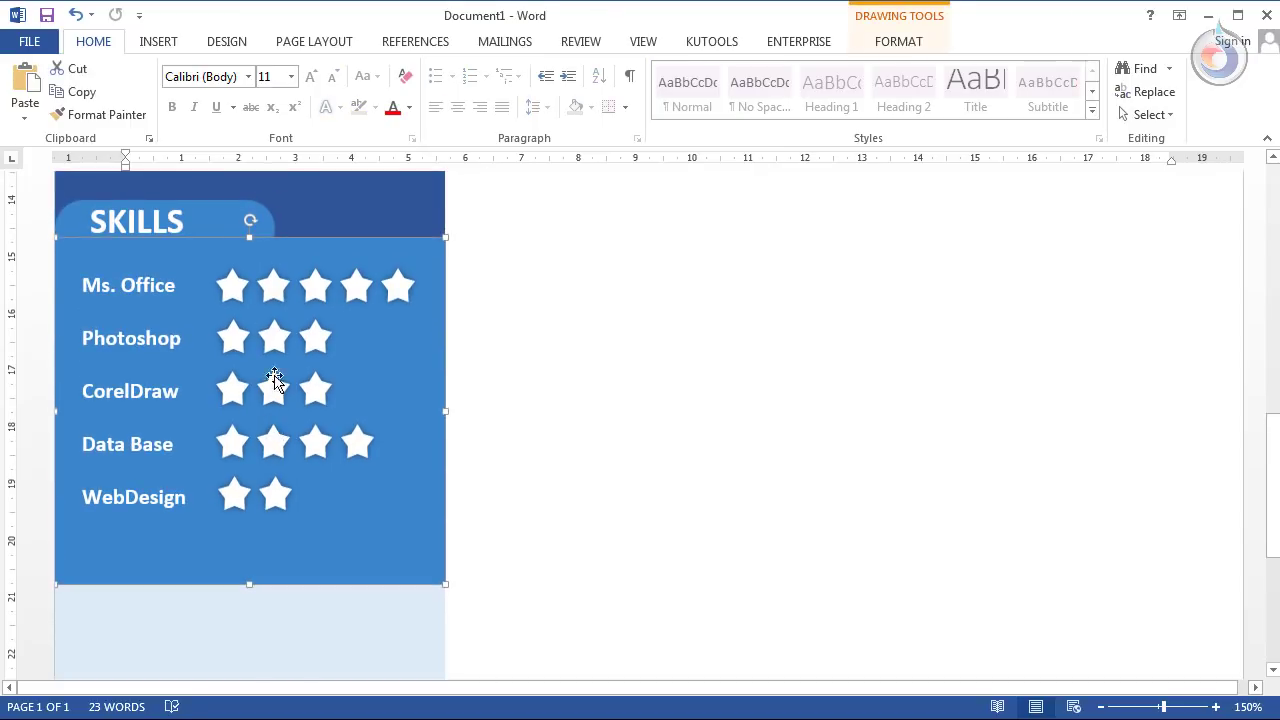
{"action": "left_click", "coordinate": [236, 206]}
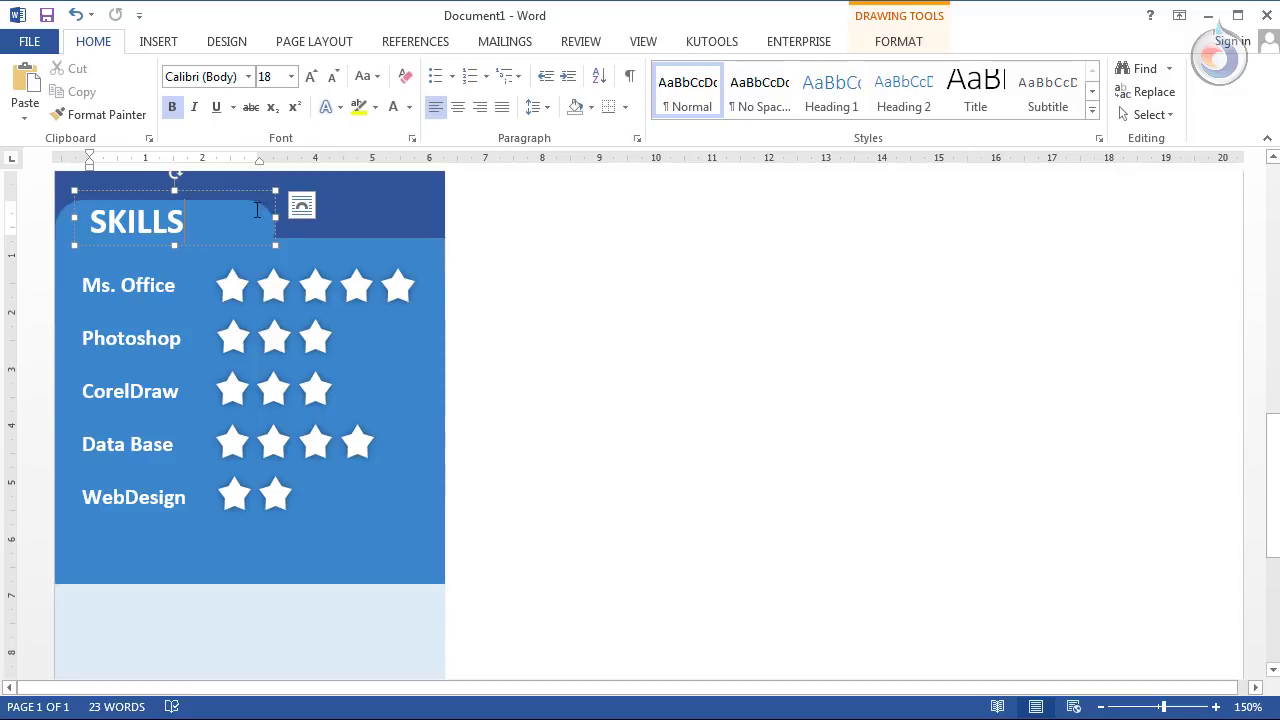
{"action": "left_click", "coordinate": [60, 228]}
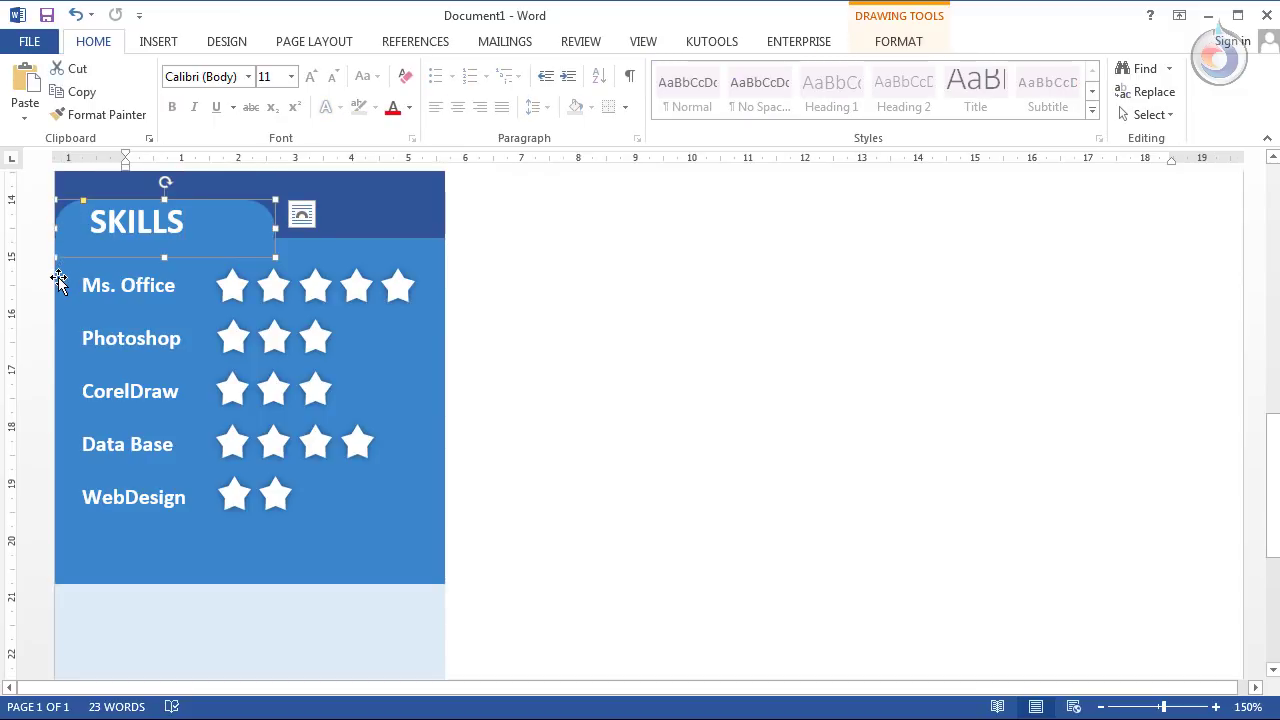
{"action": "left_click", "coordinate": [58, 283], "text": "shift"}
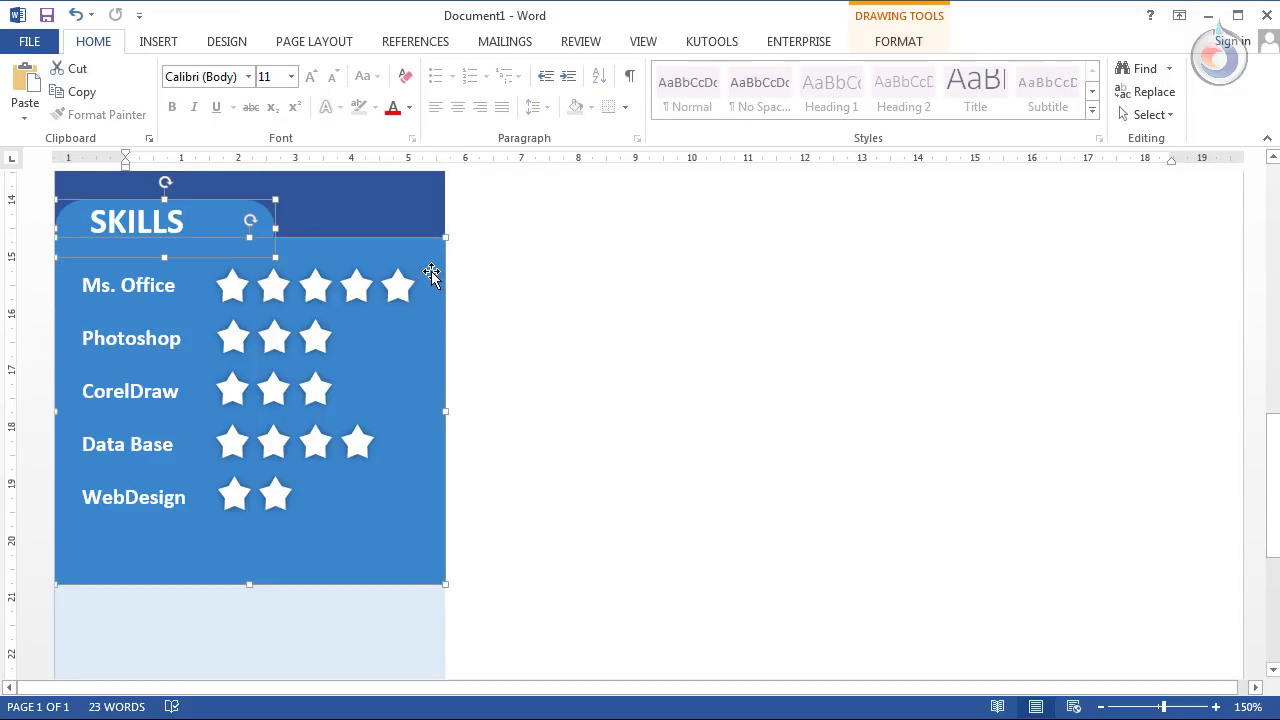
{"action": "left_click_drag", "start_coordinate": [437, 262], "coordinate": [406, 552]}
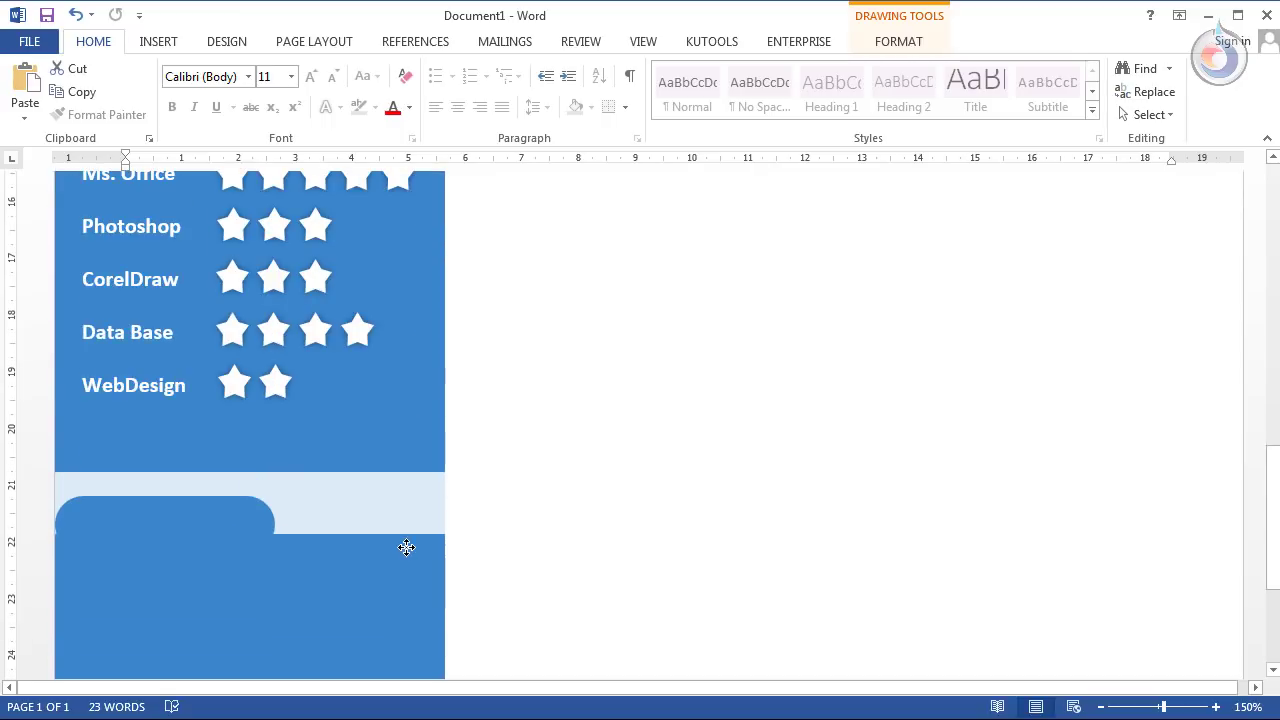
{"action": "scroll", "coordinate": [406, 552], "scroll_direction": "down", "scroll_amount": 4}
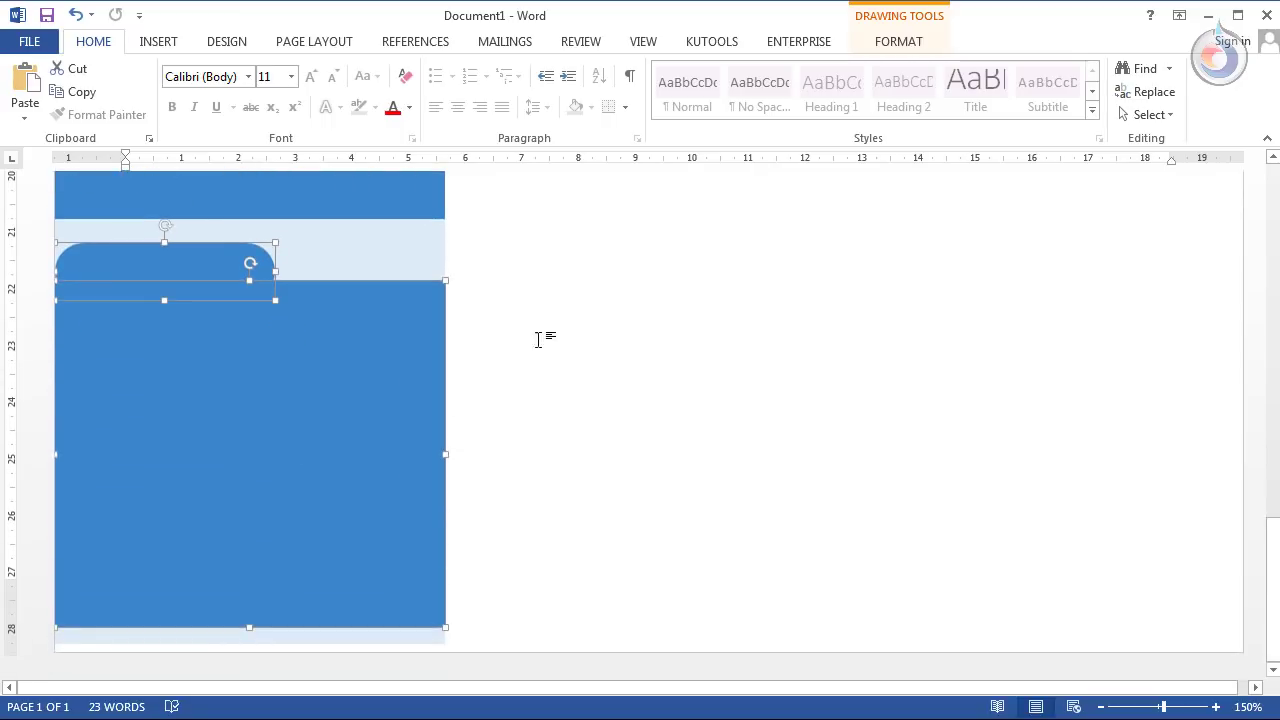
{"action": "left_click", "coordinate": [508, 338]}
{"action": "scroll", "coordinate": [424, 375], "scroll_direction": "down", "scroll_amount": 5}
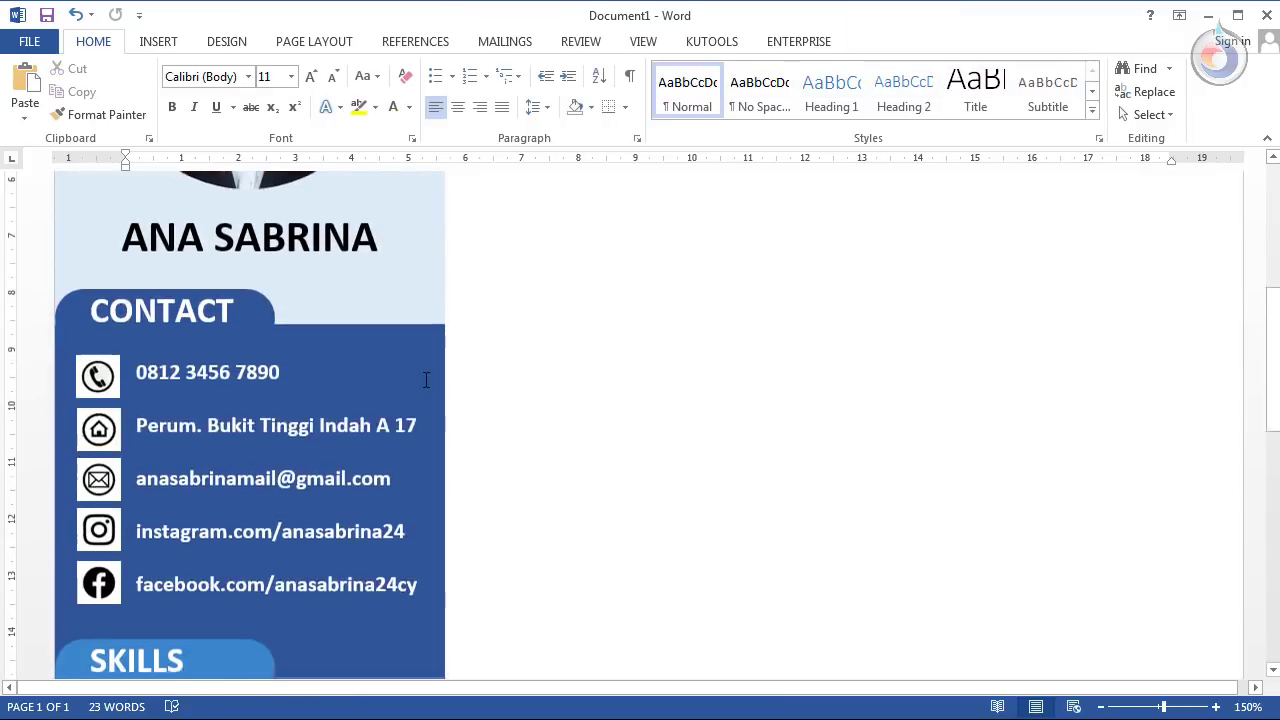
{"action": "scroll", "coordinate": [424, 379], "scroll_direction": "down", "scroll_amount": 5}
{"action": "scroll", "coordinate": [424, 379], "scroll_direction": "down", "scroll_amount": 5}
{"action": "left_click", "coordinate": [237, 430]}
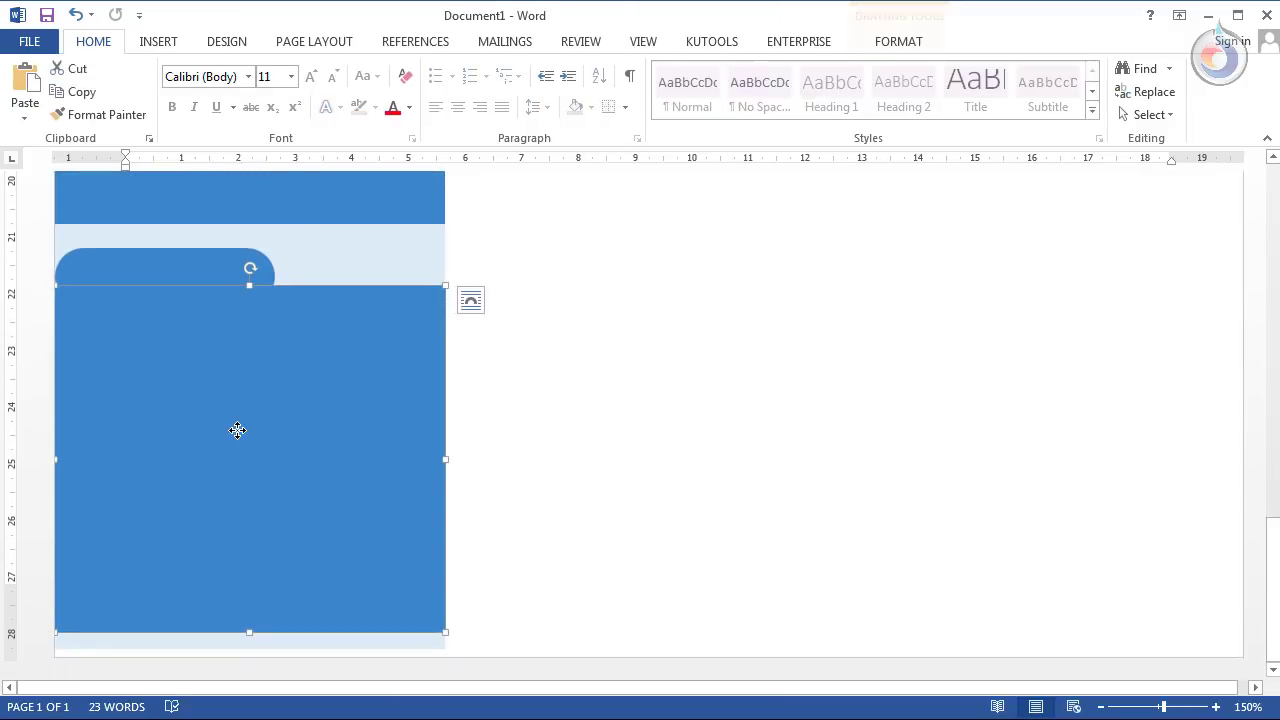
Step: Fill the copied panel and tab with a lighter blue and move them up to meet the SKILLS panel
{"action": "double_click", "coordinate": [334, 374]}
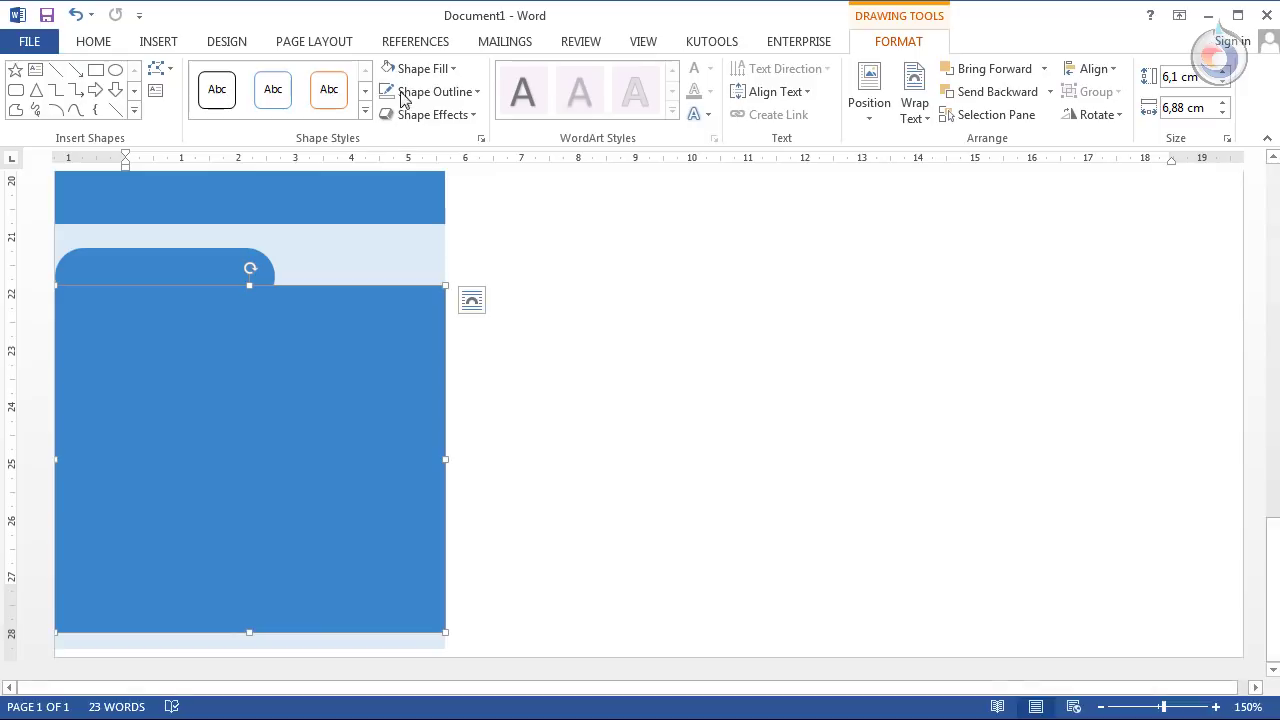
{"action": "left_click", "coordinate": [450, 70]}
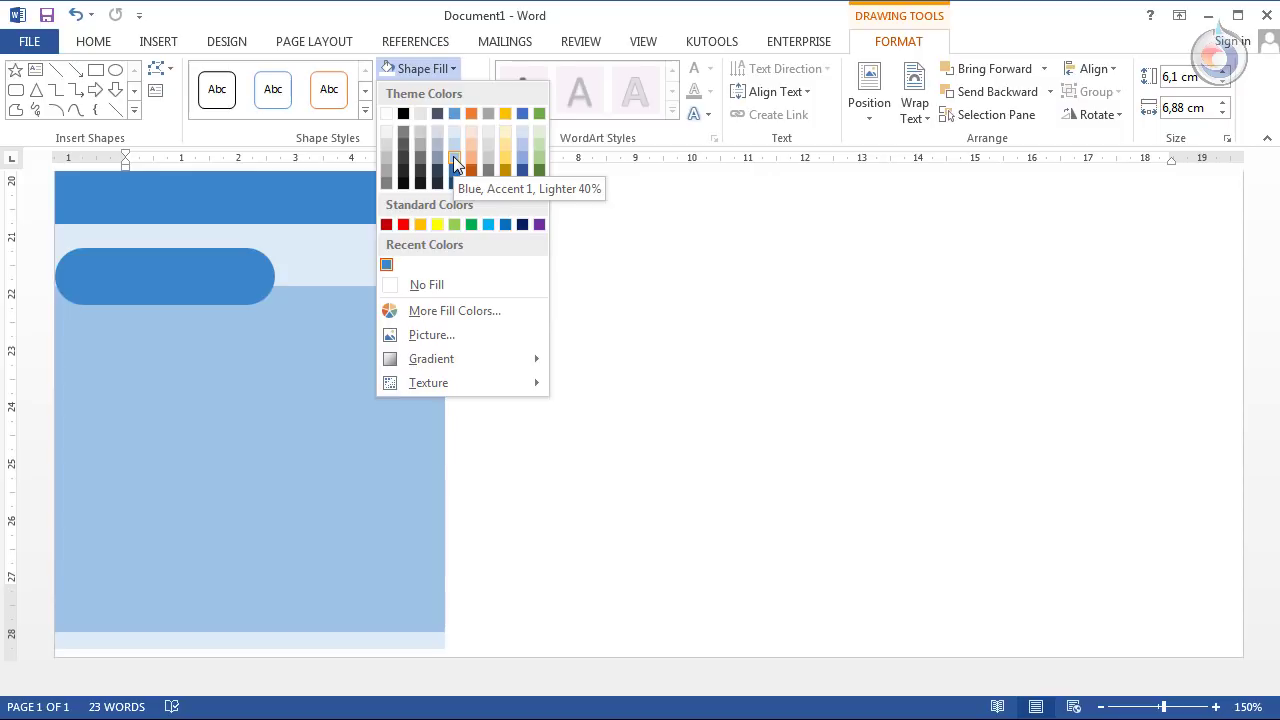
{"action": "left_click", "coordinate": [453, 156]}
{"action": "left_click", "coordinate": [255, 268]}
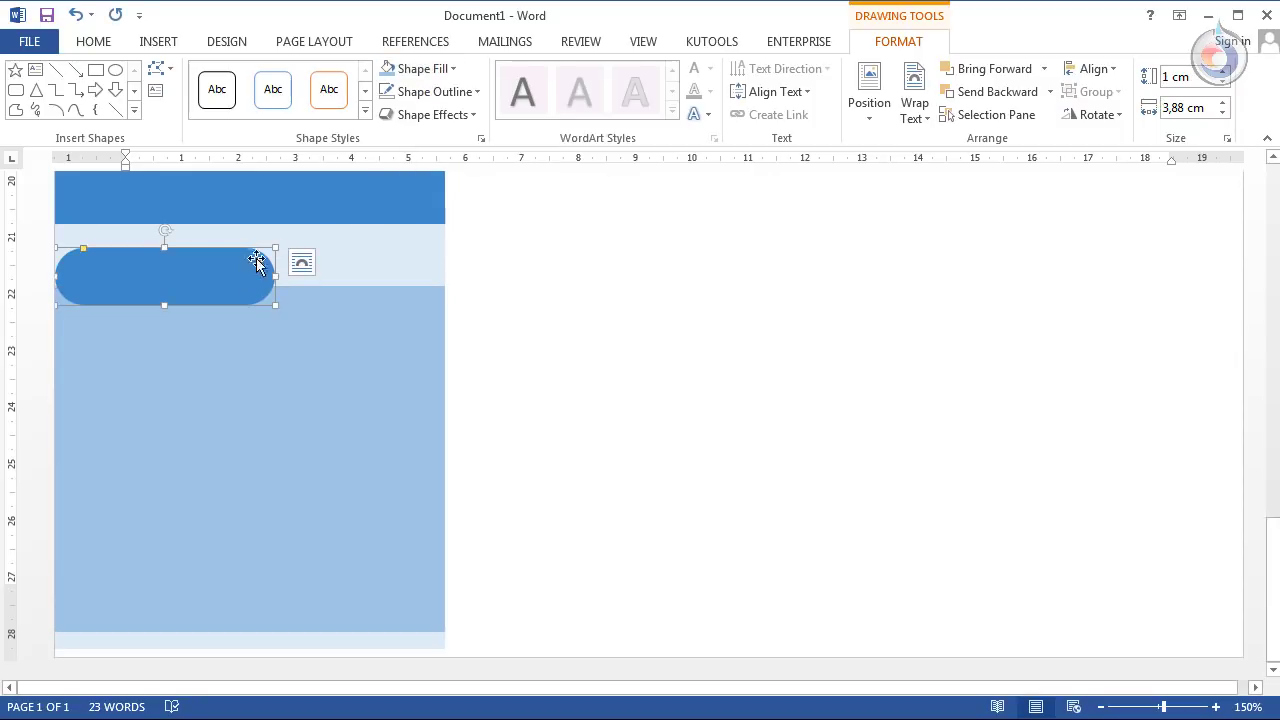
{"action": "left_click", "coordinate": [391, 71]}
{"action": "left_click", "coordinate": [311, 362], "text": "shift"}
{"action": "scroll", "coordinate": [311, 362], "scroll_direction": "up", "scroll_amount": 4}
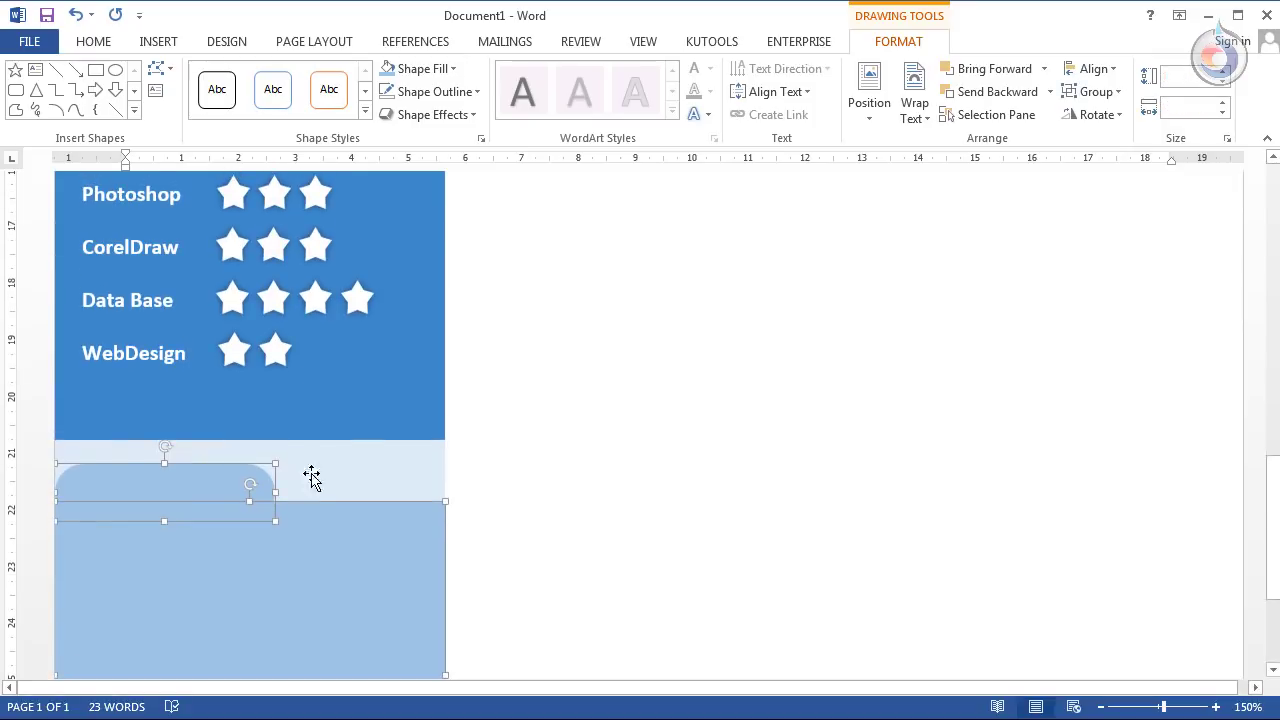
{"action": "left_click_drag", "start_coordinate": [315, 510], "coordinate": [318, 458]}
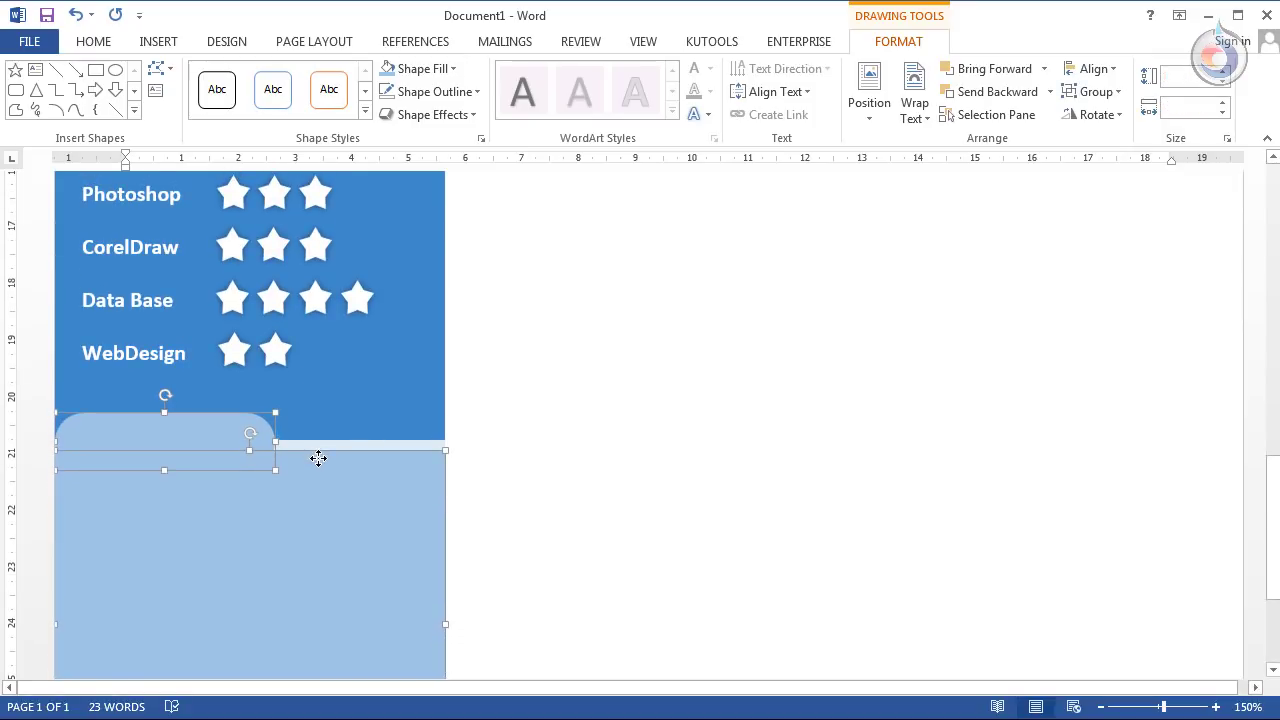
Step: Recolour the new tab and panel with Light Blue fill
{"action": "scroll", "coordinate": [318, 474], "scroll_direction": "down", "scroll_amount": 6, "text": "ctrl"}
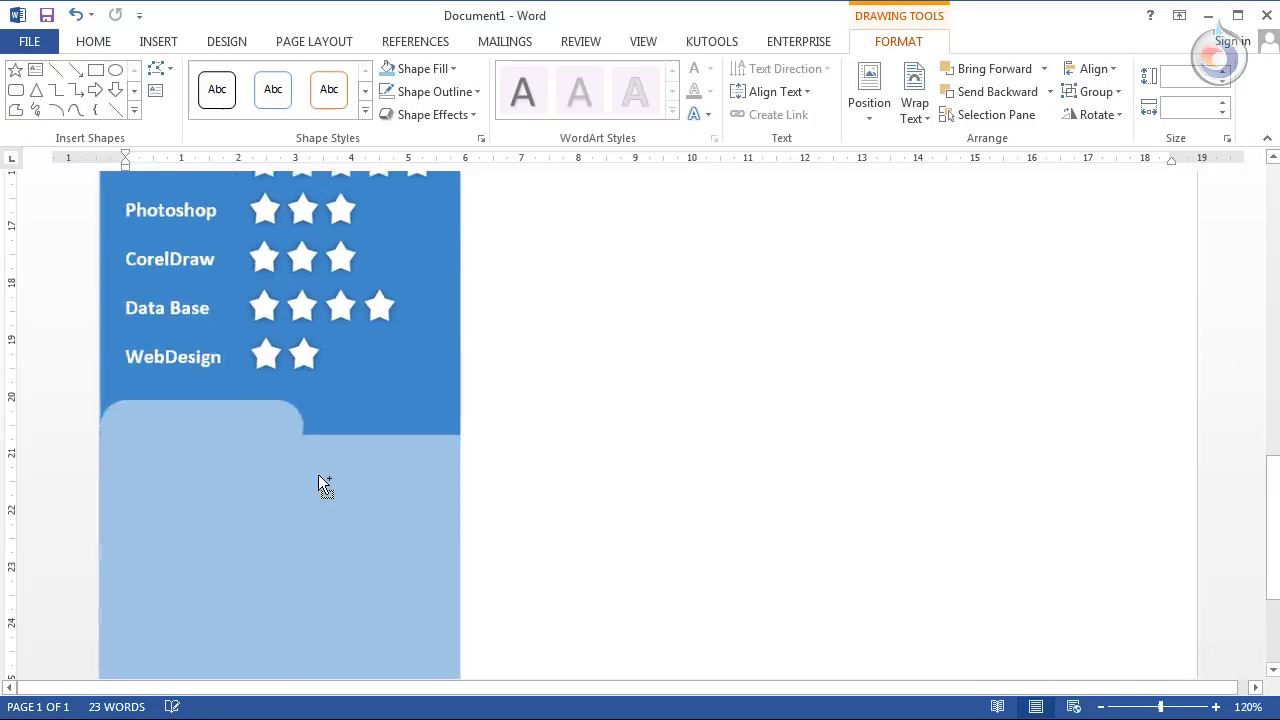
{"action": "scroll", "coordinate": [434, 502], "scroll_direction": "down", "scroll_amount": 4, "text": "ctrl"}
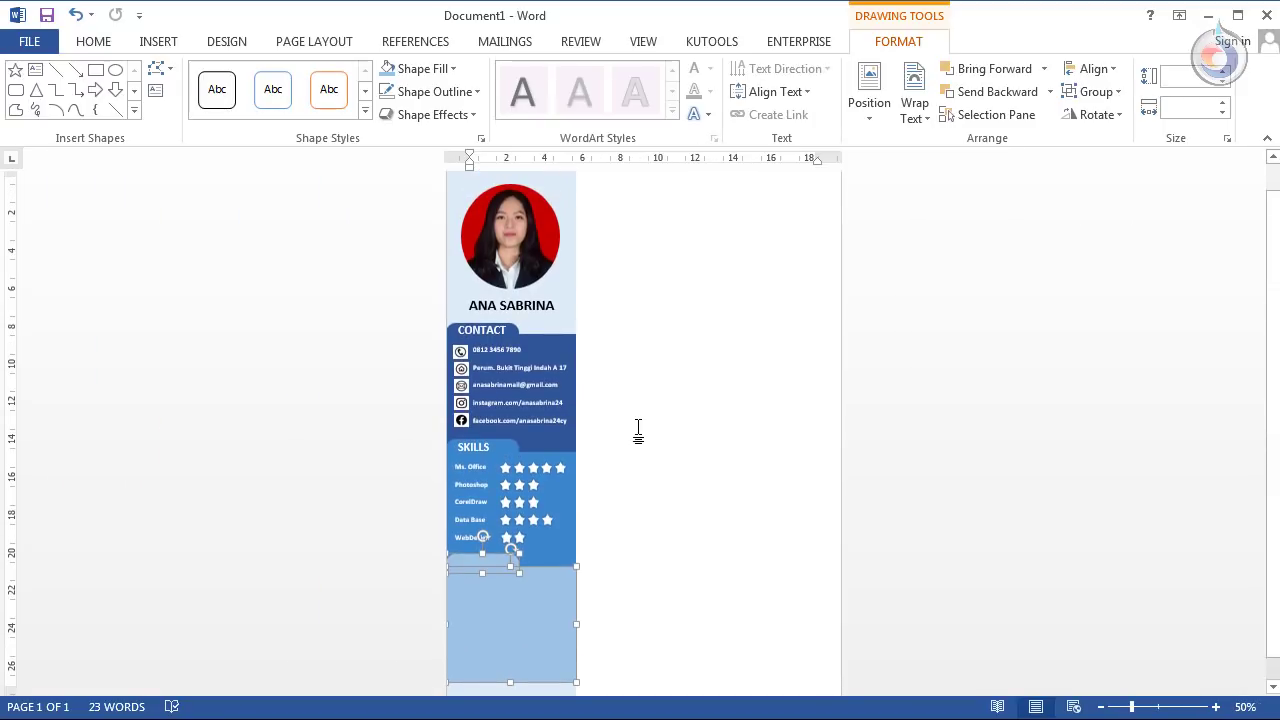
{"action": "scroll", "coordinate": [551, 597], "scroll_direction": "up", "scroll_amount": 3, "text": "ctrl"}
{"action": "scroll", "coordinate": [322, 601], "scroll_direction": "up", "scroll_amount": 4, "text": "ctrl"}
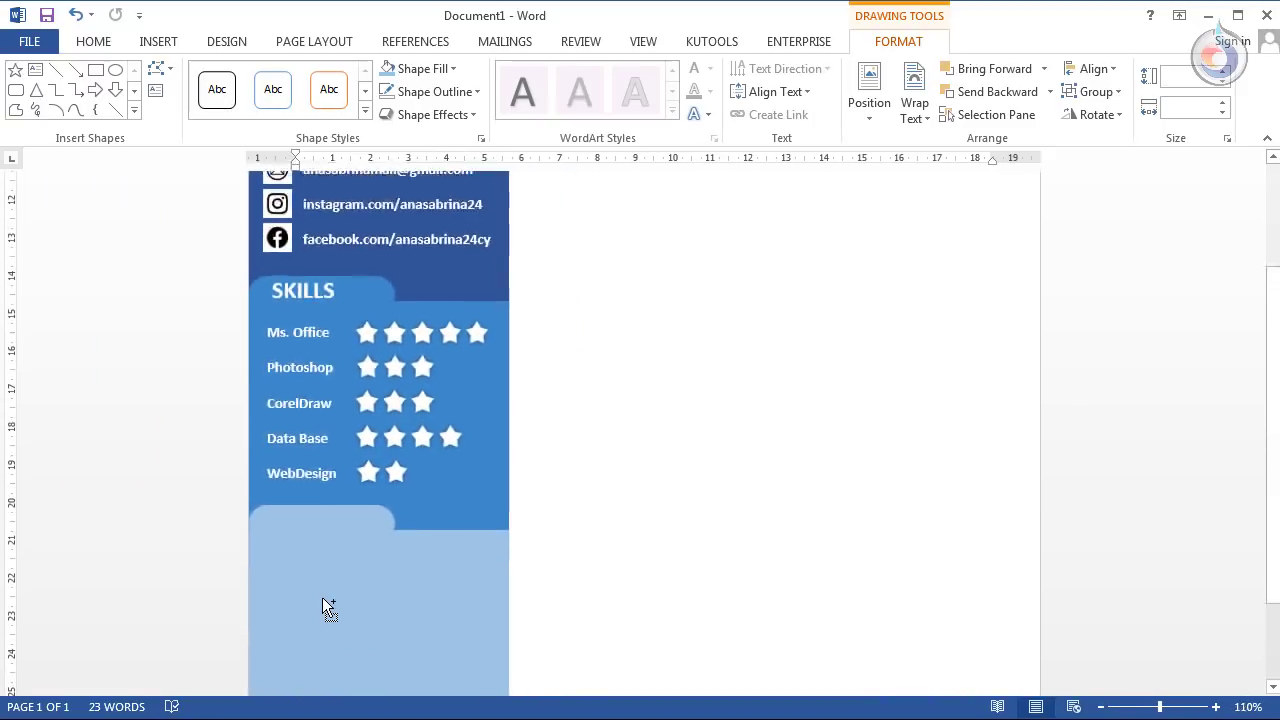
{"action": "scroll", "coordinate": [322, 600], "scroll_direction": "down", "scroll_amount": 2}
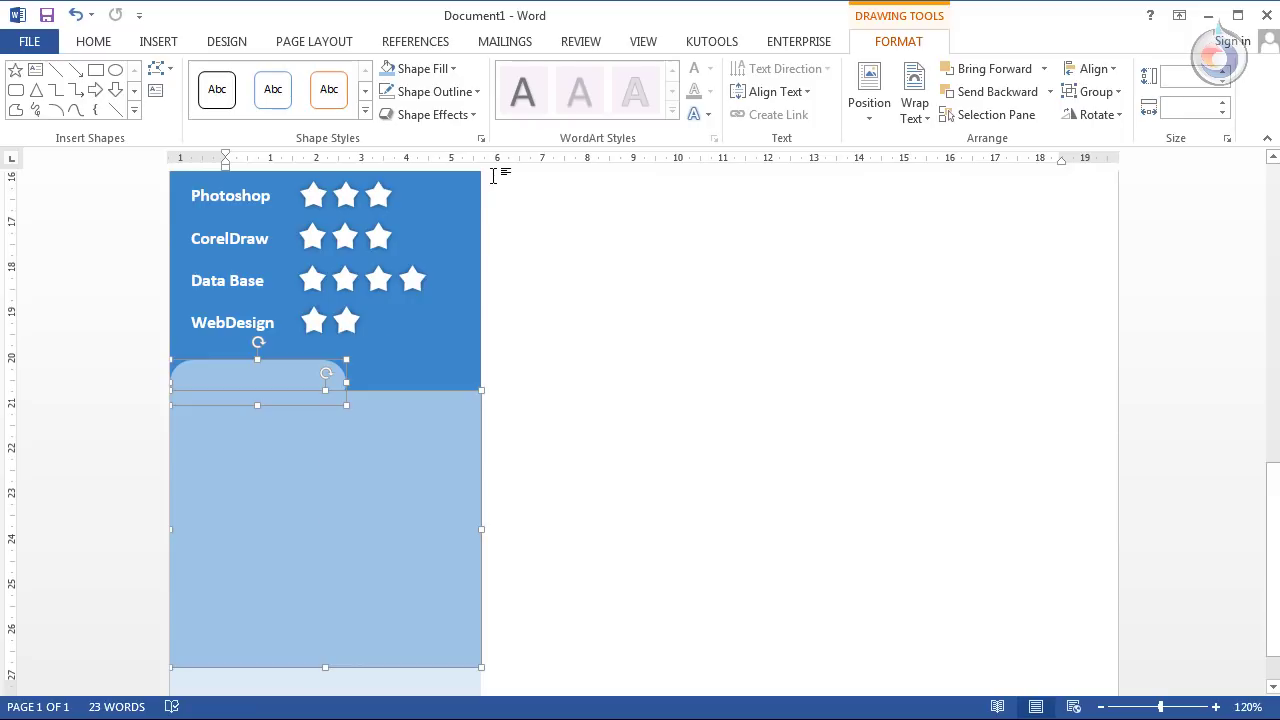
{"action": "left_click", "coordinate": [423, 70]}
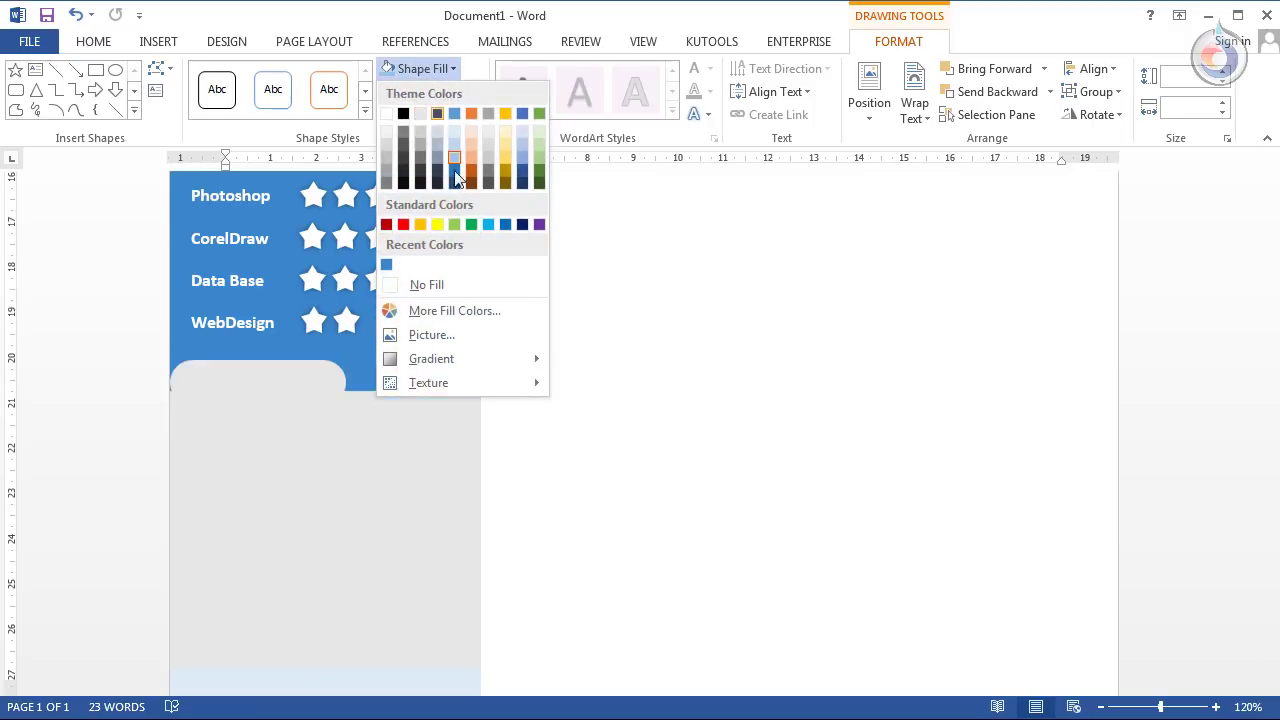
{"action": "left_click", "coordinate": [488, 224]}
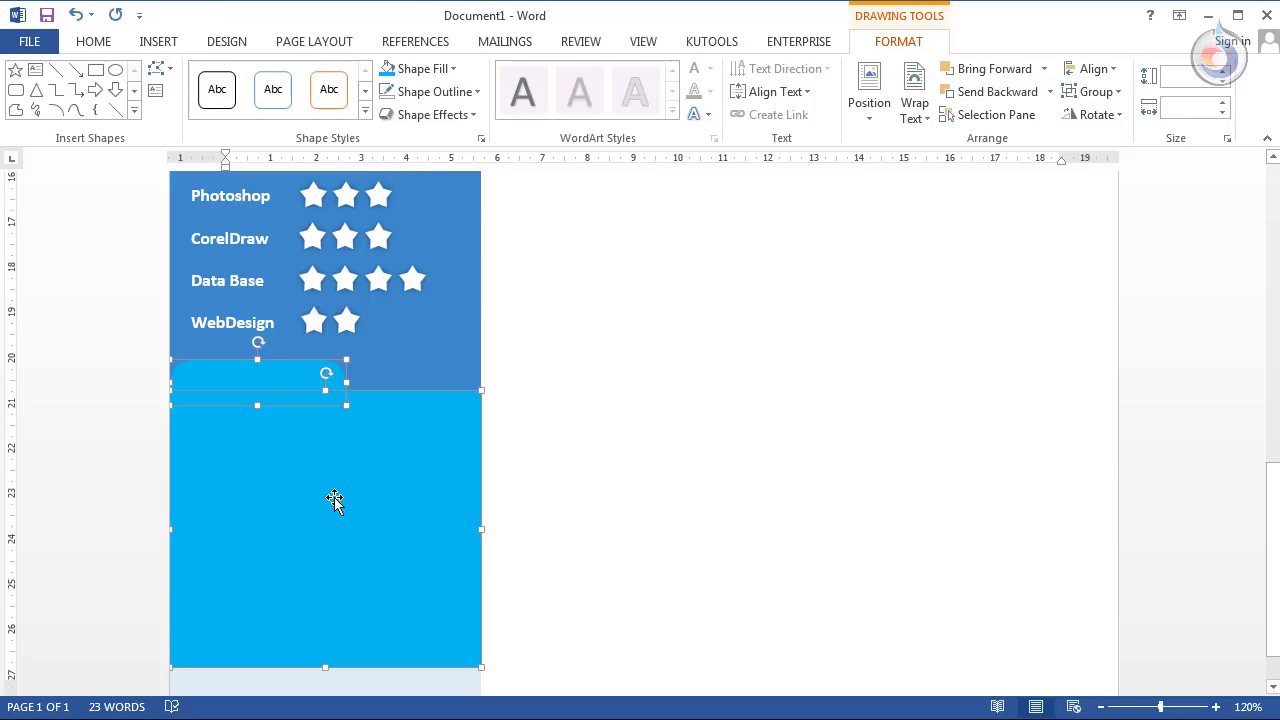
{"action": "left_click", "coordinate": [510, 476]}
{"action": "scroll", "coordinate": [414, 441], "scroll_direction": "down", "scroll_amount": 5}
{"action": "scroll", "coordinate": [380, 420], "scroll_direction": "down", "scroll_amount": 6}
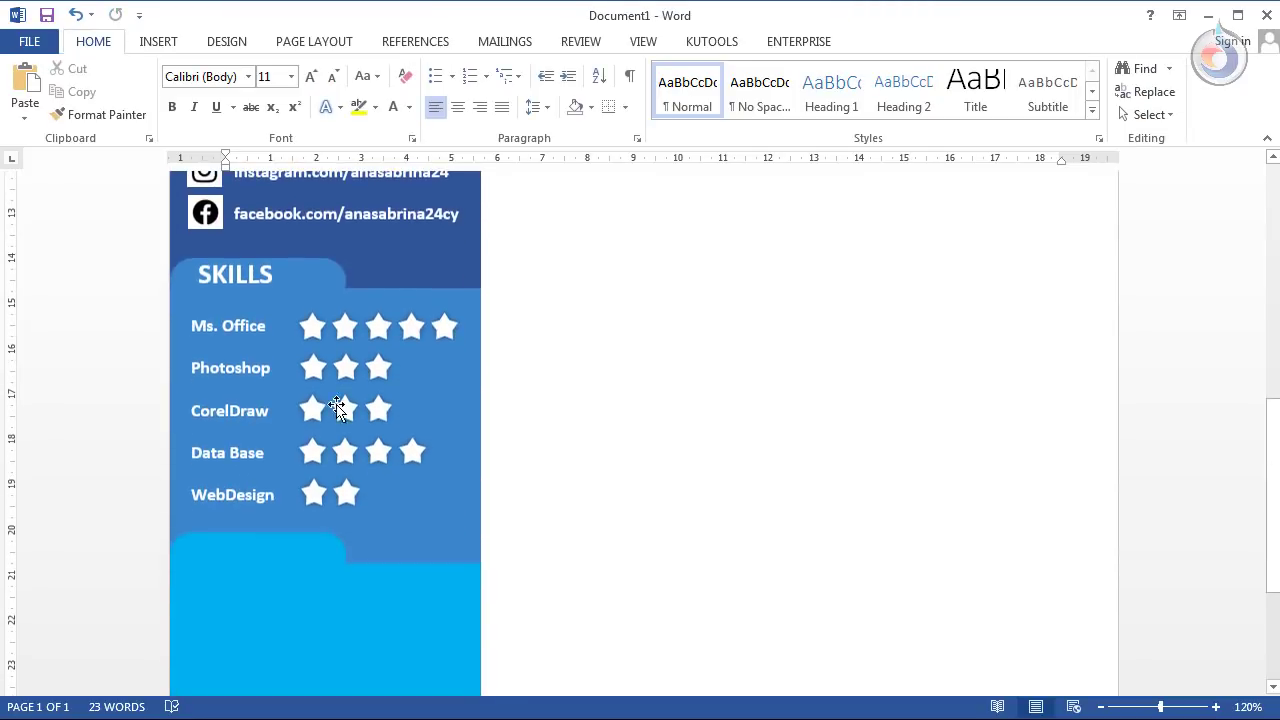
{"action": "scroll", "coordinate": [343, 408], "scroll_direction": "down", "scroll_amount": 1}
Step: Copy the SKILLS heading onto the light-blue tab and change it to read SOFT SKILLS
{"action": "left_click", "coordinate": [264, 206]}
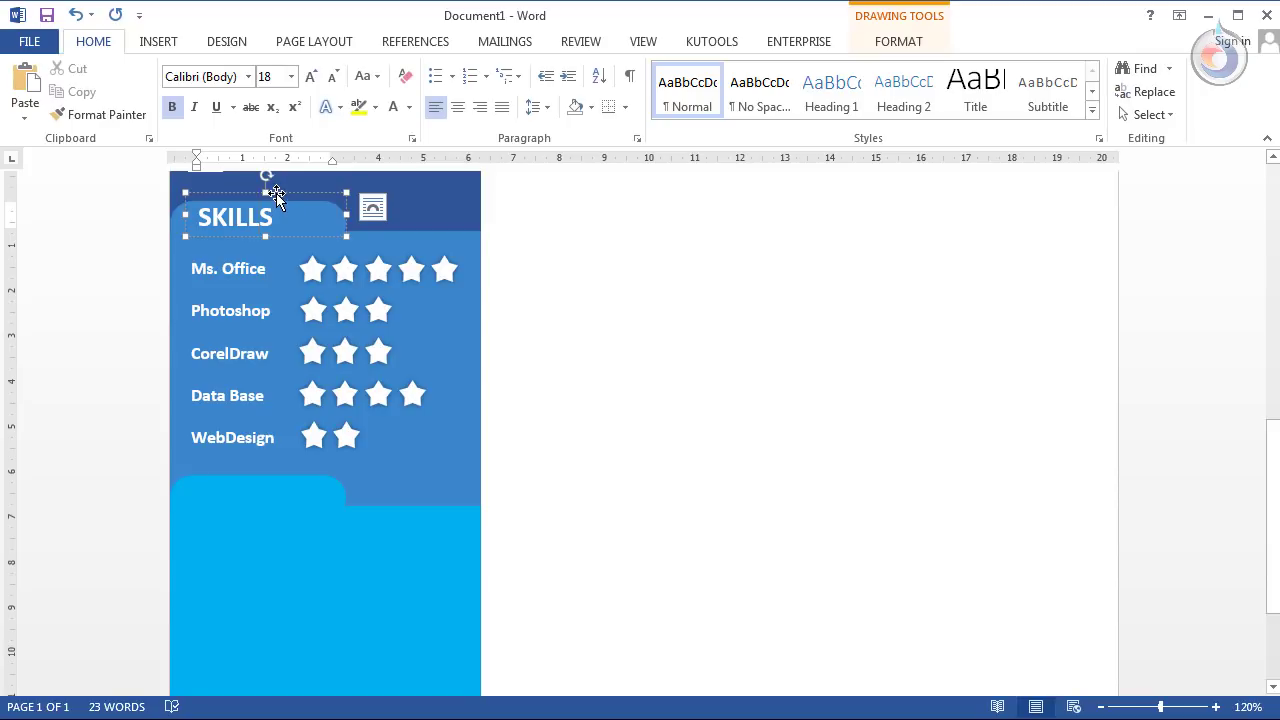
{"action": "left_click_drag", "start_coordinate": [276, 193], "coordinate": [259, 508]}
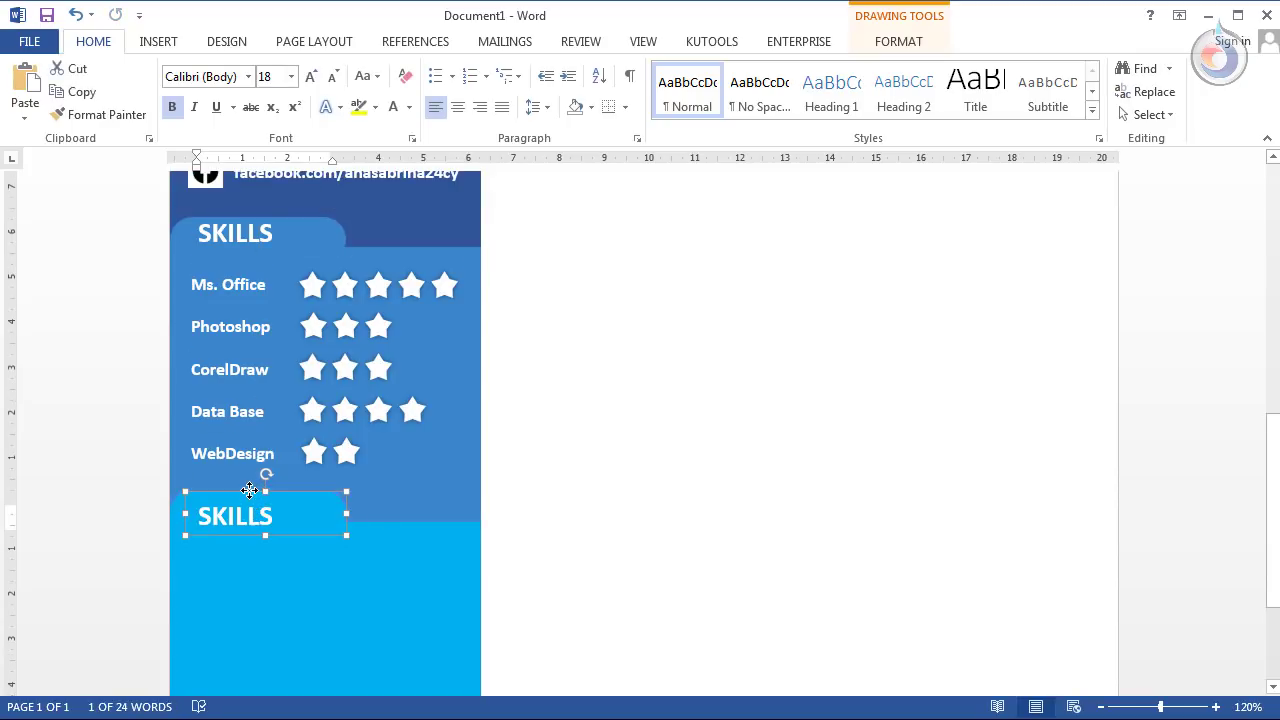
{"action": "mouse_move", "coordinate": [249, 497]}
{"action": "left_mouse_down"}
{"action": "mouse_move", "coordinate": [248, 483]}
{"action": "mouse_move", "coordinate": [244, 531]}
{"action": "left_mouse_up"}
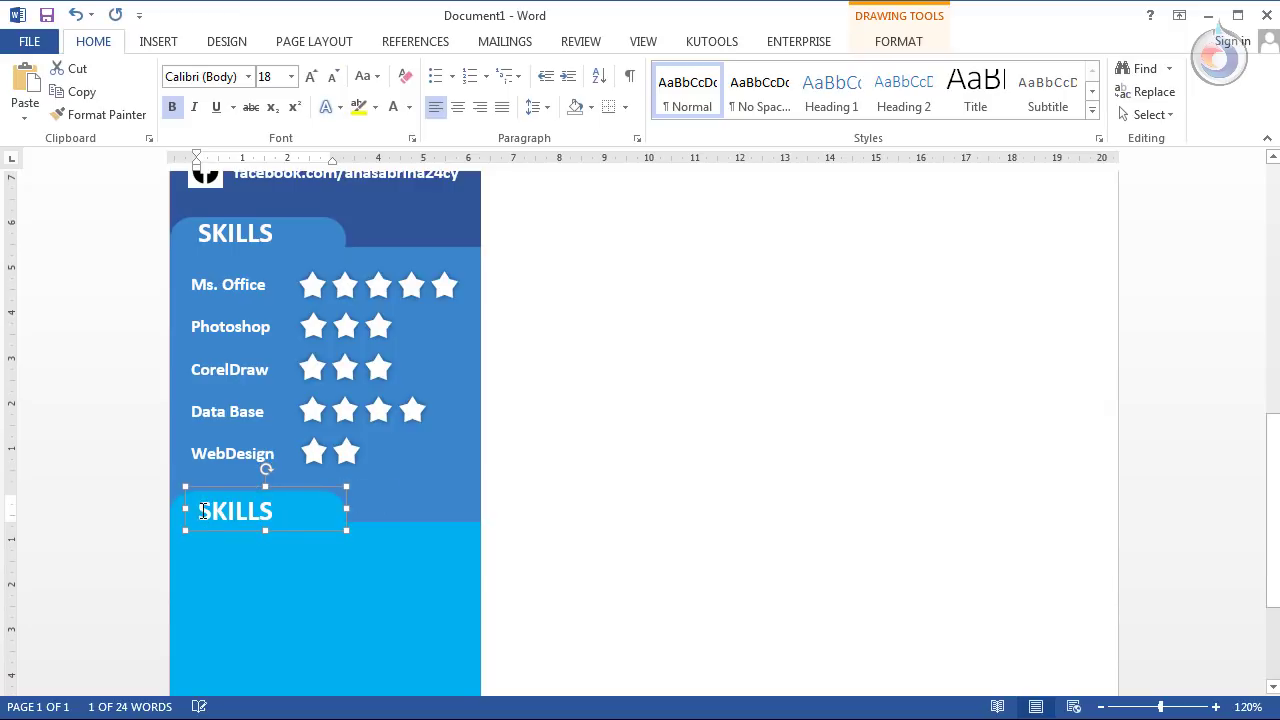
{"action": "left_click", "coordinate": [203, 511]}
{"action": "type", "text": "SOF"}
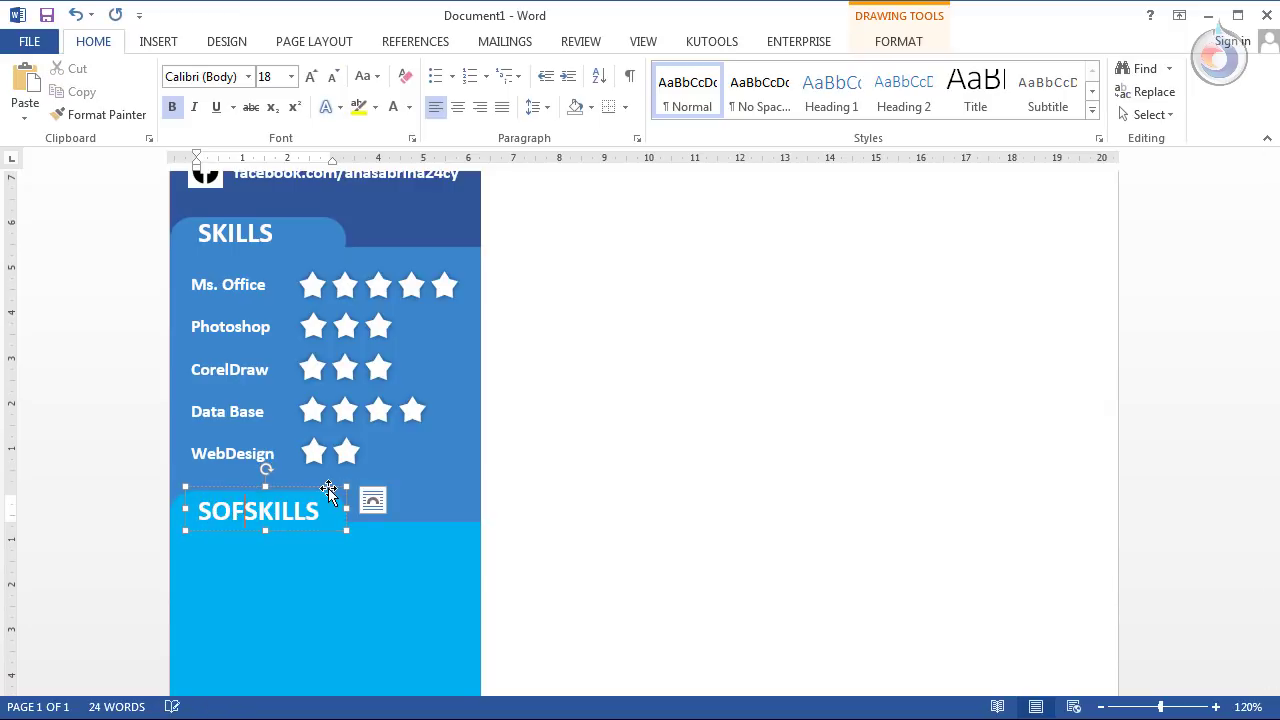
{"action": "type", "text": "T"}
{"action": "key", "text": "ctrl+Delete"}
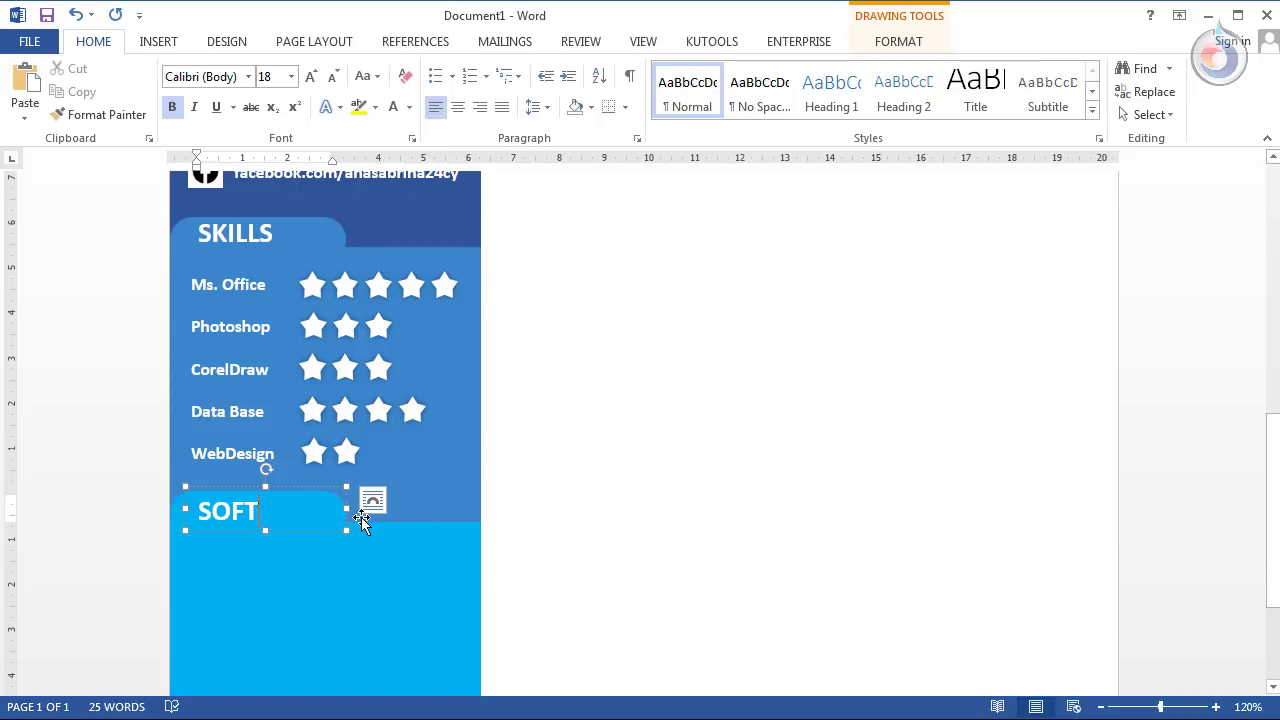
{"action": "key", "text": "ctrl+z"}
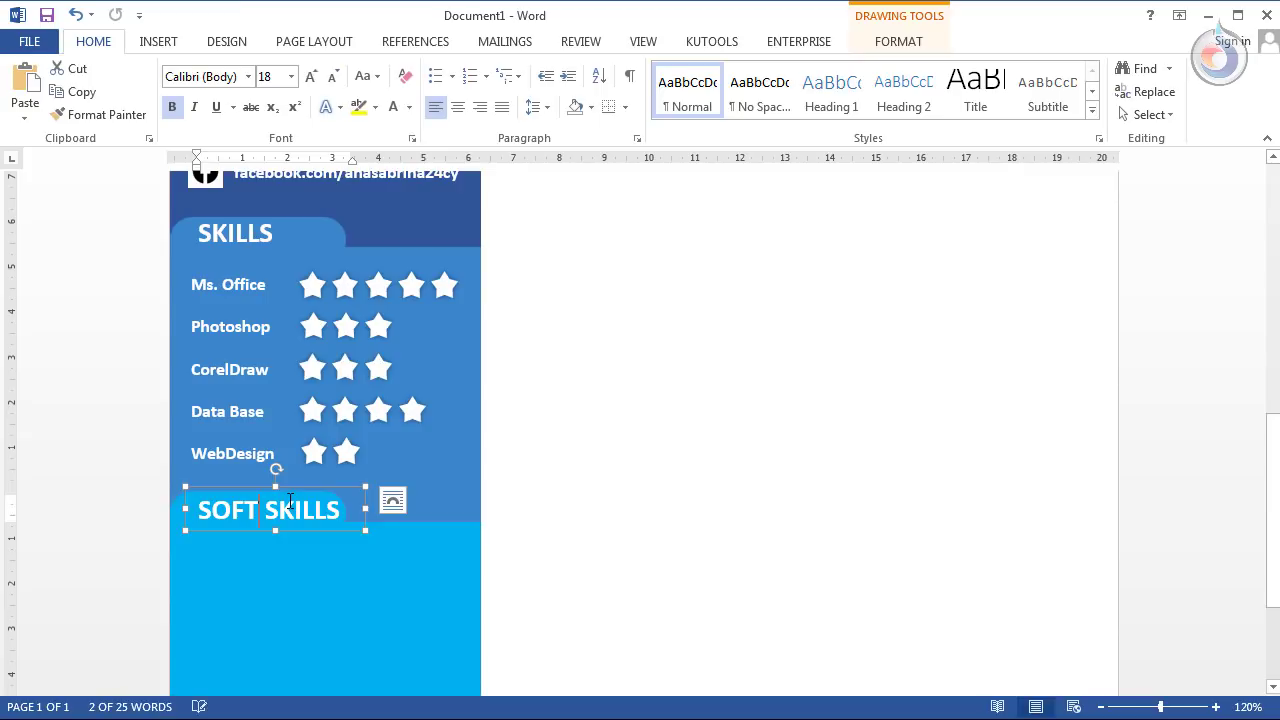
{"action": "left_click_drag", "start_coordinate": [338, 537], "coordinate": [333, 542]}
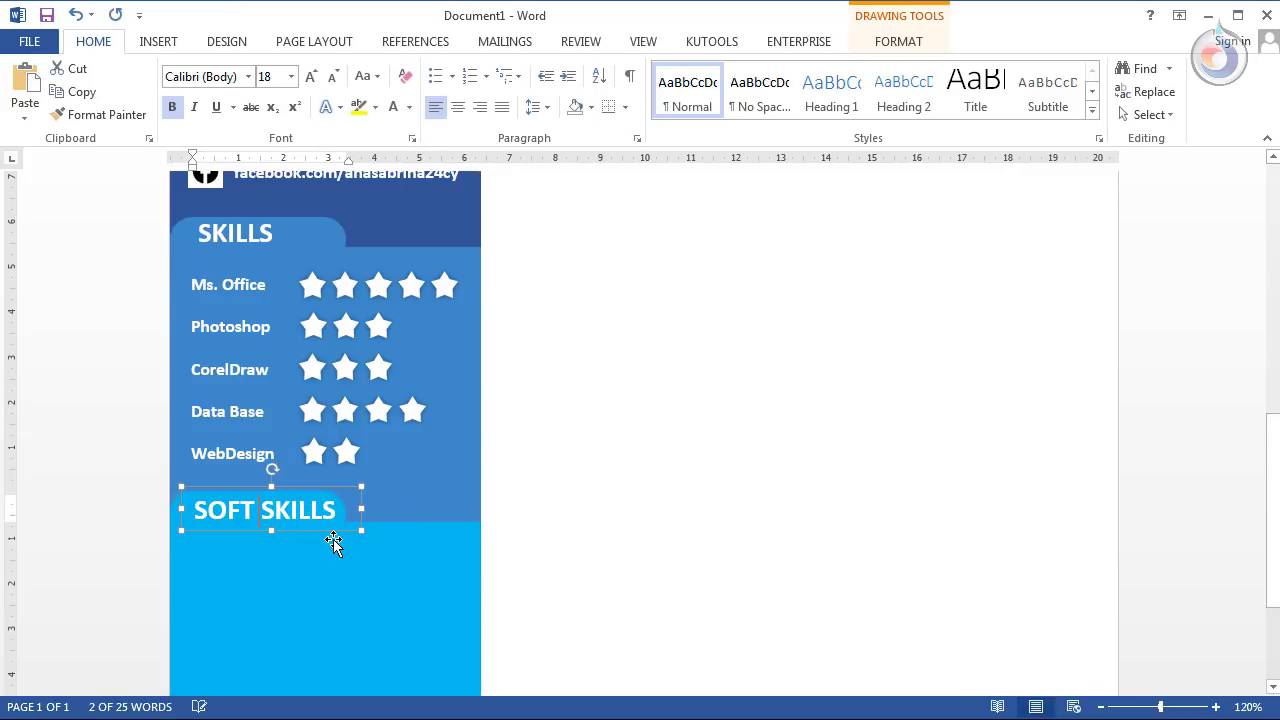
{"action": "left_click", "coordinate": [432, 564]}
{"action": "scroll", "coordinate": [478, 597], "scroll_direction": "down", "scroll_amount": 3}
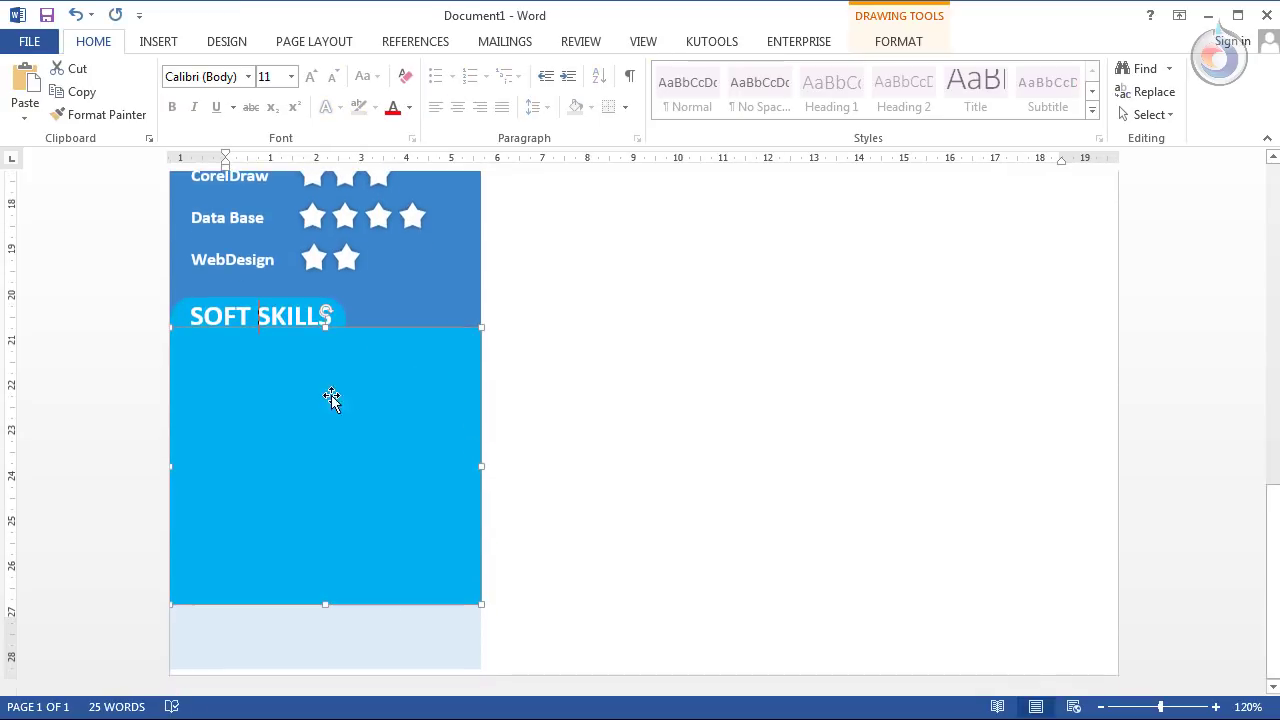
Step: Copy the skill names text box to just below the SOFT SKILLS heading
{"action": "left_click", "coordinate": [257, 280]}
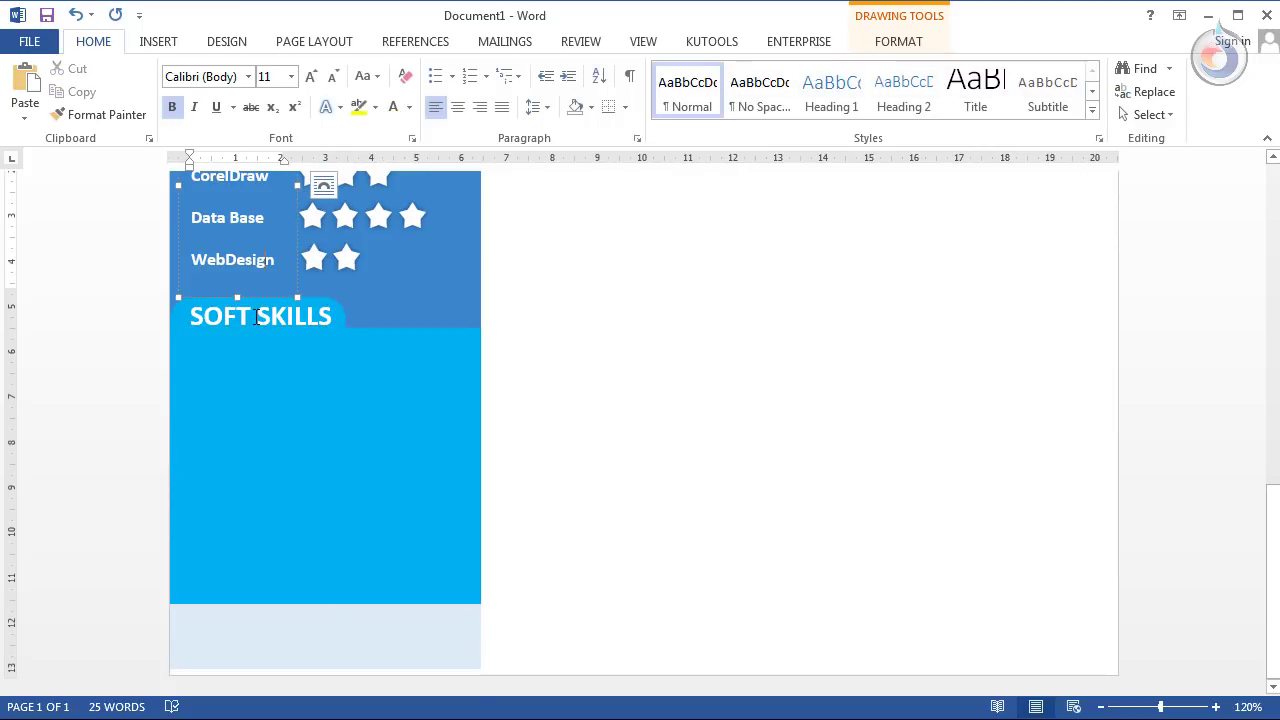
{"action": "scroll", "coordinate": [256, 316], "scroll_direction": "up", "scroll_amount": 3}
{"action": "left_click", "coordinate": [253, 245]}
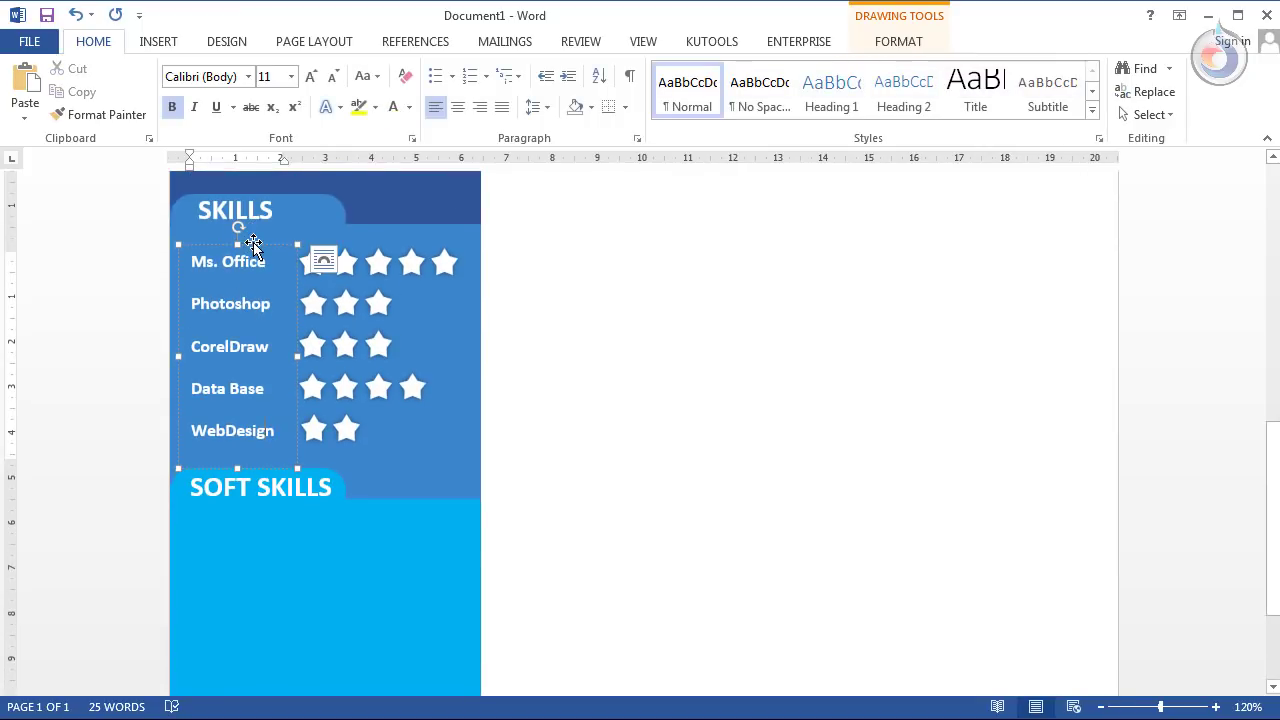
{"action": "left_click_drag", "start_coordinate": [251, 279], "coordinate": [251, 548], "text": "ctrl"}
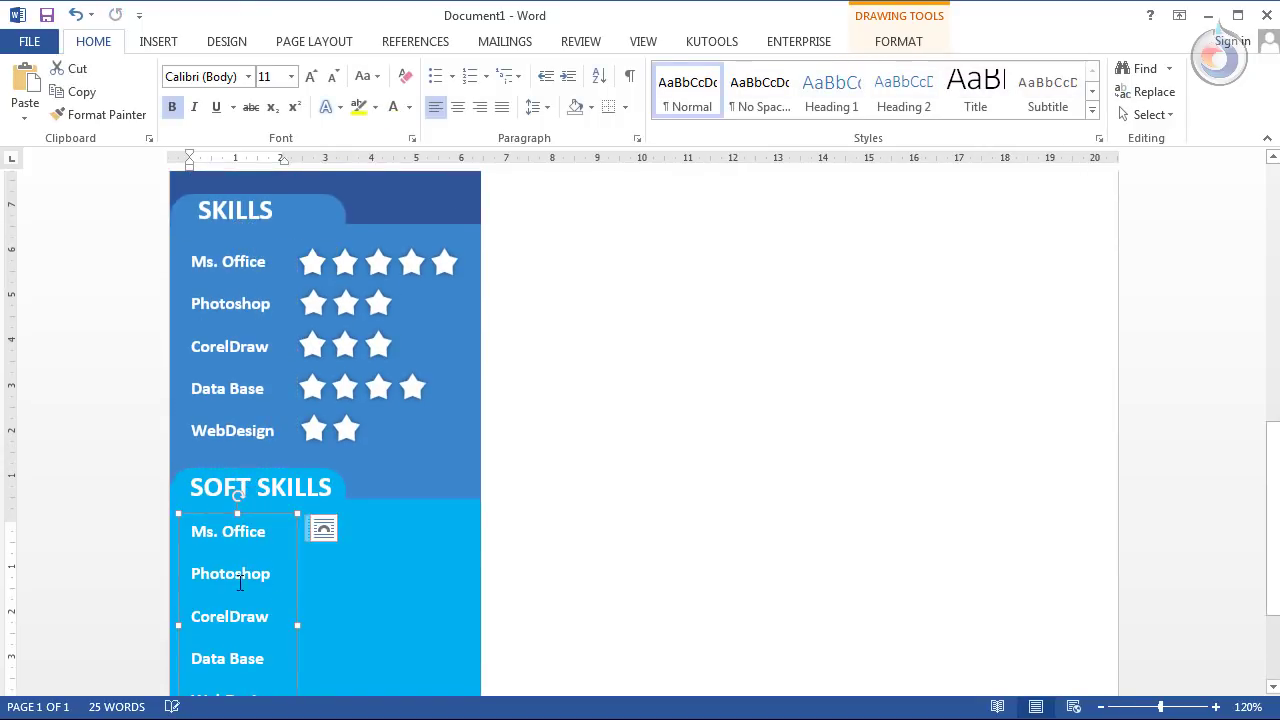
{"action": "scroll", "coordinate": [236, 622], "scroll_direction": "up", "scroll_amount": 3}
{"action": "scroll", "coordinate": [234, 620], "scroll_direction": "up", "scroll_amount": 2}
{"action": "scroll", "coordinate": [69, 600], "scroll_direction": "up", "scroll_amount": 1}
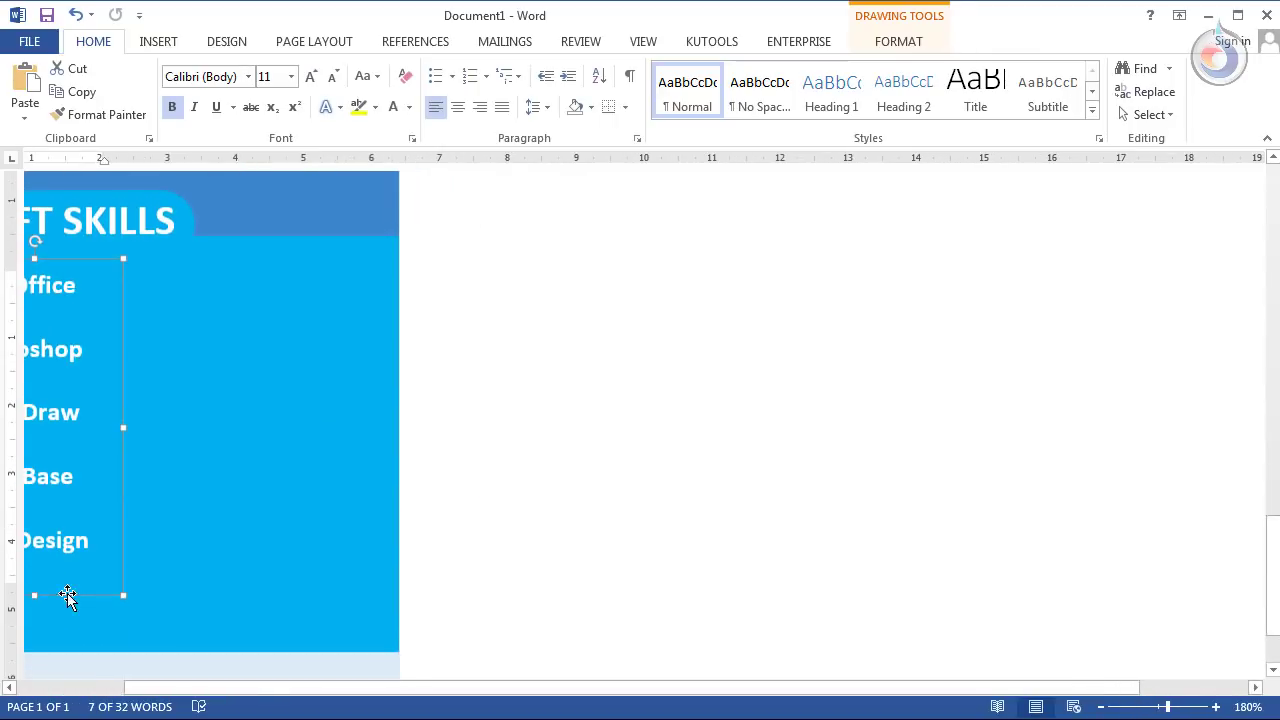
{"action": "left_click_drag", "start_coordinate": [278, 692], "coordinate": [169, 692]}
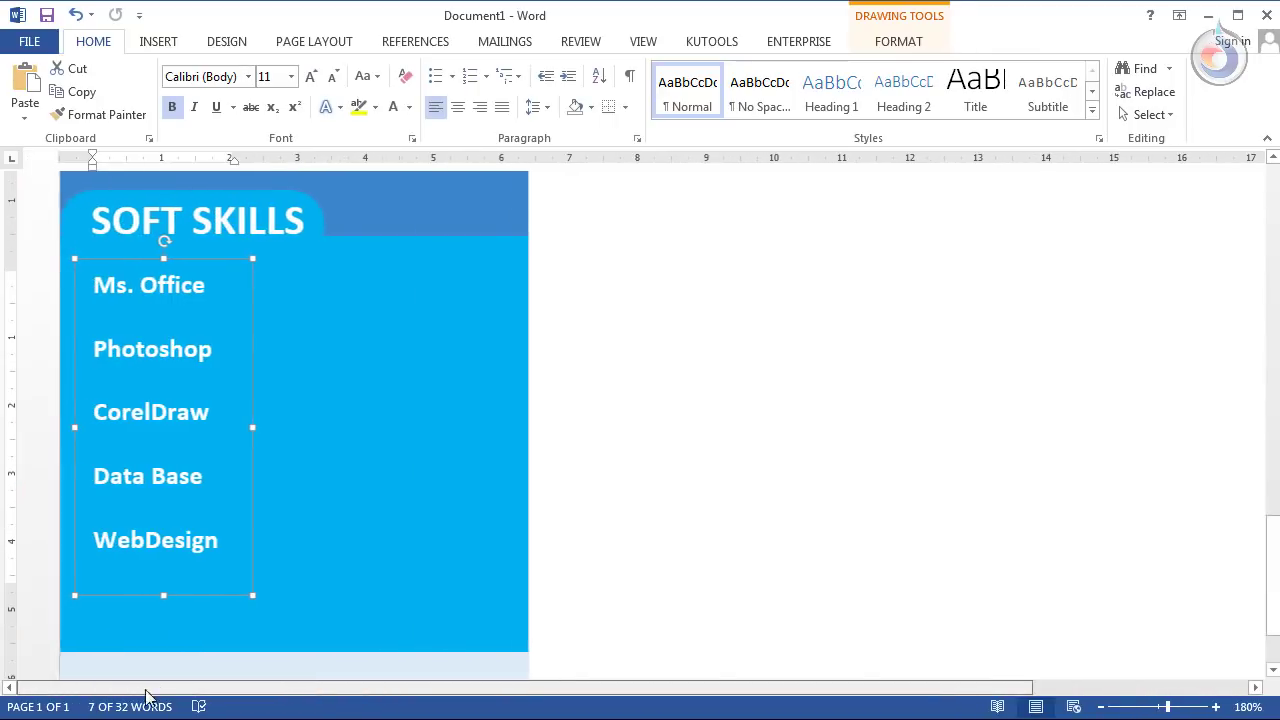
Step: Replace the copy's lines with Kerjasama Team, Komunikasi, Manajemen Waktu, Leadership, Disiplin, widen it and unbold
{"action": "left_click", "coordinate": [172, 322]}
{"action": "key", "text": "ctrl+a"}
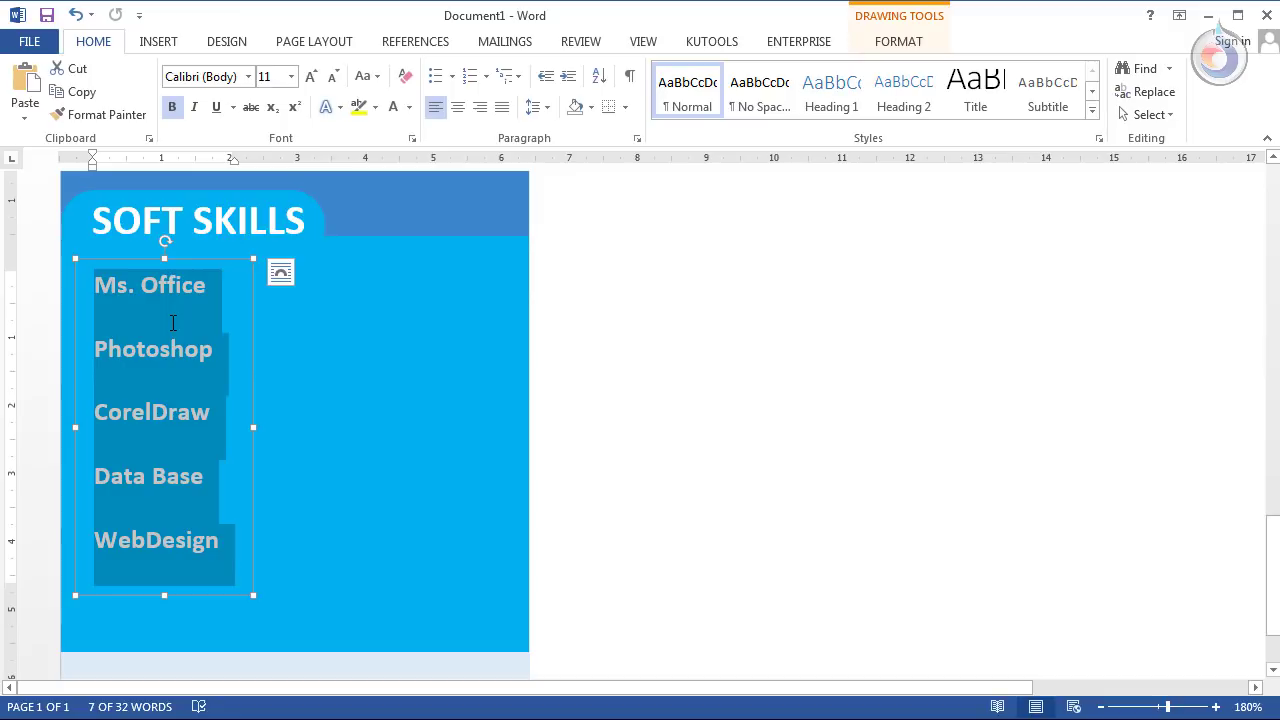
{"action": "type", "text": "Ker"}
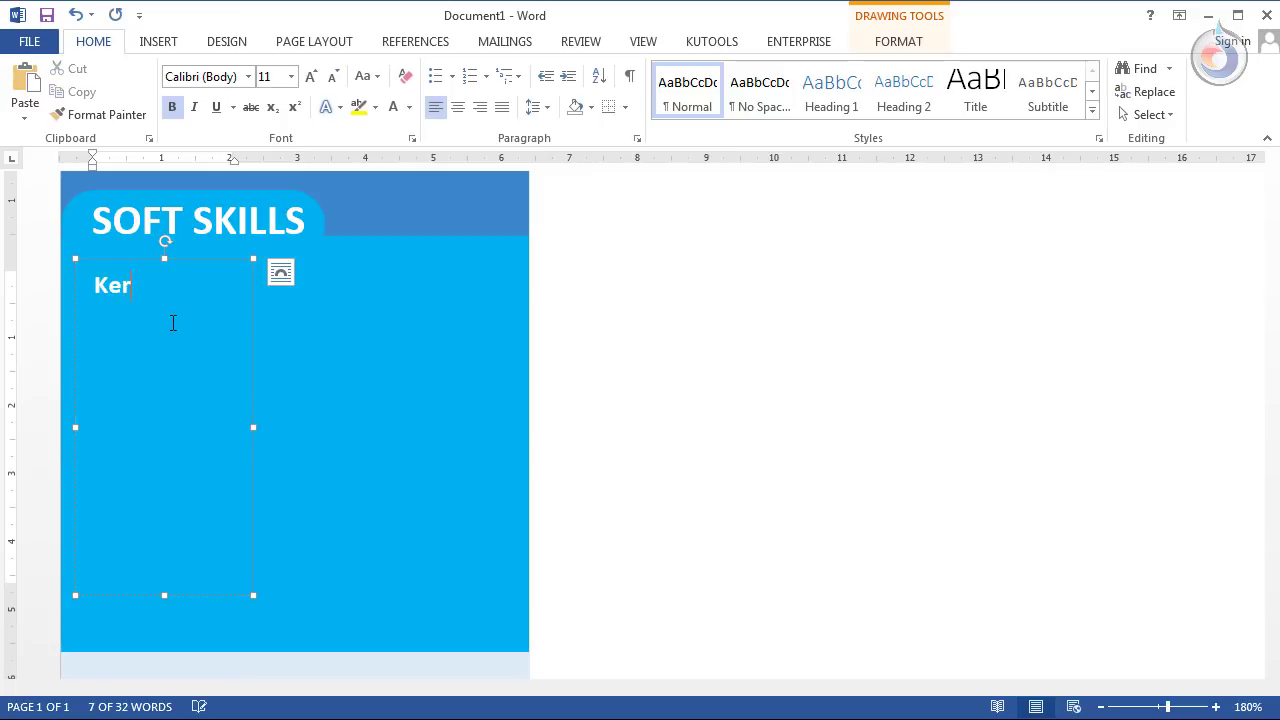
{"action": "type", "text": "jasama T"}
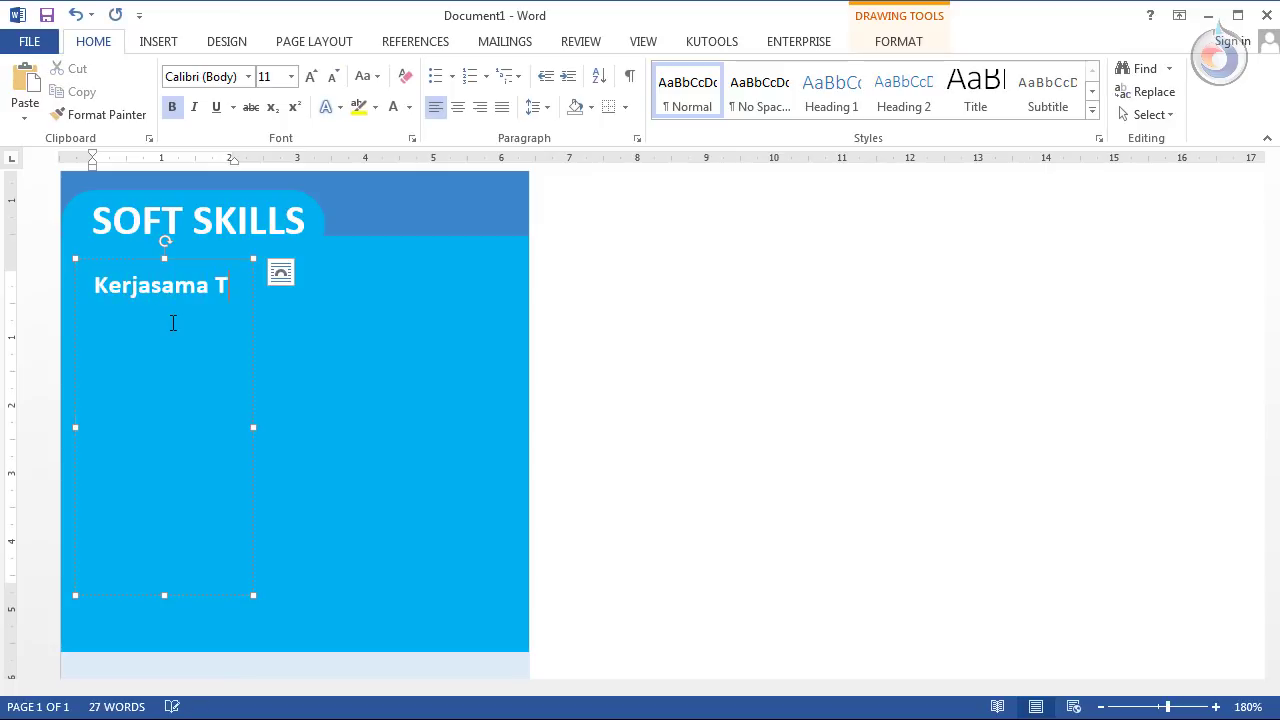
{"action": "type", "text": "eam"}
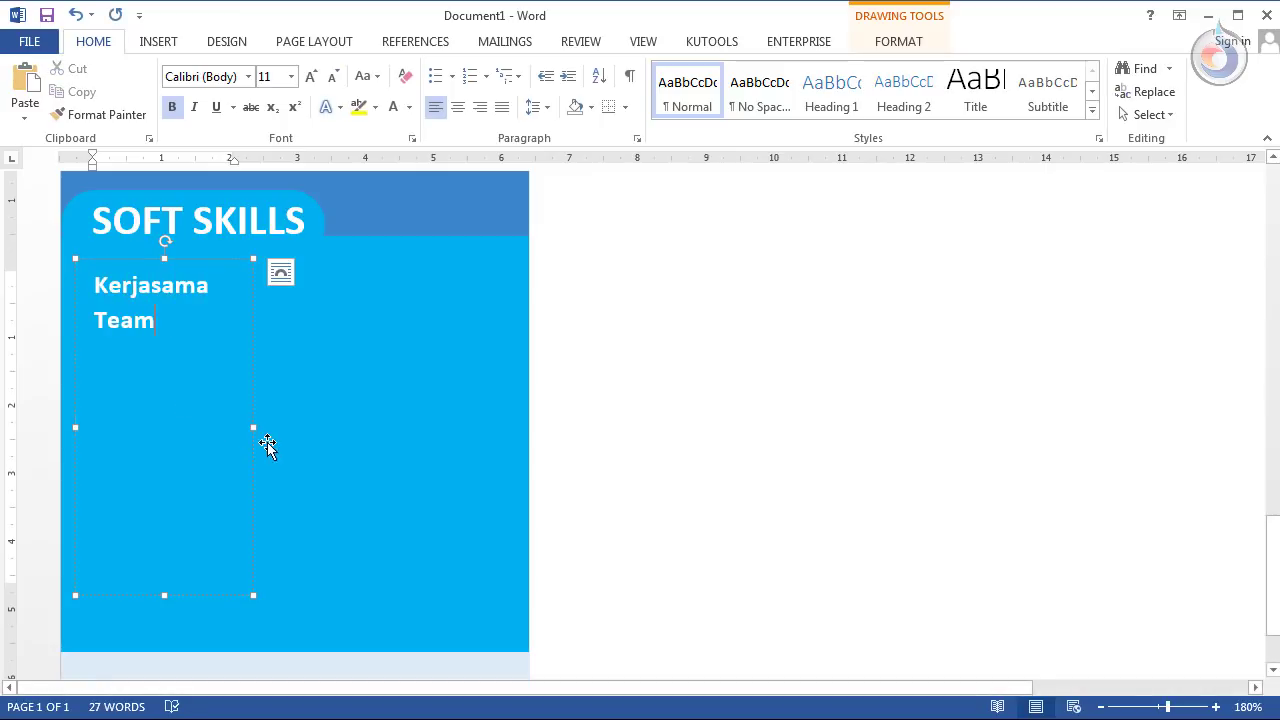
{"action": "left_click_drag", "start_coordinate": [252, 427], "coordinate": [333, 427]}
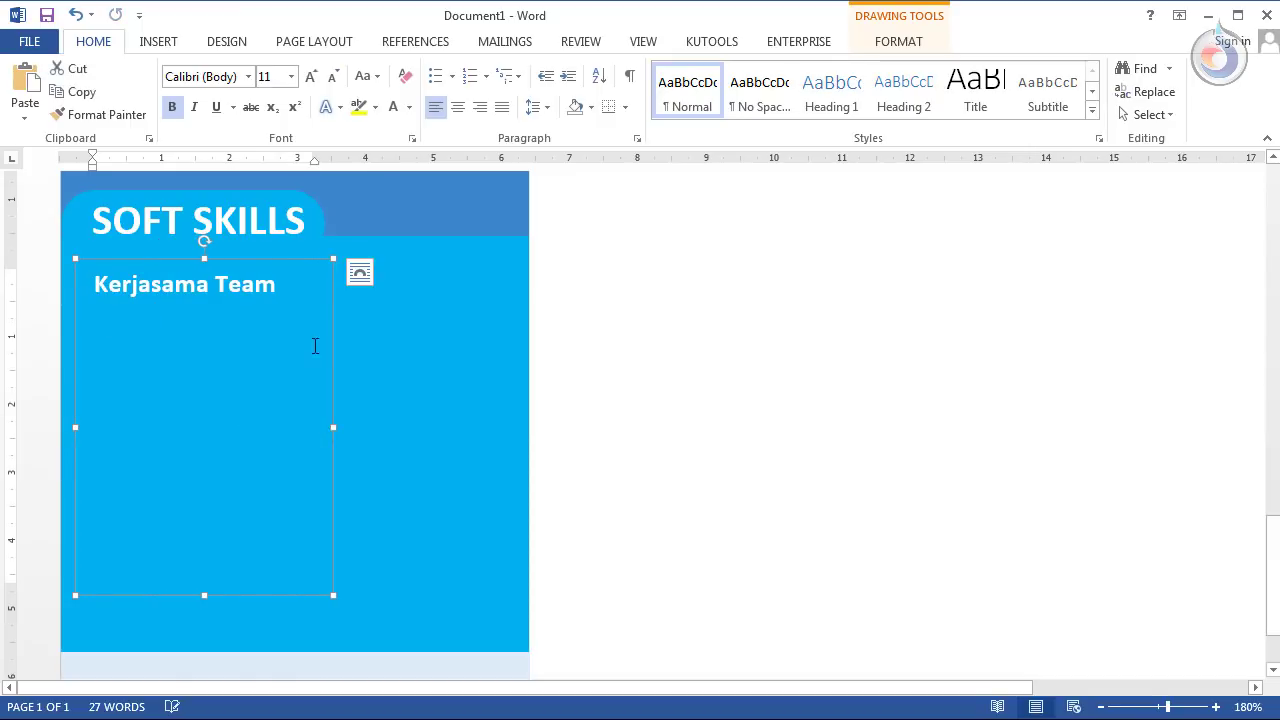
{"action": "key", "text": "ctrl+a"}
{"action": "left_click", "coordinate": [171, 107]}
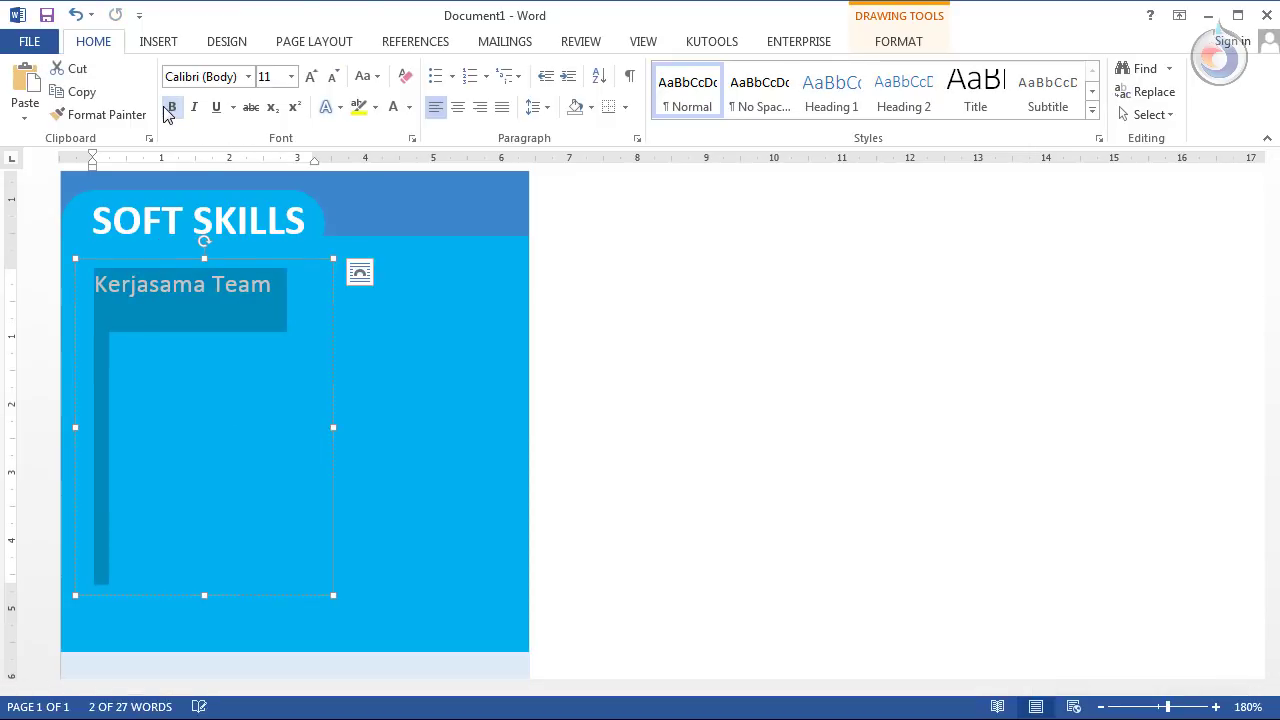
{"action": "left_click", "coordinate": [283, 291]}
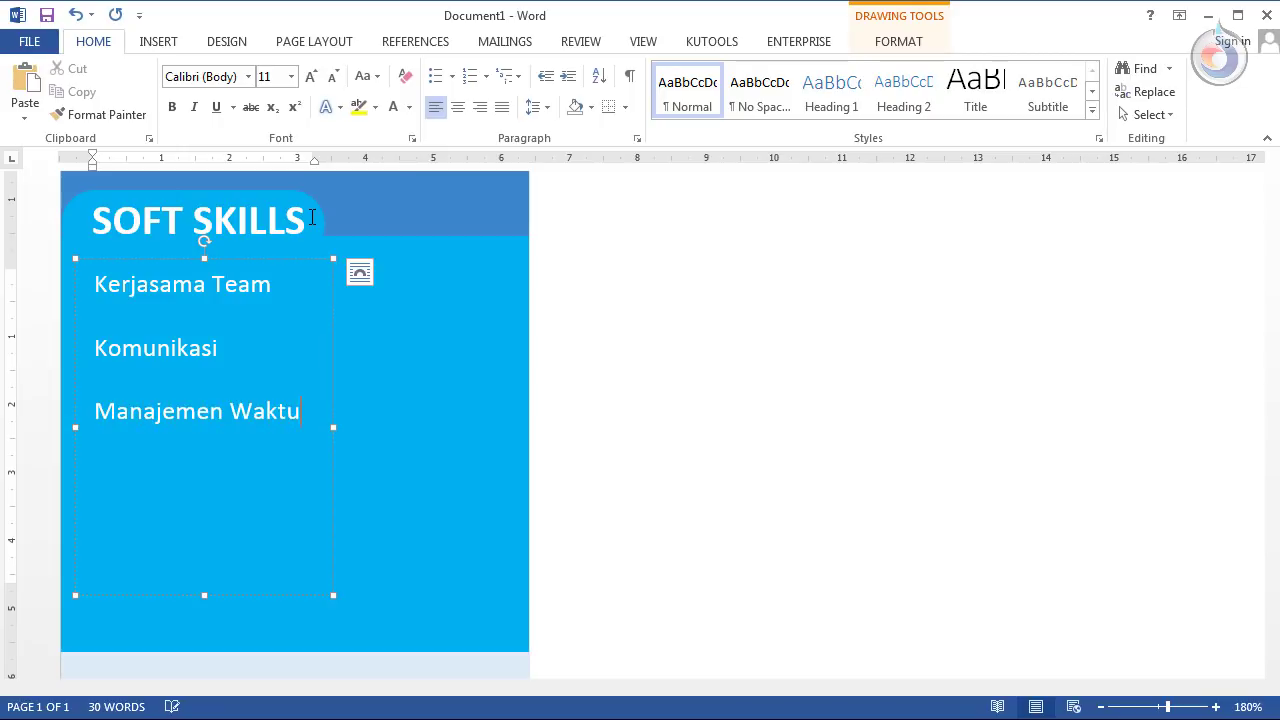
Step: Nudge the soft skills list into place on the blue background
{"action": "type", "text": "ship"}
{"action": "type", "text": "Disiplin"}
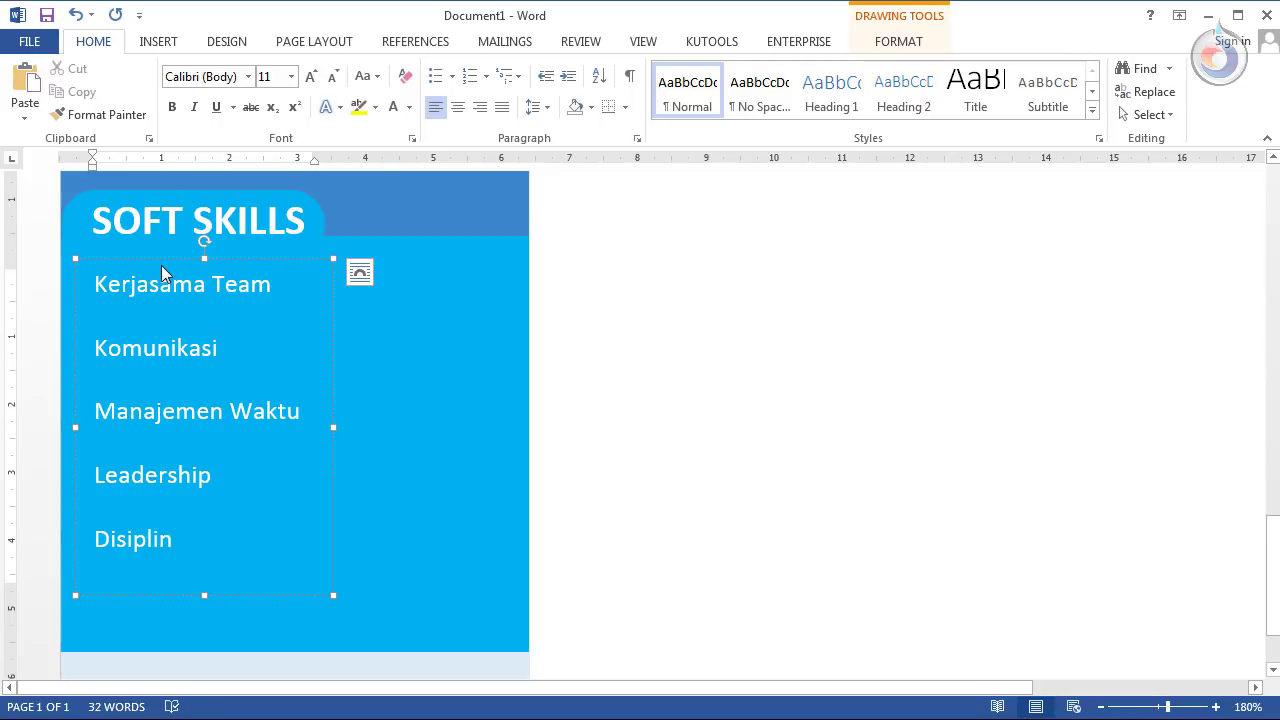
{"action": "left_click_drag", "start_coordinate": [160, 262], "coordinate": [157, 262]}
{"action": "left_click", "coordinate": [533, 405]}
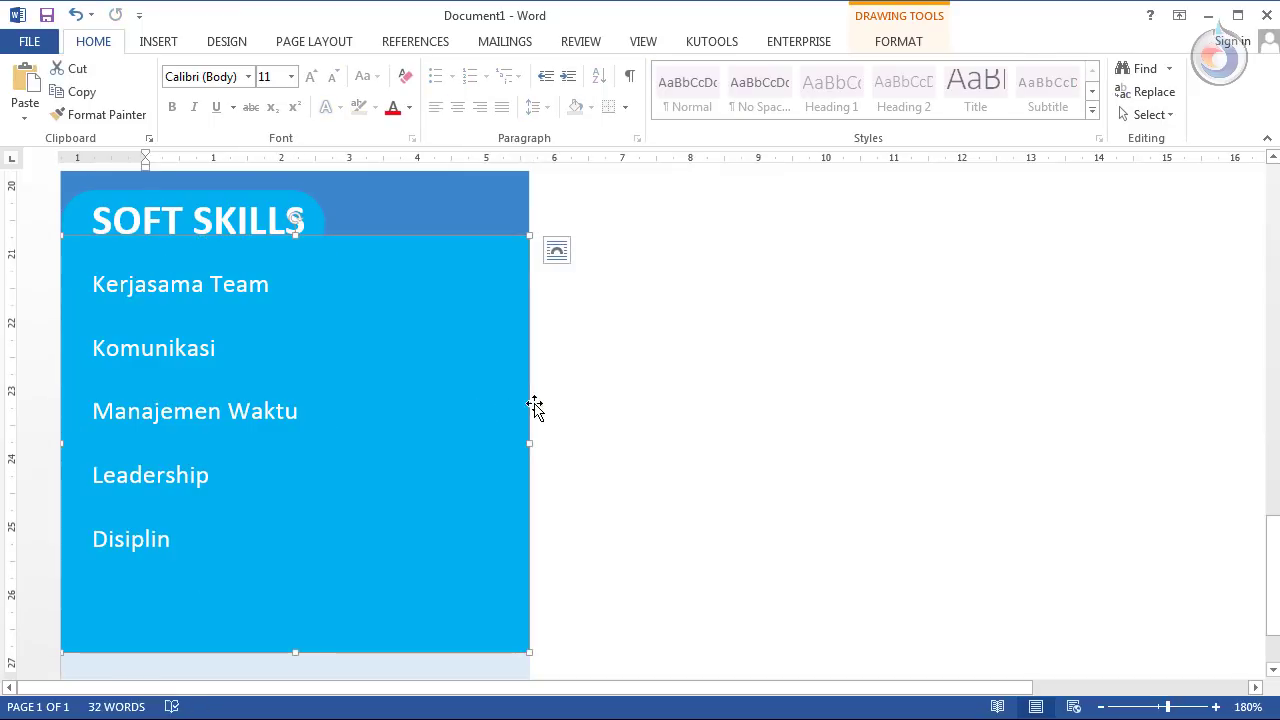
{"action": "scroll", "coordinate": [515, 395], "scroll_direction": "up", "scroll_amount": 2}
{"action": "left_click", "coordinate": [160, 46]}
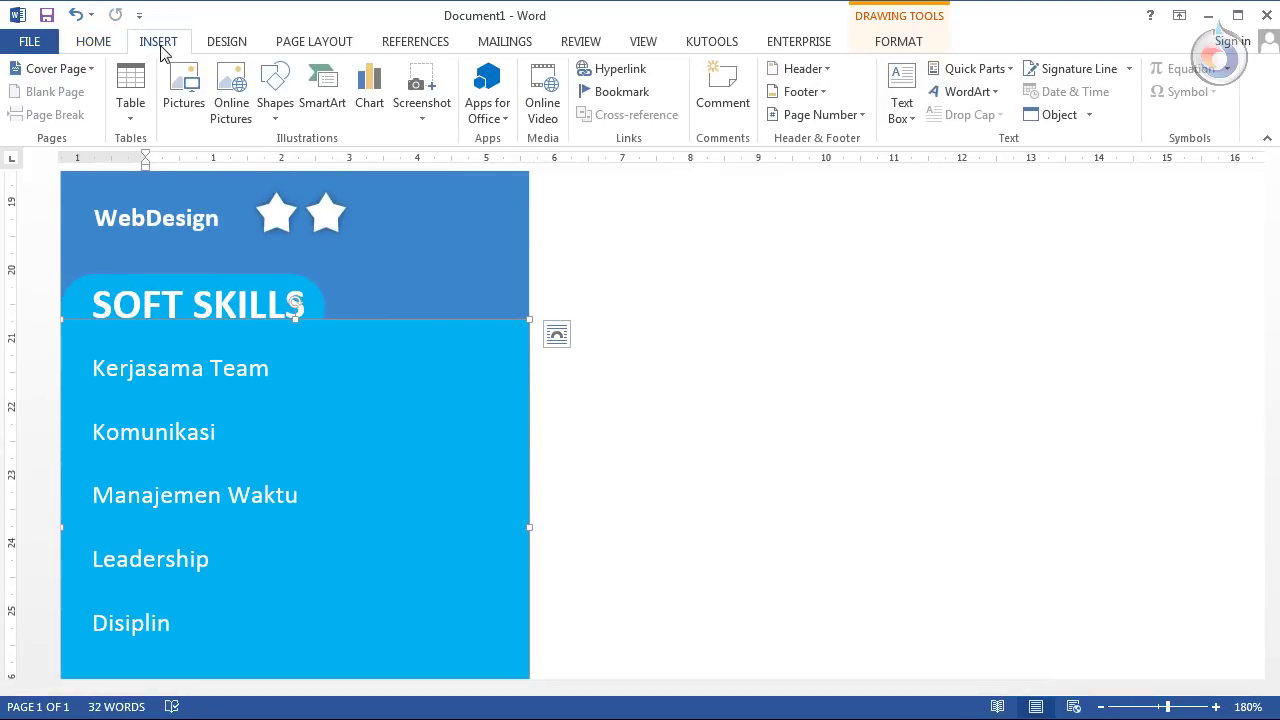
Step: Draw a thin rounded-rectangle bar beside Kerjasama Team with no outline and light-blue fill
{"action": "left_click", "coordinate": [279, 104]}
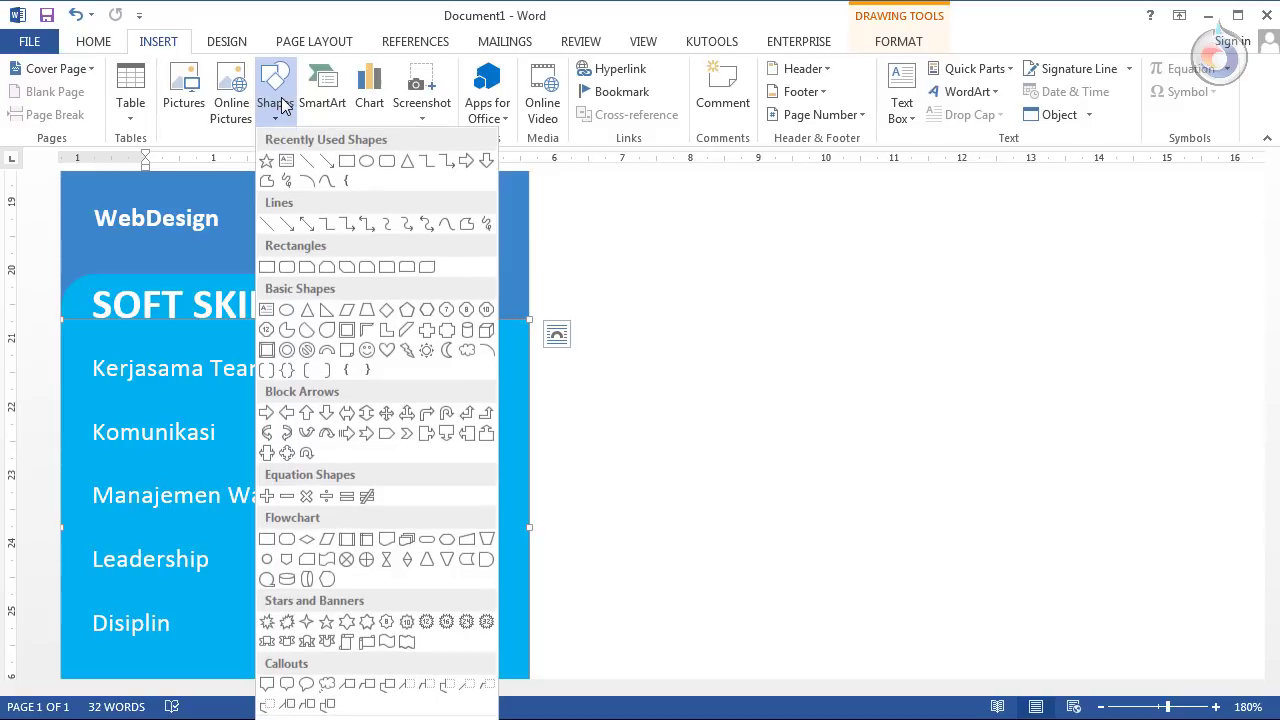
{"action": "left_click", "coordinate": [287, 267]}
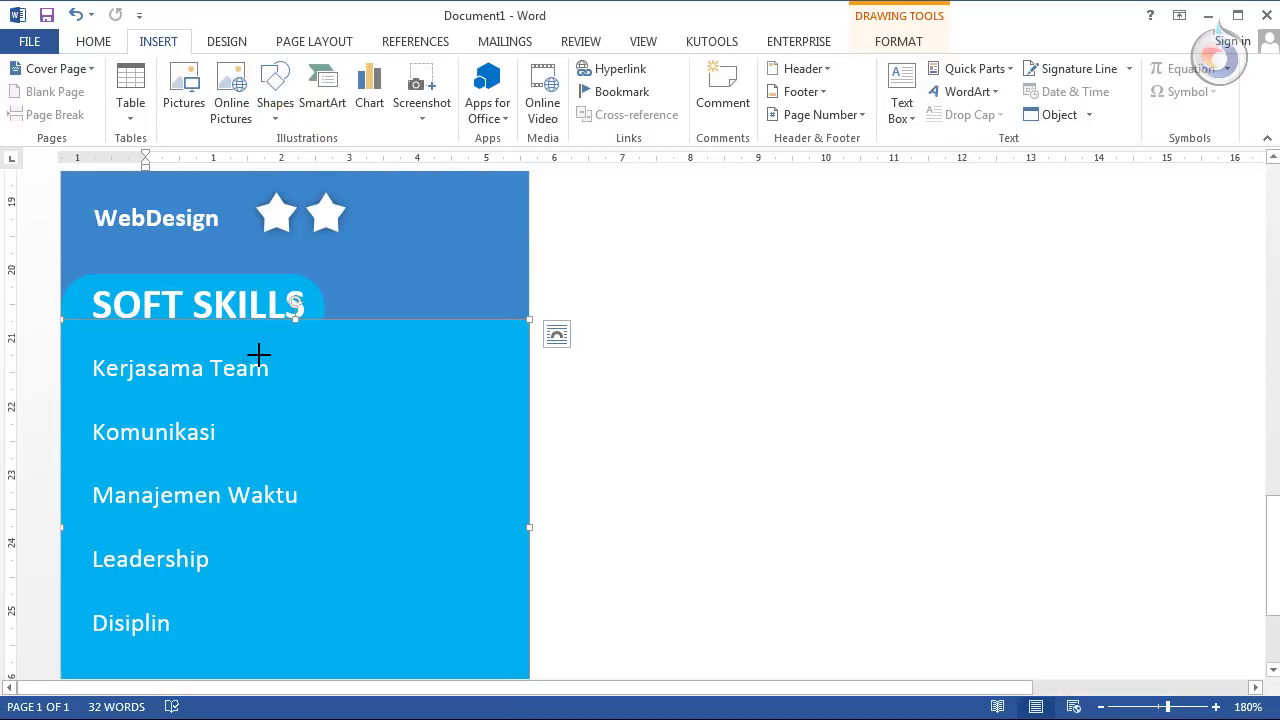
{"action": "mouse_move", "coordinate": [242, 352]}
{"action": "left_mouse_down"}
{"action": "mouse_move", "coordinate": [295, 383]}
{"action": "mouse_move", "coordinate": [444, 368]}
{"action": "left_mouse_up"}
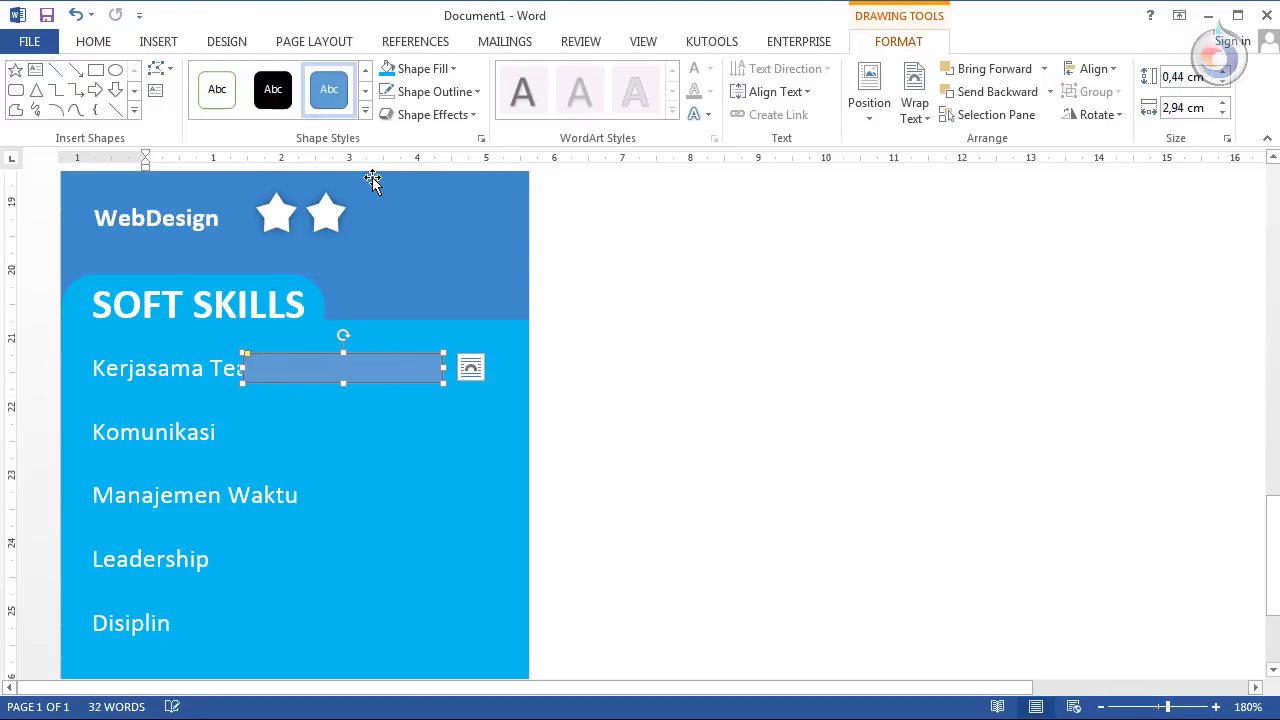
{"action": "left_click", "coordinate": [427, 97]}
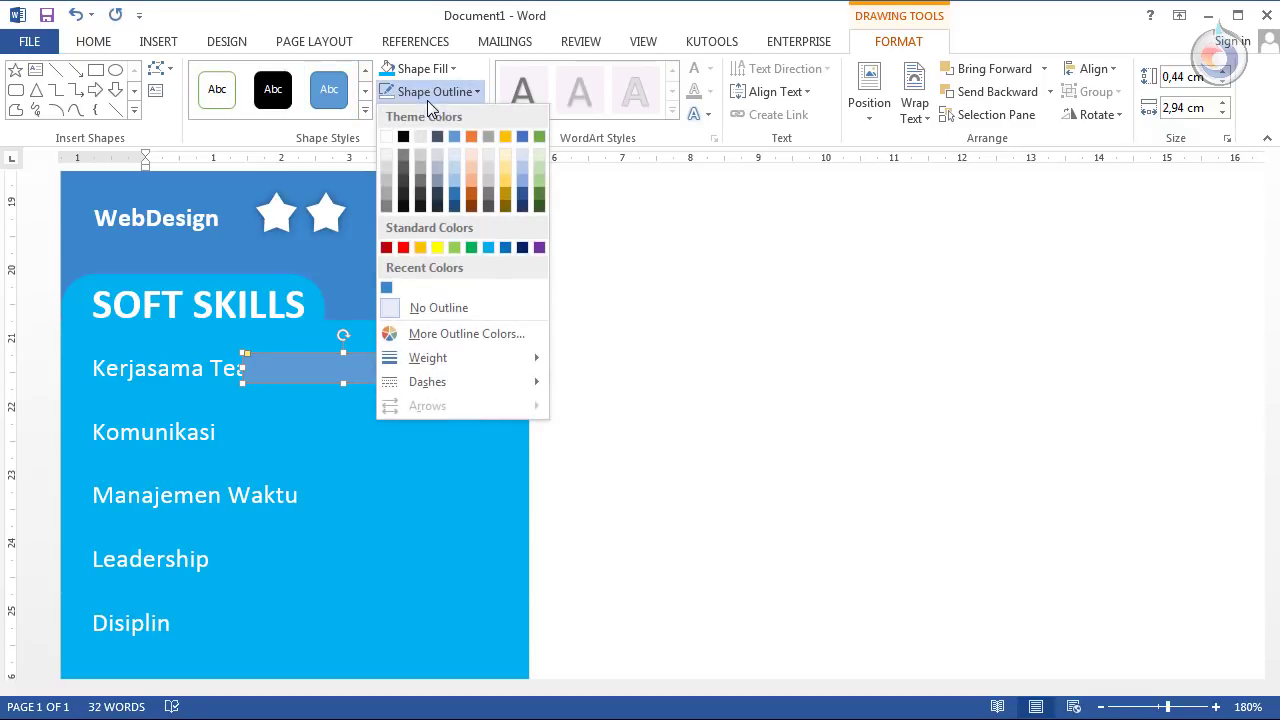
{"action": "left_click", "coordinate": [429, 300]}
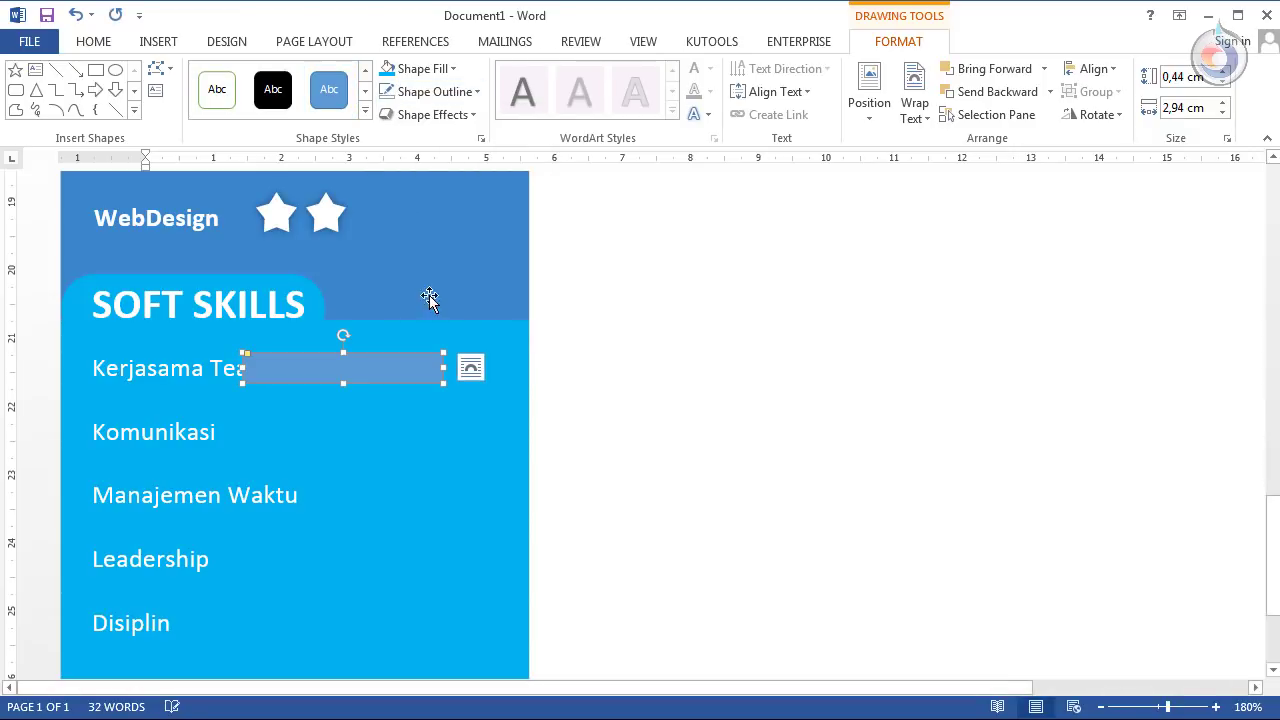
{"action": "left_click", "coordinate": [438, 73]}
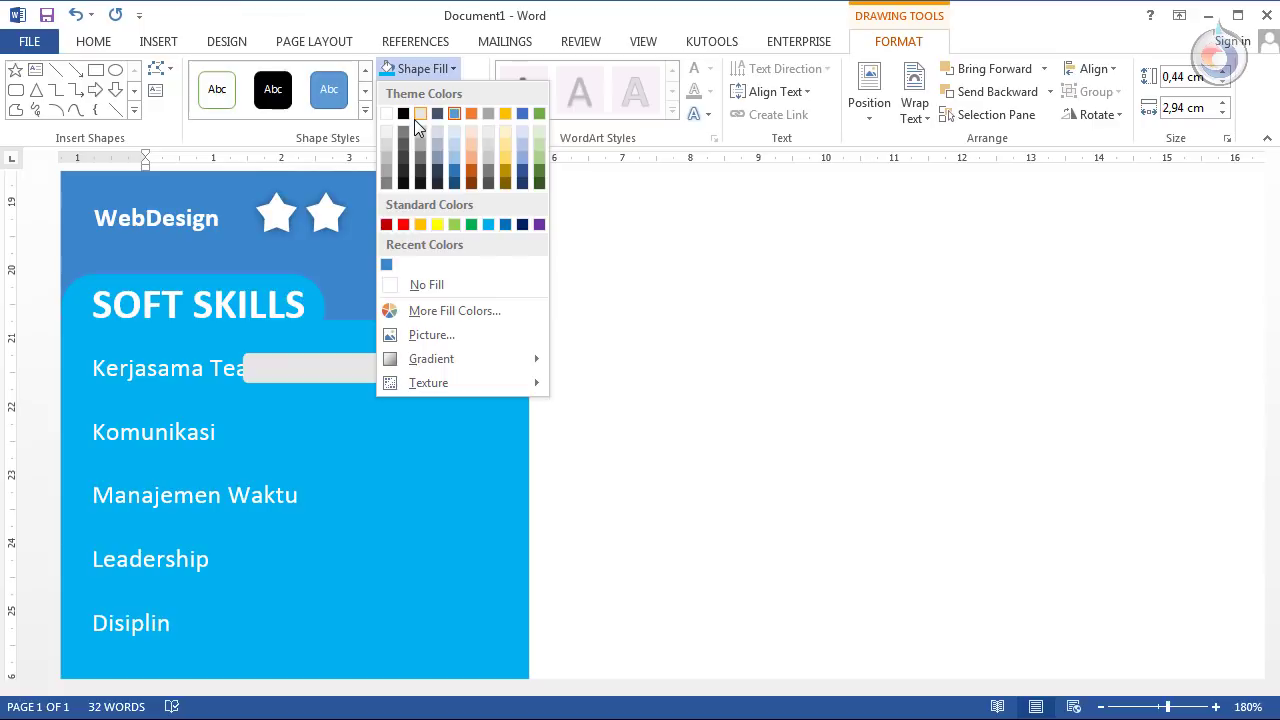
{"action": "left_click", "coordinate": [455, 150]}
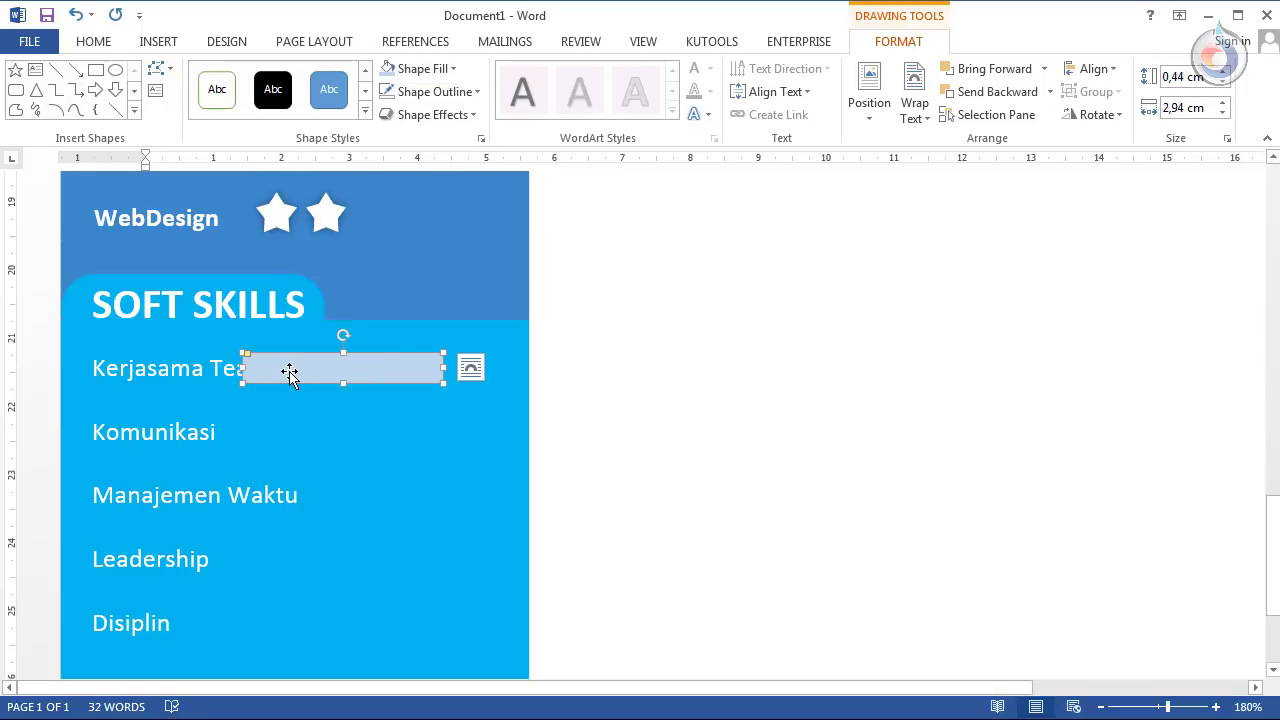
Step: Position and size the bar beside Kerjasama Team, then copy it beside Komunikasi
{"action": "left_click_drag", "start_coordinate": [289, 371], "coordinate": [342, 372]}
{"action": "left_click_drag", "start_coordinate": [315, 368], "coordinate": [318, 367]}
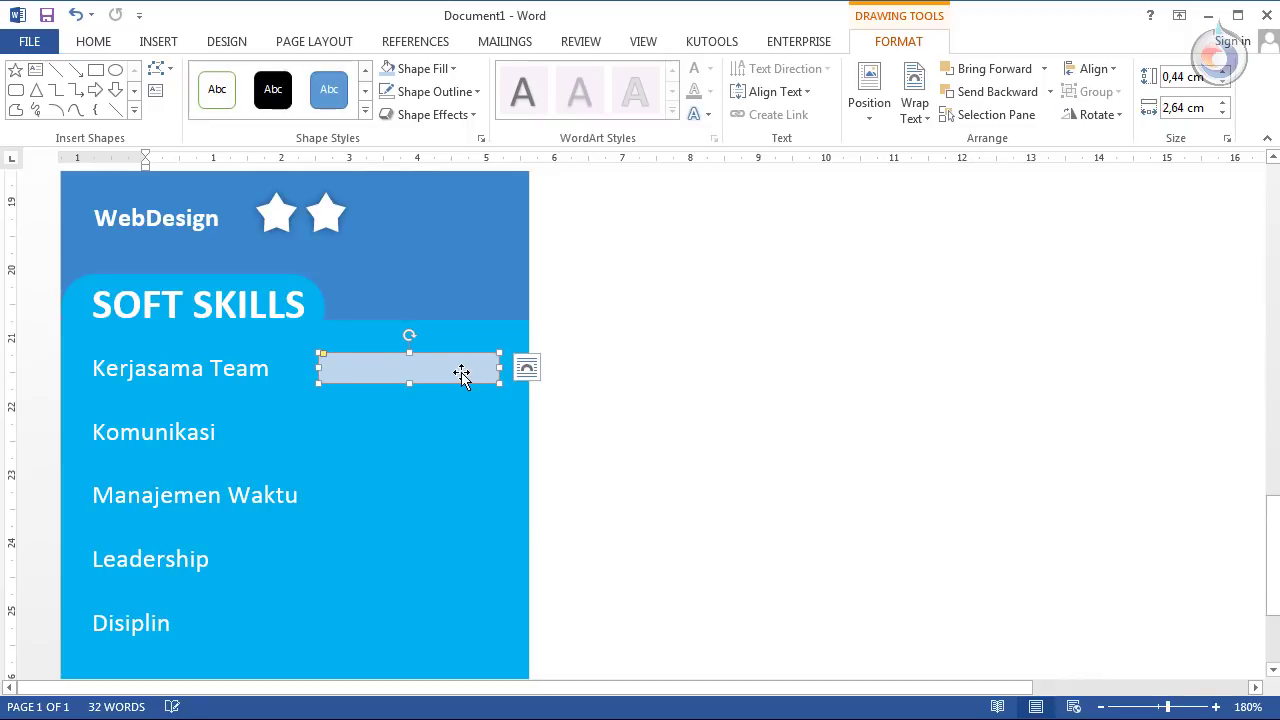
{"action": "mouse_move", "coordinate": [413, 366]}
{"action": "left_mouse_down", "text": "ctrl"}
{"action": "mouse_move", "coordinate": [413, 412]}
{"action": "mouse_move", "coordinate": [363, 427]}
{"action": "left_mouse_up", "text": "ctrl"}
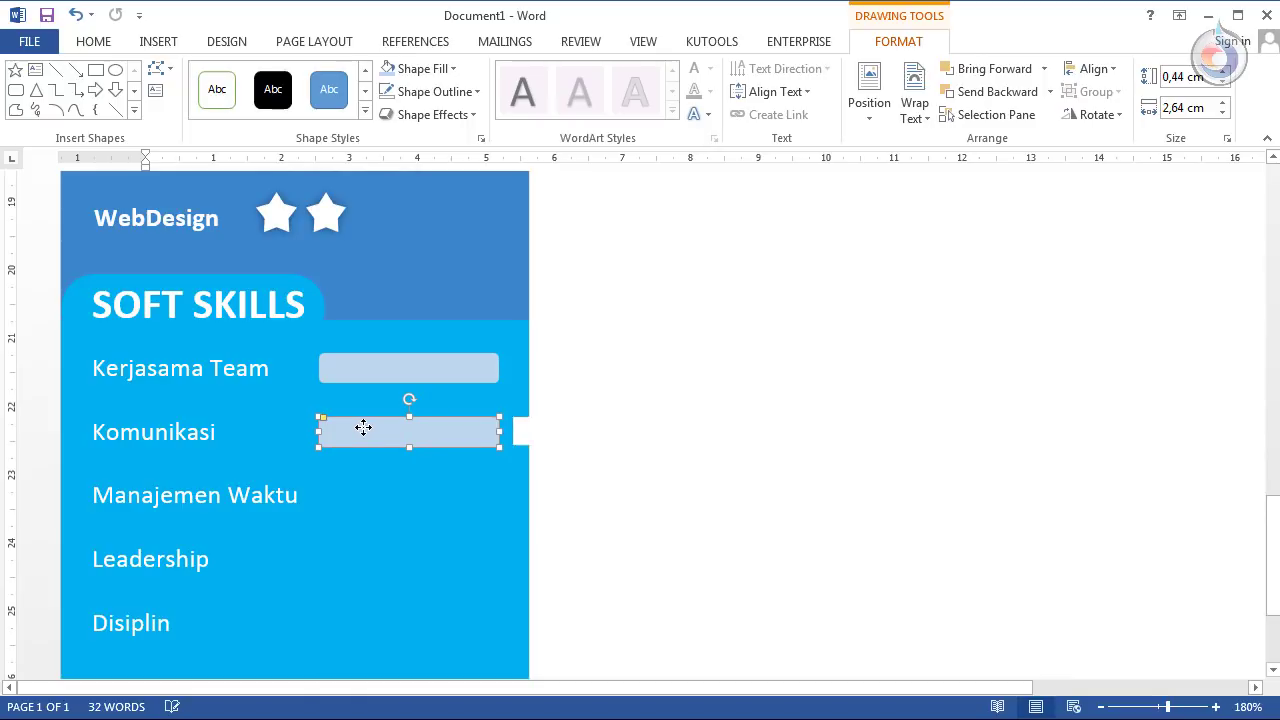
Step: Resize the Kerjasama Team bar and copy it down beside Manajemen Waktu, nudging it into line
{"action": "left_click", "coordinate": [494, 362]}
{"action": "left_click_drag", "start_coordinate": [487, 369], "coordinate": [485, 369]}
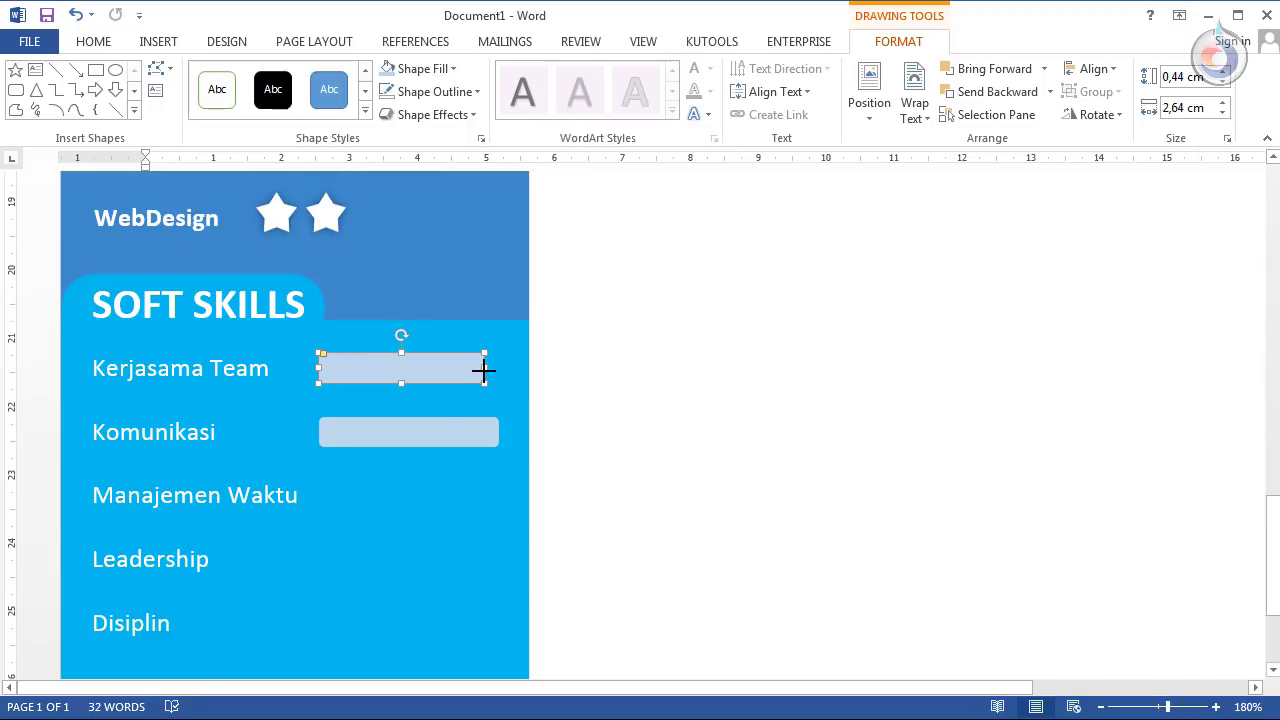
{"action": "scroll", "coordinate": [431, 443], "scroll_direction": "down", "scroll_amount": 3}
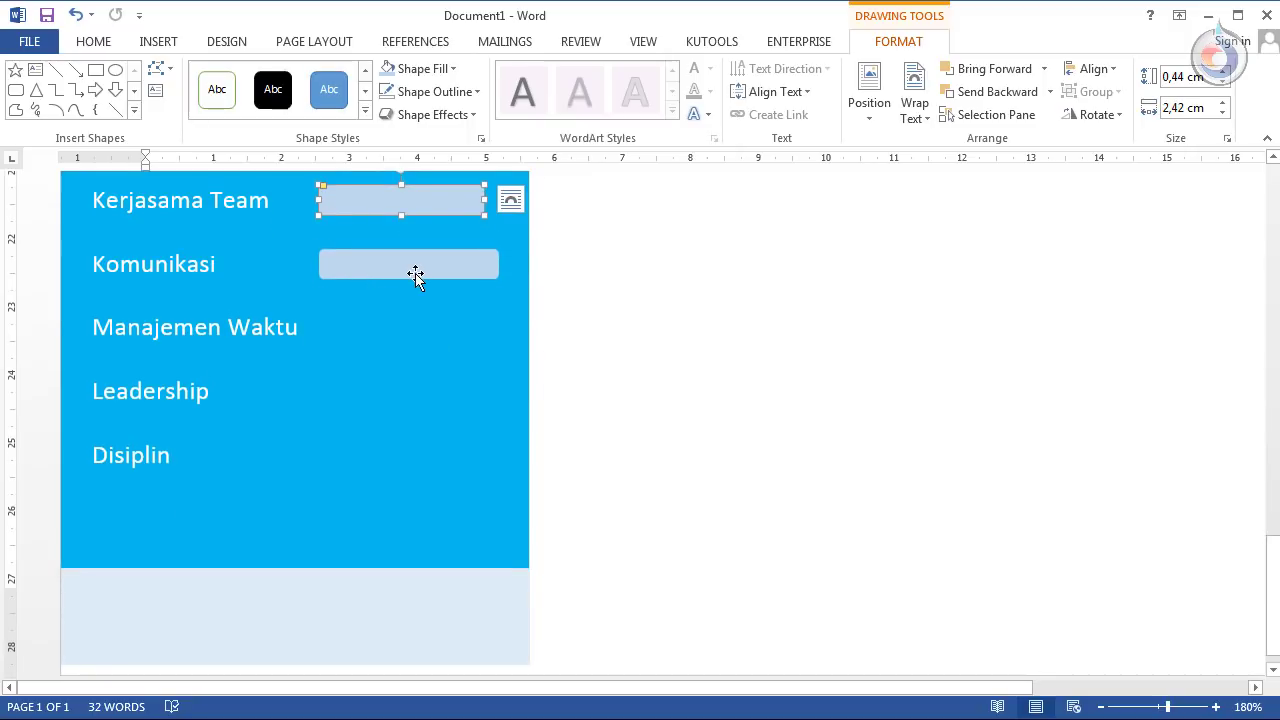
{"action": "left_click", "coordinate": [415, 273]}
{"action": "left_click", "coordinate": [354, 207]}
{"action": "left_click_drag", "start_coordinate": [354, 200], "coordinate": [354, 336]}
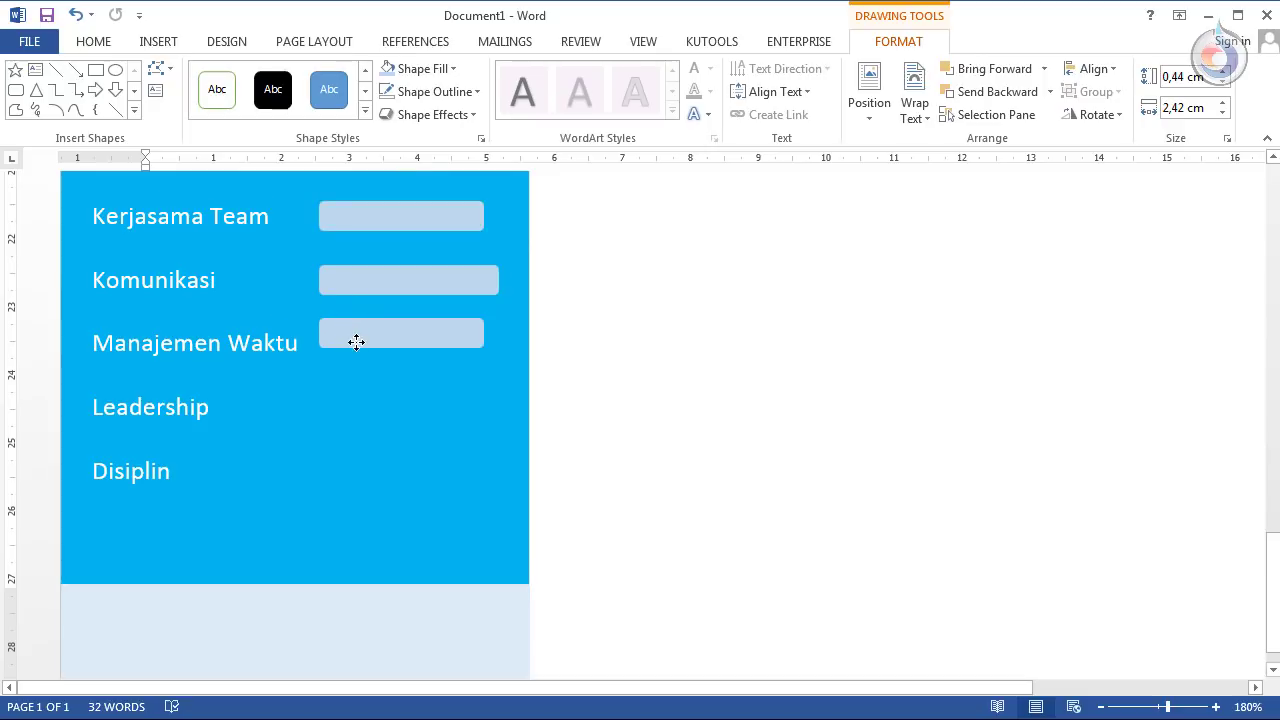
{"action": "left_click", "coordinate": [344, 343]}
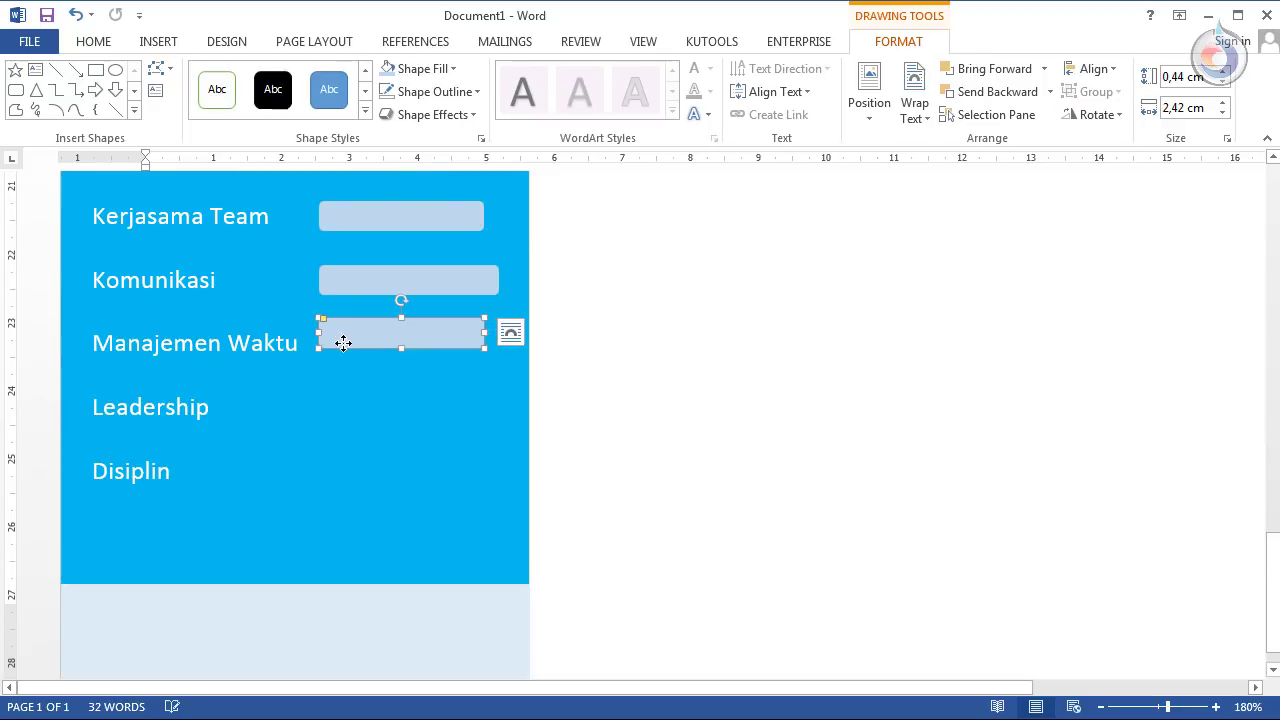
{"action": "key", "text": "Down"}
{"action": "key", "text": "ctrl+Down"}
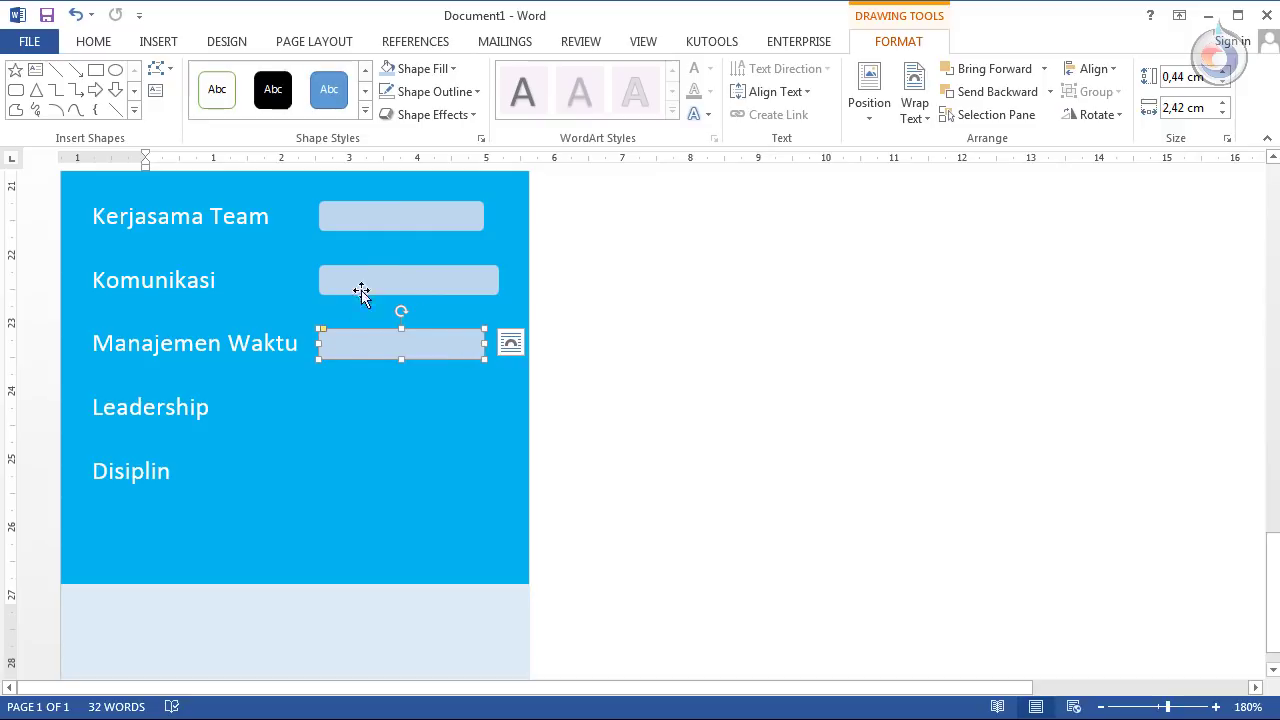
Step: Copy bars beside Leadership (shortened to 2.14 cm) and Disiplin
{"action": "left_click_drag", "start_coordinate": [347, 352], "coordinate": [358, 391], "text": "ctrl"}
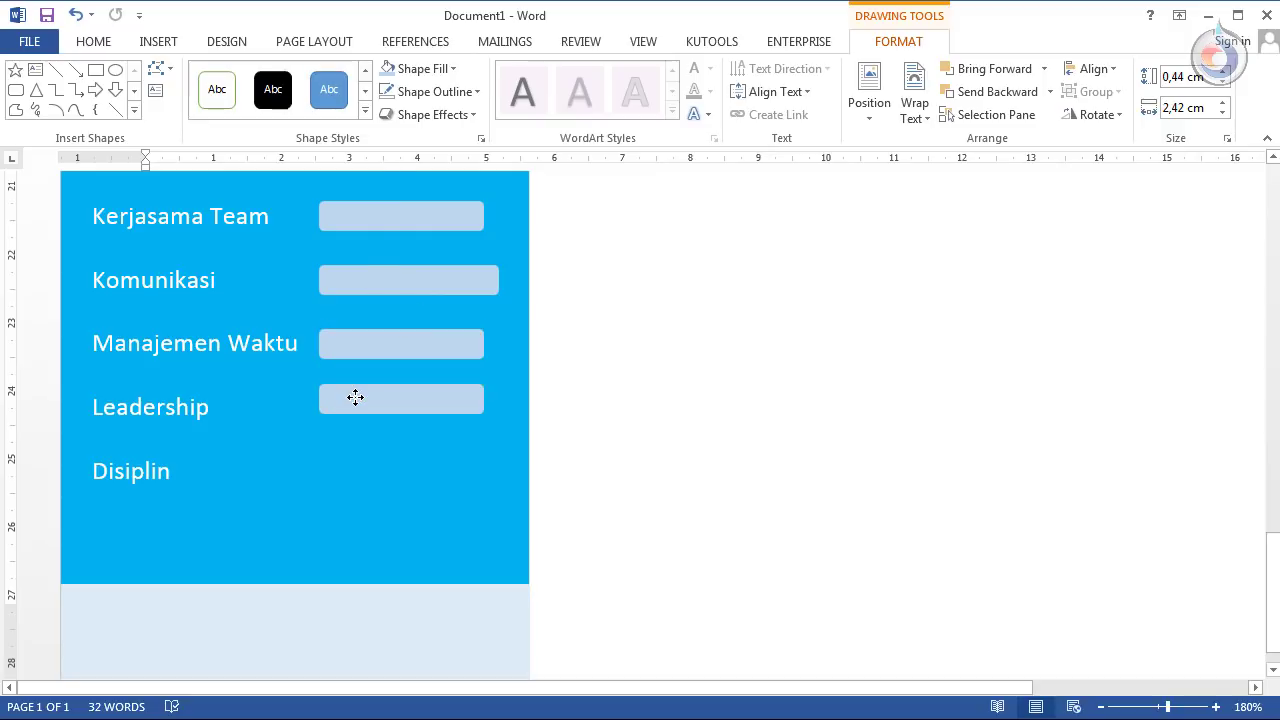
{"action": "key", "text": "Down"}
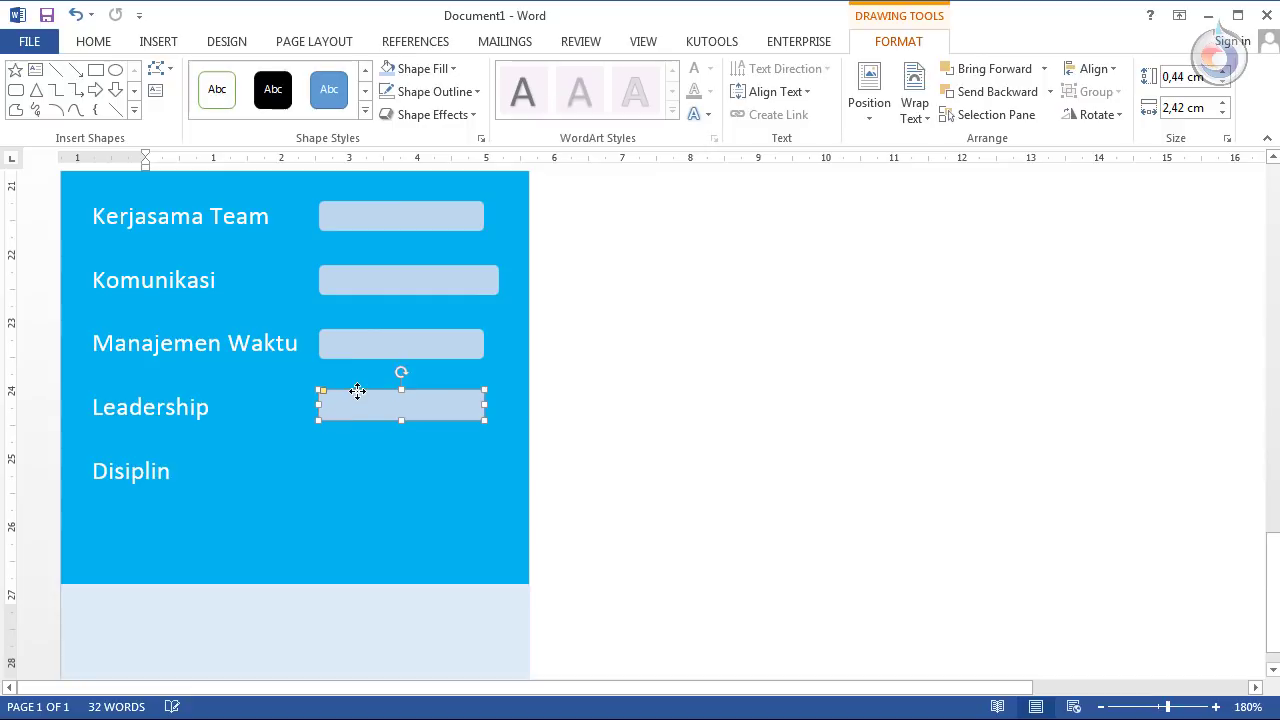
{"action": "left_click_drag", "start_coordinate": [484, 405], "coordinate": [465, 410]}
{"action": "left_click", "coordinate": [363, 345]}
{"action": "left_click", "coordinate": [360, 282]}
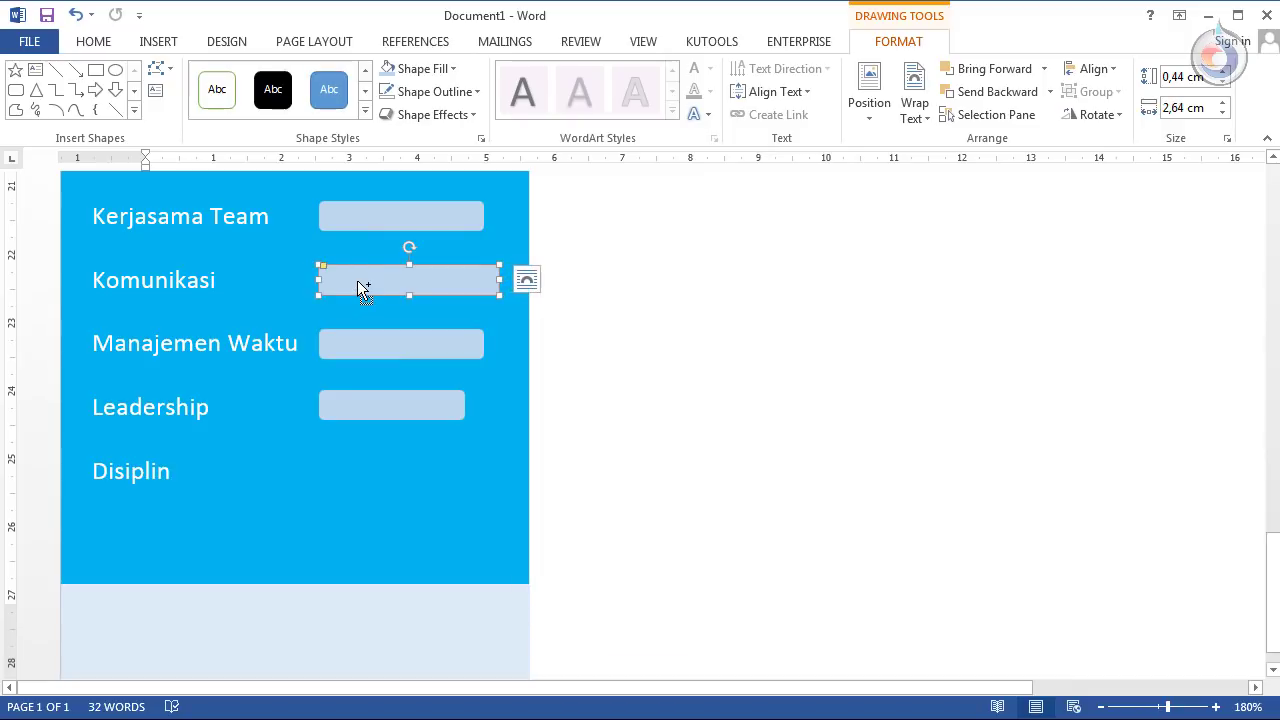
{"action": "left_click_drag", "start_coordinate": [355, 288], "coordinate": [350, 458]}
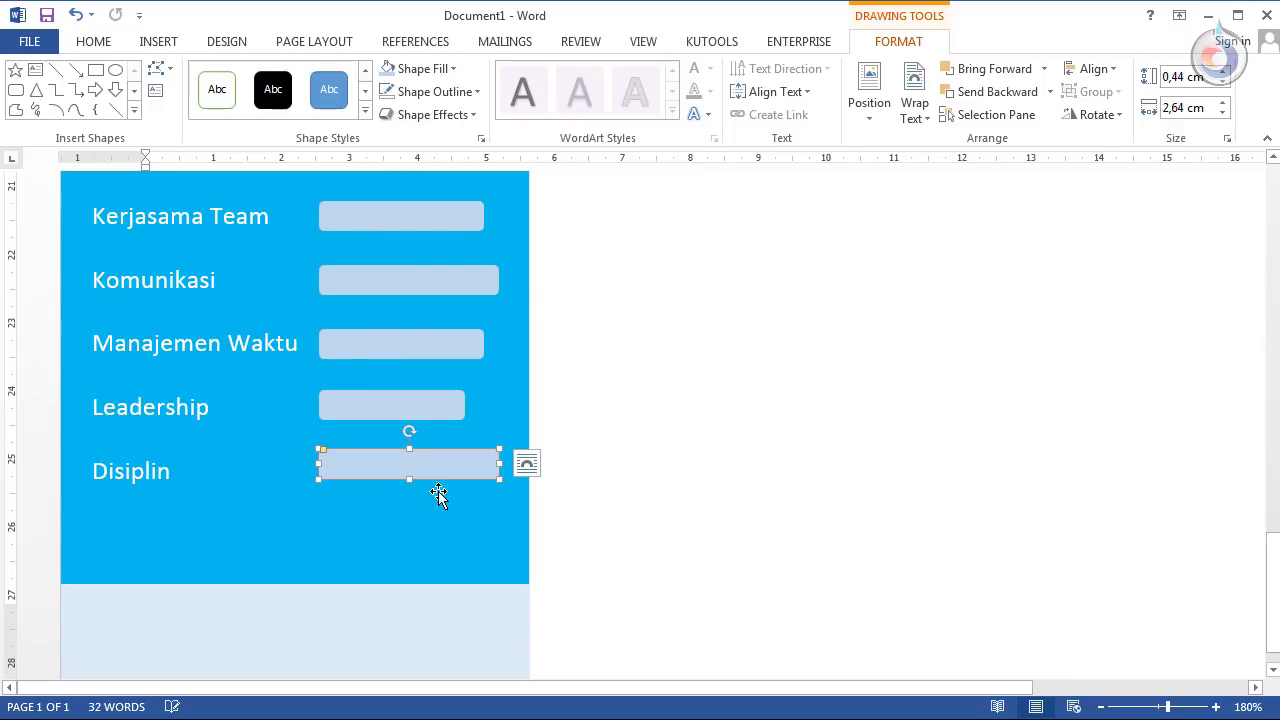
{"action": "left_click", "coordinate": [220, 380]}
{"action": "scroll", "coordinate": [220, 380], "scroll_direction": "down", "scroll_amount": 7, "text": "ctrl"}
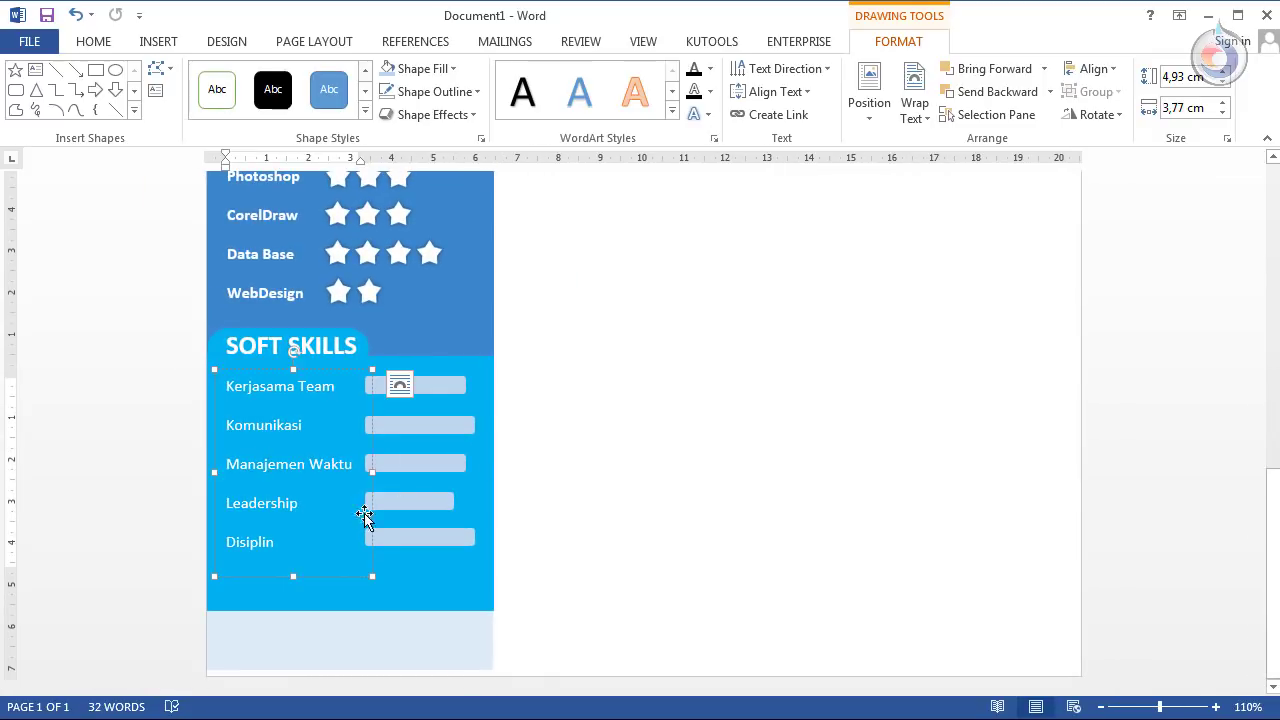
Step: Group the Disiplin, Leadership, Manajemen Waktu and Komunikasi bars with the skills list, then nudge it down
{"action": "left_click", "coordinate": [397, 538]}
{"action": "left_click", "coordinate": [395, 503], "text": "shift"}
{"action": "left_click", "coordinate": [392, 464], "text": "shift"}
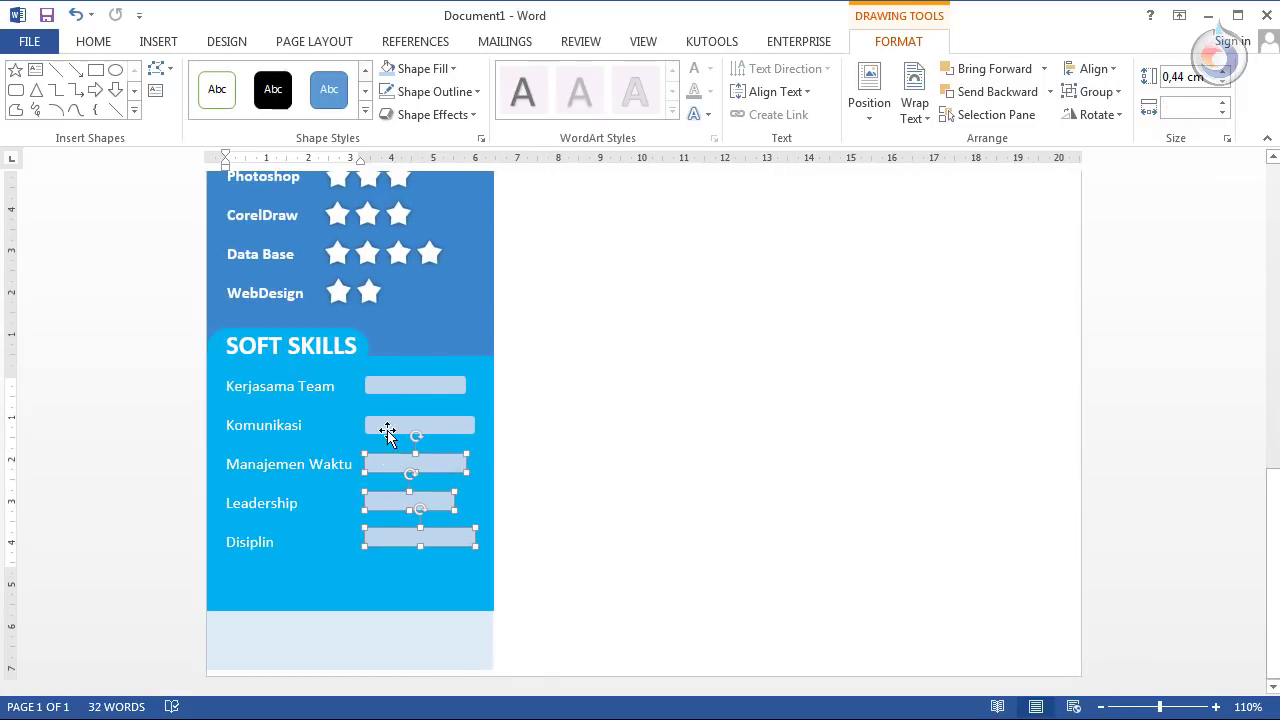
{"action": "left_click", "coordinate": [389, 426], "text": "shift"}
{"action": "left_click", "coordinate": [330, 381], "text": "shift"}
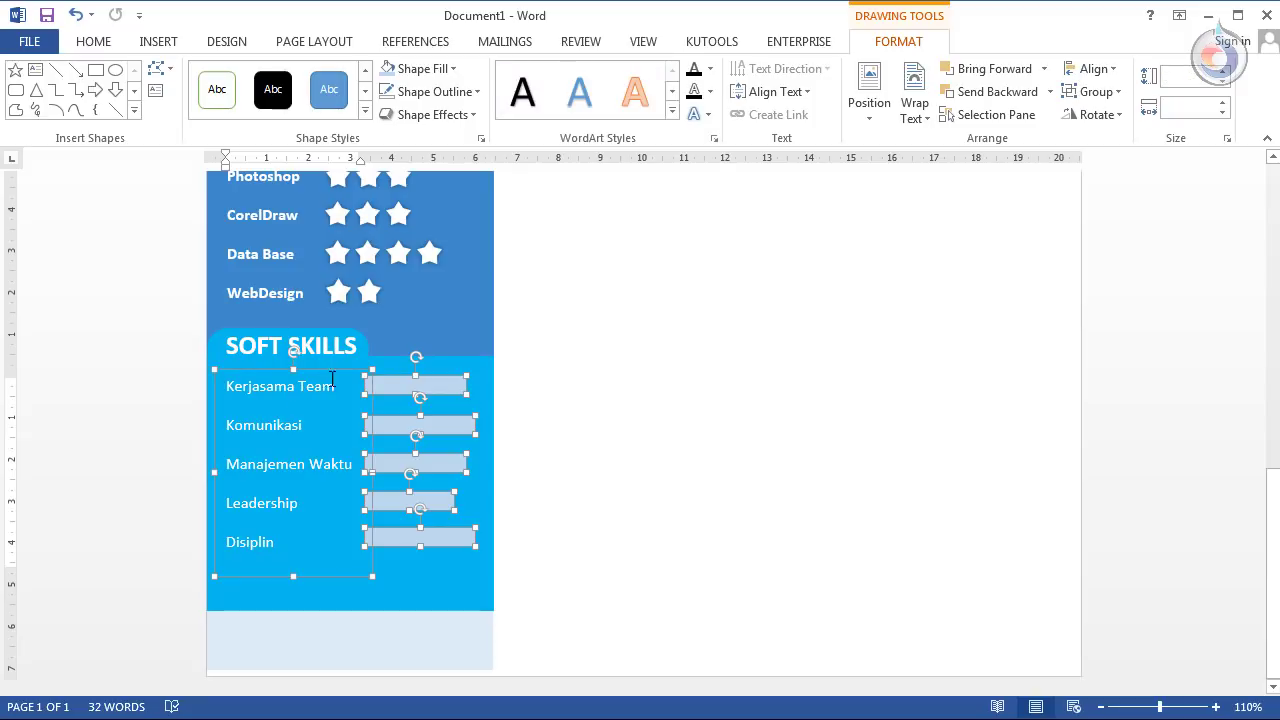
{"action": "right_click", "coordinate": [333, 373]}
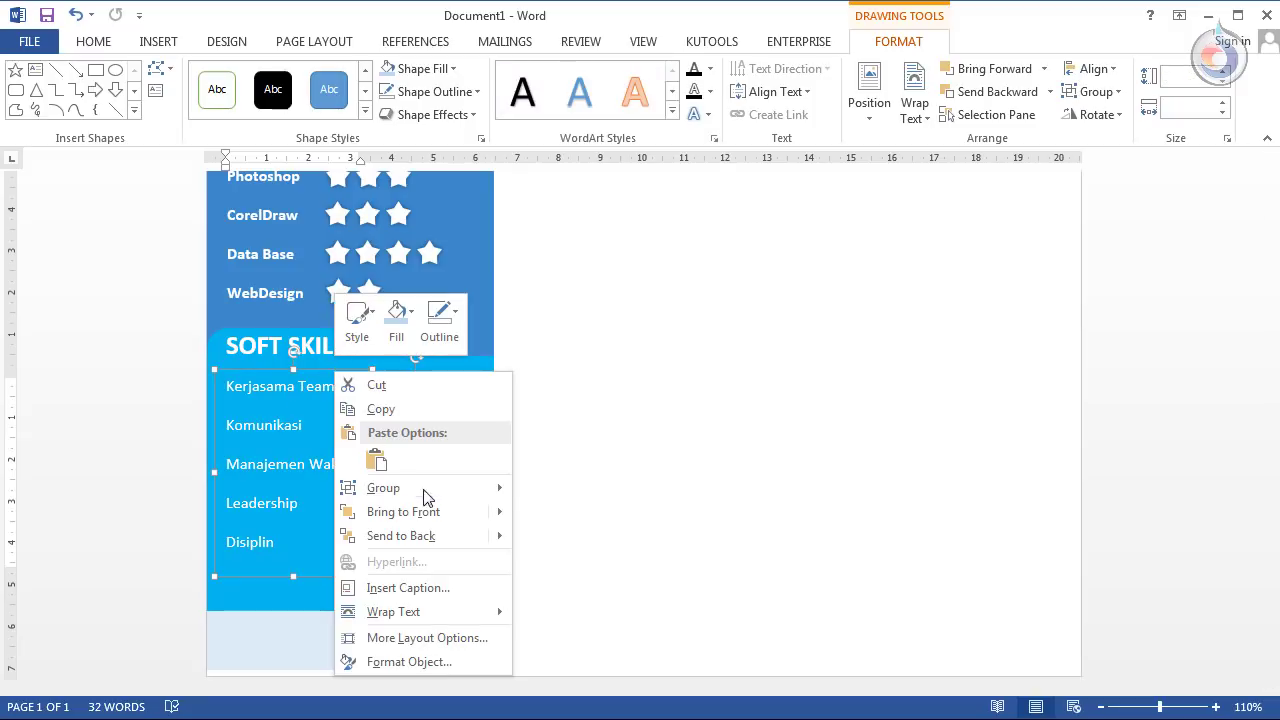
{"action": "mouse_move", "coordinate": [429, 490]}
{"action": "left_click", "coordinate": [530, 494]}
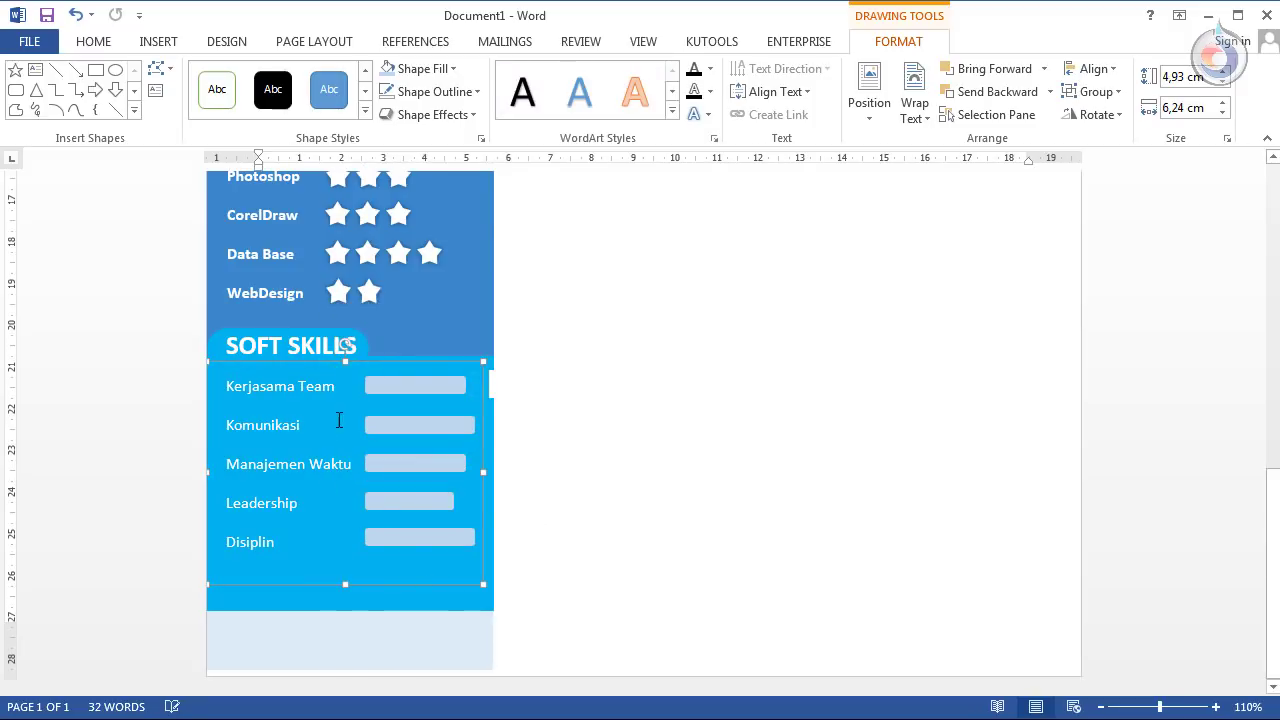
{"action": "key", "text": "Down"}
{"action": "key", "text": "Down"}
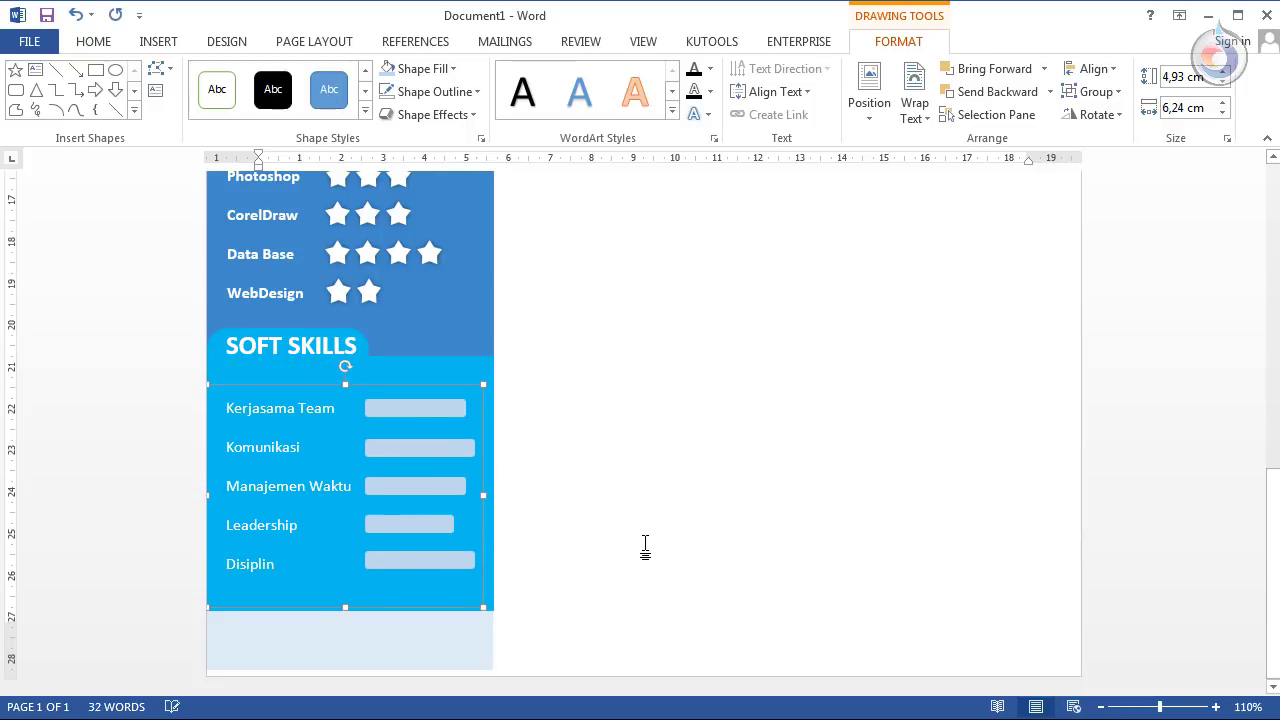
{"action": "scroll", "coordinate": [584, 469], "scroll_direction": "up", "scroll_amount": 3}
Step: Extend the light strip below the Soft Skills panel down to the page bottom
{"action": "left_click", "coordinate": [571, 508]}
{"action": "scroll", "coordinate": [571, 508], "scroll_direction": "up", "scroll_amount": 8}
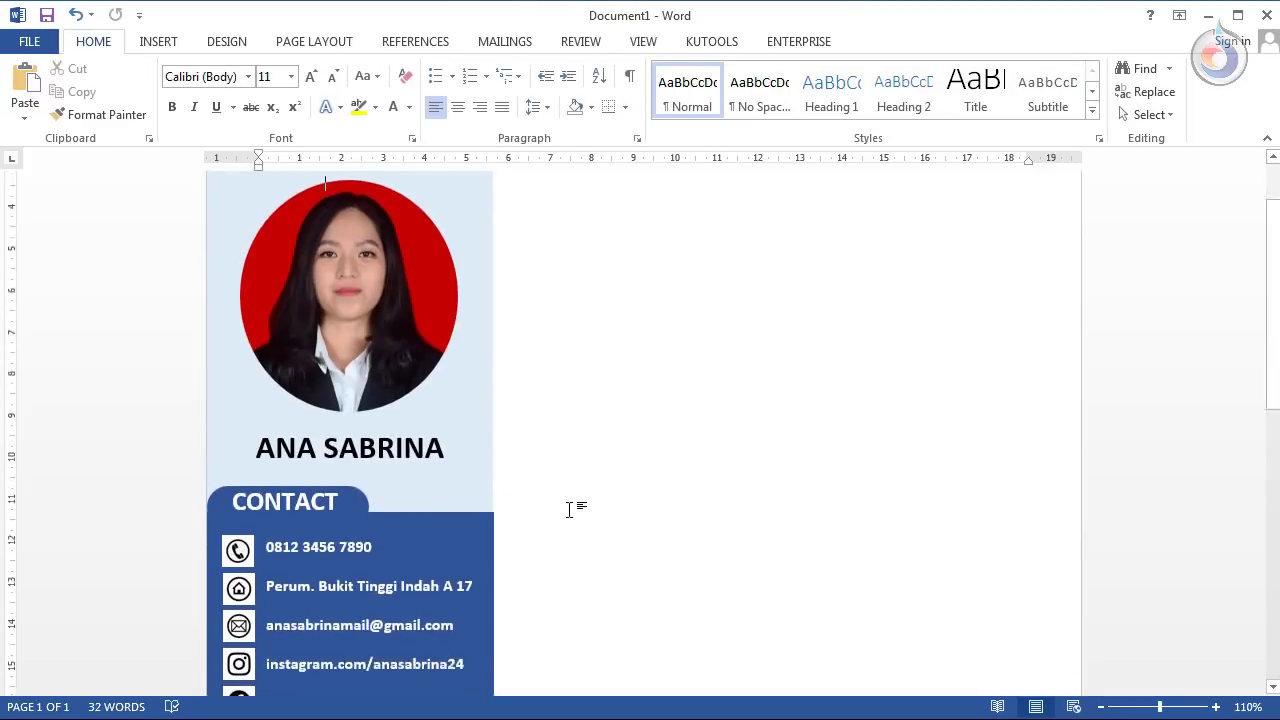
{"action": "scroll", "coordinate": [571, 508], "scroll_direction": "down", "scroll_amount": 8}
{"action": "scroll", "coordinate": [569, 510], "scroll_direction": "down", "scroll_amount": 3}
{"action": "scroll", "coordinate": [366, 597], "scroll_direction": "down", "scroll_amount": 1}
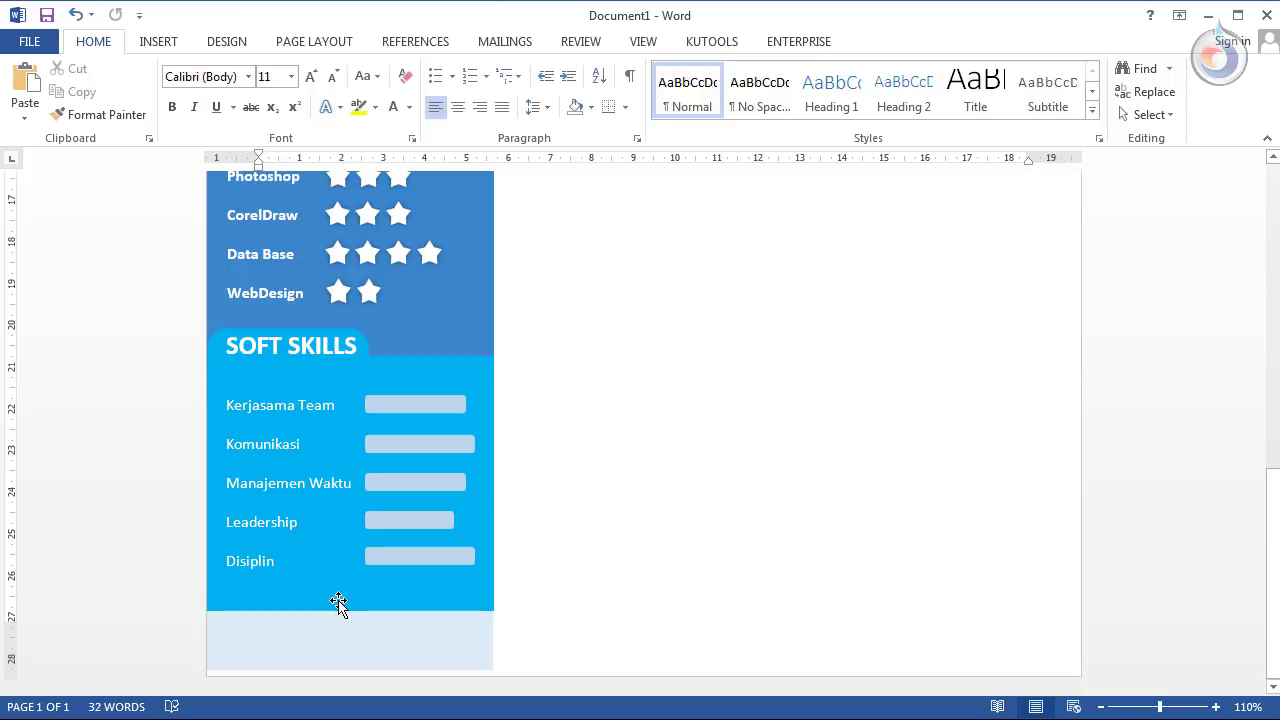
{"action": "left_click", "coordinate": [352, 612]}
{"action": "left_click", "coordinate": [354, 660]}
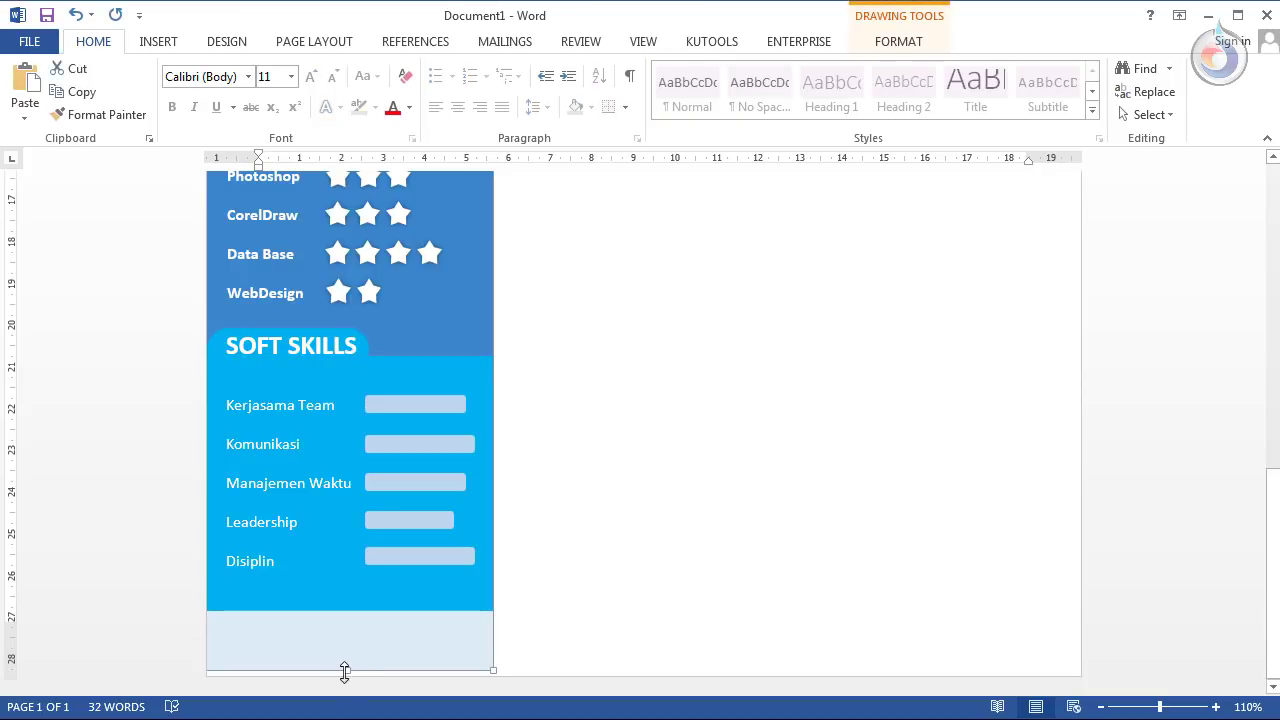
{"action": "left_click_drag", "start_coordinate": [348, 670], "coordinate": [357, 680]}
Step: Stretch the blue Soft Skills panel's bottom edge to the page bottom
{"action": "left_click", "coordinate": [335, 600]}
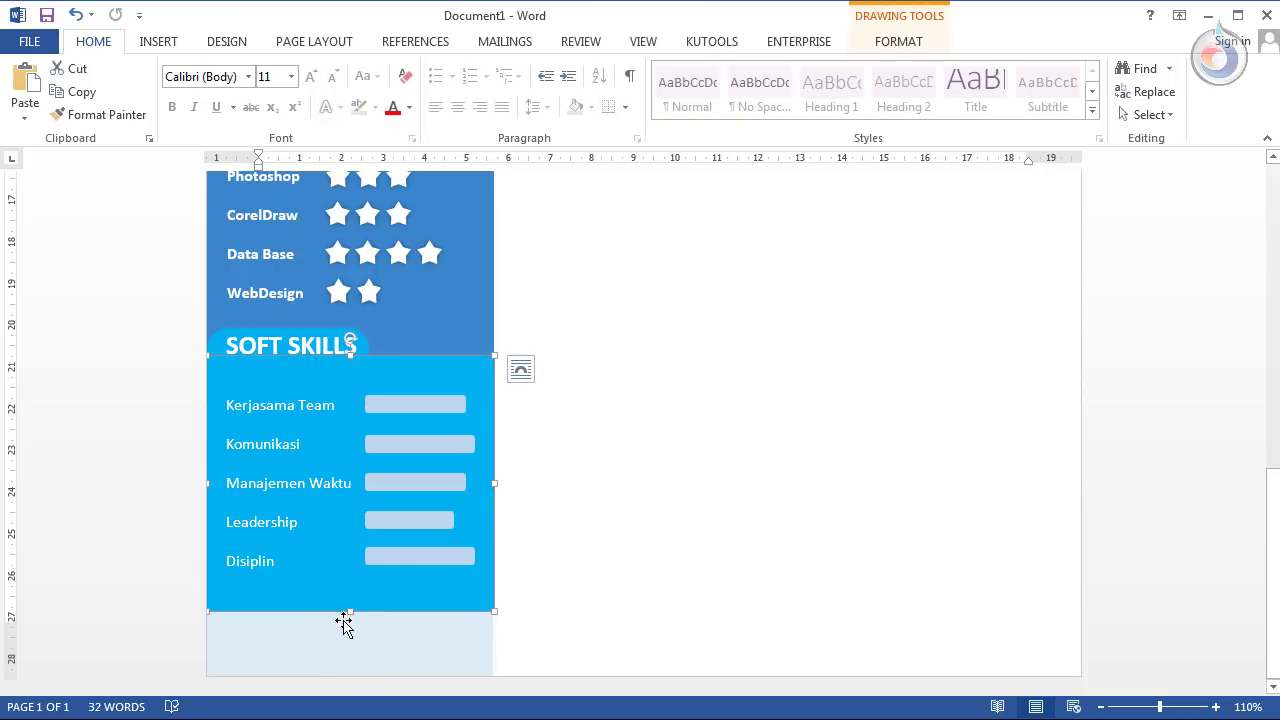
{"action": "left_click_drag", "start_coordinate": [346, 611], "coordinate": [388, 672]}
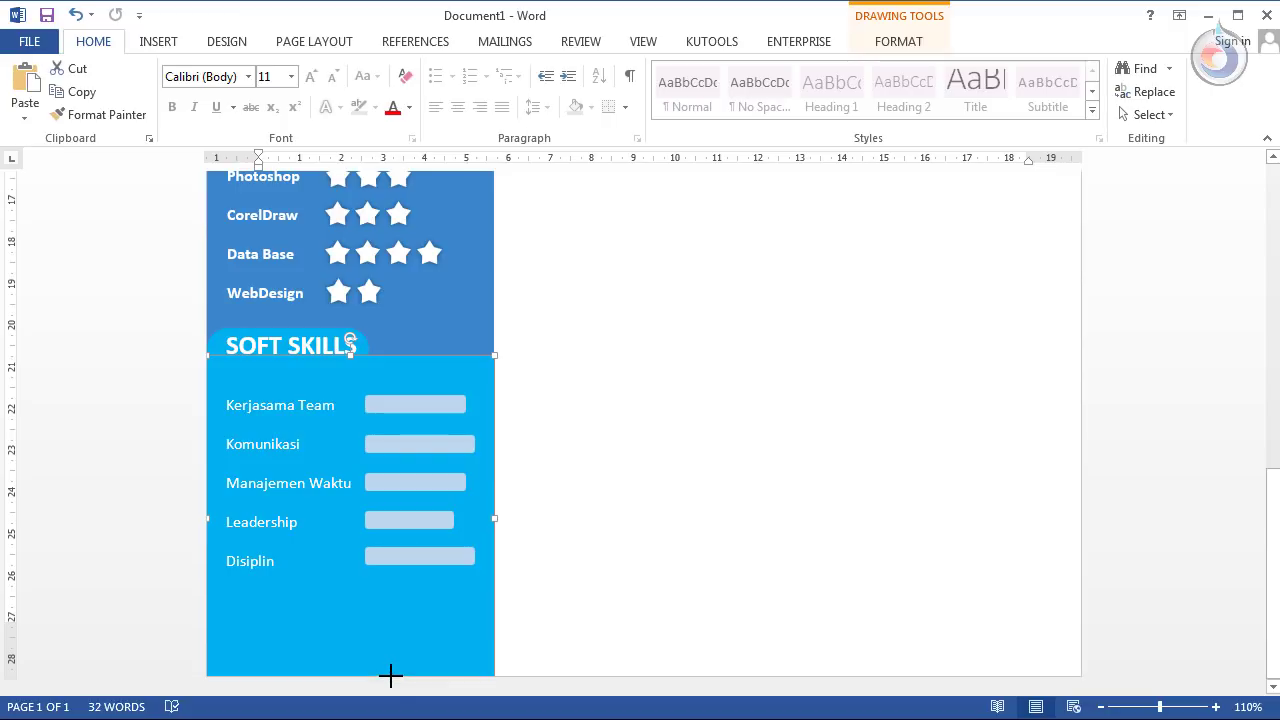
{"action": "left_click", "coordinate": [300, 446]}
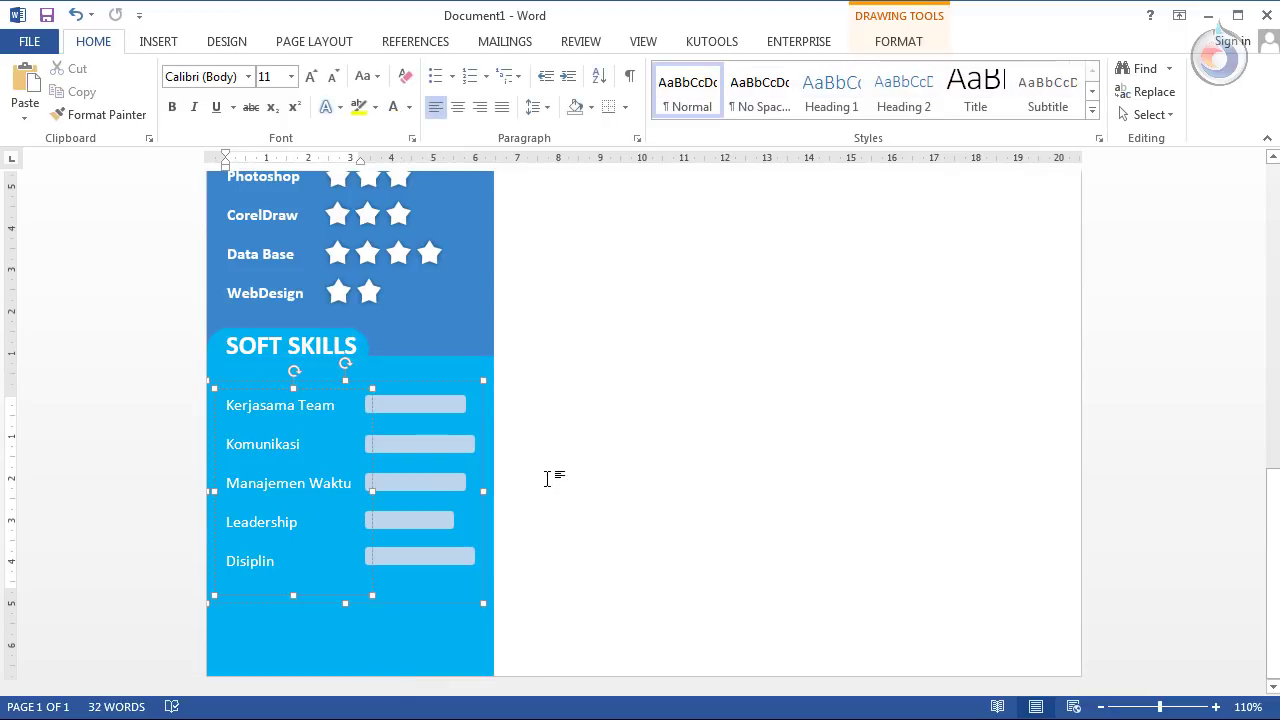
{"action": "scroll", "coordinate": [462, 430], "scroll_direction": "up", "scroll_amount": 5}
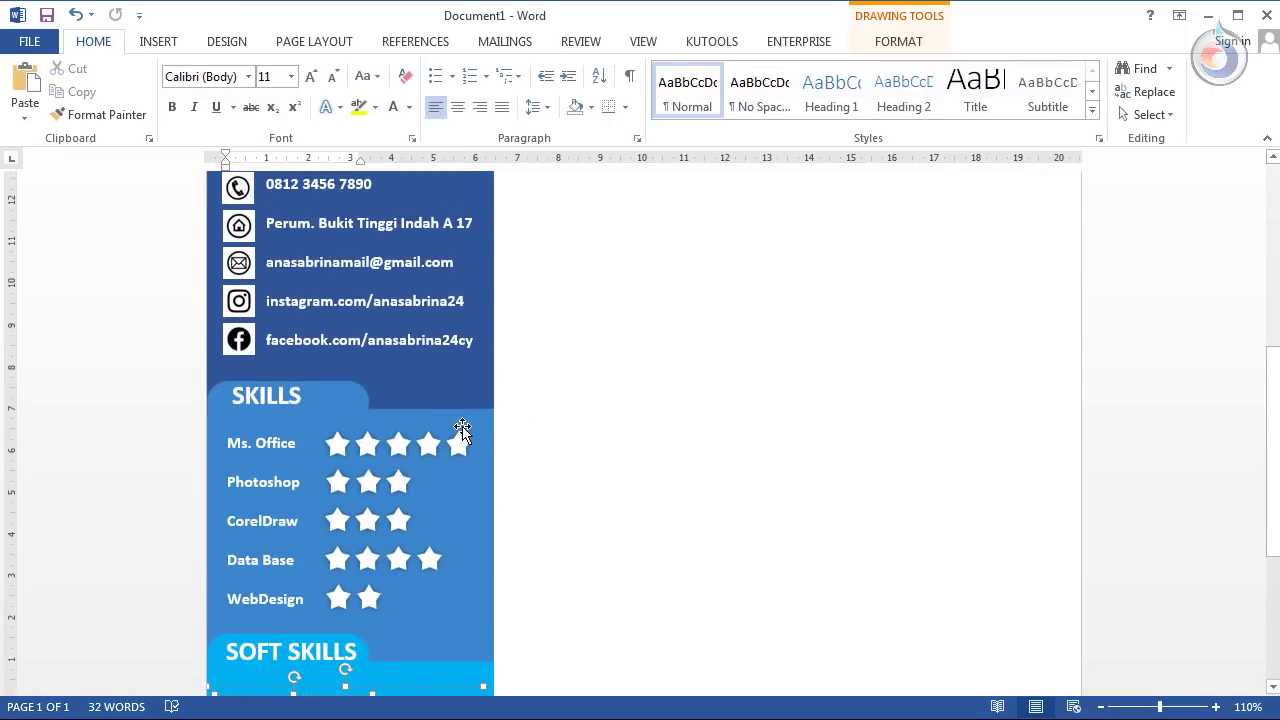
{"action": "scroll", "coordinate": [462, 426], "scroll_direction": "up", "scroll_amount": 5}
{"action": "scroll", "coordinate": [462, 428], "scroll_direction": "down", "scroll_amount": 7, "text": "ctrl"}
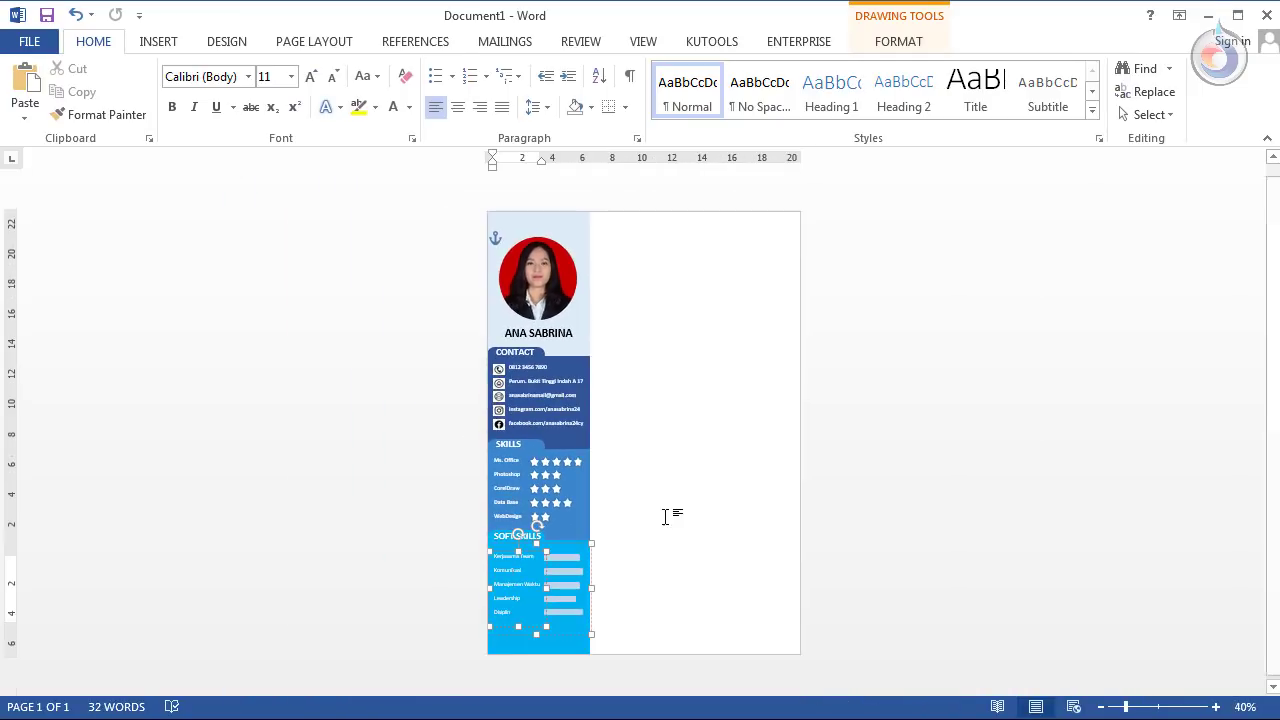
{"action": "left_click", "coordinate": [721, 532]}
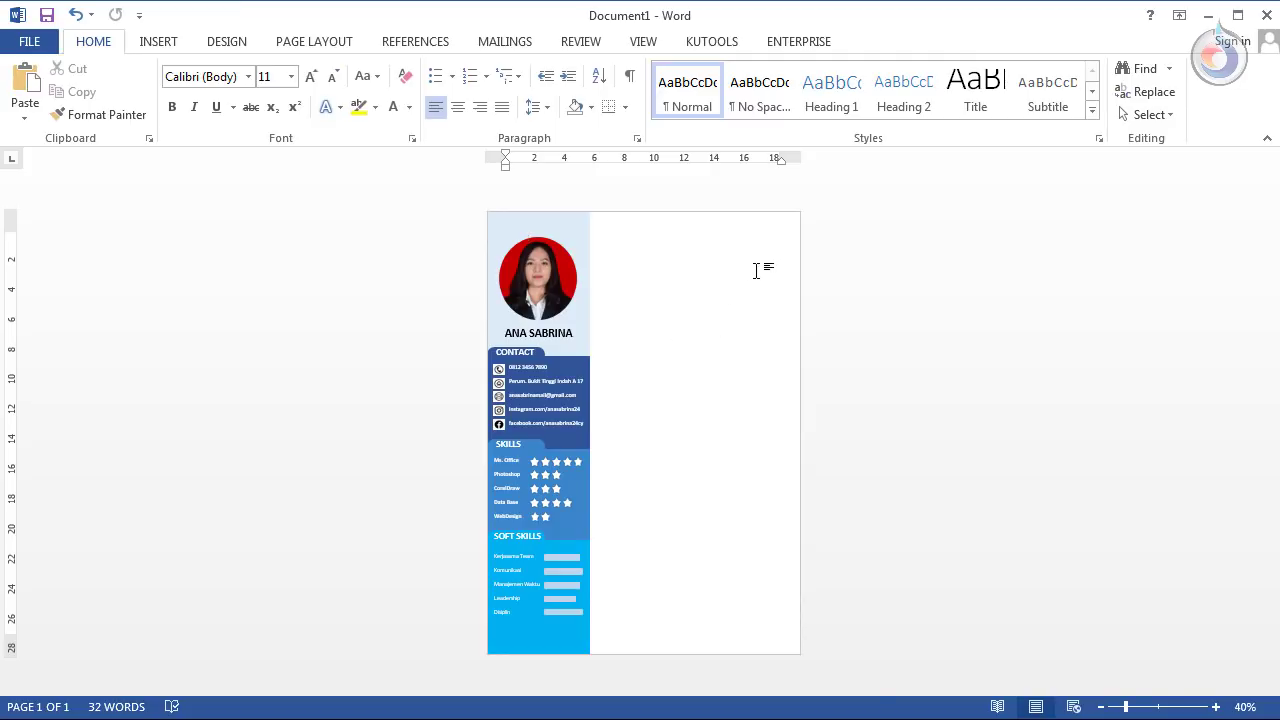
{"action": "scroll", "coordinate": [757, 272], "scroll_direction": "up", "scroll_amount": 7, "text": "ctrl"}
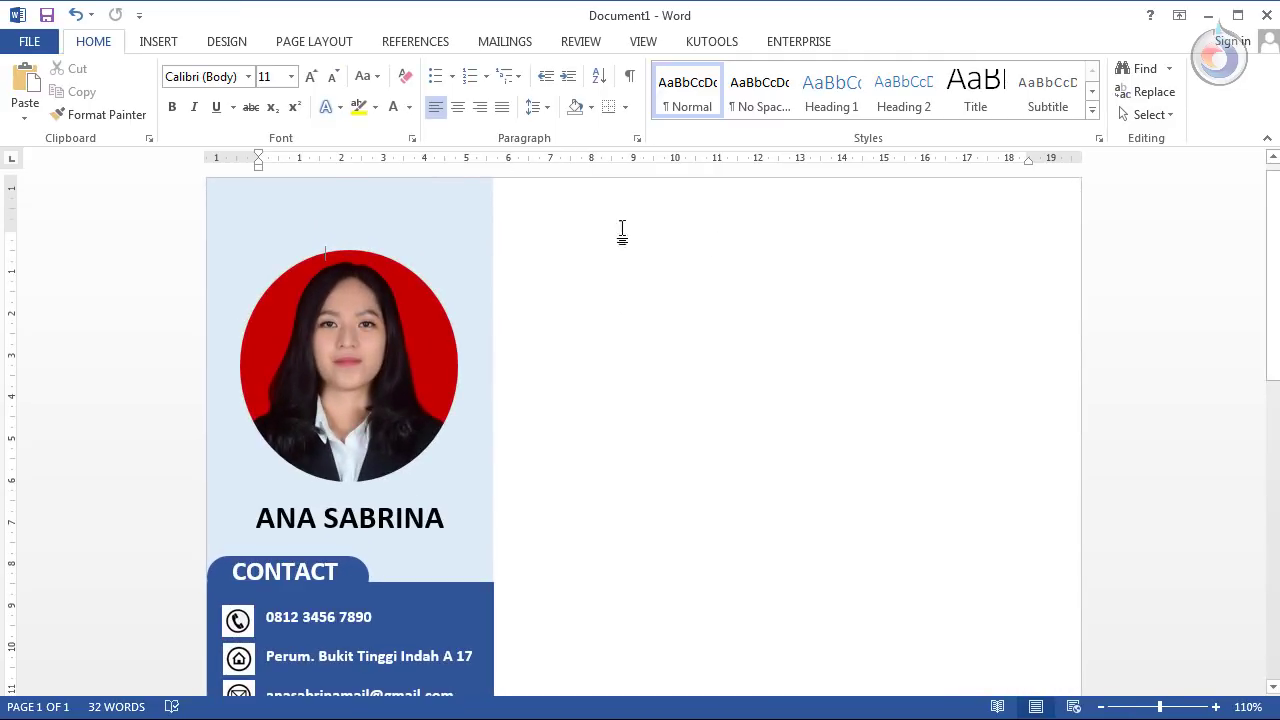
Step: Draw a large rectangle over the page's right area and stretch it to the page bottom
{"action": "left_click", "coordinate": [160, 44]}
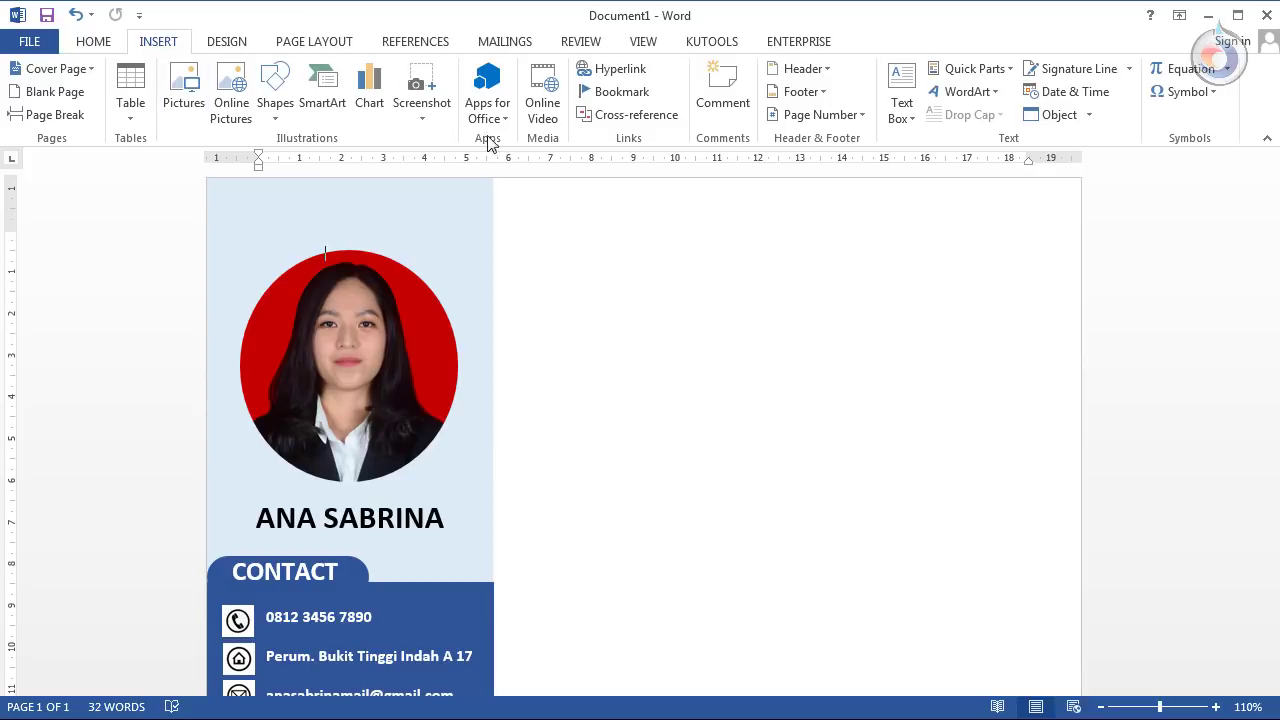
{"action": "left_click", "coordinate": [275, 95]}
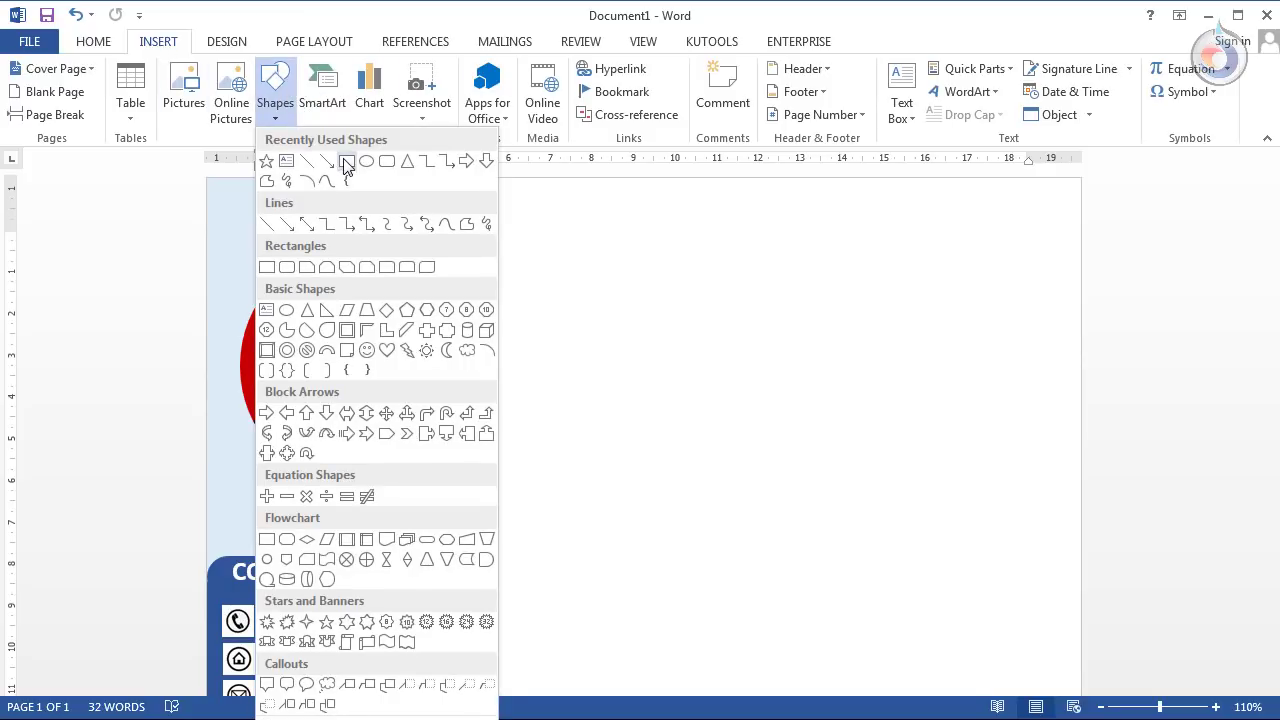
{"action": "left_click", "coordinate": [343, 162]}
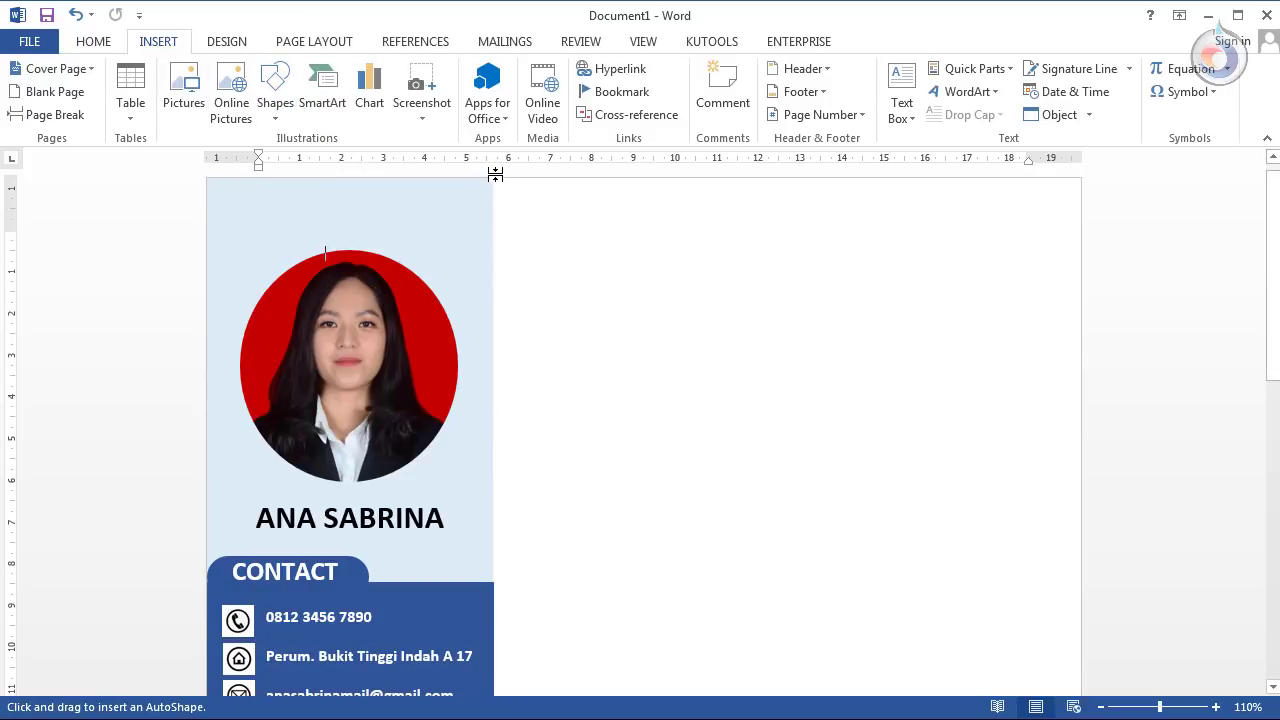
{"action": "left_click_drag", "start_coordinate": [492, 178], "coordinate": [1058, 679]}
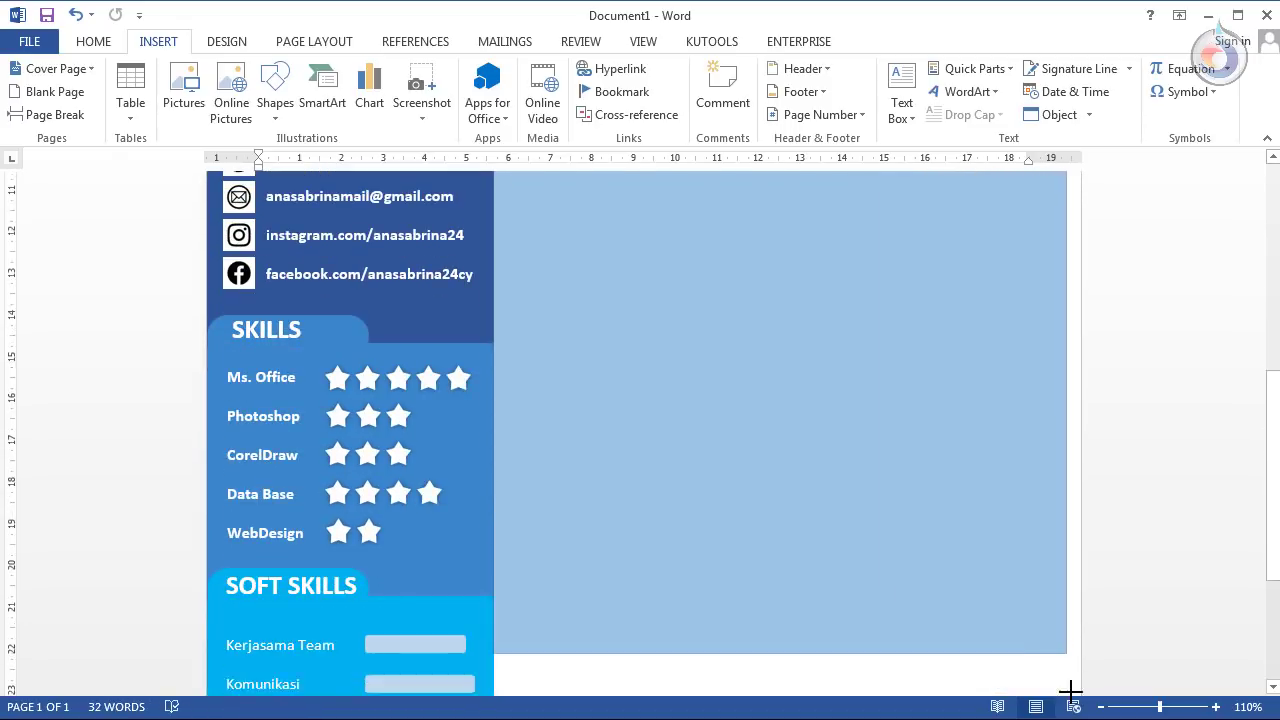
{"action": "mouse_move", "coordinate": [1058, 679]}
{"action": "left_mouse_down"}
{"action": "mouse_move", "coordinate": [1067, 700]}
{"action": "mouse_move", "coordinate": [1080, 603]}
{"action": "left_mouse_up"}
{"action": "scroll", "coordinate": [815, 560], "scroll_direction": "down", "scroll_amount": 2}
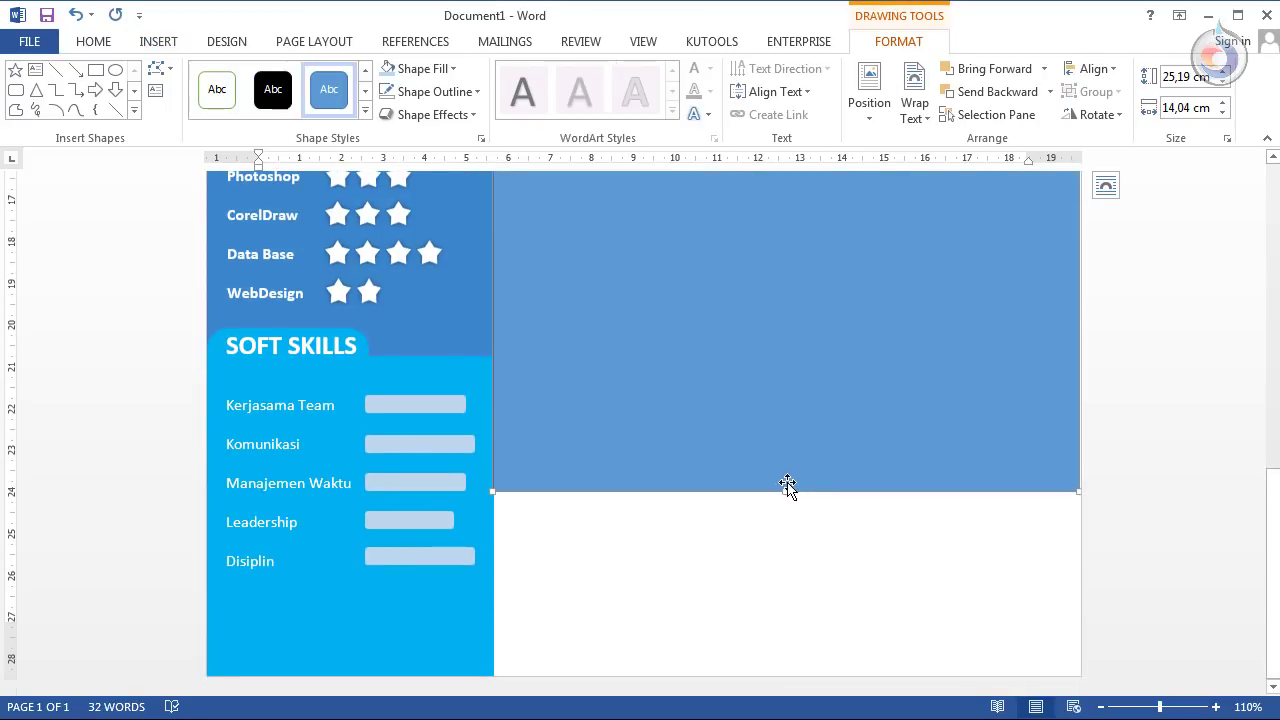
{"action": "left_click_drag", "start_coordinate": [787, 490], "coordinate": [845, 675]}
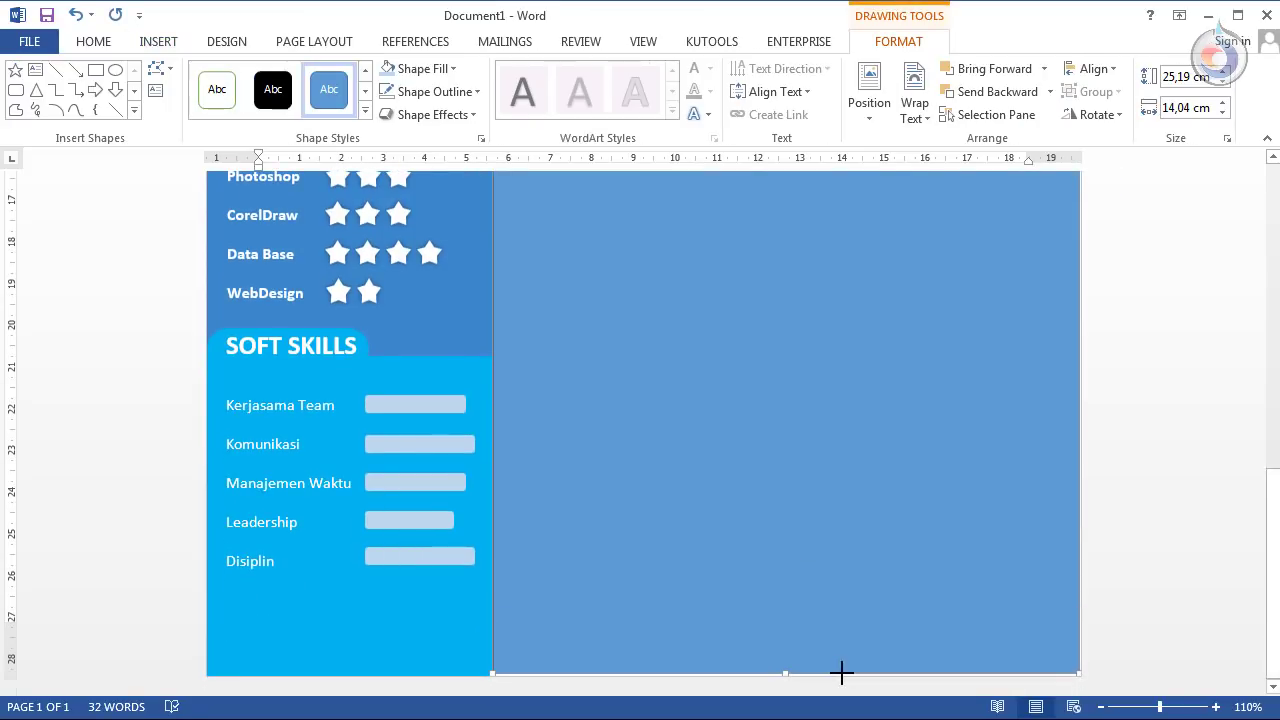
{"action": "scroll", "coordinate": [735, 402], "scroll_direction": "up", "scroll_amount": 5}
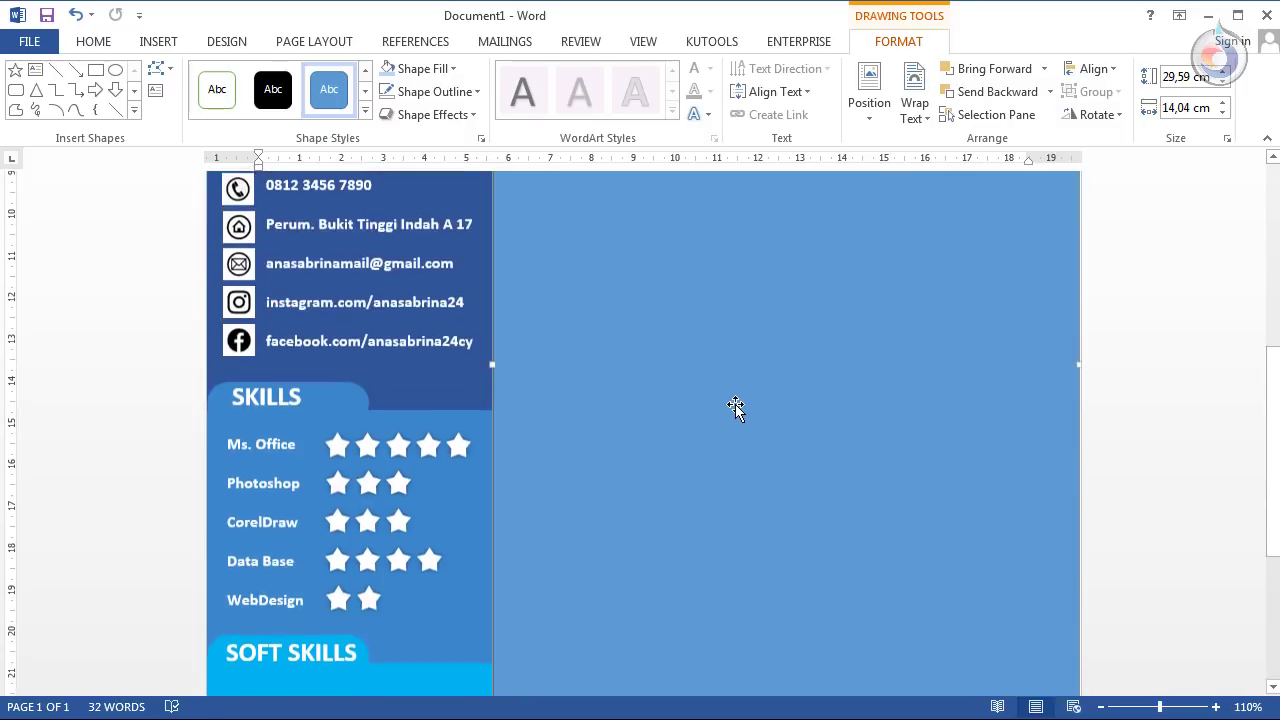
{"action": "scroll", "coordinate": [735, 402], "scroll_direction": "up", "scroll_amount": 5}
{"action": "scroll", "coordinate": [735, 408], "scroll_direction": "up", "scroll_amount": 3}
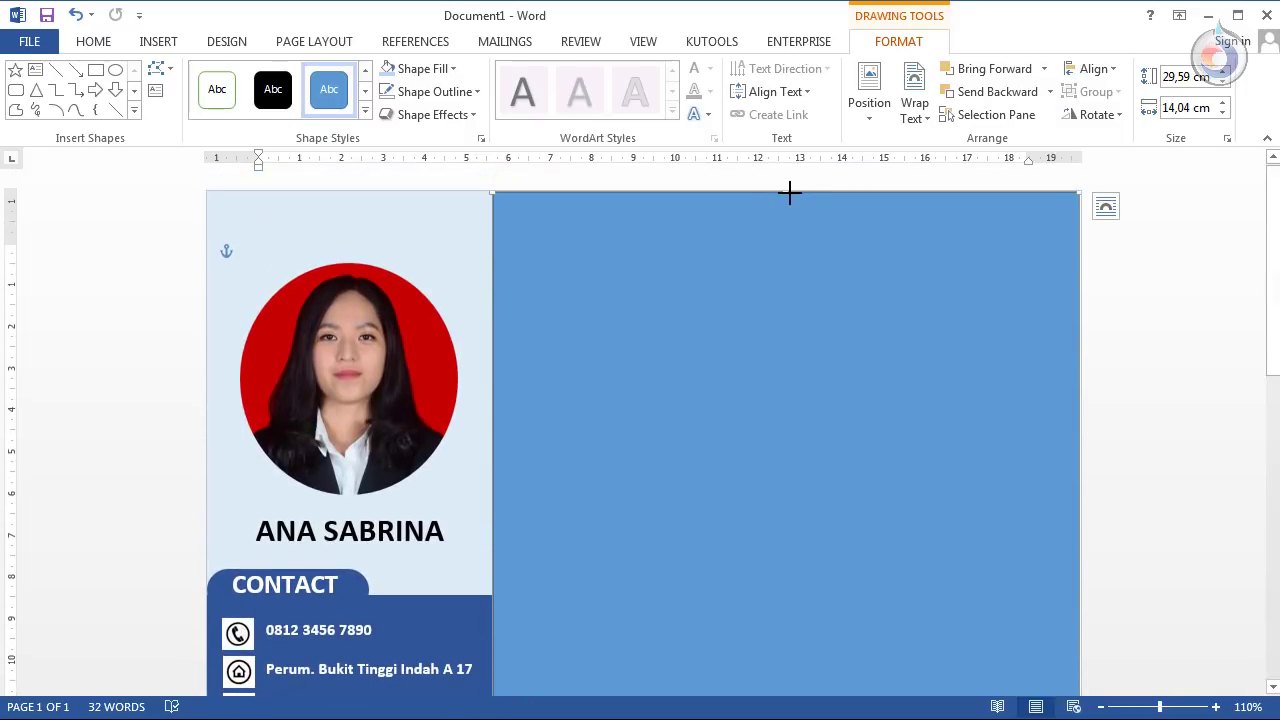
Step: Give the large rectangle no outline and a white fill
{"action": "left_click", "coordinate": [455, 91]}
{"action": "left_click", "coordinate": [446, 310]}
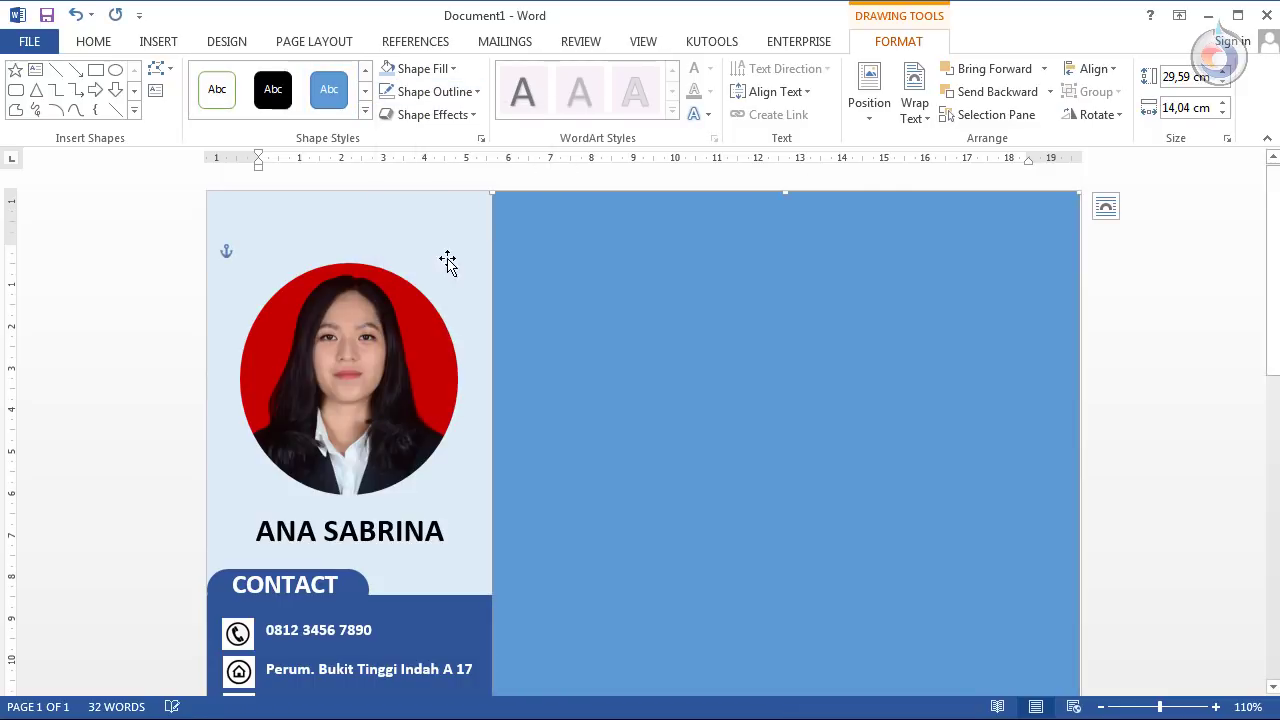
{"action": "left_click", "coordinate": [437, 69]}
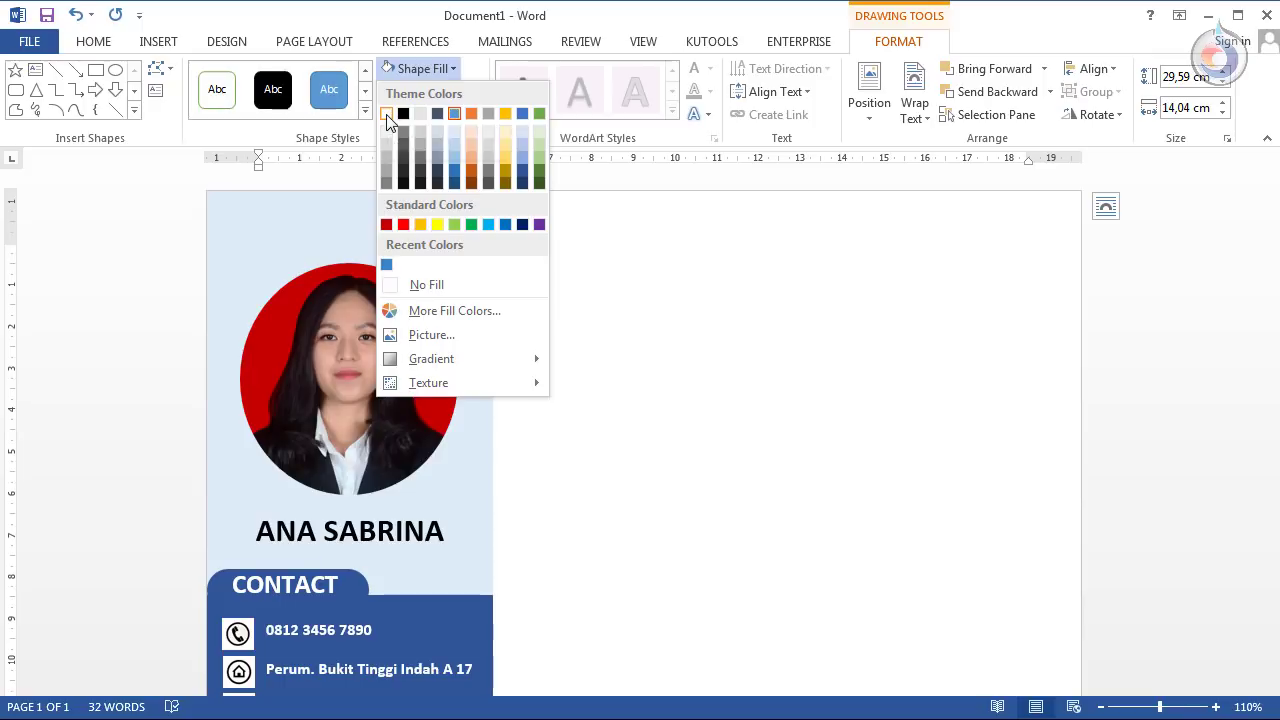
{"action": "left_click", "coordinate": [388, 118]}
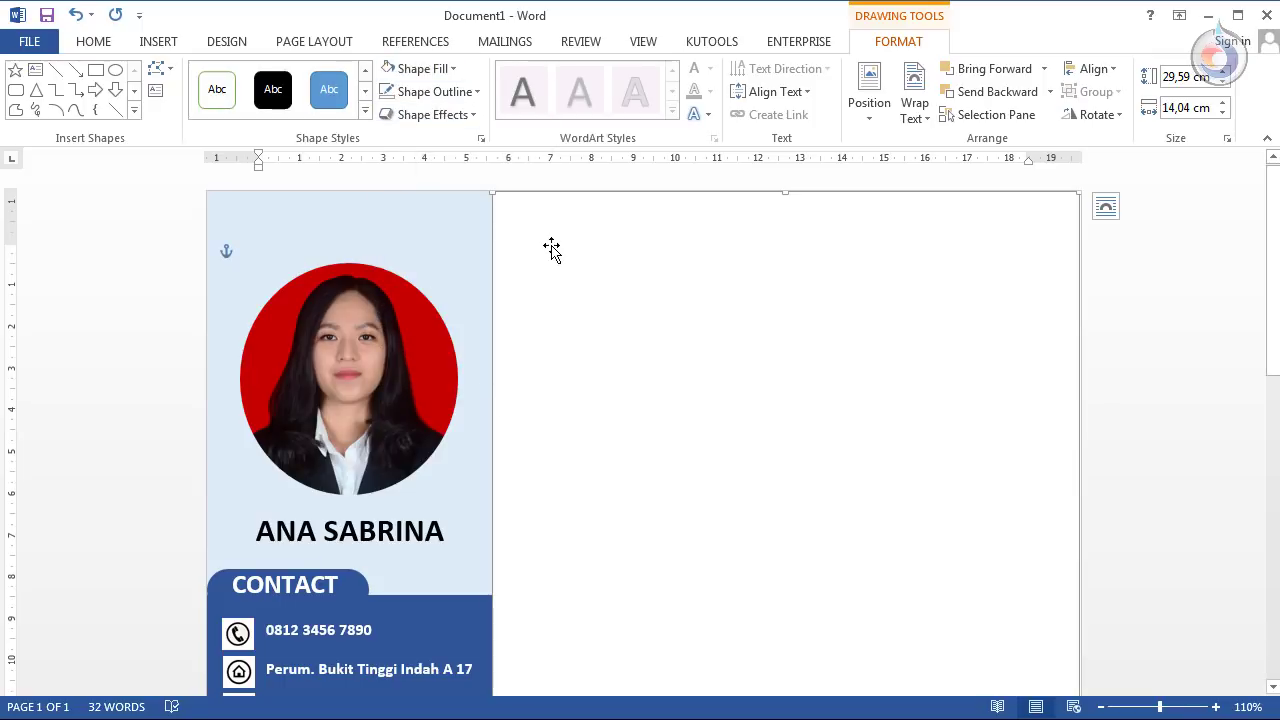
Step: Apply an Offset Diagonal Bottom Left shadow to the white right-hand panel
{"action": "left_click", "coordinate": [455, 115]}
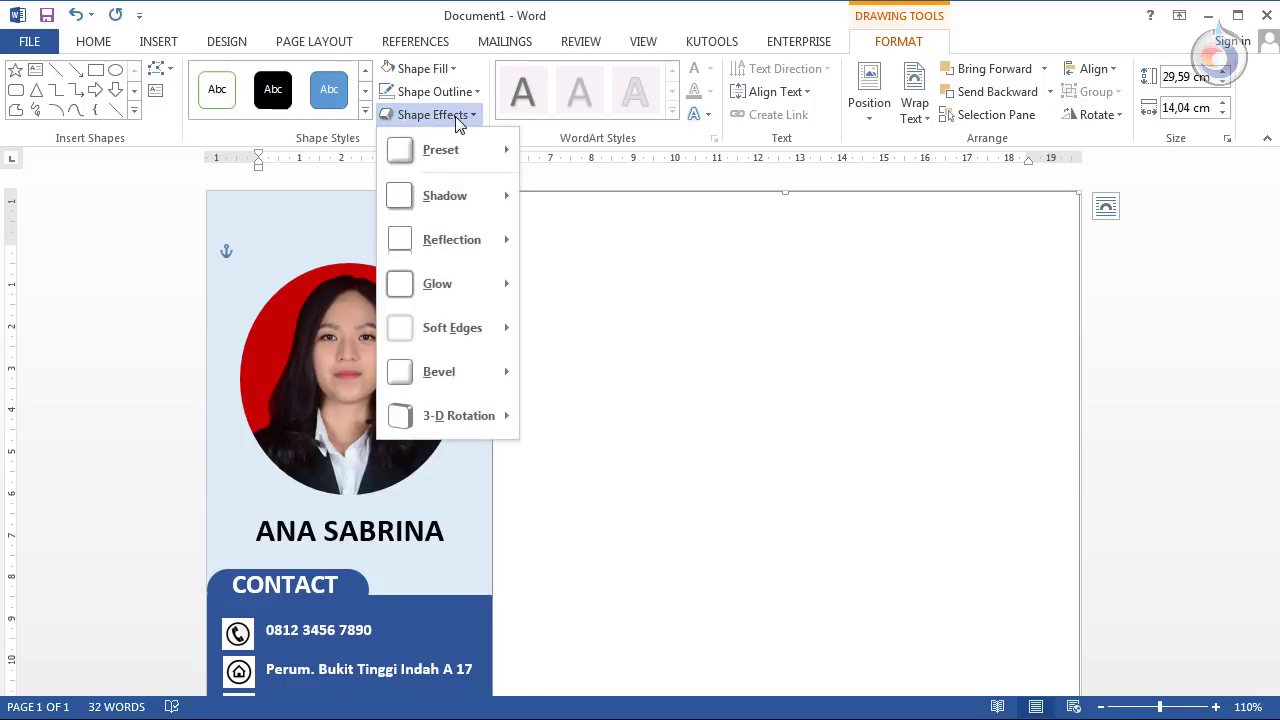
{"action": "left_click", "coordinate": [455, 115]}
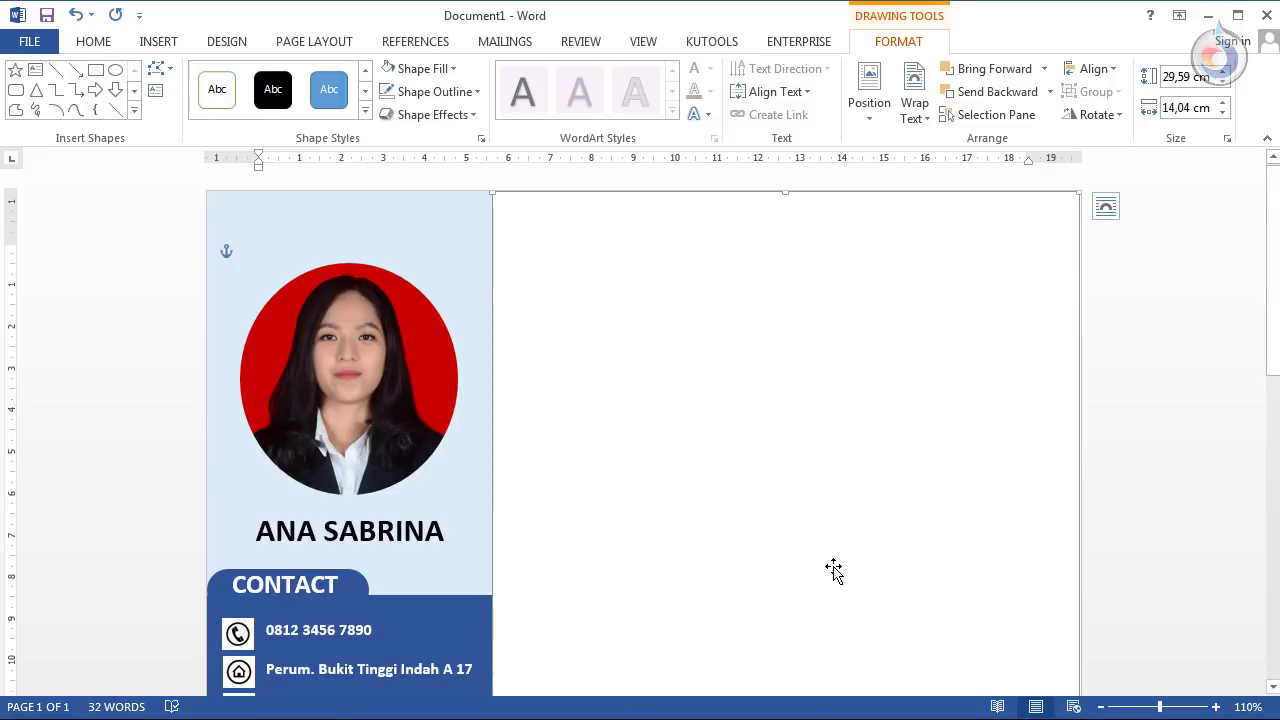
{"action": "scroll", "coordinate": [837, 571], "scroll_direction": "down", "scroll_amount": 1}
{"action": "scroll", "coordinate": [823, 475], "scroll_direction": "up", "scroll_amount": 1}
{"action": "scroll", "coordinate": [637, 420], "scroll_direction": "up", "scroll_amount": 1}
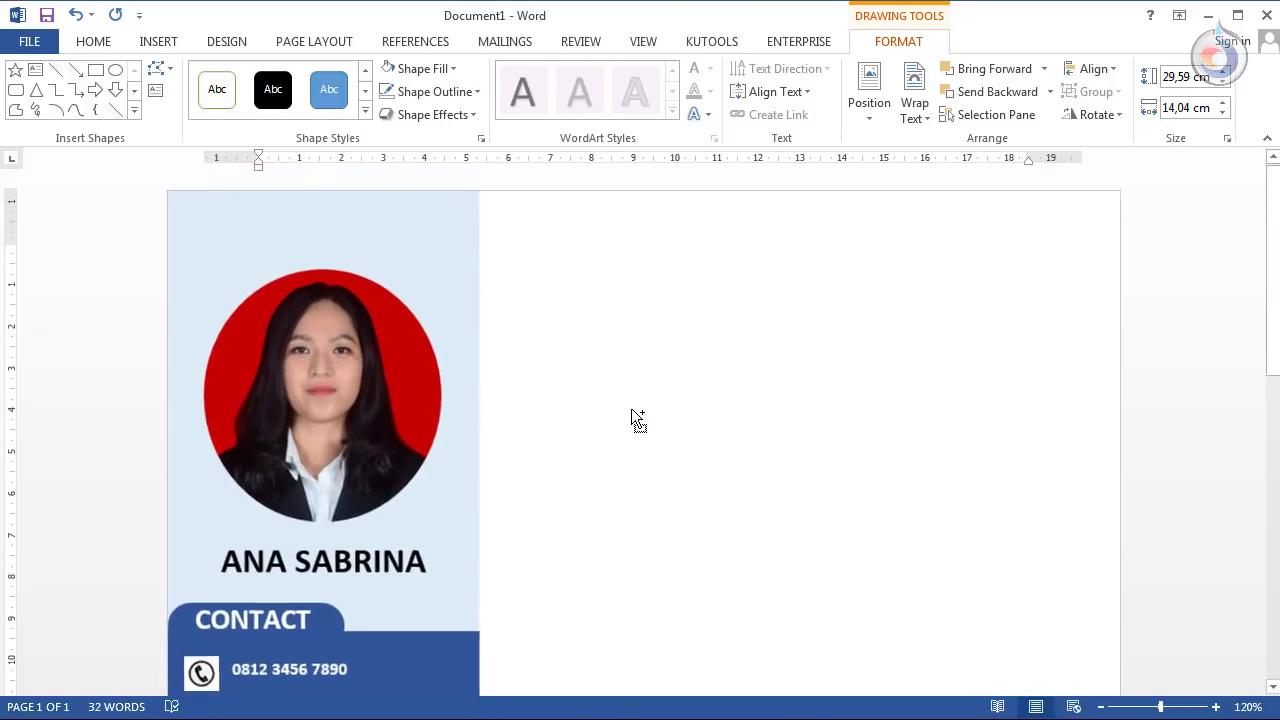
{"action": "left_click", "coordinate": [406, 115]}
{"action": "mouse_move", "coordinate": [458, 202]}
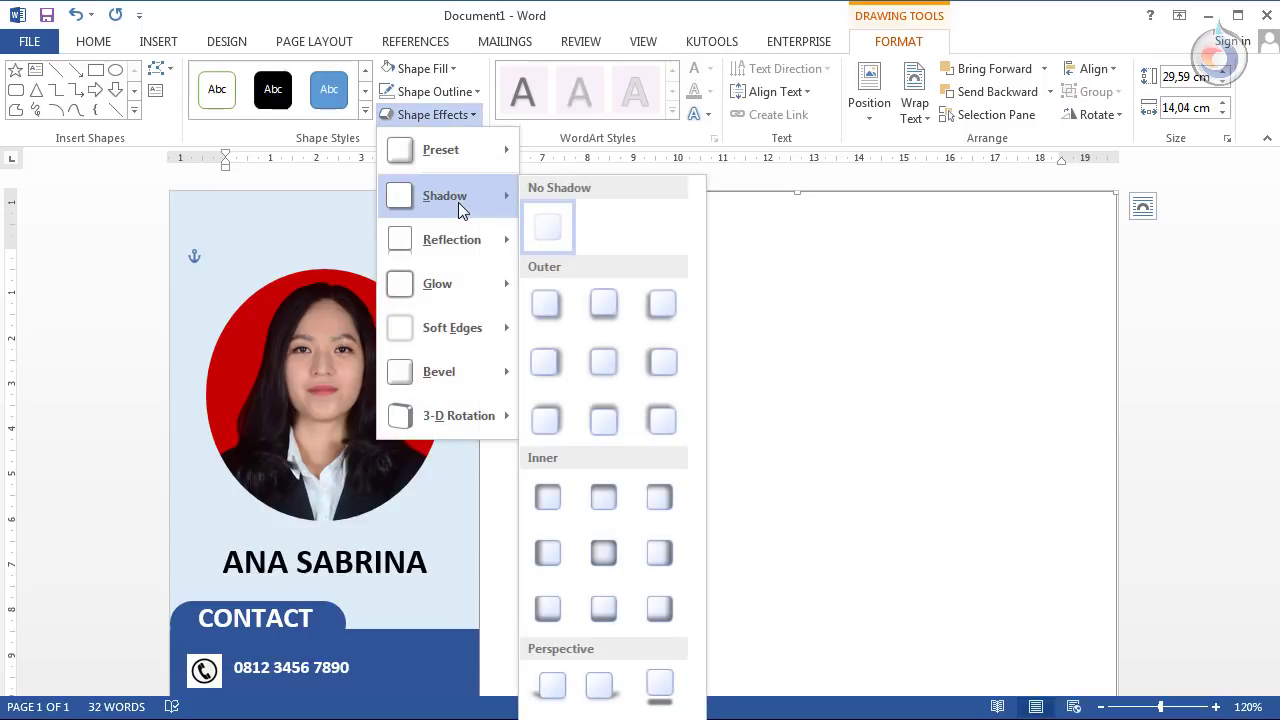
{"action": "left_click", "coordinate": [659, 311]}
Step: Review the shadow options again, leaving them unchanged
{"action": "scroll", "coordinate": [563, 434], "scroll_direction": "down", "scroll_amount": 2}
{"action": "scroll", "coordinate": [529, 403], "scroll_direction": "down", "scroll_amount": 3}
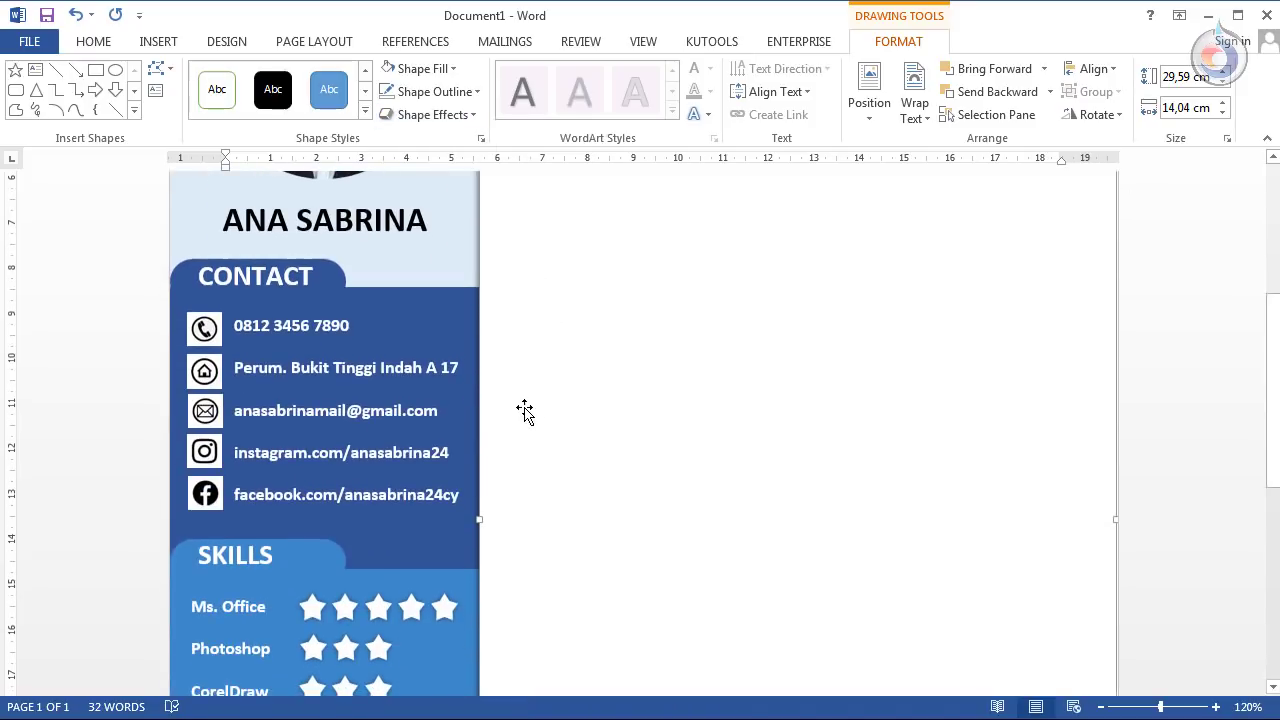
{"action": "scroll", "coordinate": [520, 430], "scroll_direction": "down", "scroll_amount": 4}
{"action": "scroll", "coordinate": [505, 480], "scroll_direction": "down", "scroll_amount": 5}
{"action": "scroll", "coordinate": [504, 496], "scroll_direction": "up", "scroll_amount": 5}
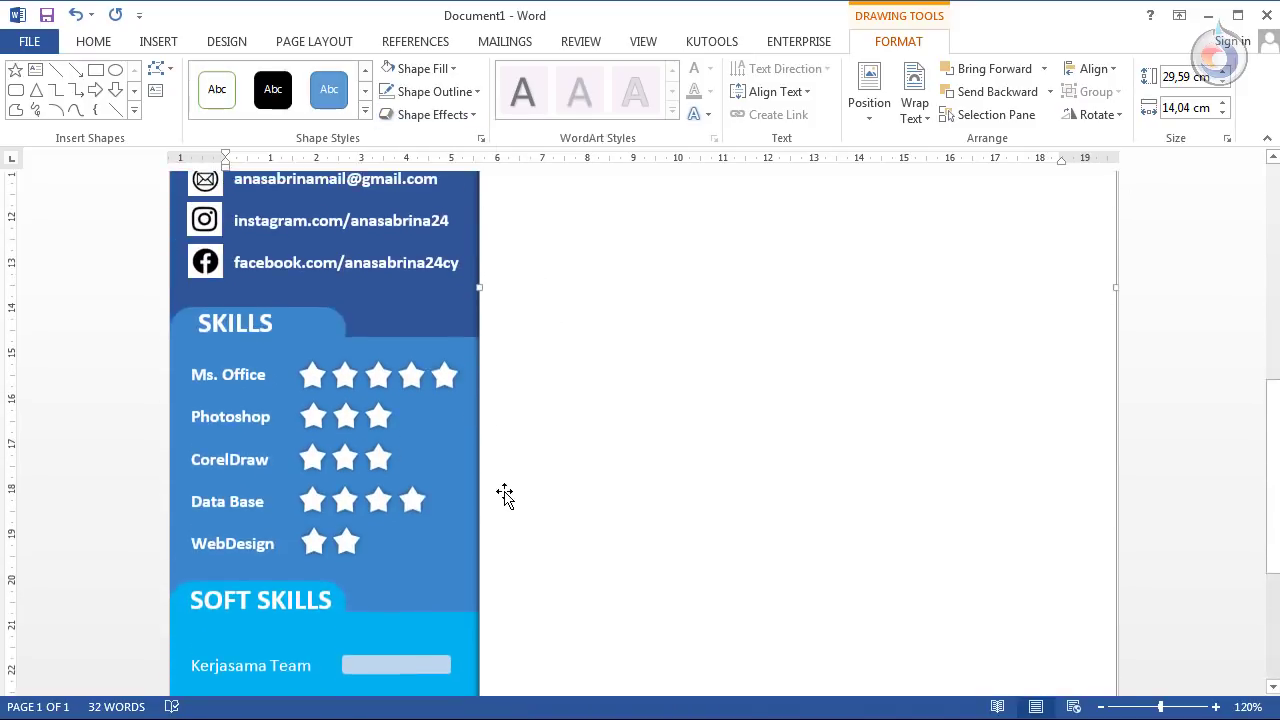
{"action": "scroll", "coordinate": [514, 414], "scroll_direction": "up", "scroll_amount": 4}
{"action": "scroll", "coordinate": [466, 251], "scroll_direction": "up", "scroll_amount": 7}
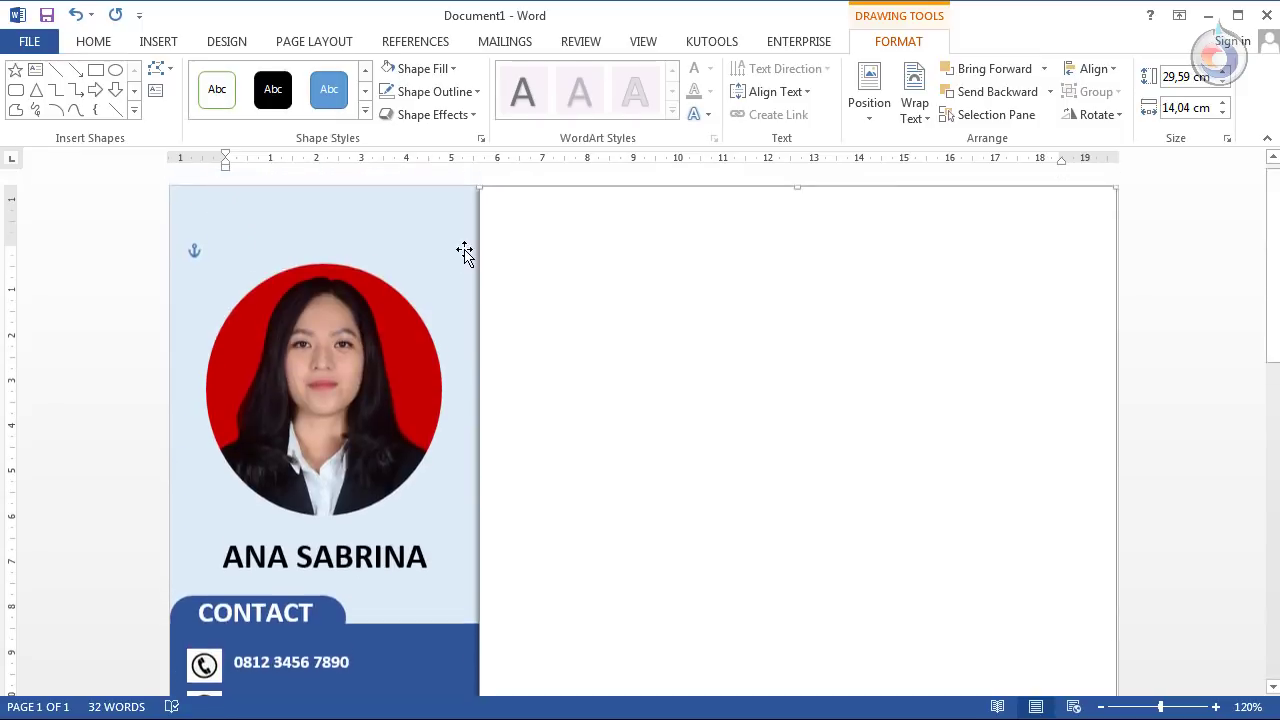
{"action": "left_click", "coordinate": [470, 116]}
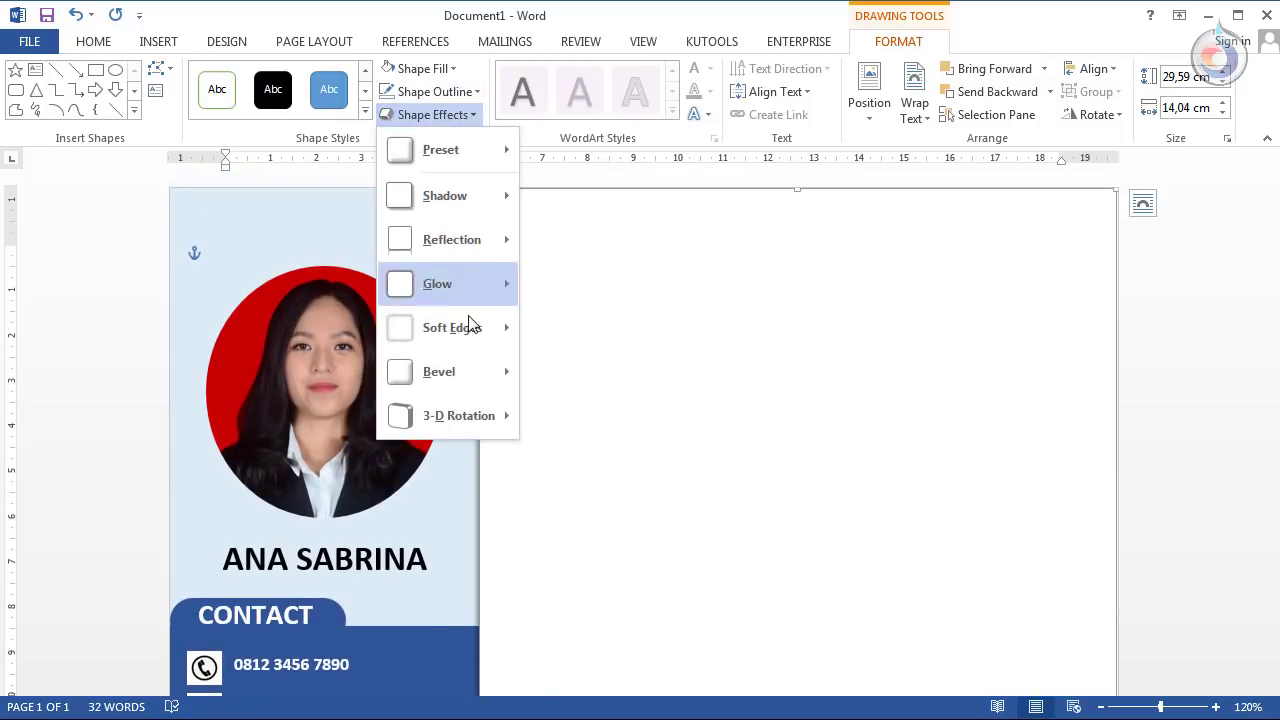
{"action": "mouse_move", "coordinate": [497, 209]}
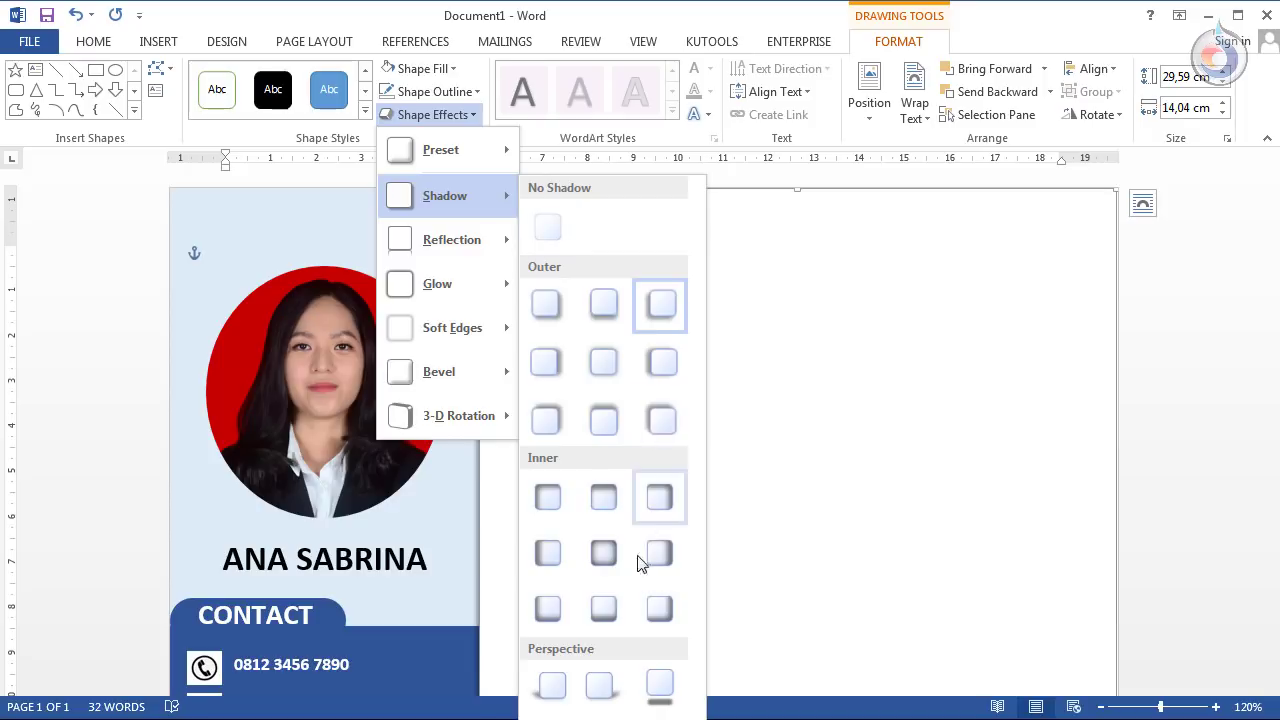
{"action": "left_click", "coordinate": [778, 352]}
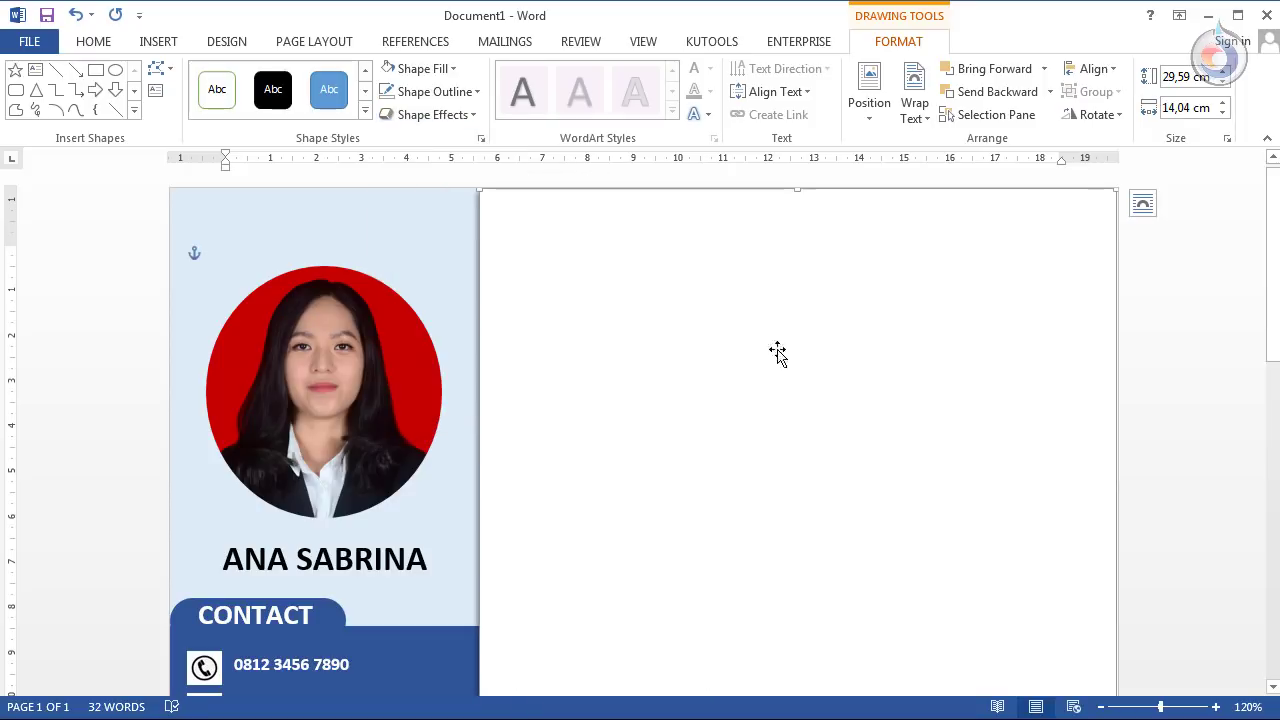
Step: In Format Shape, set the shadow to 27% transparency, 99% size, 36 pt blur, 0° angle
{"action": "right_click", "coordinate": [483, 210]}
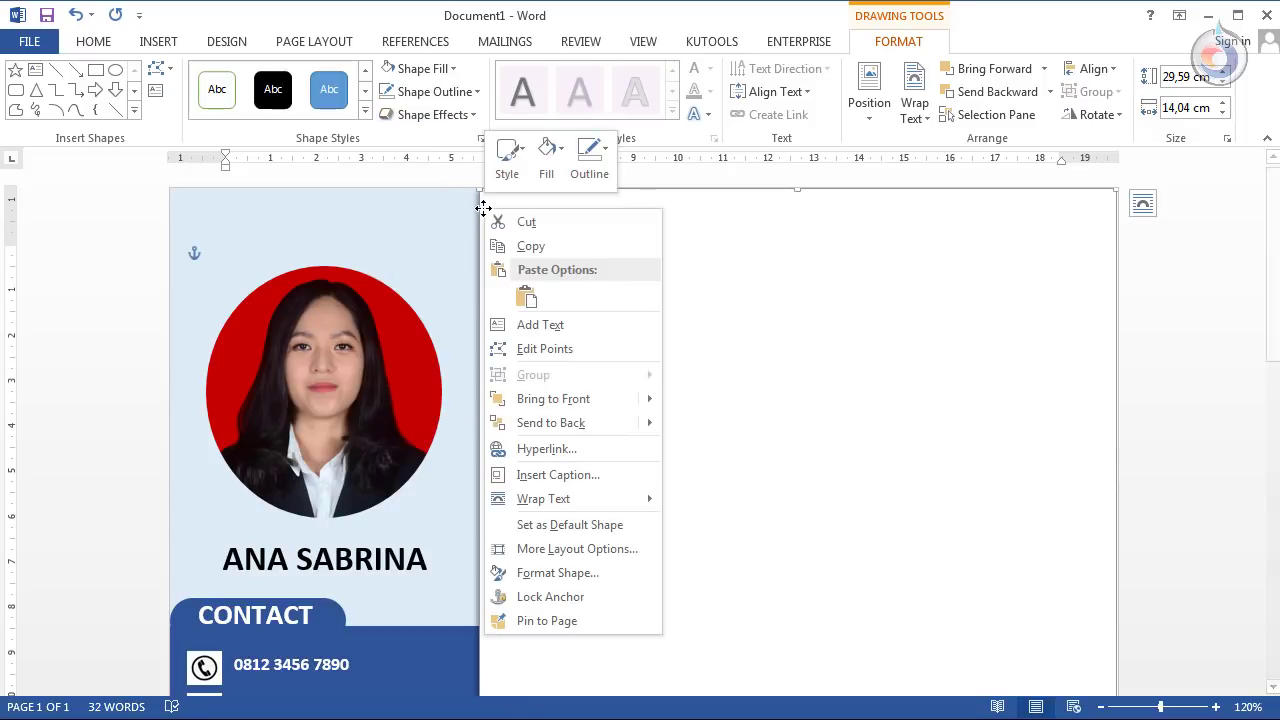
{"action": "left_click", "coordinate": [563, 573]}
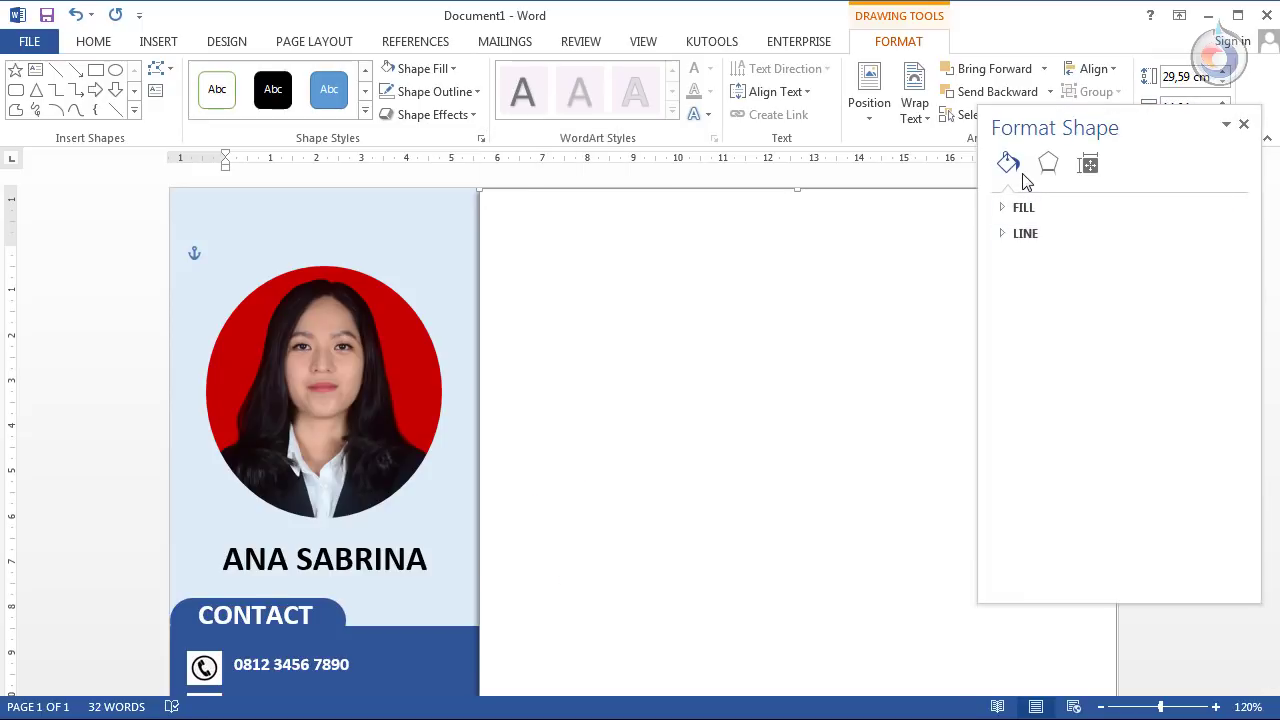
{"action": "left_click", "coordinate": [1048, 170]}
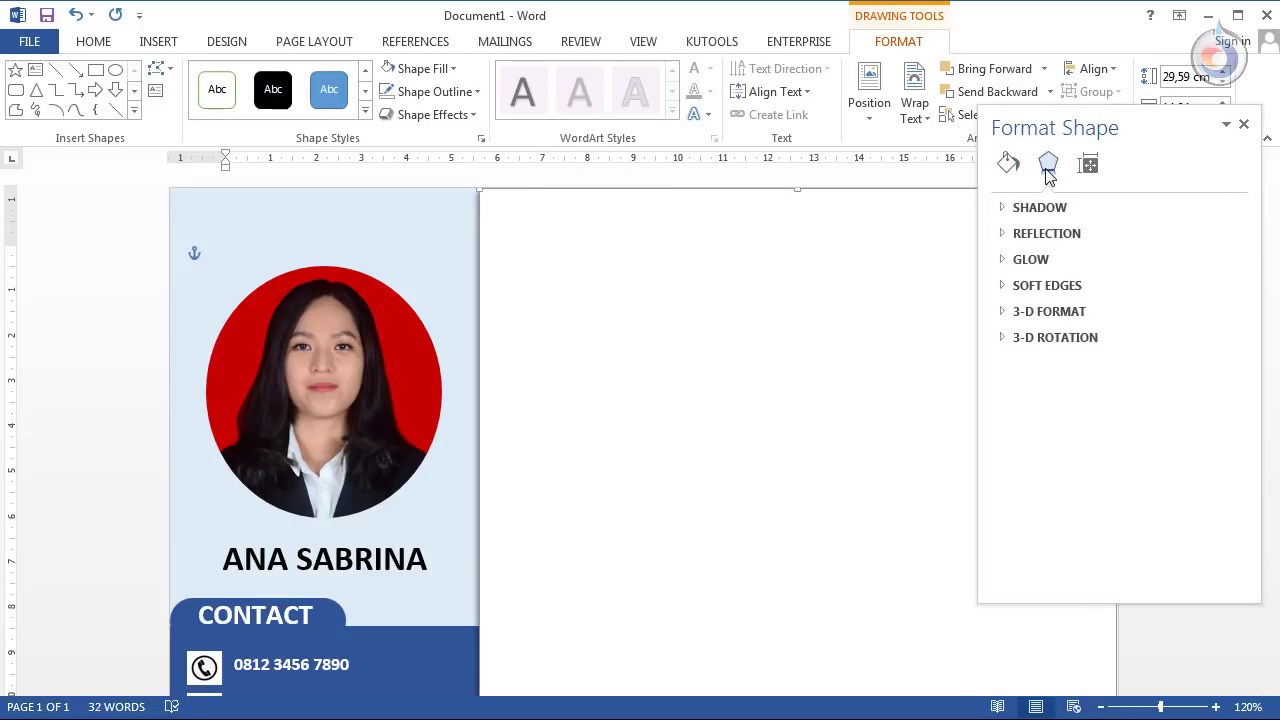
{"action": "left_click", "coordinate": [1007, 208]}
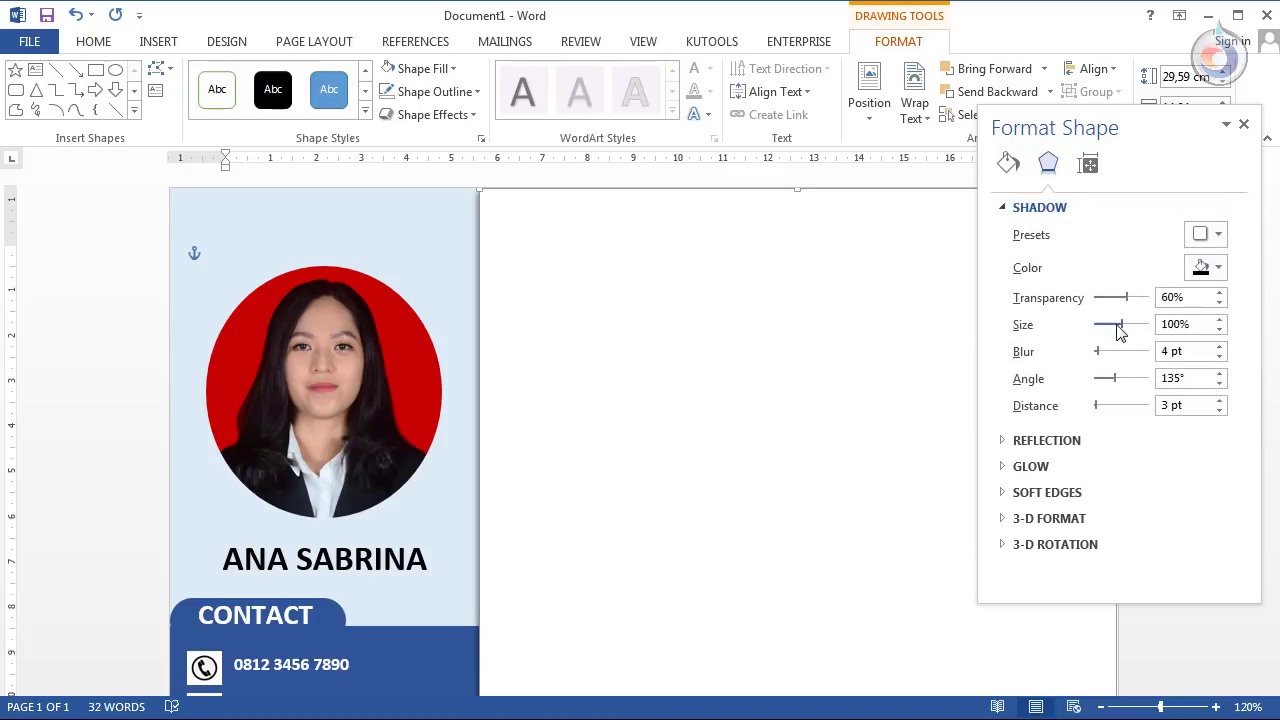
{"action": "left_click_drag", "start_coordinate": [1123, 326], "coordinate": [1123, 331]}
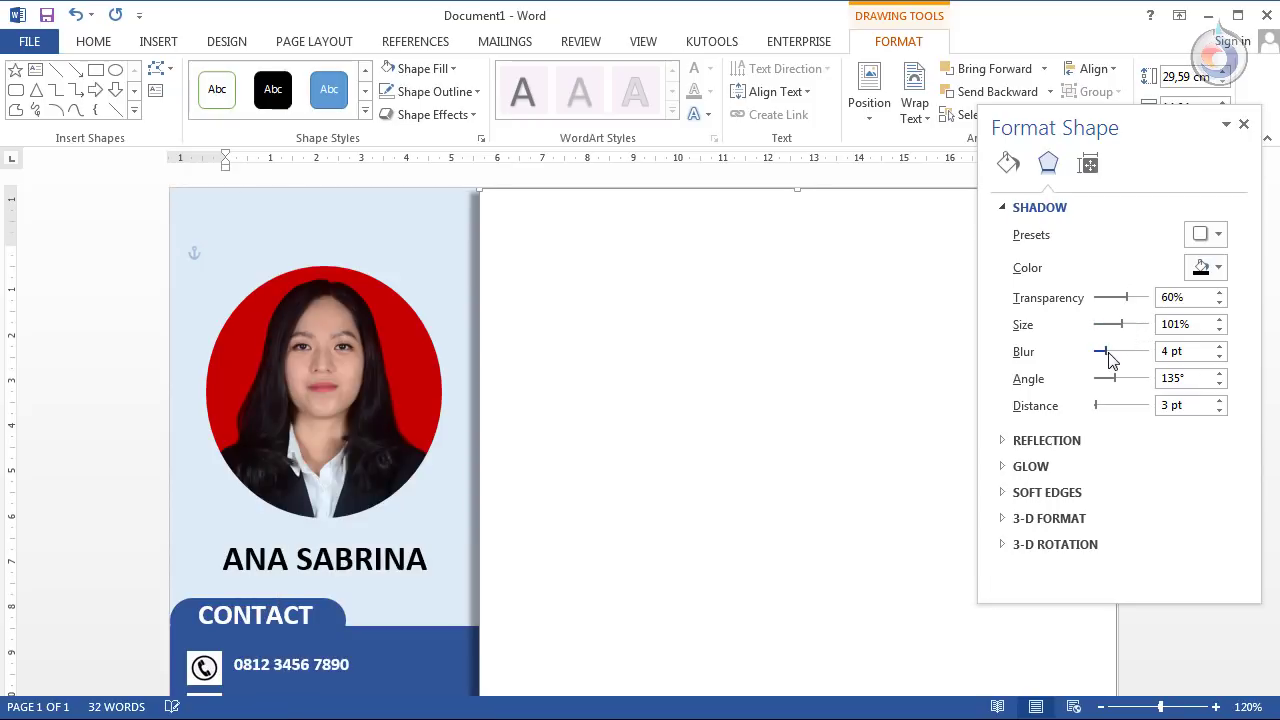
{"action": "mouse_move", "coordinate": [1108, 352]}
{"action": "left_mouse_down"}
{"action": "mouse_move", "coordinate": [1129, 352]}
{"action": "mouse_move", "coordinate": [1116, 366]}
{"action": "mouse_move", "coordinate": [1119, 432]}
{"action": "left_mouse_up"}
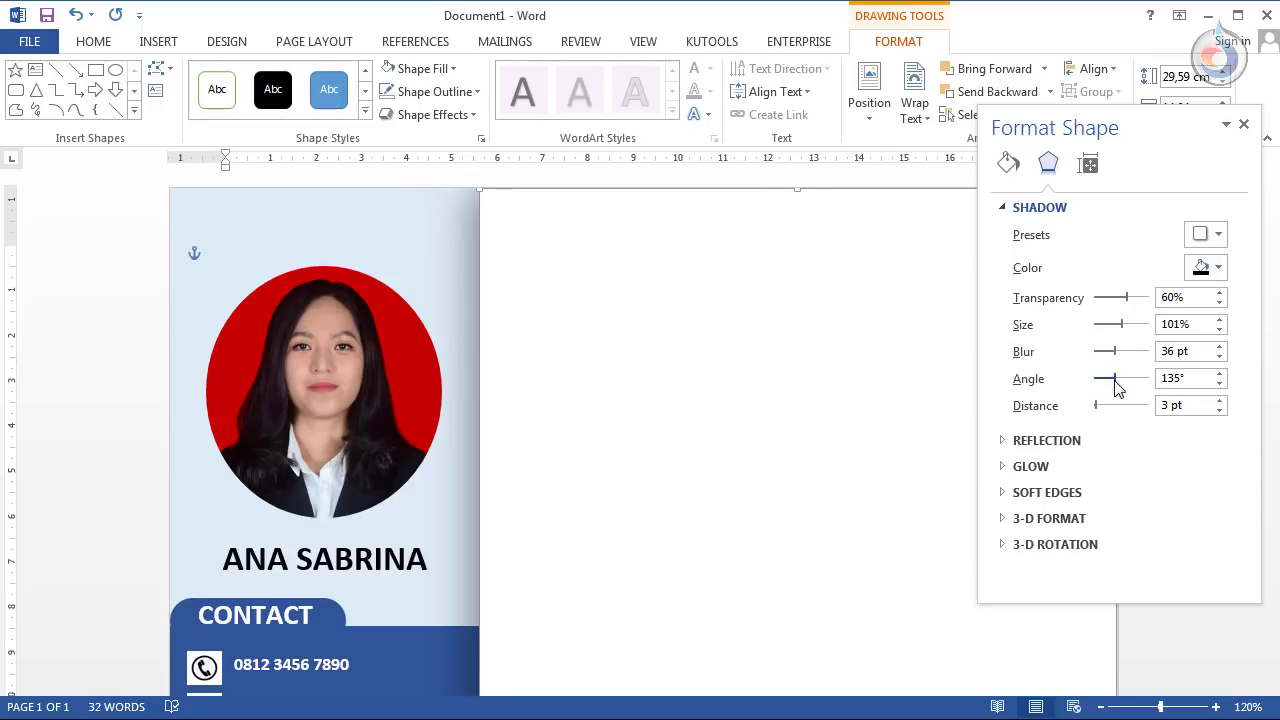
{"action": "left_click_drag", "start_coordinate": [1117, 388], "coordinate": [1097, 393]}
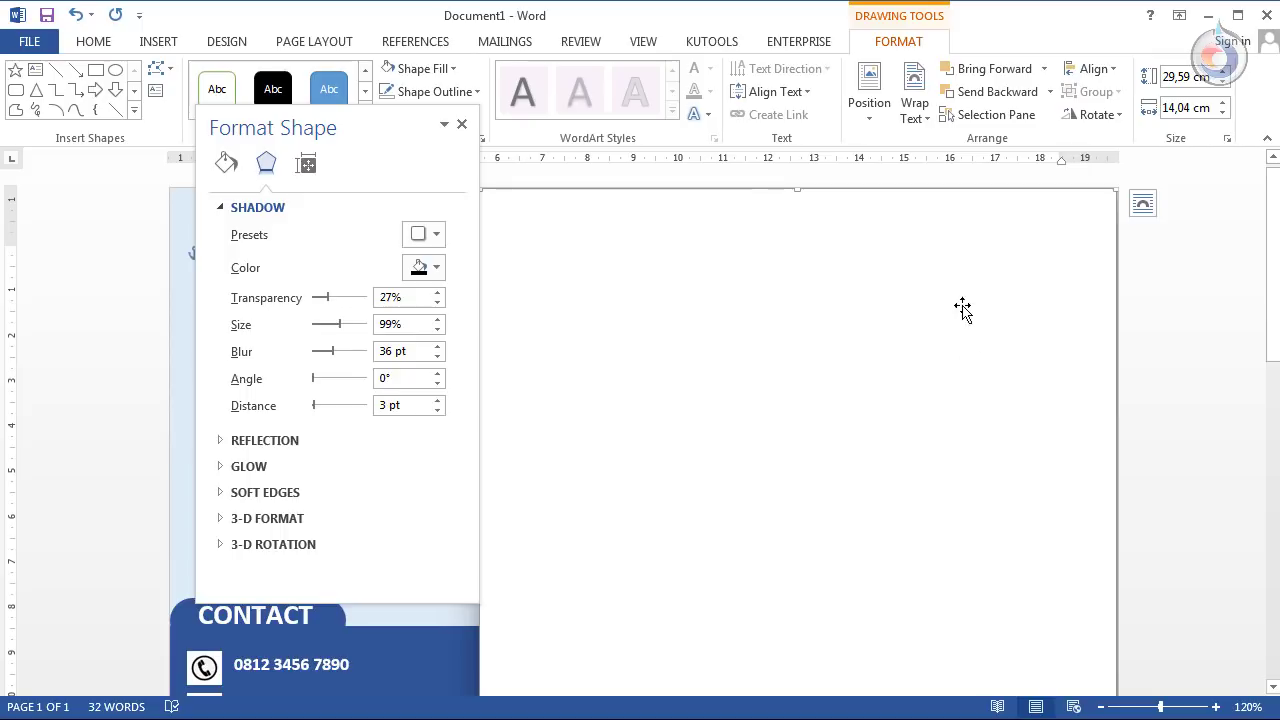
{"action": "left_click", "coordinate": [461, 124]}
{"action": "left_click", "coordinate": [310, 338]}
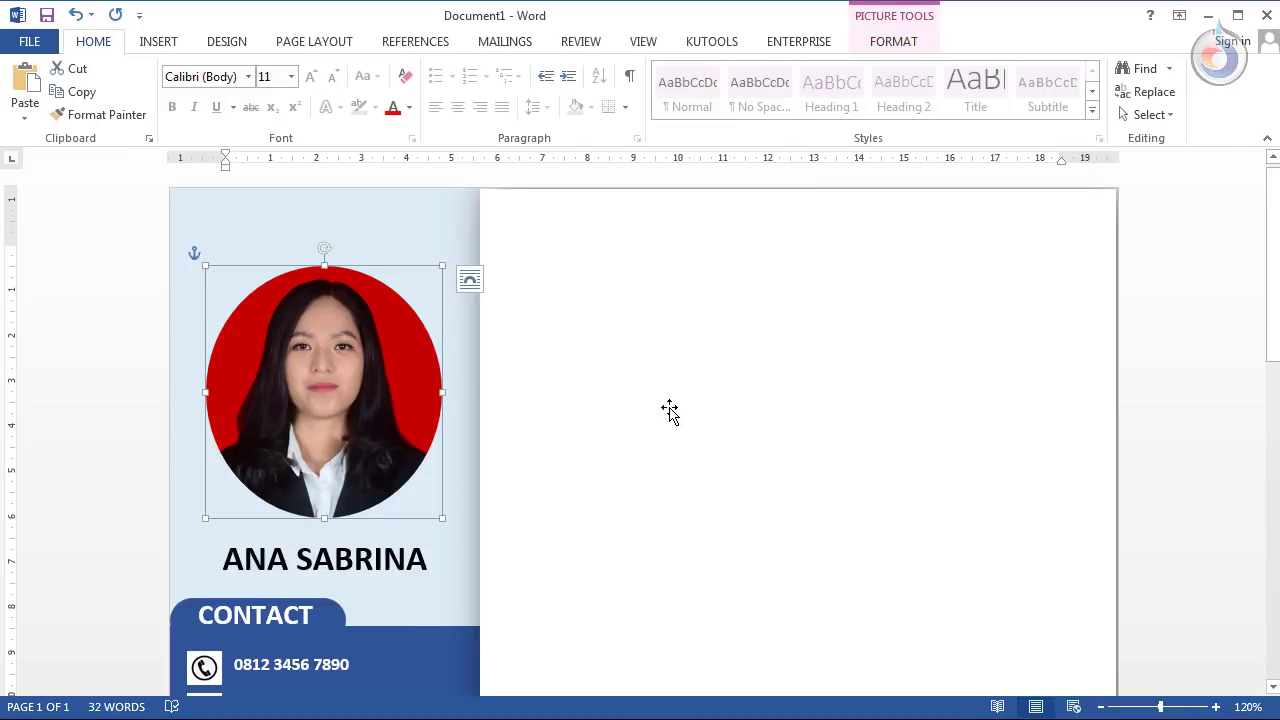
Step: Draw a rectangle bar across the white area beside the sidebar, near its top
{"action": "scroll", "coordinate": [669, 410], "scroll_direction": "down", "scroll_amount": 8, "text": "ctrl"}
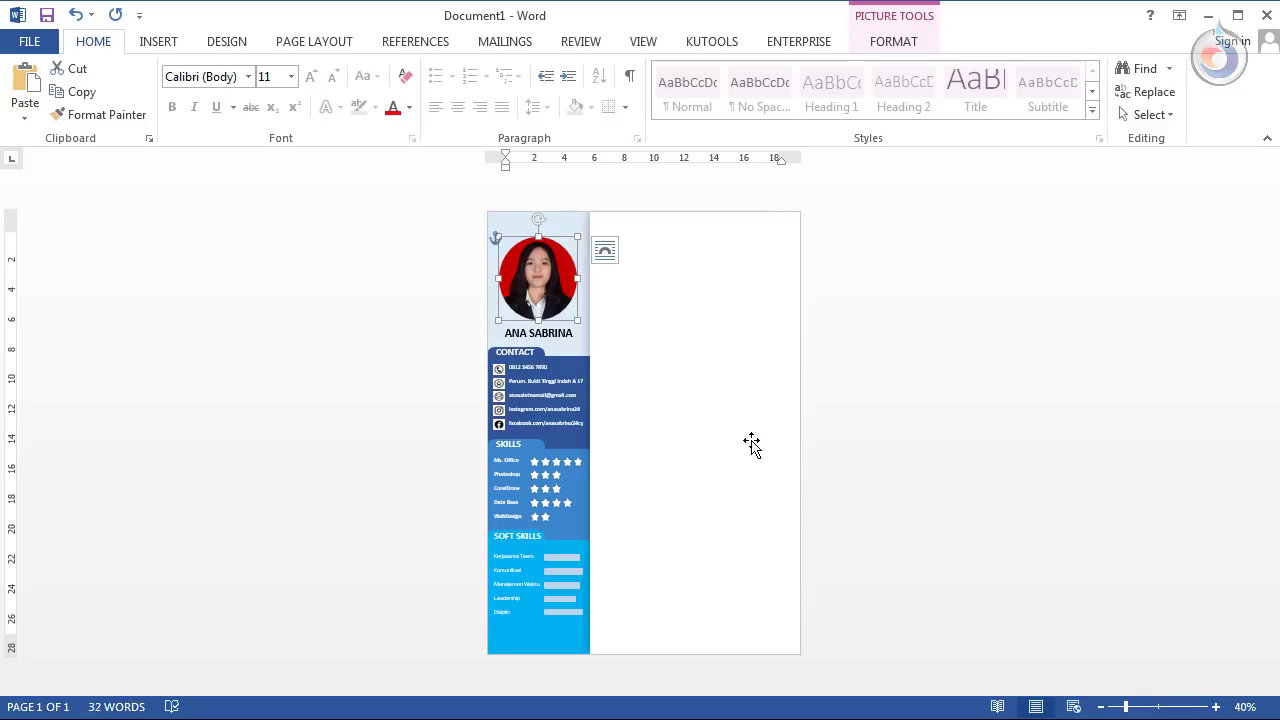
{"action": "left_click", "coordinate": [809, 431]}
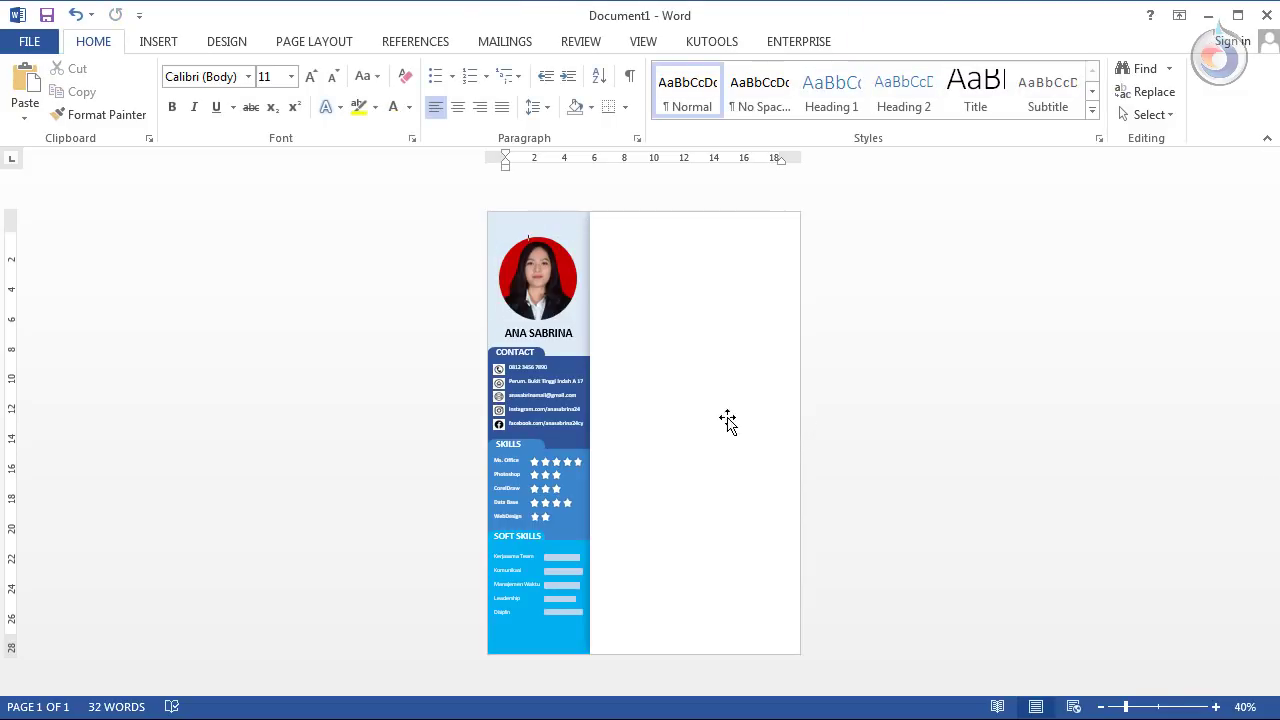
{"action": "scroll", "coordinate": [728, 421], "scroll_direction": "up", "scroll_amount": 4, "text": "ctrl"}
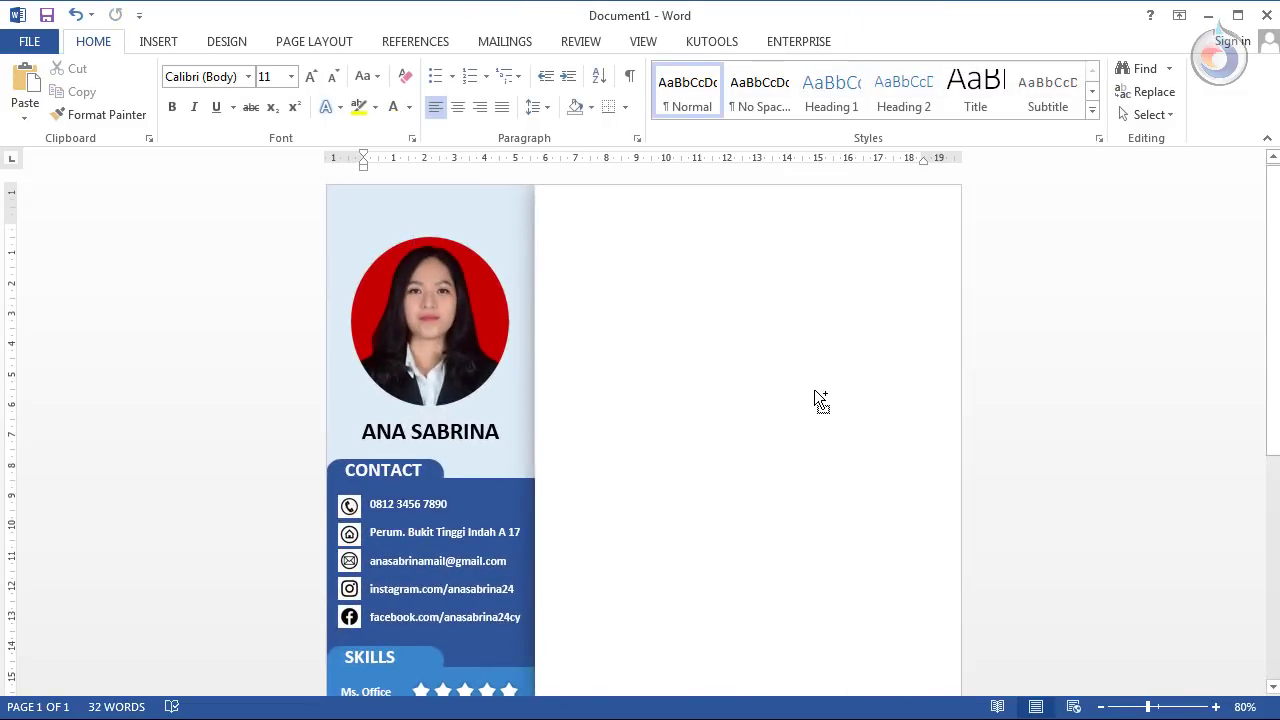
{"action": "scroll", "coordinate": [816, 388], "scroll_direction": "up", "scroll_amount": 4, "text": "ctrl"}
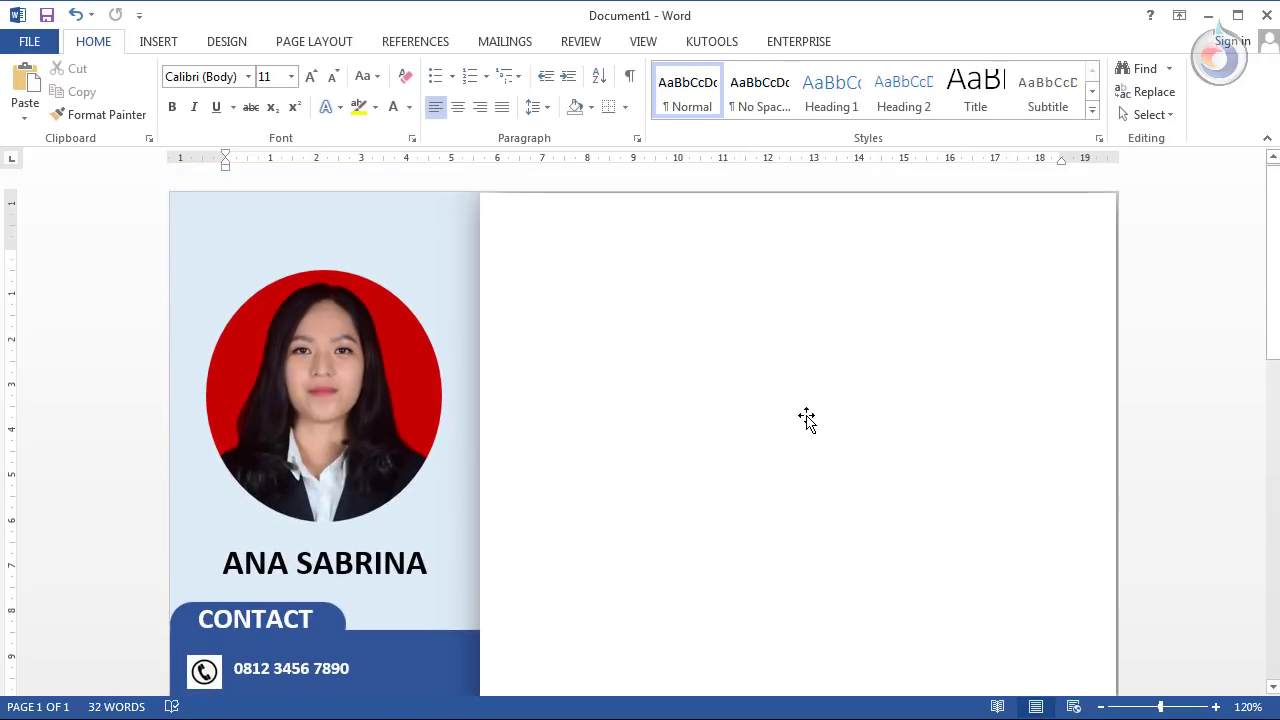
{"action": "left_click", "coordinate": [159, 42]}
{"action": "left_click", "coordinate": [275, 90]}
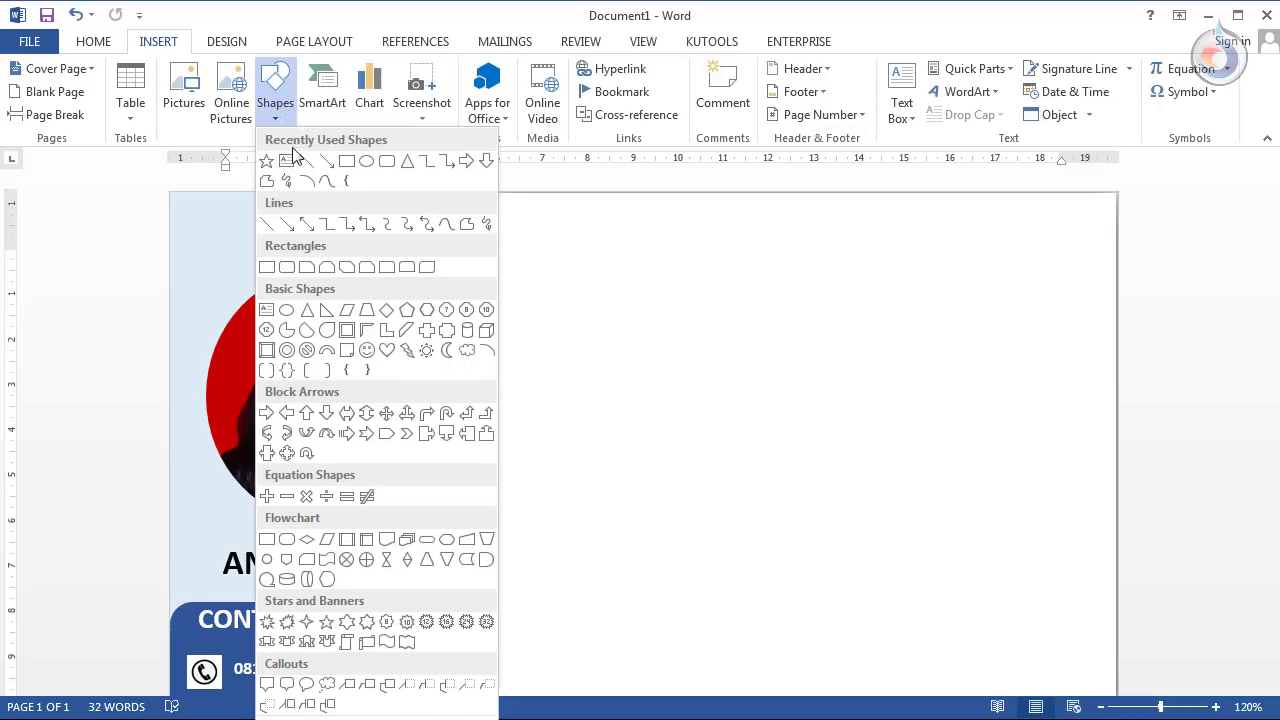
{"action": "left_click", "coordinate": [347, 165]}
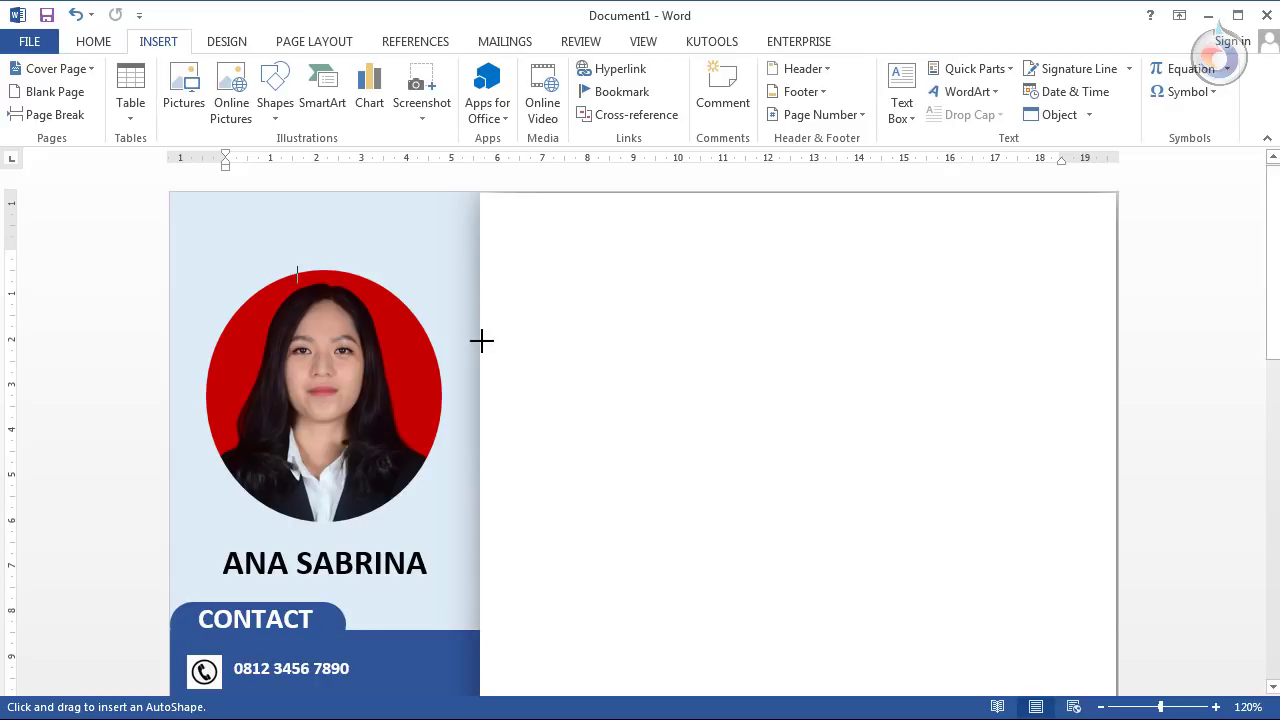
{"action": "left_click_drag", "start_coordinate": [478, 348], "coordinate": [1116, 409]}
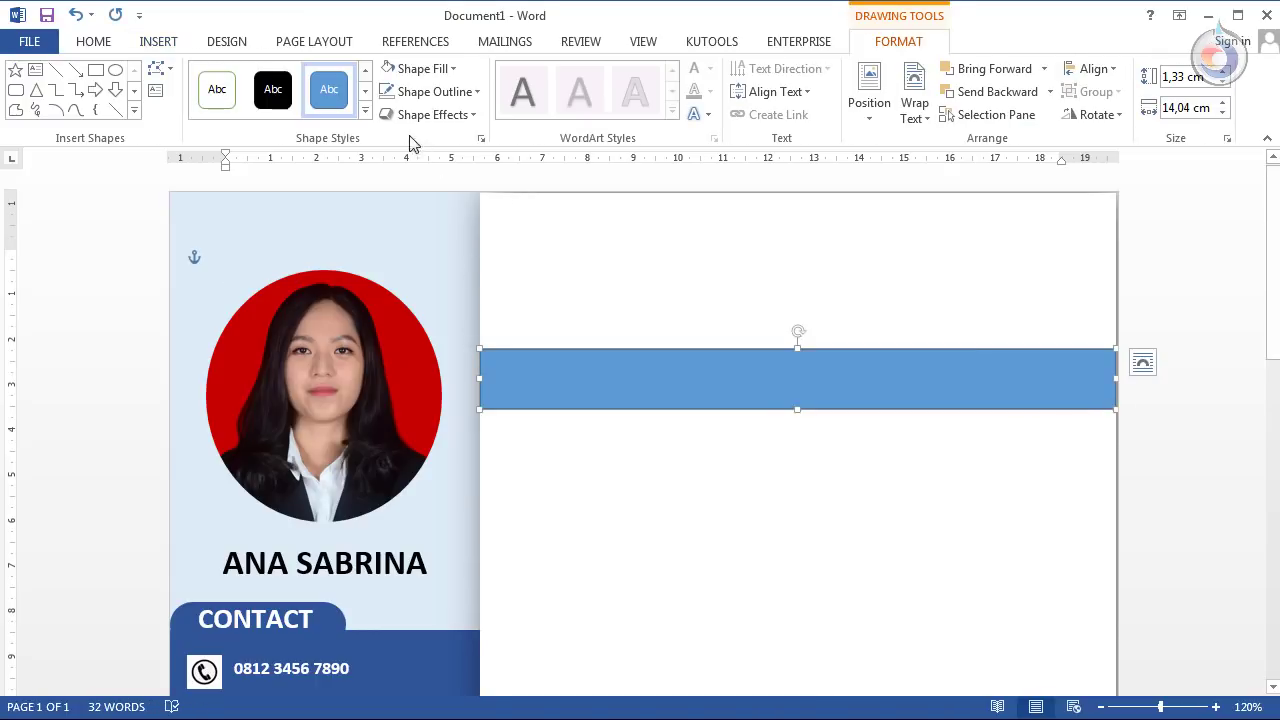
{"action": "left_click", "coordinate": [476, 98]}
Step: Remove the bar's outline and fill it White, Background 1, Darker 15%
{"action": "left_click", "coordinate": [445, 305]}
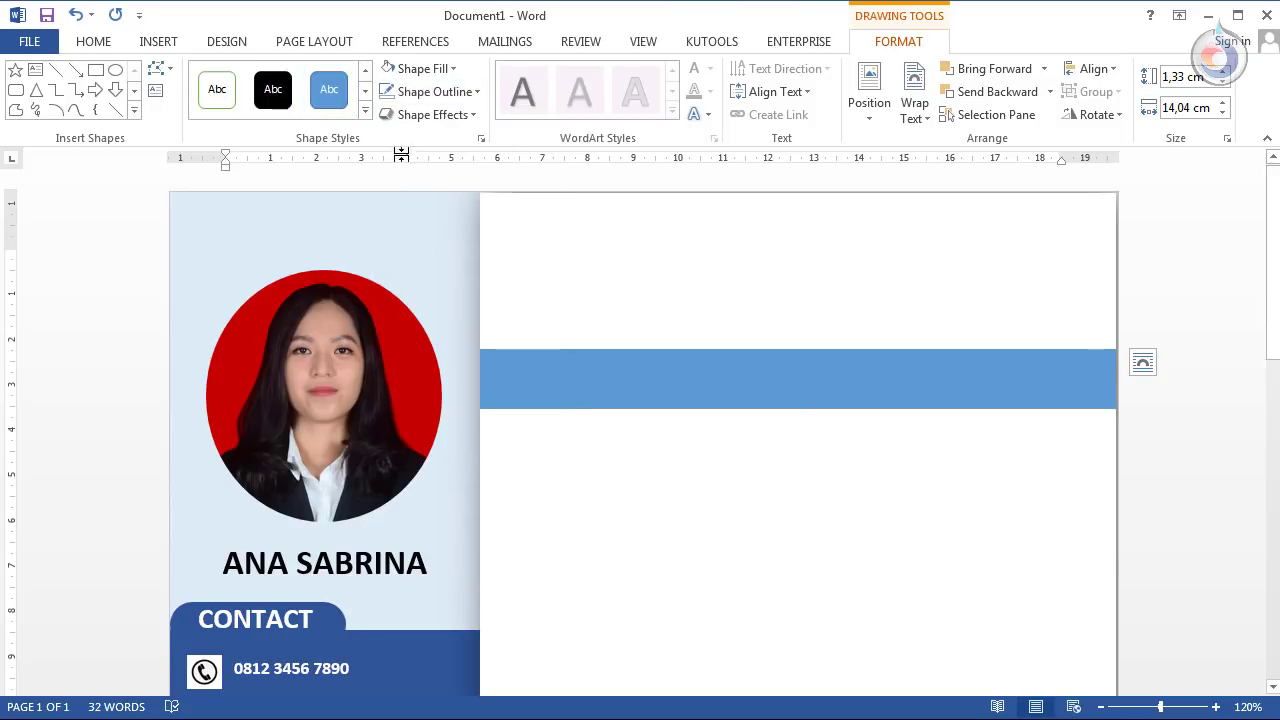
{"action": "left_click", "coordinate": [424, 70]}
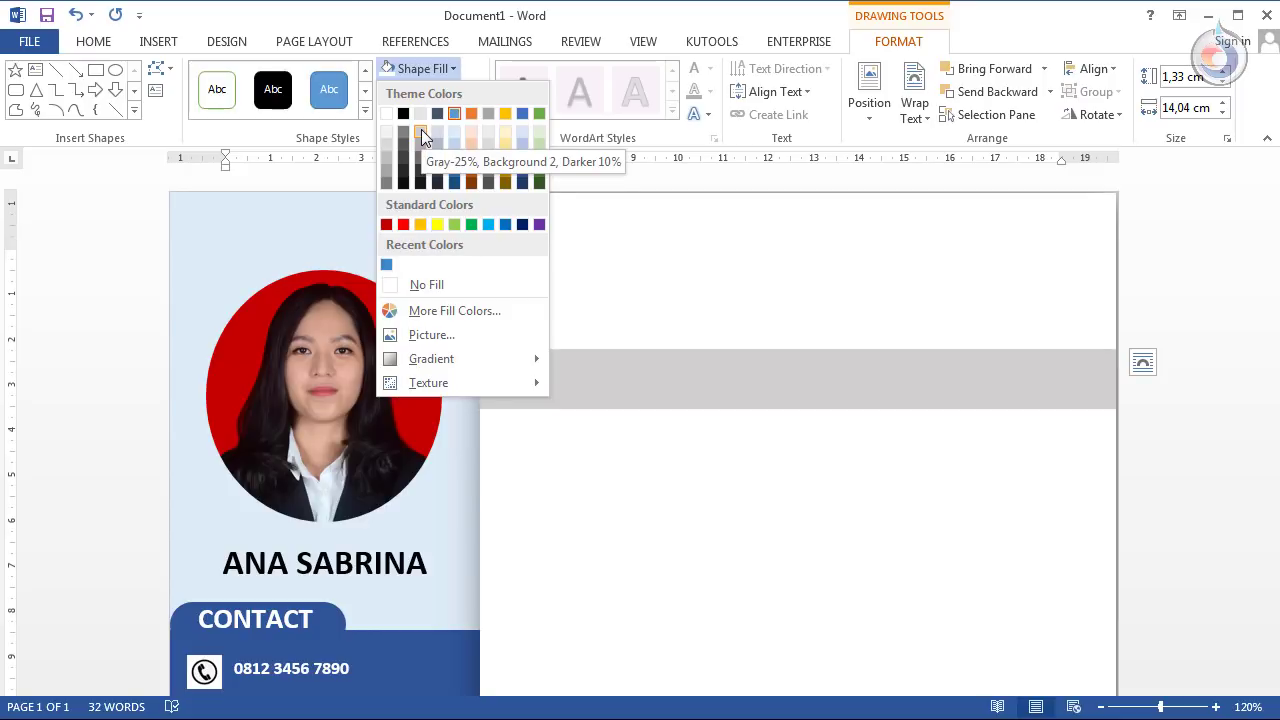
{"action": "left_click", "coordinate": [421, 131]}
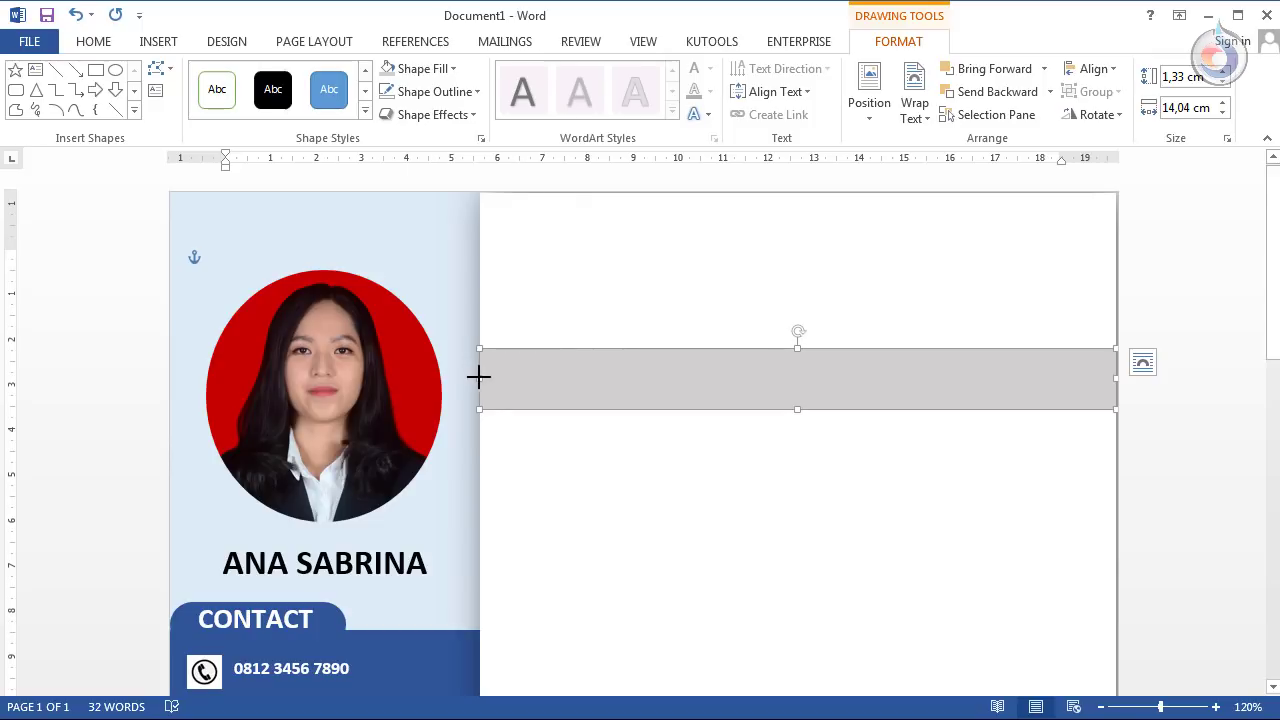
Step: Extend the gray bar left into the sidebar edge and right to the page edge
{"action": "left_click_drag", "start_coordinate": [479, 377], "coordinate": [457, 378]}
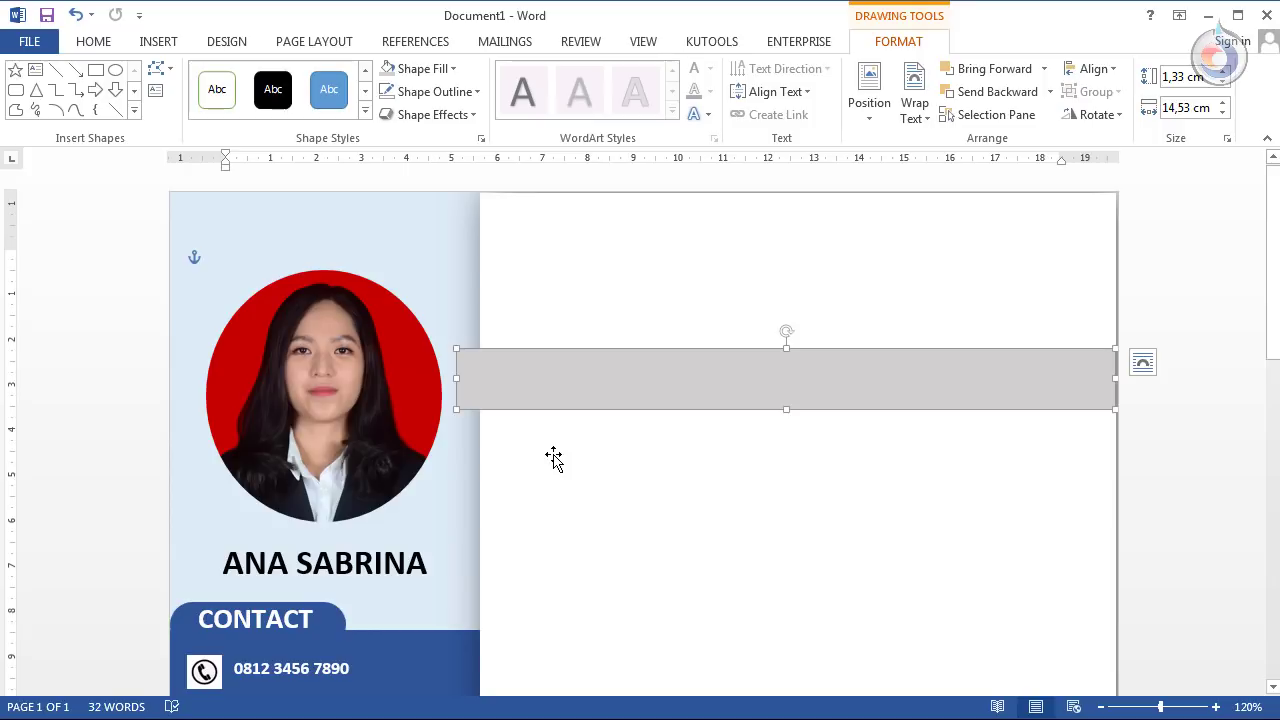
{"action": "left_click", "coordinate": [607, 508]}
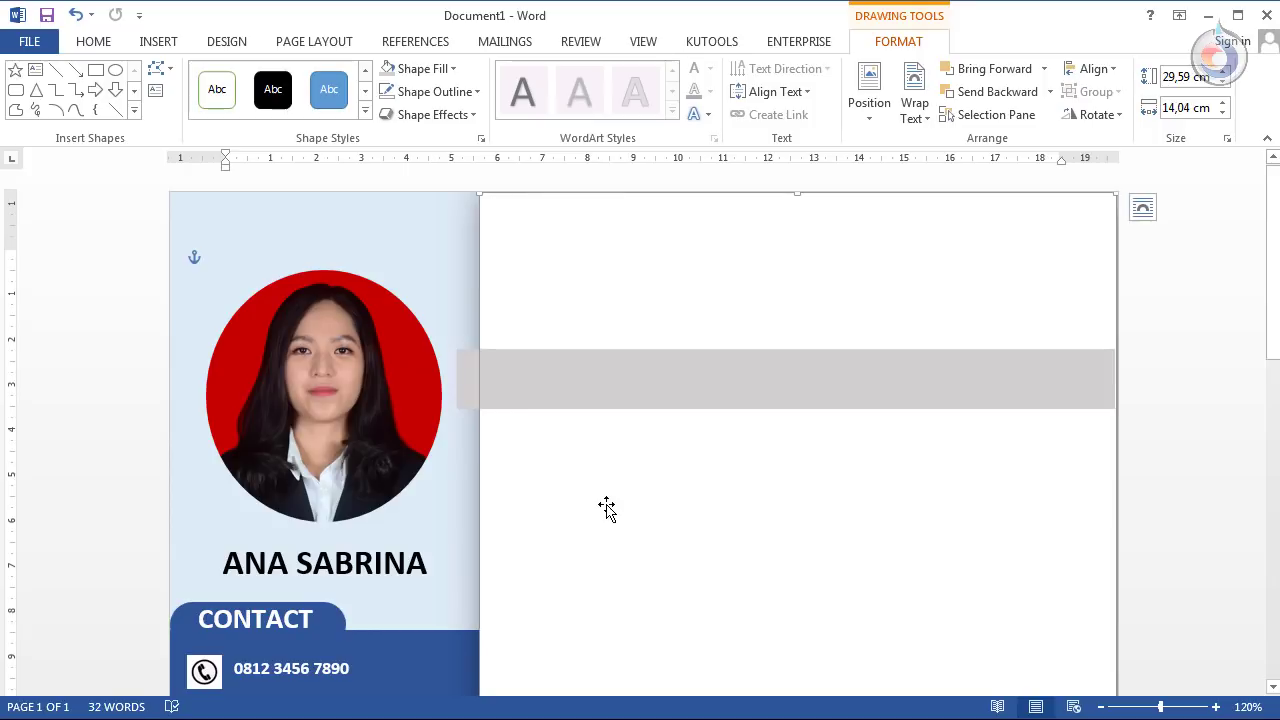
{"action": "left_click", "coordinate": [565, 376]}
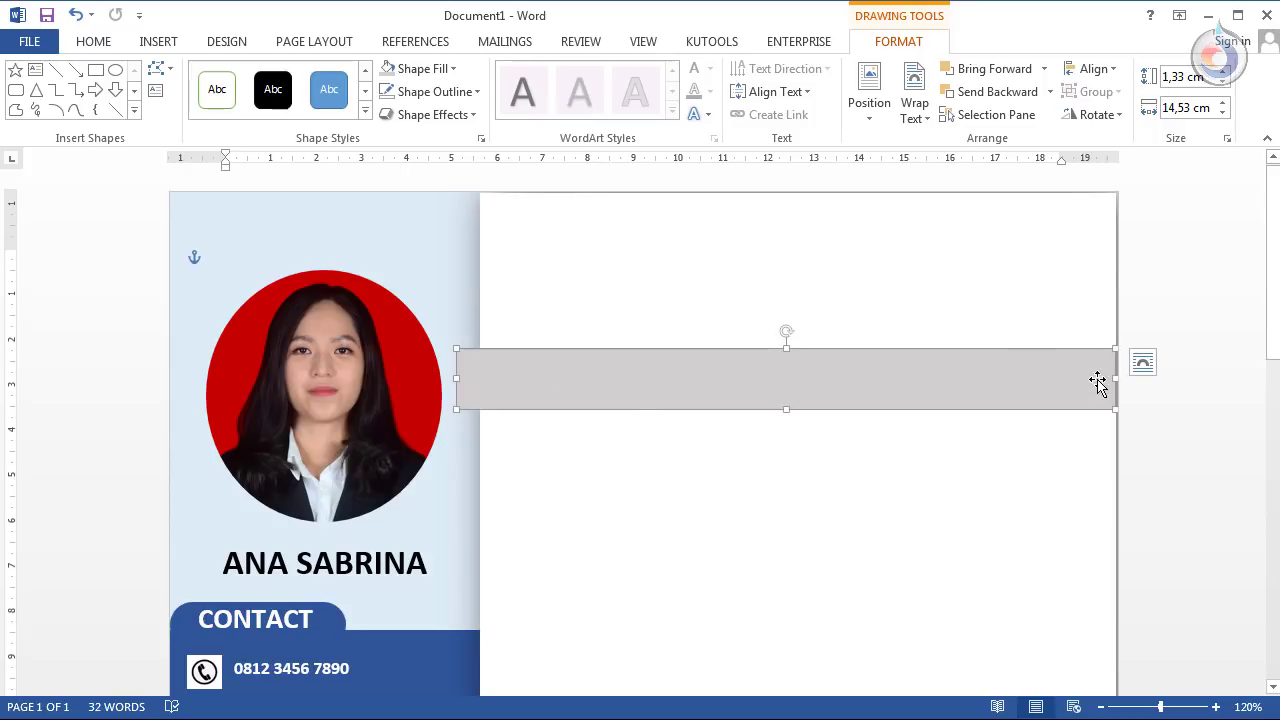
{"action": "left_click_drag", "start_coordinate": [1116, 380], "coordinate": [1124, 380]}
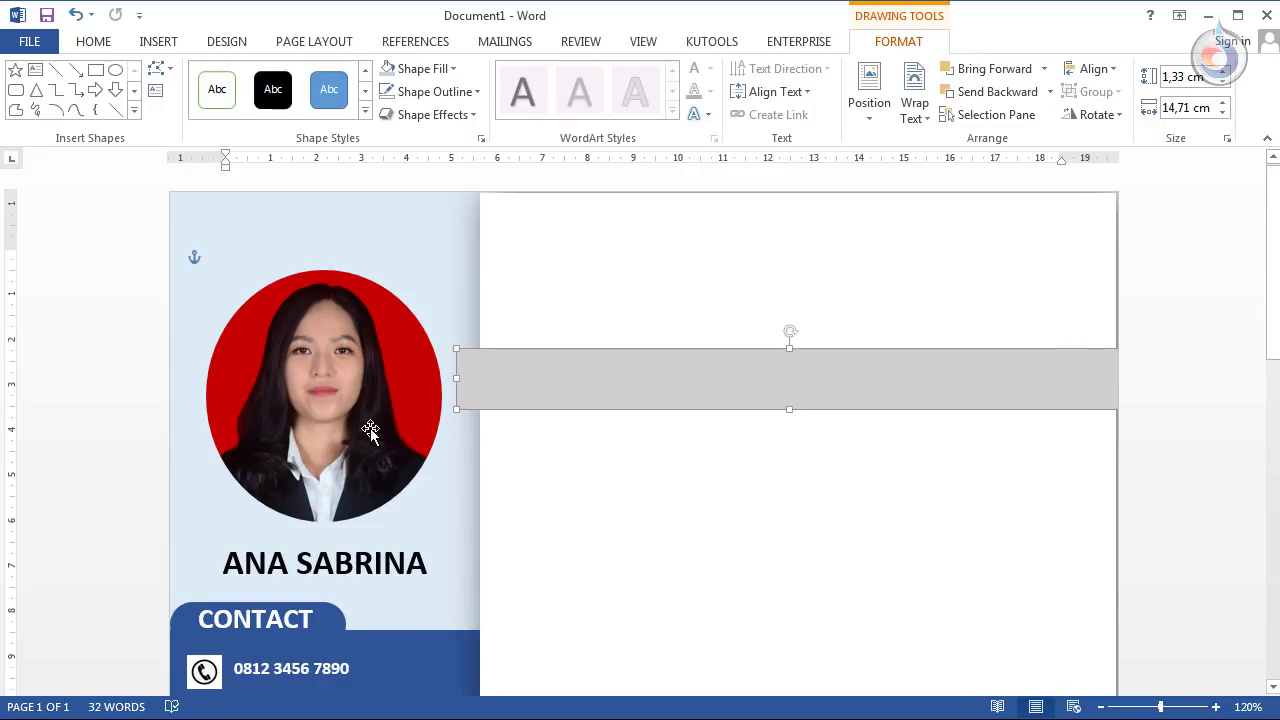
{"action": "left_click", "coordinate": [485, 397]}
{"action": "left_click", "coordinate": [485, 397]}
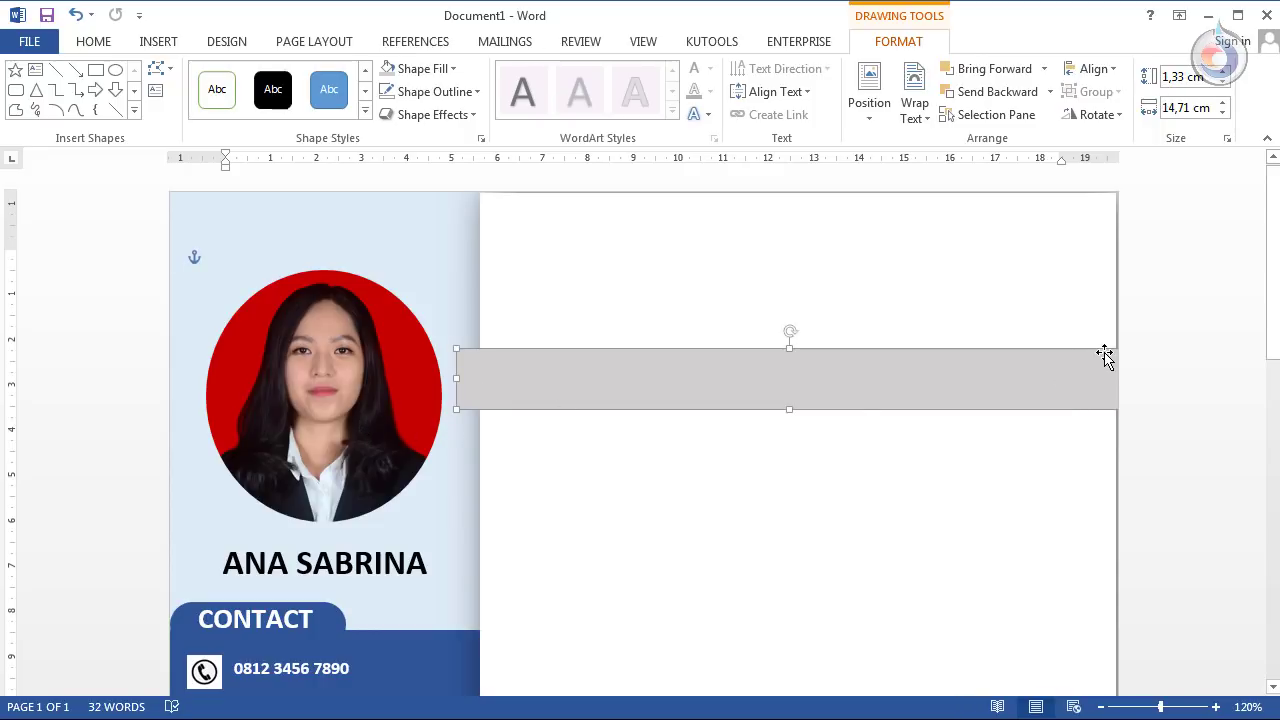
{"action": "scroll", "coordinate": [796, 455], "scroll_direction": "up", "scroll_amount": 4}
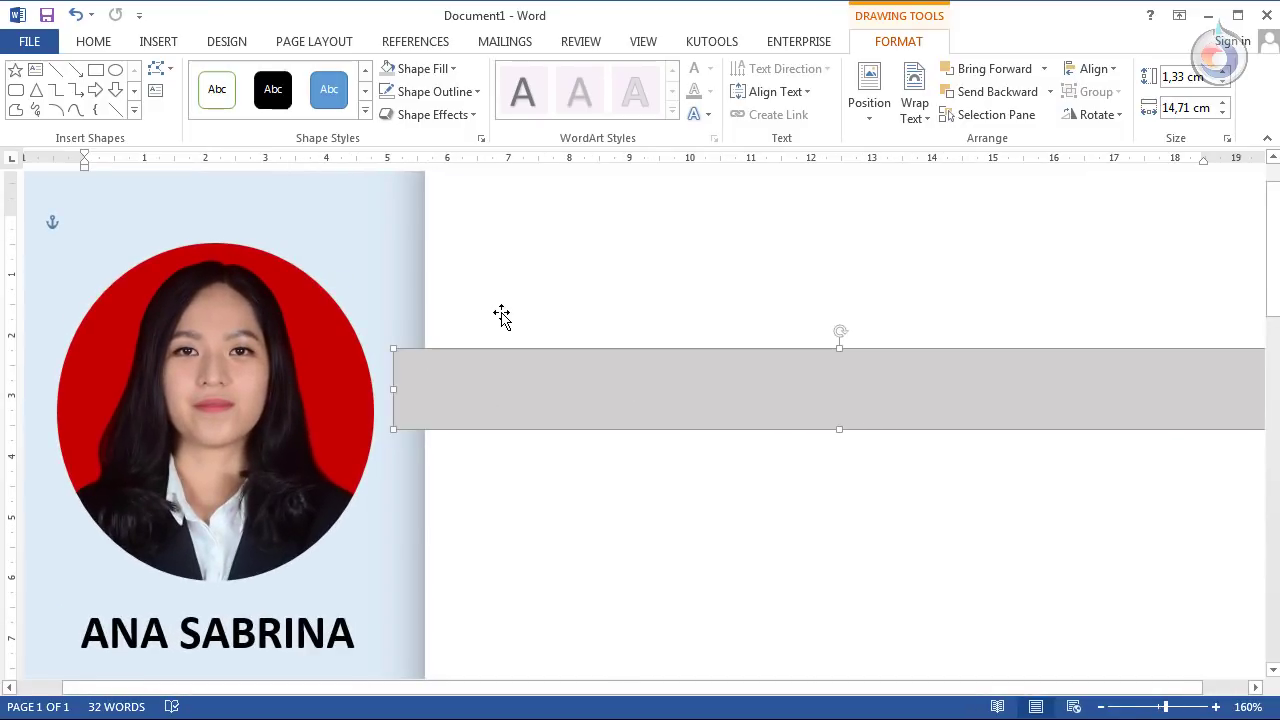
{"action": "left_click", "coordinate": [155, 42]}
Step: Draw a Right Triangle shape below the gray bar's left end
{"action": "left_click", "coordinate": [275, 95]}
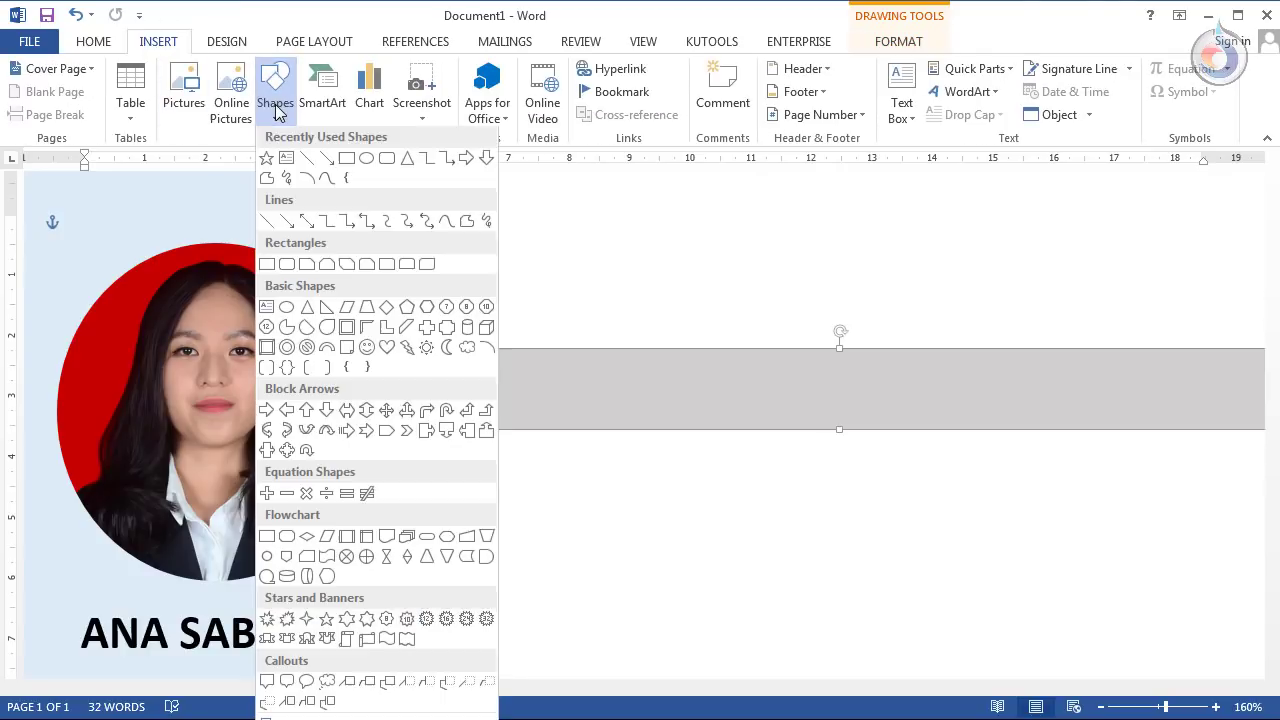
{"action": "left_click", "coordinate": [325, 310]}
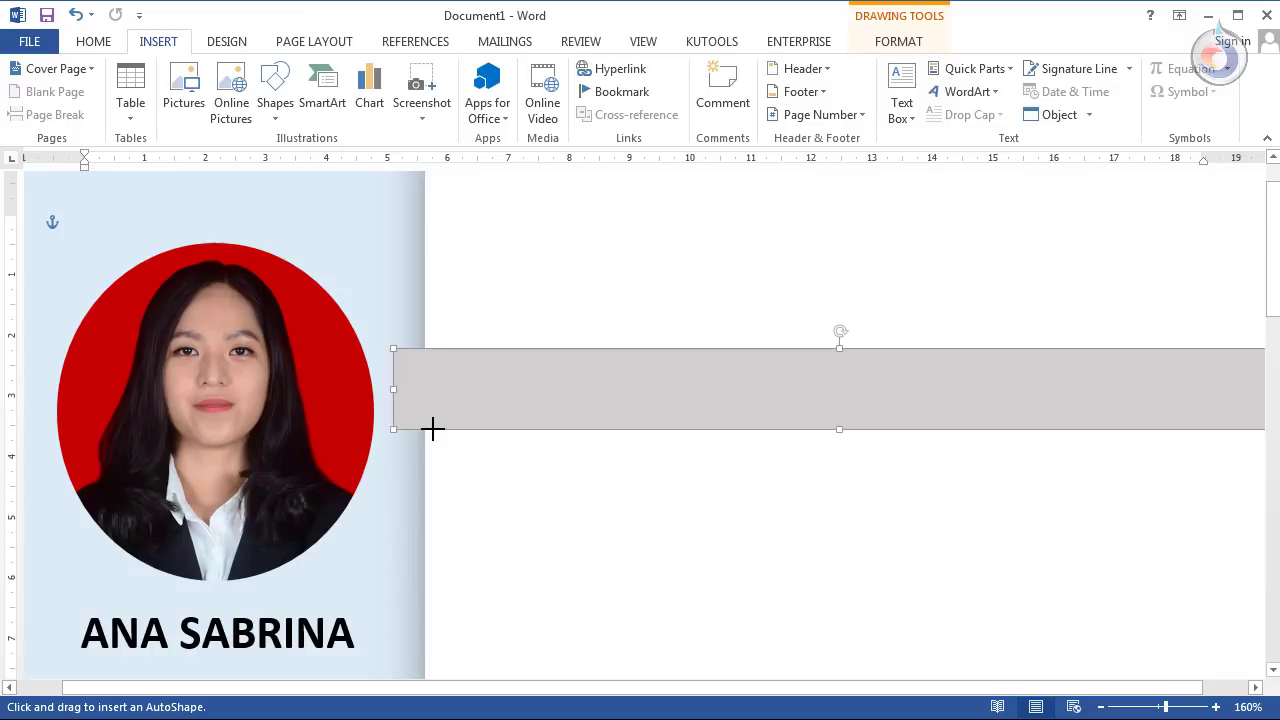
{"action": "mouse_move", "coordinate": [432, 429]}
{"action": "left_mouse_down"}
{"action": "mouse_move", "coordinate": [477, 483]}
{"action": "mouse_move", "coordinate": [493, 376]}
{"action": "left_mouse_up"}
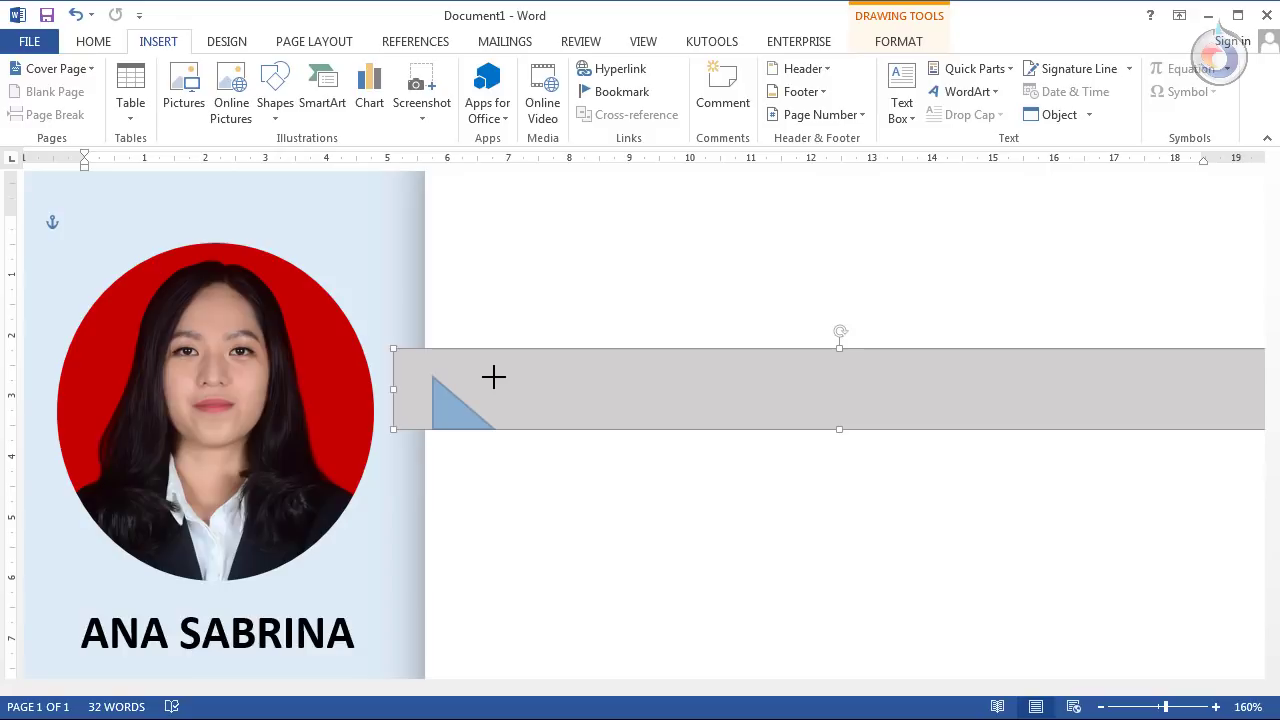
Step: Resize the triangle to about 0.51 × 0.53 cm just under the bar's left end
{"action": "mouse_move", "coordinate": [487, 377]}
{"action": "left_mouse_down"}
{"action": "mouse_move", "coordinate": [431, 508]}
{"action": "mouse_move", "coordinate": [510, 487]}
{"action": "mouse_move", "coordinate": [511, 366]}
{"action": "mouse_move", "coordinate": [364, 355]}
{"action": "mouse_move", "coordinate": [337, 446]}
{"action": "mouse_move", "coordinate": [355, 493]}
{"action": "mouse_move", "coordinate": [500, 463]}
{"action": "mouse_move", "coordinate": [448, 445]}
{"action": "mouse_move", "coordinate": [380, 391]}
{"action": "mouse_move", "coordinate": [434, 366]}
{"action": "mouse_move", "coordinate": [505, 401]}
{"action": "mouse_move", "coordinate": [465, 481]}
{"action": "mouse_move", "coordinate": [410, 460]}
{"action": "left_mouse_up"}
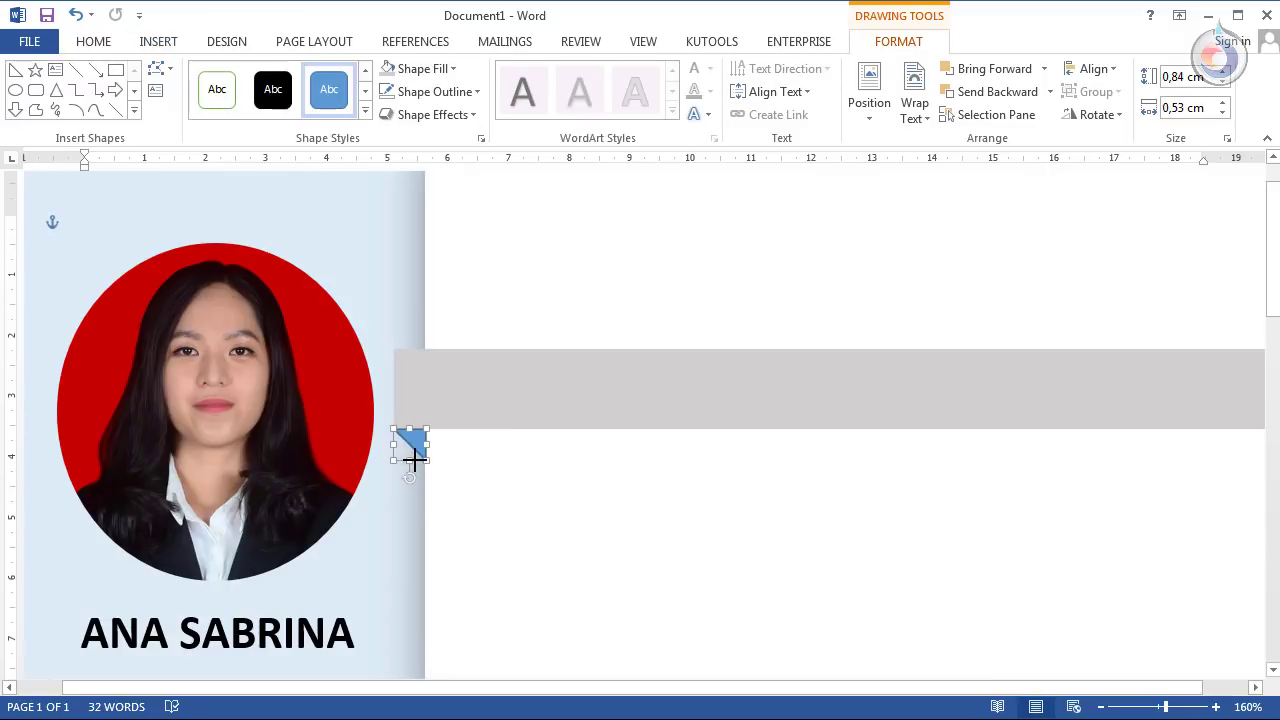
Step: Give the triangle no outline and a Blue-Gray, Text 2, Lighter 40% fill
{"action": "left_click", "coordinate": [415, 91]}
{"action": "left_click", "coordinate": [439, 306]}
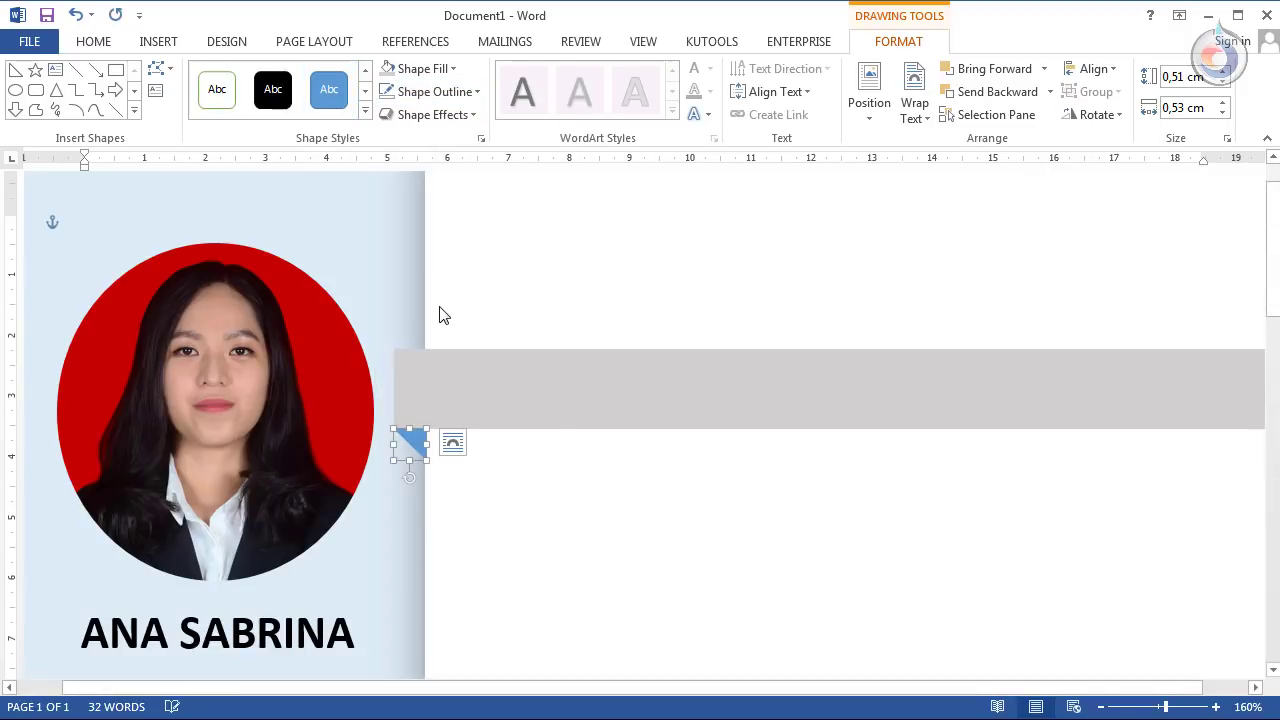
{"action": "left_click", "coordinate": [450, 69]}
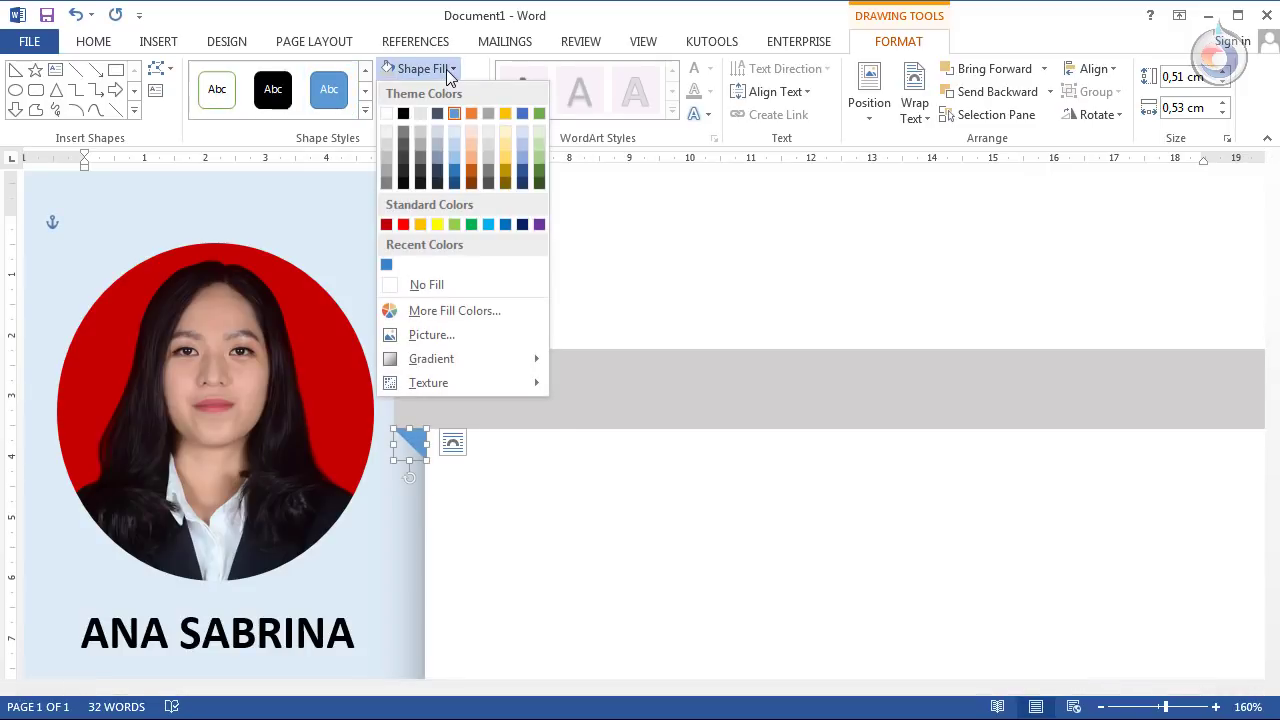
{"action": "left_click", "coordinate": [422, 158]}
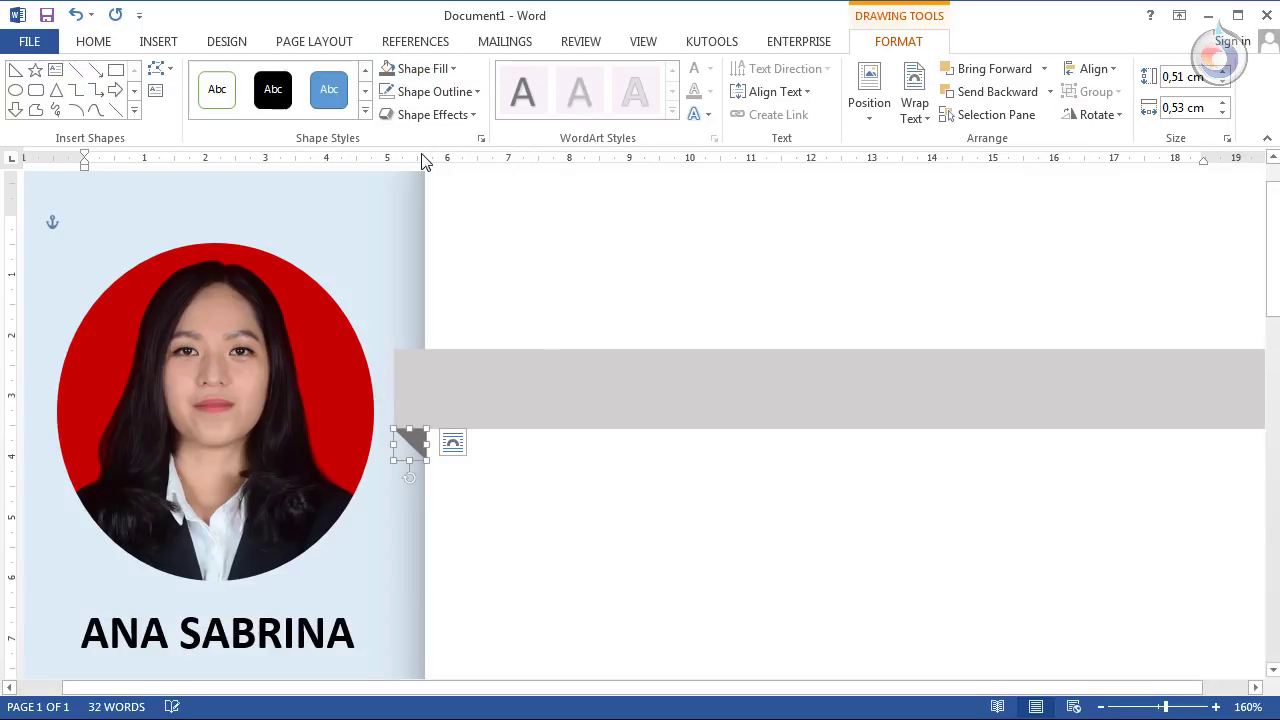
{"action": "left_click", "coordinate": [448, 120]}
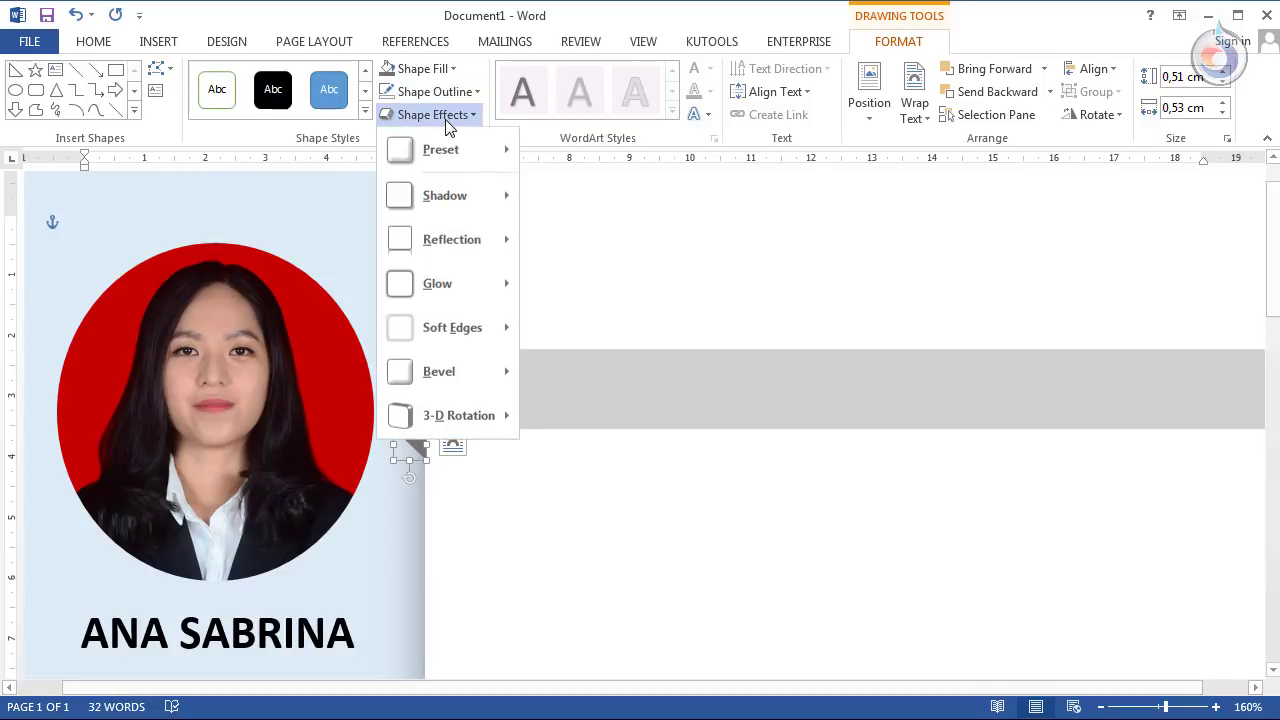
{"action": "left_click", "coordinate": [448, 118]}
{"action": "left_click", "coordinate": [438, 72]}
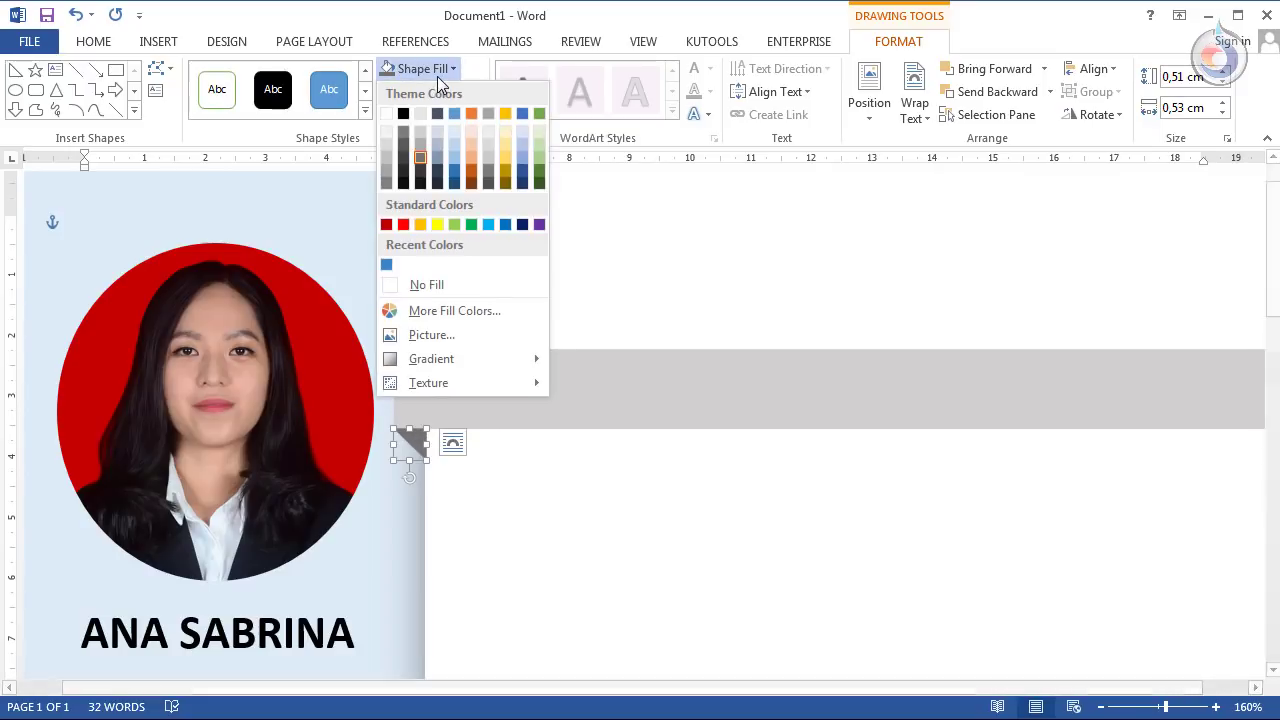
{"action": "left_click", "coordinate": [440, 166]}
Step: Select the gray header bar on its own
{"action": "left_click", "coordinate": [574, 481]}
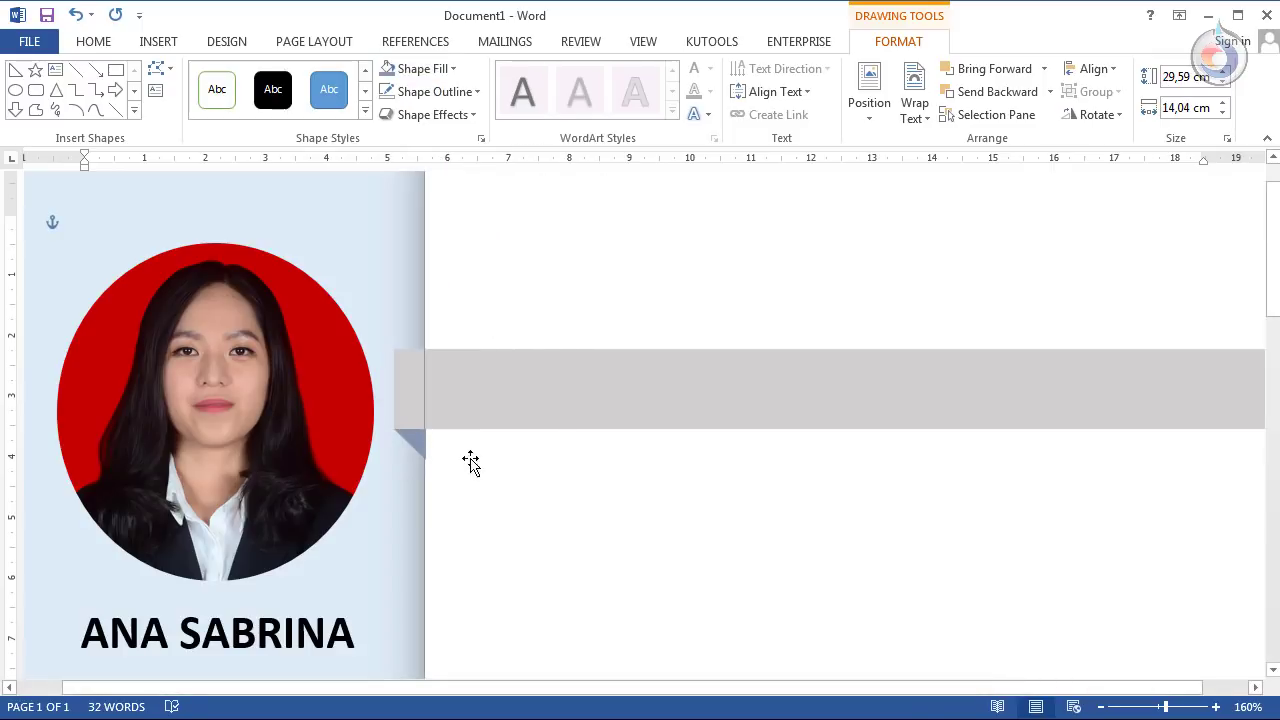
{"action": "left_click", "coordinate": [415, 443]}
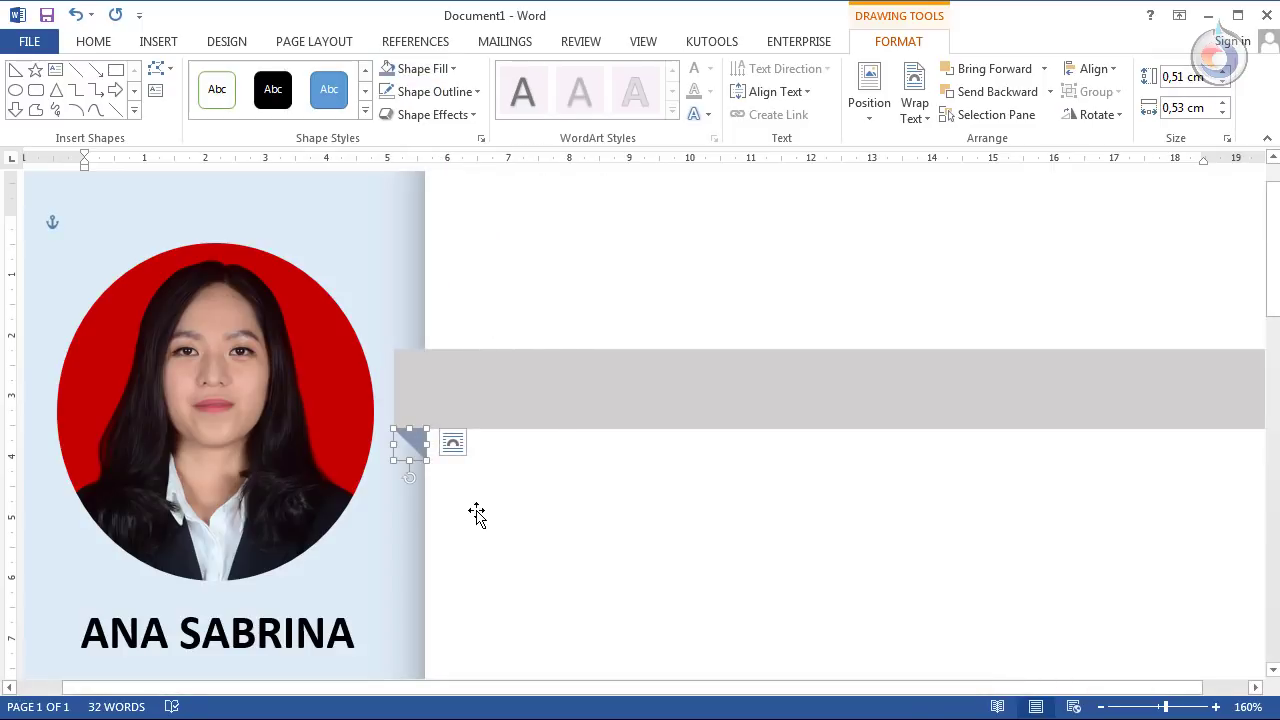
{"action": "left_click", "coordinate": [506, 360], "text": "shift"}
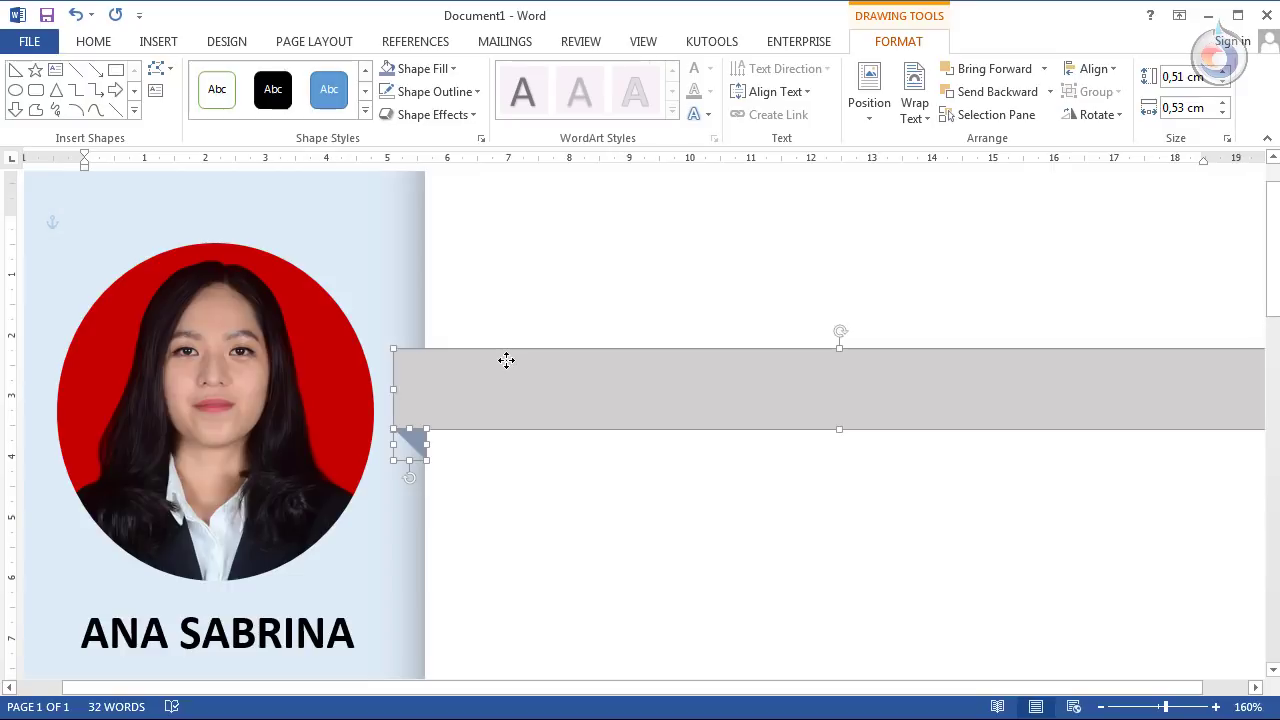
{"action": "left_click", "coordinate": [645, 502]}
{"action": "left_click", "coordinate": [563, 394]}
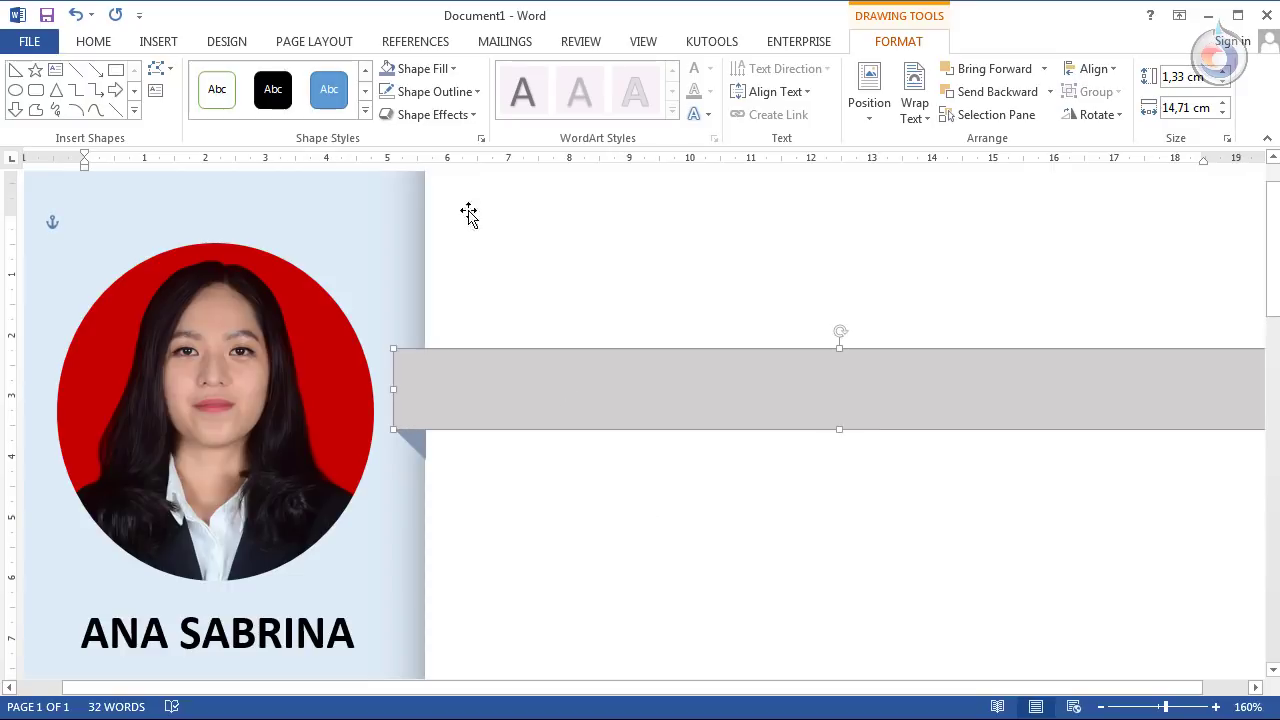
Step: Fill the header bar a pale blue-gray
{"action": "left_click", "coordinate": [452, 70]}
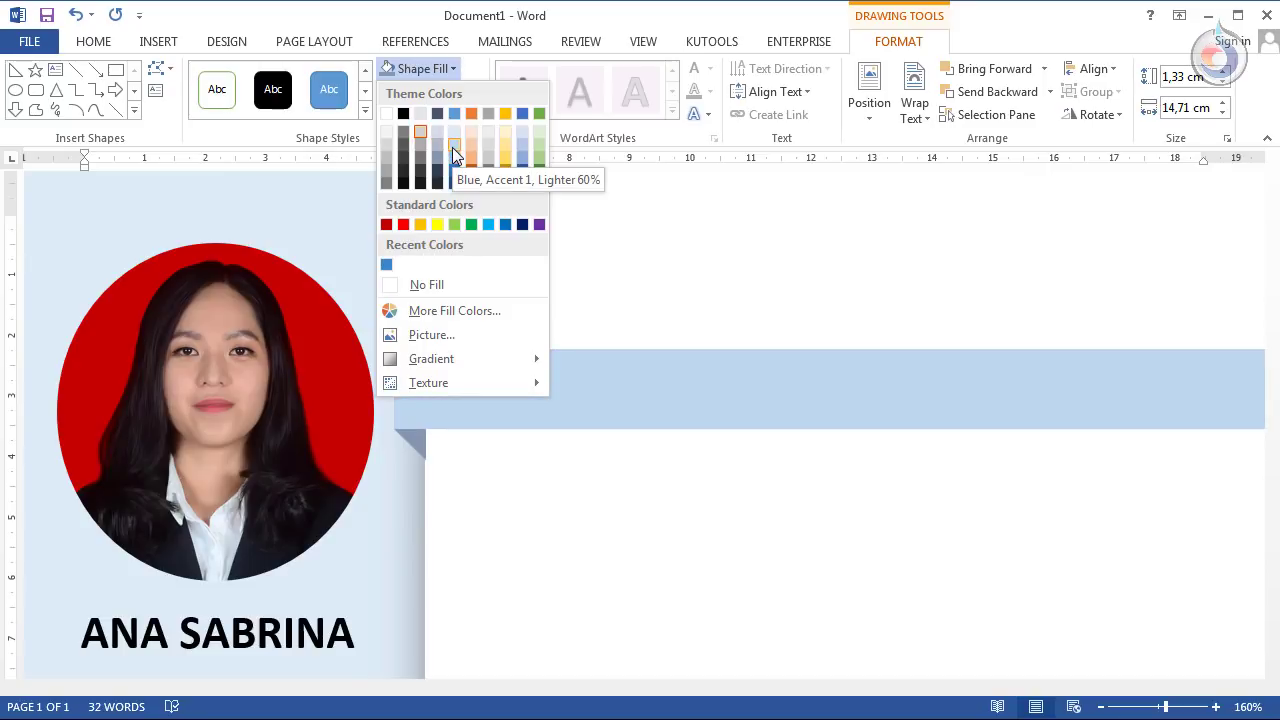
{"action": "left_click", "coordinate": [440, 149]}
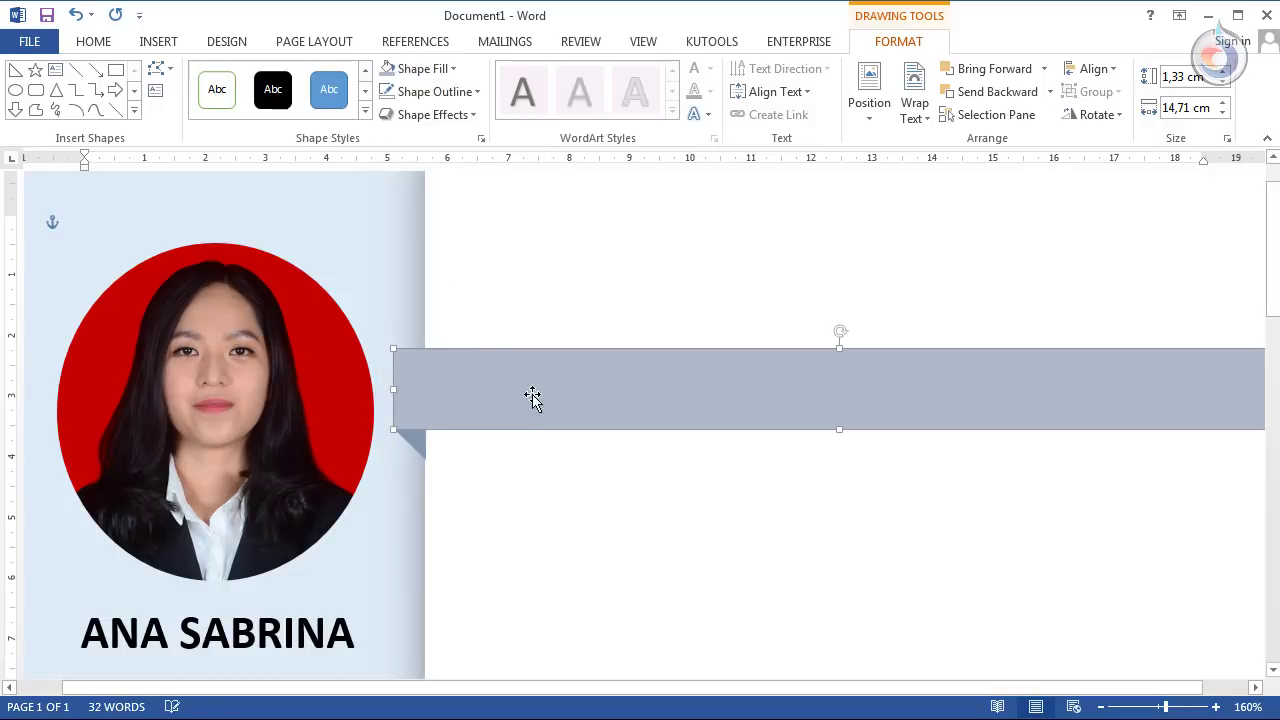
{"action": "left_click", "coordinate": [420, 456]}
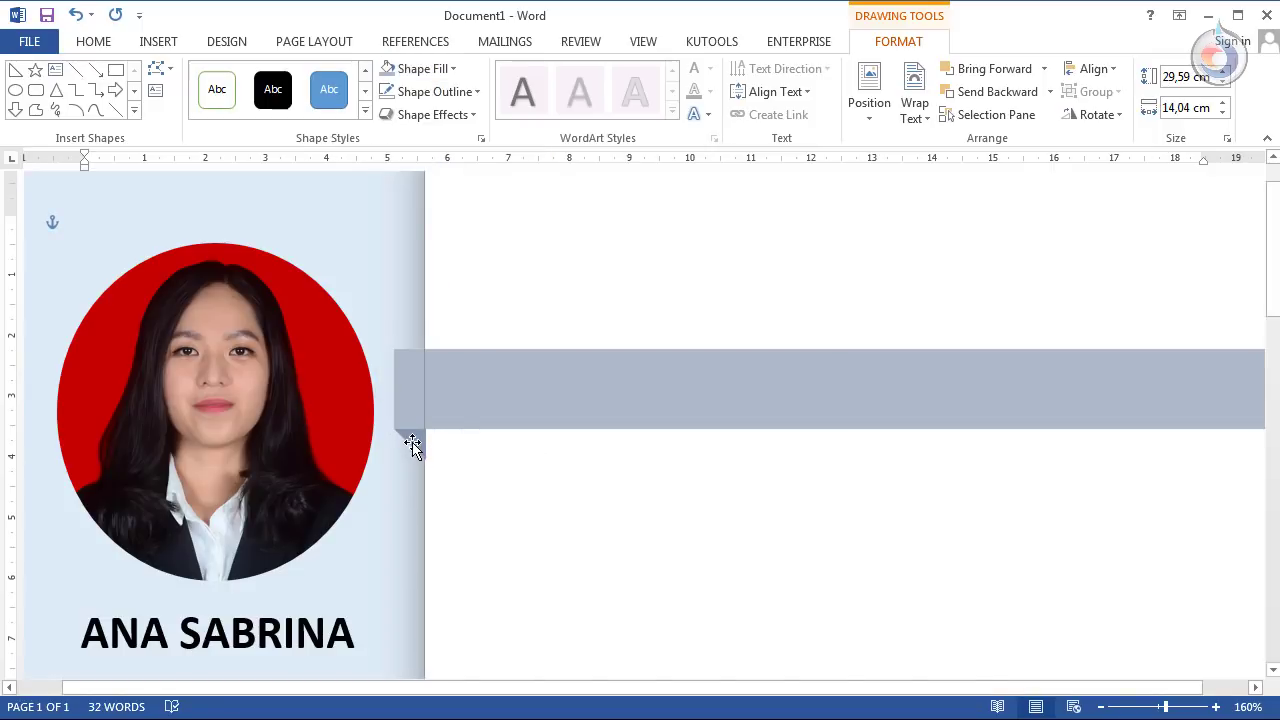
Step: Group the corner triangle and bar into one 1.83 × 14.71 cm ribbon object
{"action": "left_click", "coordinate": [415, 440]}
{"action": "left_click", "coordinate": [418, 357], "text": "shift"}
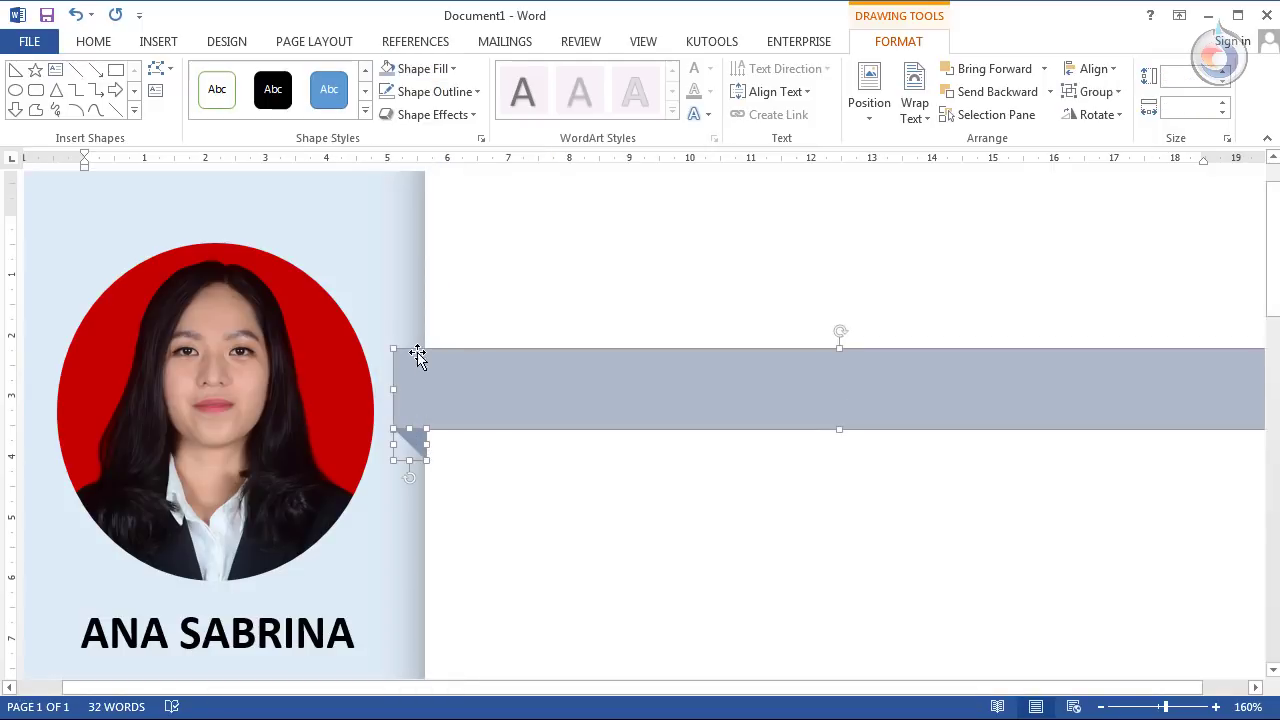
{"action": "right_click", "coordinate": [418, 356]}
{"action": "mouse_move", "coordinate": [495, 468]}
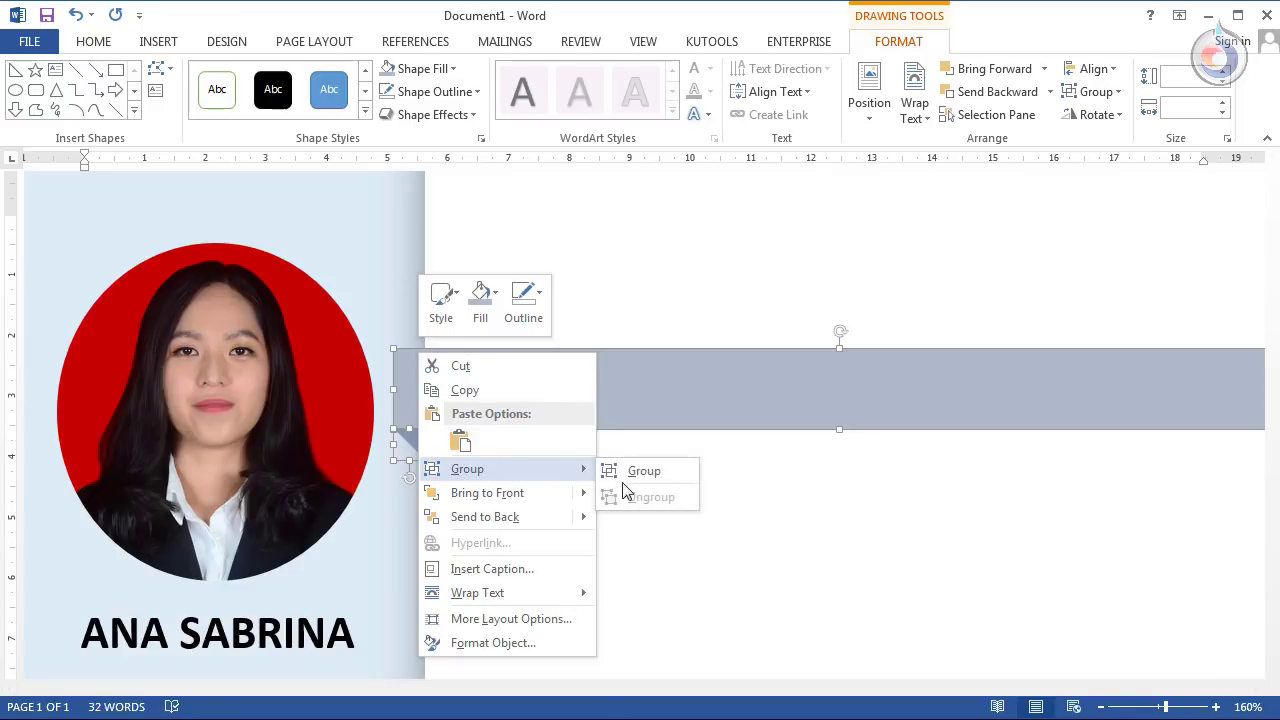
{"action": "left_click", "coordinate": [632, 470]}
{"action": "scroll", "coordinate": [650, 472], "scroll_direction": "down", "scroll_amount": 3}
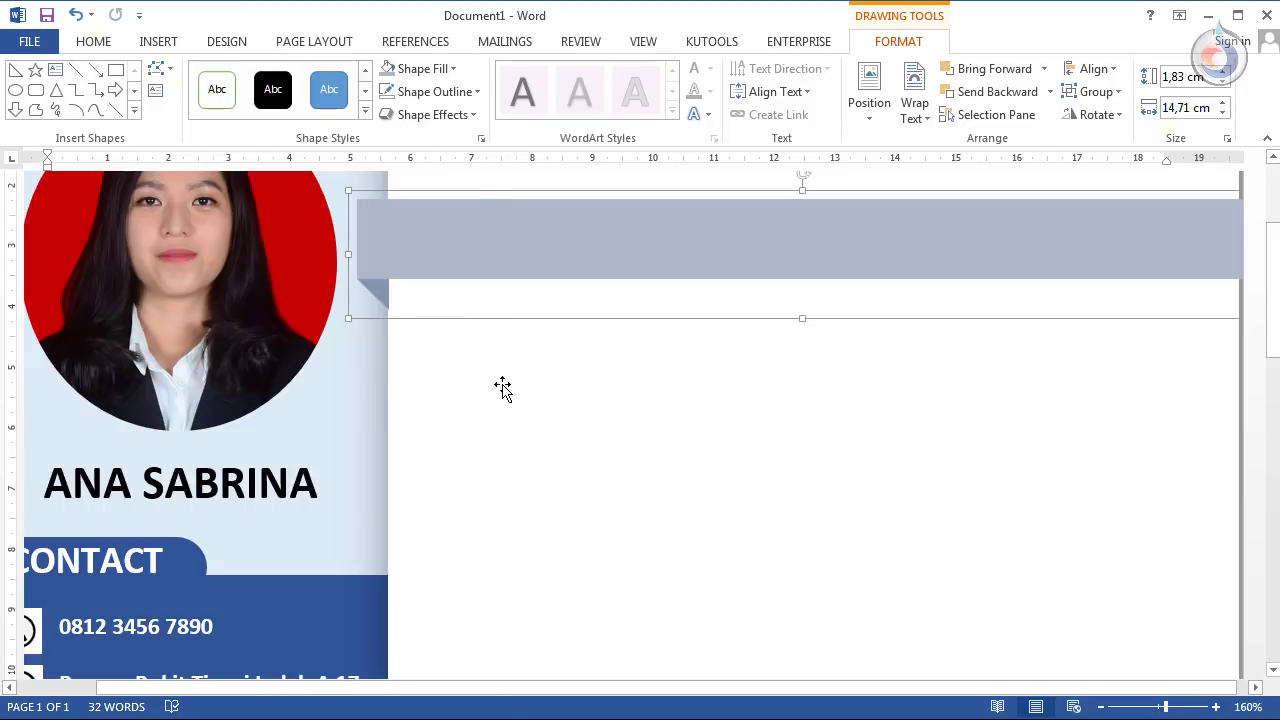
Step: Draw a thin rectangle under the banner, from its left edge to the page edge
{"action": "left_click", "coordinate": [158, 41]}
{"action": "left_click", "coordinate": [275, 90]}
{"action": "left_click", "coordinate": [357, 166]}
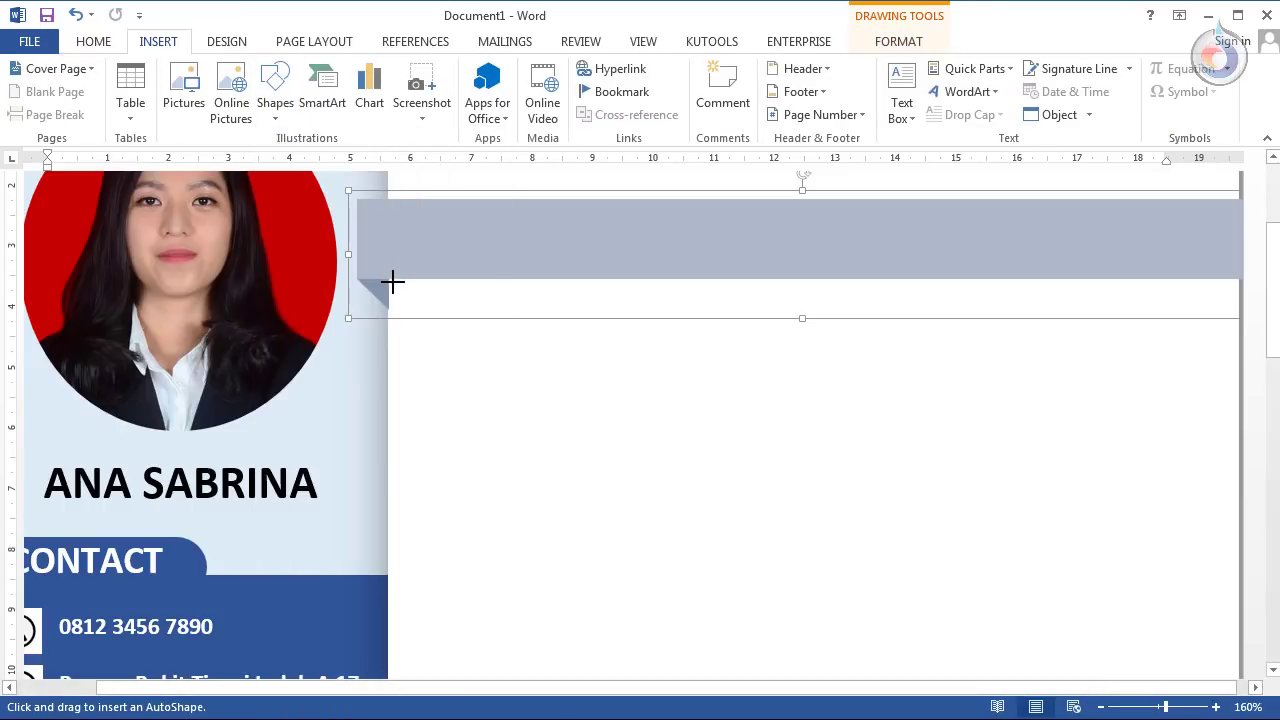
{"action": "left_click_drag", "start_coordinate": [388, 279], "coordinate": [1234, 297]}
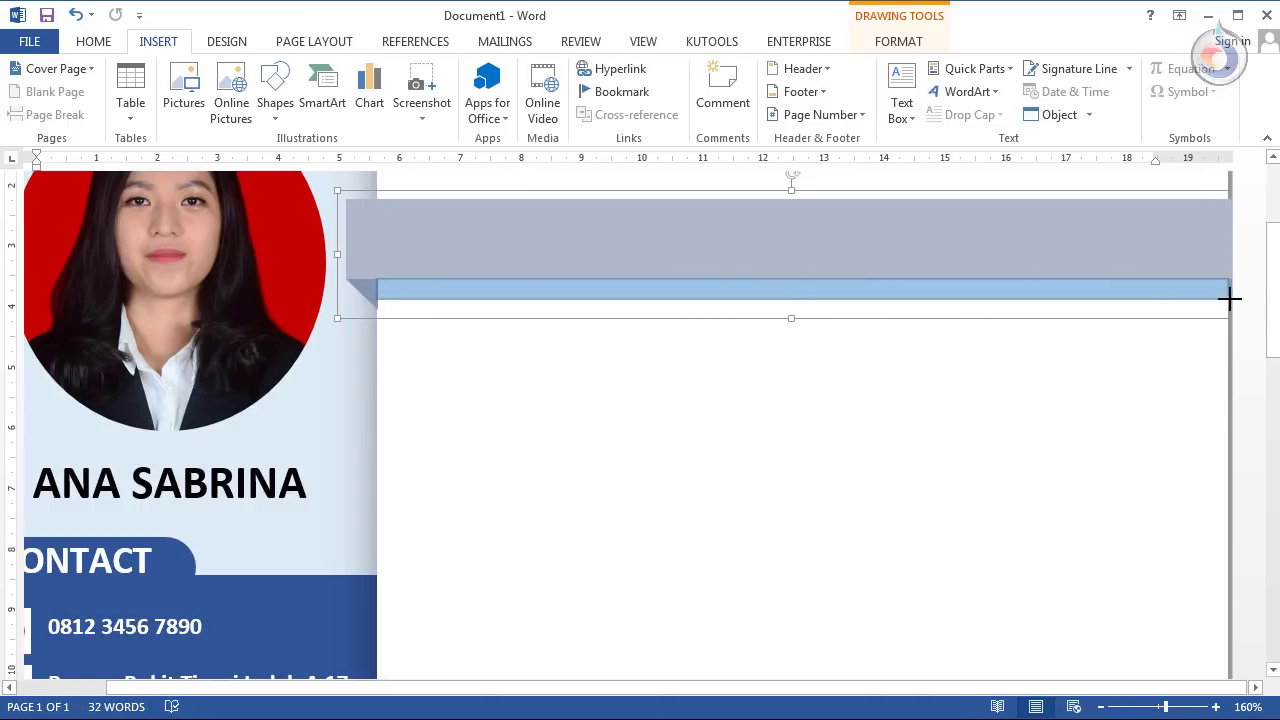
{"action": "left_click_drag", "start_coordinate": [1229, 298], "coordinate": [1229, 286]}
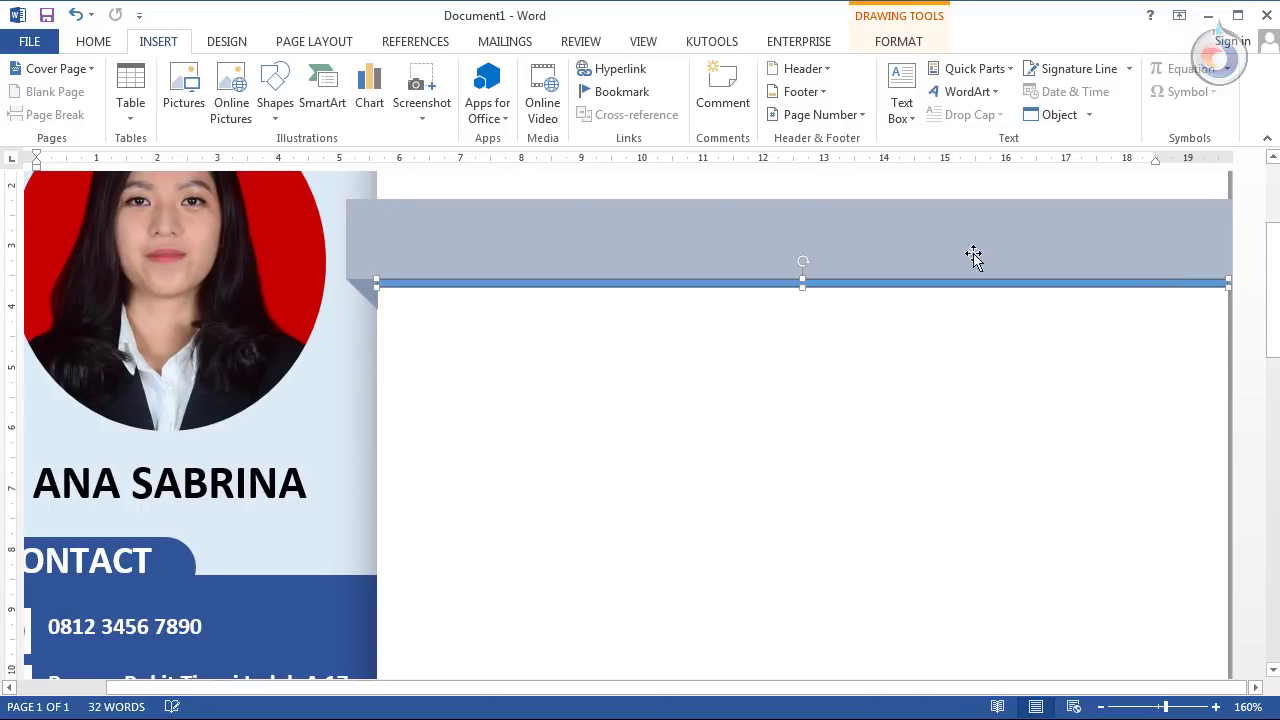
Step: Give the thin strip no outline and a light grey fill
{"action": "left_click", "coordinate": [443, 92]}
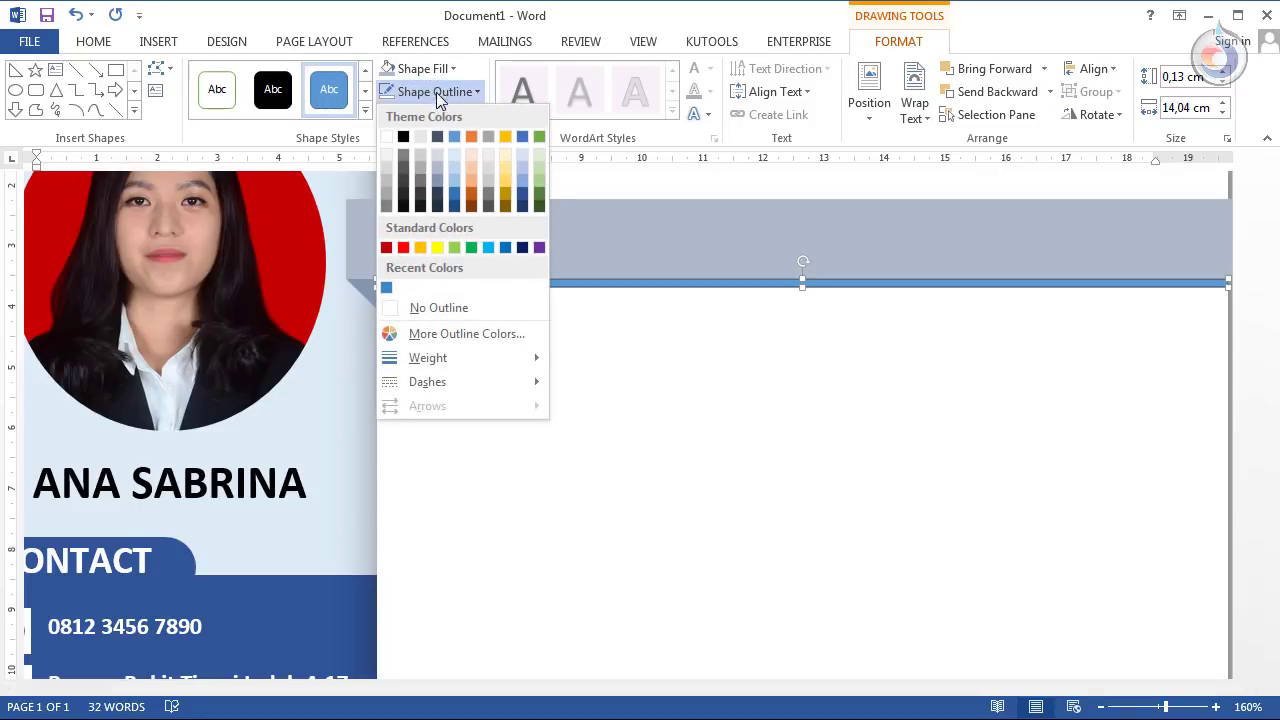
{"action": "left_click", "coordinate": [458, 304]}
{"action": "left_click", "coordinate": [439, 66]}
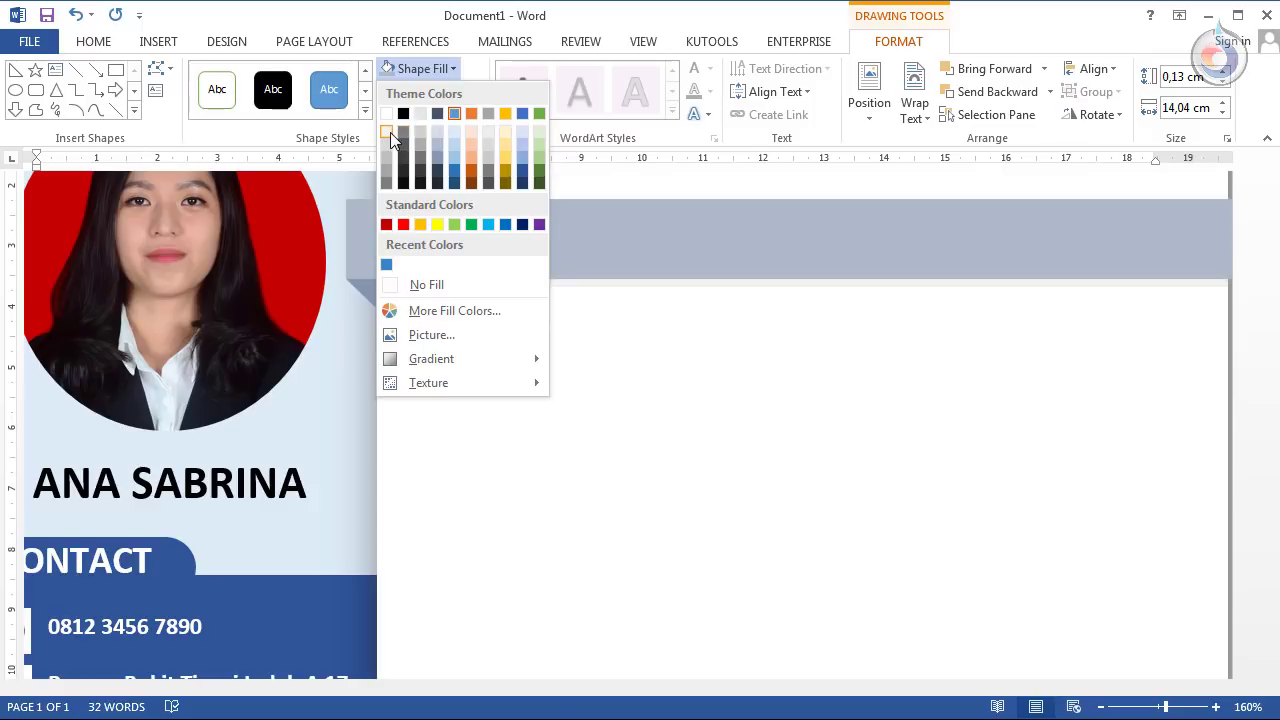
{"action": "left_click", "coordinate": [389, 147]}
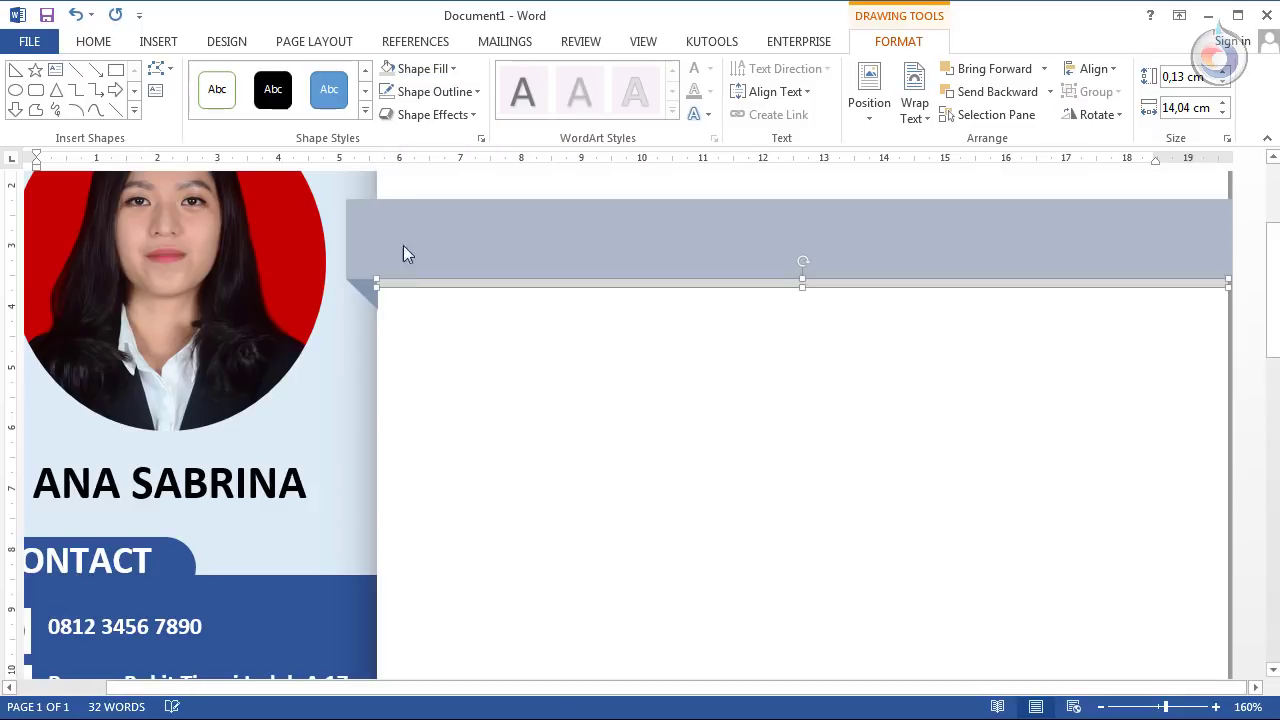
{"action": "left_click", "coordinate": [420, 323]}
Step: Group the thin strip with the banner and triangle fold into one object
{"action": "scroll", "coordinate": [491, 237], "scroll_direction": "up", "scroll_amount": 3}
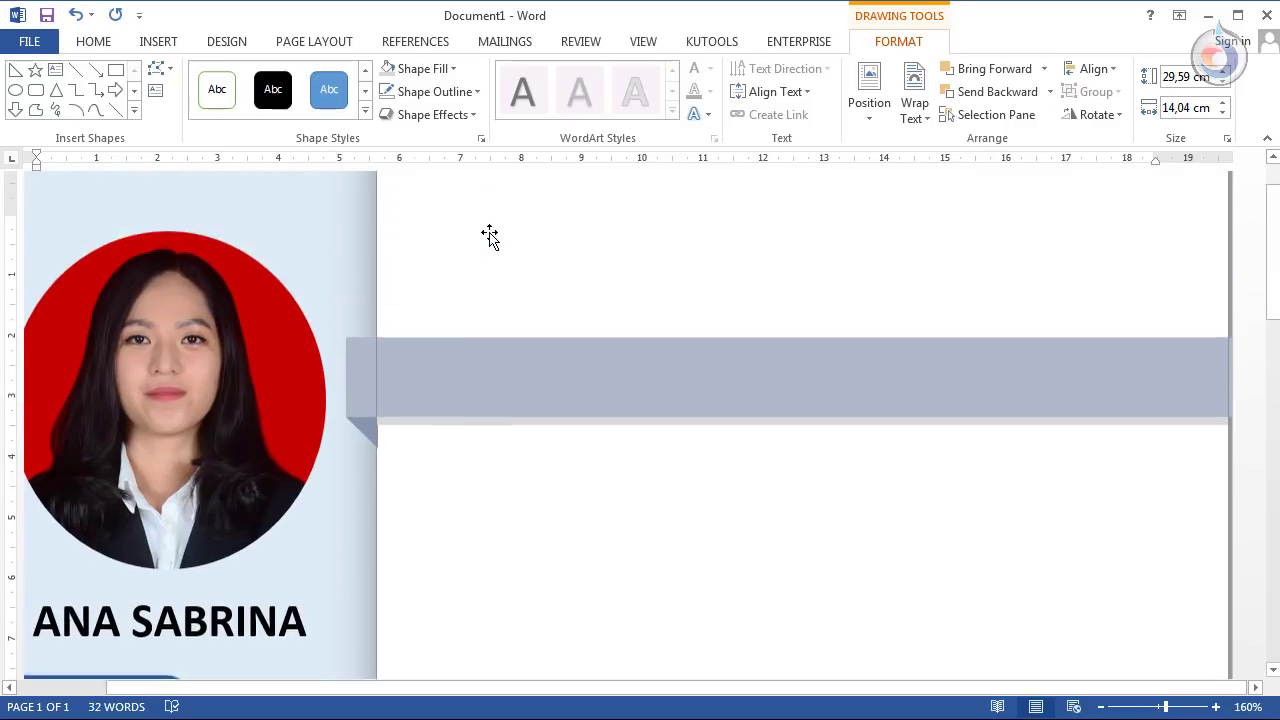
{"action": "left_click", "coordinate": [388, 434]}
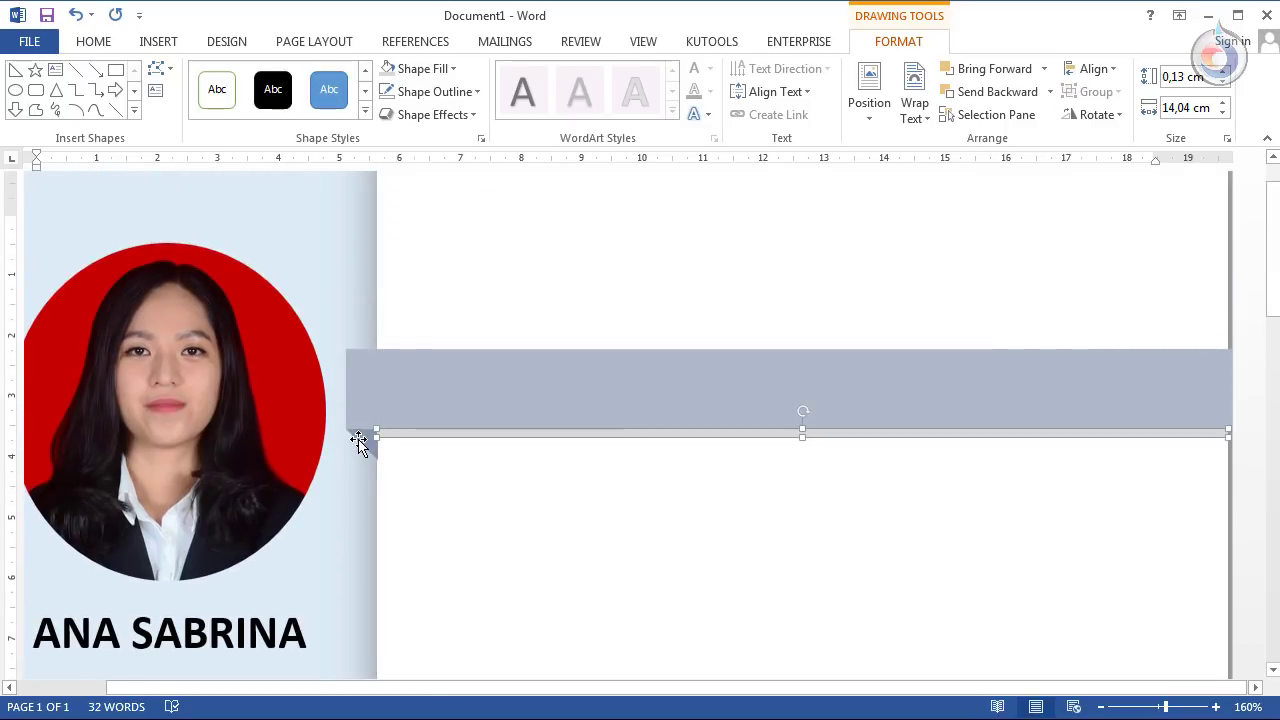
{"action": "left_click", "coordinate": [362, 437], "text": "shift"}
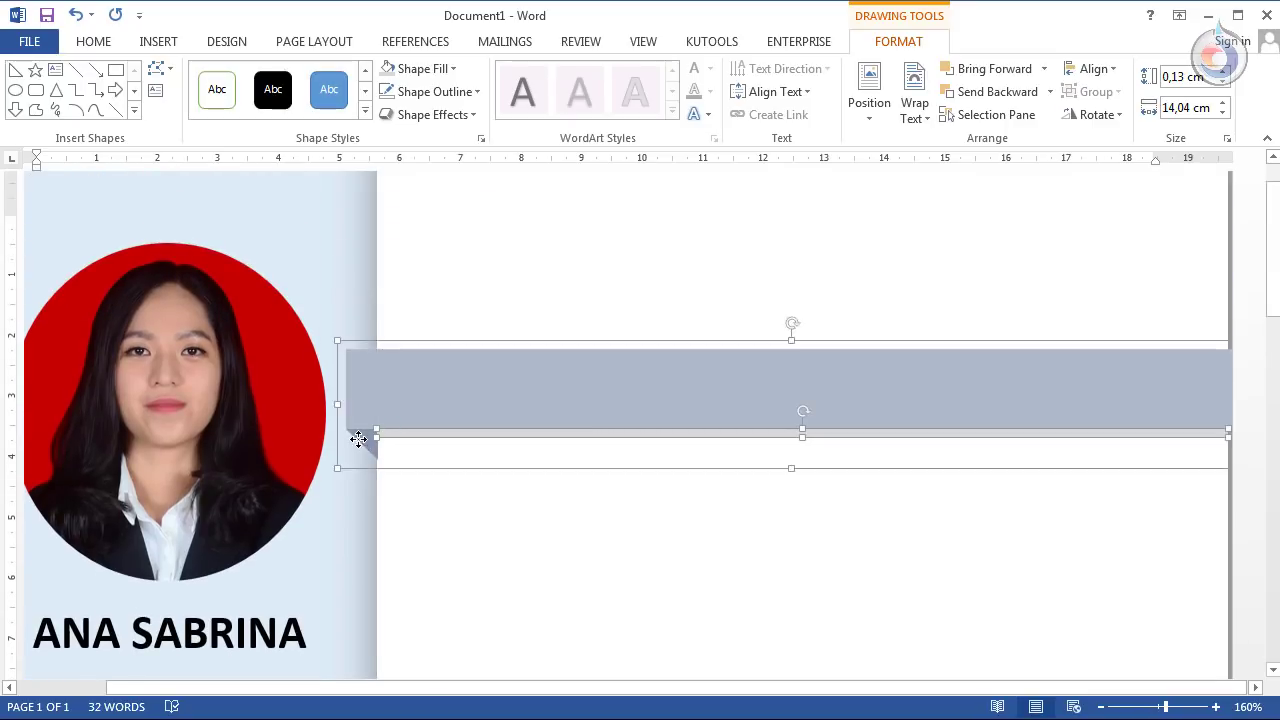
{"action": "right_click", "coordinate": [576, 369]}
{"action": "mouse_move", "coordinate": [648, 488]}
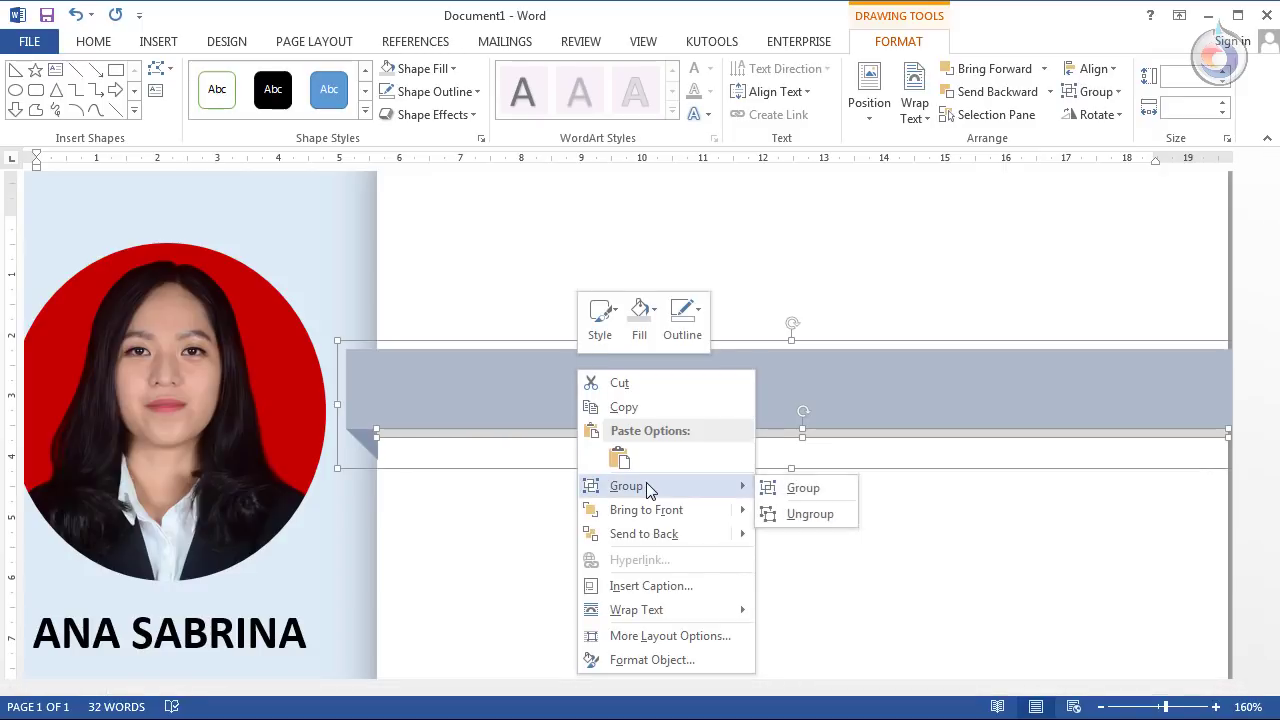
{"action": "left_click", "coordinate": [801, 490]}
{"action": "scroll", "coordinate": [796, 505], "scroll_direction": "down", "scroll_amount": 3}
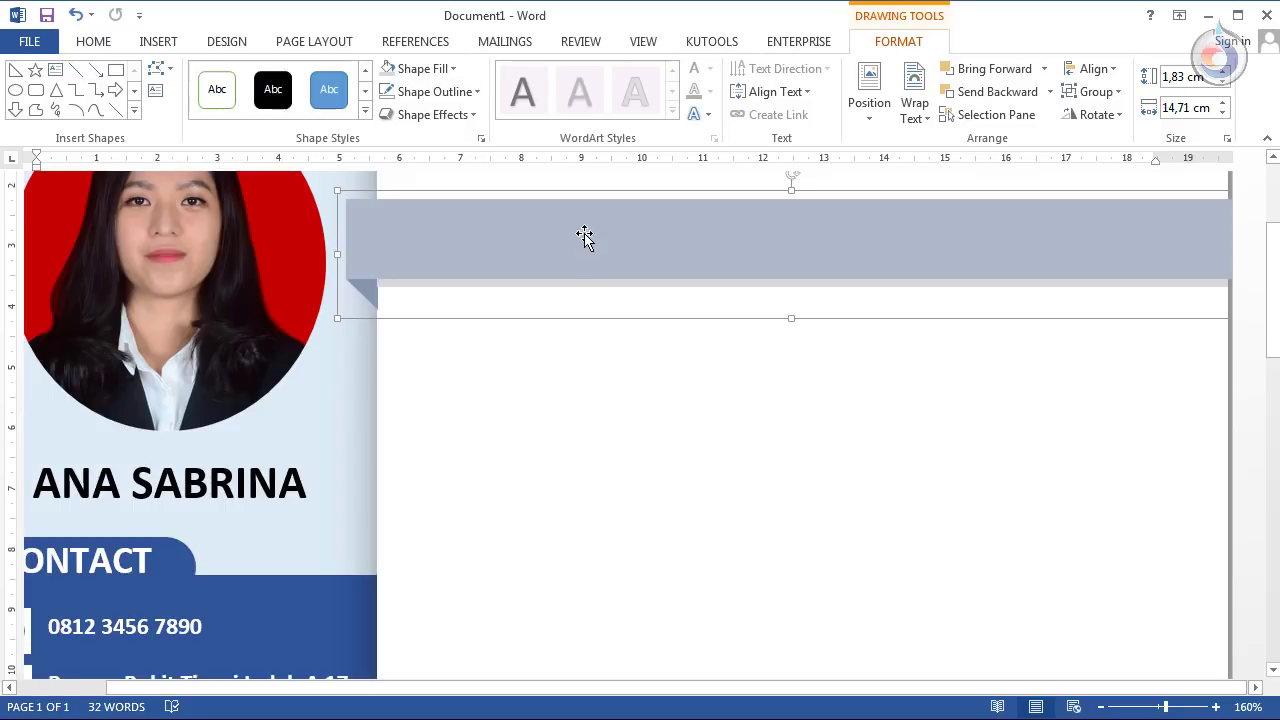
Step: Duplicate the grouped banner and place the copy lower down the page
{"action": "mouse_move", "coordinate": [590, 238]}
{"action": "left_mouse_down", "text": "ctrl"}
{"action": "mouse_move", "coordinate": [583, 517]}
{"action": "mouse_move", "coordinate": [552, 507]}
{"action": "left_mouse_up", "text": "ctrl"}
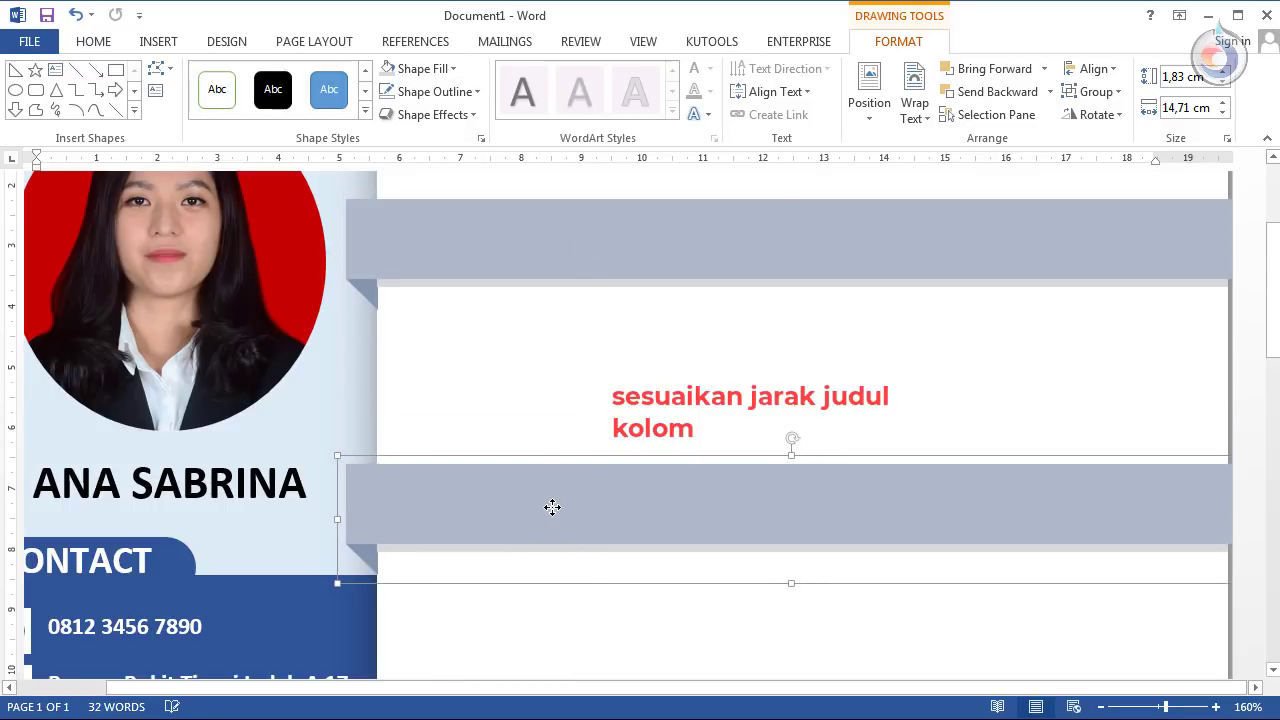
{"action": "scroll", "coordinate": [552, 507], "scroll_direction": "down", "scroll_amount": 4}
{"action": "scroll", "coordinate": [495, 310], "scroll_direction": "up", "scroll_amount": 2}
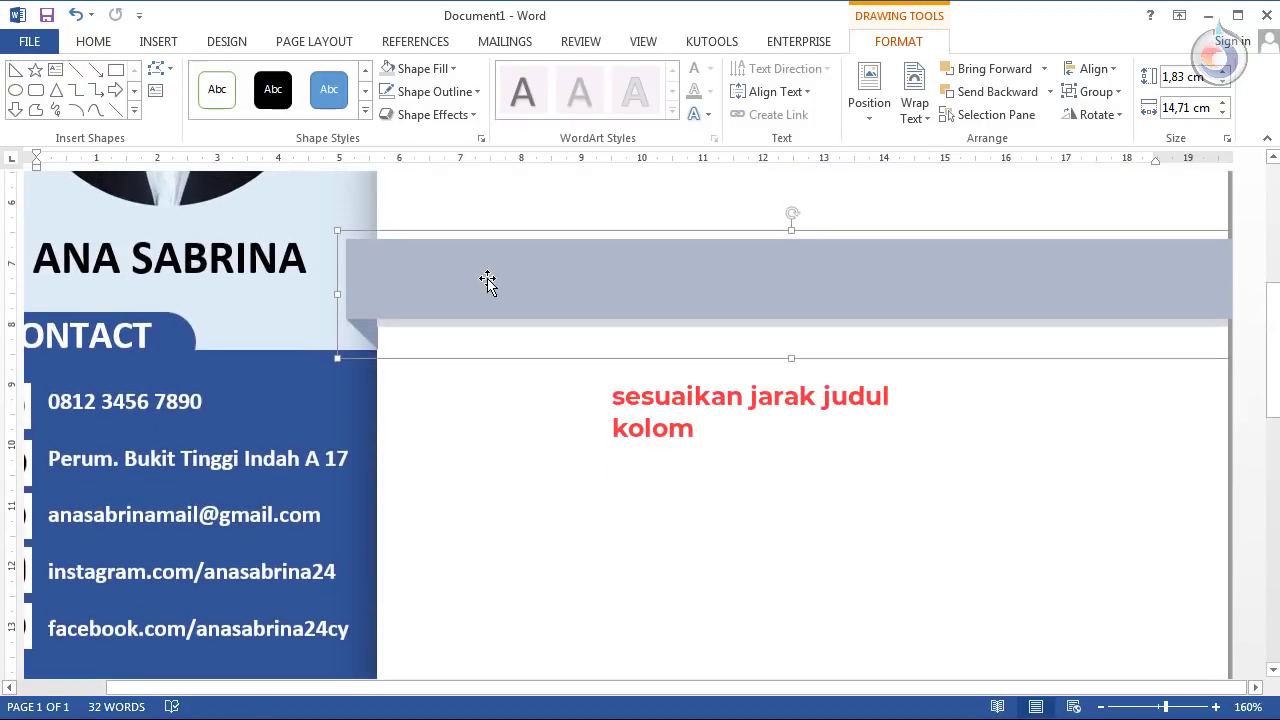
{"action": "left_click_drag", "start_coordinate": [481, 348], "coordinate": [484, 510]}
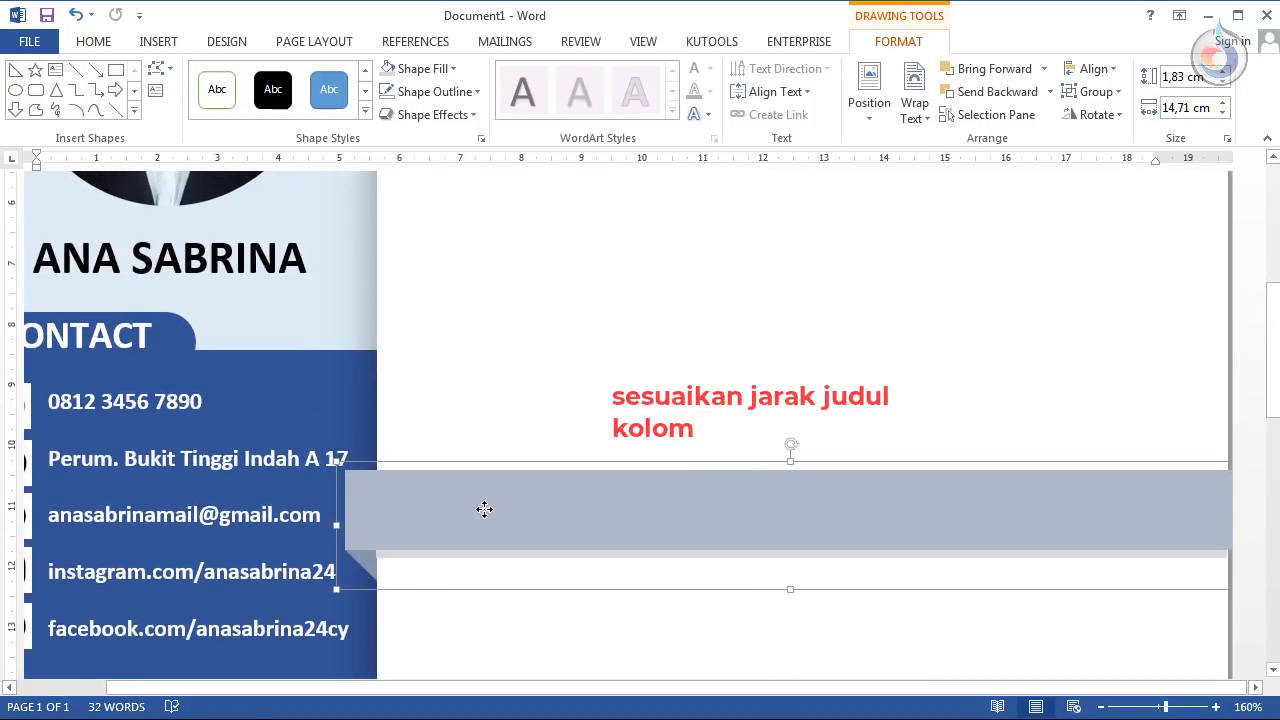
{"action": "scroll", "coordinate": [484, 512], "scroll_direction": "down", "scroll_amount": 3}
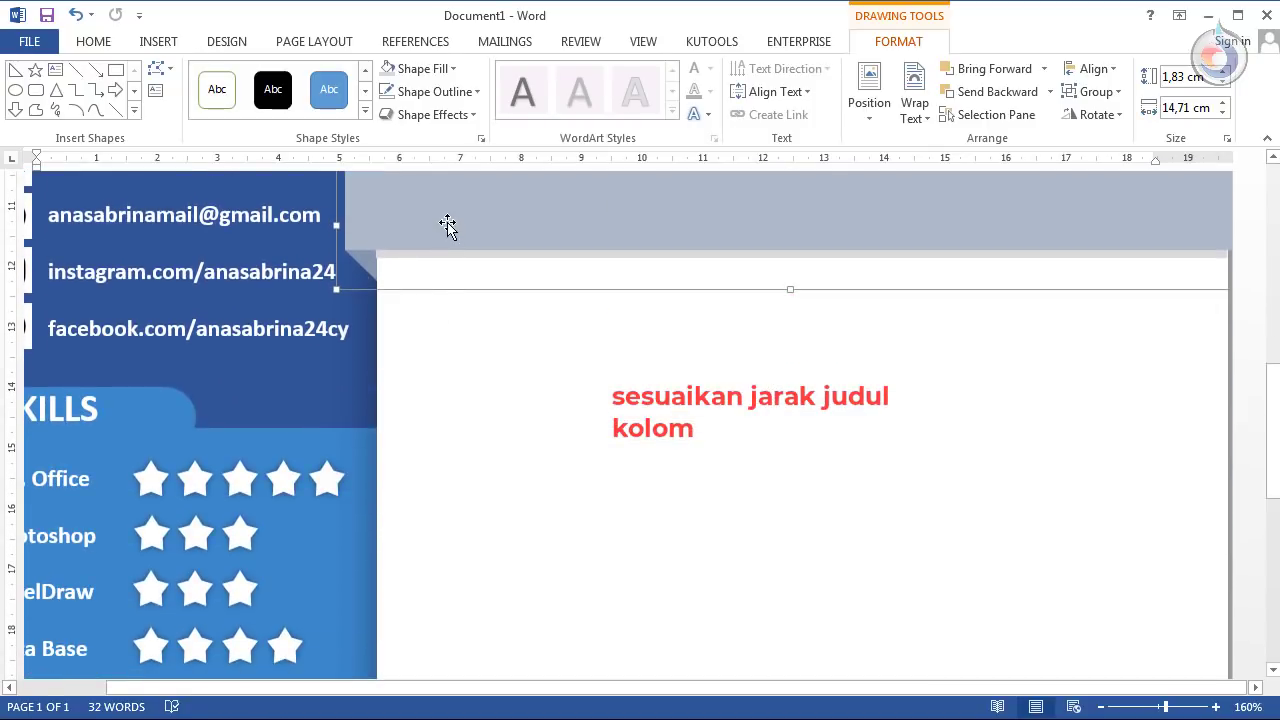
{"action": "left_click_drag", "start_coordinate": [443, 223], "coordinate": [447, 561]}
{"action": "scroll", "coordinate": [471, 489], "scroll_direction": "down", "scroll_amount": 3}
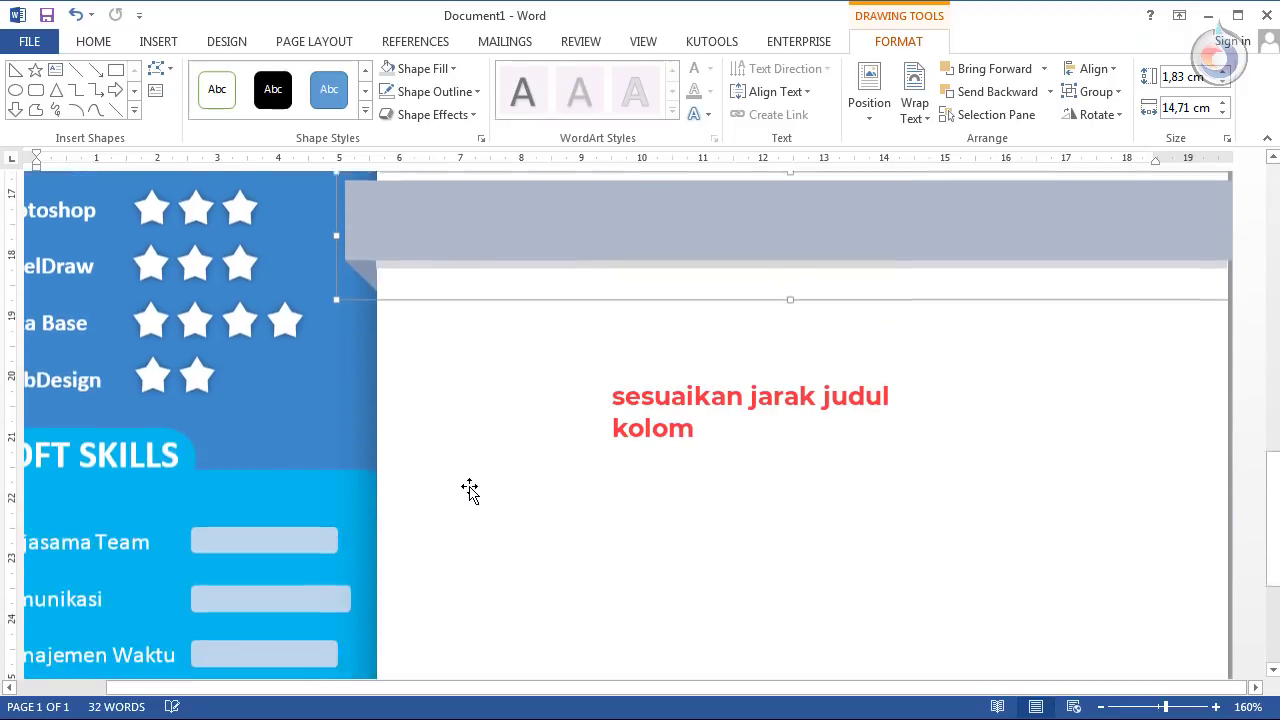
{"action": "scroll", "coordinate": [495, 420], "scroll_direction": "down", "scroll_amount": 4, "text": "ctrl"}
{"action": "scroll", "coordinate": [496, 420], "scroll_direction": "down", "scroll_amount": 3, "text": "ctrl"}
{"action": "scroll", "coordinate": [534, 371], "scroll_direction": "up", "scroll_amount": 3}
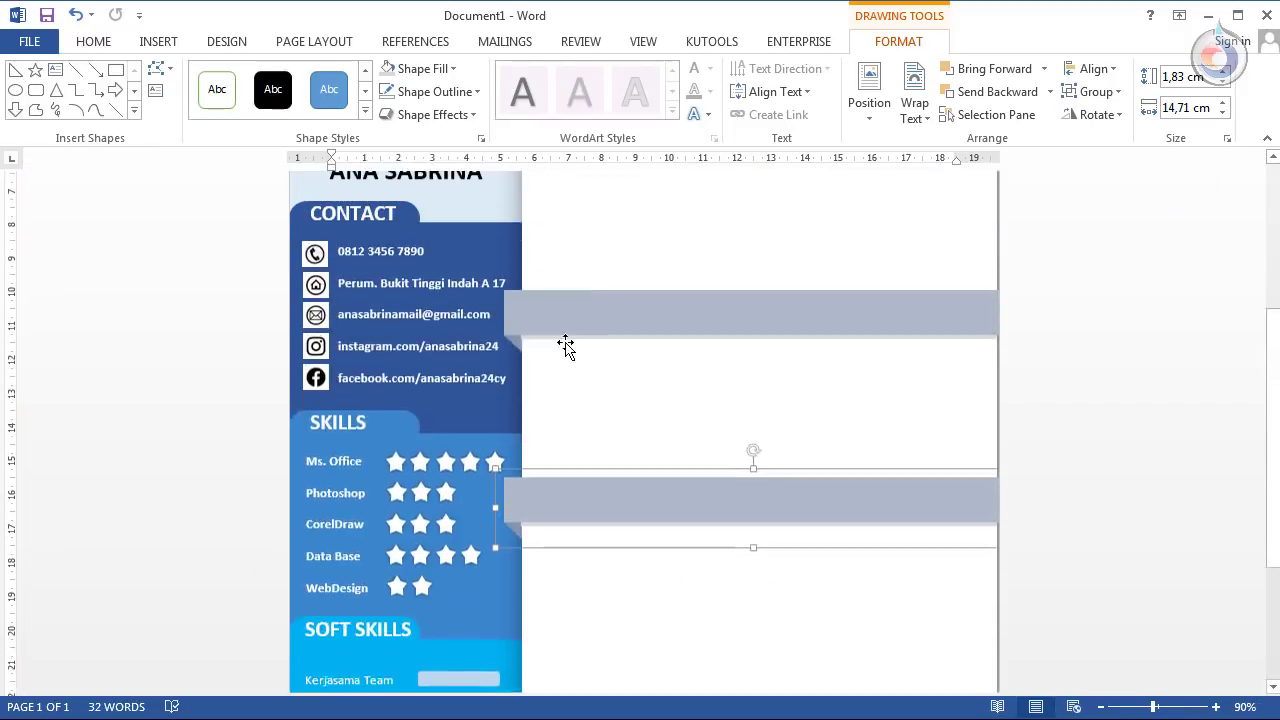
{"action": "scroll", "coordinate": [563, 346], "scroll_direction": "up", "scroll_amount": 2}
{"action": "scroll", "coordinate": [609, 418], "scroll_direction": "up", "scroll_amount": 1}
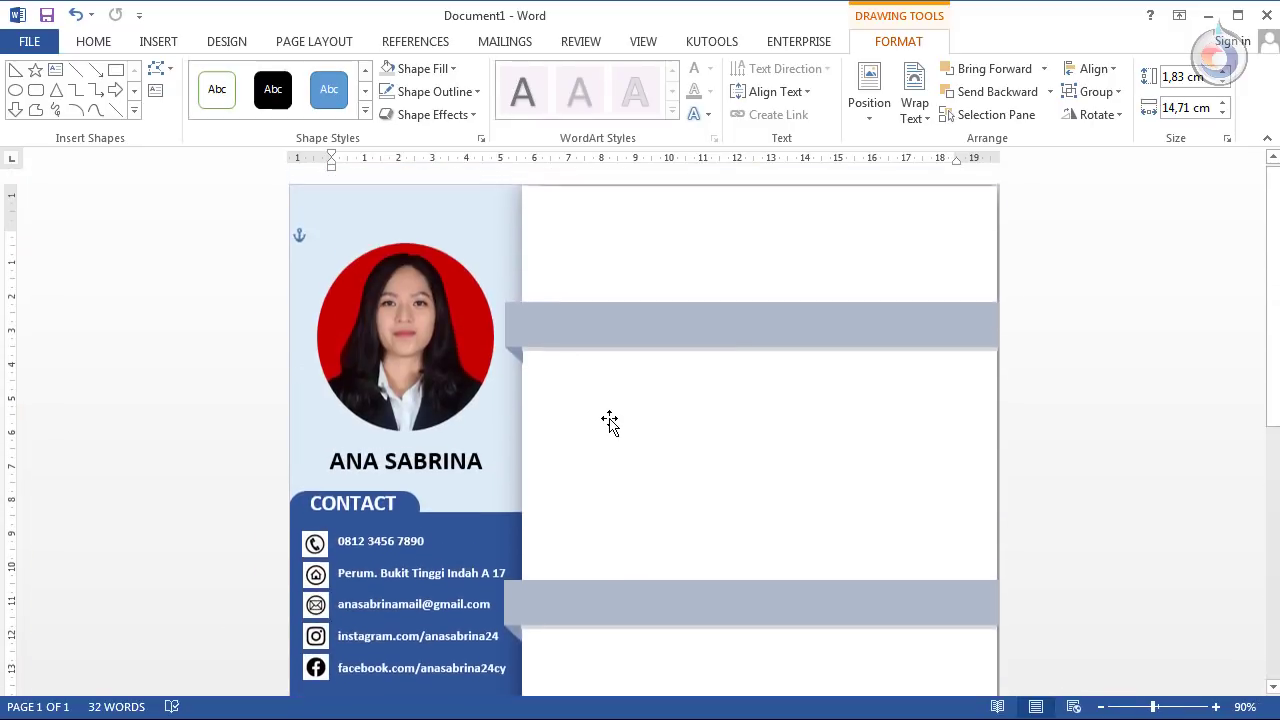
Step: Nudge the upper banner slightly higher, level with the profile photo
{"action": "left_click", "coordinate": [665, 328]}
{"action": "left_click_drag", "start_coordinate": [657, 331], "coordinate": [670, 255]}
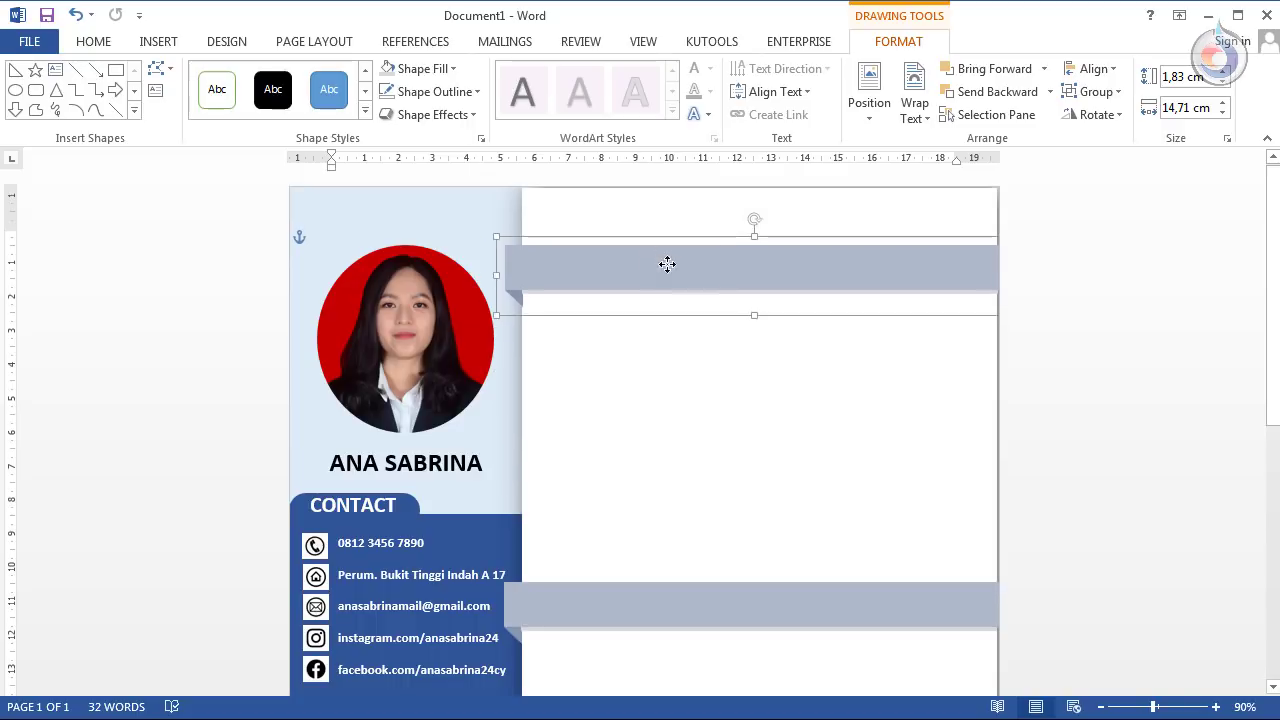
{"action": "left_click", "coordinate": [724, 357]}
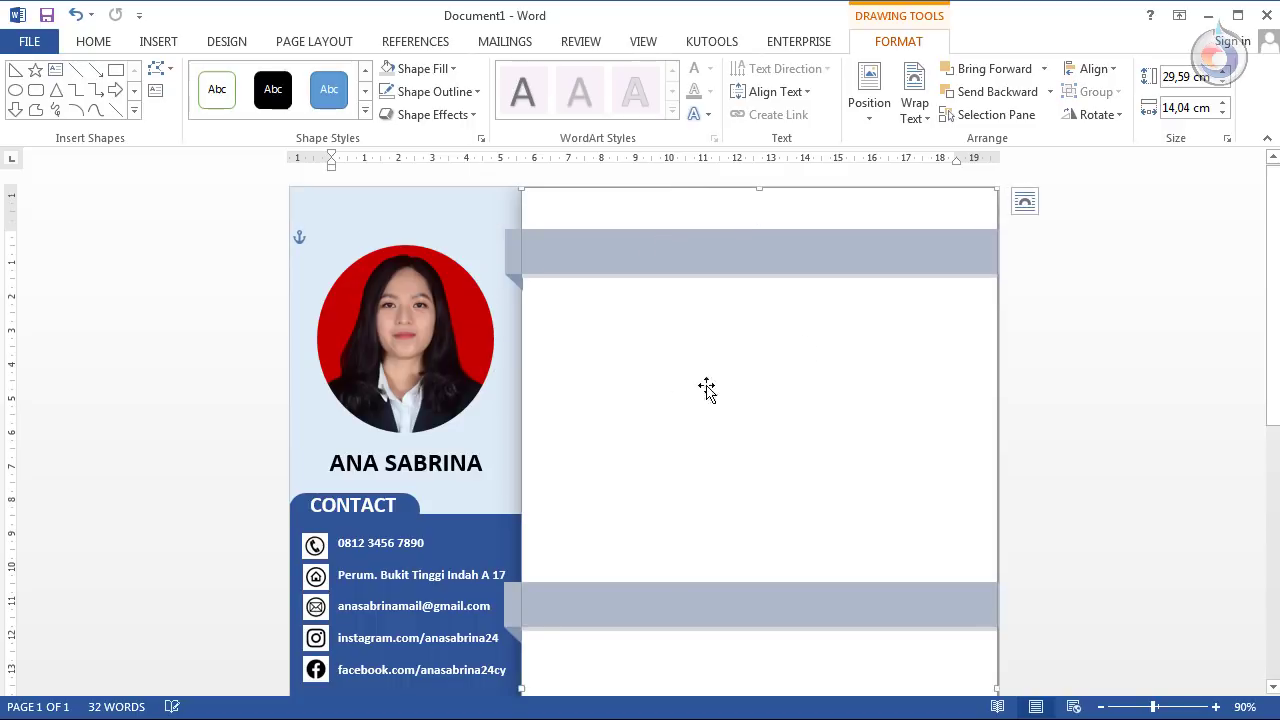
{"action": "scroll", "coordinate": [851, 266], "scroll_direction": "up", "scroll_amount": 4, "text": "ctrl"}
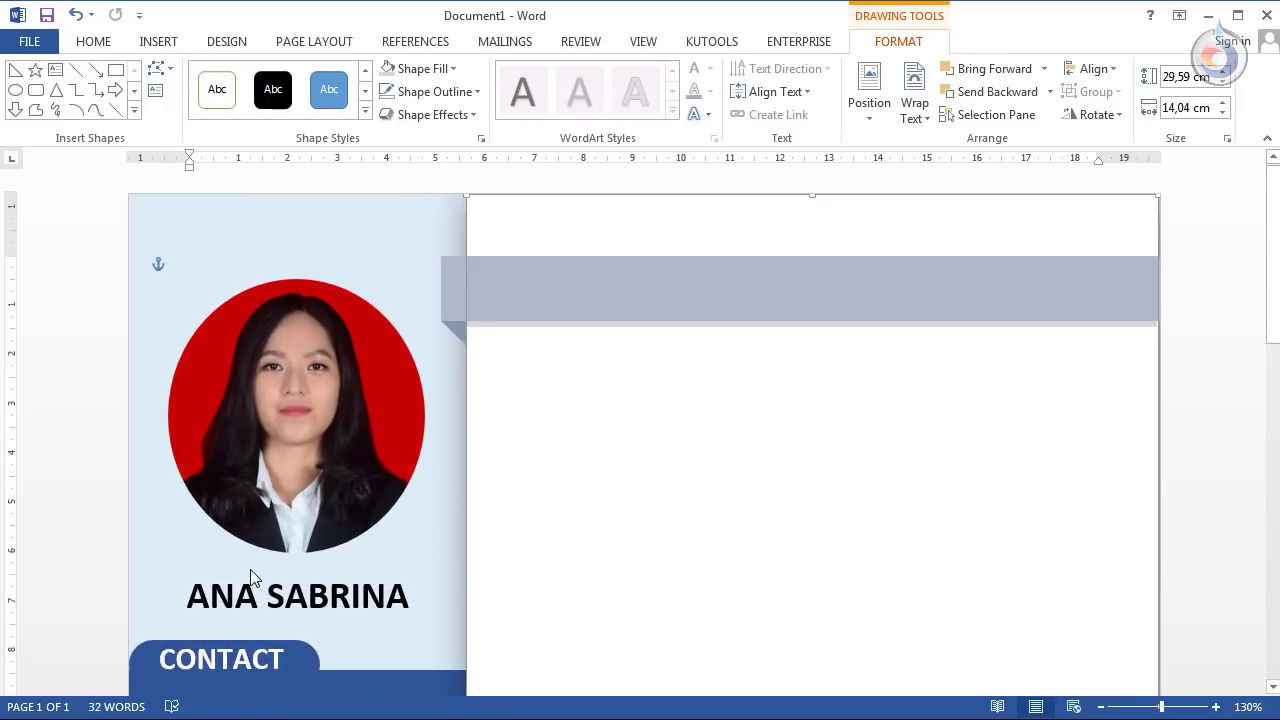
{"action": "left_click", "coordinate": [245, 577]}
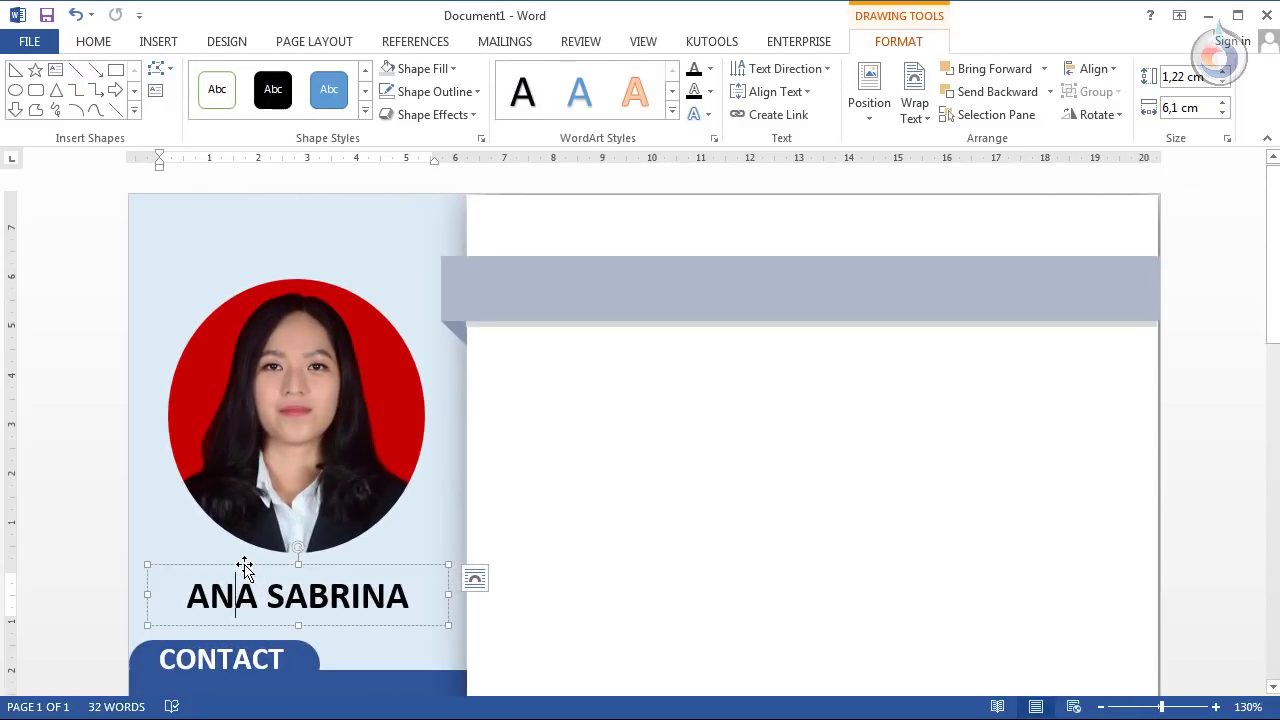
{"action": "left_click_drag", "start_coordinate": [245, 569], "coordinate": [734, 246], "text": "ctrl"}
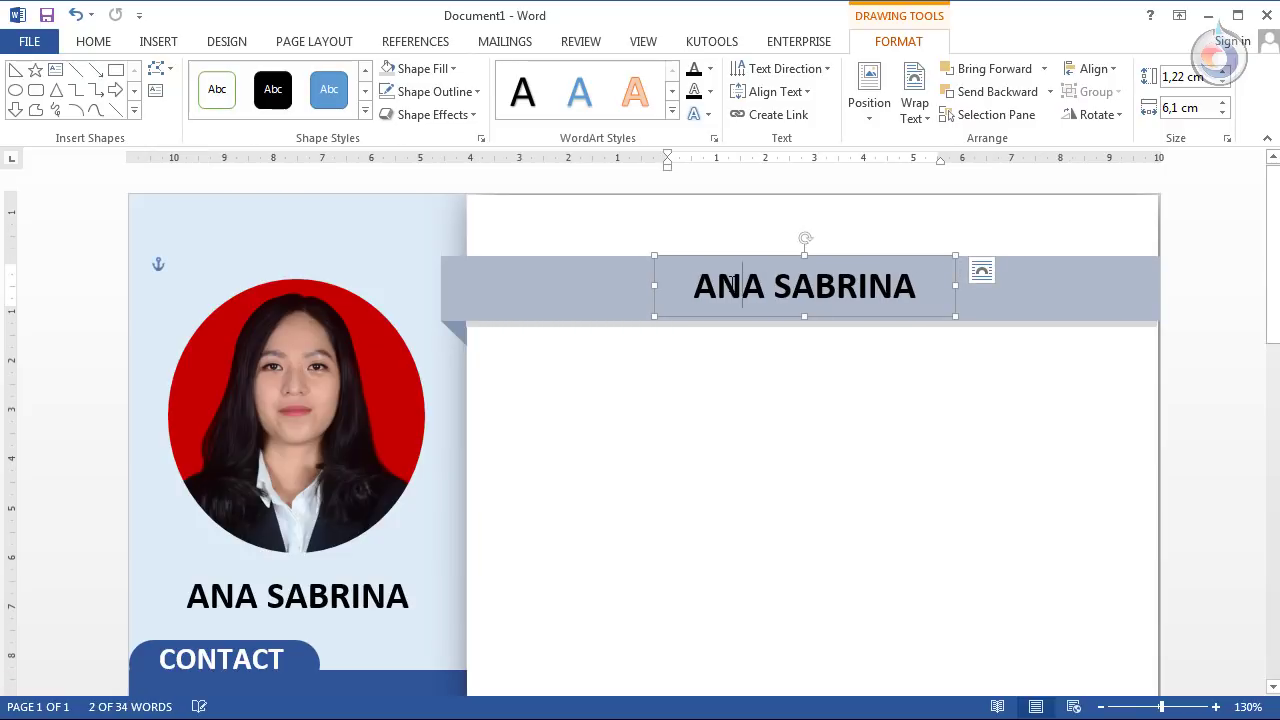
{"action": "triple_click", "coordinate": [873, 291]}
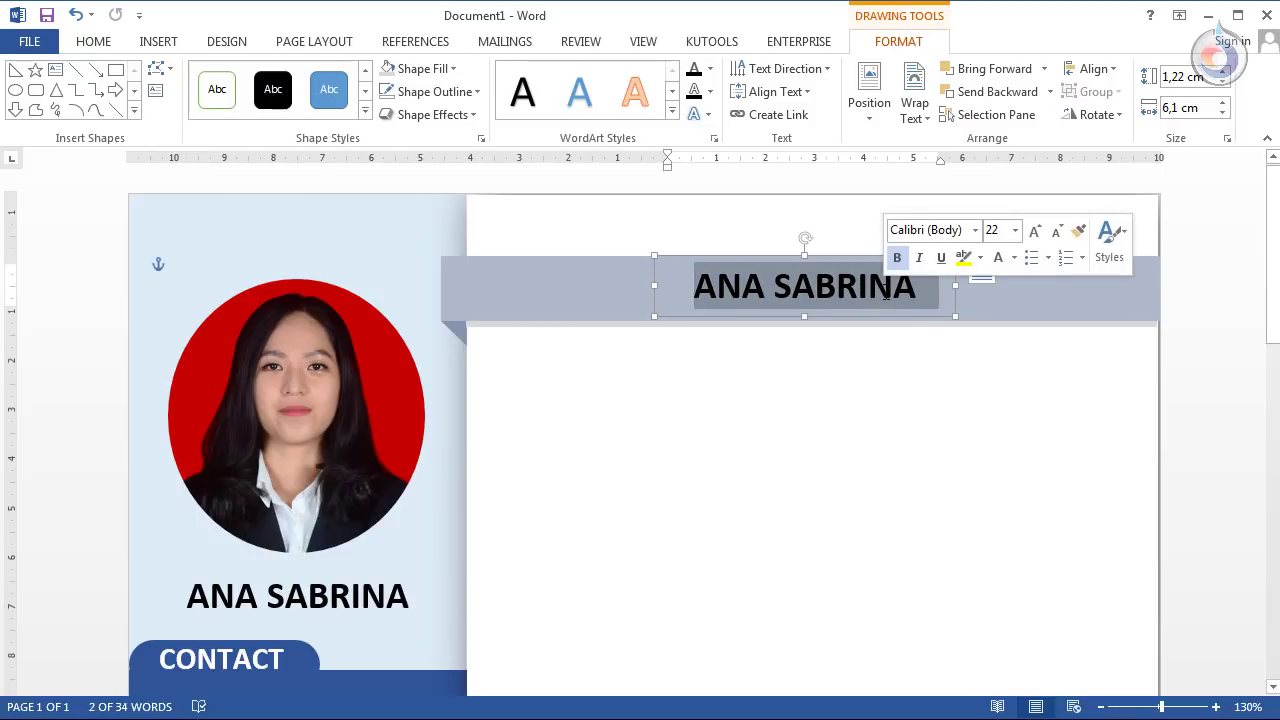
{"action": "type", "text": "PROFI"}
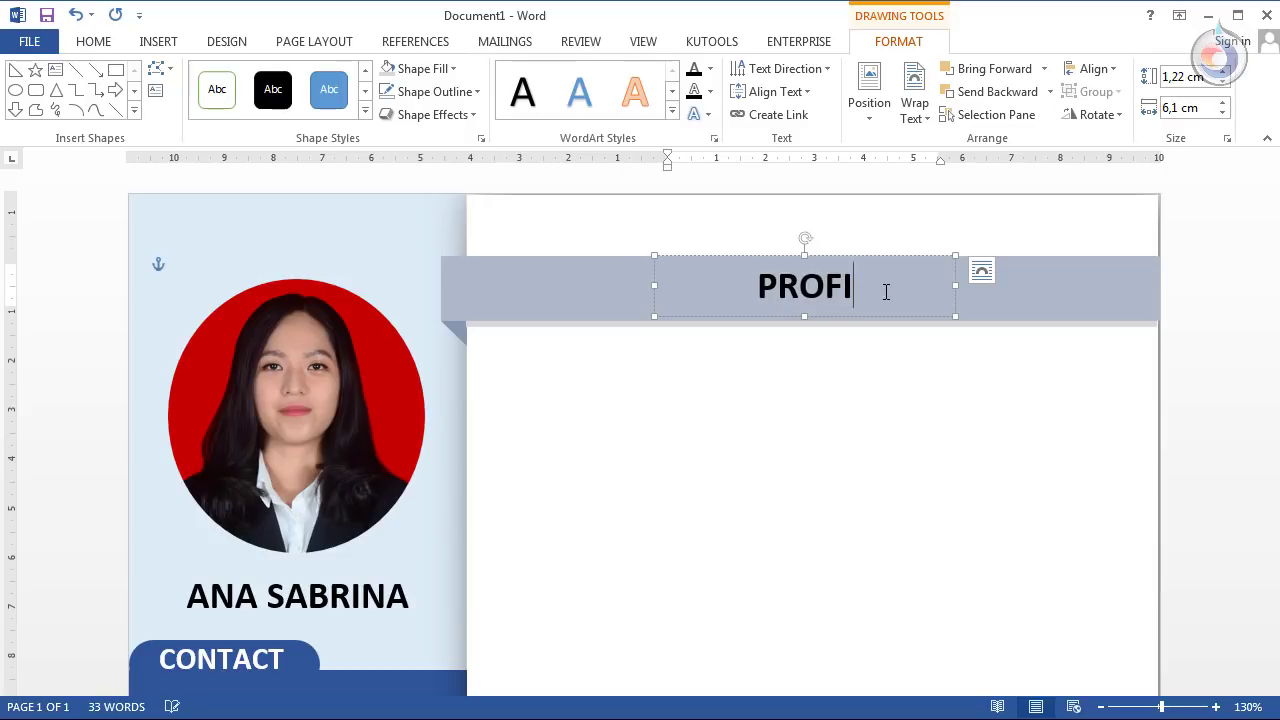
{"action": "type", "text": "LE"}
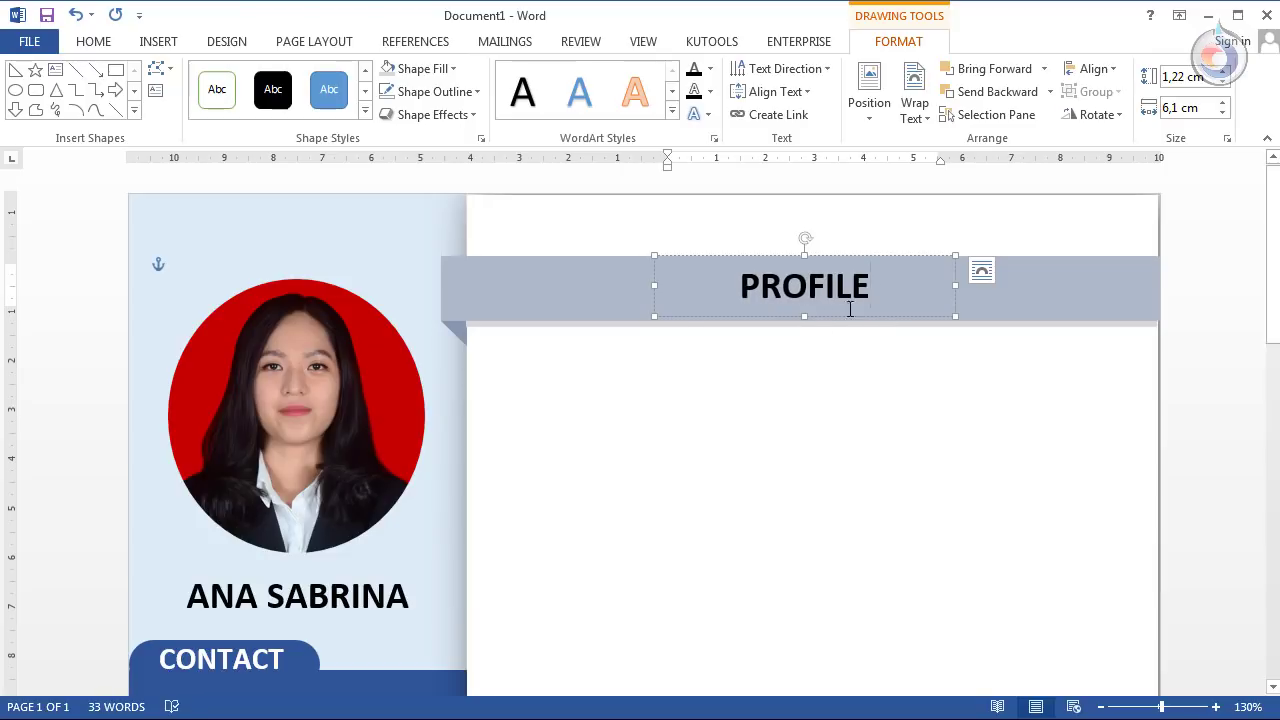
Step: Copy the PROFILE heading box down onto the lower grey band
{"action": "left_click", "coordinate": [679, 374]}
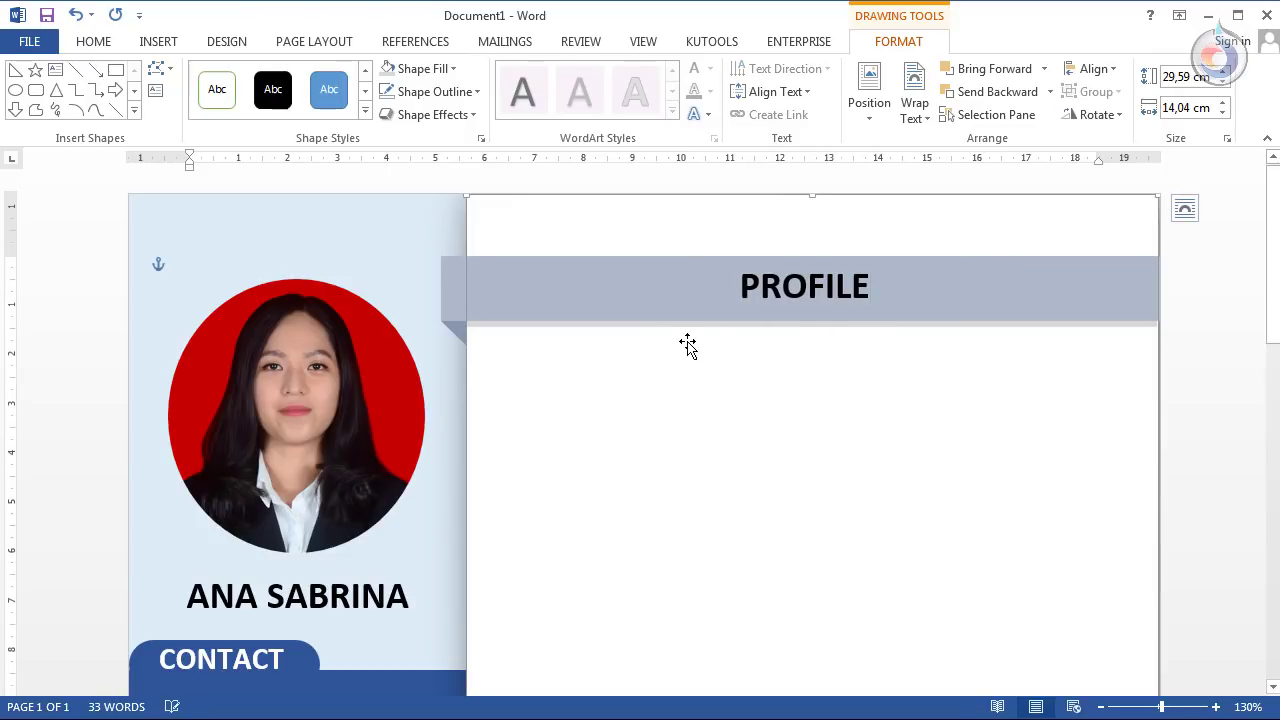
{"action": "left_click", "coordinate": [761, 295]}
{"action": "scroll", "coordinate": [761, 233], "scroll_direction": "down", "scroll_amount": 1}
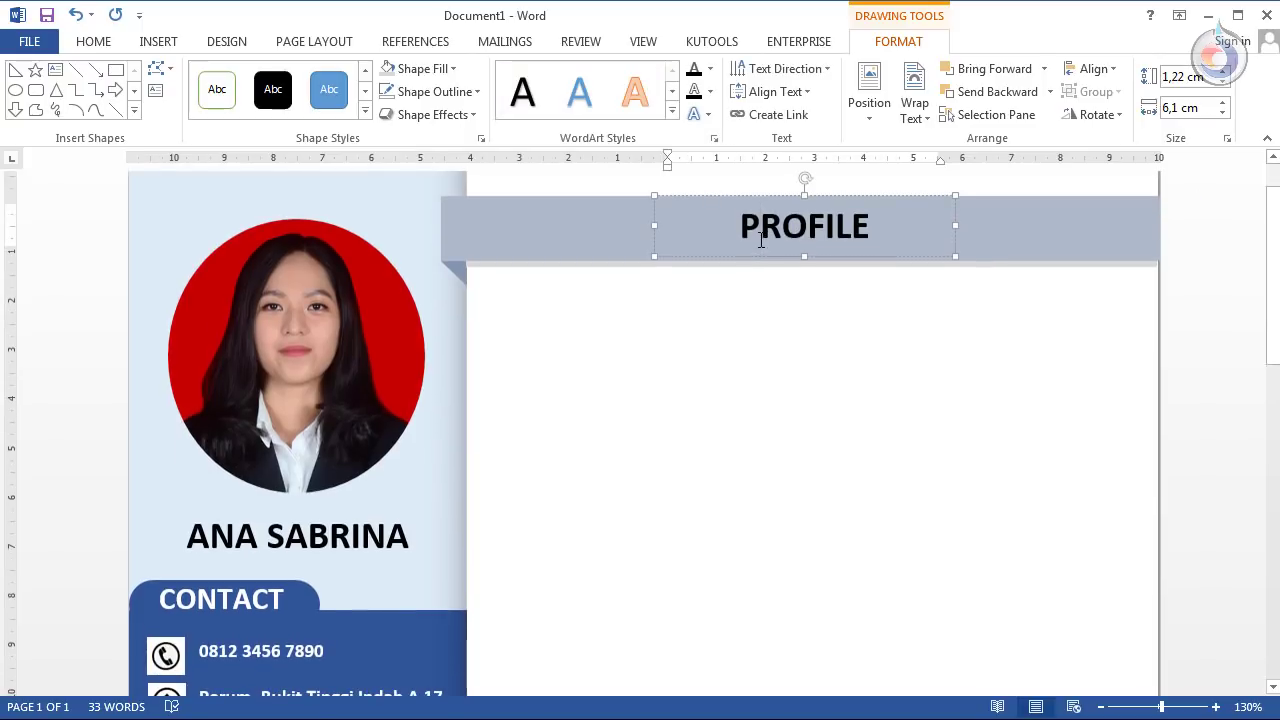
{"action": "scroll", "coordinate": [761, 236], "scroll_direction": "down", "scroll_amount": 1}
{"action": "scroll", "coordinate": [760, 240], "scroll_direction": "up", "scroll_amount": 1}
{"action": "scroll", "coordinate": [749, 218], "scroll_direction": "down", "scroll_amount": 4}
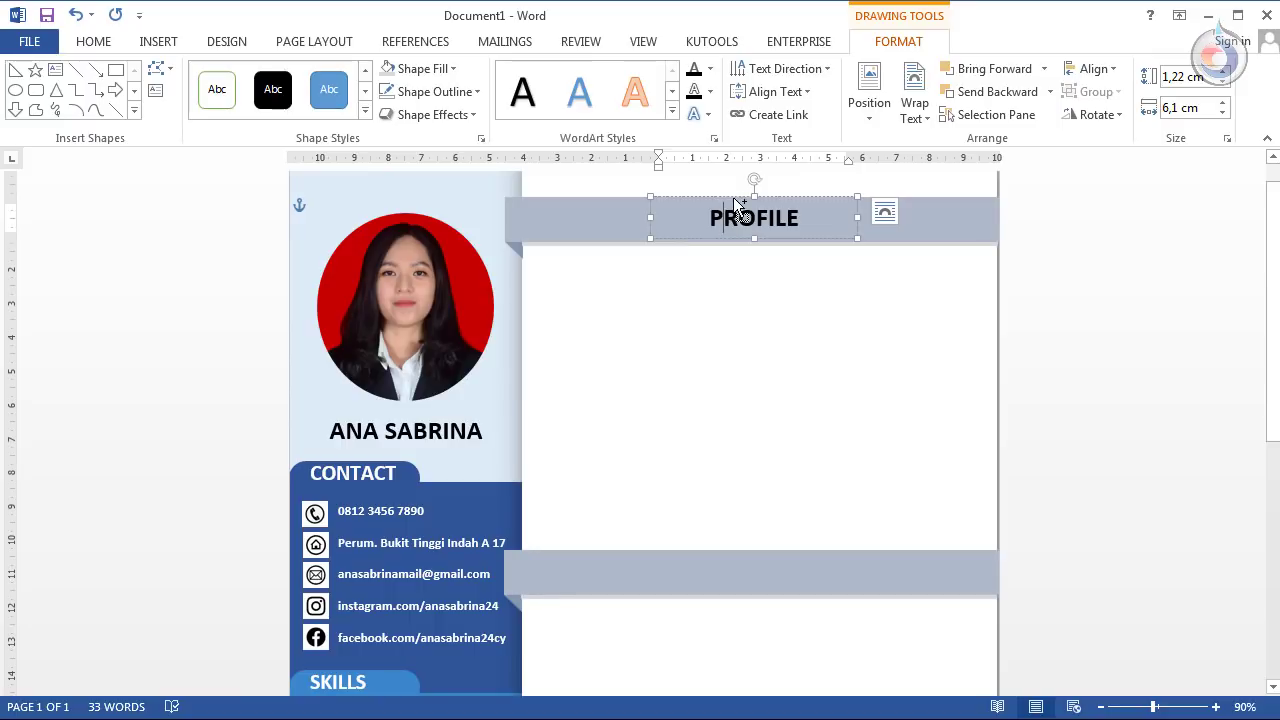
{"action": "left_click_drag", "start_coordinate": [735, 205], "coordinate": [722, 569]}
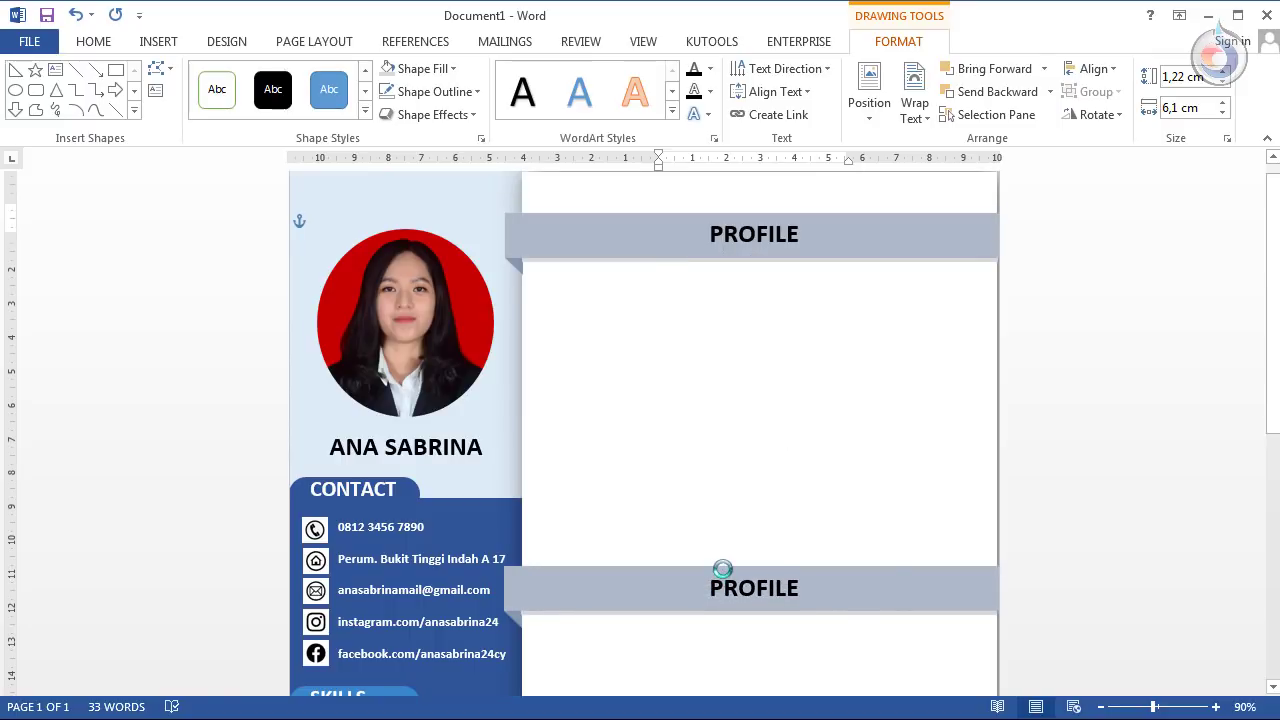
{"action": "scroll", "coordinate": [737, 591], "scroll_direction": "down", "scroll_amount": 1}
{"action": "scroll", "coordinate": [714, 480], "scroll_direction": "down", "scroll_amount": 4}
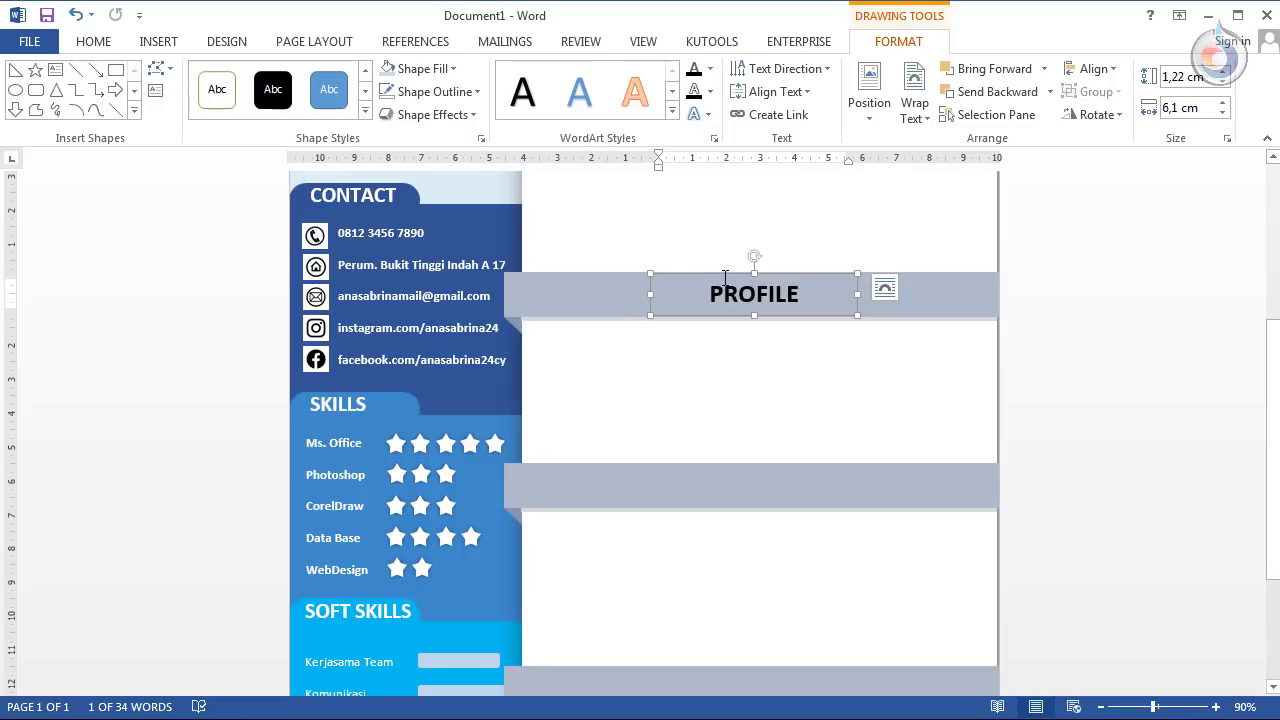
{"action": "left_click_drag", "start_coordinate": [725, 273], "coordinate": [718, 462]}
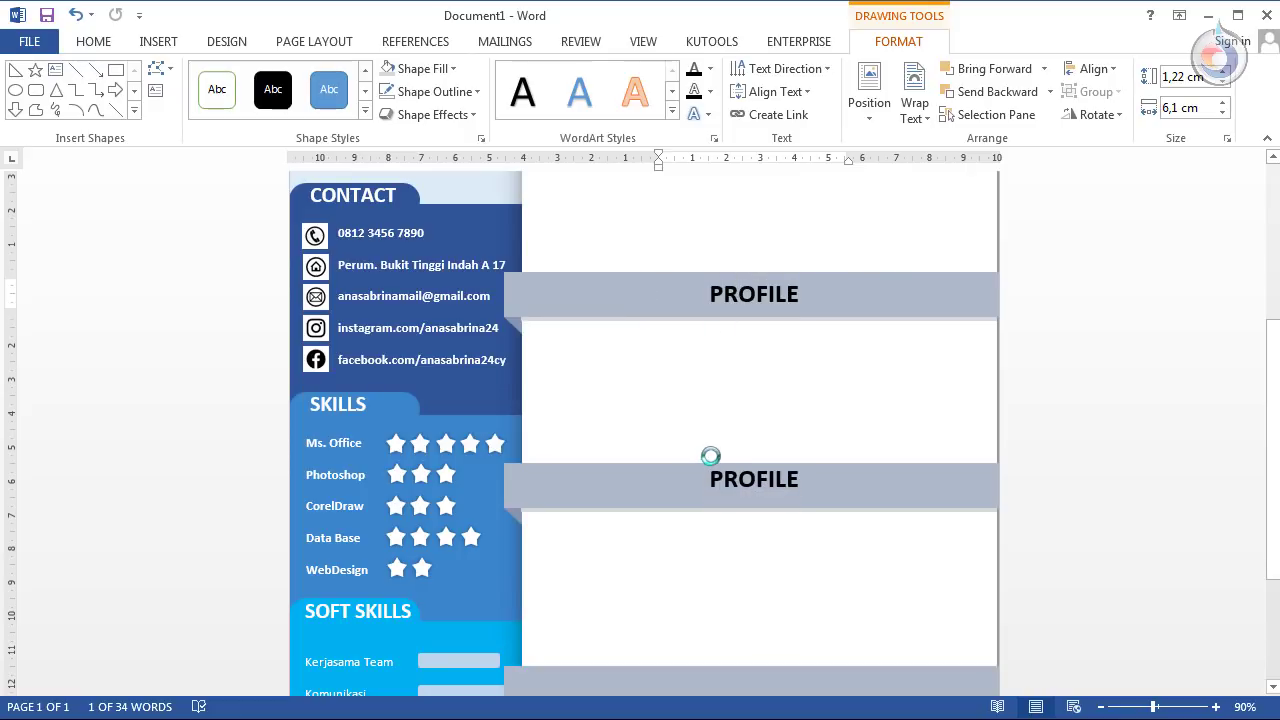
{"action": "scroll", "coordinate": [730, 475], "scroll_direction": "down", "scroll_amount": 3}
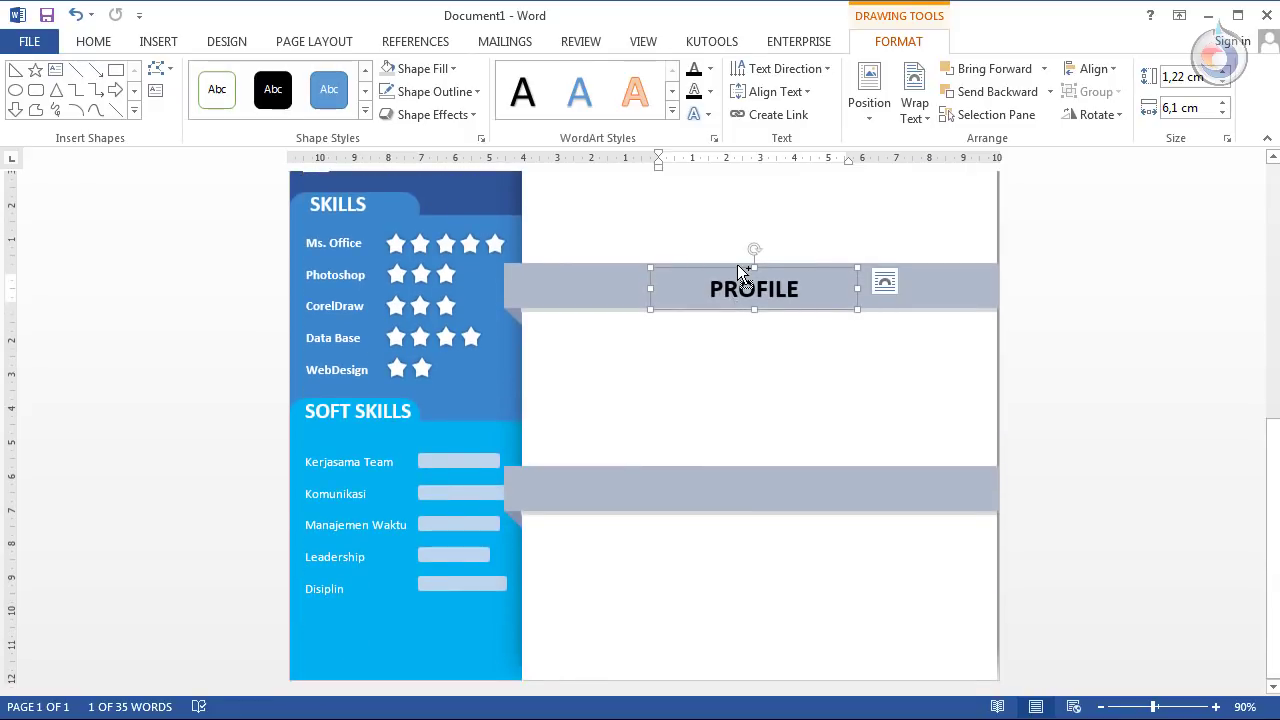
{"action": "left_click_drag", "start_coordinate": [740, 275], "coordinate": [740, 475]}
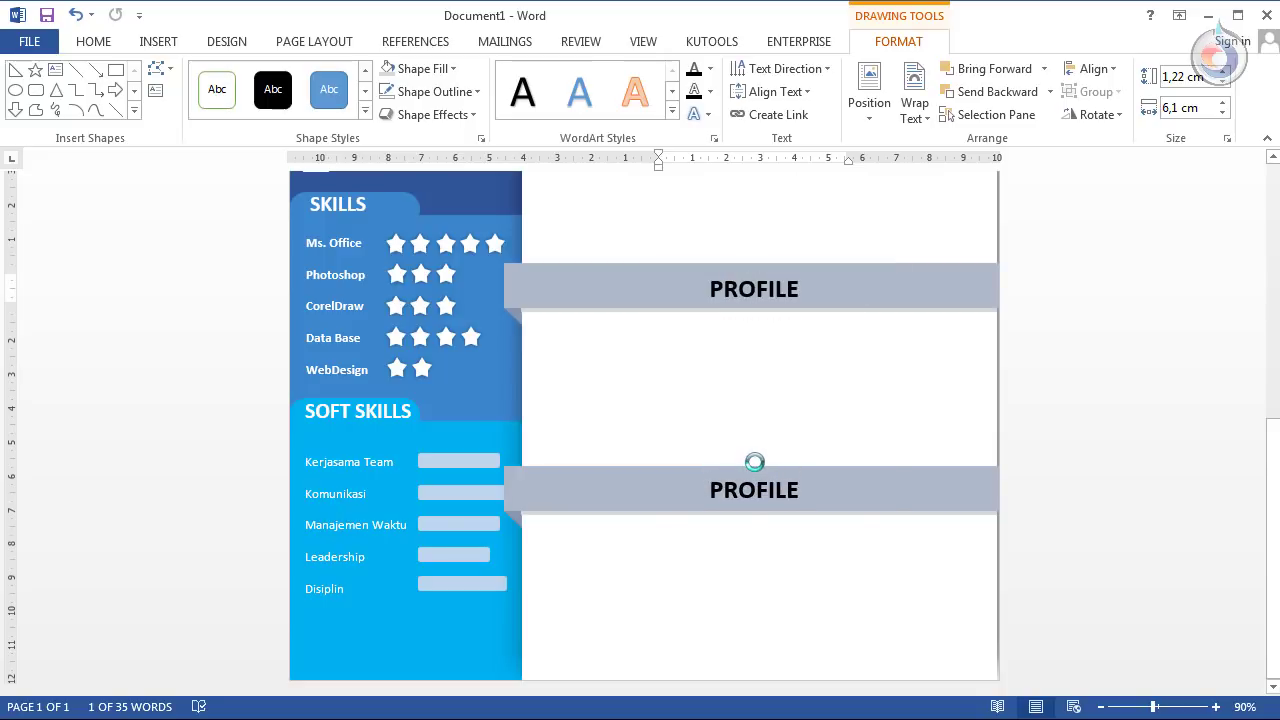
Step: Reselect the top PROFILE heading box to check its placement
{"action": "left_click", "coordinate": [741, 291]}
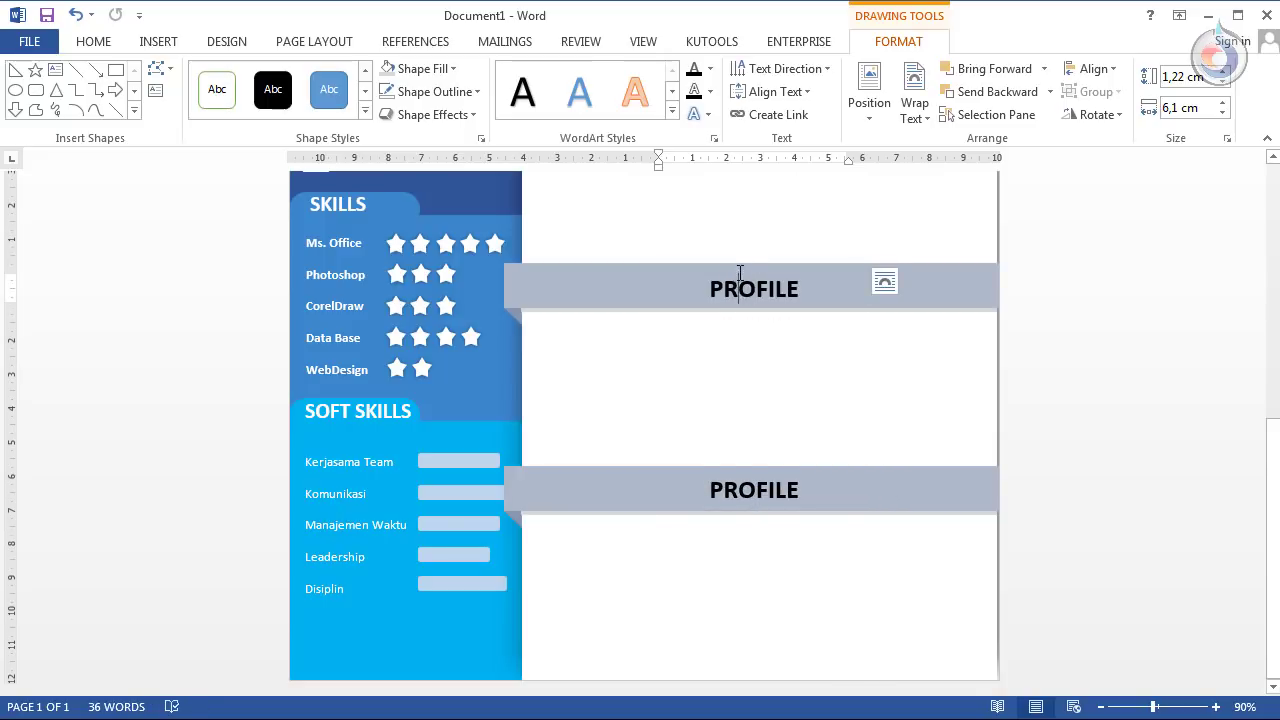
{"action": "left_click", "coordinate": [740, 269]}
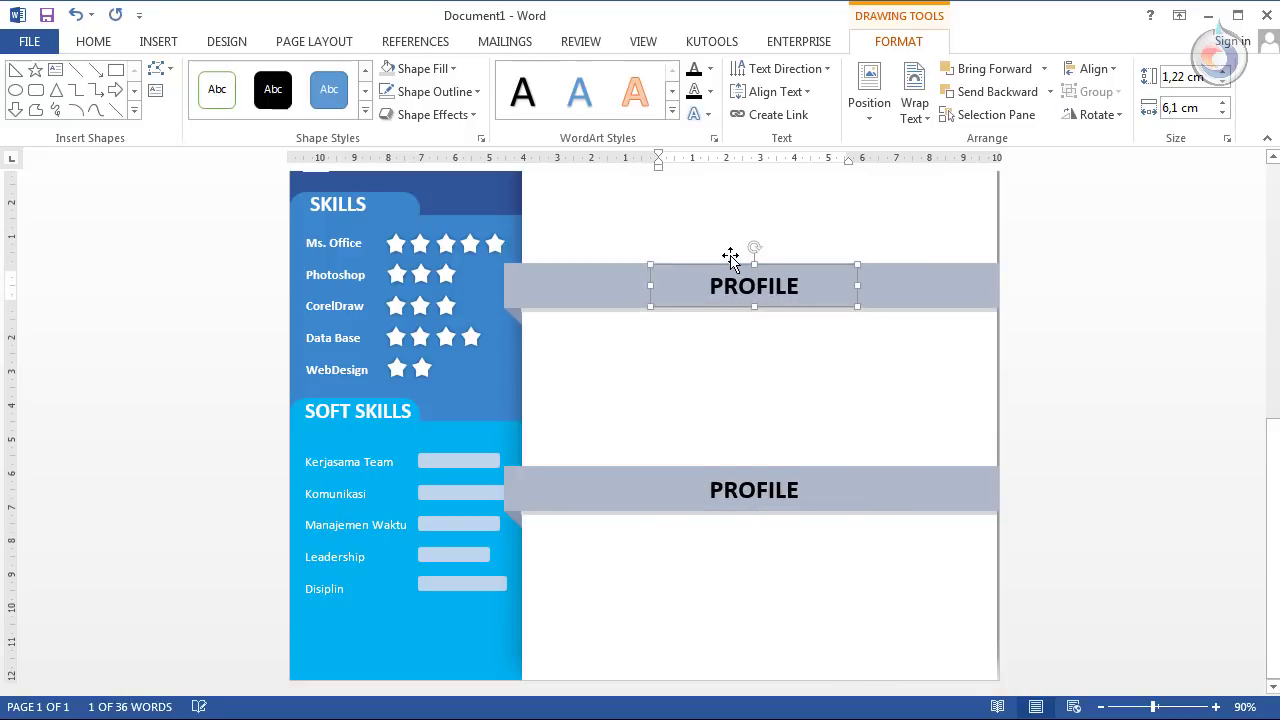
{"action": "scroll", "coordinate": [757, 250], "scroll_direction": "up", "scroll_amount": 3}
{"action": "scroll", "coordinate": [755, 265], "scroll_direction": "up", "scroll_amount": 4}
{"action": "scroll", "coordinate": [755, 265], "scroll_direction": "up", "scroll_amount": 2}
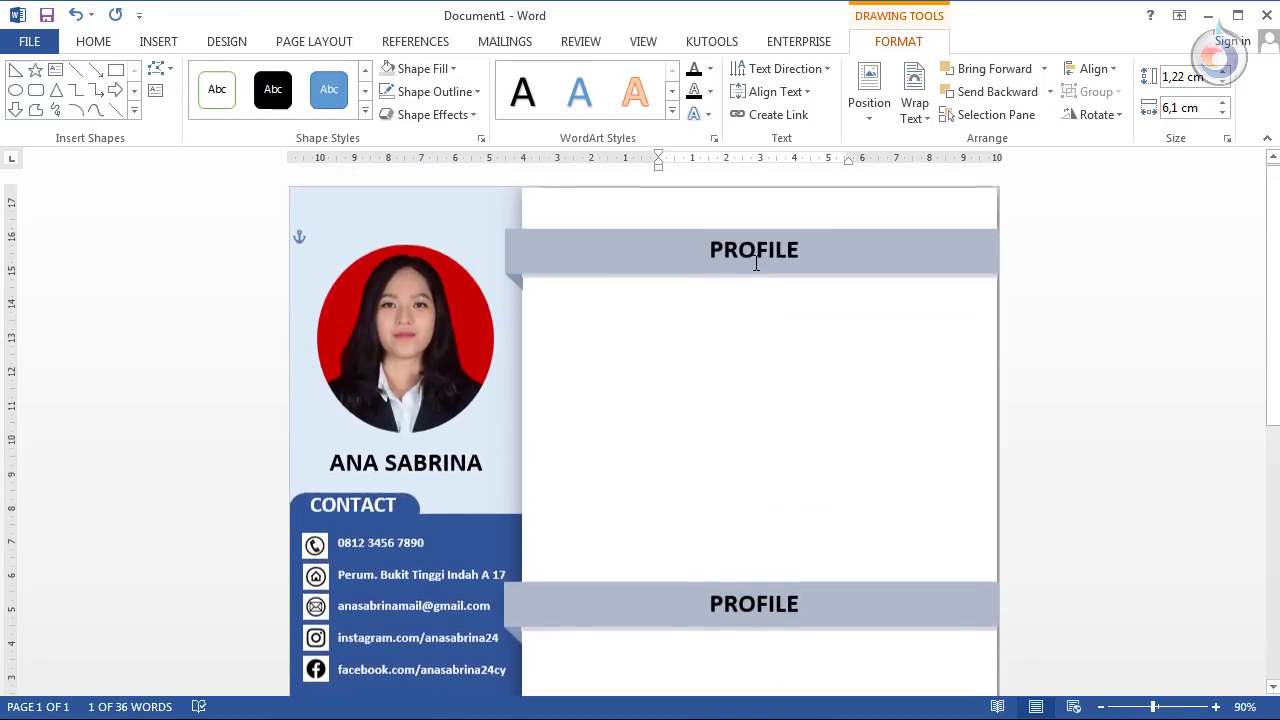
Step: Retitle the second band's heading PENDIDIKAN
{"action": "key", "text": "ctrl+a"}
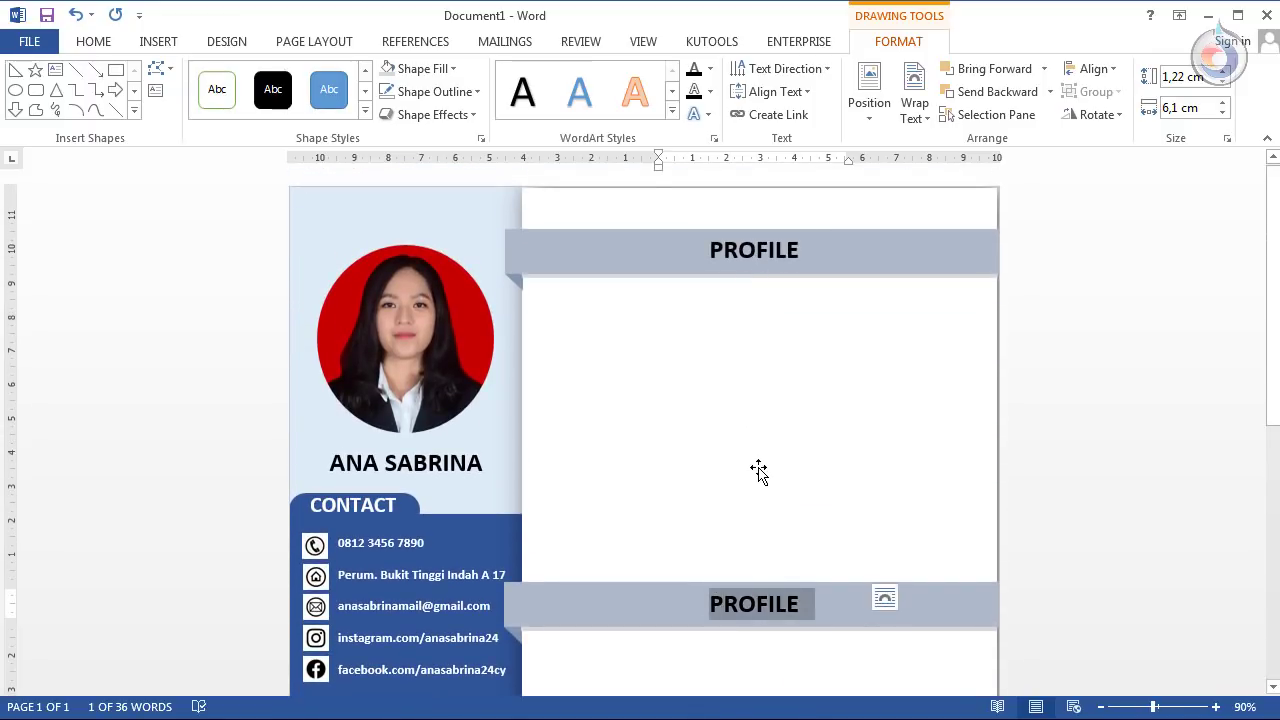
{"action": "scroll", "coordinate": [760, 480], "scroll_direction": "down", "scroll_amount": 3}
{"action": "type", "text": "PEND"}
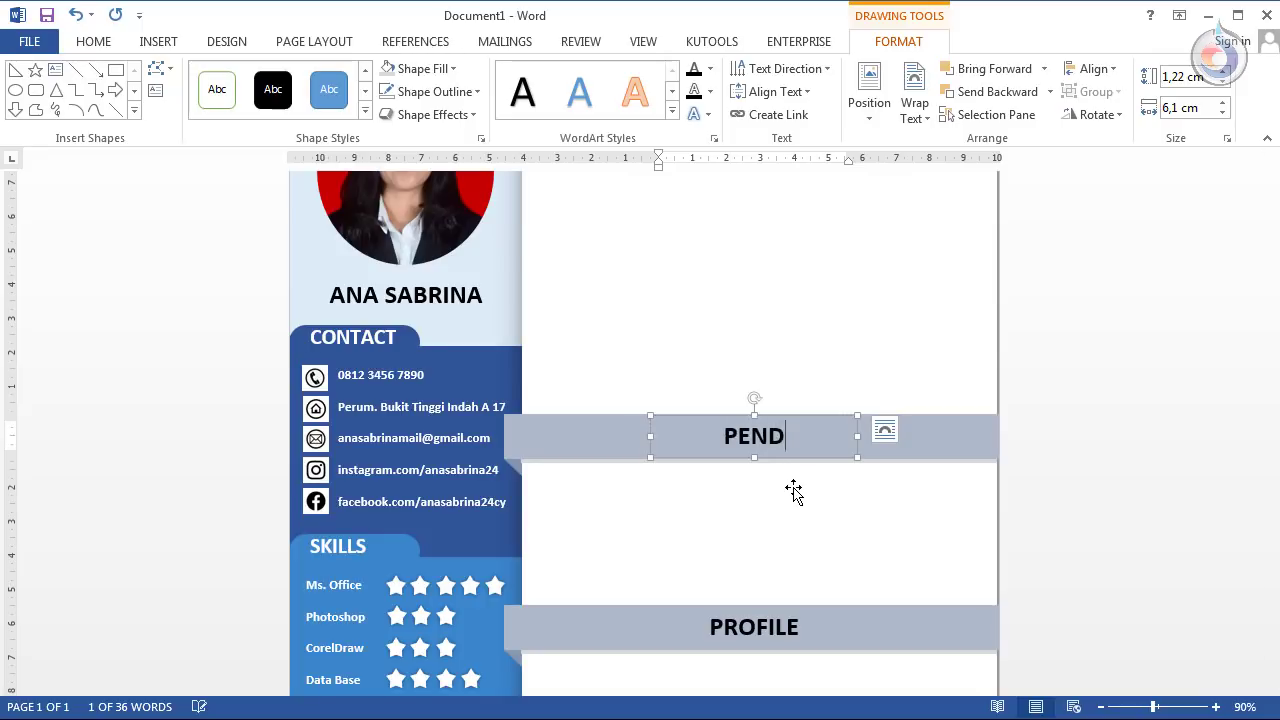
{"action": "type", "text": "IDIKAN"}
{"action": "scroll", "coordinate": [793, 490], "scroll_direction": "down", "scroll_amount": 2}
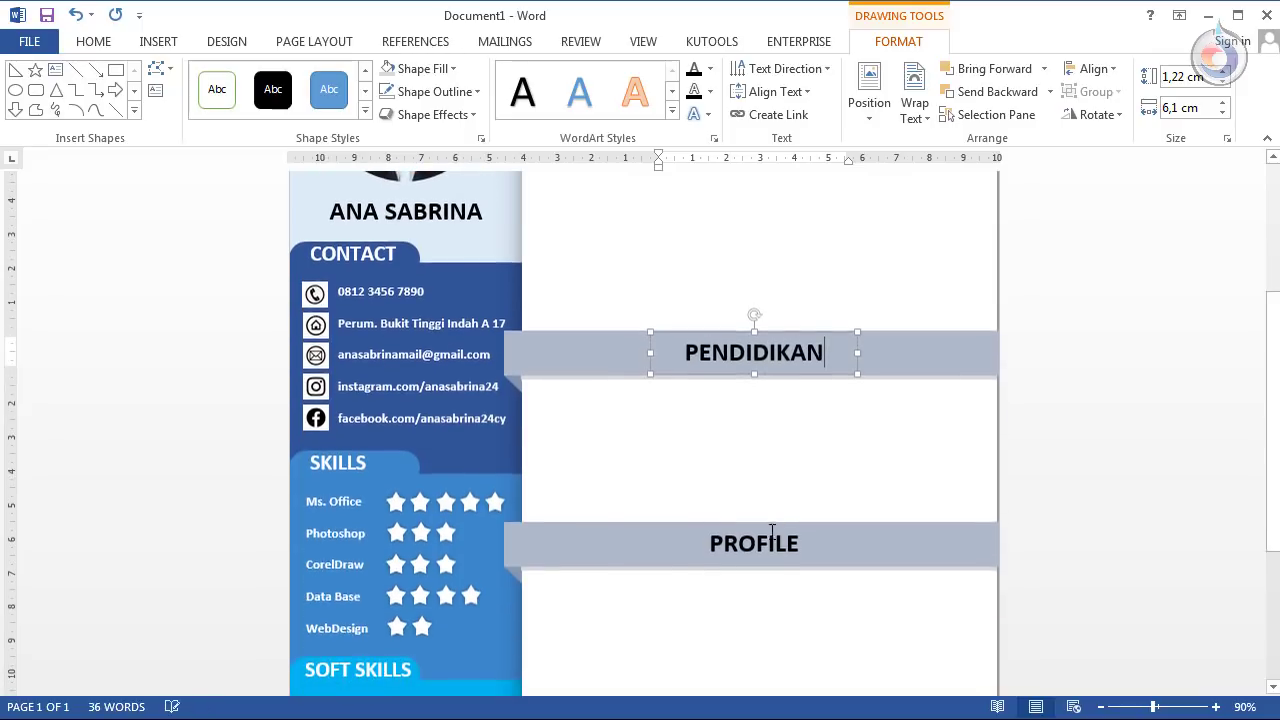
Step: Retitle the third band PENGALAMAN KERJA, fixing the typo, and centre it on its bar
{"action": "double_click", "coordinate": [748, 542]}
{"action": "type", "text": "PENG"}
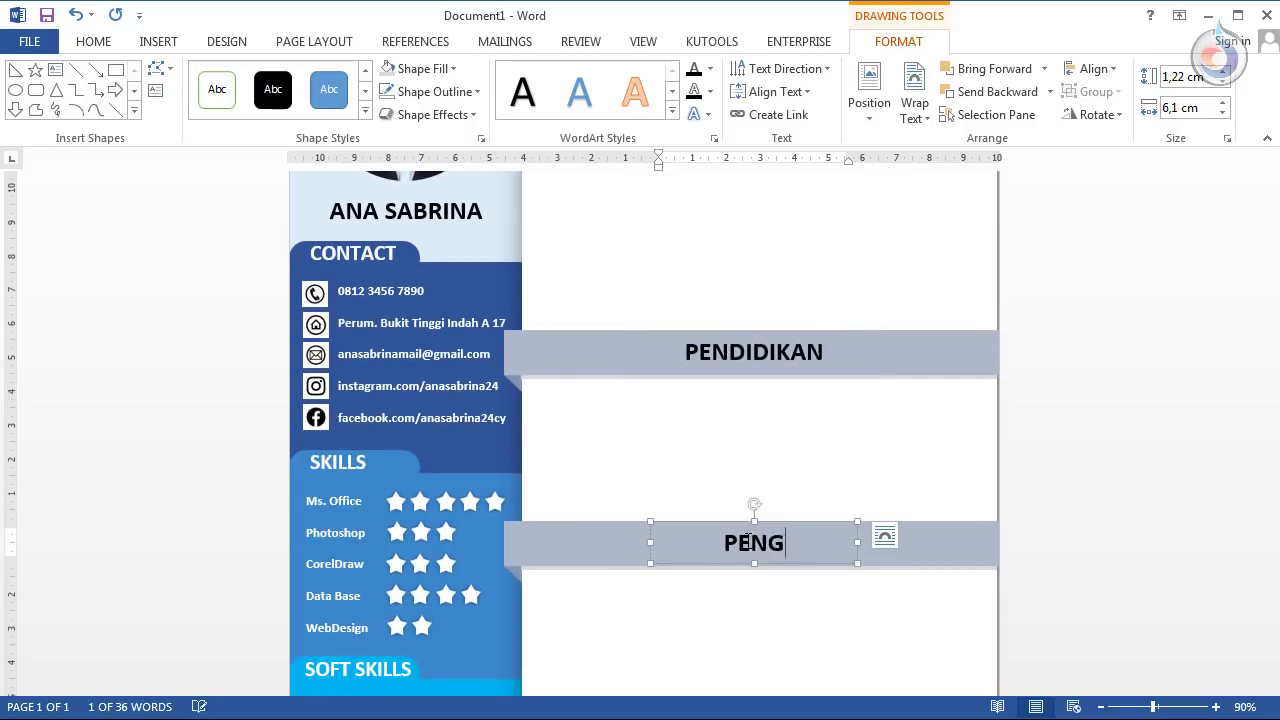
{"action": "type", "text": "ALAMAN "}
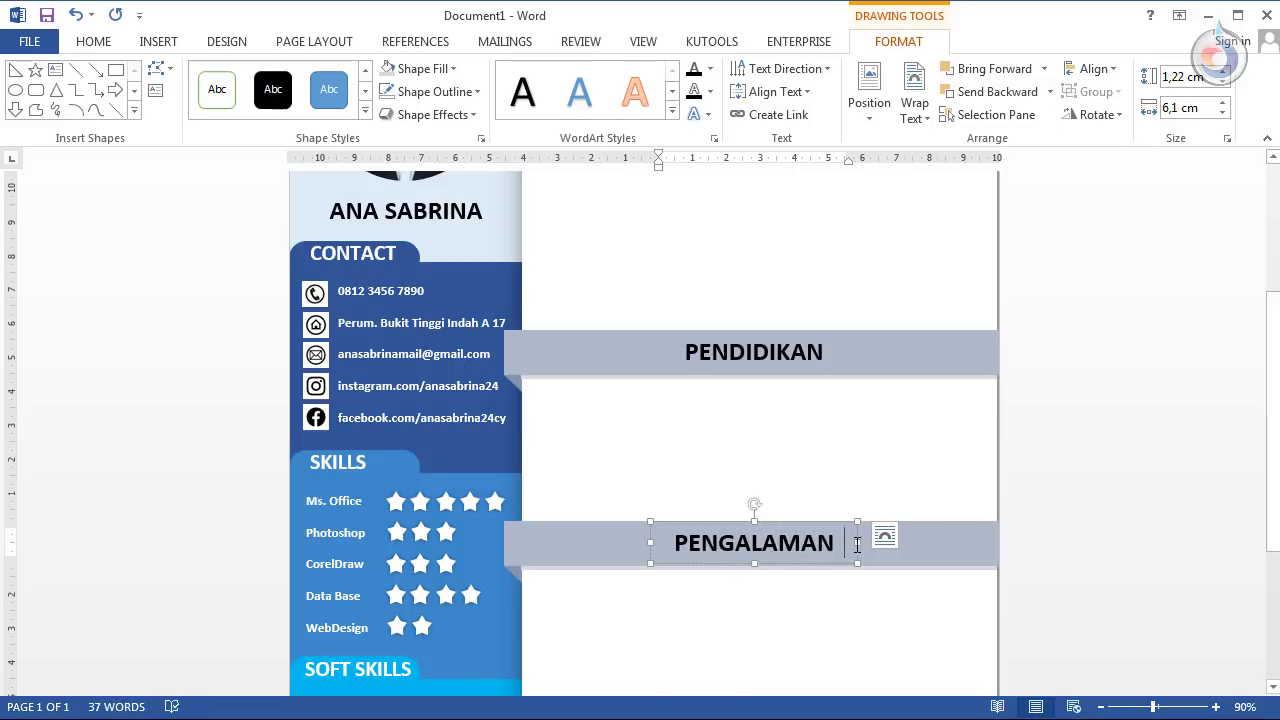
{"action": "type", "text": "KE"}
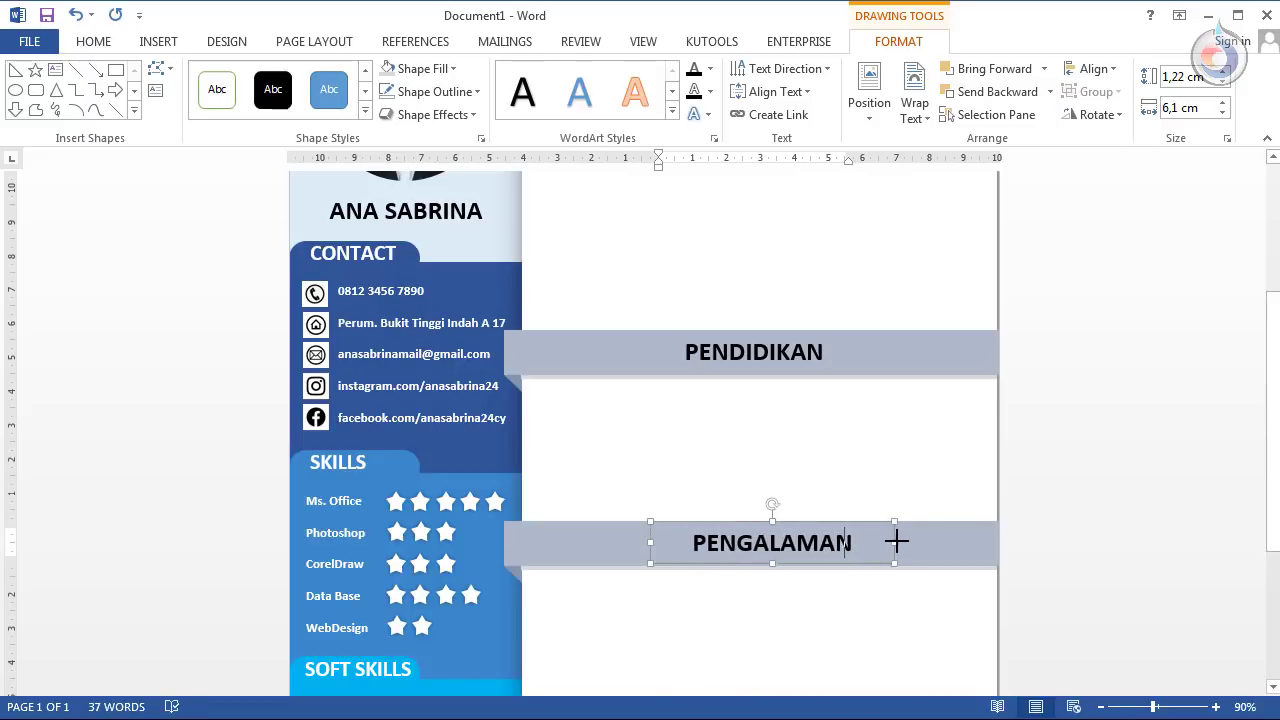
{"action": "type", "text": "JAFA"}
{"action": "left_click_drag", "start_coordinate": [853, 545], "coordinate": [905, 531]}
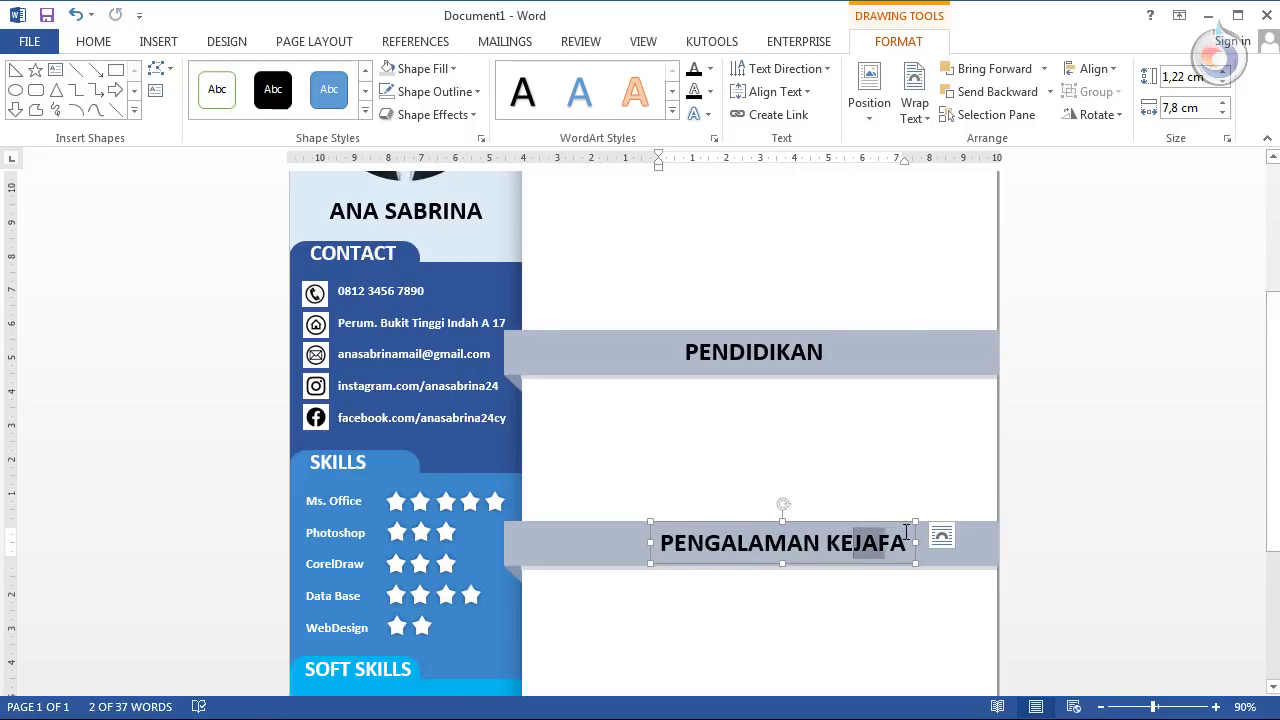
{"action": "type", "text": "RJA"}
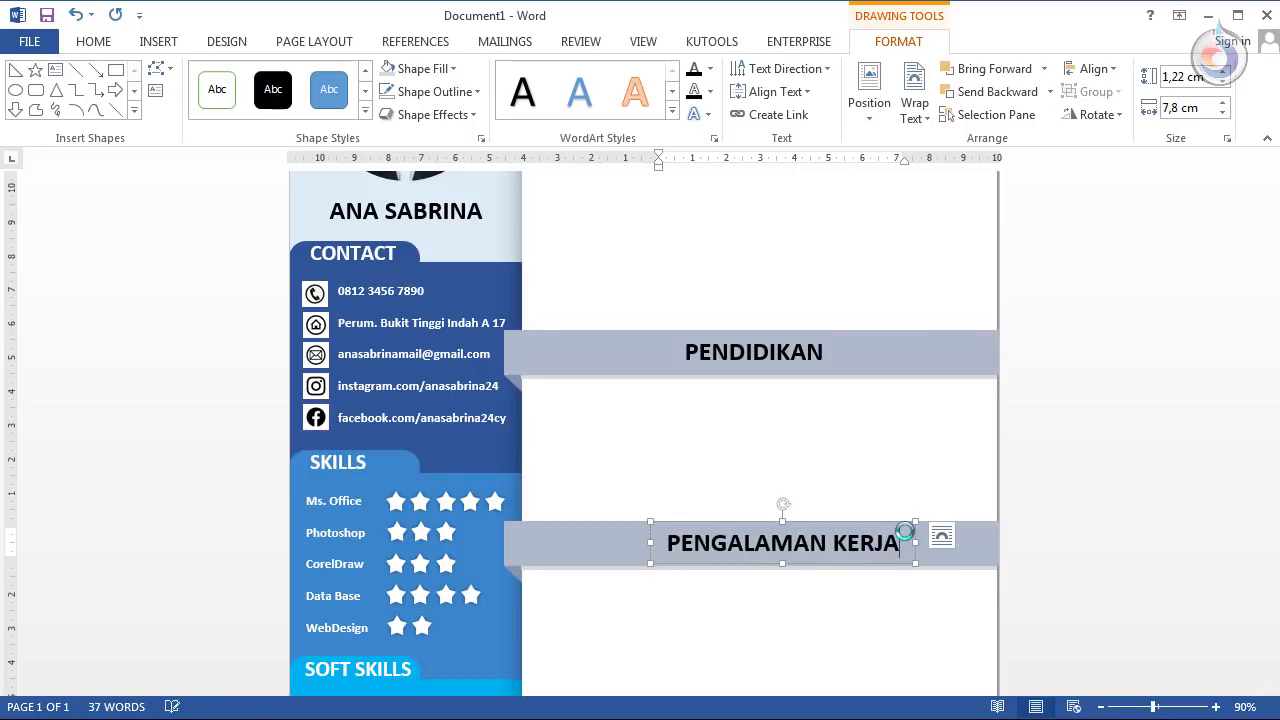
{"action": "left_click_drag", "start_coordinate": [749, 520], "coordinate": [719, 521]}
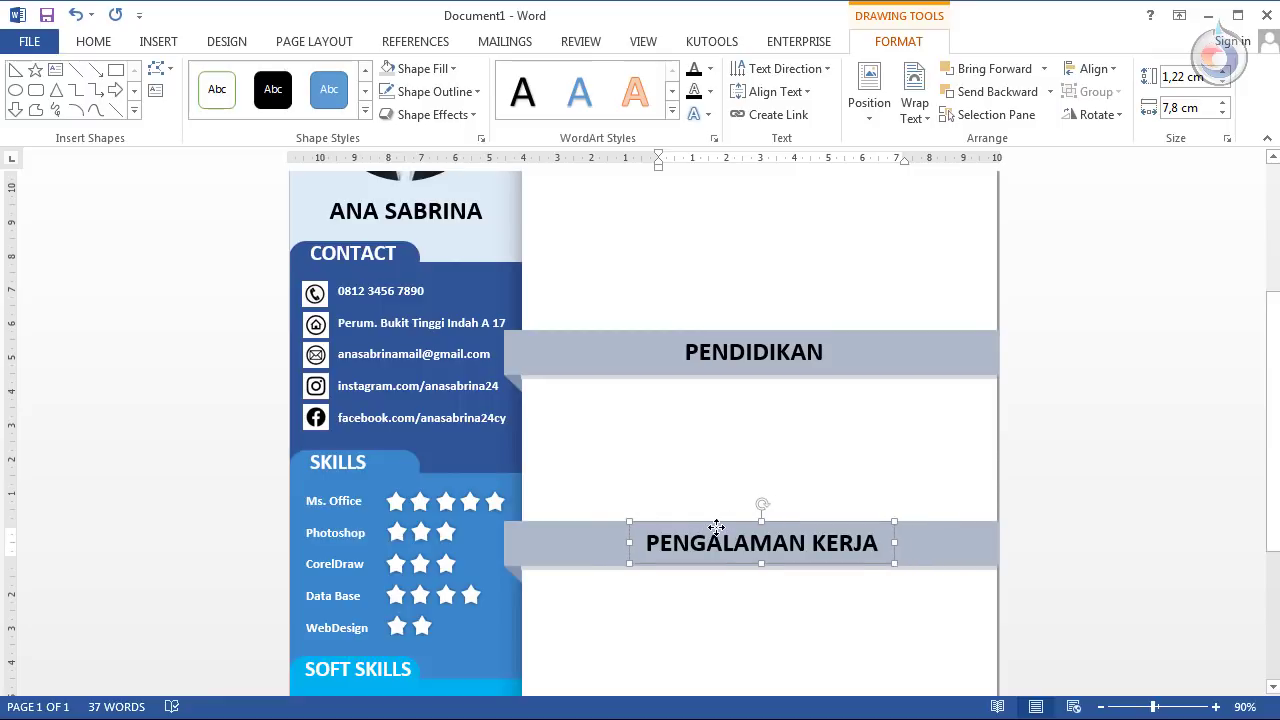
{"action": "scroll", "coordinate": [720, 540], "scroll_direction": "down", "scroll_amount": 3}
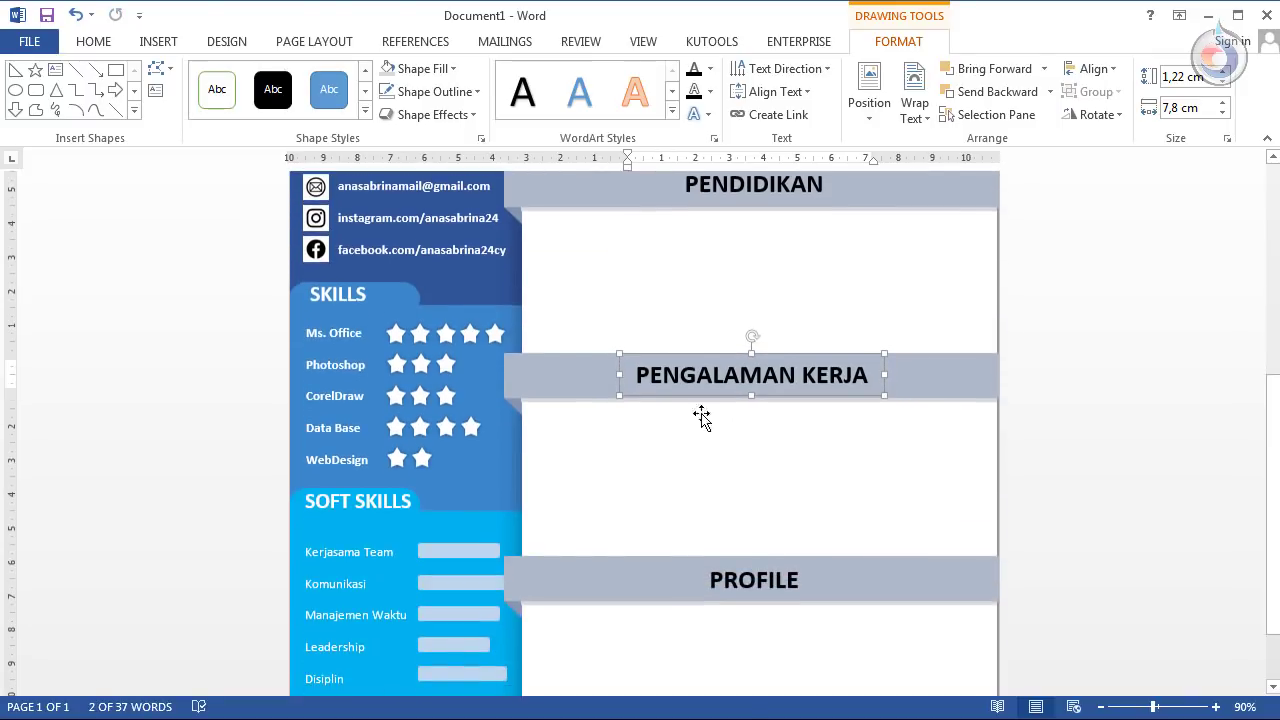
{"action": "left_click_drag", "start_coordinate": [705, 356], "coordinate": [719, 356]}
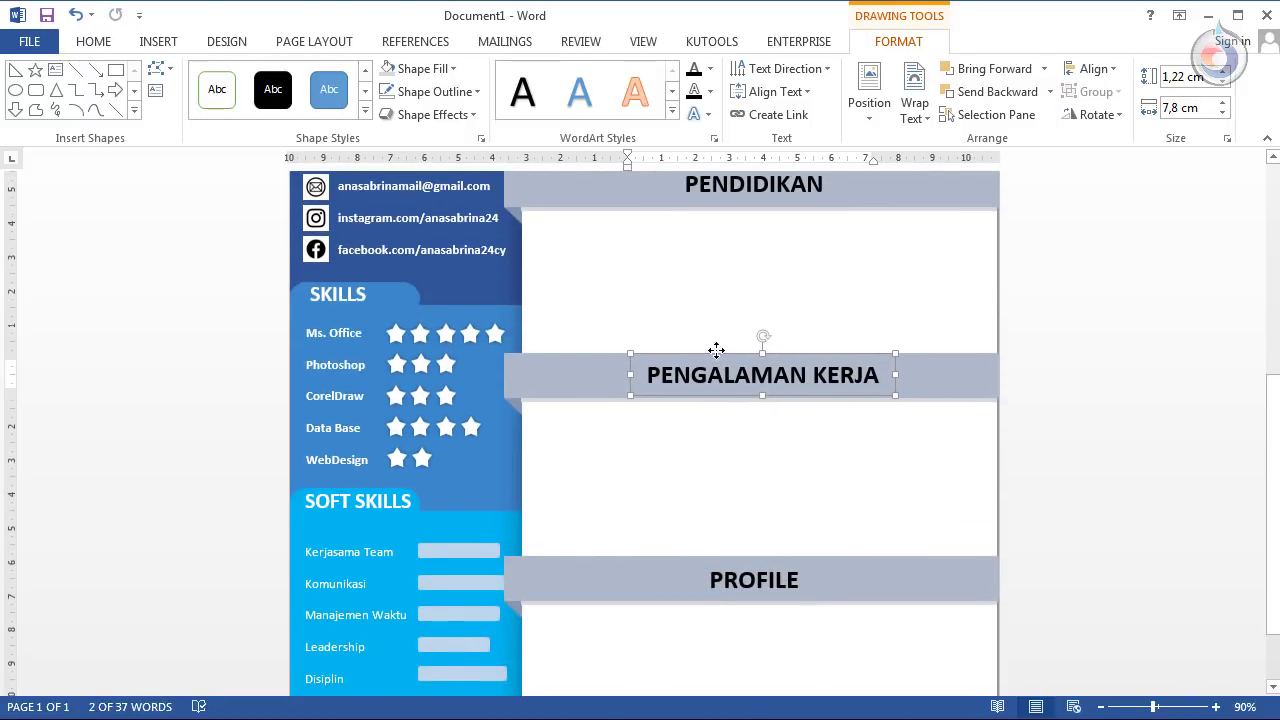
{"action": "left_click", "coordinate": [743, 574]}
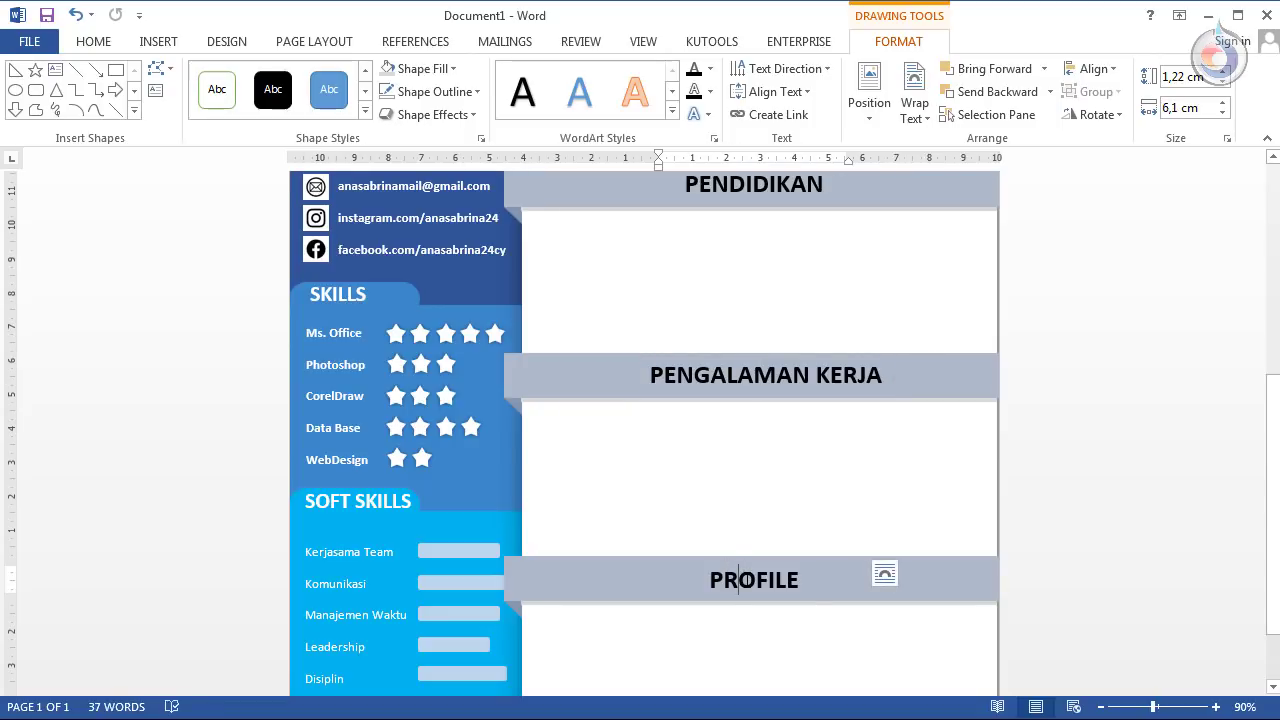
Step: Rename the fourth banner's heading PRESTASI and move that banner further down
{"action": "double_click", "coordinate": [751, 576]}
{"action": "type", "text": "PRESTAS"}
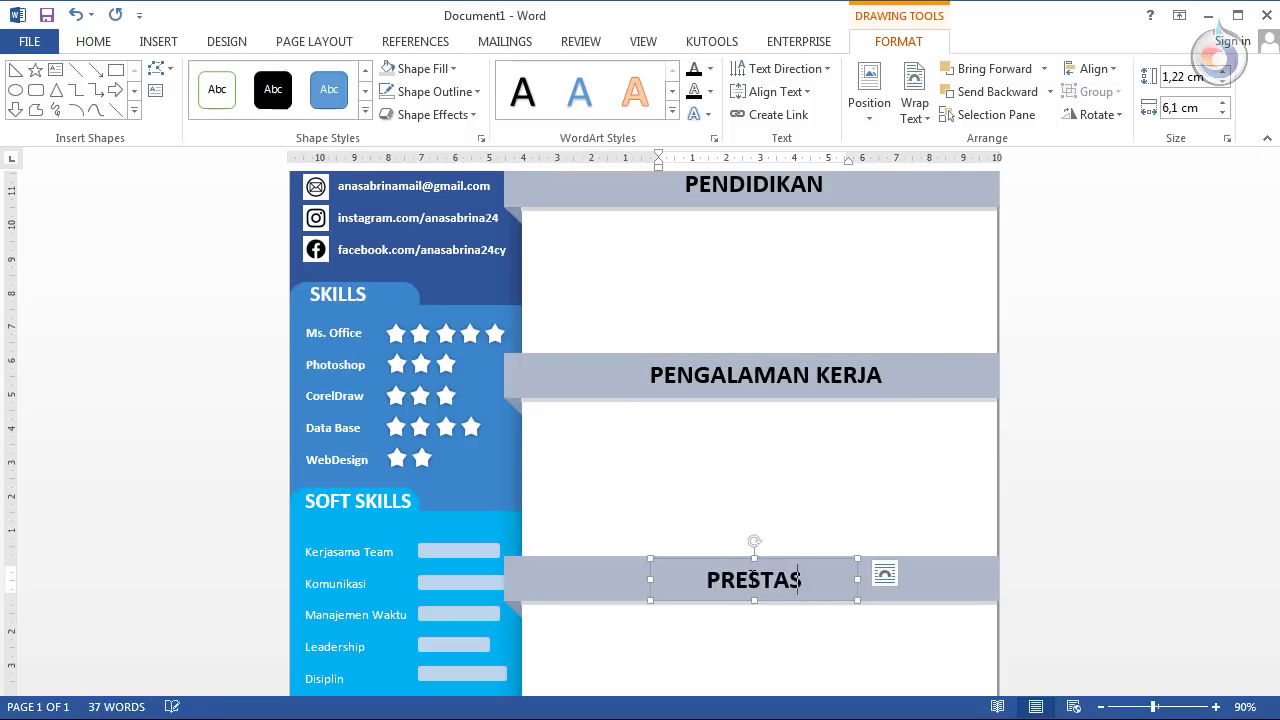
{"action": "type", "text": "I"}
{"action": "scroll", "coordinate": [714, 629], "scroll_direction": "down", "scroll_amount": 3}
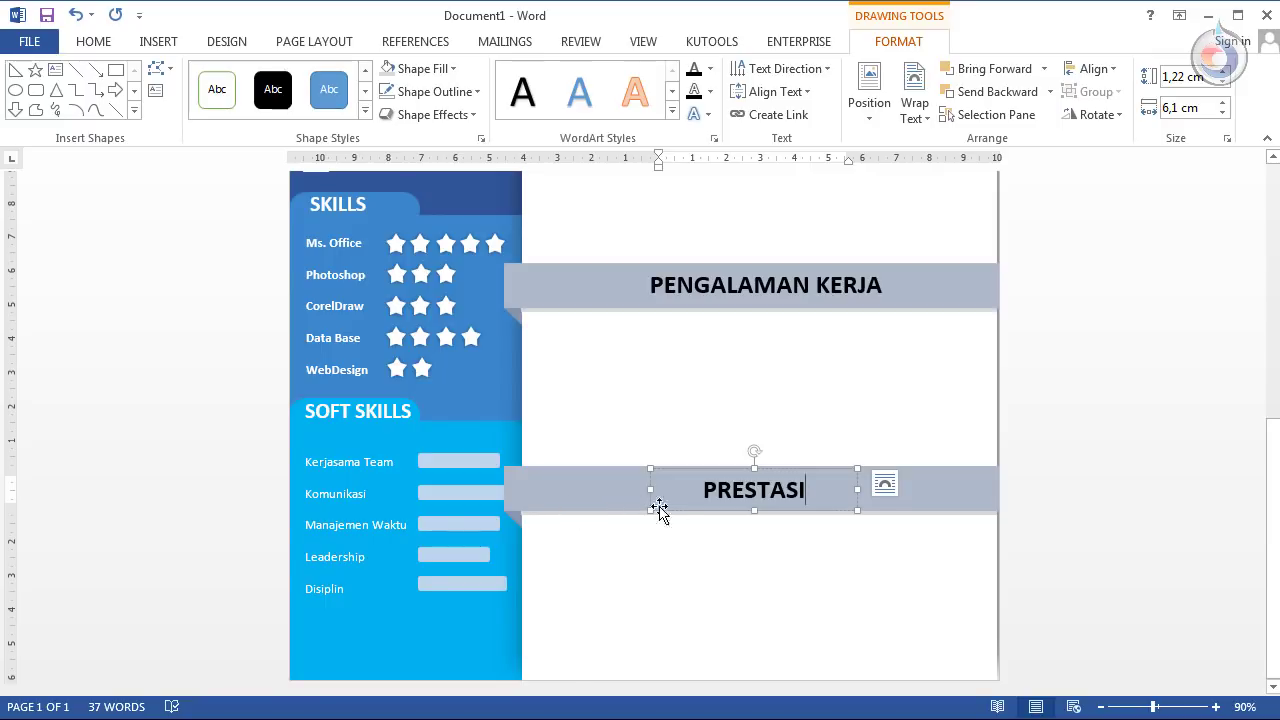
{"action": "left_click_drag", "start_coordinate": [610, 477], "coordinate": [603, 534]}
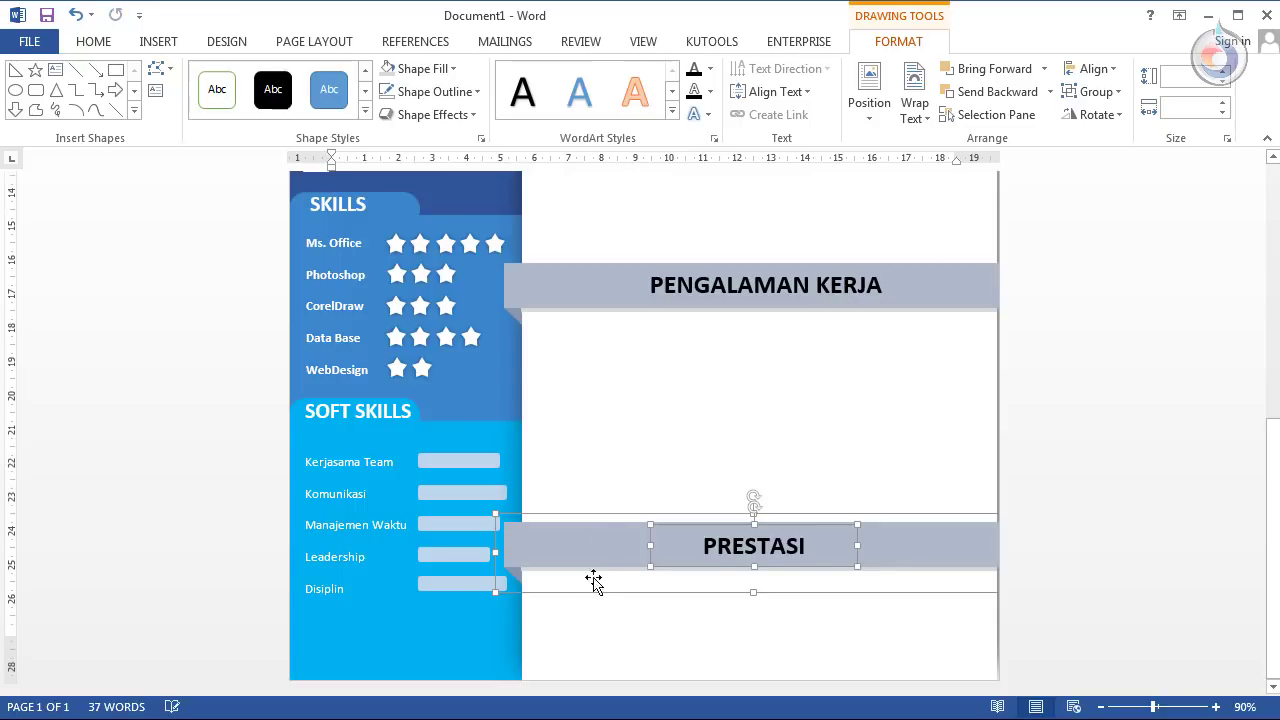
{"action": "left_click", "coordinate": [643, 420]}
{"action": "scroll", "coordinate": [652, 424], "scroll_direction": "up", "scroll_amount": 5}
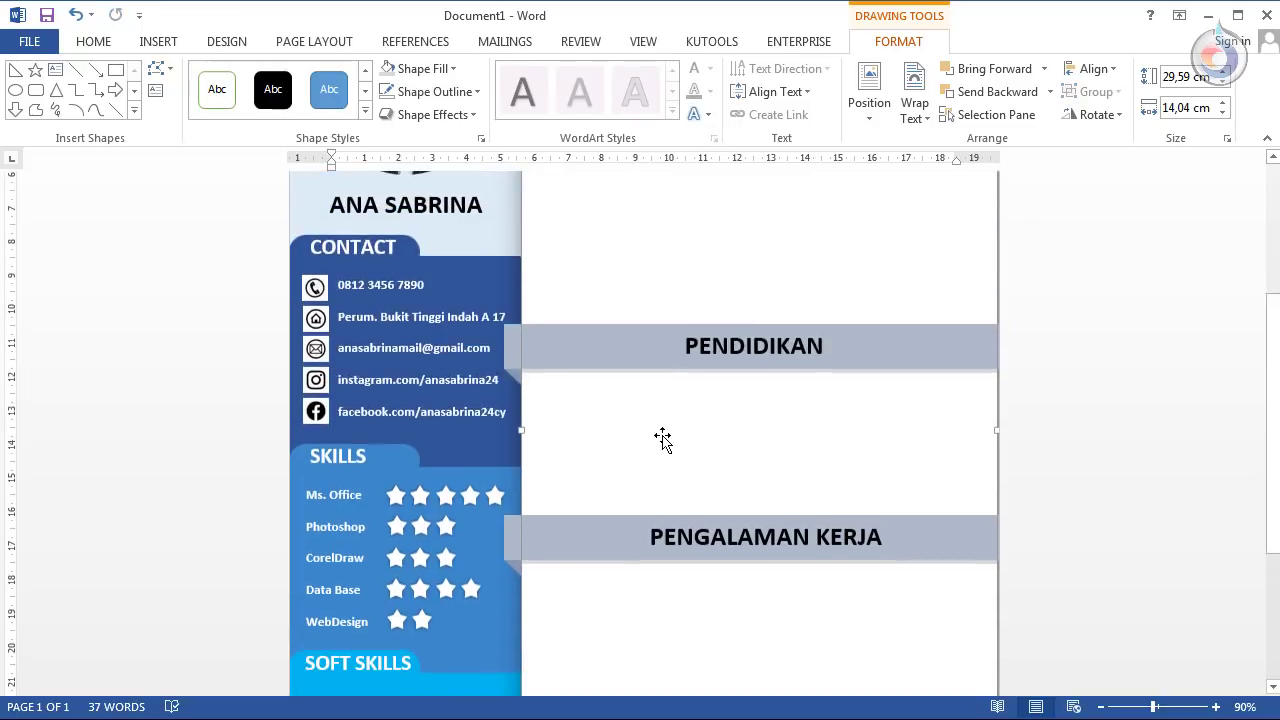
{"action": "scroll", "coordinate": [658, 434], "scroll_direction": "up", "scroll_amount": 4}
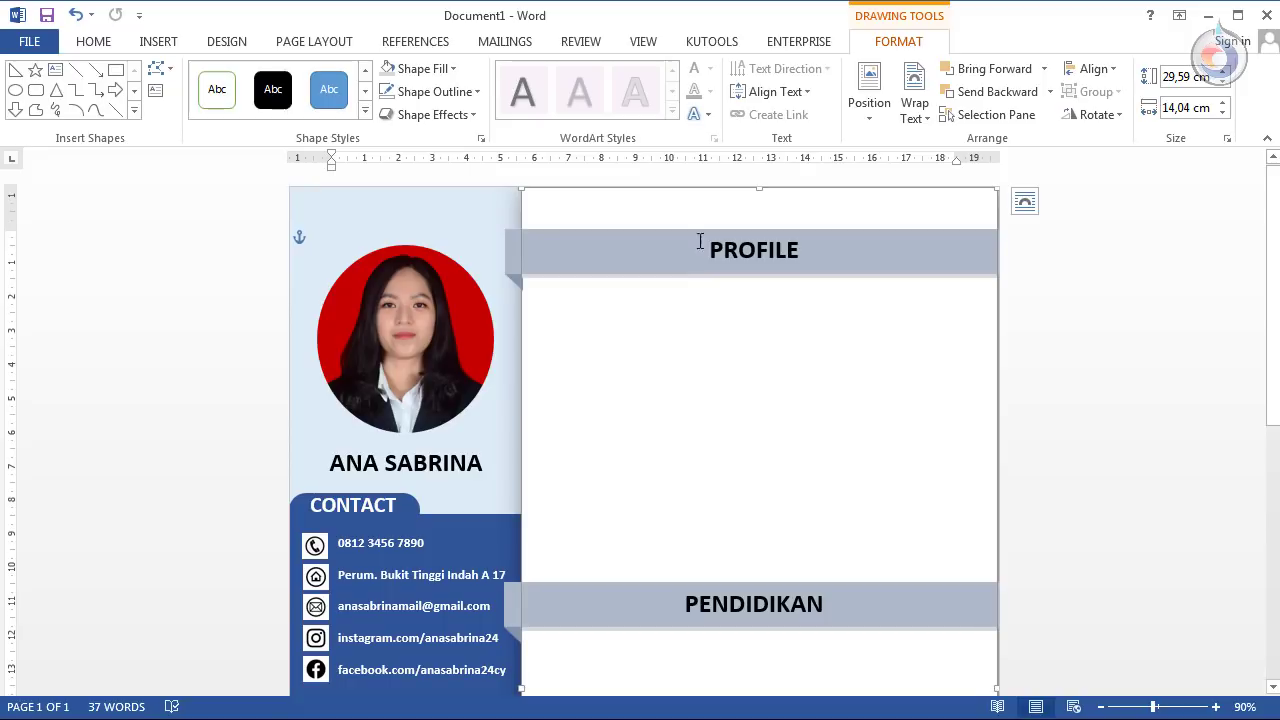
{"action": "scroll", "coordinate": [714, 231], "scroll_direction": "down", "scroll_amount": 1}
{"action": "scroll", "coordinate": [714, 231], "scroll_direction": "down", "scroll_amount": 2}
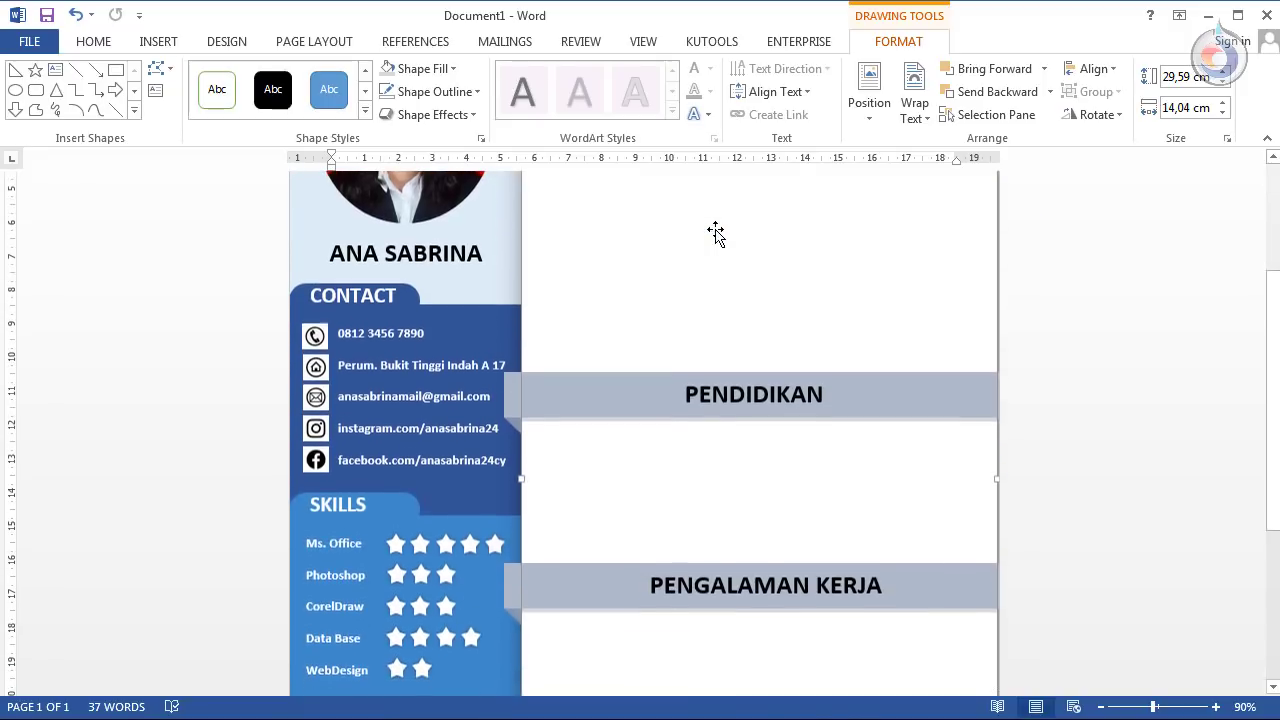
Step: Inspect the sidebar skill names box, then return to the top of the page
{"action": "left_click", "coordinate": [333, 551]}
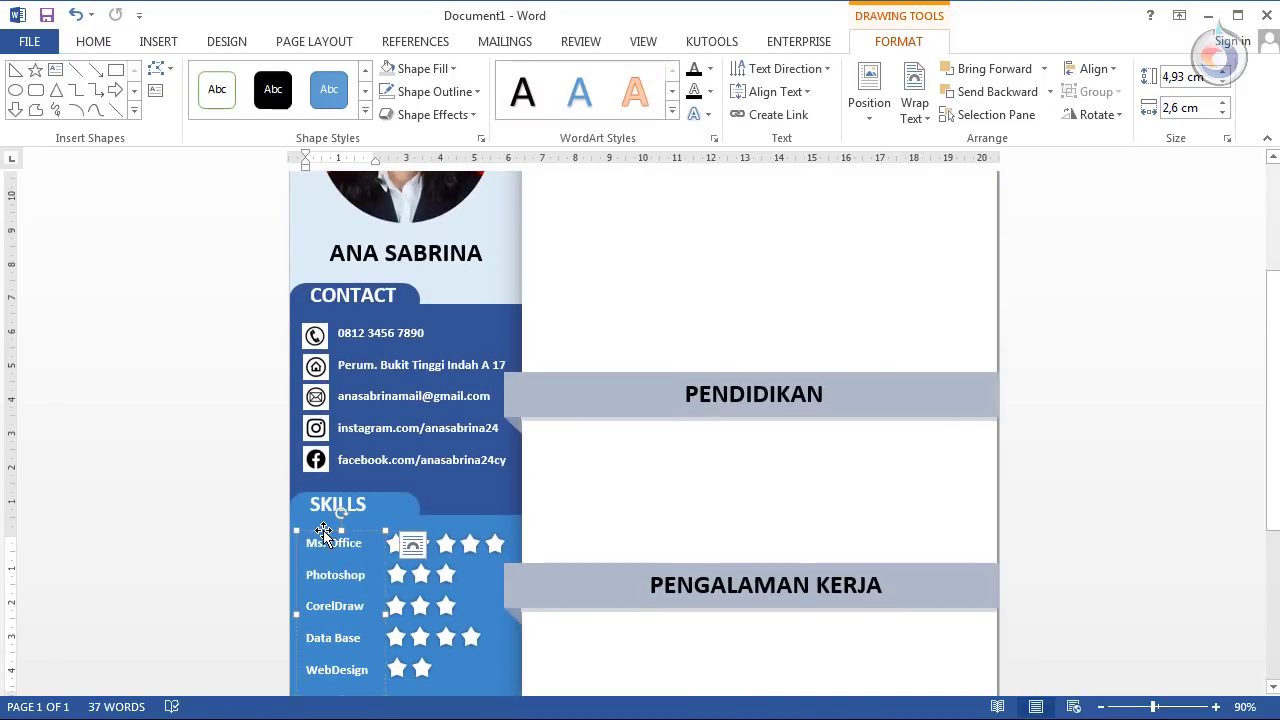
{"action": "key", "text": "alt"}
{"action": "left_click", "coordinate": [716, 266]}
{"action": "scroll", "coordinate": [719, 275], "scroll_direction": "up", "scroll_amount": 2}
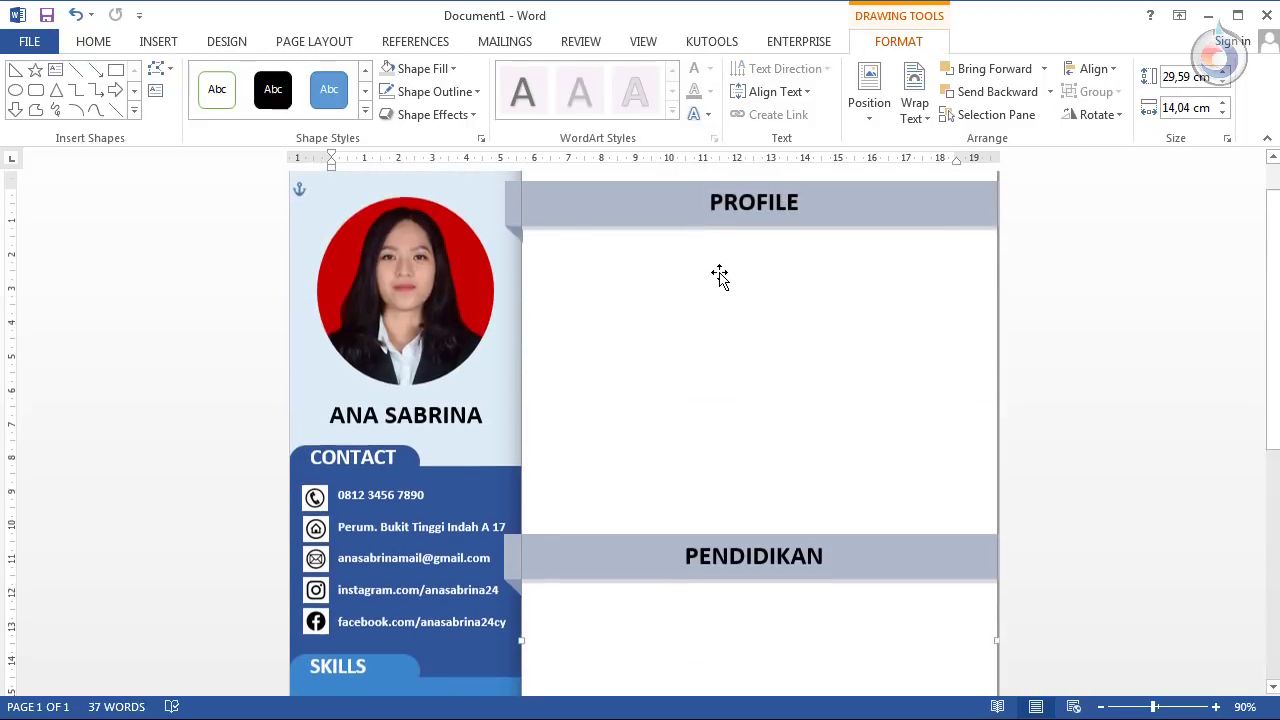
{"action": "scroll", "coordinate": [719, 275], "scroll_direction": "up", "scroll_amount": 1}
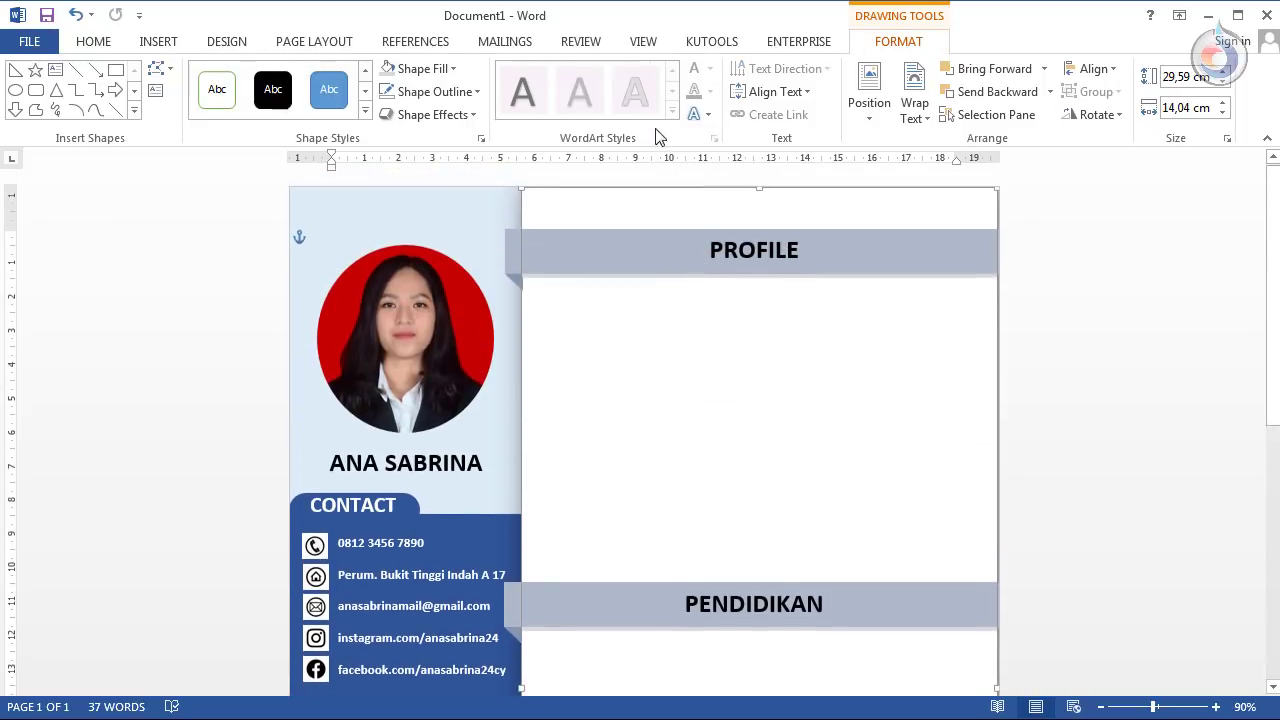
{"action": "left_click", "coordinate": [158, 41]}
Step: Insert a Simple Text Box below the PROFILE banner and stretch it to 6.35 × 12.76 cm
{"action": "left_click", "coordinate": [903, 95]}
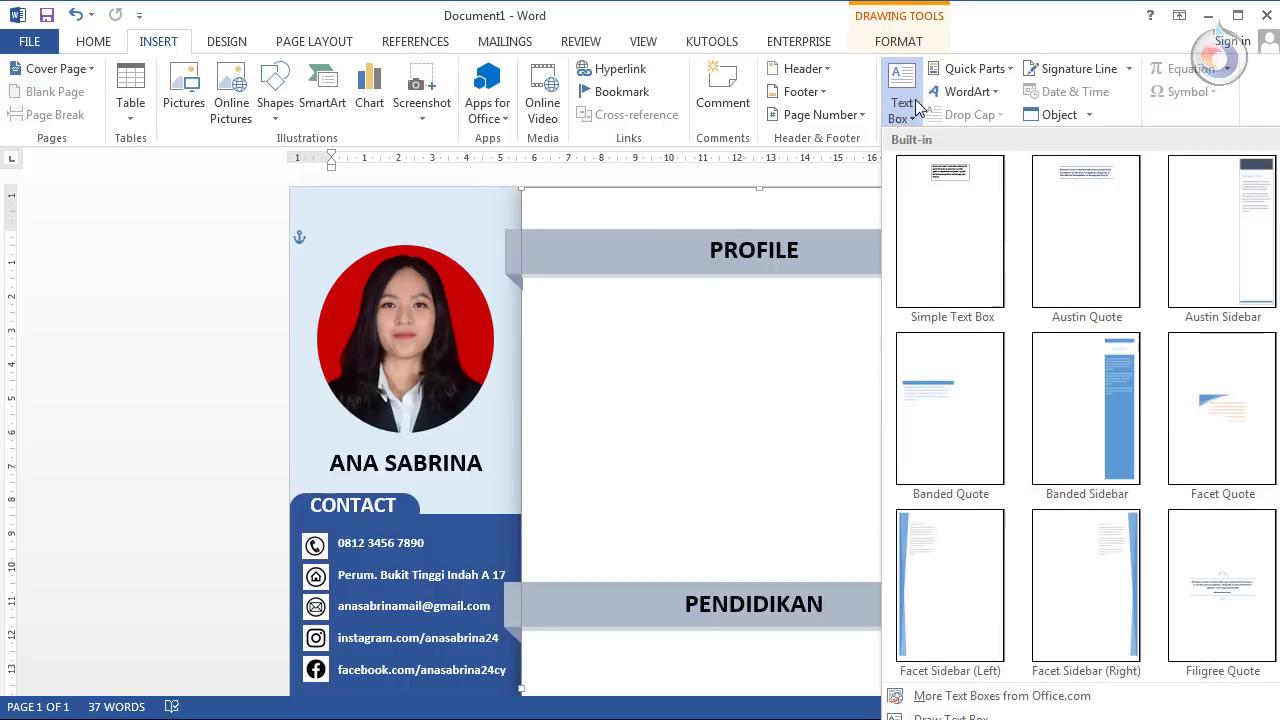
{"action": "left_click", "coordinate": [914, 189]}
{"action": "left_click_drag", "start_coordinate": [582, 249], "coordinate": [612, 301]}
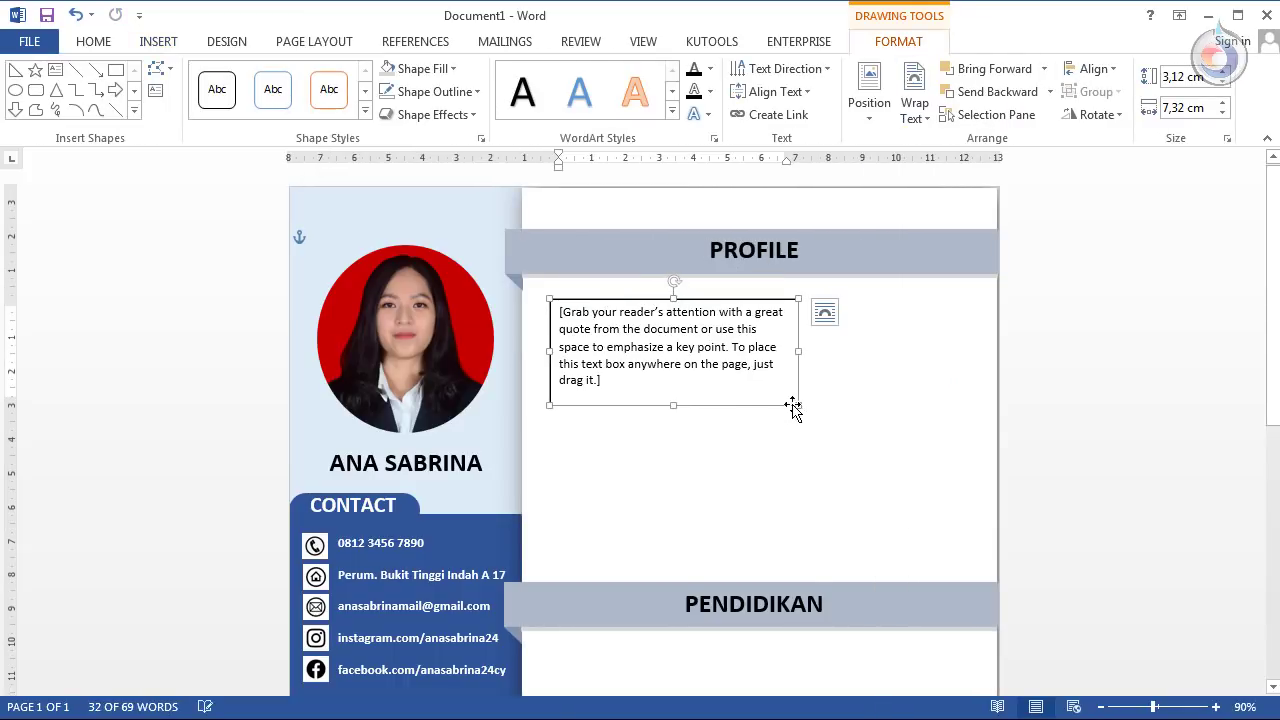
{"action": "left_click_drag", "start_coordinate": [797, 403], "coordinate": [982, 514]}
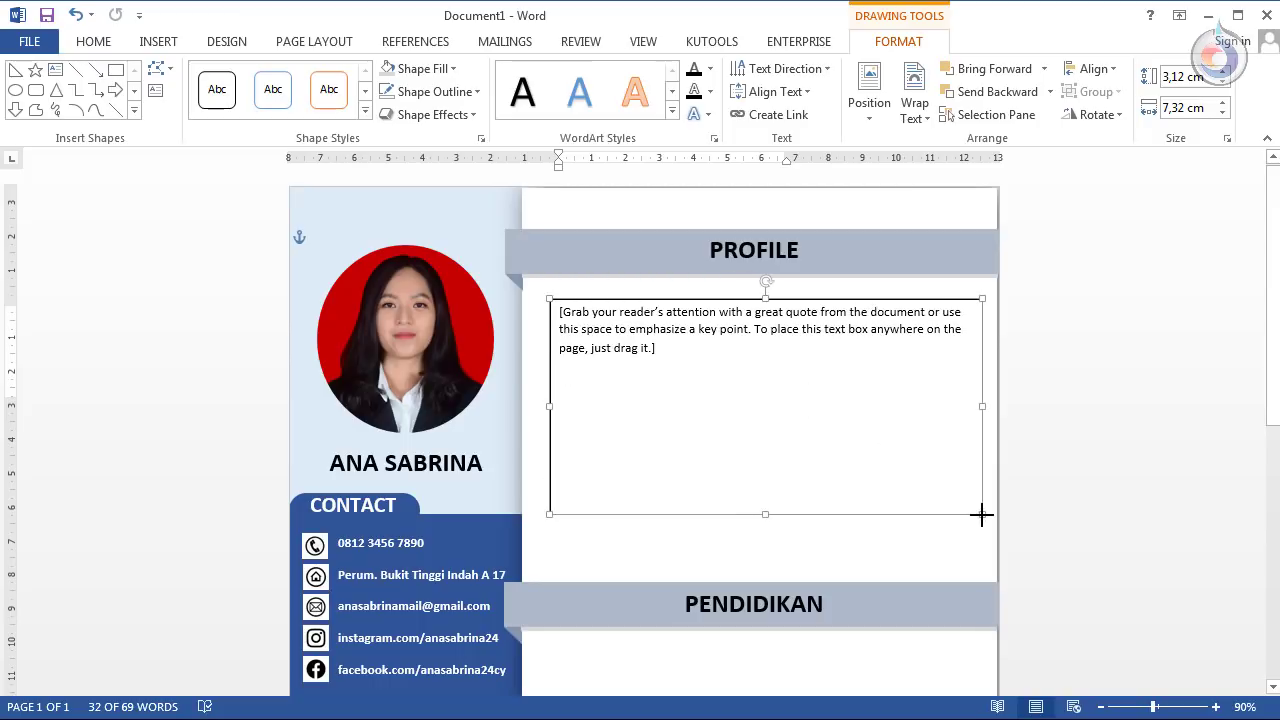
{"action": "scroll", "coordinate": [990, 421], "scroll_direction": "up", "scroll_amount": 4}
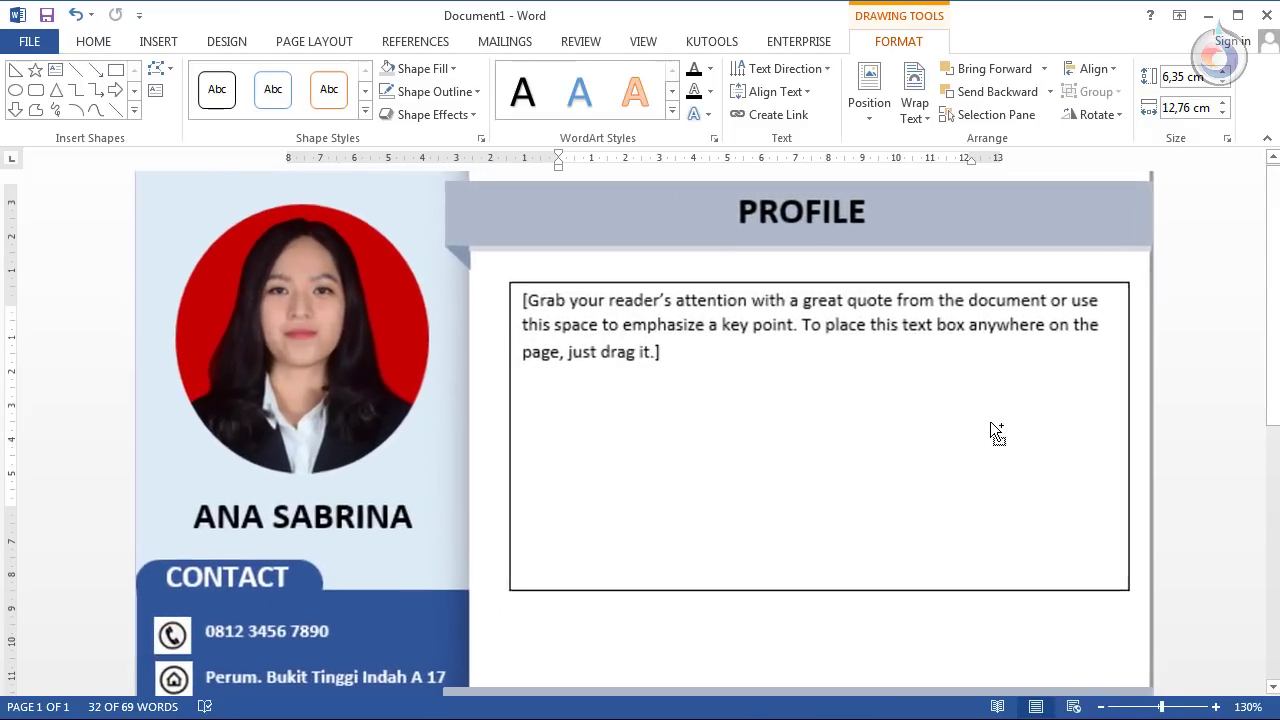
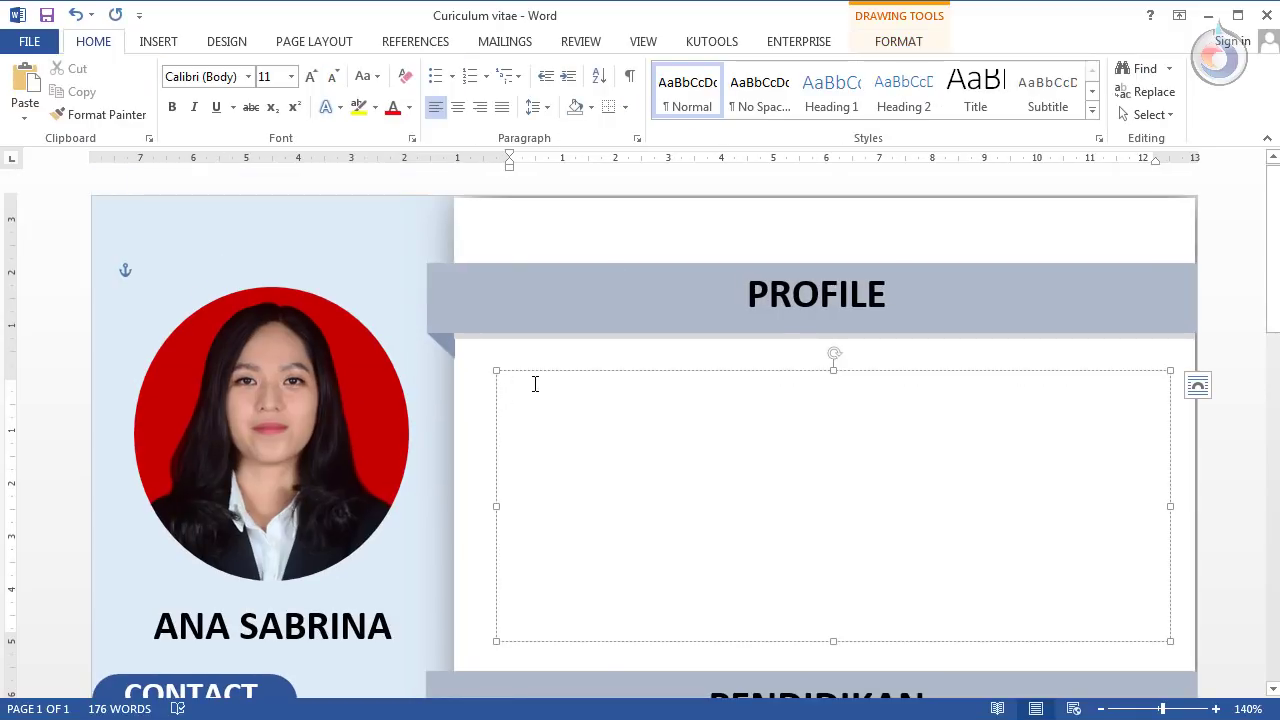
Step: Paste the Lorem Ipsum paragraph into the empty profile text box
{"action": "type", "text": "Lorem Ipsum is simply dummy text of the printing and typesetting industry. Lorem Ipsum has been the industry's standard dummy text ever since the 1500s, when an unknown printer took a galley of type and scrambled it to make a type specimen book. It has survived not only five centuries, but also the leap into electronic typesetting, remaining essentially unchanged. It was popularised in the 1960s with the release of Letraset sheets containing Lorem Ipsum passages."}
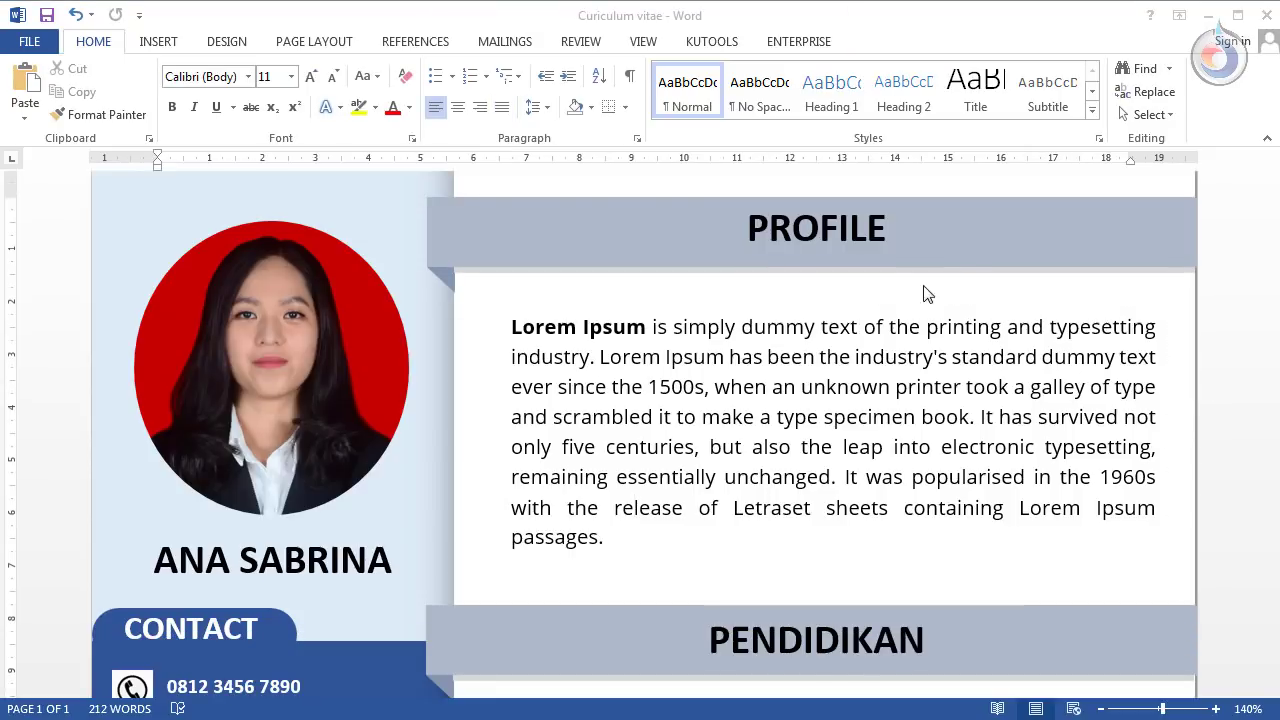
{"action": "scroll", "coordinate": [793, 352], "scroll_direction": "up", "scroll_amount": 1}
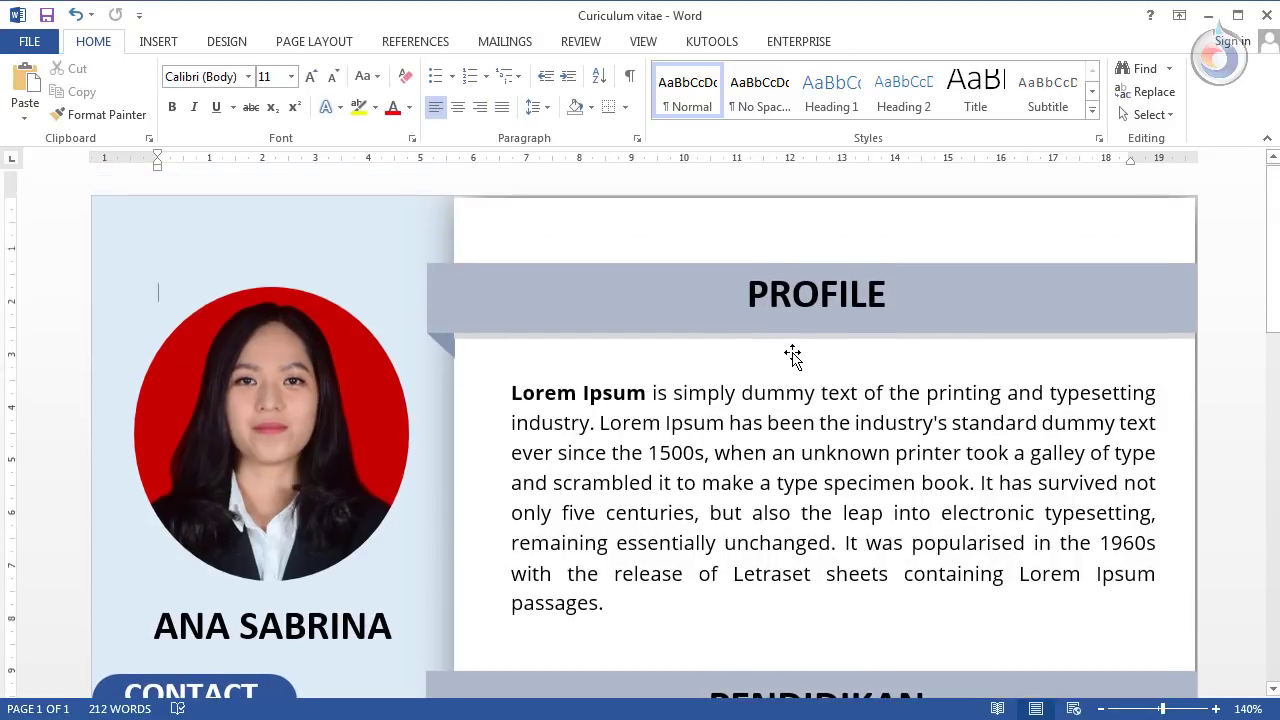
{"action": "scroll", "coordinate": [789, 357], "scroll_direction": "down", "scroll_amount": 1}
Step: Ctrl-drag the profile text box to place a copy below the PENDIDIKAN heading
{"action": "left_click", "coordinate": [778, 330]}
{"action": "left_click", "coordinate": [778, 306]}
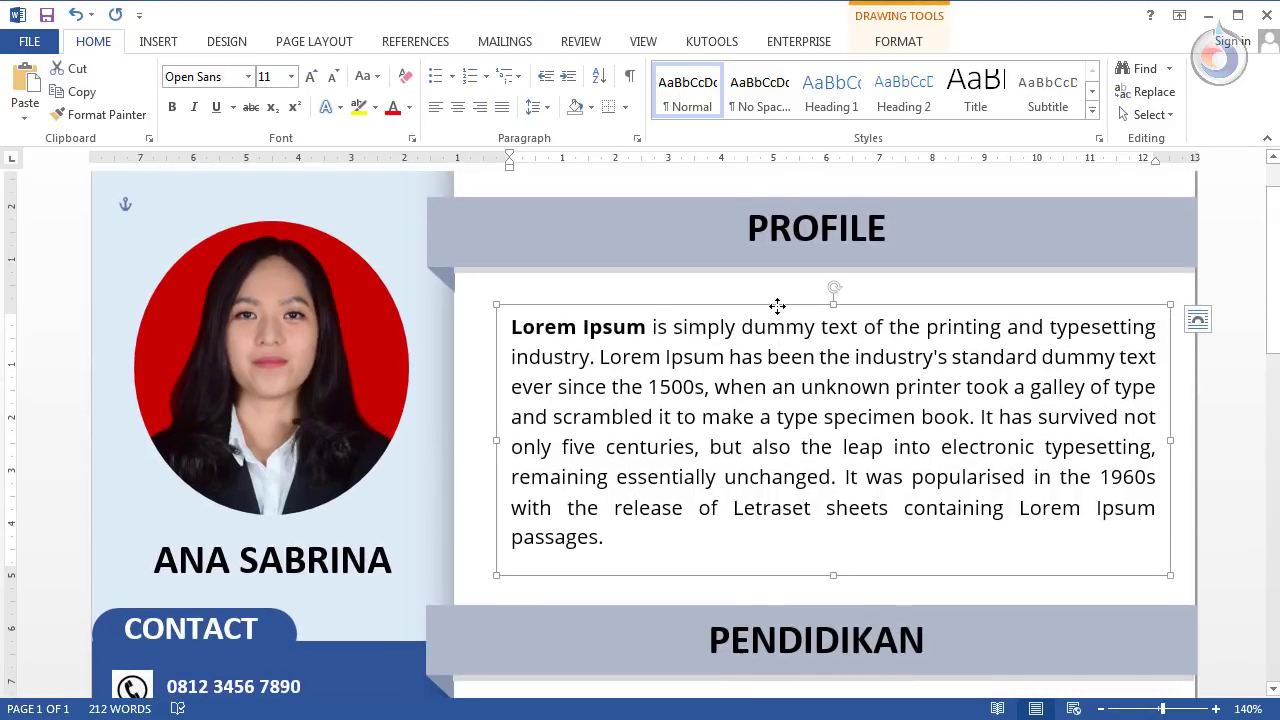
{"action": "right_click", "coordinate": [778, 306]}
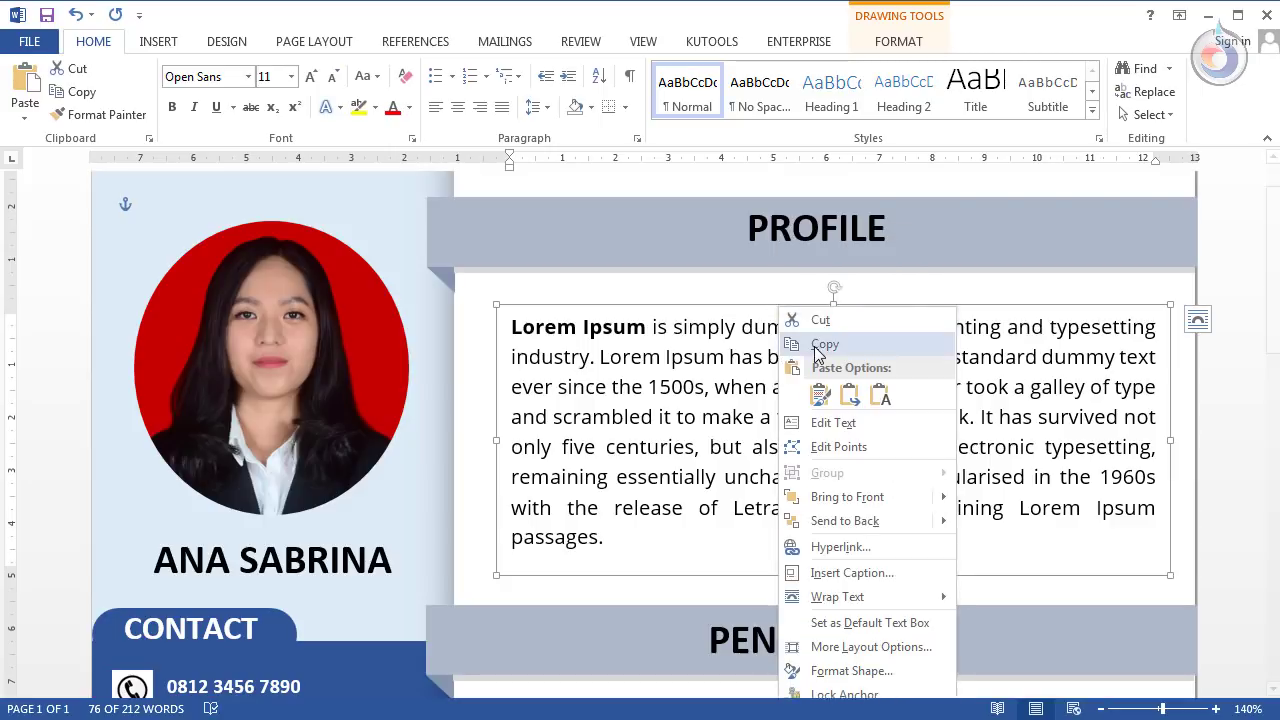
{"action": "left_click", "coordinate": [815, 343]}
{"action": "scroll", "coordinate": [778, 380], "scroll_direction": "down", "scroll_amount": 5}
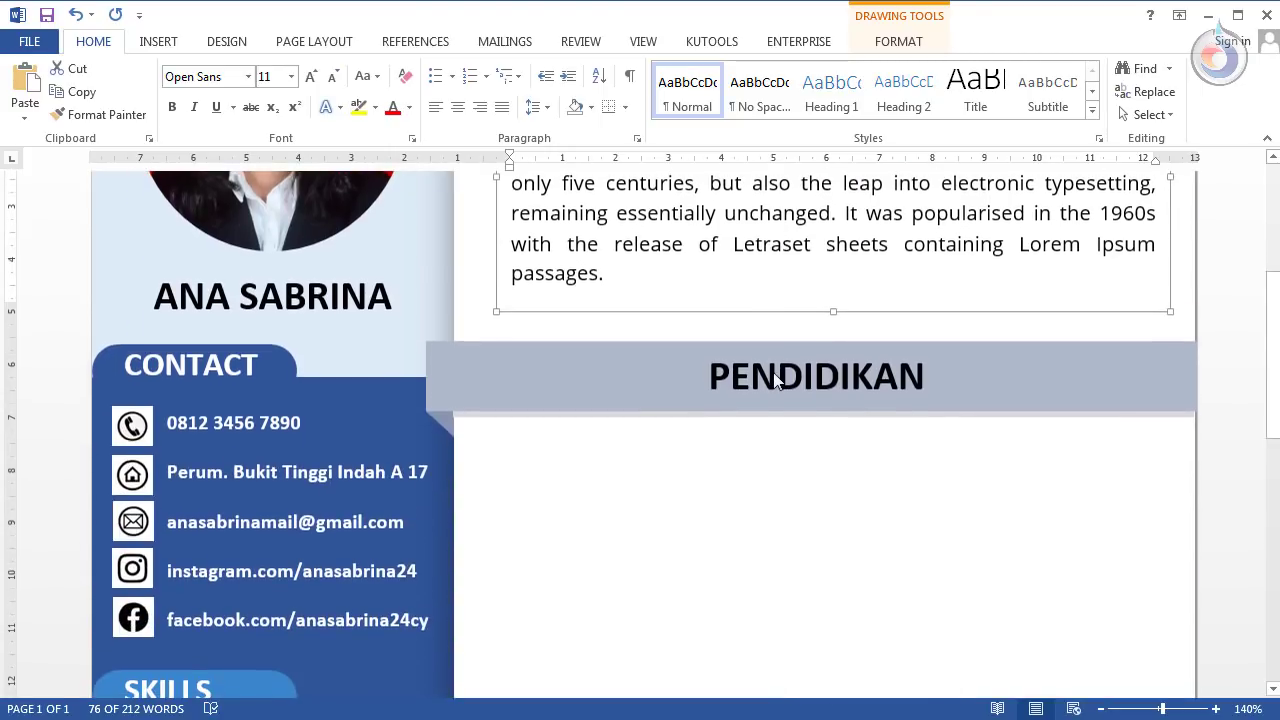
{"action": "right_click", "coordinate": [657, 465]}
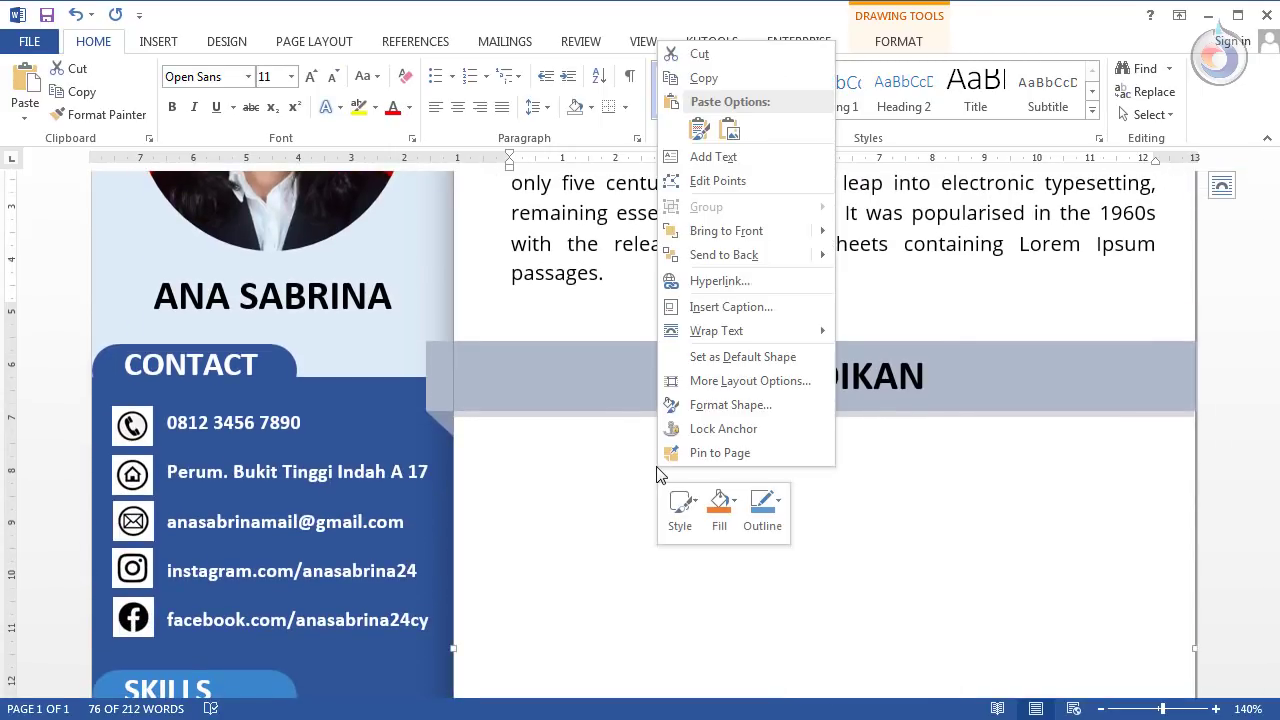
{"action": "right_click", "coordinate": [604, 486]}
{"action": "left_click", "coordinate": [745, 294]}
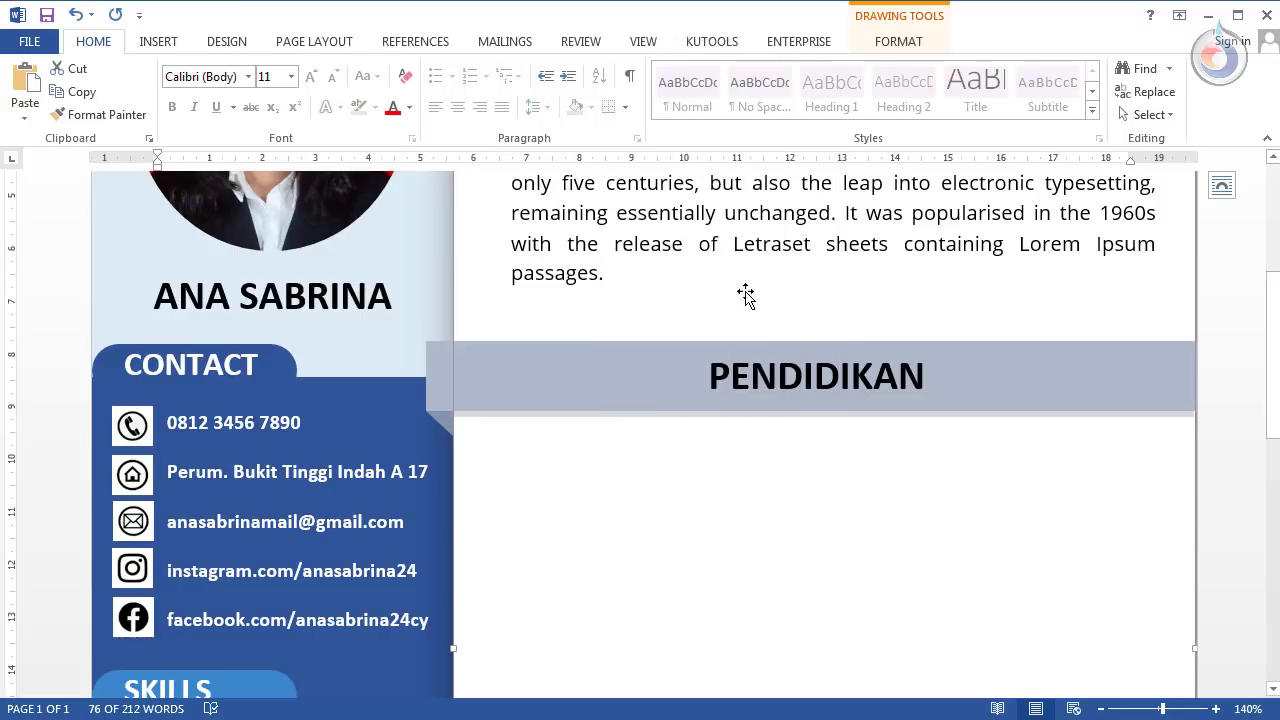
{"action": "left_click", "coordinate": [744, 280]}
{"action": "scroll", "coordinate": [720, 262], "scroll_direction": "up", "scroll_amount": 3}
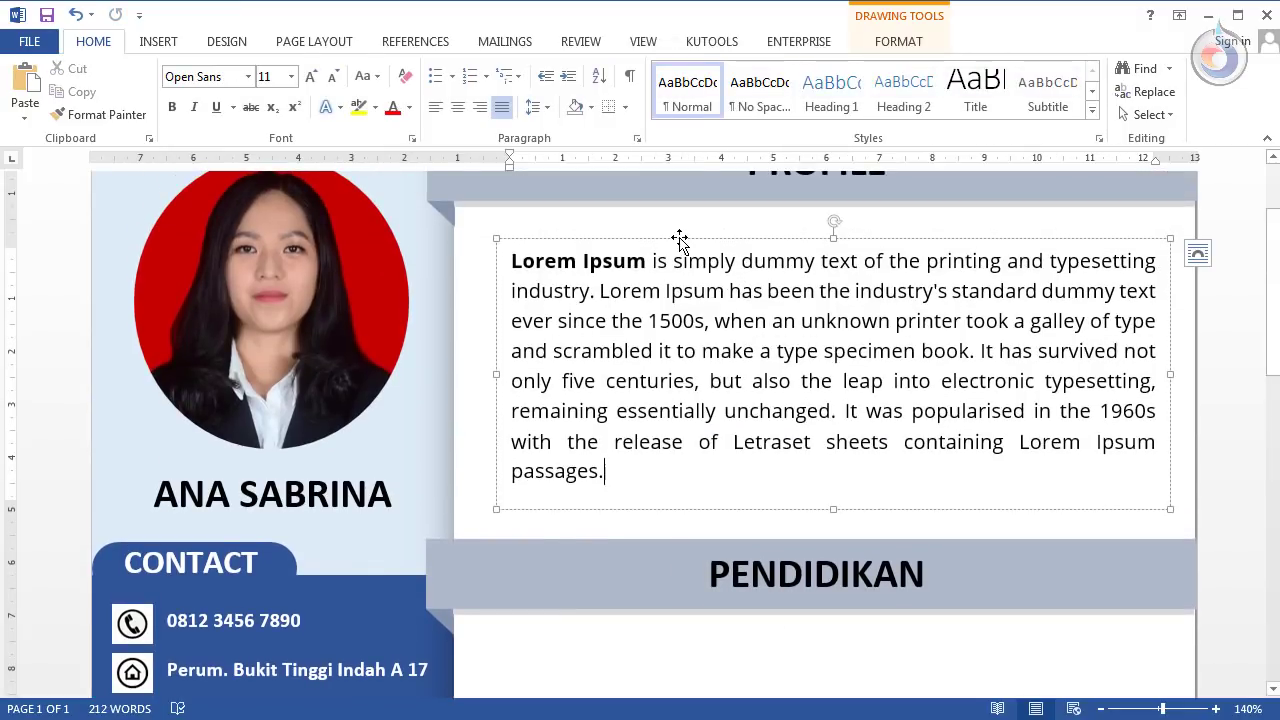
{"action": "left_click_drag", "start_coordinate": [680, 240], "coordinate": [700, 617]}
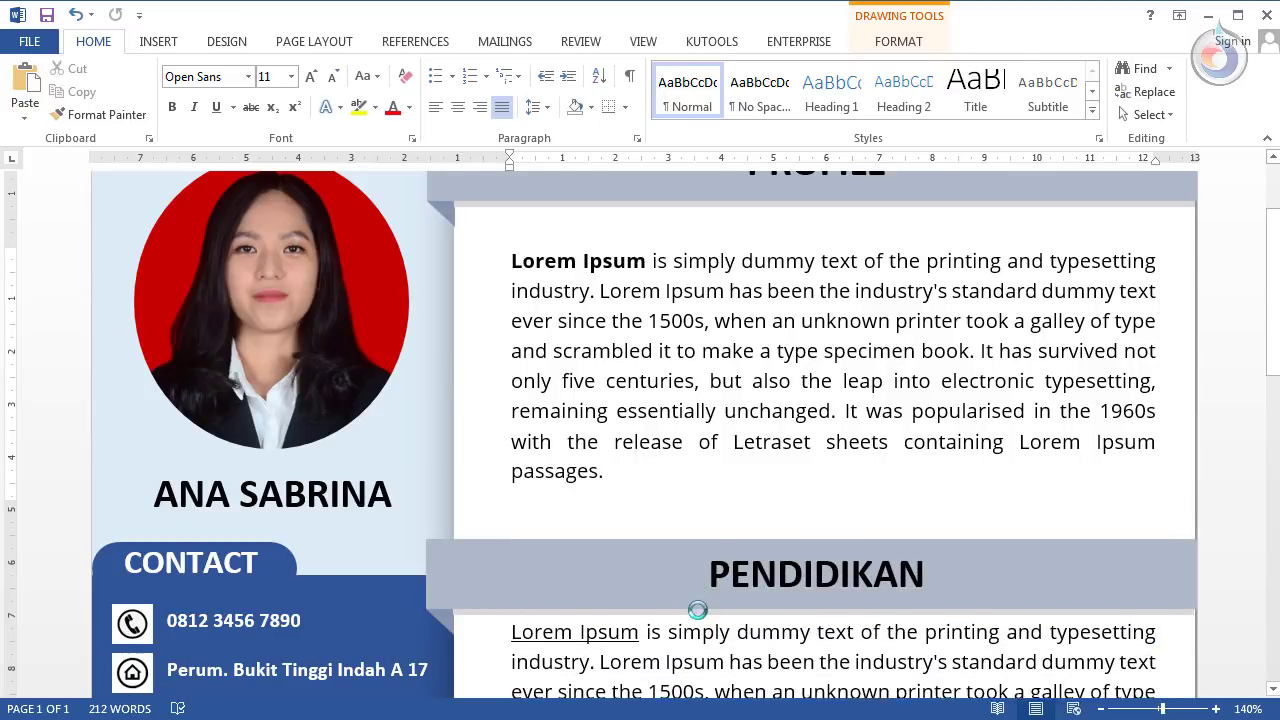
Step: Drag the copied Lorem Ipsum box's left handle rightward so its paragraph wraps into a slimmer column
{"action": "scroll", "coordinate": [705, 580], "scroll_direction": "down", "scroll_amount": 5}
{"action": "scroll", "coordinate": [709, 528], "scroll_direction": "down", "scroll_amount": 2}
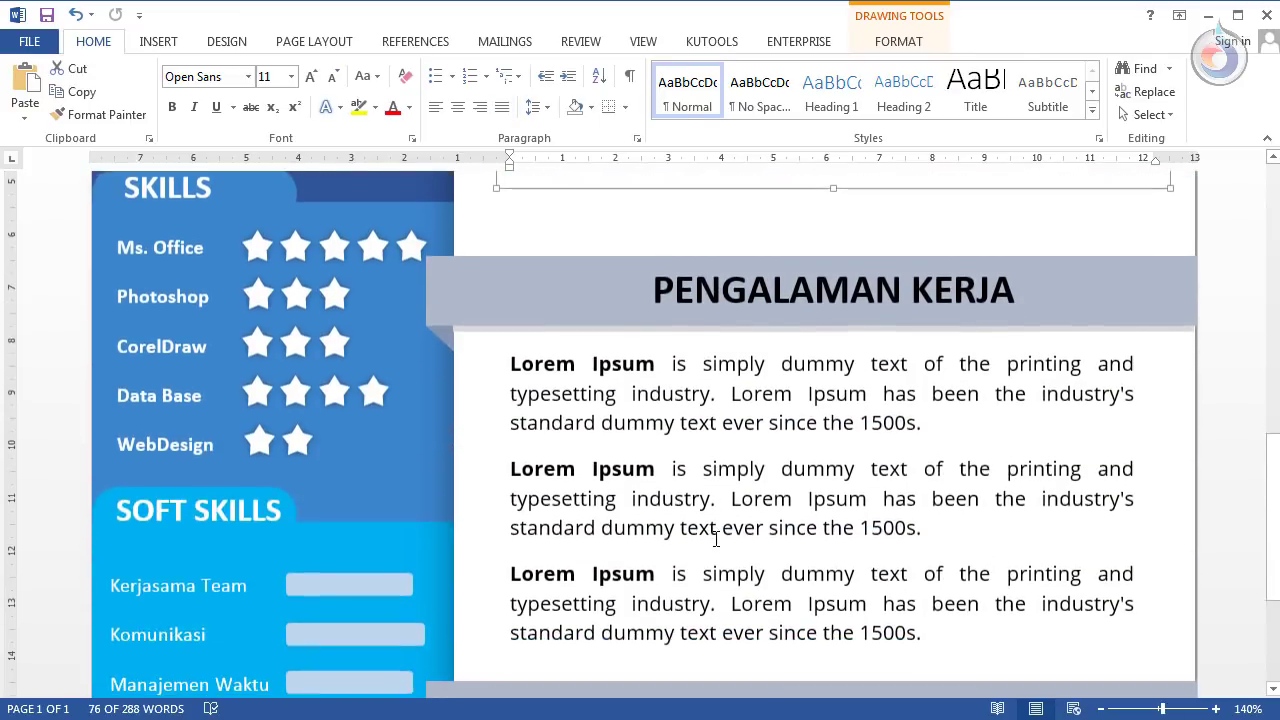
{"action": "scroll", "coordinate": [717, 534], "scroll_direction": "up", "scroll_amount": 1}
{"action": "scroll", "coordinate": [715, 541], "scroll_direction": "up", "scroll_amount": 2}
{"action": "scroll", "coordinate": [716, 541], "scroll_direction": "up", "scroll_amount": 4}
{"action": "scroll", "coordinate": [716, 540], "scroll_direction": "down", "scroll_amount": 1}
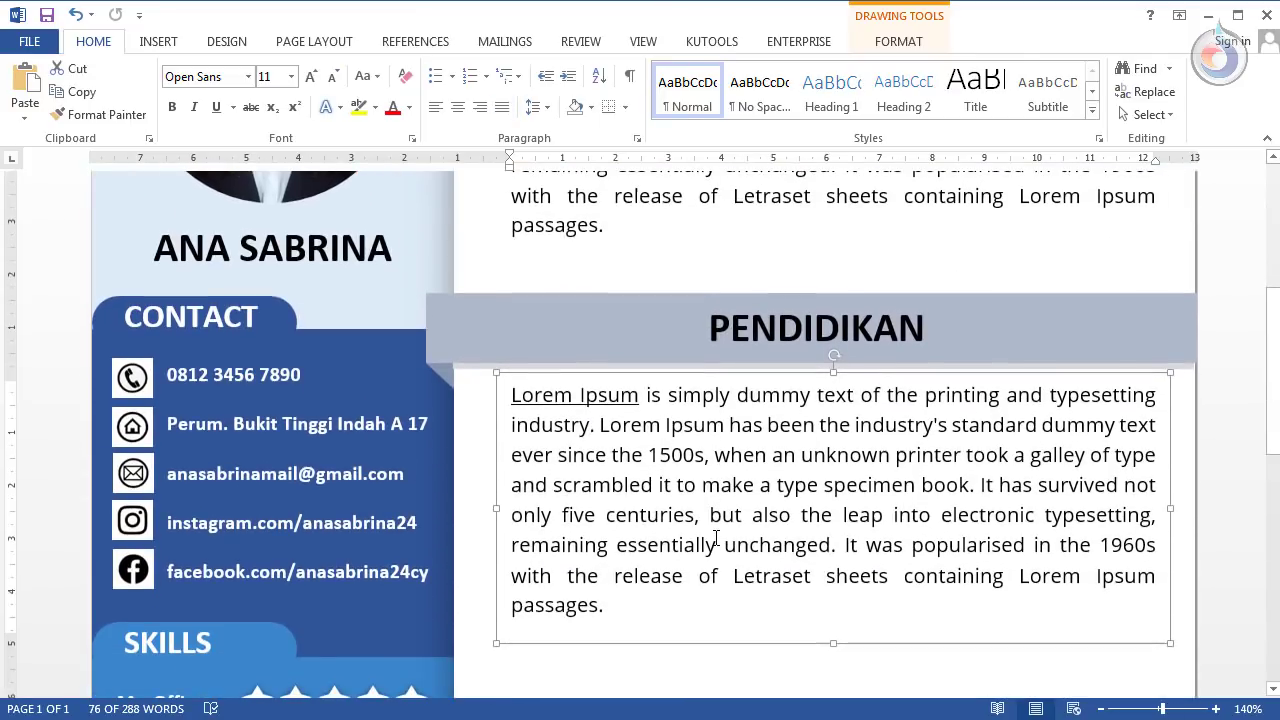
{"action": "scroll", "coordinate": [716, 538], "scroll_direction": "up", "scroll_amount": 1}
{"action": "scroll", "coordinate": [716, 538], "scroll_direction": "up", "scroll_amount": 3}
{"action": "scroll", "coordinate": [717, 539], "scroll_direction": "down", "scroll_amount": 3}
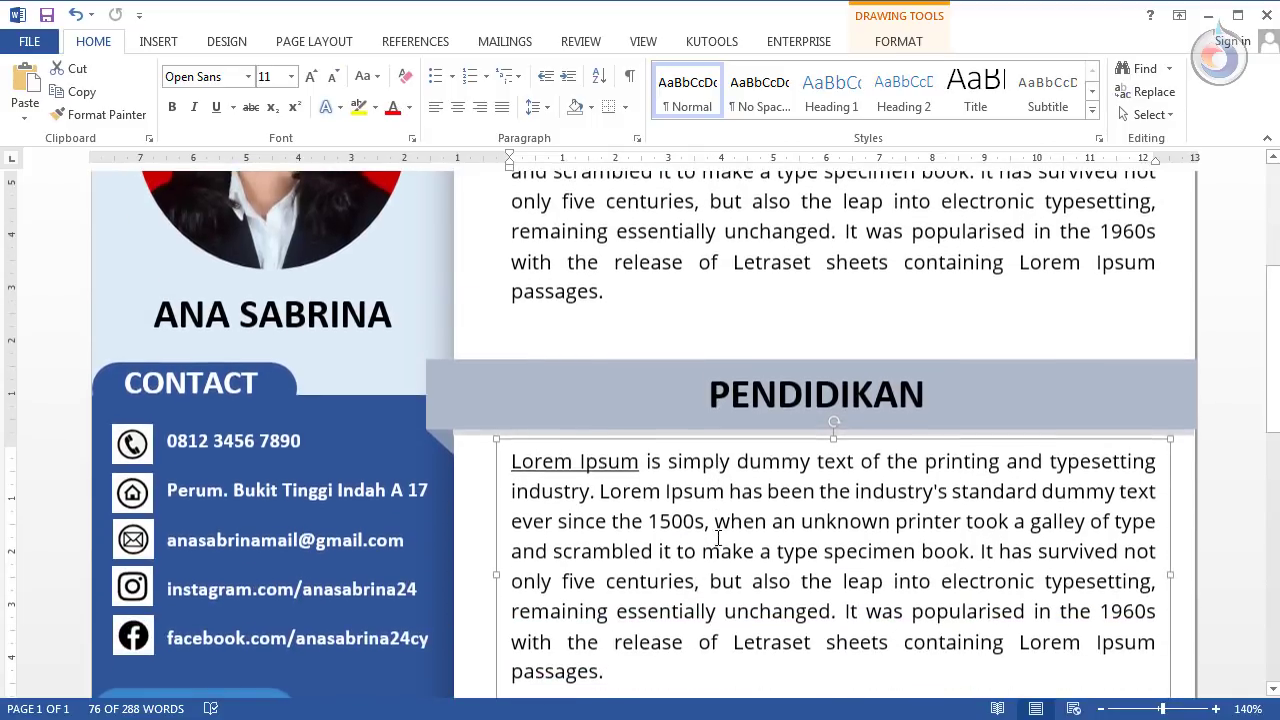
{"action": "scroll", "coordinate": [718, 540], "scroll_direction": "down", "scroll_amount": 1}
{"action": "left_click", "coordinate": [578, 427]}
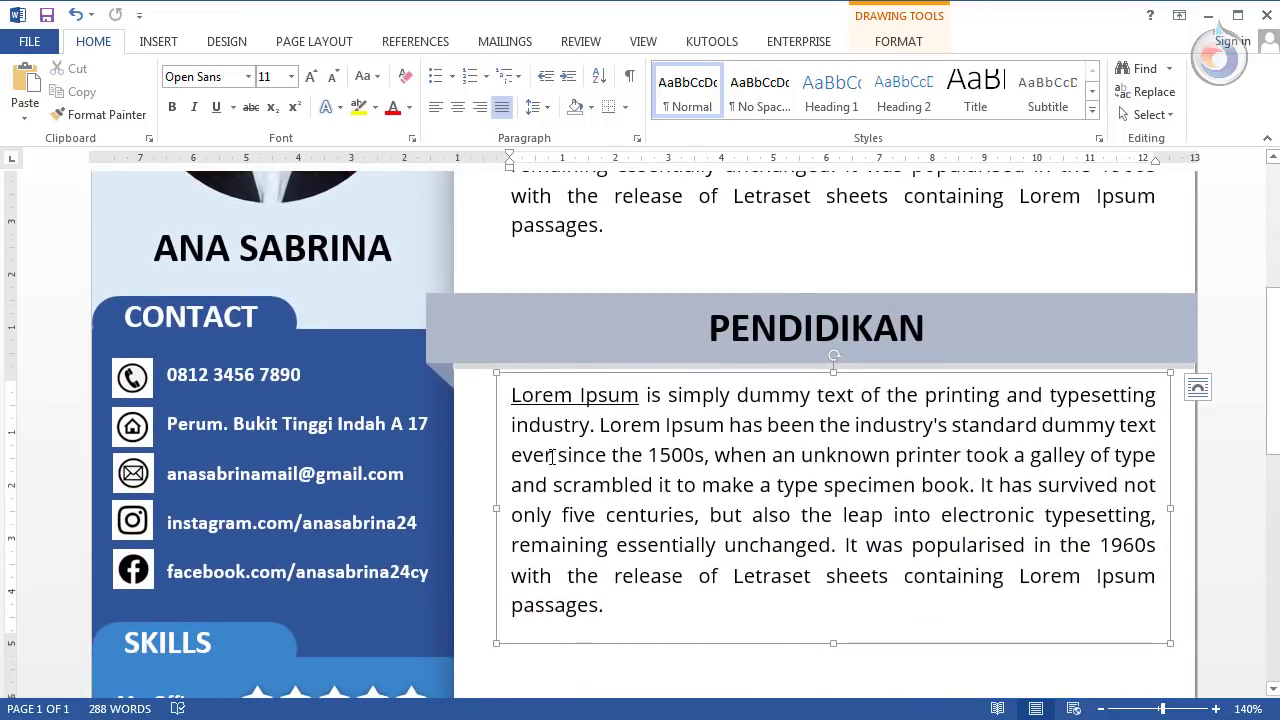
{"action": "left_click", "coordinate": [590, 266]}
{"action": "scroll", "coordinate": [591, 463], "scroll_direction": "up", "scroll_amount": 1}
{"action": "scroll", "coordinate": [594, 456], "scroll_direction": "down", "scroll_amount": 1}
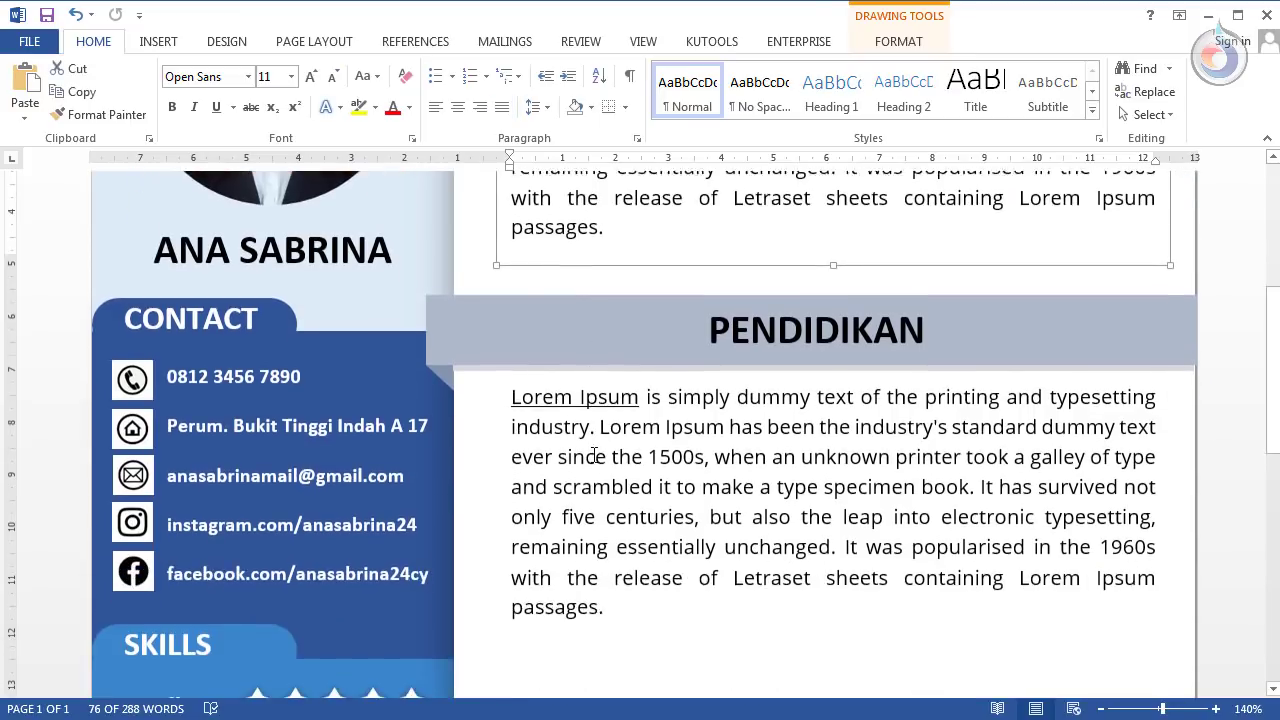
{"action": "left_click", "coordinate": [521, 476]}
{"action": "left_click_drag", "start_coordinate": [497, 507], "coordinate": [562, 514]}
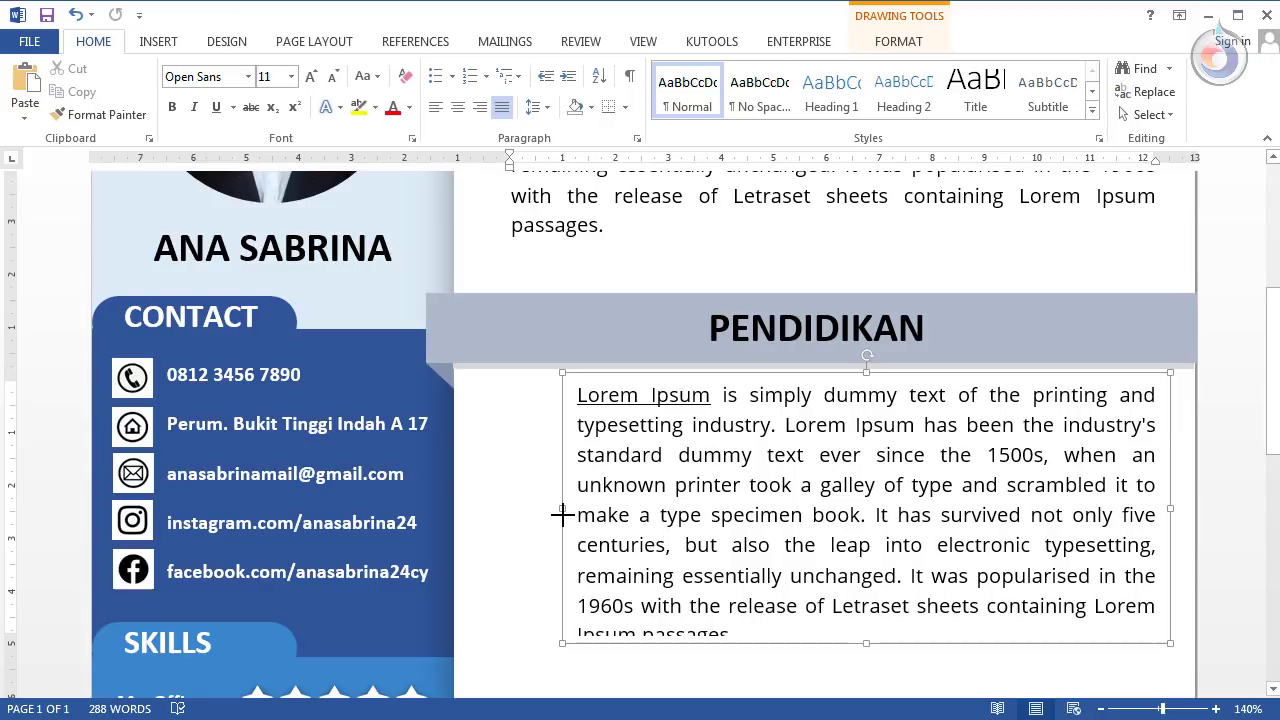
{"action": "left_click", "coordinate": [617, 449]}
Step: Replace the box's placeholder text with a bold, non-underlined 2000 – 2006 and add a tab stop
{"action": "key", "text": "ctrl+a"}
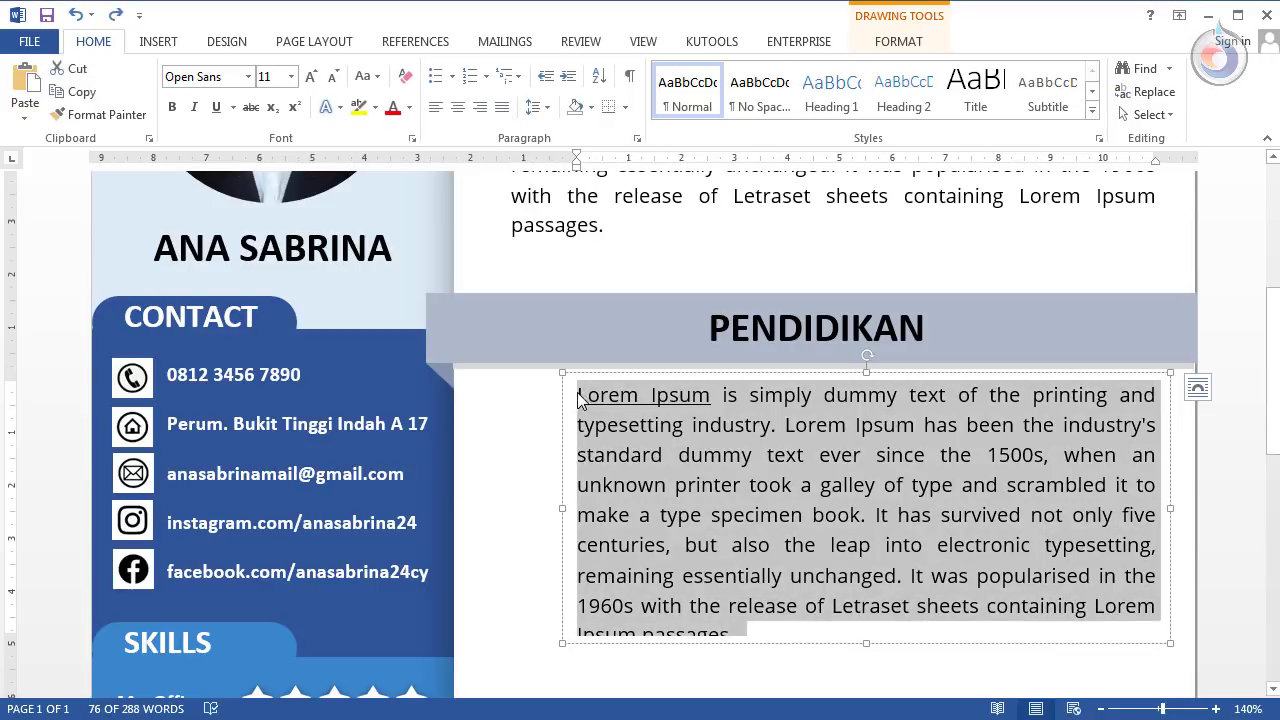
{"action": "key", "text": "Delete"}
{"action": "type", "text": "2"}
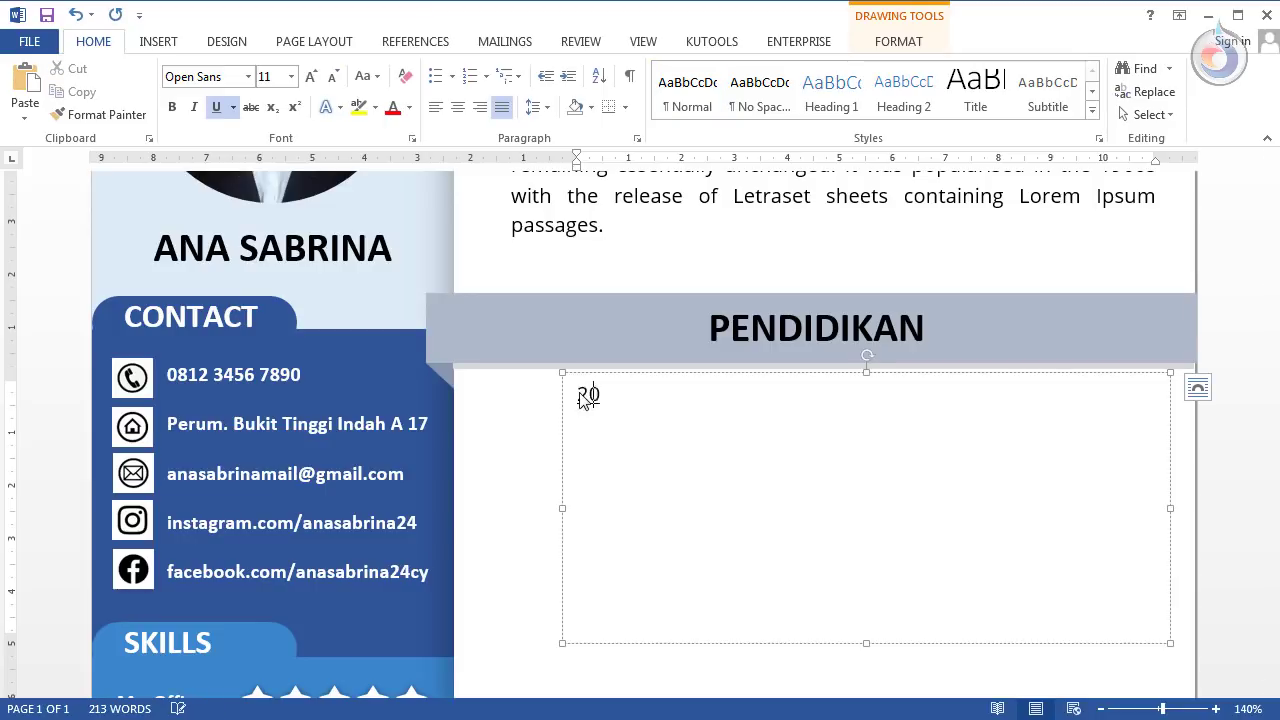
{"action": "type", "text": "0 - 20016"}
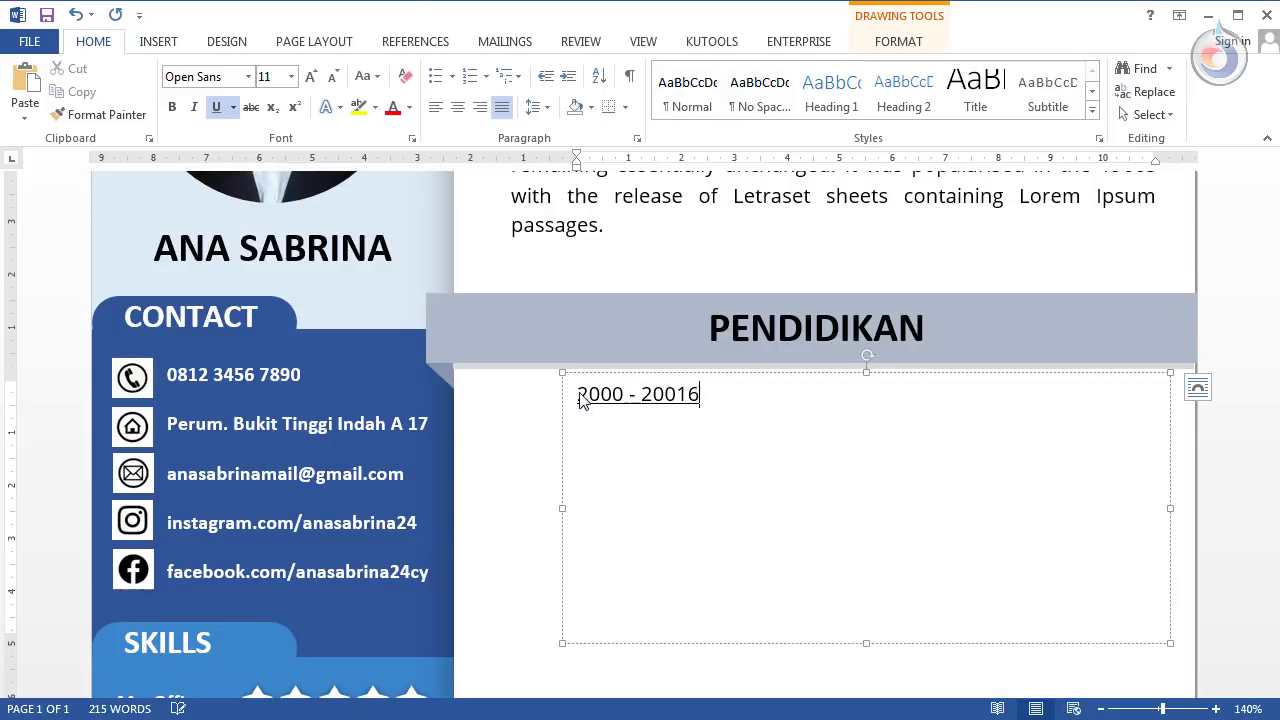
{"action": "key", "text": "BackSpace"}
{"action": "key", "text": "BackSpace"}
{"action": "key", "text": "ctrl+a"}
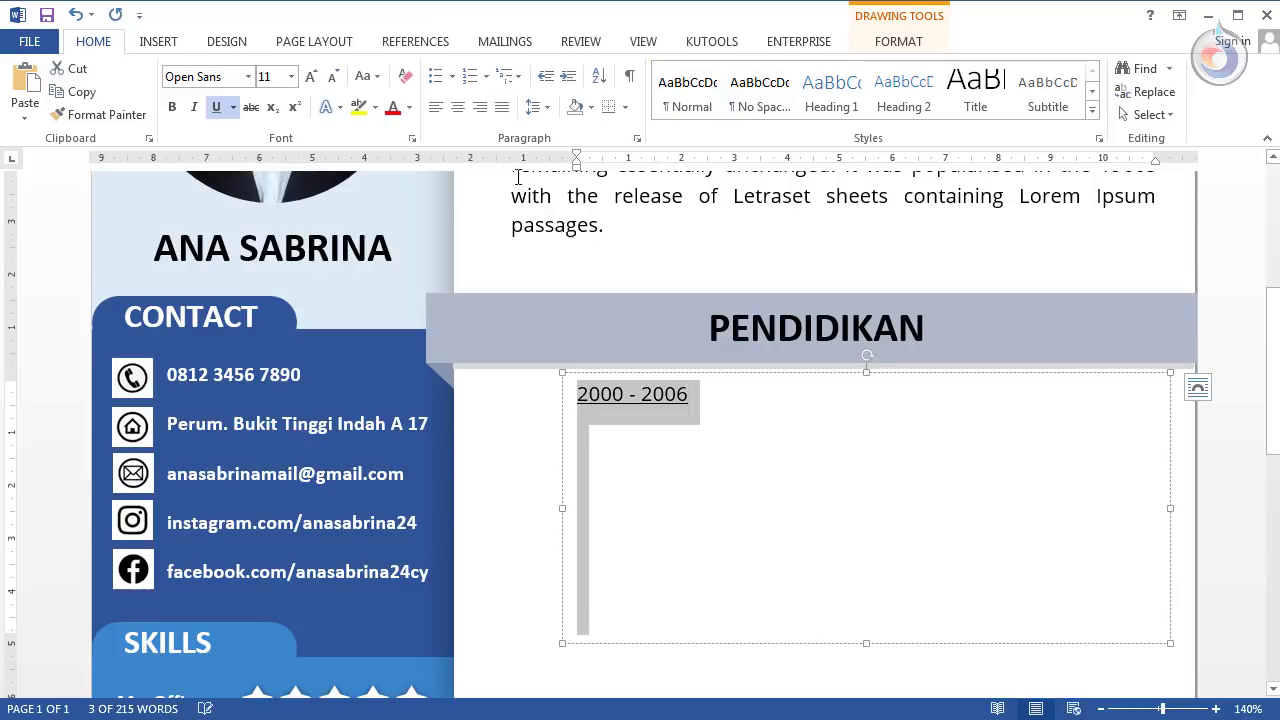
{"action": "left_click", "coordinate": [216, 107]}
{"action": "left_click", "coordinate": [172, 108]}
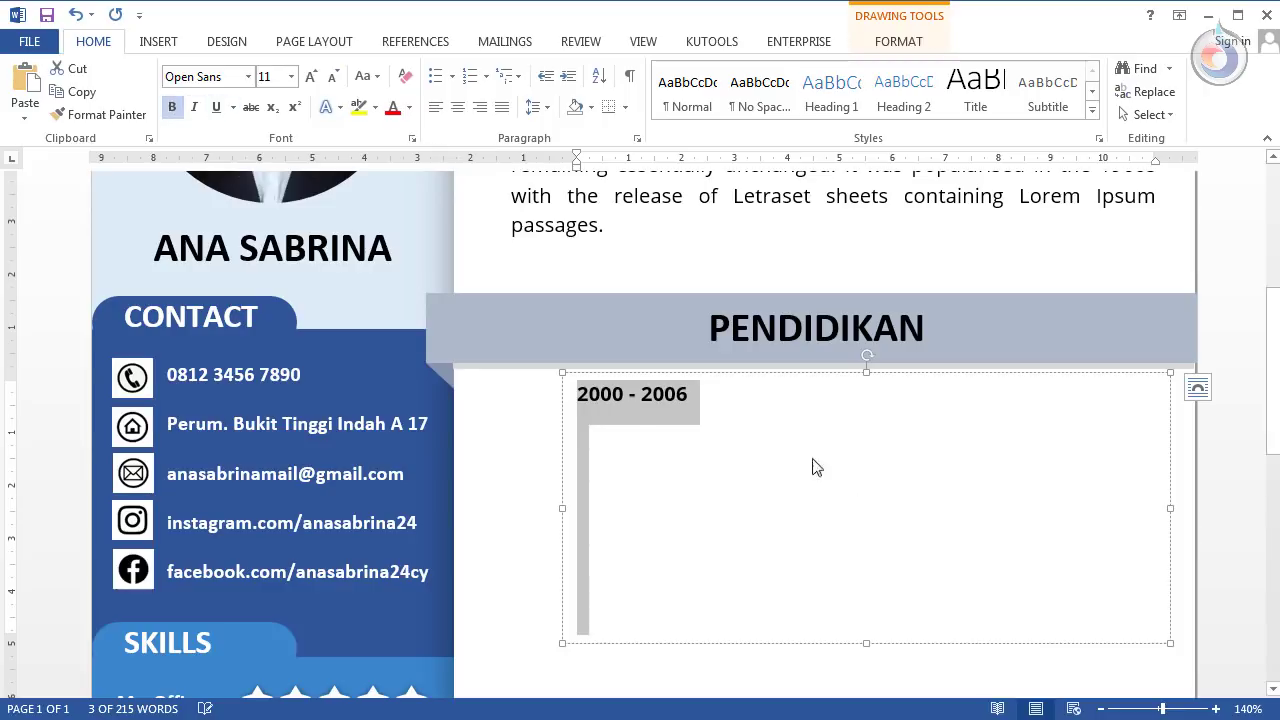
{"action": "left_click", "coordinate": [705, 397]}
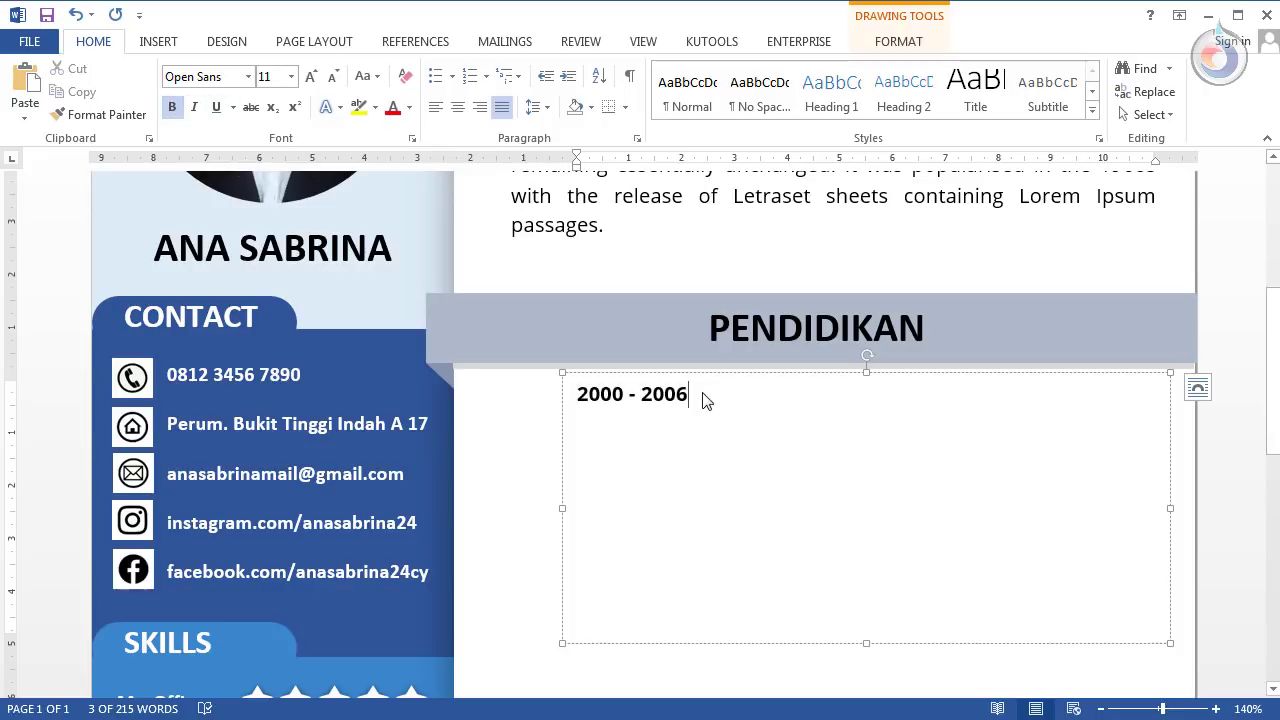
{"action": "left_click", "coordinate": [708, 160]}
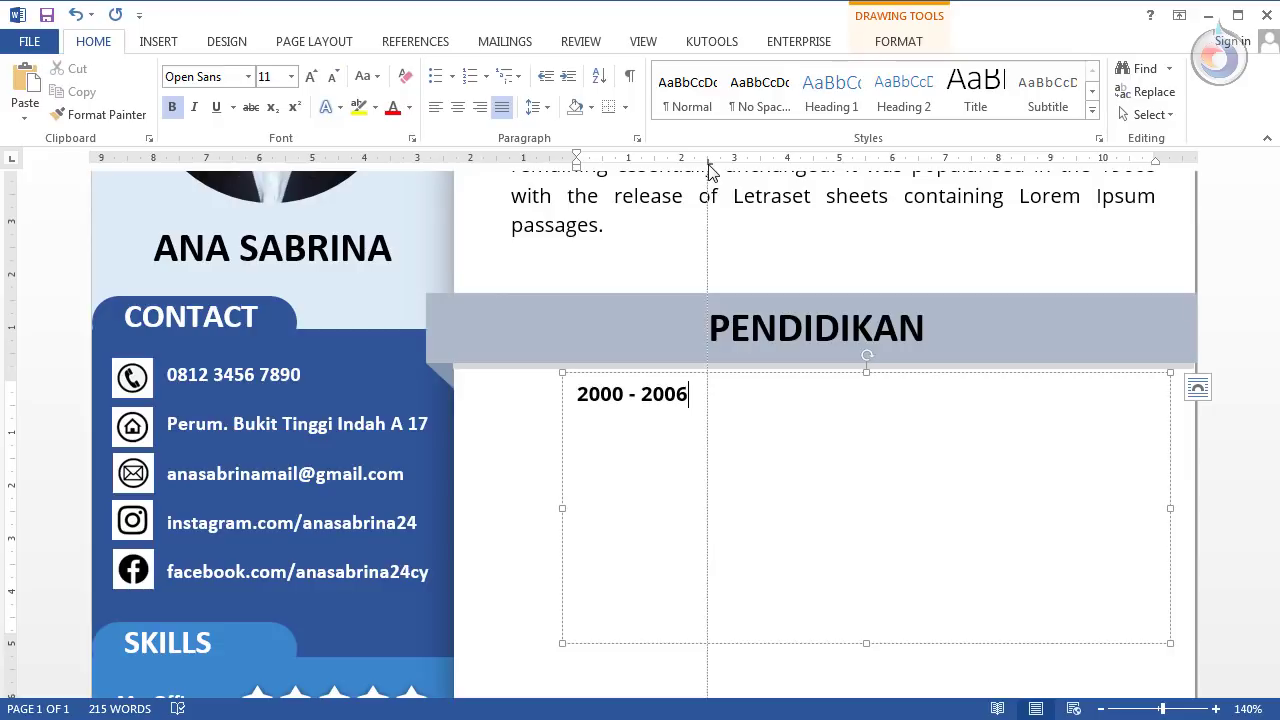
Step: Add NAMA SEKOLAH after a tab following the years, with the line left-aligned
{"action": "key", "text": "Tab"}
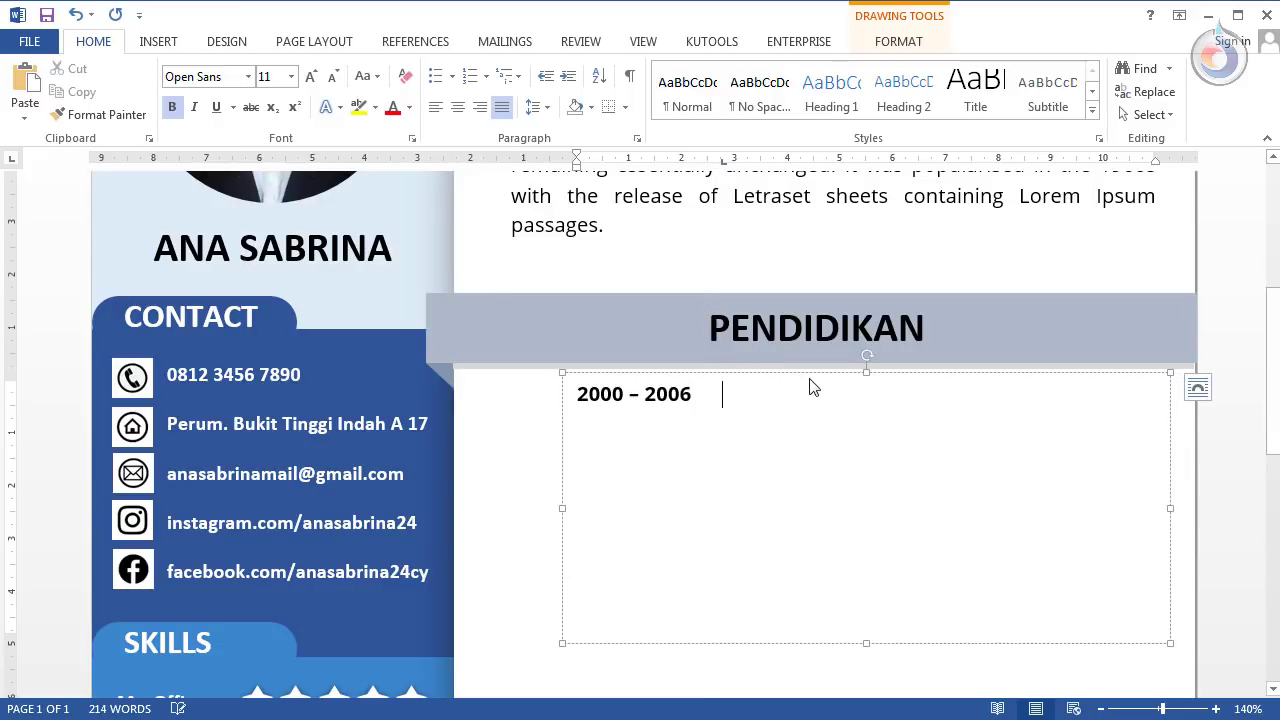
{"action": "type", "text": "am"}
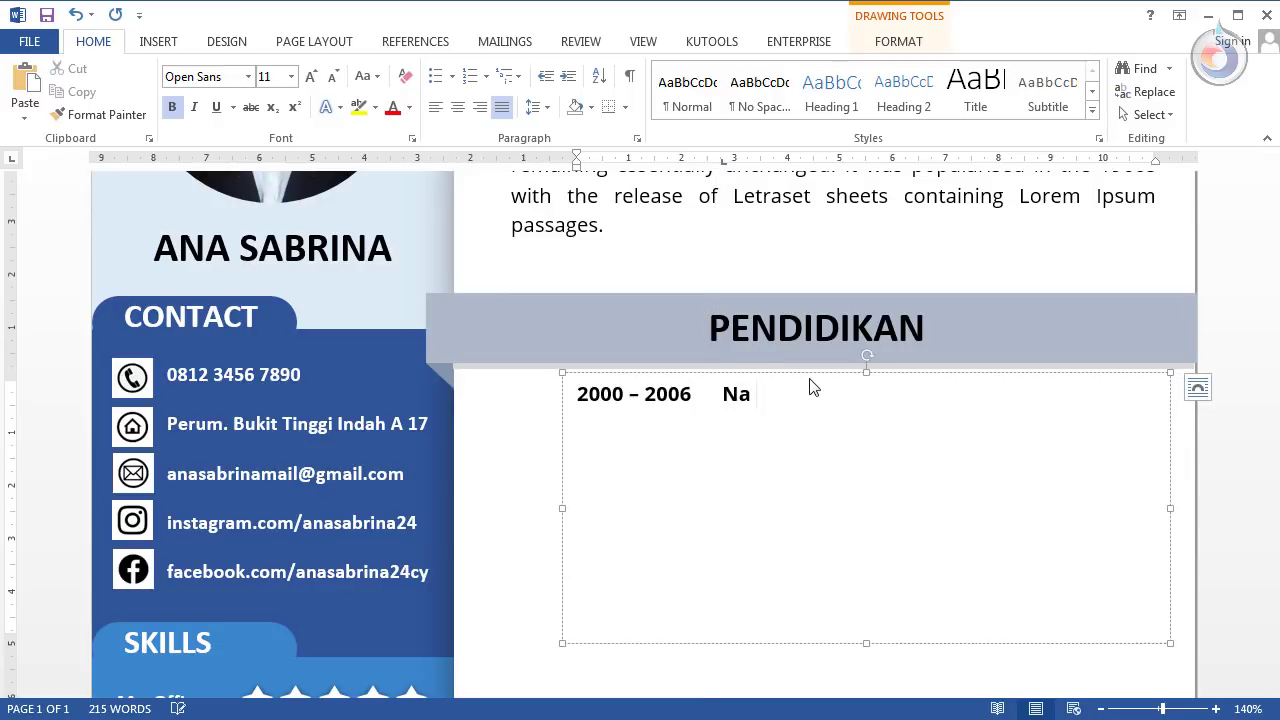
{"action": "type", "text": "AMA SEKOLAH"}
{"action": "key", "text": "shift+Return"}
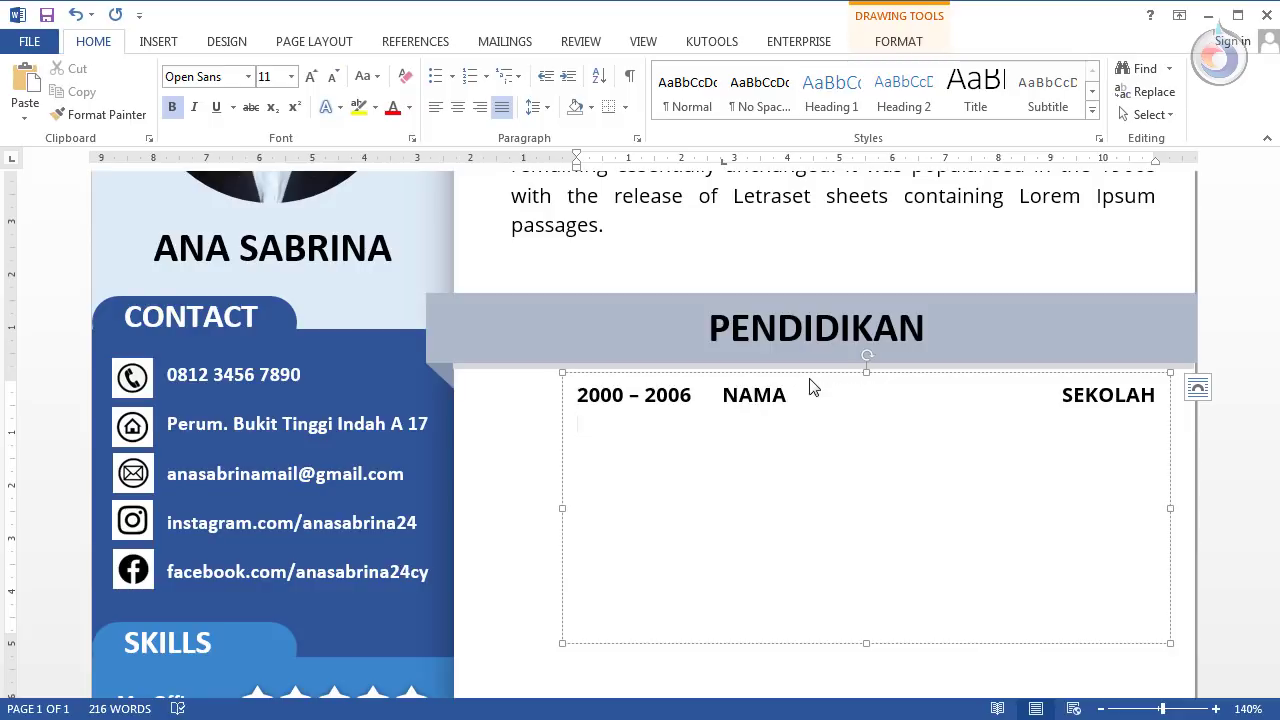
{"action": "key", "text": "ctrl+z"}
{"action": "key", "text": "Tab"}
{"action": "type", "text": "N"}
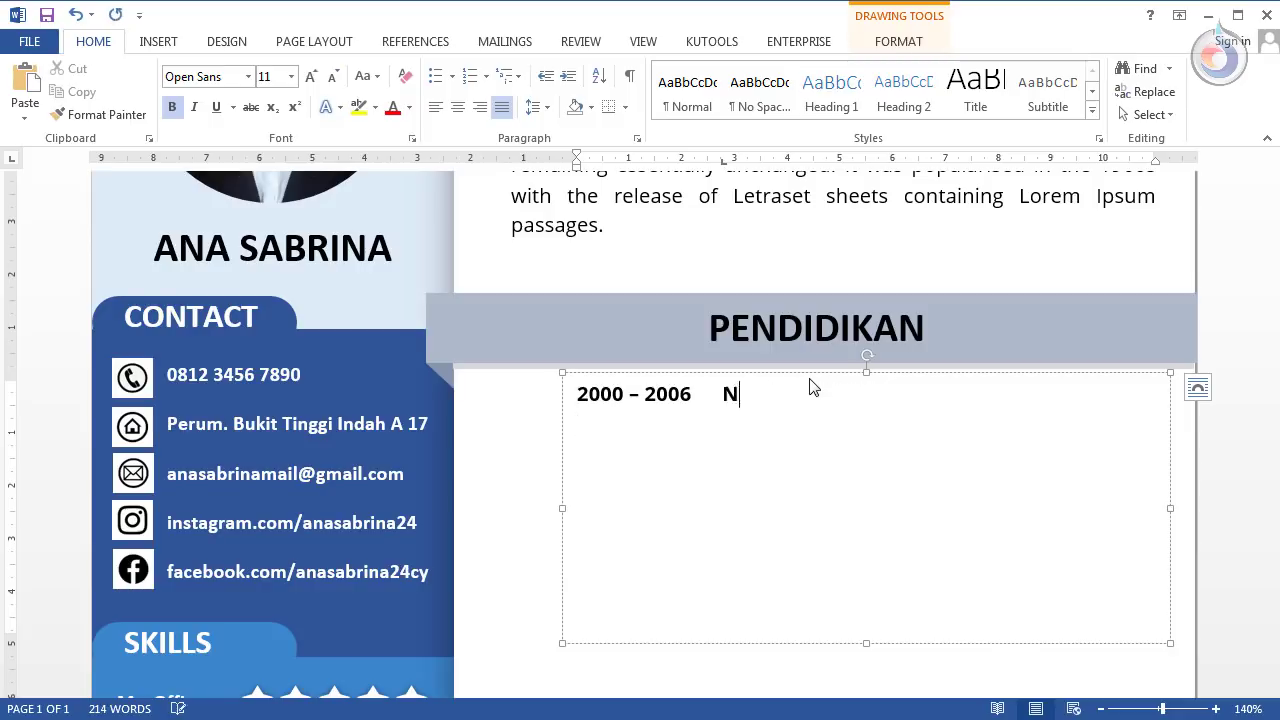
{"action": "type", "text": "AMA SEKOLAH"}
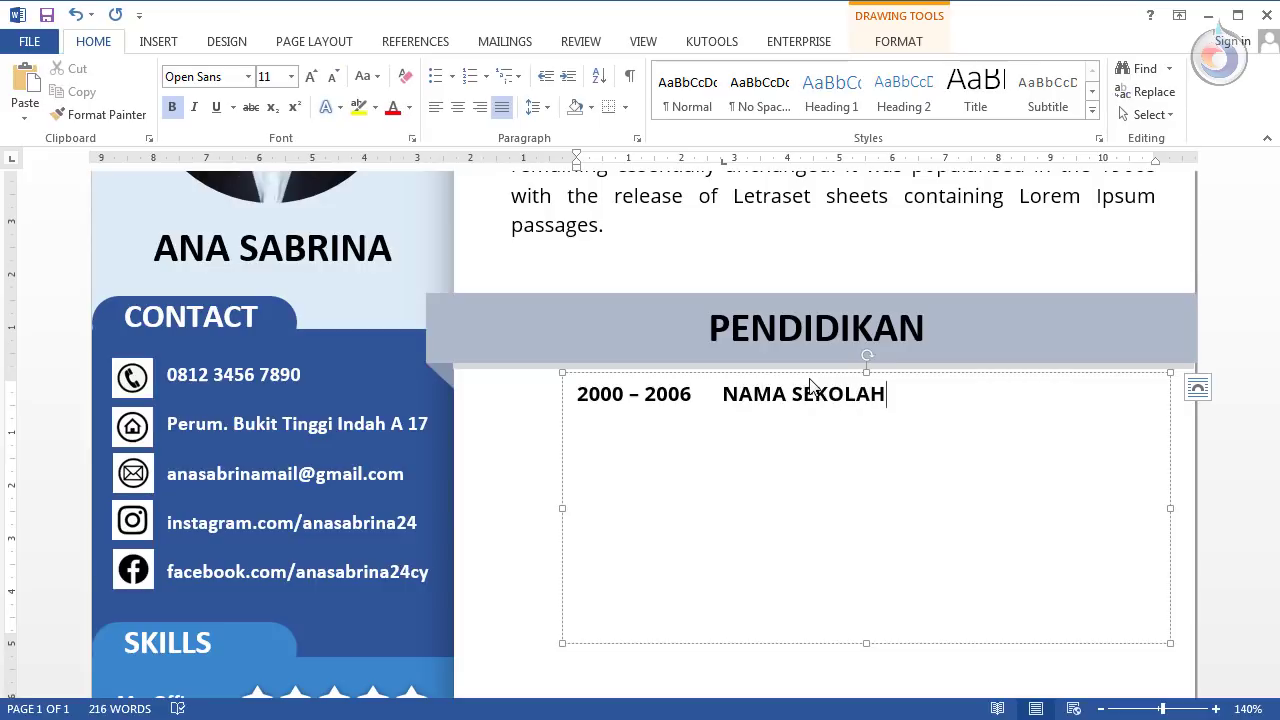
{"action": "left_click", "coordinate": [435, 107]}
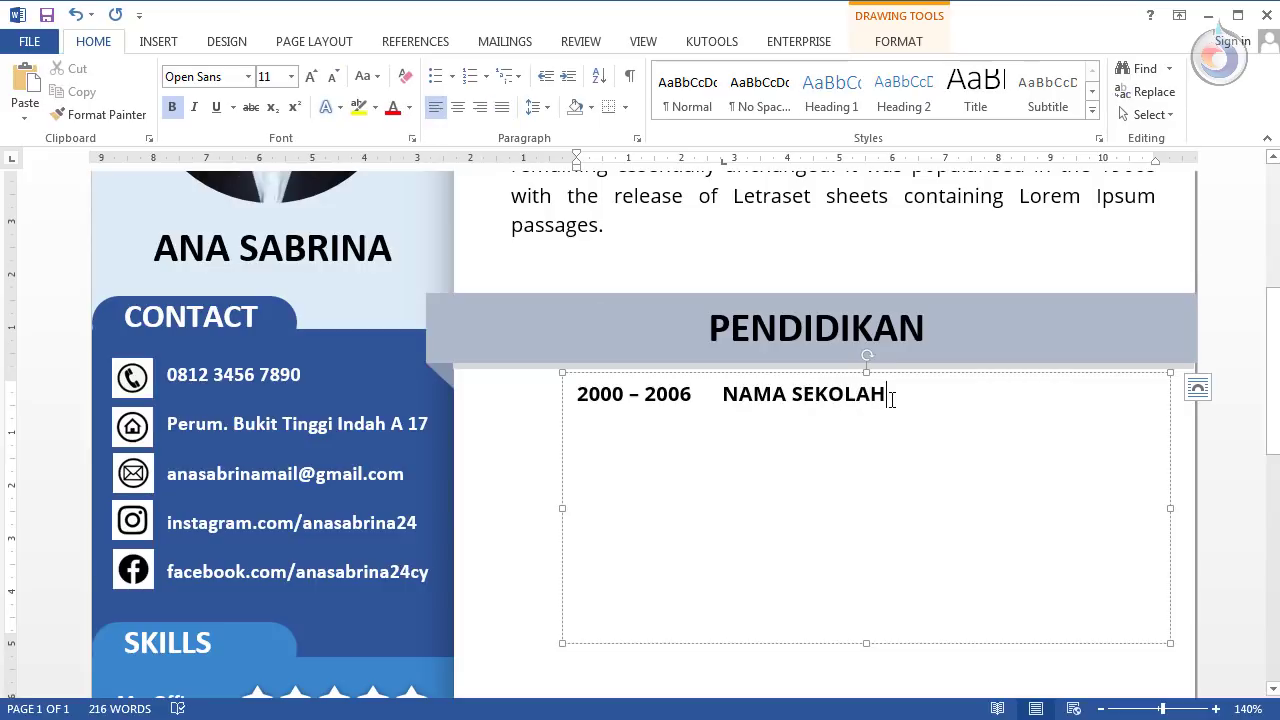
Step: Start a non-bold 'Alamat Sekolah' address line beneath the first entry
{"action": "key", "text": "Return"}
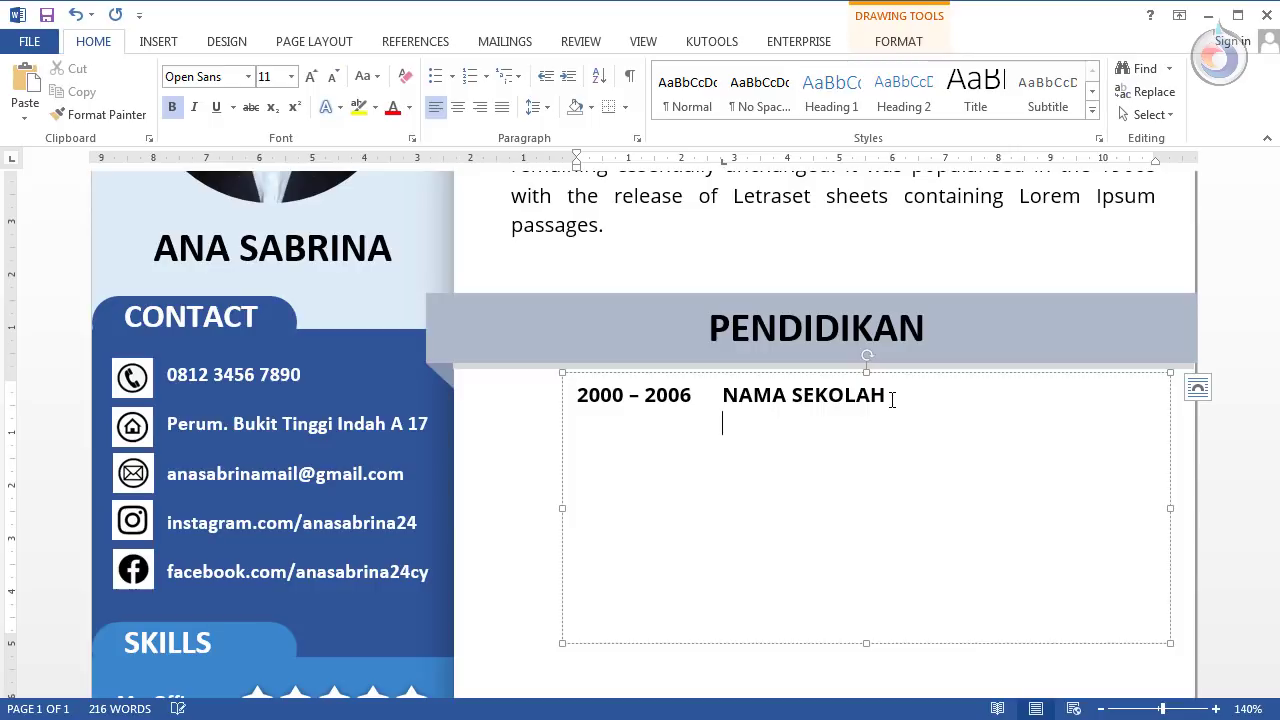
{"action": "key", "text": "ctrl+b"}
{"action": "type", "text": "amat Sekol"}
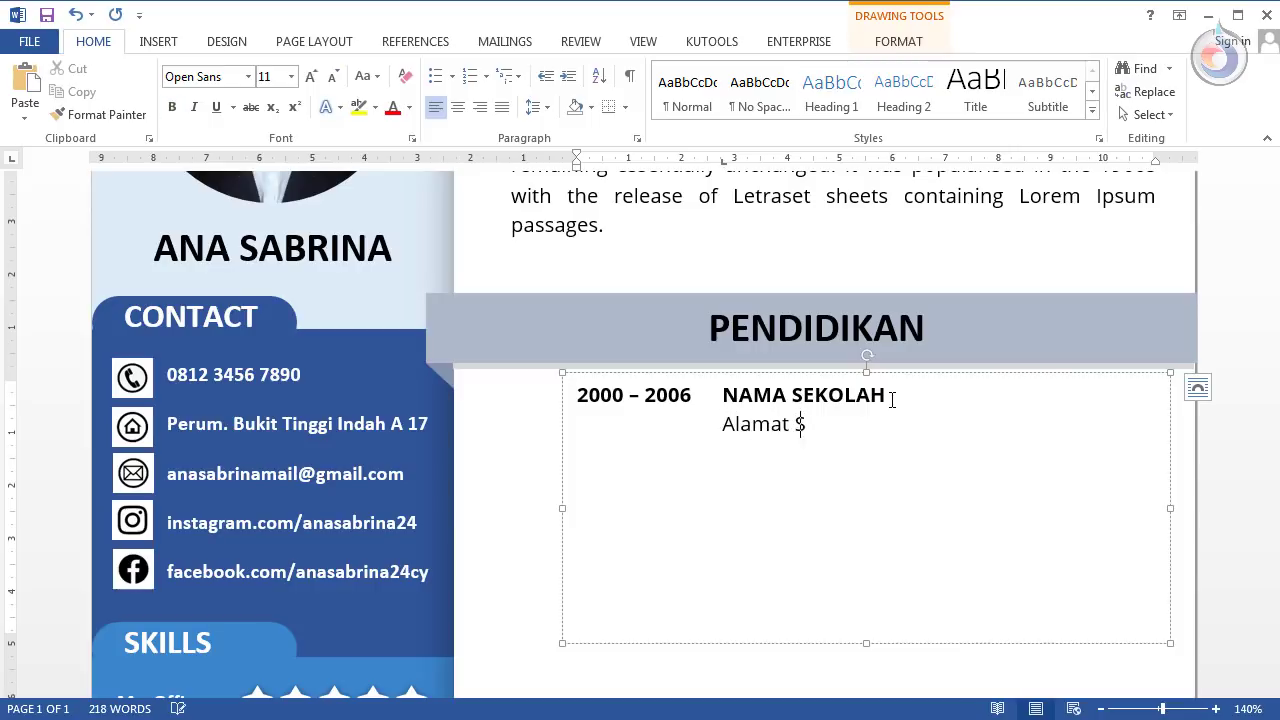
{"action": "type", "text": "ah Alamat Sekolah Alamat"}
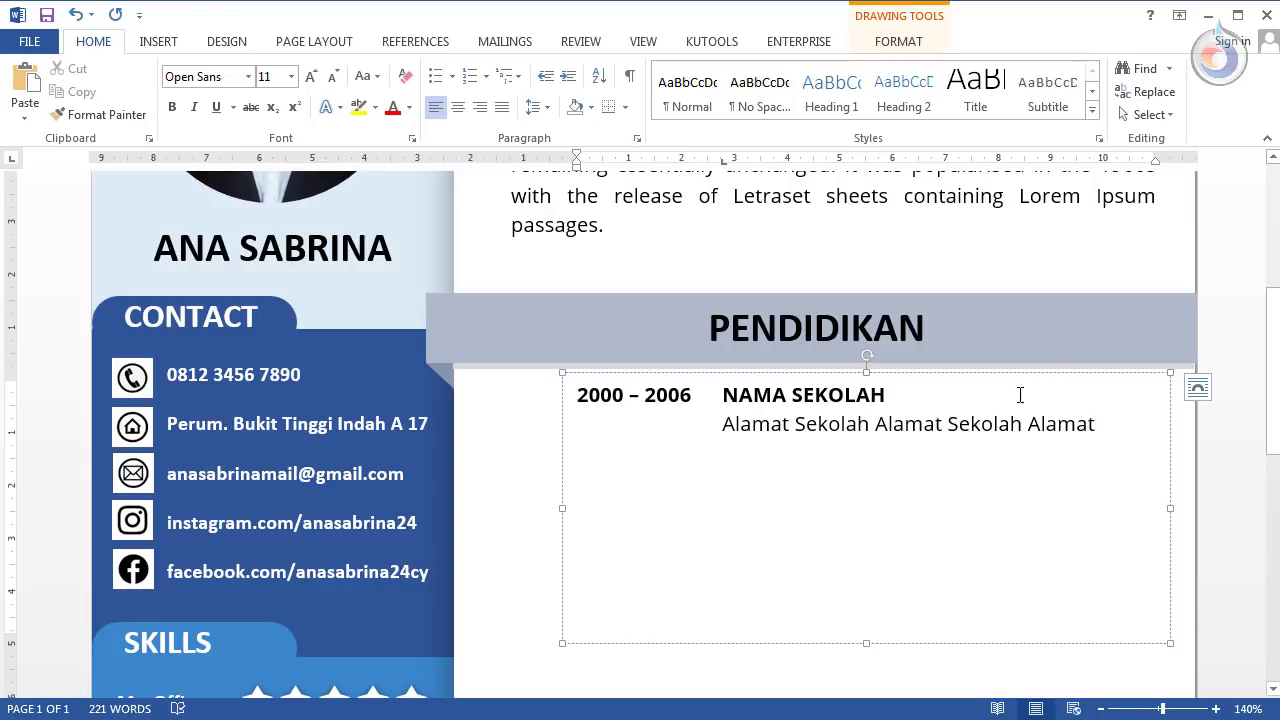
Step: Paste the 2000 – 2006 / NAMA SEKOLAH entry three more times and lengthen the box to fit
{"action": "left_click_drag", "start_coordinate": [1100, 423], "coordinate": [576, 392]}
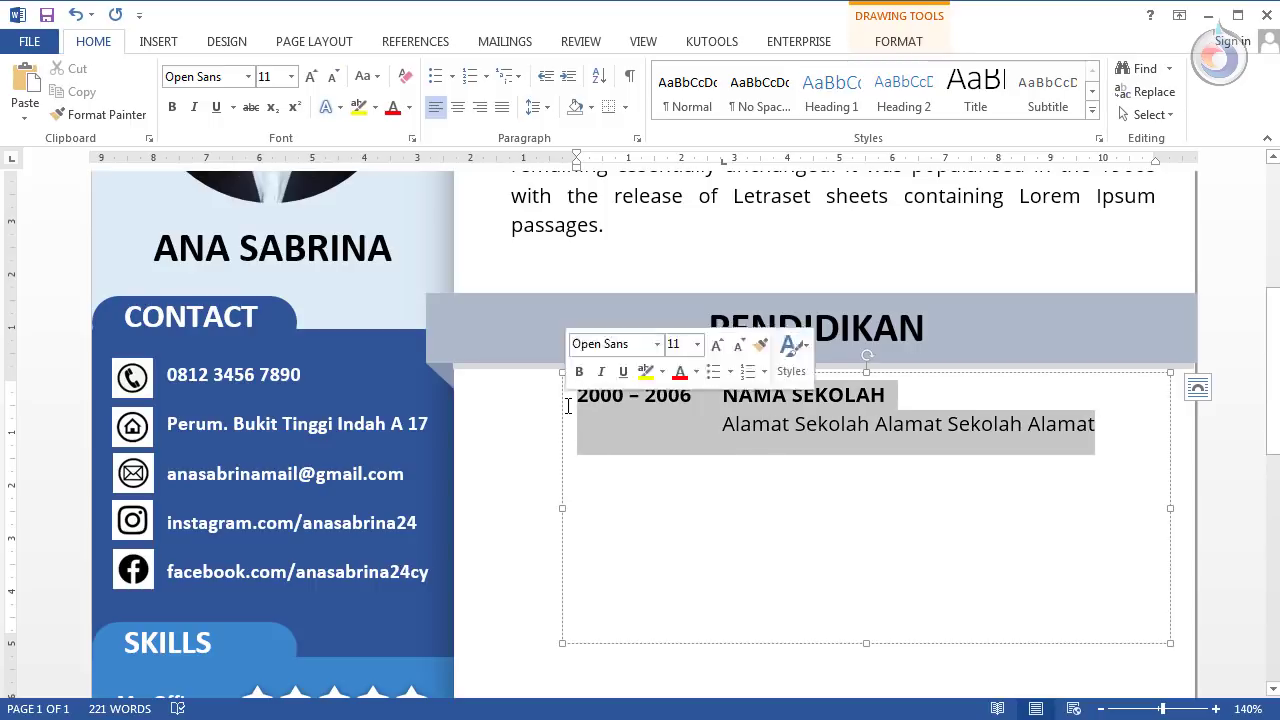
{"action": "key", "text": "ctrl+c"}
{"action": "key", "text": "Right"}
{"action": "key", "text": "Return"}
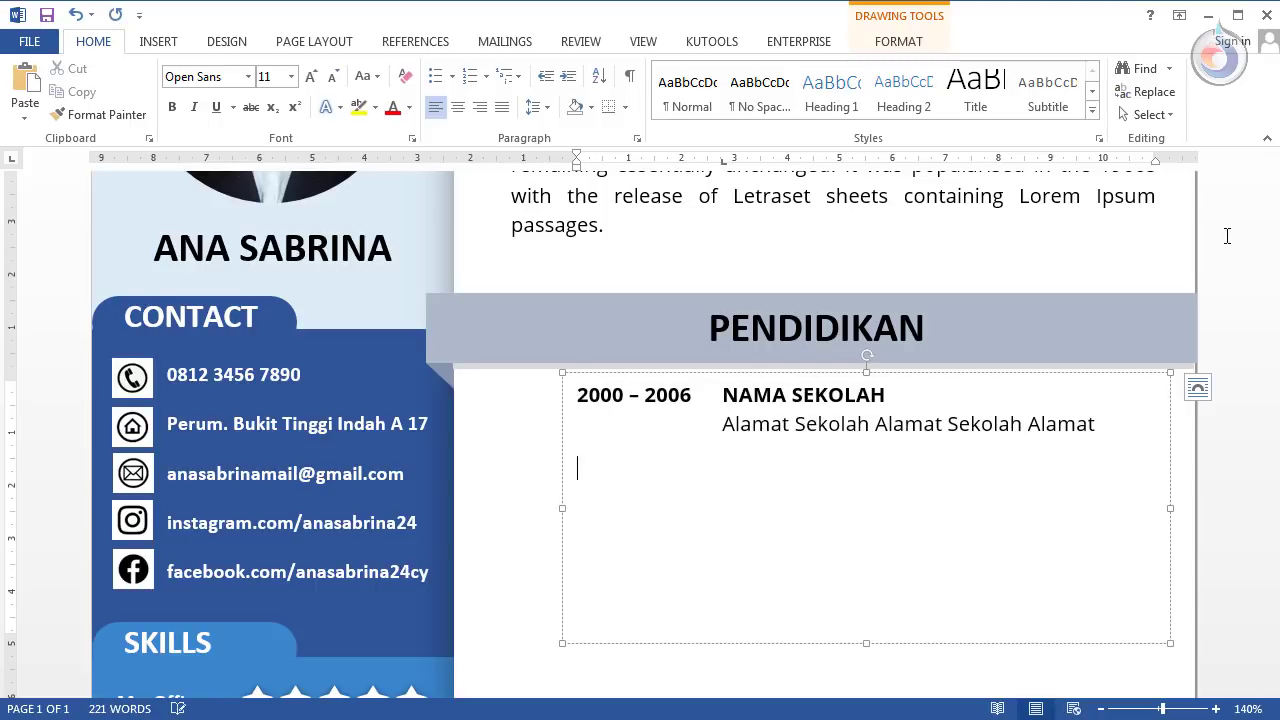
{"action": "key", "text": "ctrl+v"}
{"action": "key", "text": "Return"}
{"action": "key", "text": "ctrl+v"}
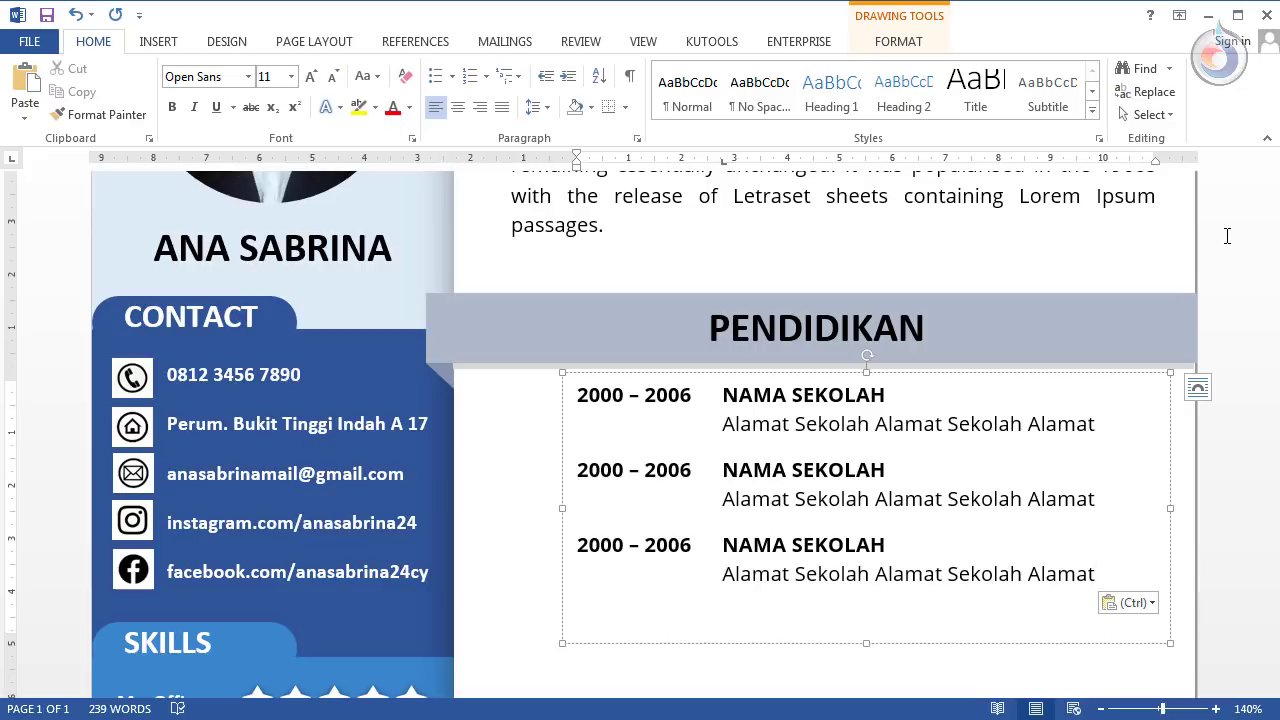
{"action": "key", "text": "Return"}
{"action": "key", "text": "ctrl+v"}
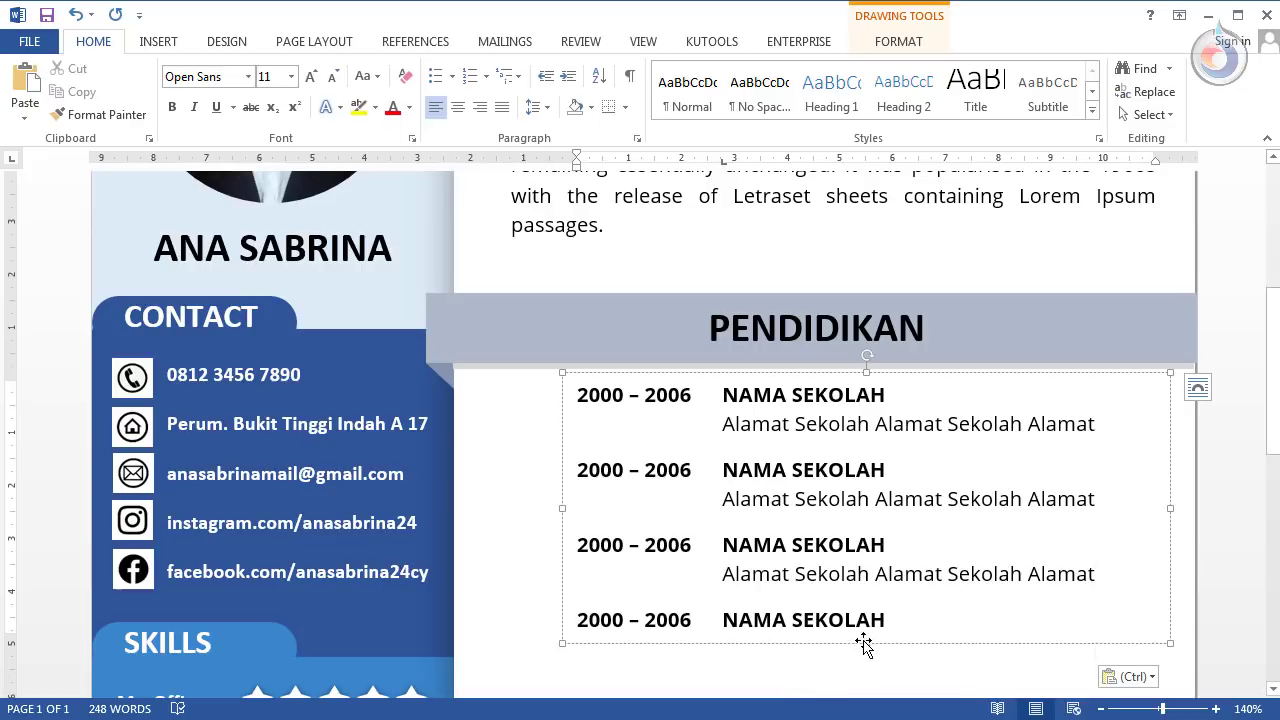
{"action": "left_click_drag", "start_coordinate": [866, 641], "coordinate": [868, 684]}
{"action": "scroll", "coordinate": [880, 603], "scroll_direction": "down", "scroll_amount": 2}
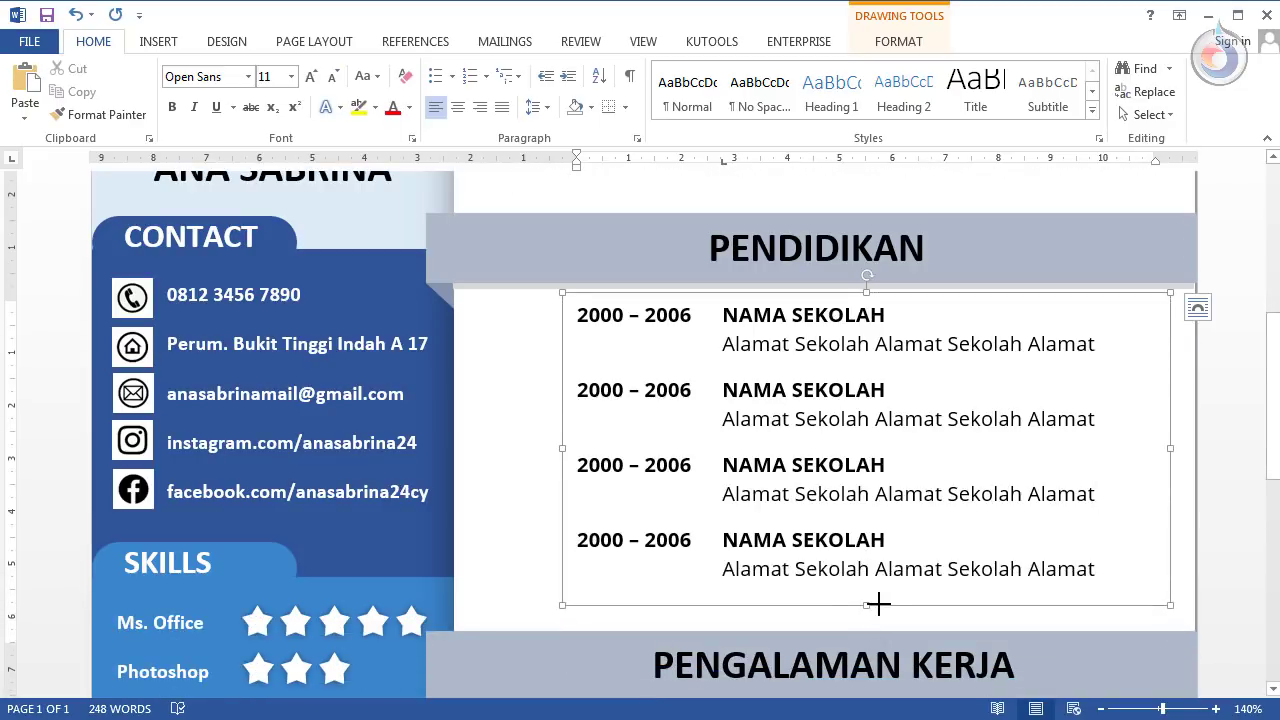
Step: Change the second entry's years to 2006 – 2009
{"action": "scroll", "coordinate": [811, 424], "scroll_direction": "up", "scroll_amount": 3}
{"action": "left_click", "coordinate": [601, 521]}
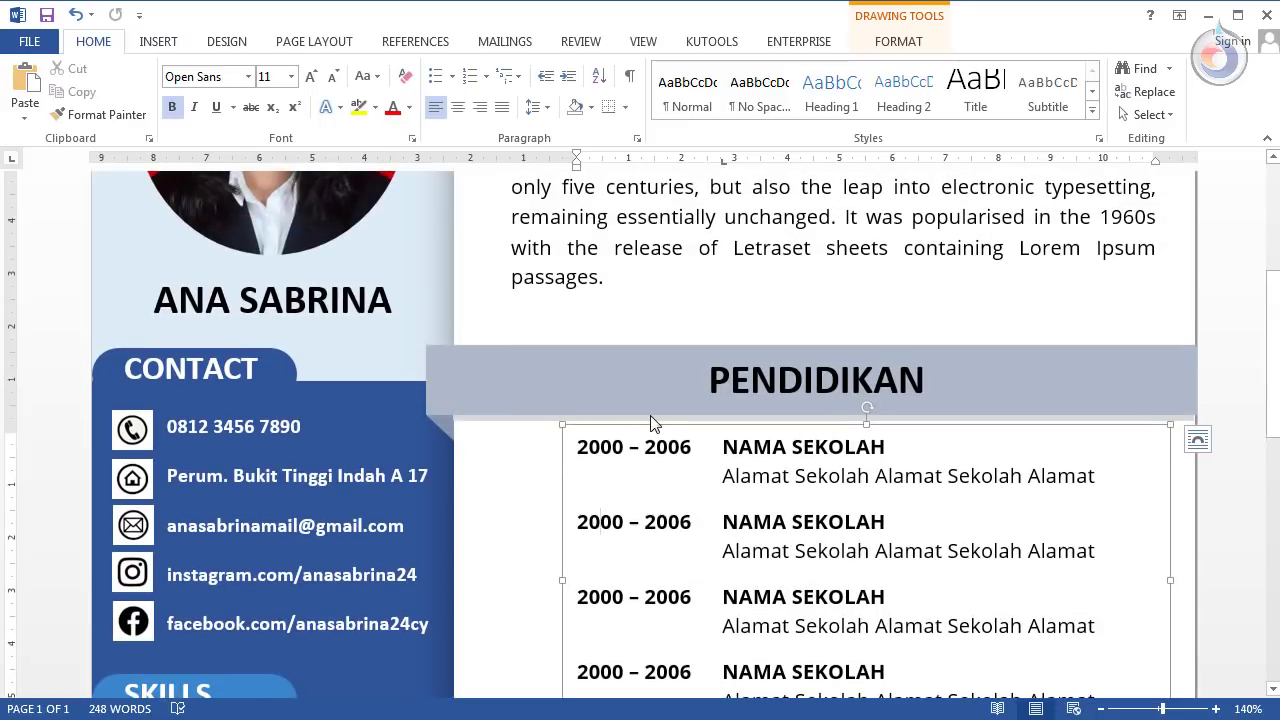
{"action": "key", "text": "Right"}
{"action": "key", "text": "shift+Right"}
{"action": "type", "text": "9"}
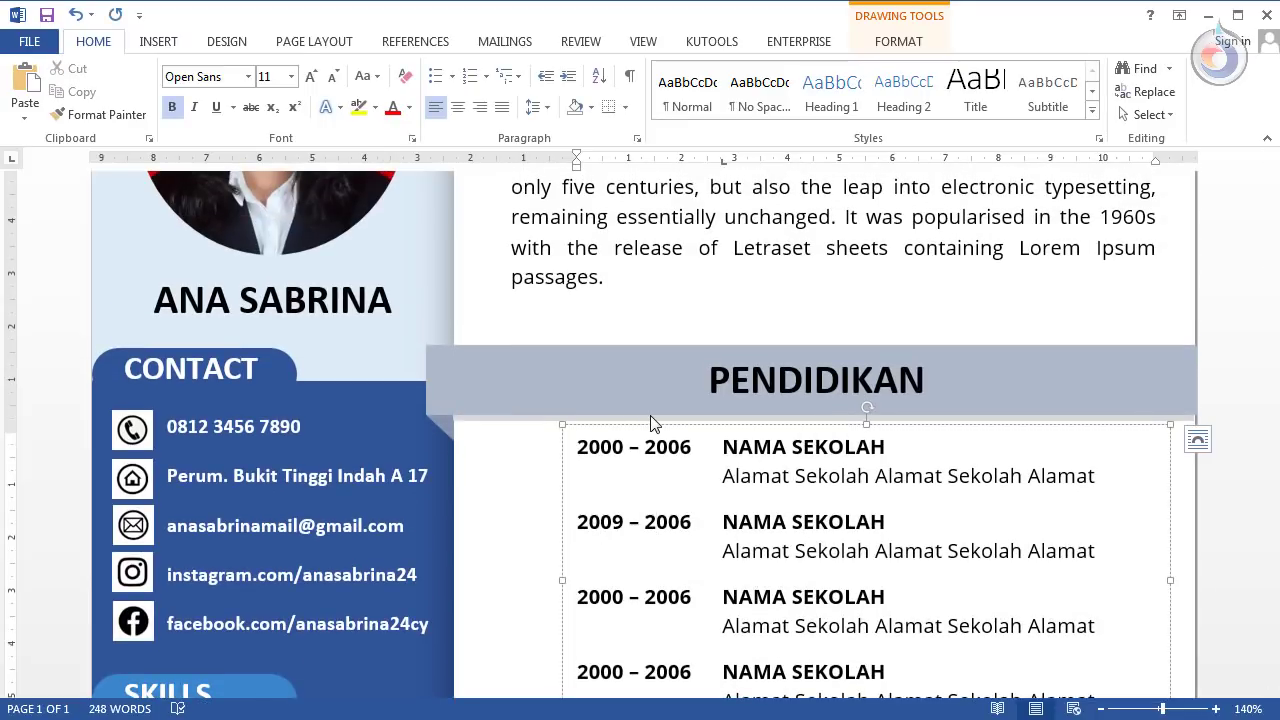
{"action": "key", "text": "shift+Left"}
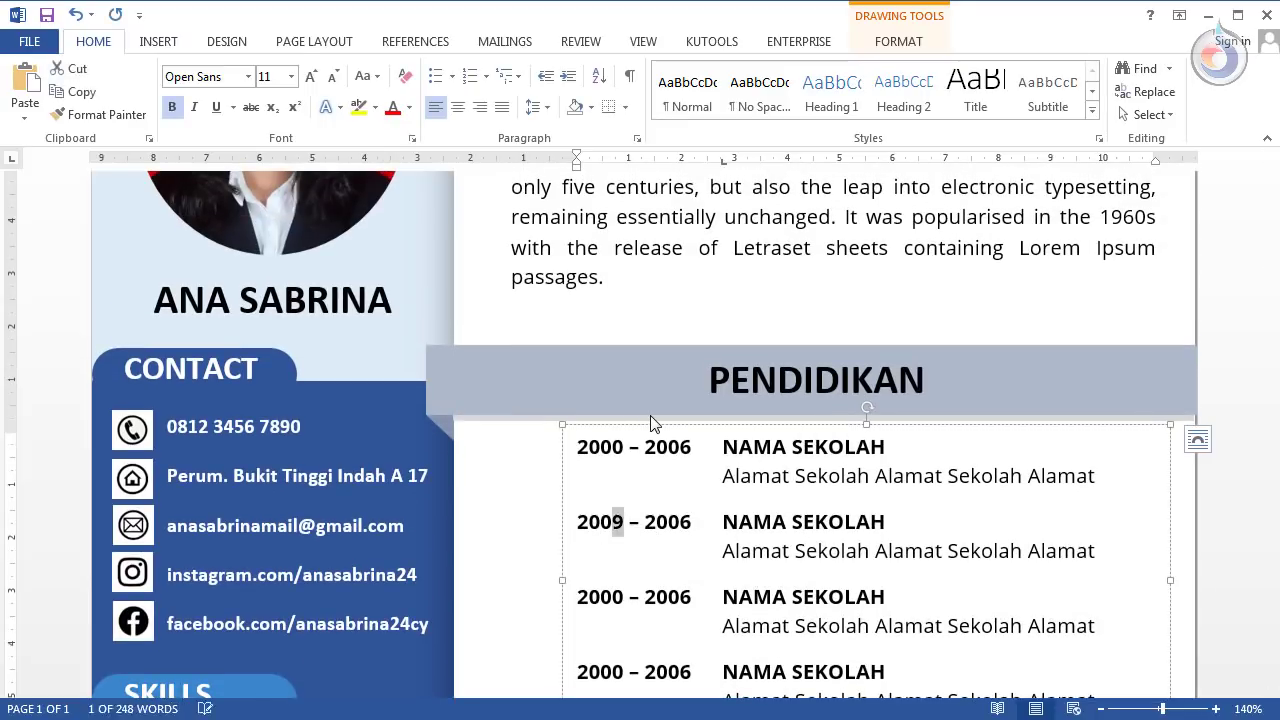
{"action": "type", "text": "6"}
{"action": "key", "text": "shift+Right"}
{"action": "type", "text": "9"}
Step: Change the third entry's years to 2009 – 2012
{"action": "key", "text": "Down"}
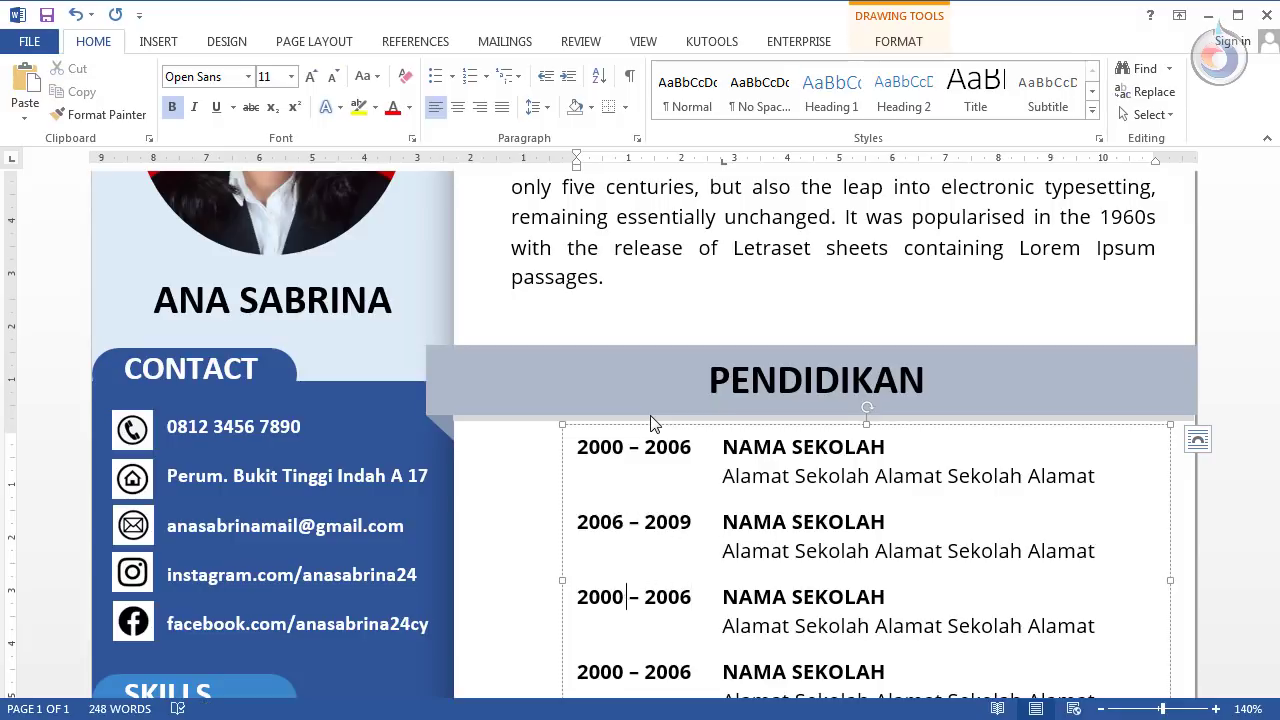
{"action": "key", "text": "shift+Left"}
{"action": "key", "text": "shift+Left"}
{"action": "key", "text": "Right"}
{"action": "key", "text": "BackSpace"}
{"action": "type", "text": "9"}
{"action": "key", "text": "shift+Right"}
{"action": "key", "text": "shift+Right"}
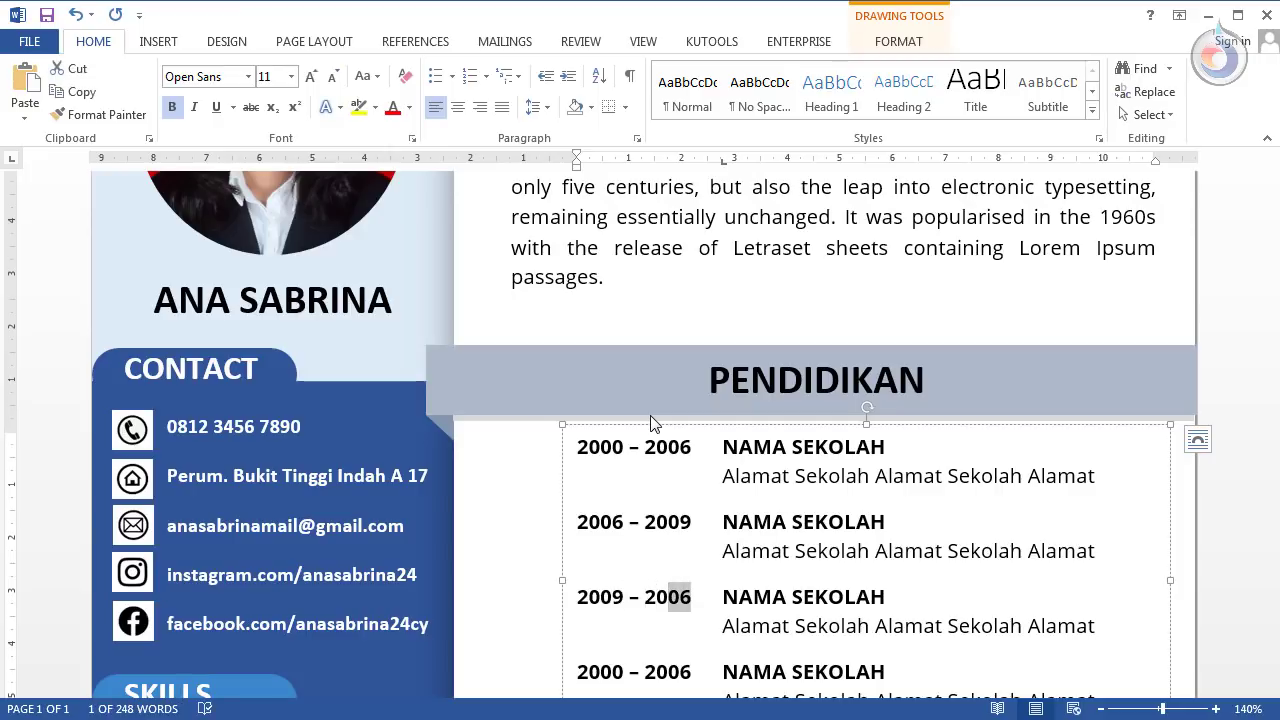
{"action": "type", "text": "12"}
Step: Change the fourth entry's years to 2012 – 2015
{"action": "key", "text": "Left"}
{"action": "key", "text": "shift+Left"}
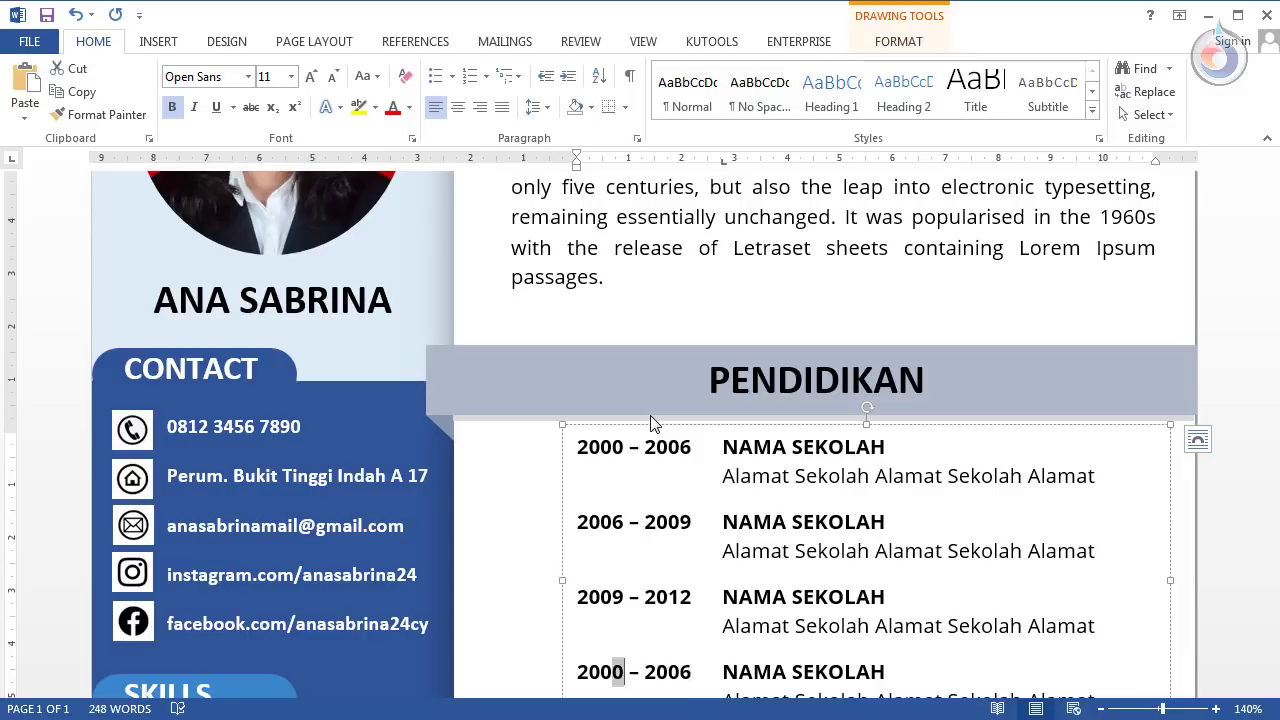
{"action": "key", "text": "shift+Left"}
{"action": "type", "text": "12"}
{"action": "key", "text": "Right"}
{"action": "key", "text": "Right"}
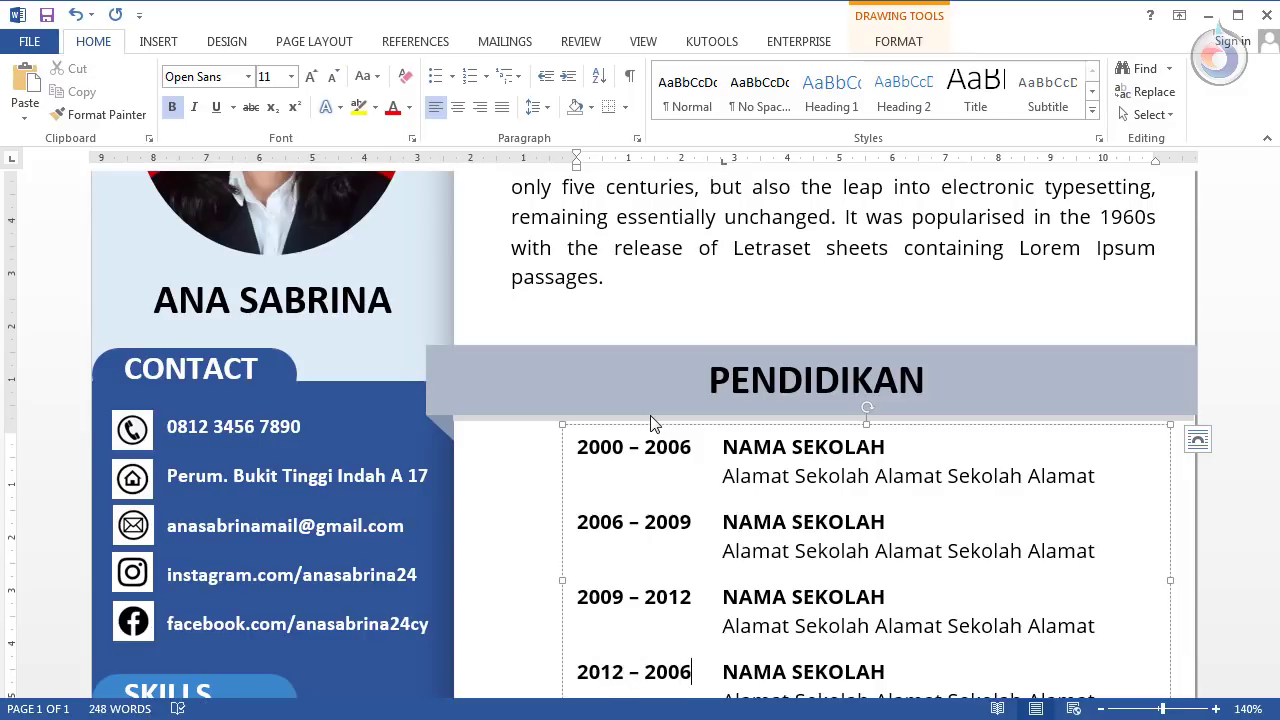
{"action": "key", "text": "shift+Left"}
{"action": "key", "text": "shift+Left"}
{"action": "type", "text": "5"}
Step: Nudge the whole education text box slightly down
{"action": "scroll", "coordinate": [694, 486], "scroll_direction": "down", "scroll_amount": 1}
{"action": "scroll", "coordinate": [694, 486], "scroll_direction": "up", "scroll_amount": 1, "text": "ctrl"}
{"action": "scroll", "coordinate": [751, 446], "scroll_direction": "up", "scroll_amount": 4, "text": "ctrl"}
{"action": "scroll", "coordinate": [803, 405], "scroll_direction": "up", "scroll_amount": 3, "text": "ctrl"}
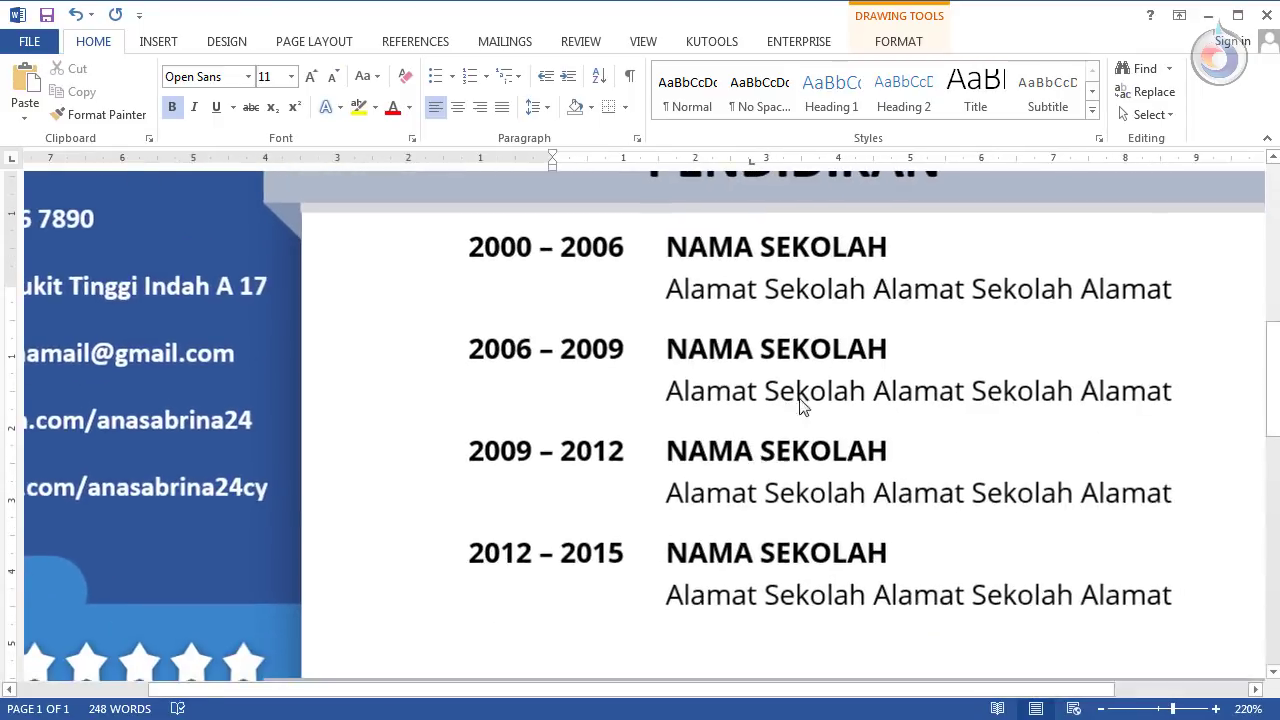
{"action": "left_click", "coordinate": [731, 228]}
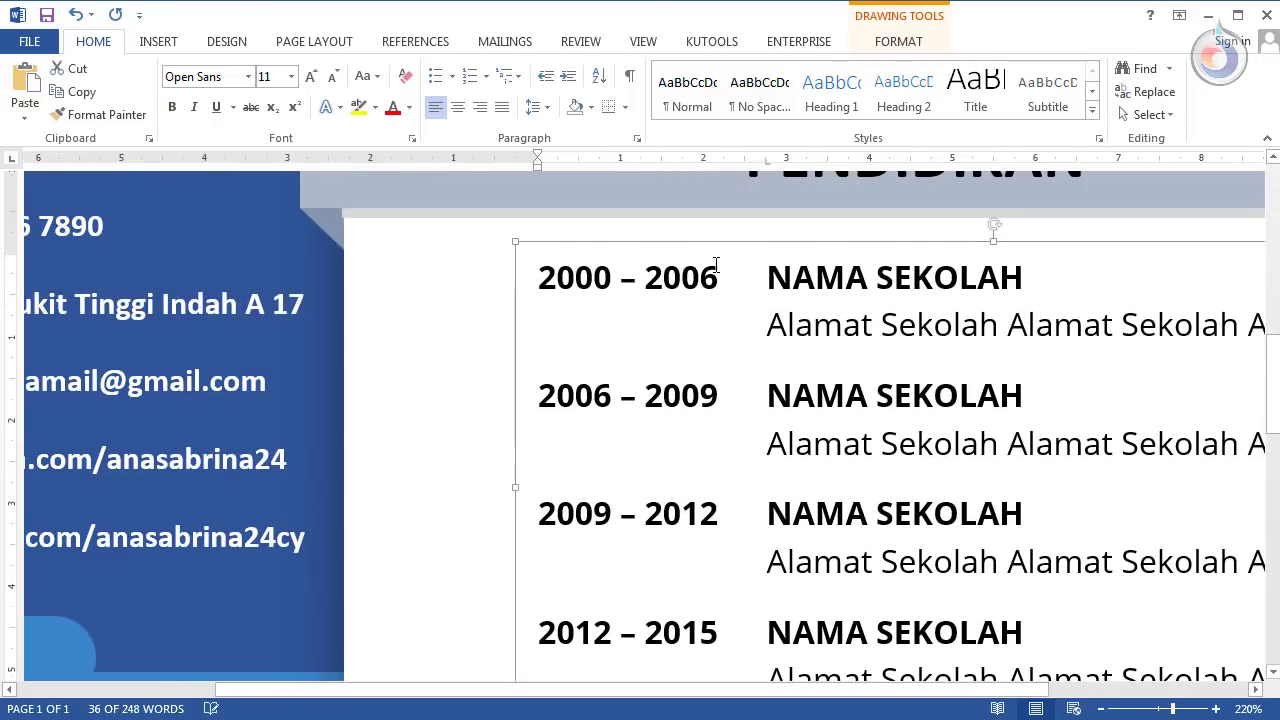
{"action": "scroll", "coordinate": [749, 277], "scroll_direction": "down", "scroll_amount": 1}
{"action": "scroll", "coordinate": [749, 277], "scroll_direction": "up", "scroll_amount": 1}
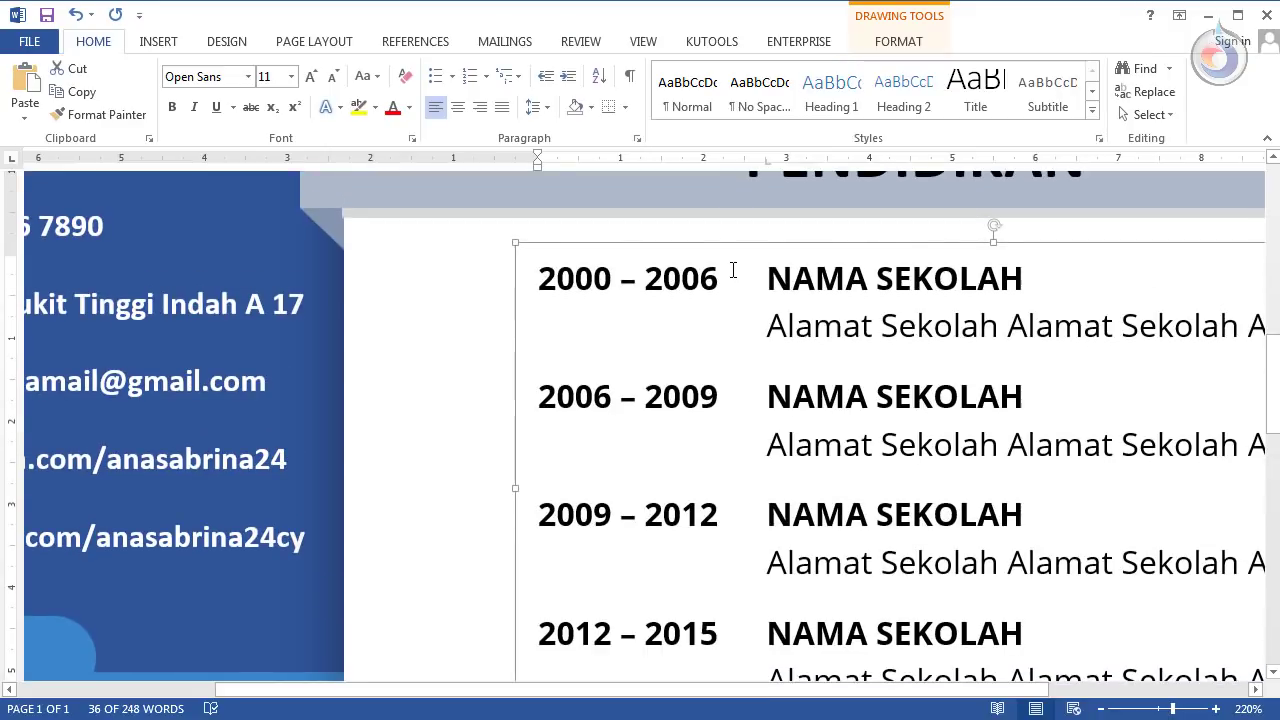
{"action": "key", "text": "ctrl+Down"}
{"action": "left_click", "coordinate": [697, 323]}
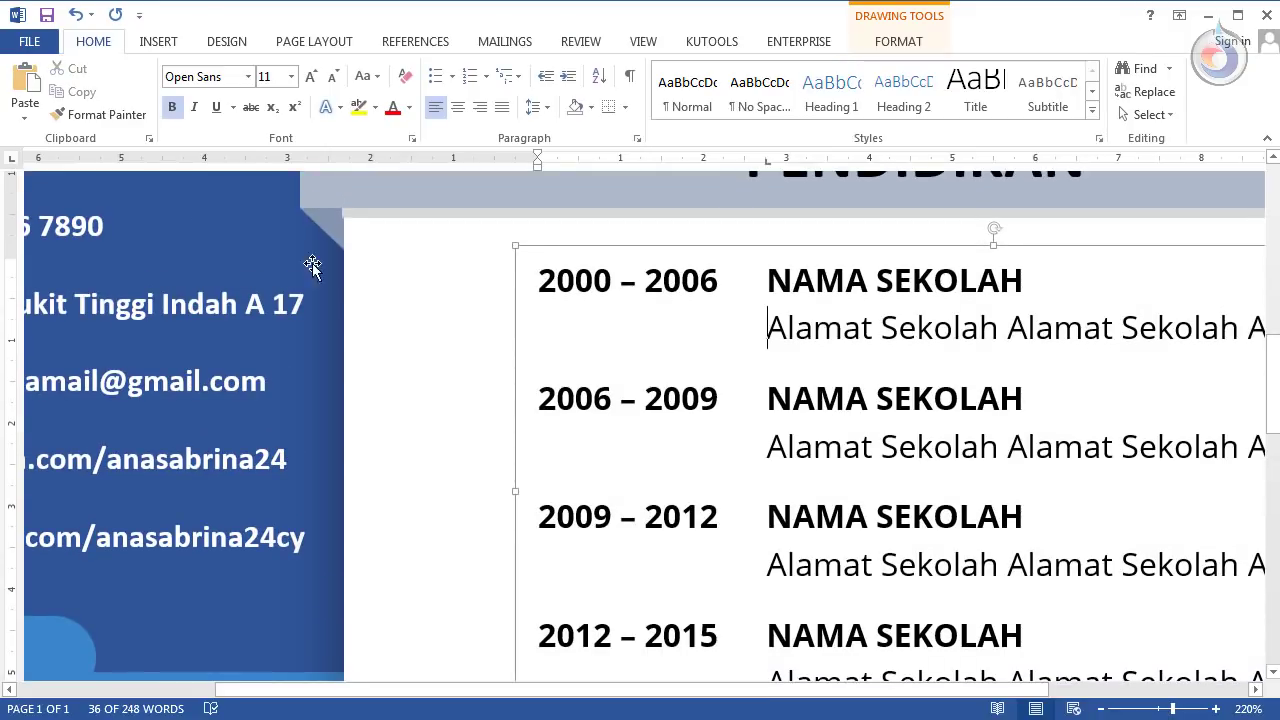
Step: Draw a vertical straight line to the left of the education entries
{"action": "left_click", "coordinate": [155, 47]}
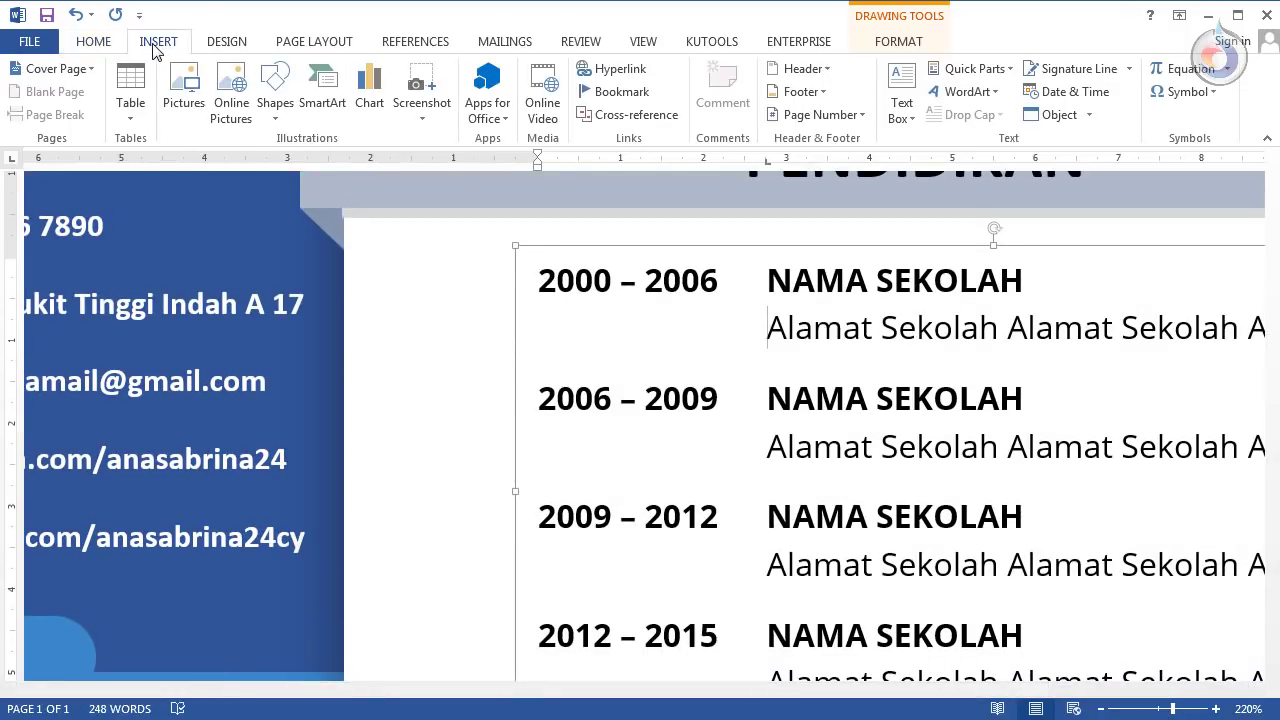
{"action": "left_click", "coordinate": [272, 100]}
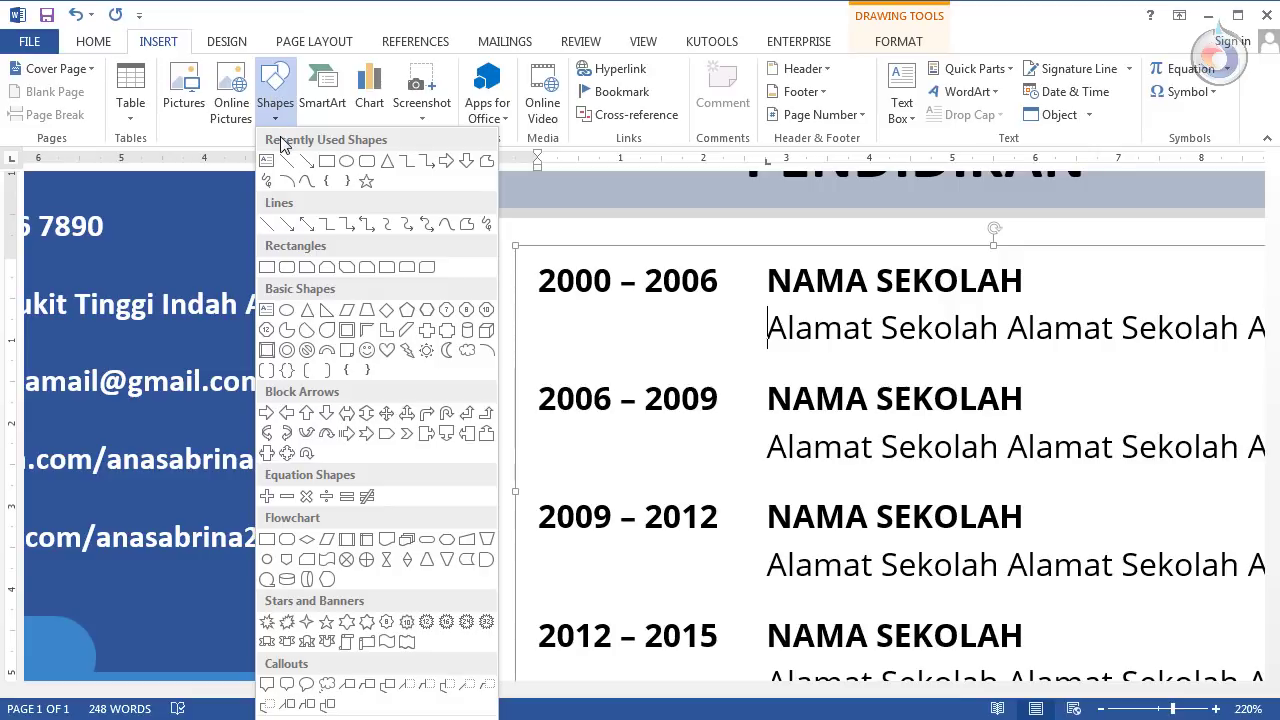
{"action": "left_click", "coordinate": [267, 224]}
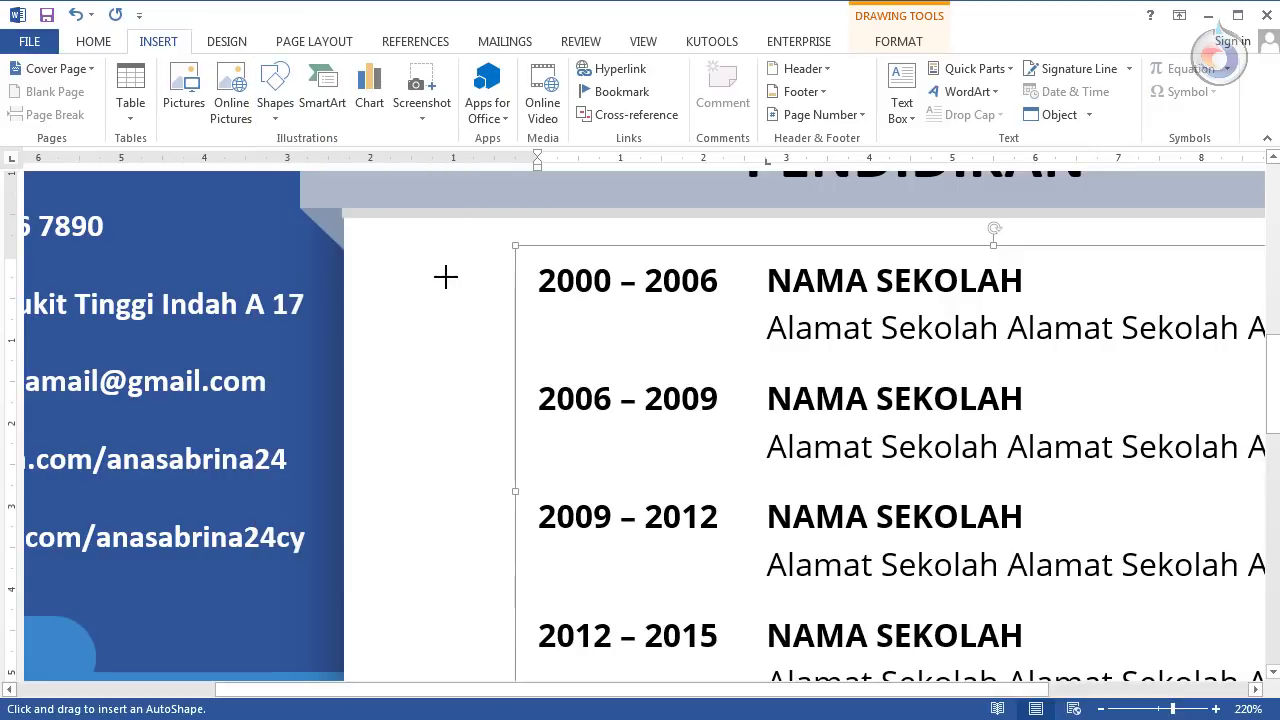
{"action": "left_click_drag", "start_coordinate": [495, 272], "coordinate": [563, 618]}
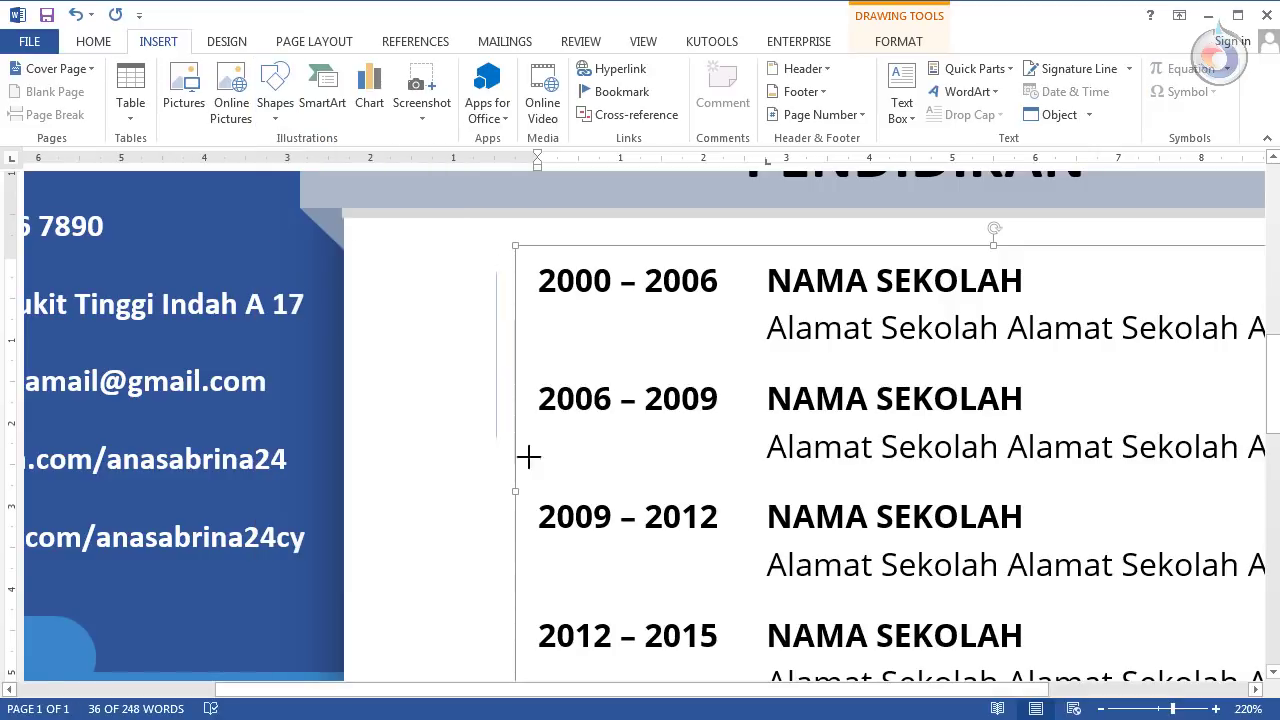
Step: Move the vertical line slightly left so it runs just beside the years
{"action": "left_click", "coordinate": [465, 335]}
{"action": "left_click", "coordinate": [494, 294]}
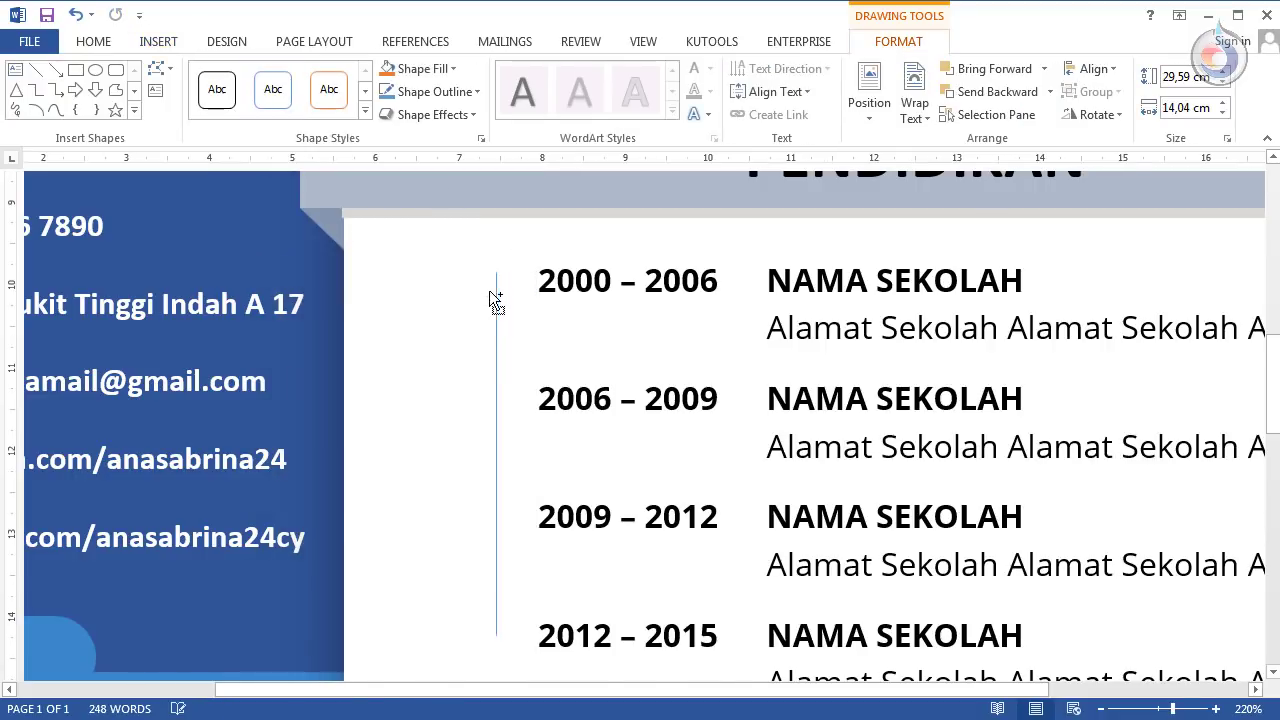
{"action": "scroll", "coordinate": [363, 331], "scroll_direction": "right", "scroll_amount": 5}
{"action": "left_click", "coordinate": [201, 338]}
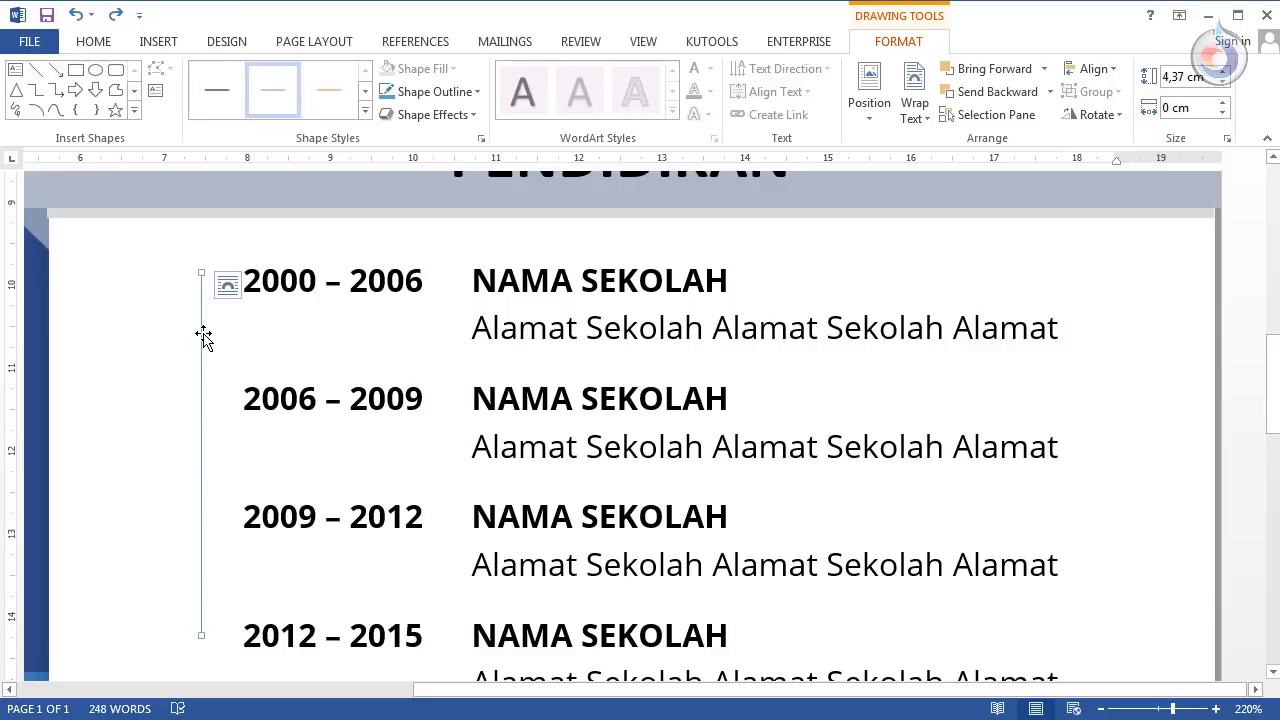
{"action": "left_click_drag", "start_coordinate": [201, 333], "coordinate": [182, 337]}
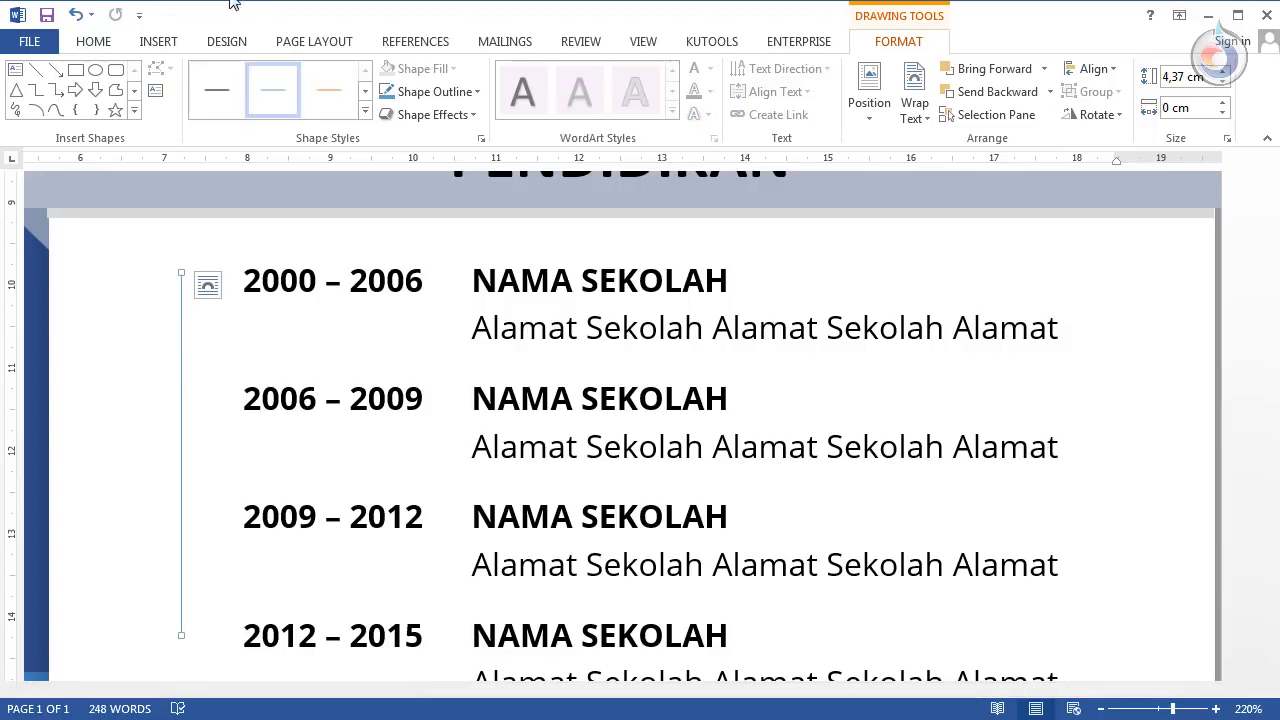
Step: Draw a small oval circle on the timeline line
{"action": "left_click", "coordinate": [180, 42]}
{"action": "left_click", "coordinate": [272, 88]}
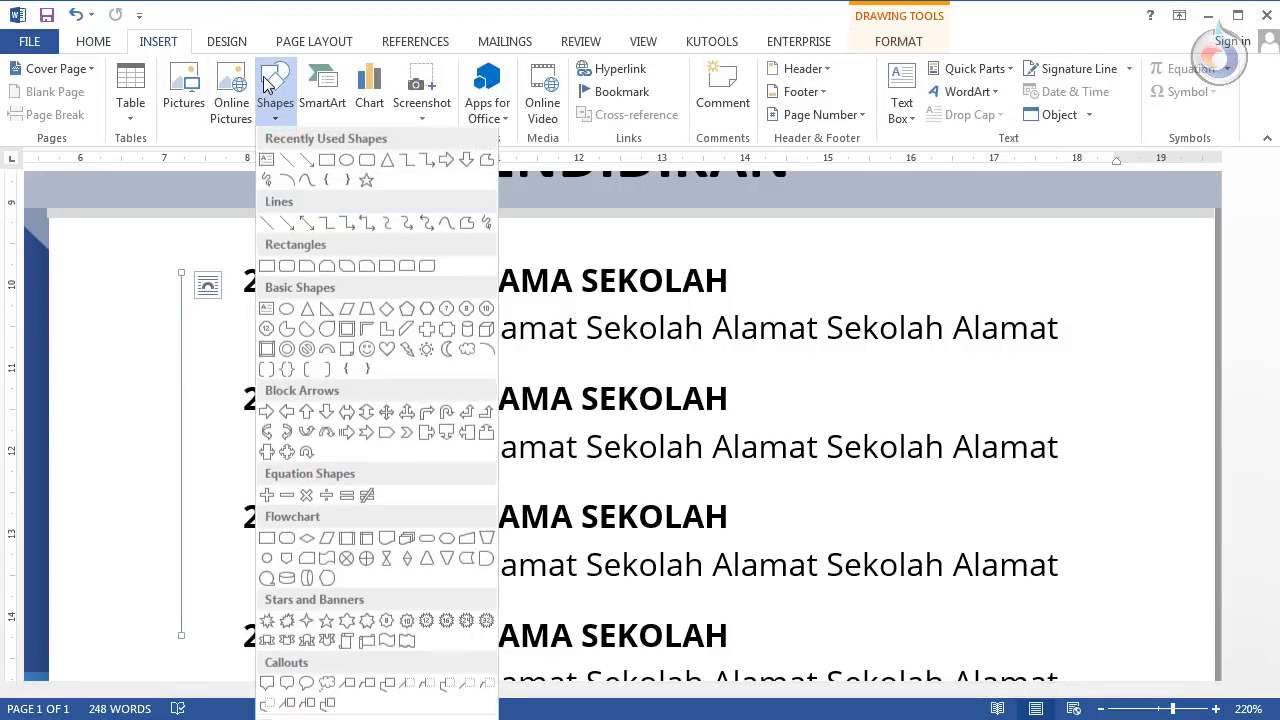
{"action": "left_click", "coordinate": [286, 309]}
{"action": "left_click_drag", "start_coordinate": [162, 303], "coordinate": [201, 338]}
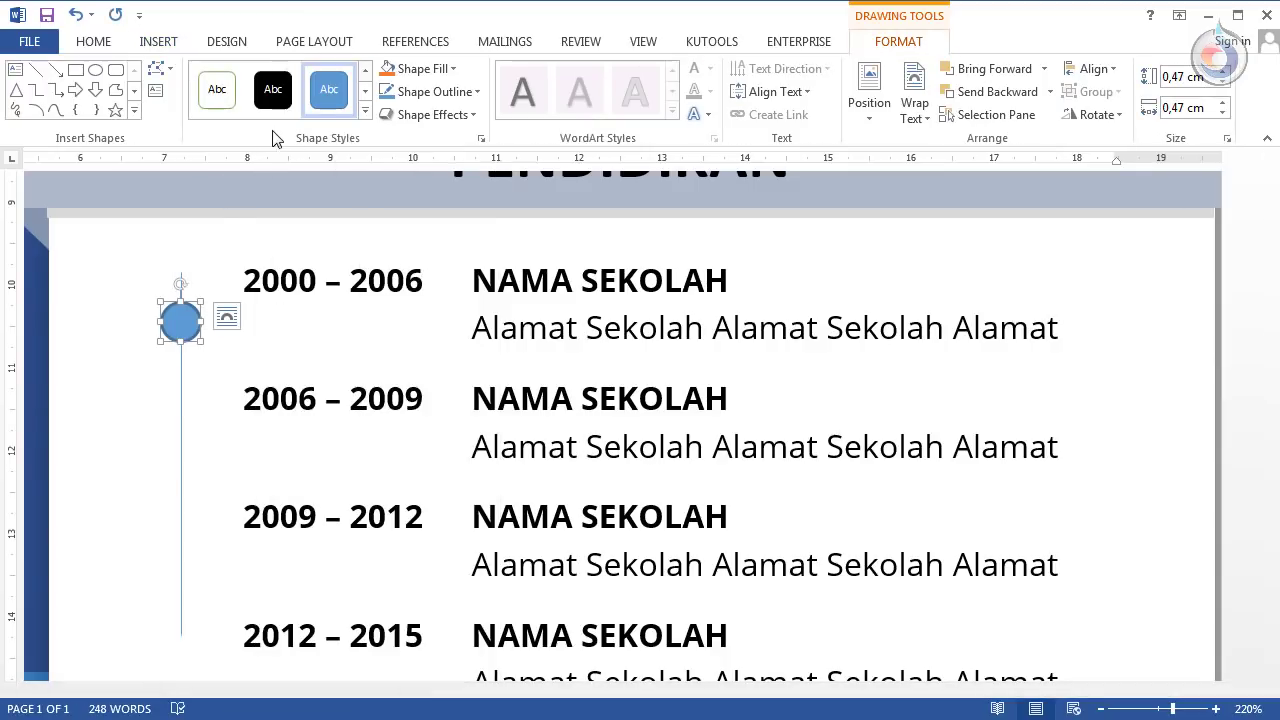
Step: Remove the circle's outline, size it to 0,34 × 0,34 cm and nudge it up the line
{"action": "left_click", "coordinate": [425, 91]}
{"action": "left_click", "coordinate": [428, 266]}
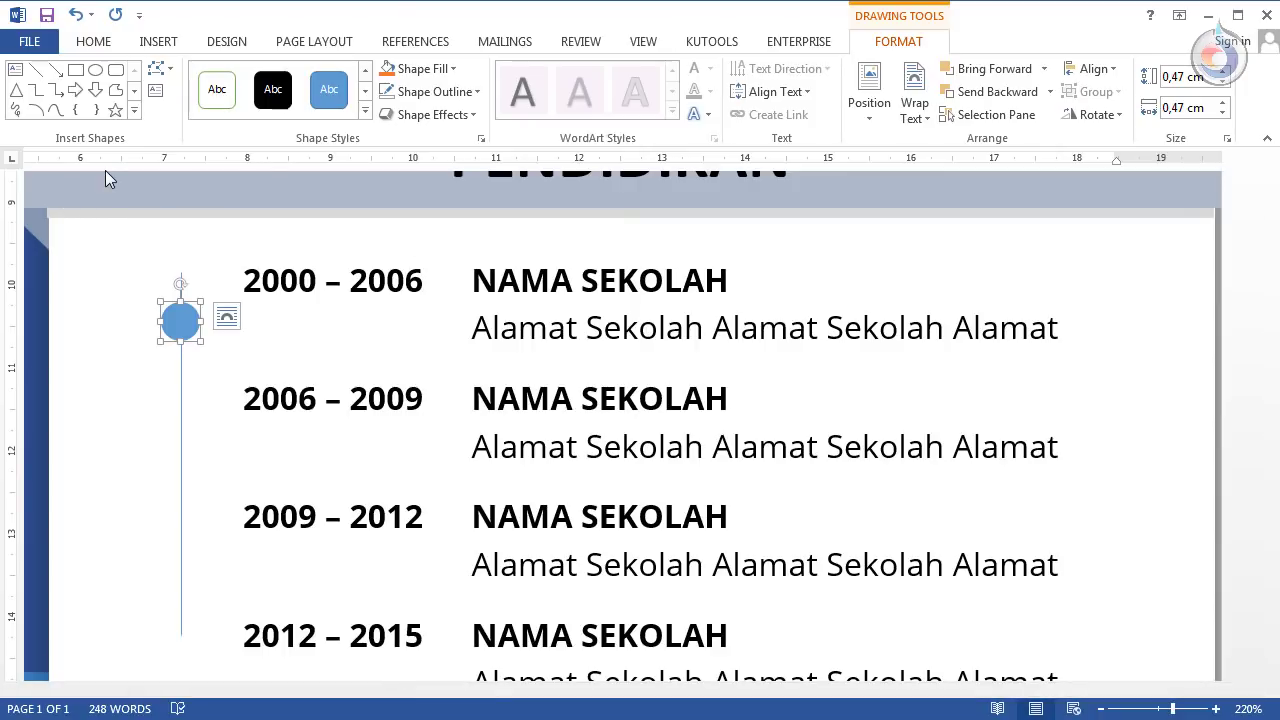
{"action": "left_click", "coordinate": [1180, 79]}
{"action": "type", "text": "0,34"}
{"action": "key", "text": "Return"}
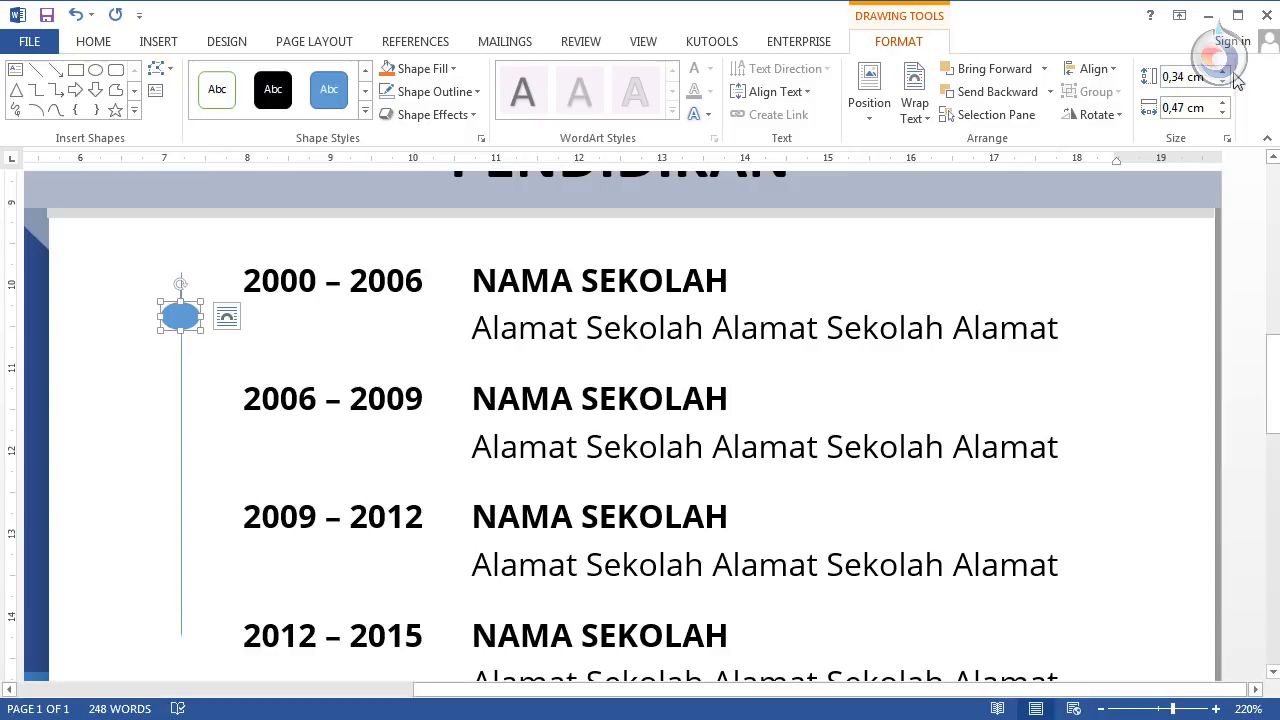
{"action": "left_click", "coordinate": [1182, 110]}
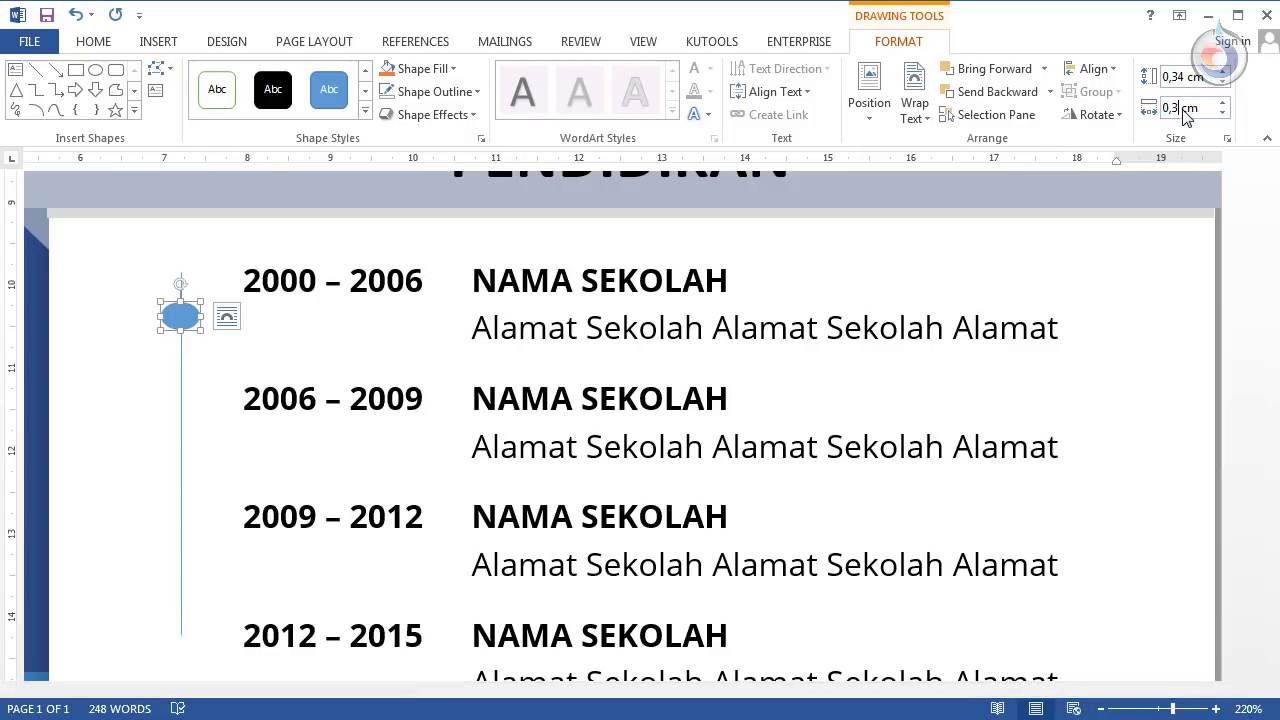
{"action": "key", "text": "Return"}
{"action": "left_click", "coordinate": [175, 317]}
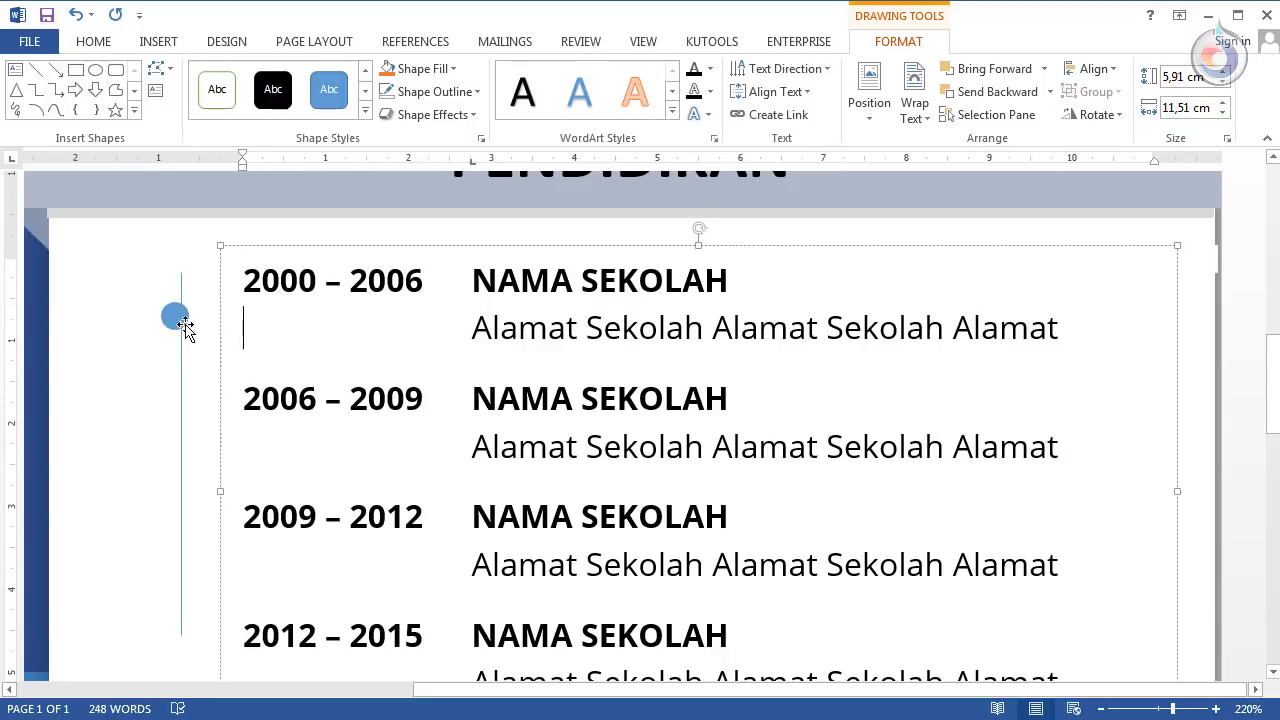
{"action": "left_click", "coordinate": [174, 316]}
{"action": "left_click_drag", "start_coordinate": [175, 317], "coordinate": [181, 307]}
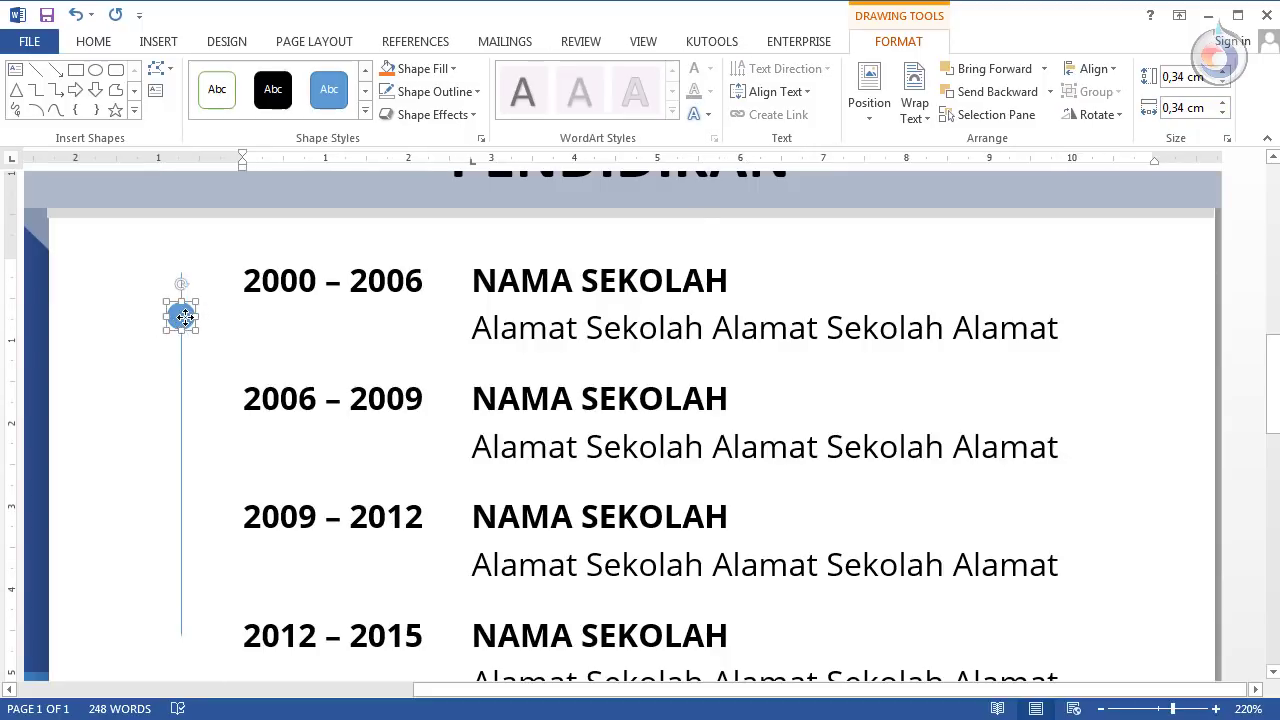
Step: Give the circle a white fill and blue outline, positioned beside the 2000 – 2006 row
{"action": "left_click", "coordinate": [410, 91]}
{"action": "left_click", "coordinate": [396, 138]}
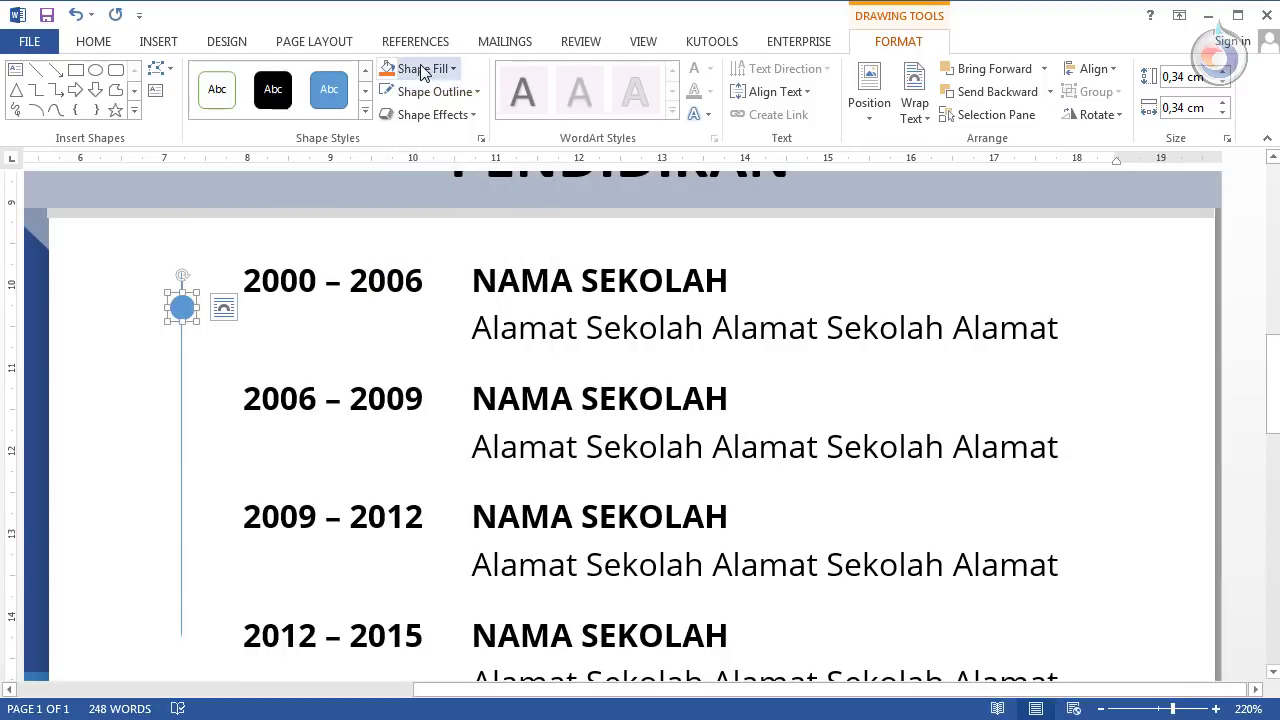
{"action": "left_click", "coordinate": [421, 70]}
{"action": "left_click", "coordinate": [399, 124]}
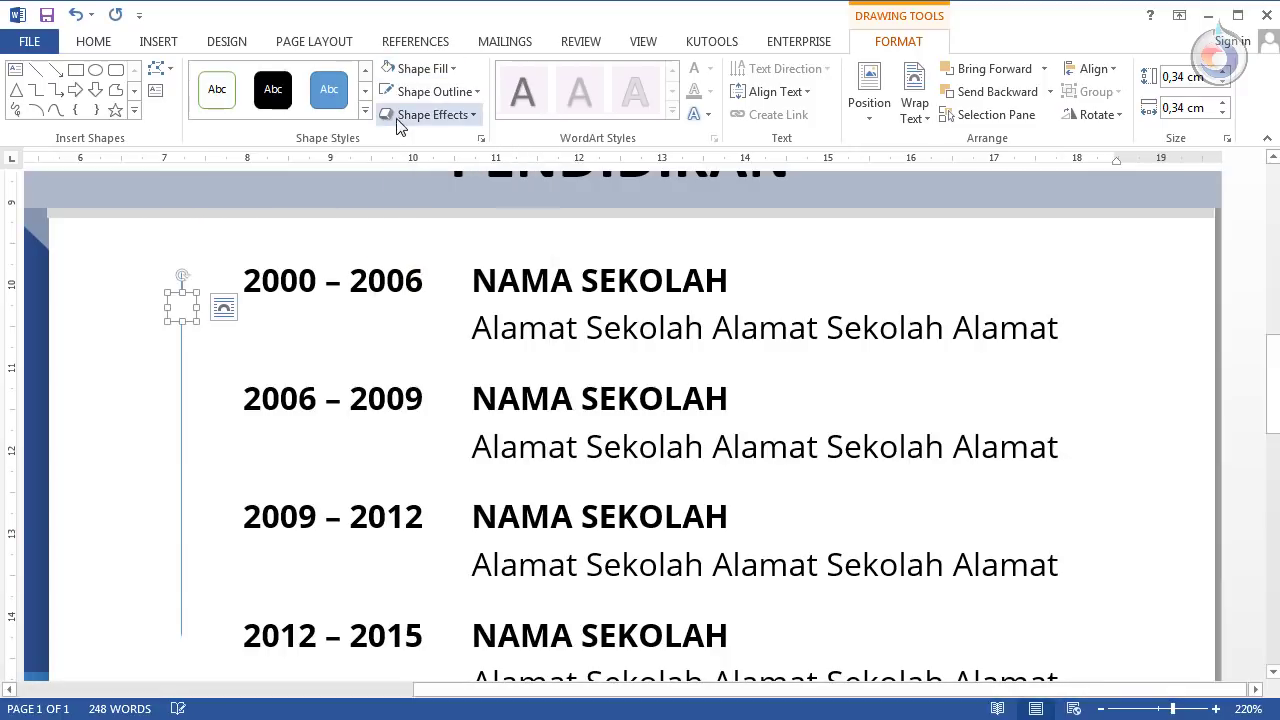
{"action": "left_click", "coordinate": [424, 91]}
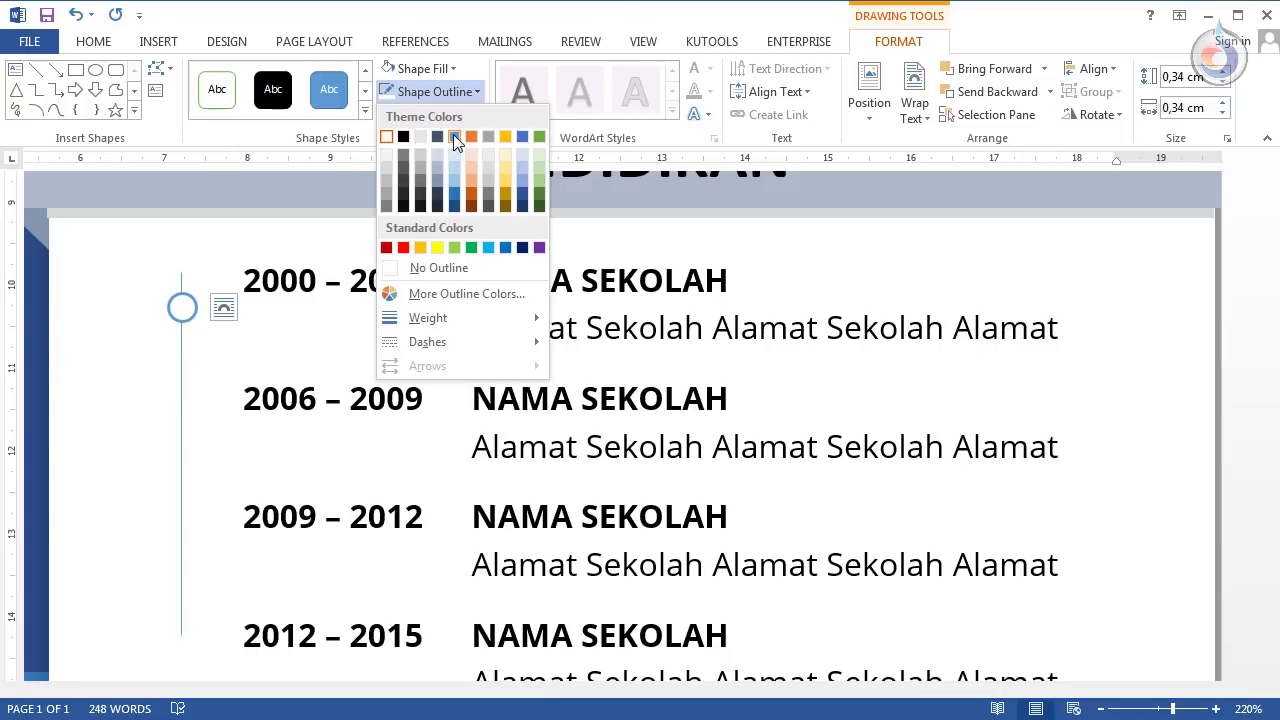
{"action": "left_click", "coordinate": [453, 134]}
{"action": "mouse_move", "coordinate": [187, 306]}
{"action": "left_mouse_down"}
{"action": "mouse_move", "coordinate": [190, 277]}
{"action": "mouse_move", "coordinate": [204, 517]}
{"action": "mouse_move", "coordinate": [191, 623]}
{"action": "left_mouse_up"}
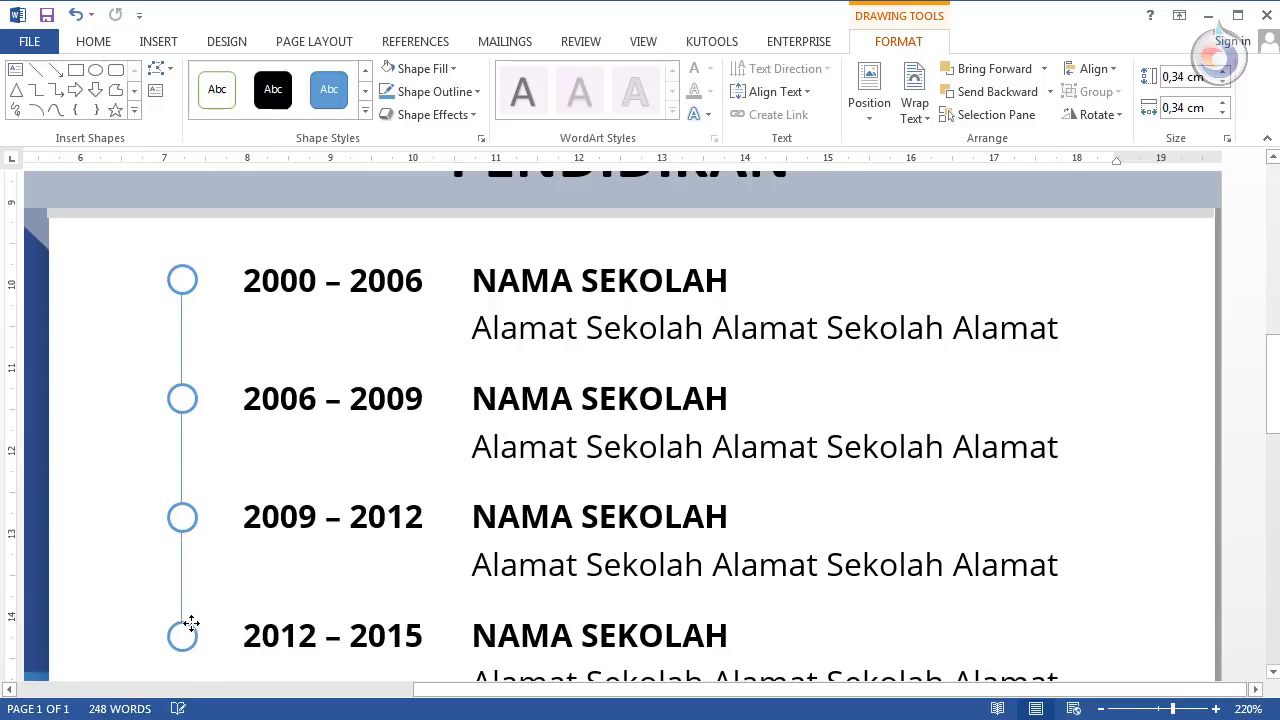
{"action": "left_click", "coordinate": [352, 517]}
Step: Select the four timeline circles, align them on their centres and group them
{"action": "scroll", "coordinate": [400, 463], "scroll_direction": "down", "scroll_amount": 1}
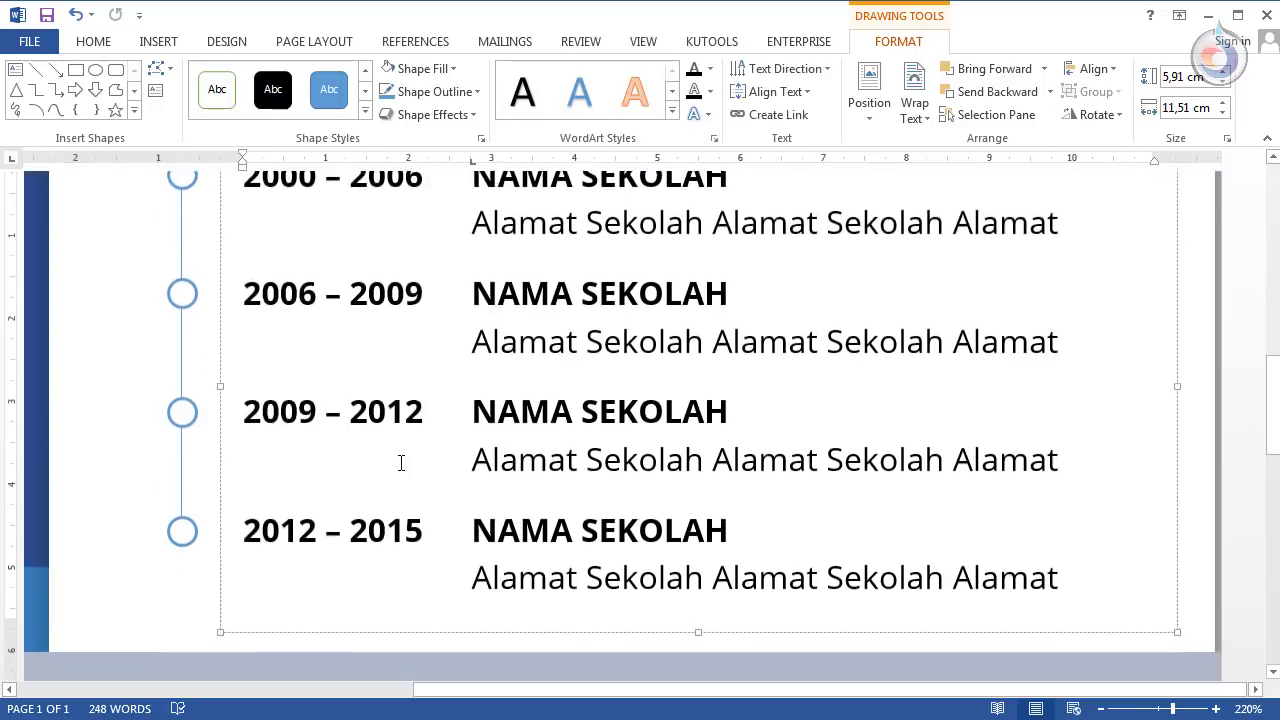
{"action": "scroll", "coordinate": [193, 318], "scroll_direction": "up", "scroll_amount": 1}
{"action": "left_click", "coordinate": [180, 284]}
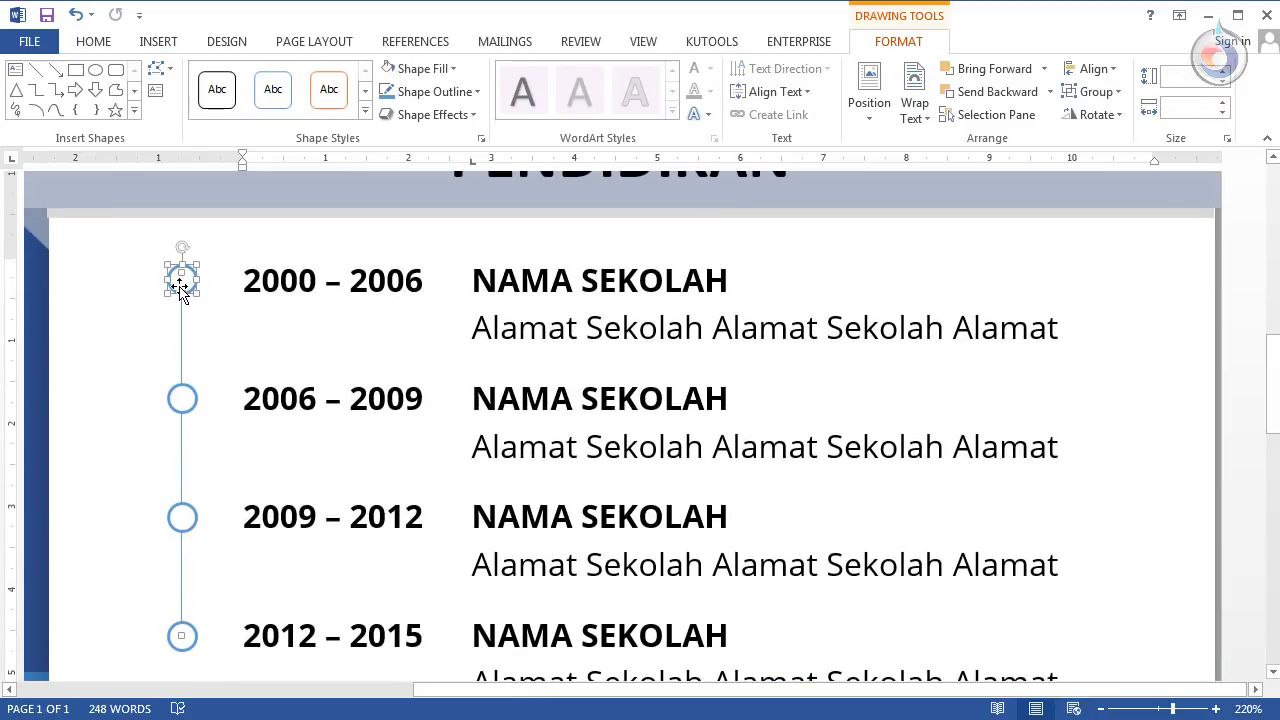
{"action": "left_click", "coordinate": [195, 392], "text": "shift"}
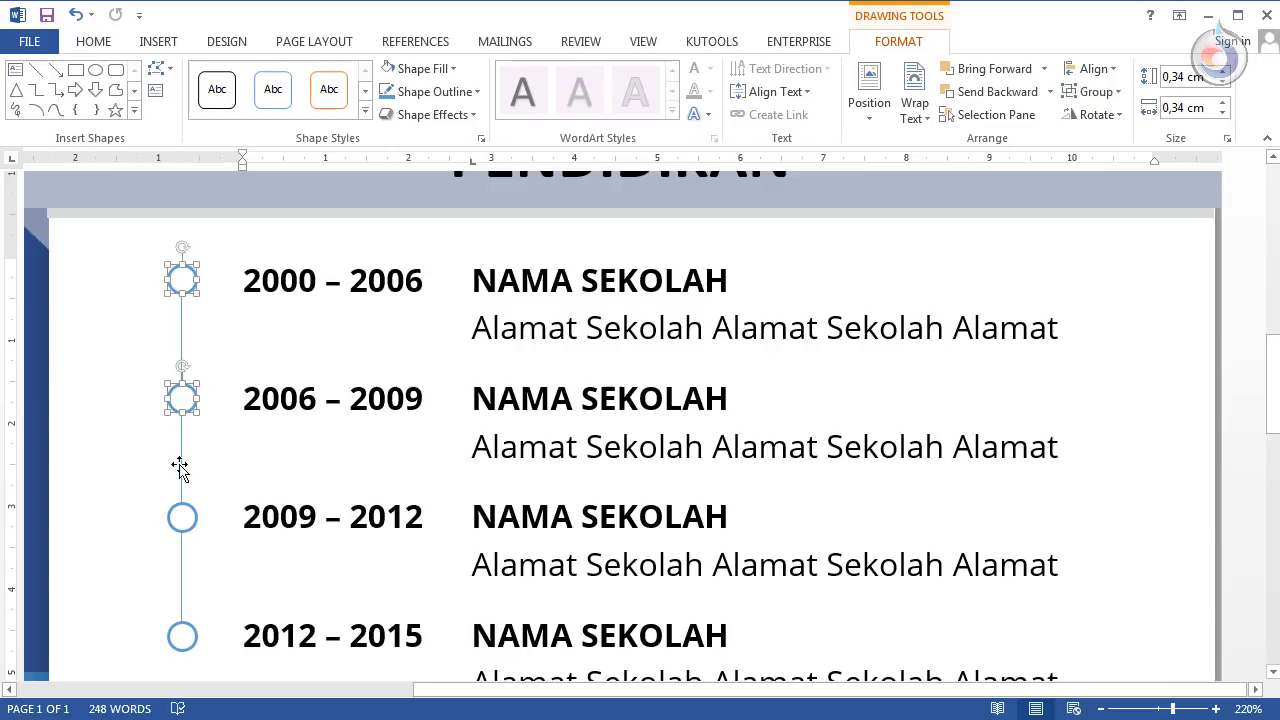
{"action": "left_click", "coordinate": [182, 517], "text": "shift"}
{"action": "left_click", "coordinate": [182, 636], "text": "shift"}
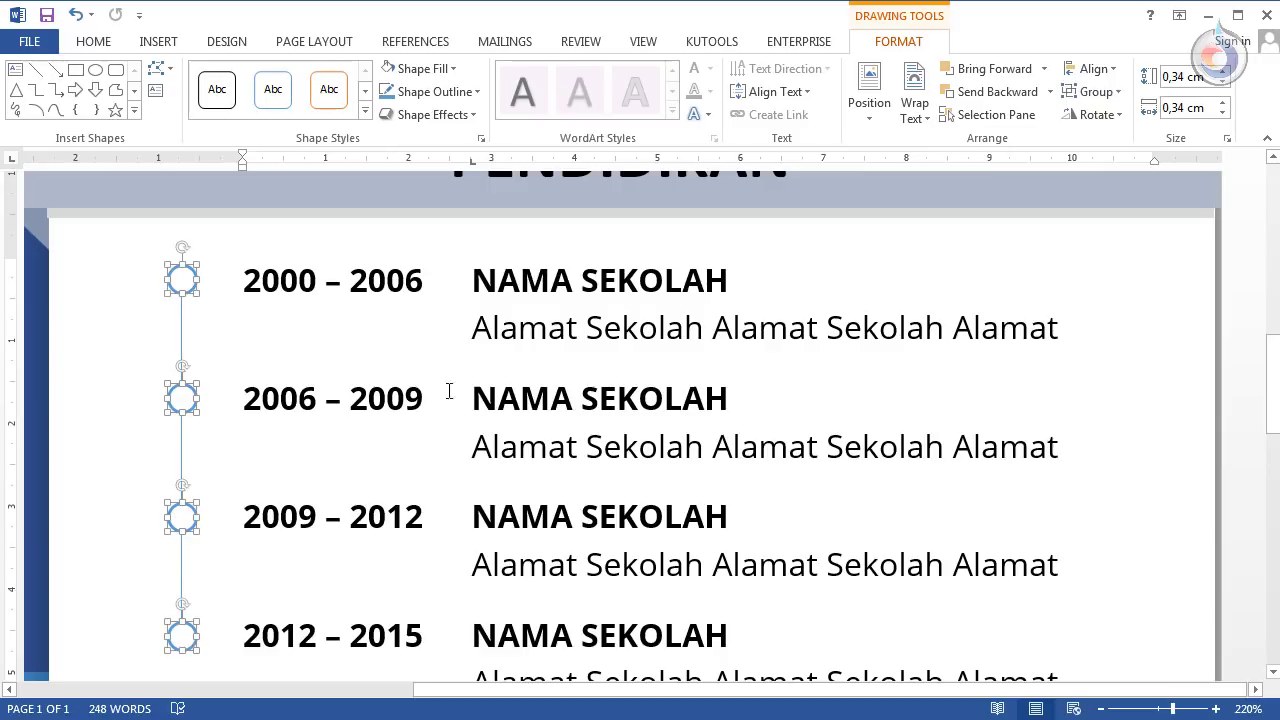
{"action": "left_click", "coordinate": [1093, 68]}
{"action": "left_click", "coordinate": [1120, 118]}
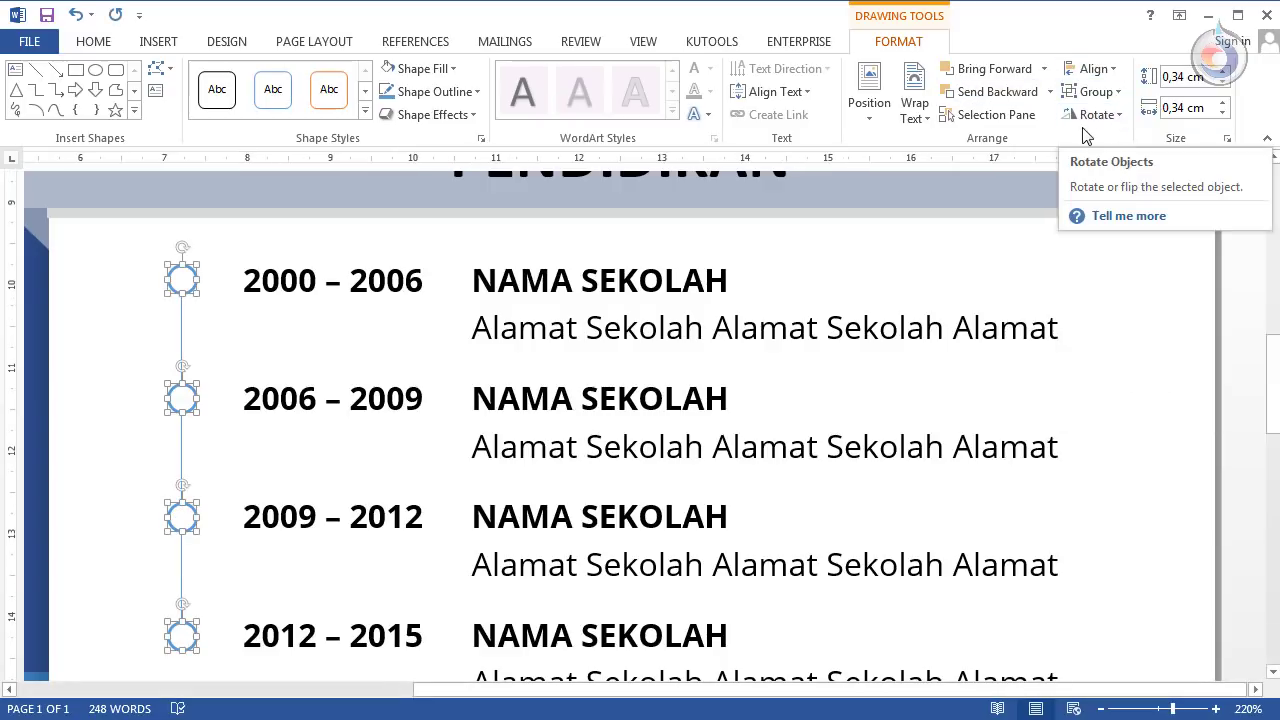
{"action": "left_click", "coordinate": [1097, 91]}
{"action": "left_click", "coordinate": [1105, 116]}
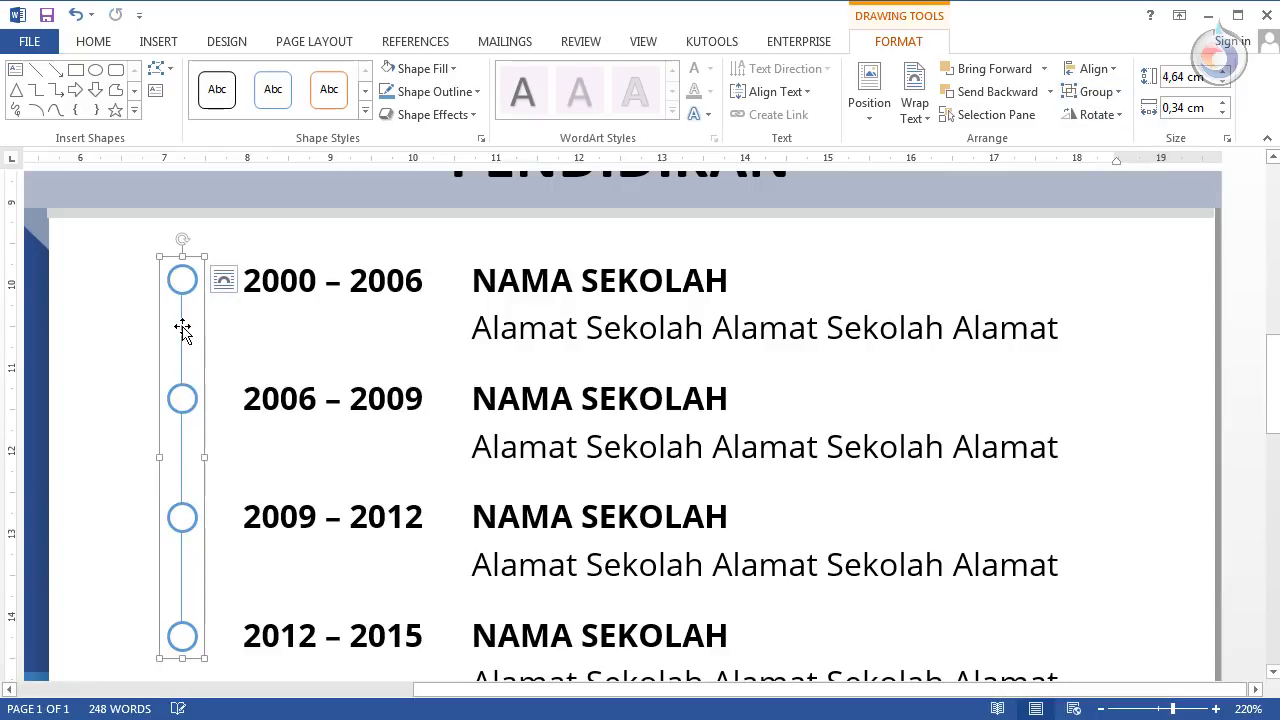
Step: Undo the page-centring of the circle group and nudge it slightly left
{"action": "left_click", "coordinate": [1110, 70]}
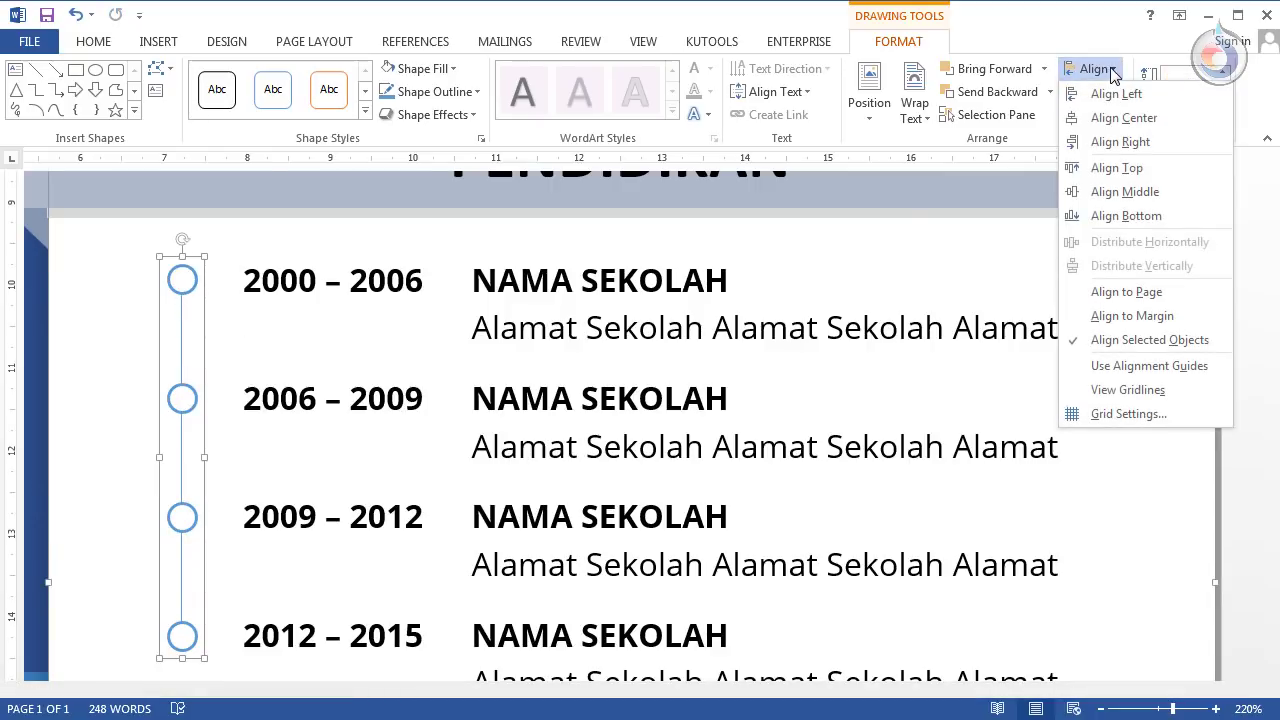
{"action": "left_click", "coordinate": [1112, 118]}
{"action": "key", "text": "ctrl+z"}
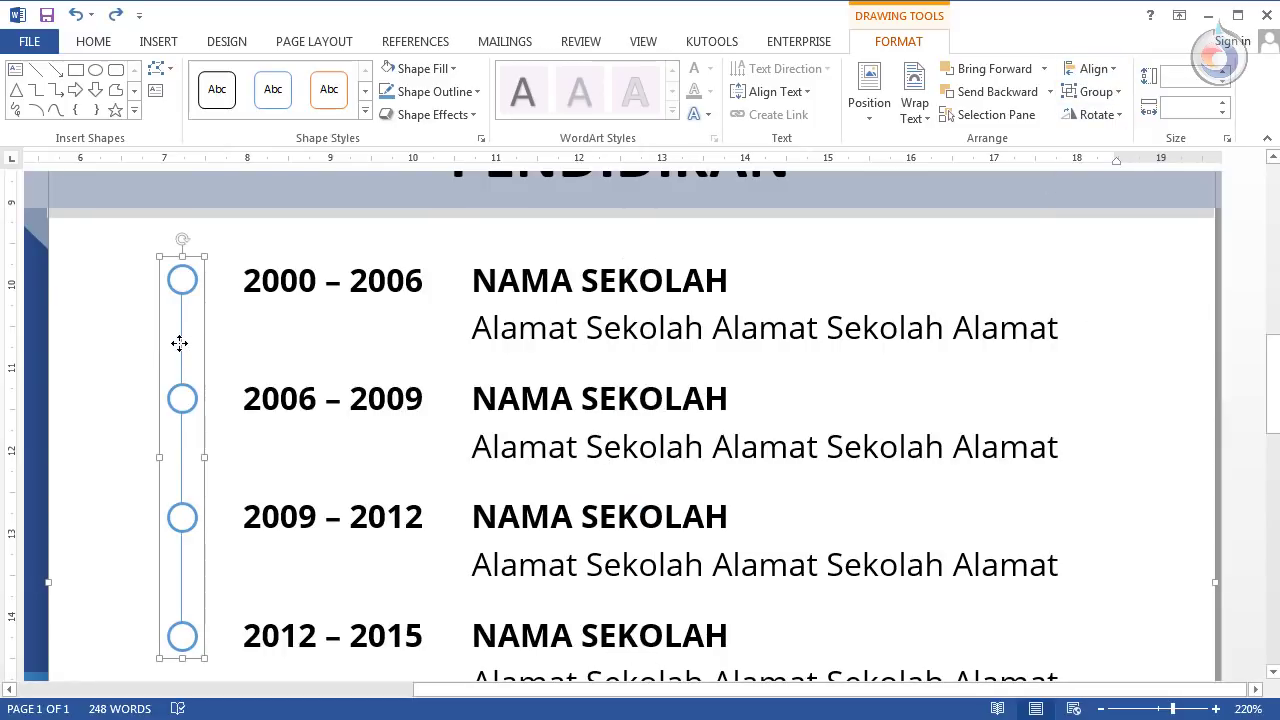
{"action": "left_click", "coordinate": [190, 343]}
{"action": "left_click", "coordinate": [183, 278]}
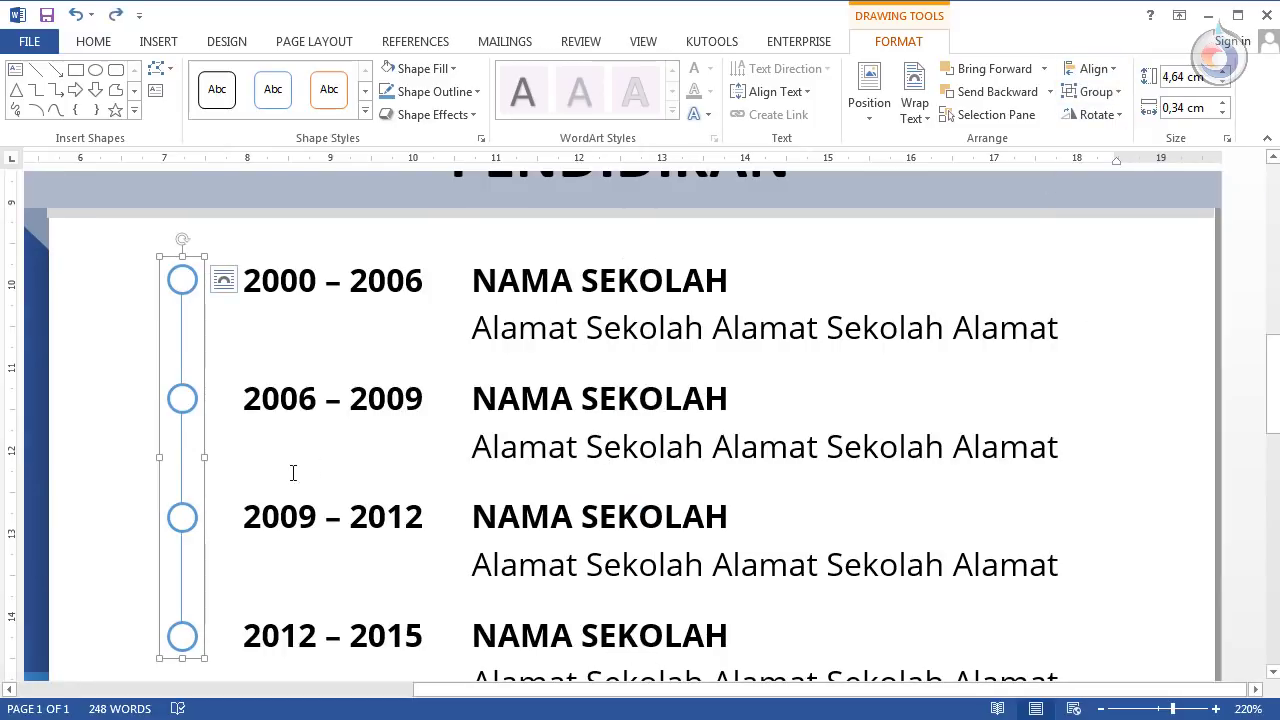
{"action": "key", "text": "ctrl+Left"}
{"action": "left_click", "coordinate": [421, 399]}
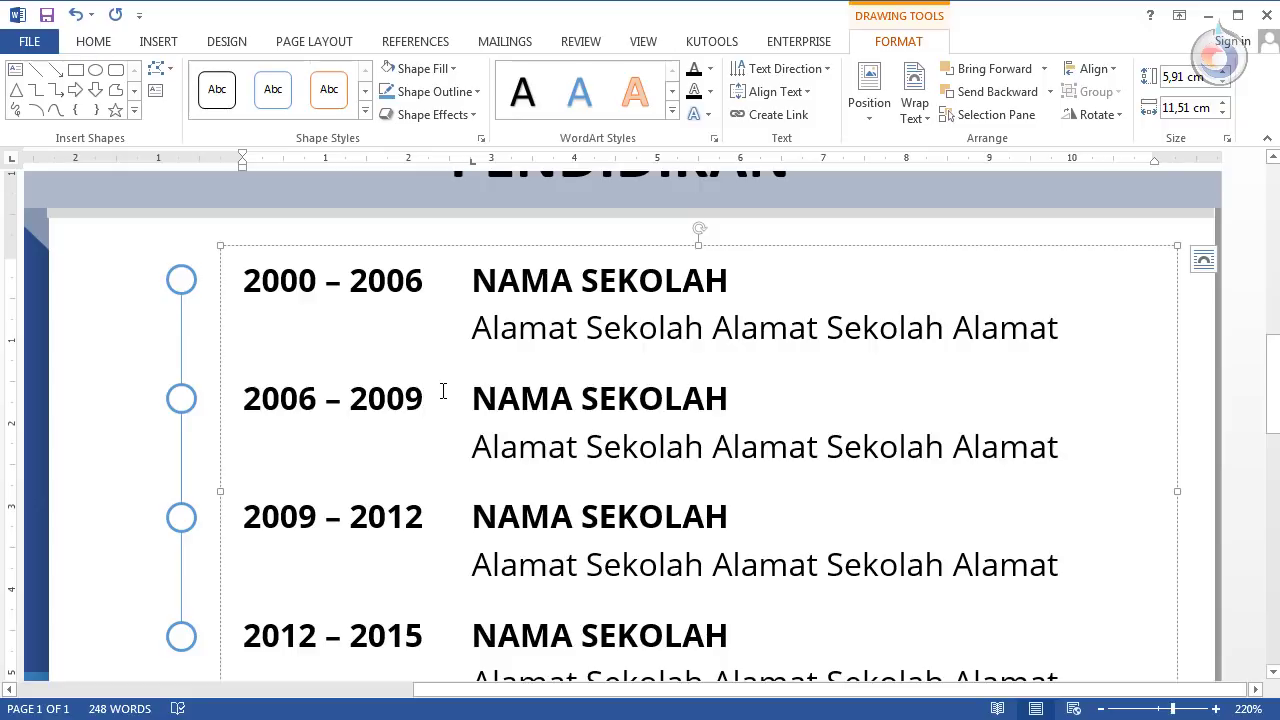
{"action": "scroll", "coordinate": [443, 391], "scroll_direction": "down", "scroll_amount": 1}
{"action": "scroll", "coordinate": [443, 391], "scroll_direction": "down", "scroll_amount": 1}
{"action": "scroll", "coordinate": [443, 391], "scroll_direction": "up", "scroll_amount": 2}
{"action": "scroll", "coordinate": [430, 410], "scroll_direction": "down", "scroll_amount": 1}
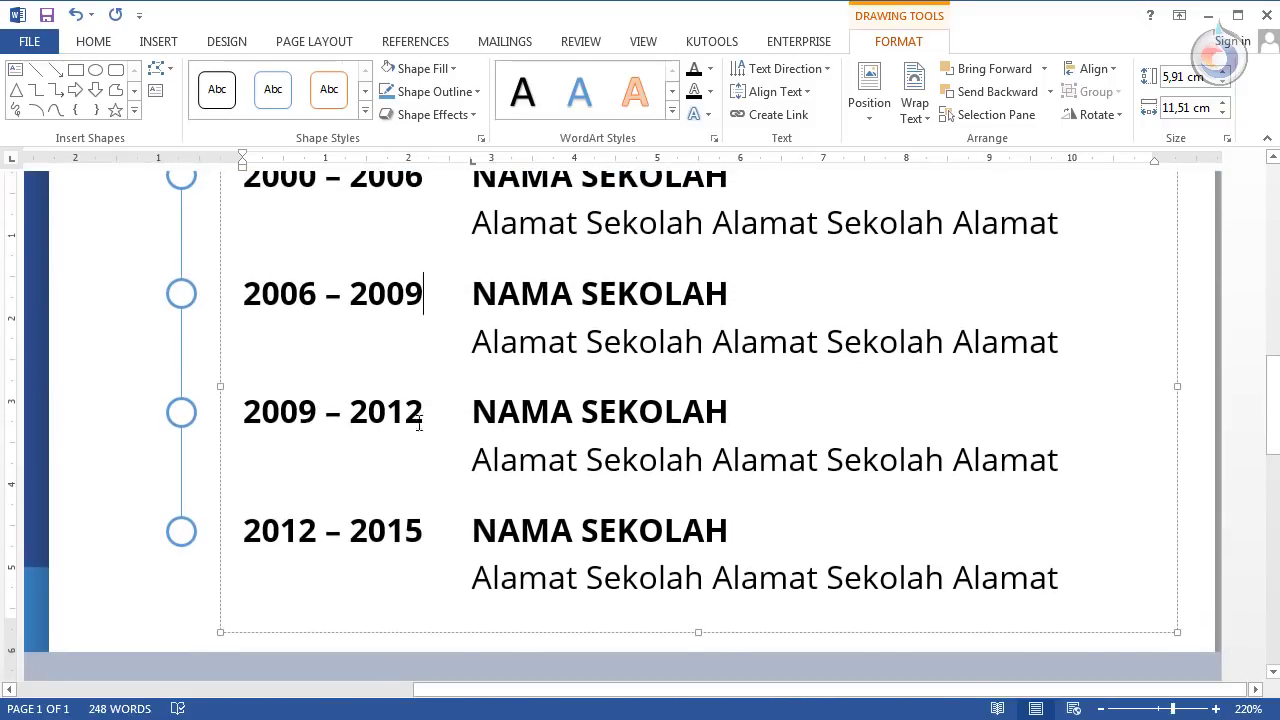
{"action": "left_click", "coordinate": [1100, 708]}
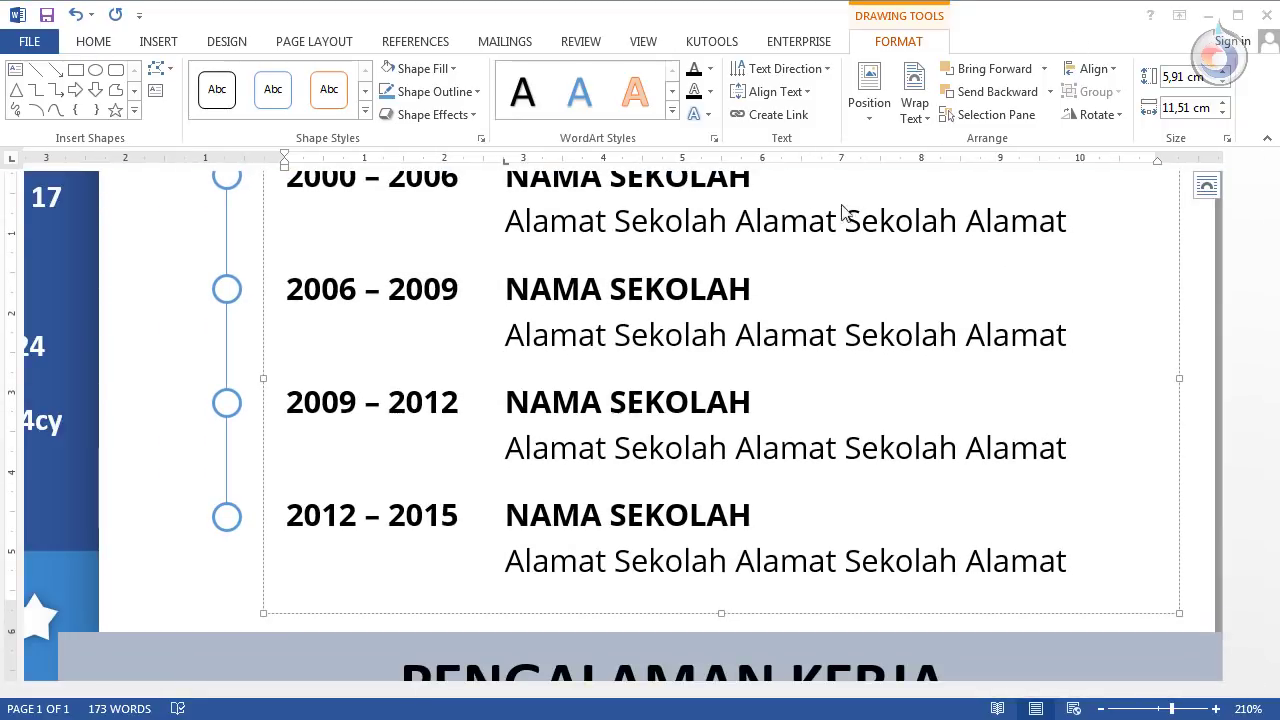
{"action": "scroll", "coordinate": [714, 310], "scroll_direction": "down", "scroll_amount": 4, "text": "ctrl"}
{"action": "scroll", "coordinate": [716, 330], "scroll_direction": "down", "scroll_amount": 2, "text": "ctrl"}
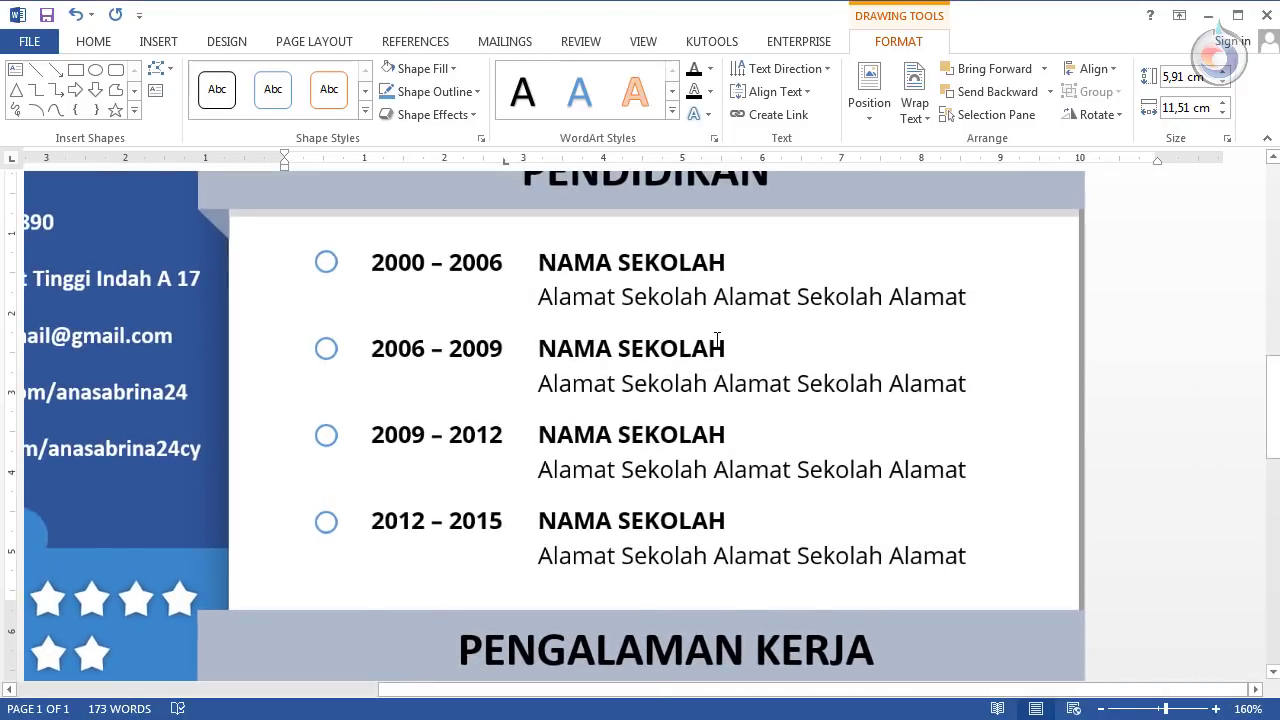
{"action": "scroll", "coordinate": [719, 339], "scroll_direction": "down", "scroll_amount": 3, "text": "ctrl"}
Step: Duplicate the education text box and place the copy under PENGALAMAN KERJA
{"action": "scroll", "coordinate": [917, 410], "scroll_direction": "down", "scroll_amount": 2}
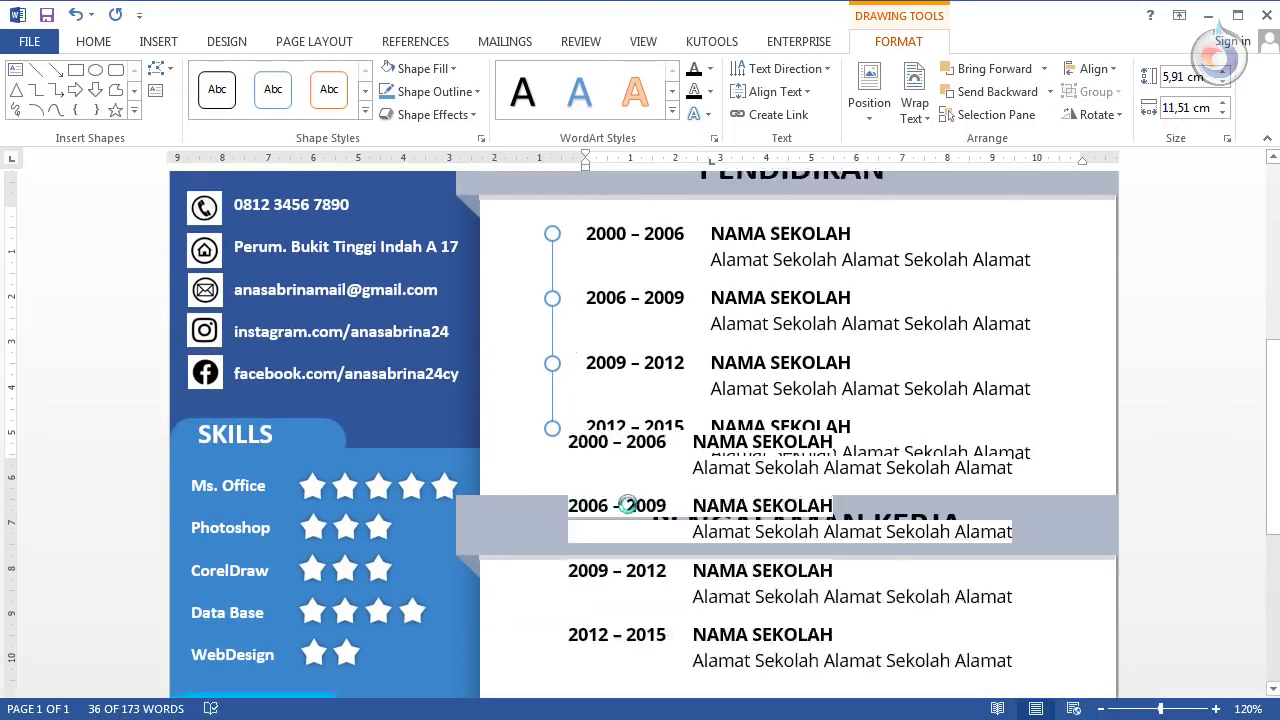
{"action": "left_click_drag", "start_coordinate": [650, 205], "coordinate": [594, 594], "text": "ctrl"}
{"action": "scroll", "coordinate": [790, 510], "scroll_direction": "down", "scroll_amount": 7}
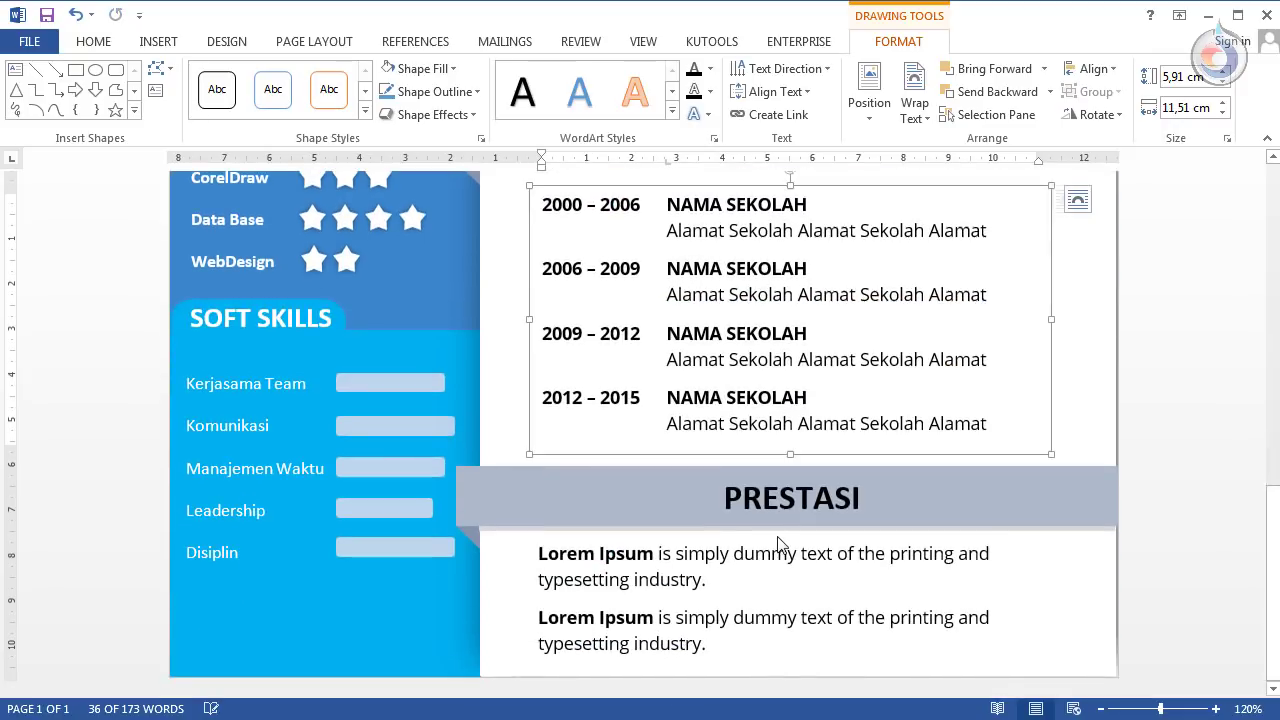
{"action": "scroll", "coordinate": [790, 510], "scroll_direction": "up", "scroll_amount": 3}
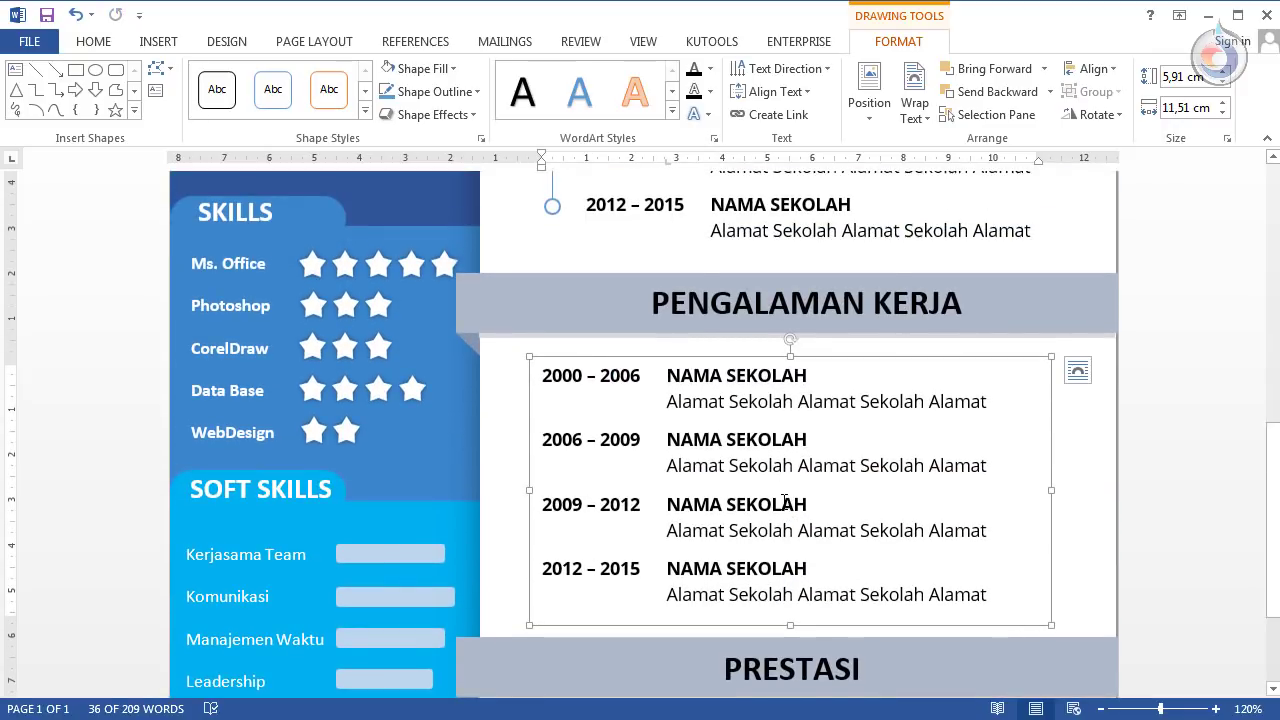
{"action": "scroll", "coordinate": [785, 503], "scroll_direction": "up", "scroll_amount": 5, "text": "ctrl"}
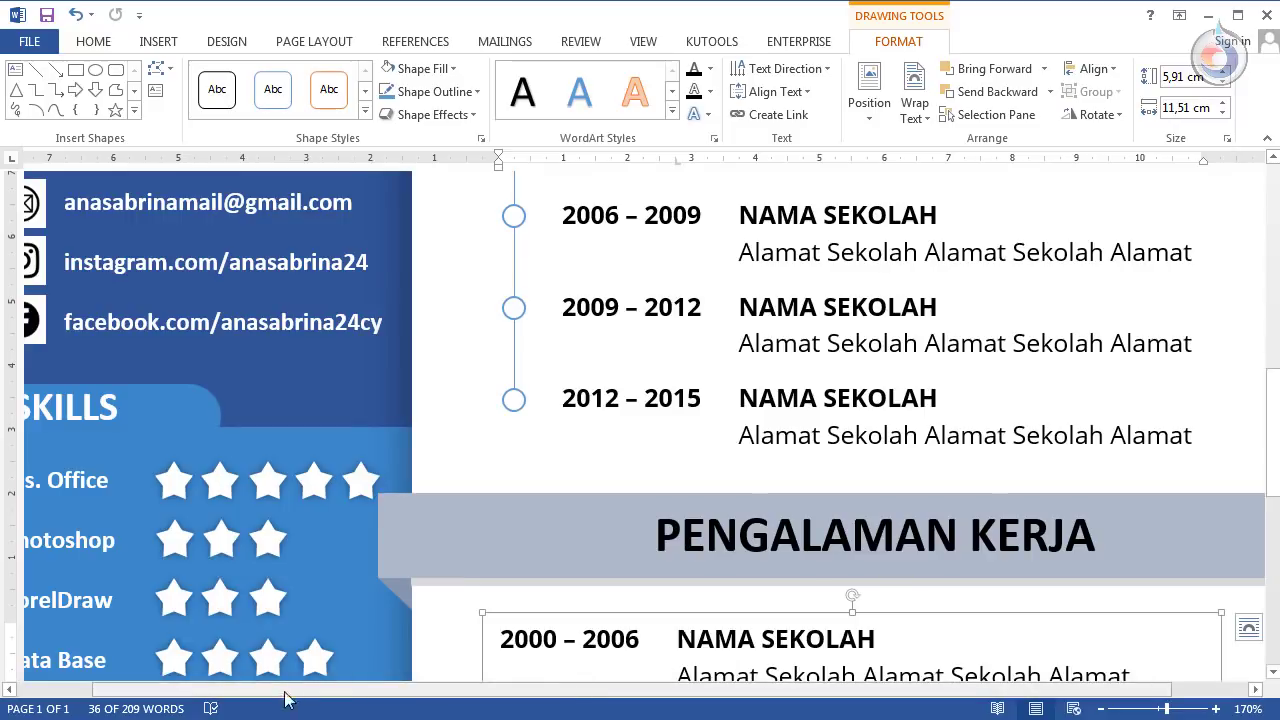
{"action": "left_click_drag", "start_coordinate": [285, 690], "coordinate": [362, 690]}
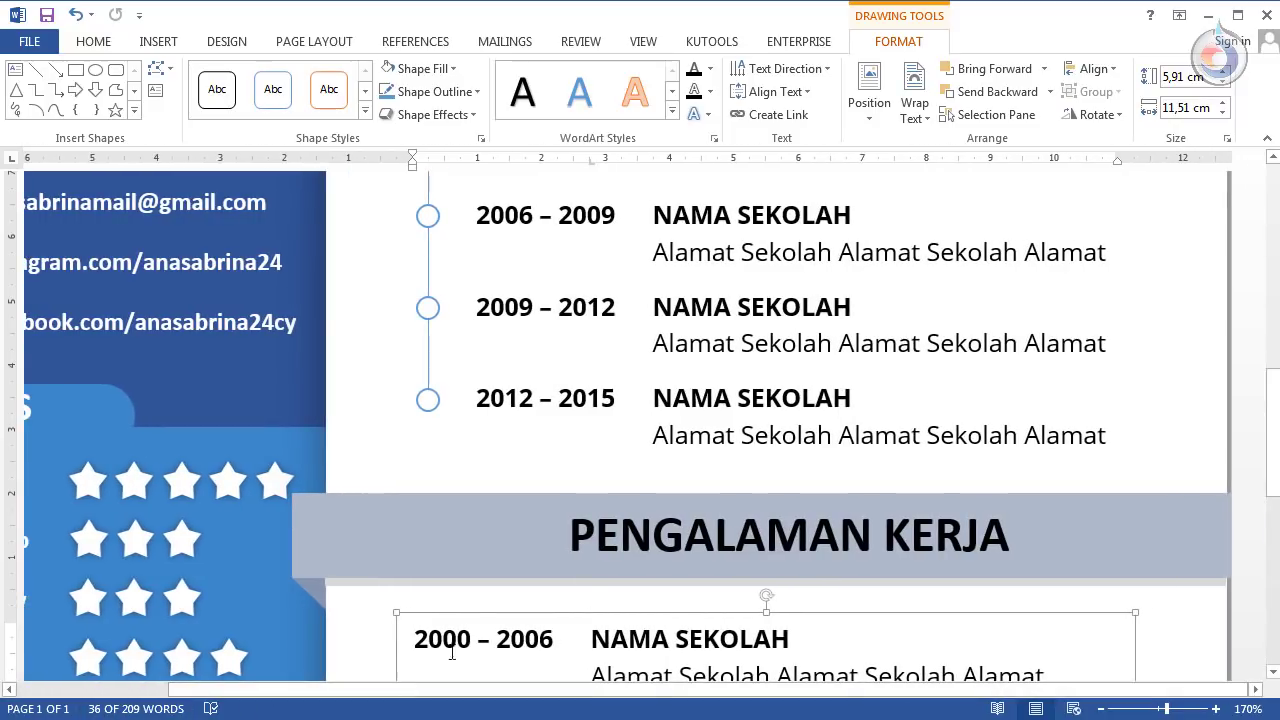
{"action": "scroll", "coordinate": [1046, 526], "scroll_direction": "down", "scroll_amount": 3}
{"action": "scroll", "coordinate": [1097, 463], "scroll_direction": "down", "scroll_amount": 2}
{"action": "scroll", "coordinate": [1117, 354], "scroll_direction": "up", "scroll_amount": 2}
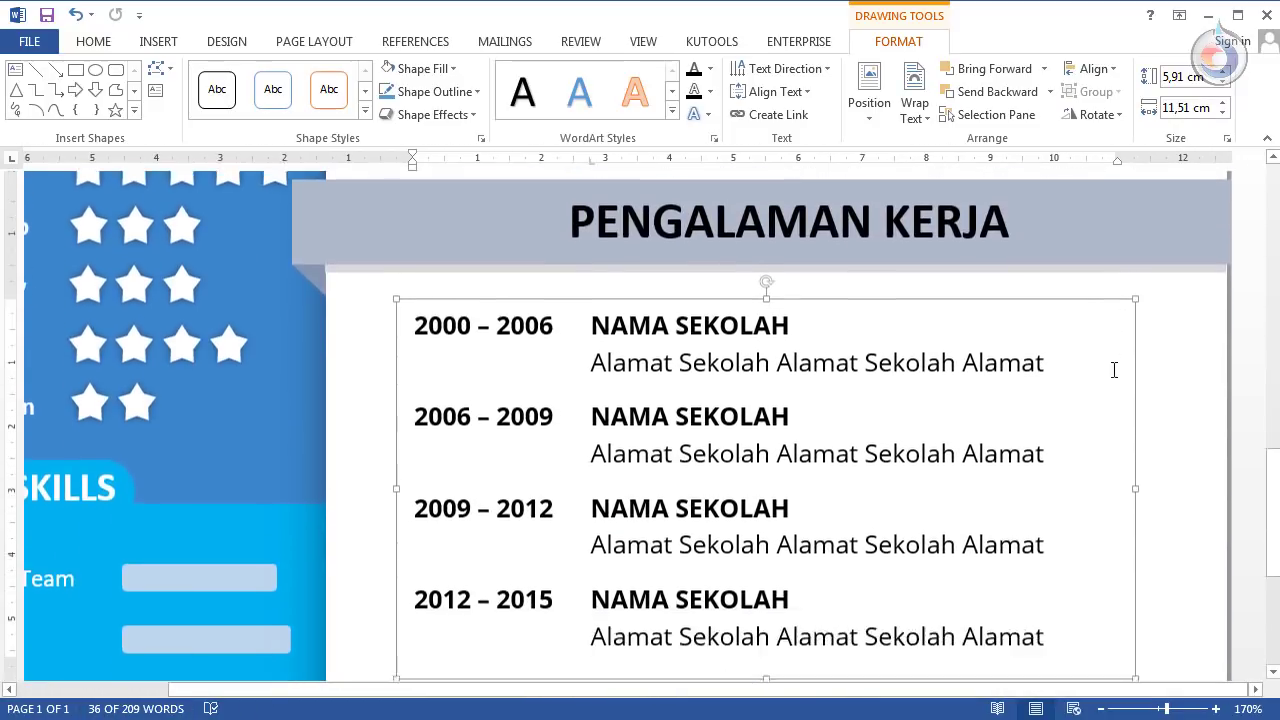
Step: Widen the copied box and replace its school entries with pasted Lorem Ipsum paragraphs
{"action": "left_click", "coordinate": [1100, 440]}
{"action": "left_click_drag", "start_coordinate": [1136, 478], "coordinate": [1189, 478]}
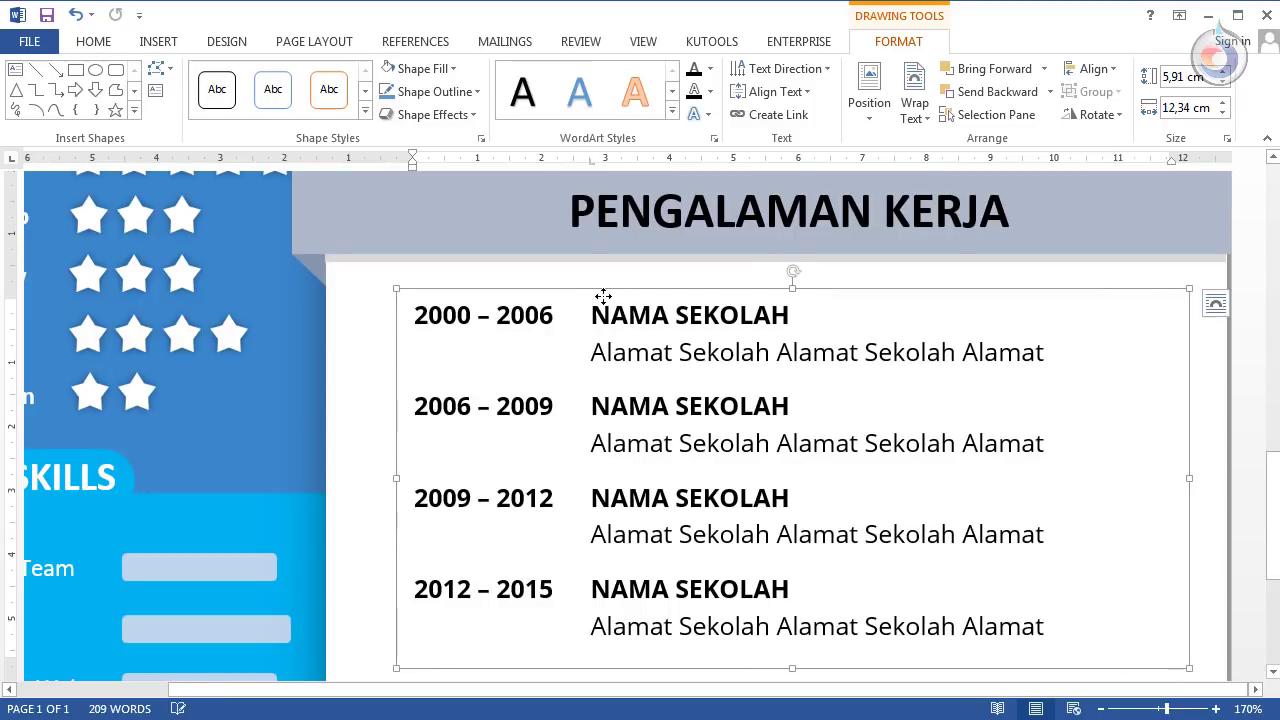
{"action": "key", "text": "ctrl+a"}
{"action": "key", "text": "Delete"}
{"action": "type", "text": "Lorem Ipsum is simply dummy text of the printing and typesetting industry. Lorem Ipsum has been the industry's standard dummy text ever since the 1500s."}
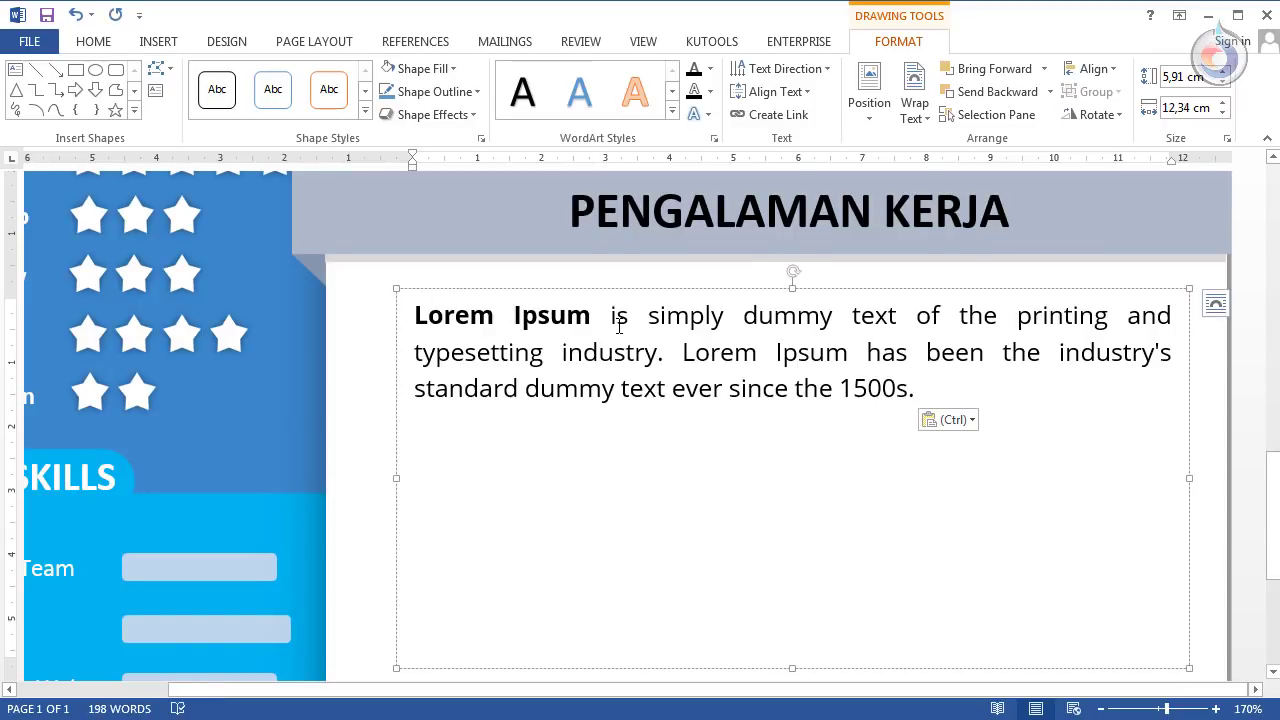
{"action": "type", "text": "Lorem Ipsum is simply dummy text of the printing and typesetting industry. Lorem Ipsum has been the industry's standard dummy text ever since the 1500s."}
{"action": "type", "text": "Lorem Ipsum is simply dummy text of the printing and typesetting industry. Lorem Ipsum has been the industry's standard dummy text ever since the 1500s."}
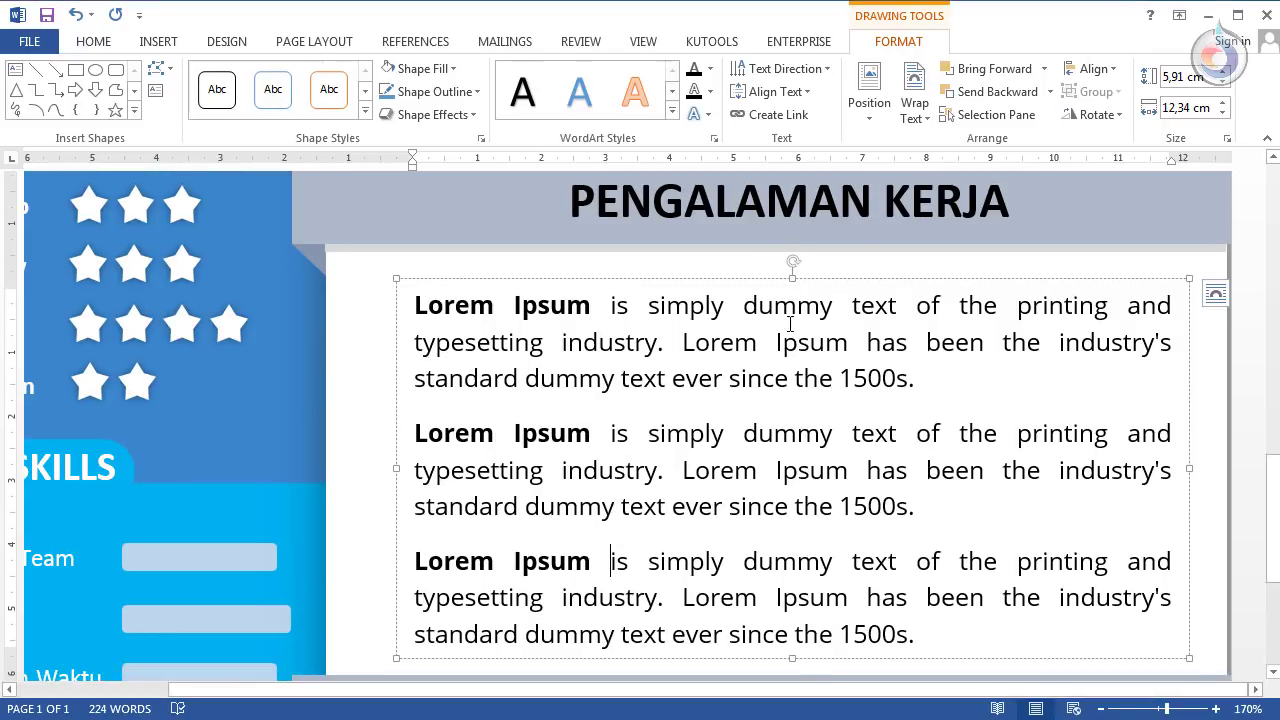
{"action": "scroll", "coordinate": [765, 325], "scroll_direction": "down", "scroll_amount": 1}
{"action": "scroll", "coordinate": [760, 320], "scroll_direction": "down", "scroll_amount": 3}
Step: Paste a duplicate of the experience text box and delete its last paragraph
{"action": "scroll", "coordinate": [760, 320], "scroll_direction": "down", "scroll_amount": 2}
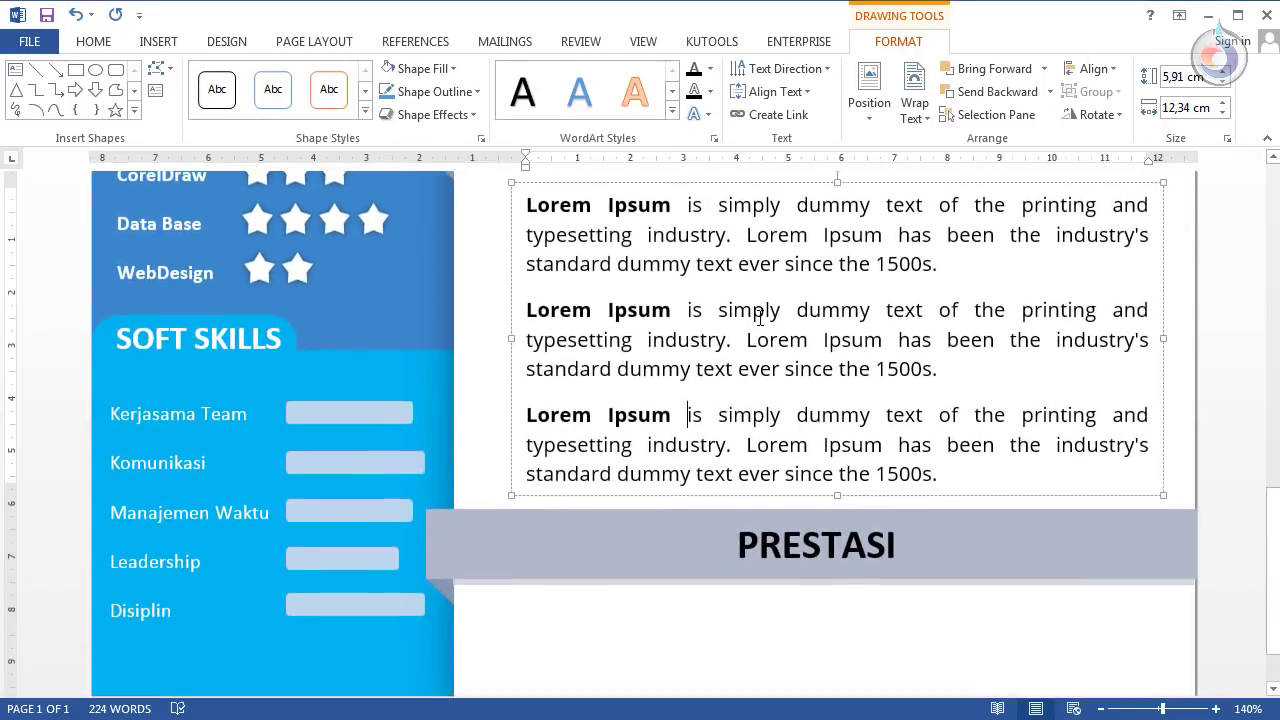
{"action": "left_click", "coordinate": [689, 411]}
{"action": "left_click", "coordinate": [688, 180]}
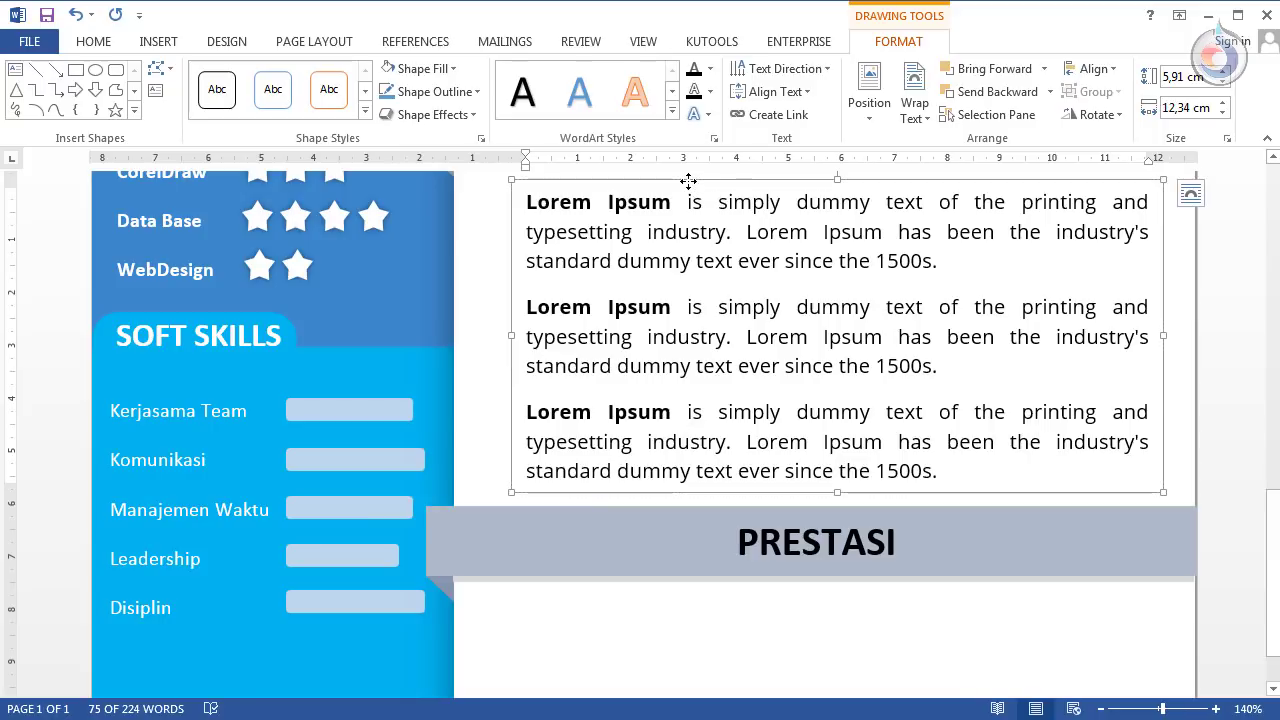
{"action": "key", "text": "ctrl+v"}
{"action": "scroll", "coordinate": [850, 610], "scroll_direction": "down", "scroll_amount": 1}
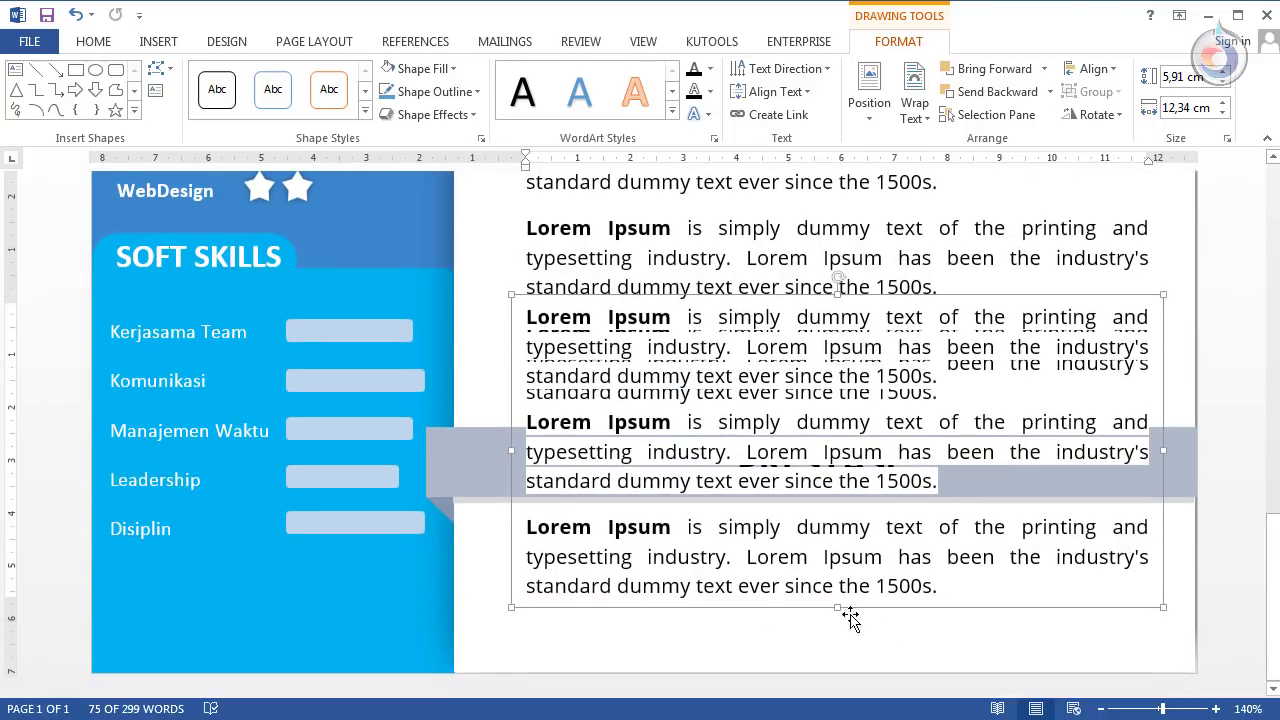
{"action": "left_click_drag", "start_coordinate": [937, 587], "coordinate": [522, 524]}
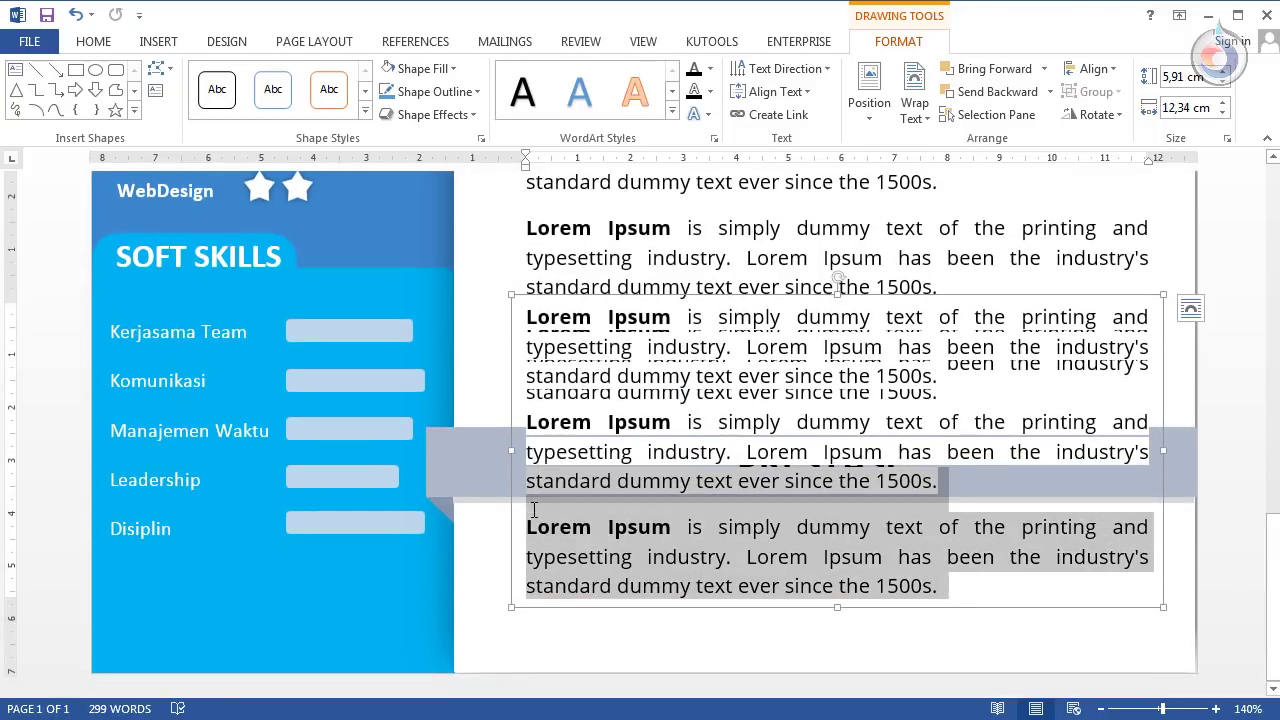
{"action": "key", "text": "Delete"}
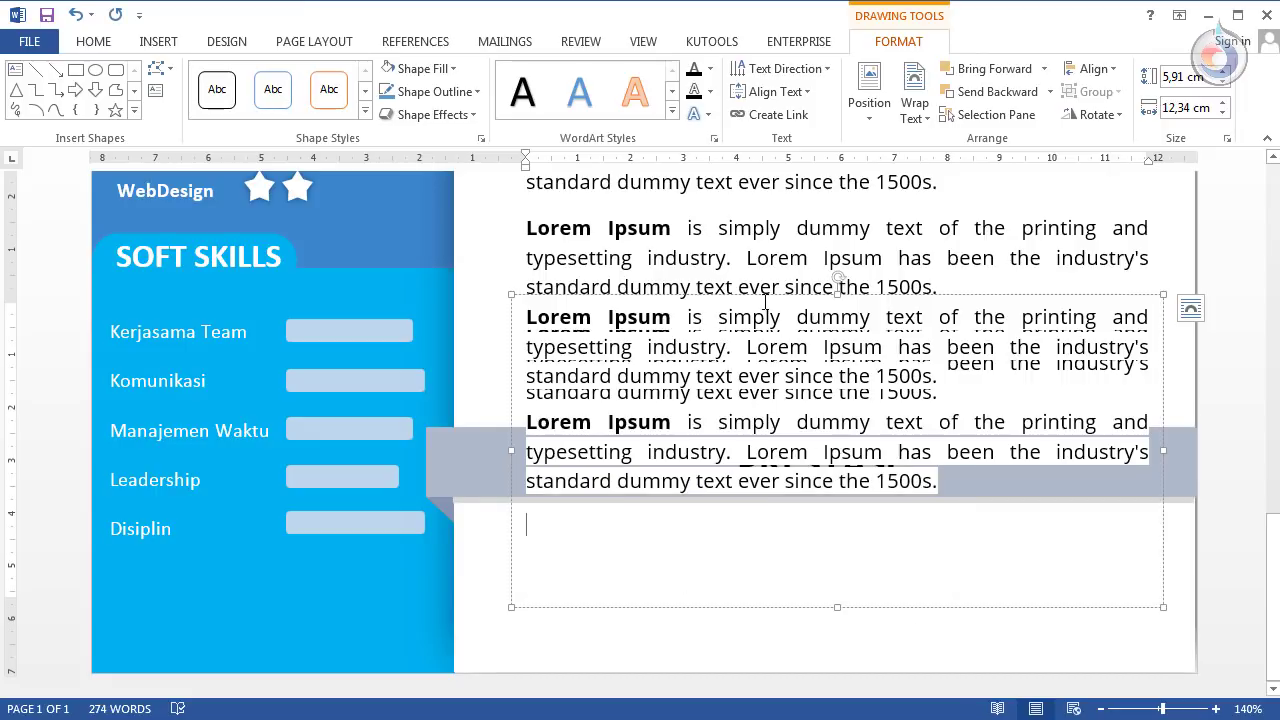
Step: Resize and position the copy under PRESTASI so two paragraphs are visible
{"action": "left_click_drag", "start_coordinate": [838, 305], "coordinate": [840, 520]}
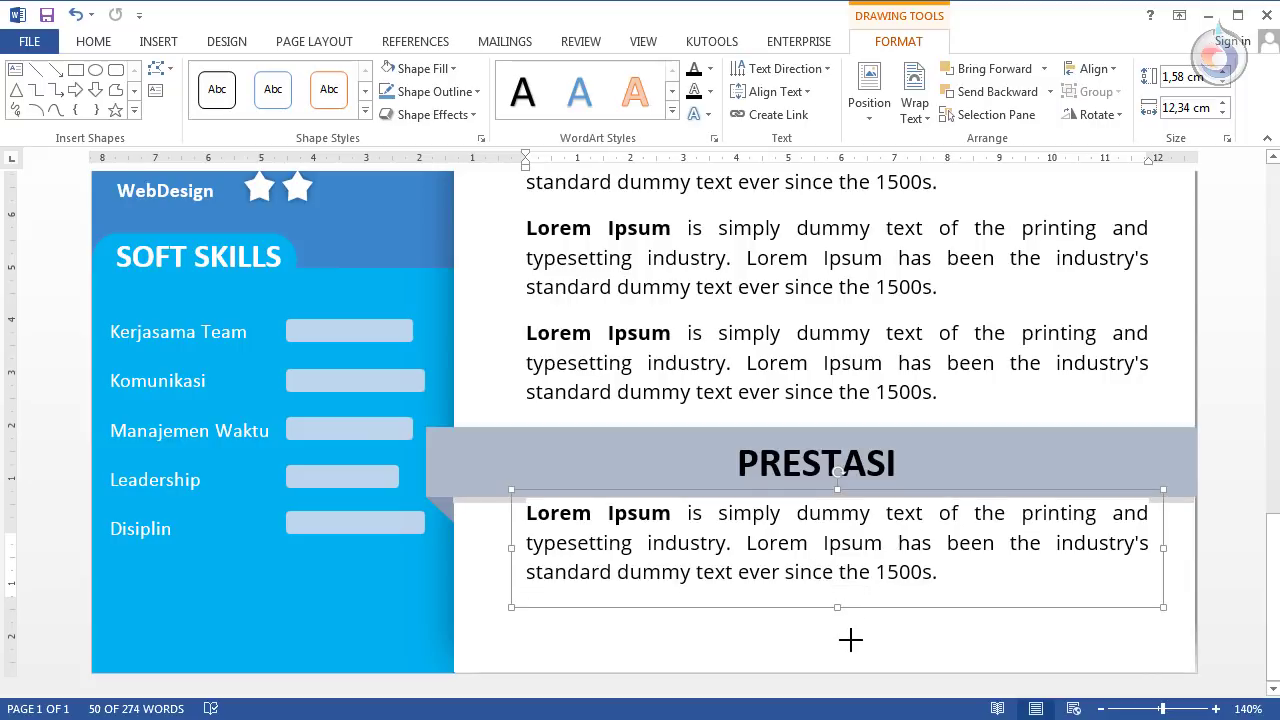
{"action": "key", "text": "ctrl+z"}
{"action": "left_click_drag", "start_coordinate": [836, 608], "coordinate": [843, 629]}
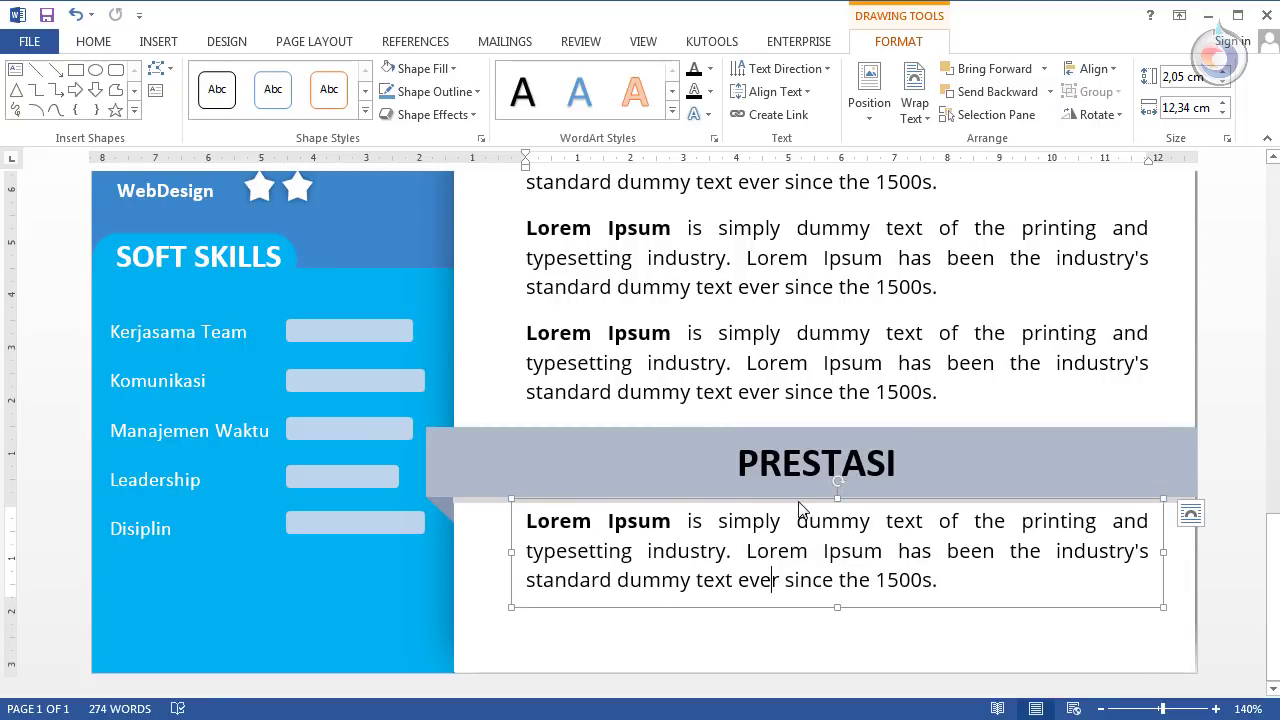
{"action": "key", "text": "Escape"}
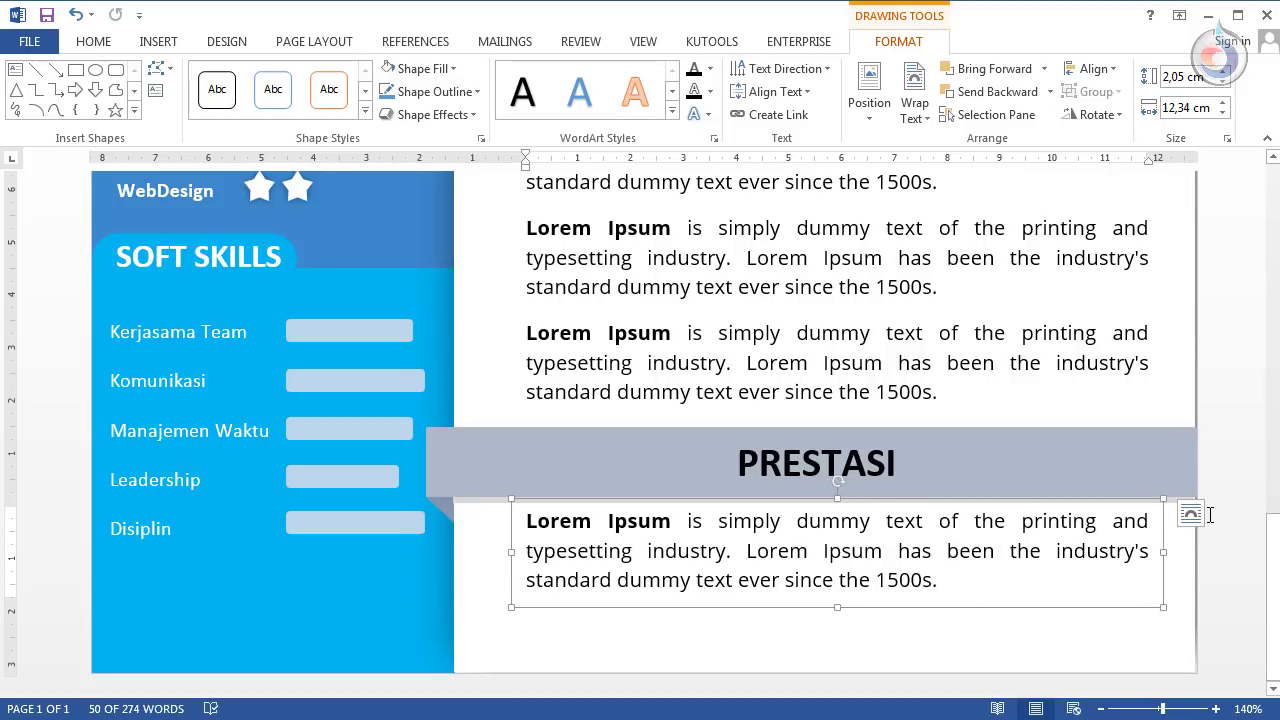
{"action": "left_click", "coordinate": [1191, 513]}
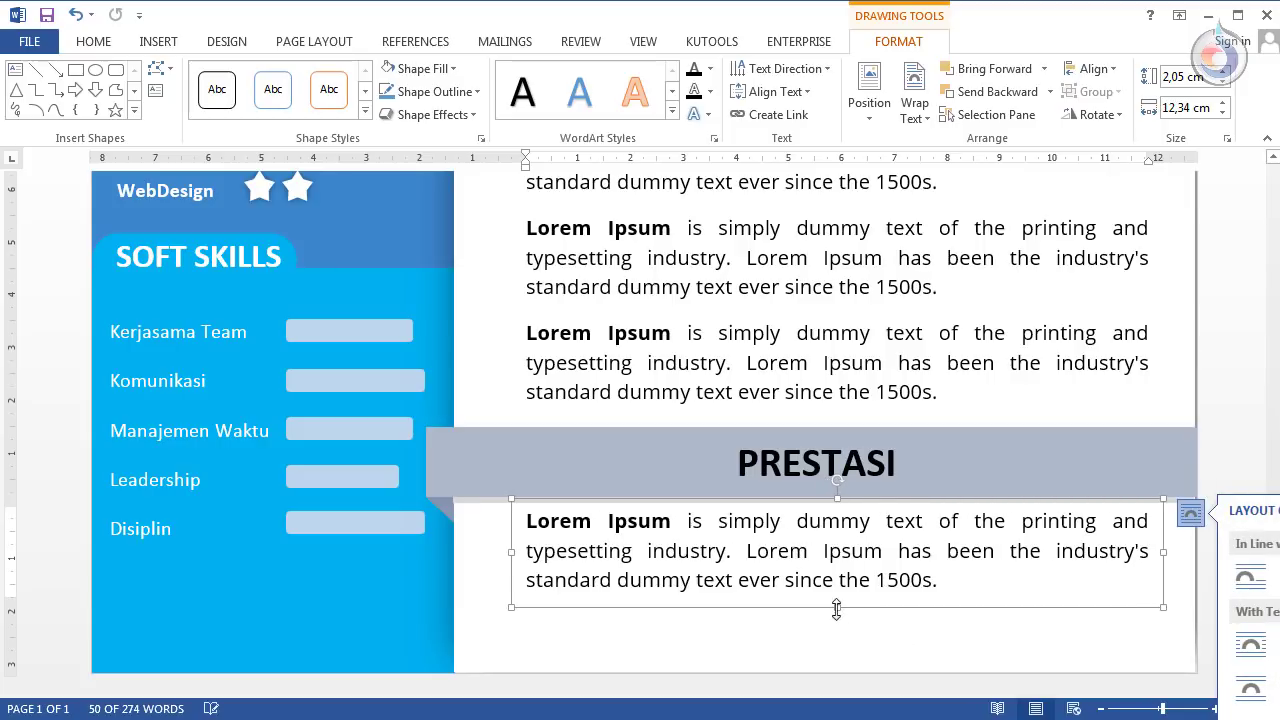
{"action": "left_click_drag", "start_coordinate": [836, 608], "coordinate": [876, 655]}
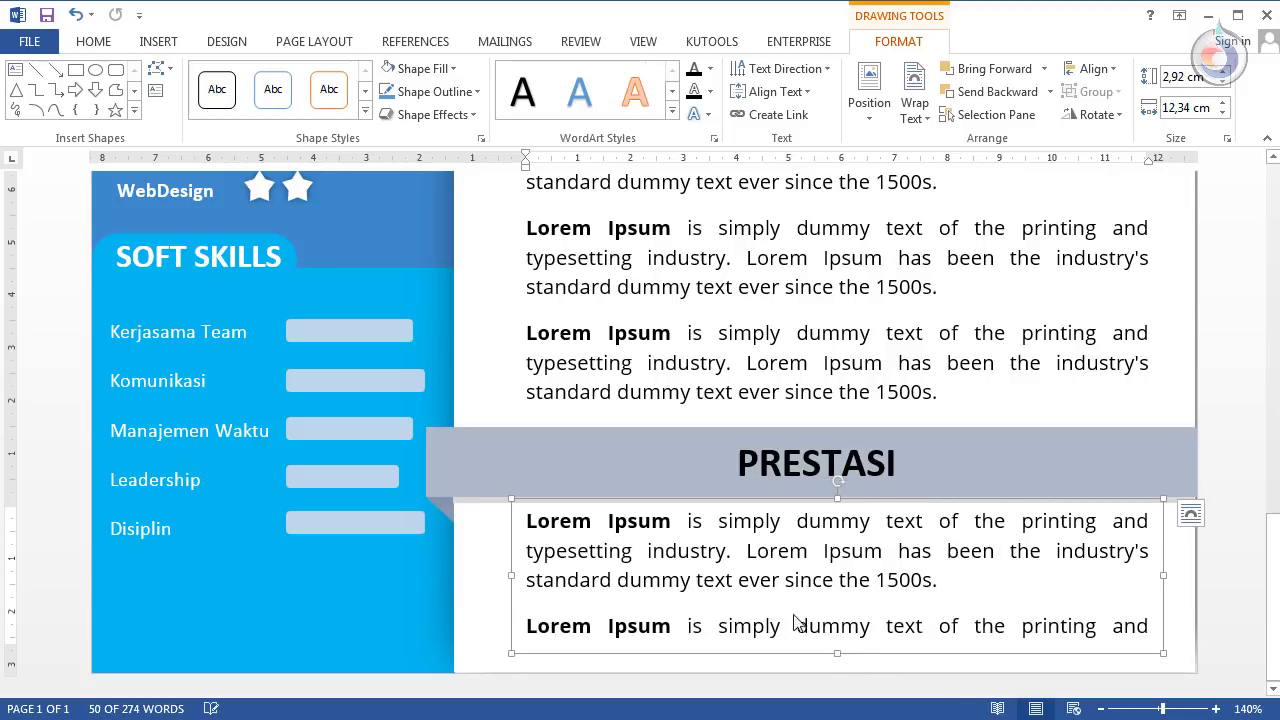
{"action": "left_click", "coordinate": [631, 366]}
{"action": "left_click", "coordinate": [800, 500]}
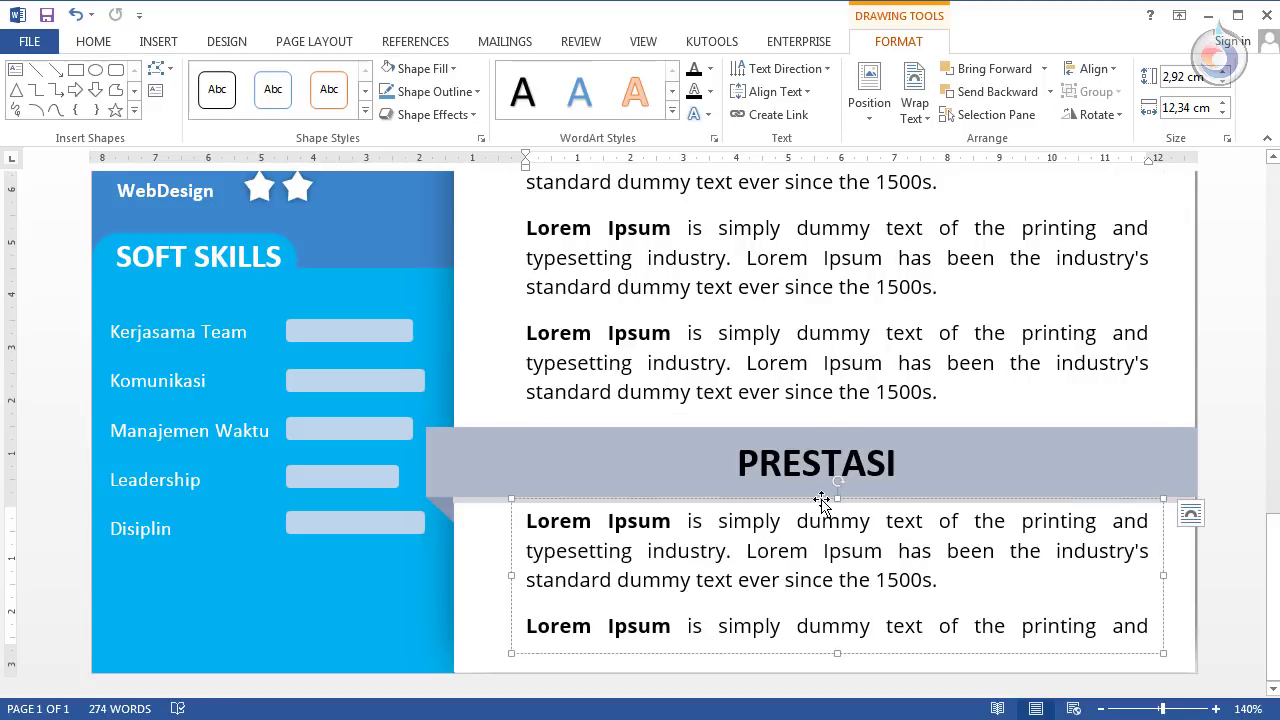
{"action": "left_click_drag", "start_coordinate": [821, 499], "coordinate": [820, 501]}
{"action": "left_click", "coordinate": [700, 289]}
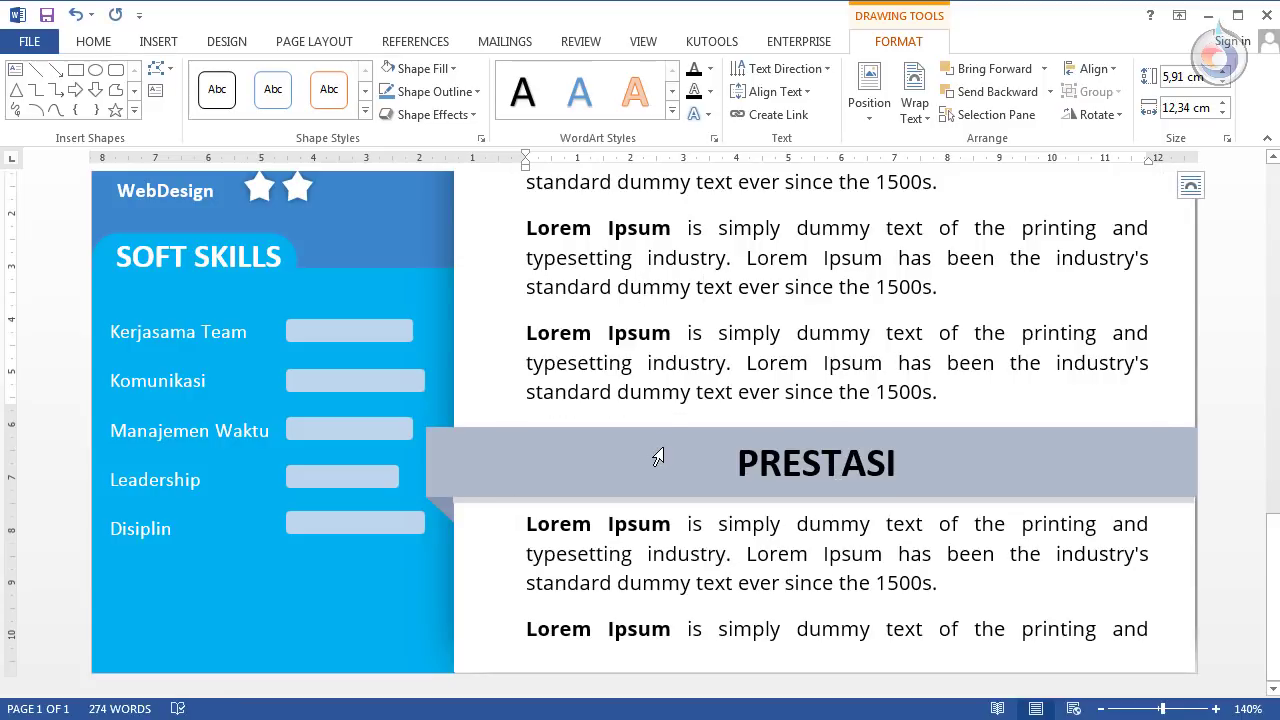
Step: Scroll back to the top to review the whole CV from photo to PRESTASI
{"action": "scroll", "coordinate": [657, 451], "scroll_direction": "up", "scroll_amount": 5}
{"action": "scroll", "coordinate": [660, 450], "scroll_direction": "up", "scroll_amount": 4}
{"action": "scroll", "coordinate": [665, 447], "scroll_direction": "up", "scroll_amount": 1}
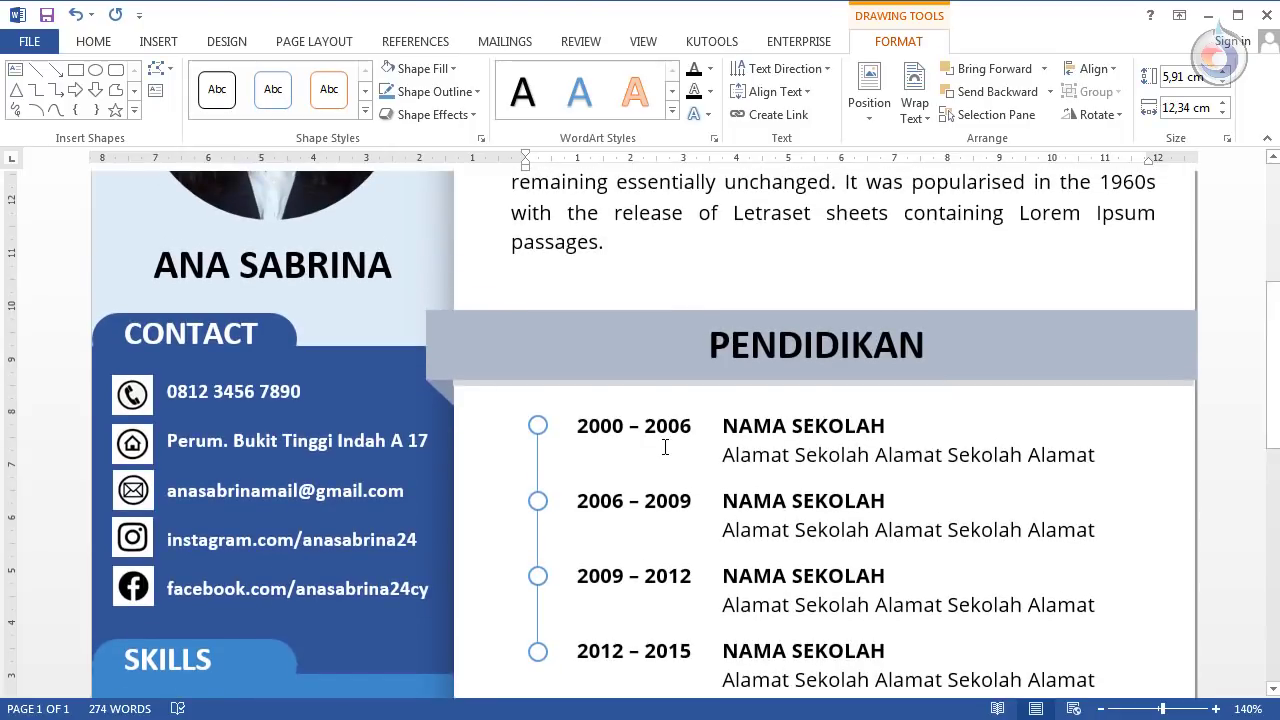
{"action": "scroll", "coordinate": [665, 447], "scroll_direction": "up", "scroll_amount": 3}
{"action": "scroll", "coordinate": [665, 447], "scroll_direction": "down", "scroll_amount": 8, "text": "ctrl"}
{"action": "scroll", "coordinate": [820, 565], "scroll_direction": "down", "scroll_amount": 1}
{"action": "left_click", "coordinate": [820, 565]}
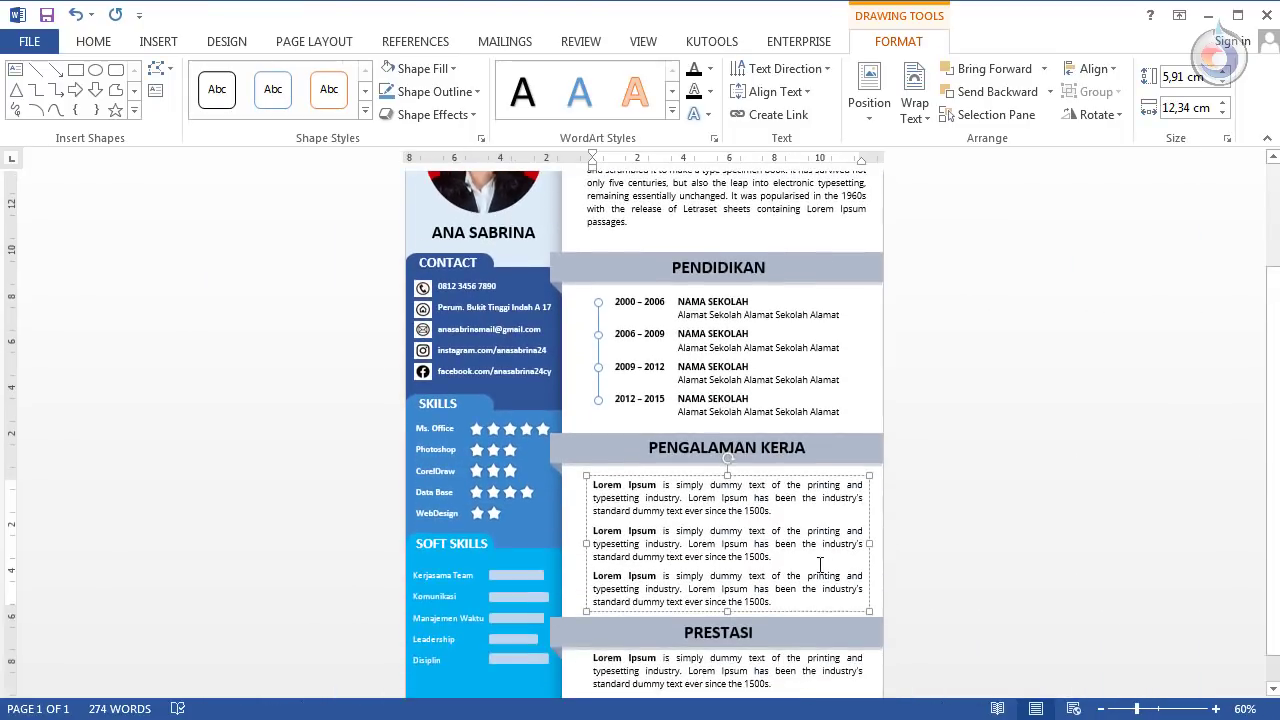
{"action": "scroll", "coordinate": [860, 430], "scroll_direction": "up", "scroll_amount": 5}
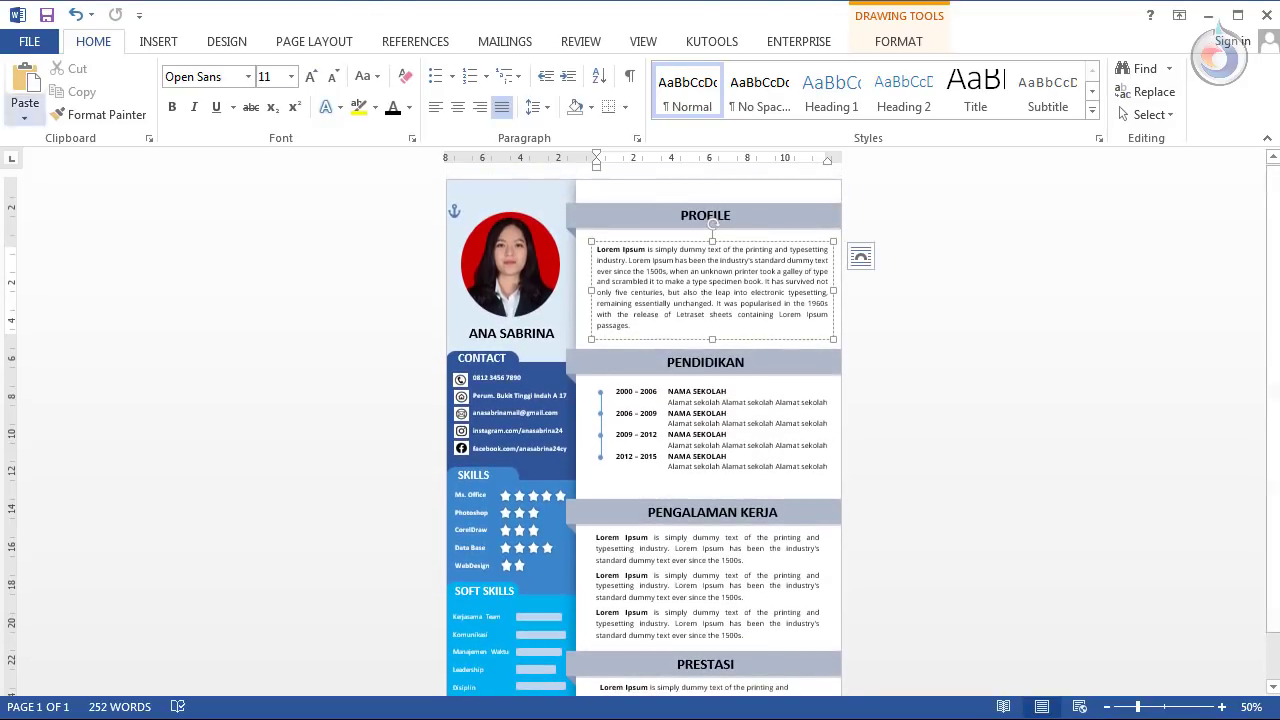
{"action": "left_click", "coordinate": [44, 50]}
Step: Save the CV as a Word Document named 'Curiculum vitae'
{"action": "left_click", "coordinate": [30, 240]}
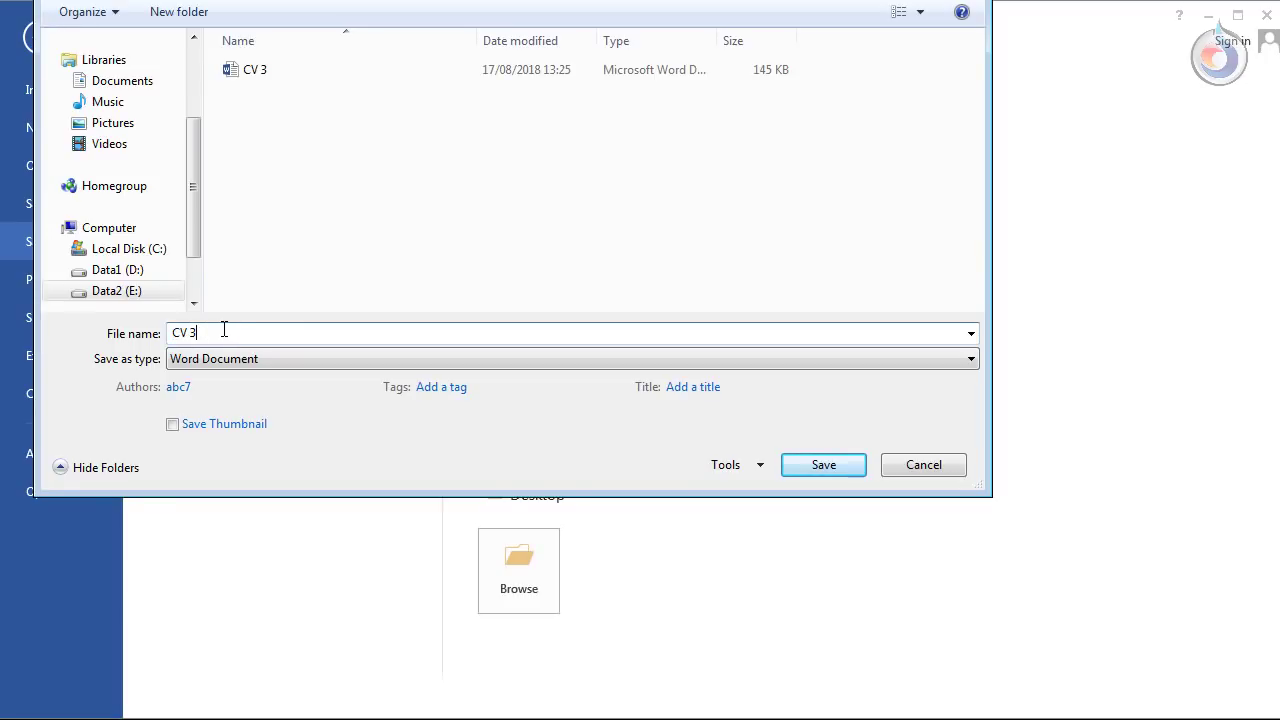
{"action": "key", "text": "BackSpace"}
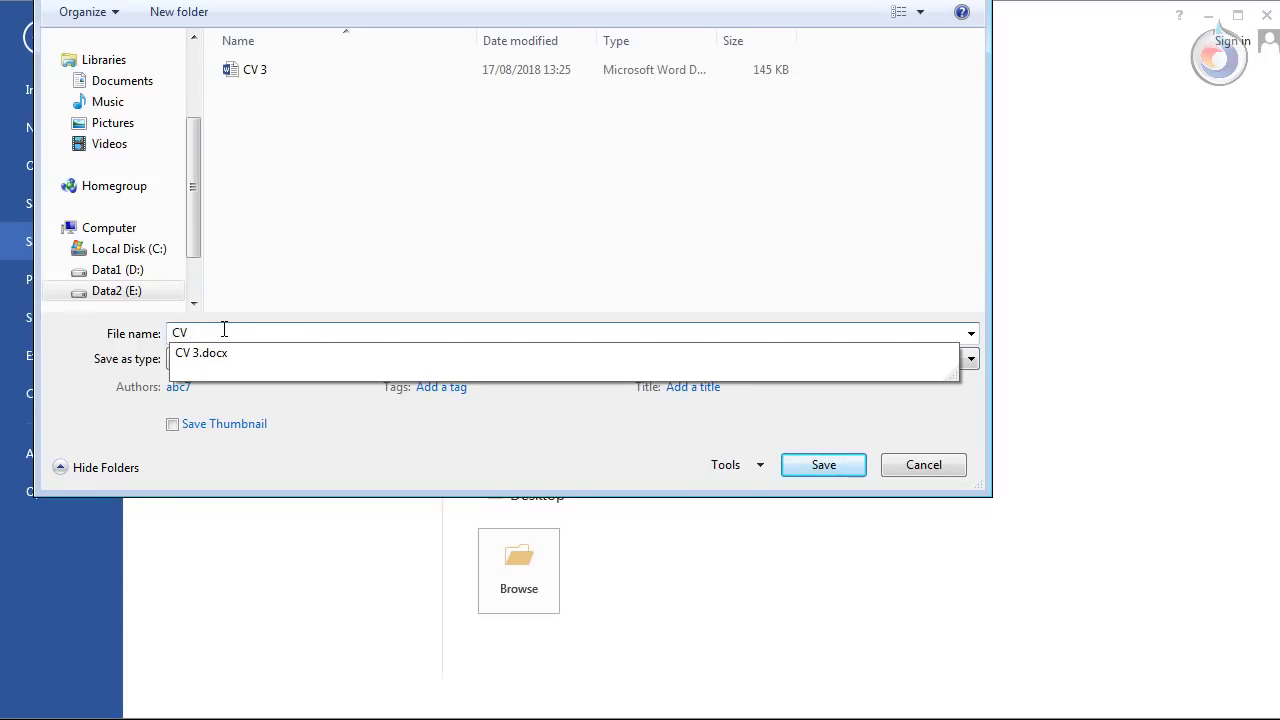
{"action": "type", "text": "cu"}
{"action": "key", "text": "BackSpace"}
{"action": "key", "text": "BackSpace"}
{"action": "key", "text": "BackSpace"}
{"action": "type", "text": "uriculum vitae"}
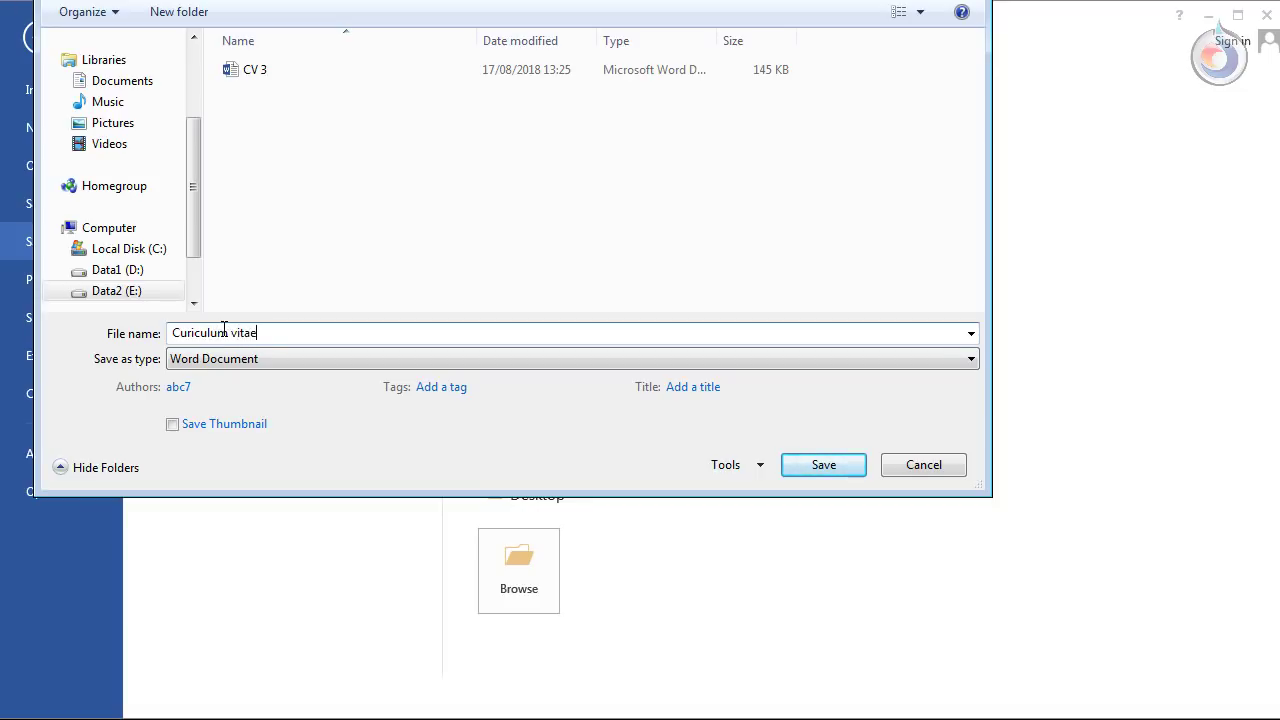
{"action": "left_click", "coordinate": [826, 466]}
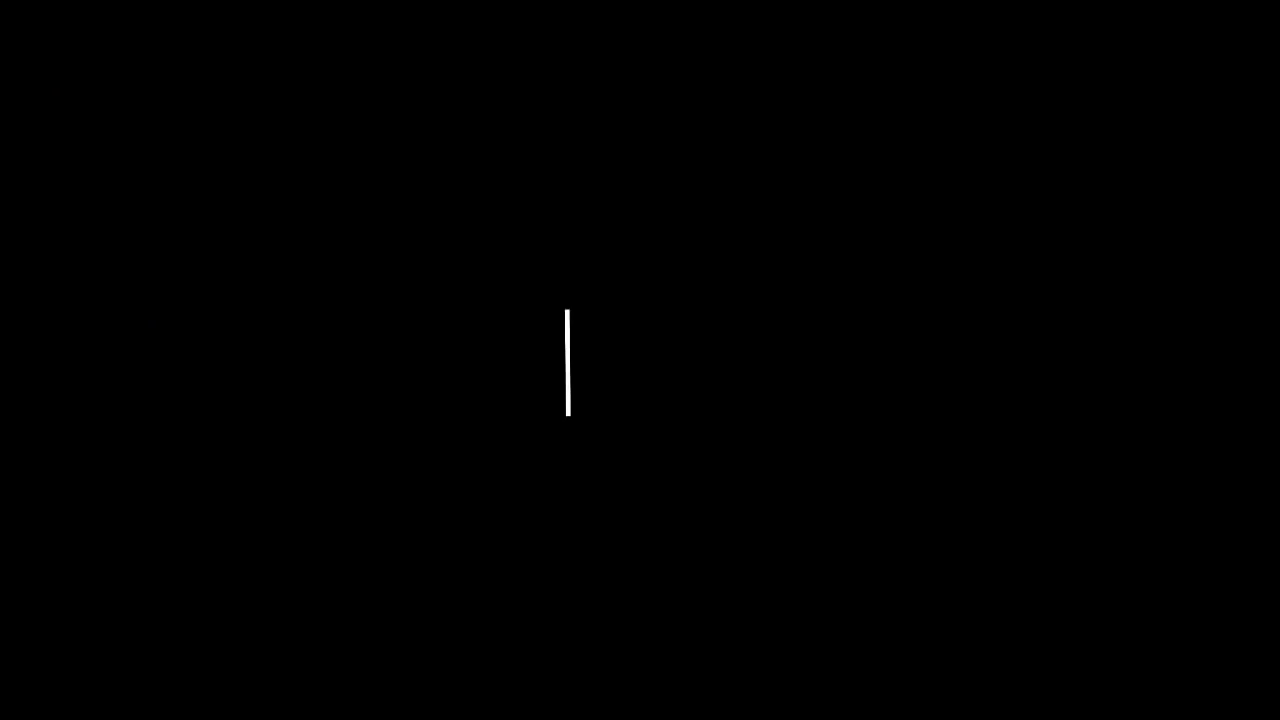